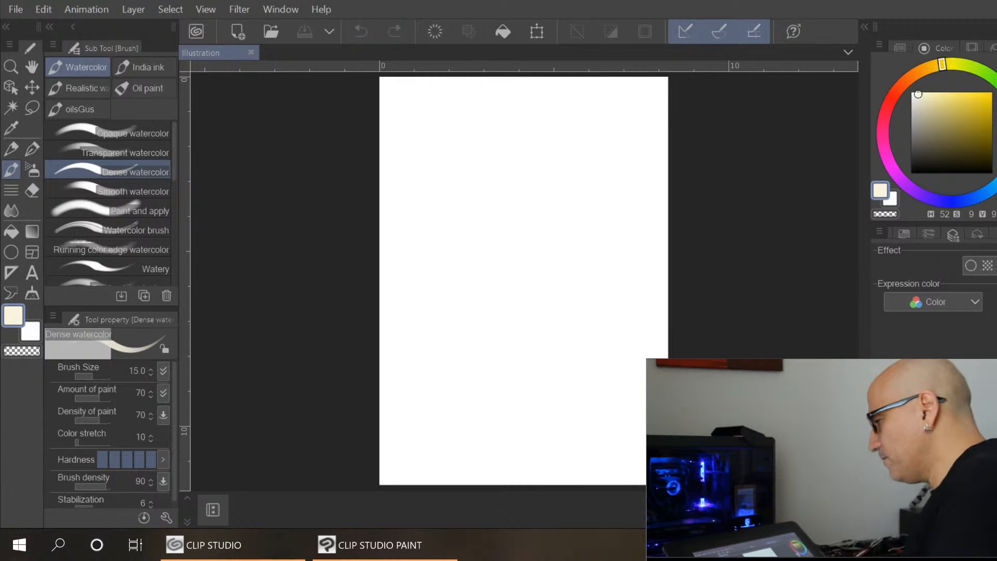
# Choose the Real pencil and set the drawing color to near-black, hex 0D0B00
pyautogui.click(11, 151)
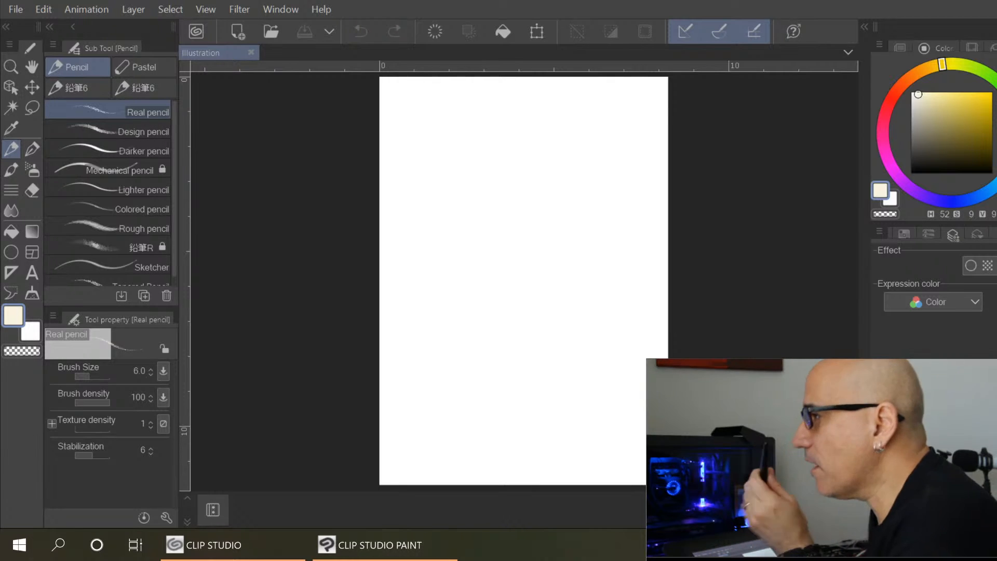
pyautogui.moveTo(0, 188); pyautogui.dragTo(0, 5)
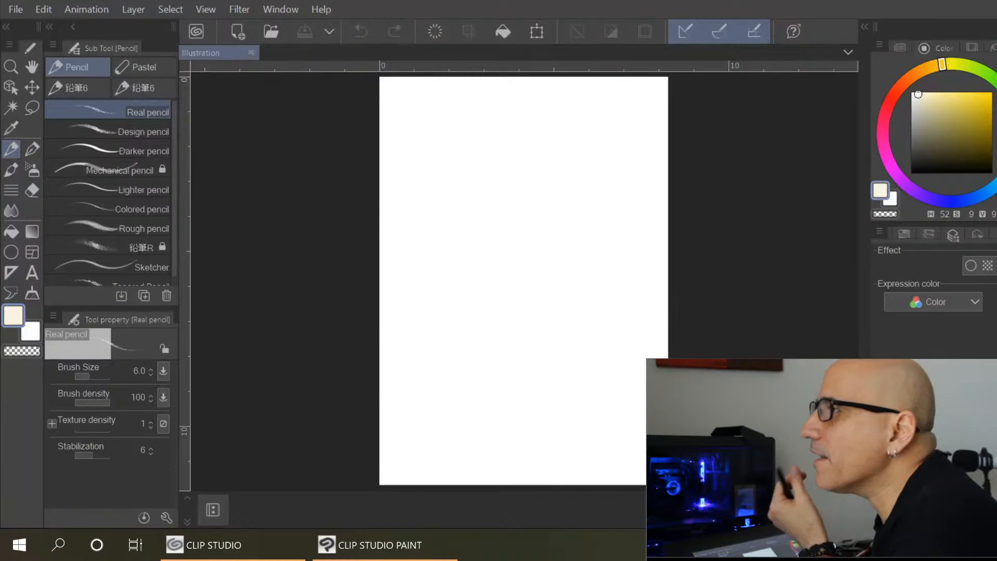
pyautogui.moveTo(0, 148); pyautogui.dragTo(0, 52)
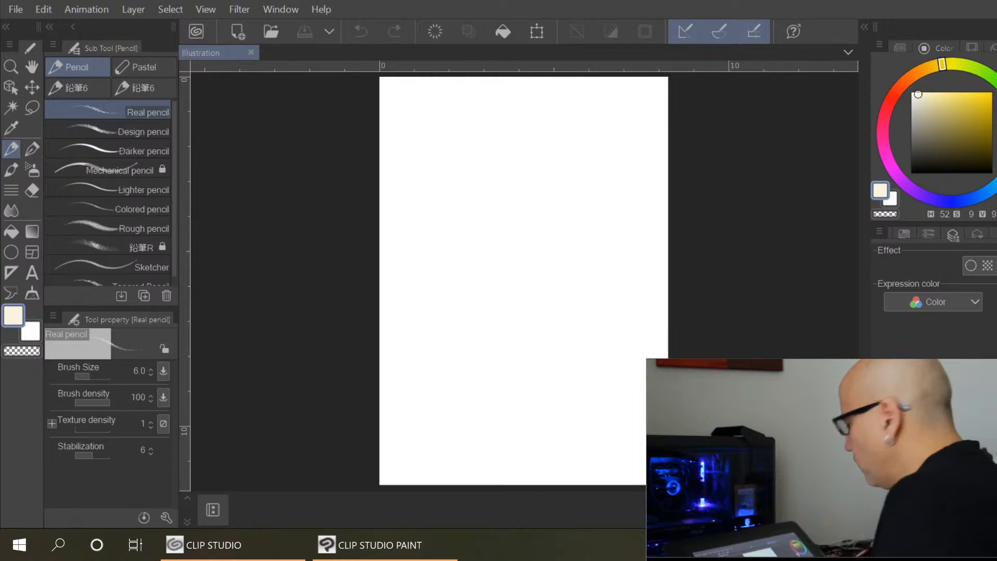
pyautogui.moveTo(450, 176); pyautogui.dragTo(490, 191)
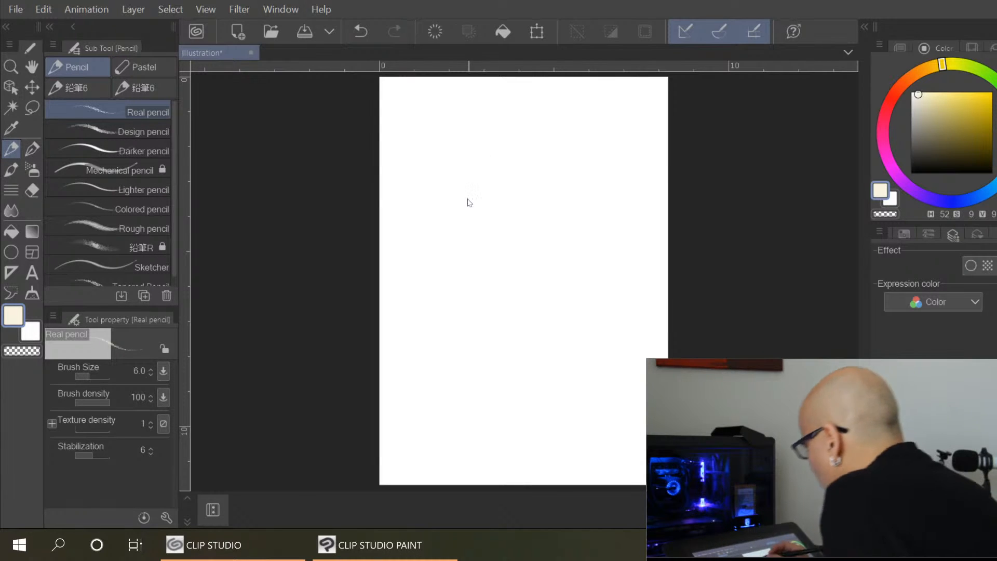
pyautogui.doubleClick(10, 319)
pyautogui.click(265, 232)
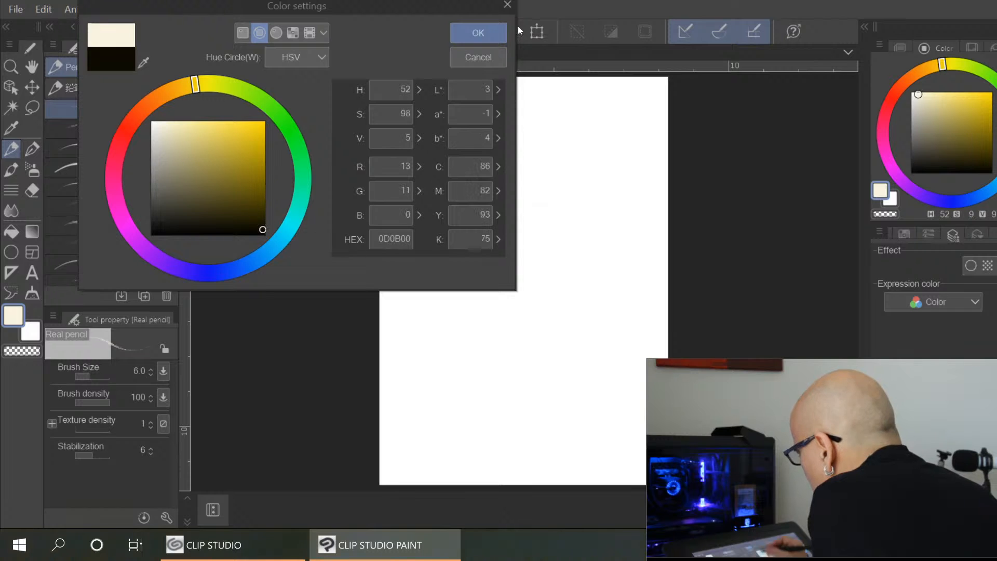
pyautogui.click(478, 31)
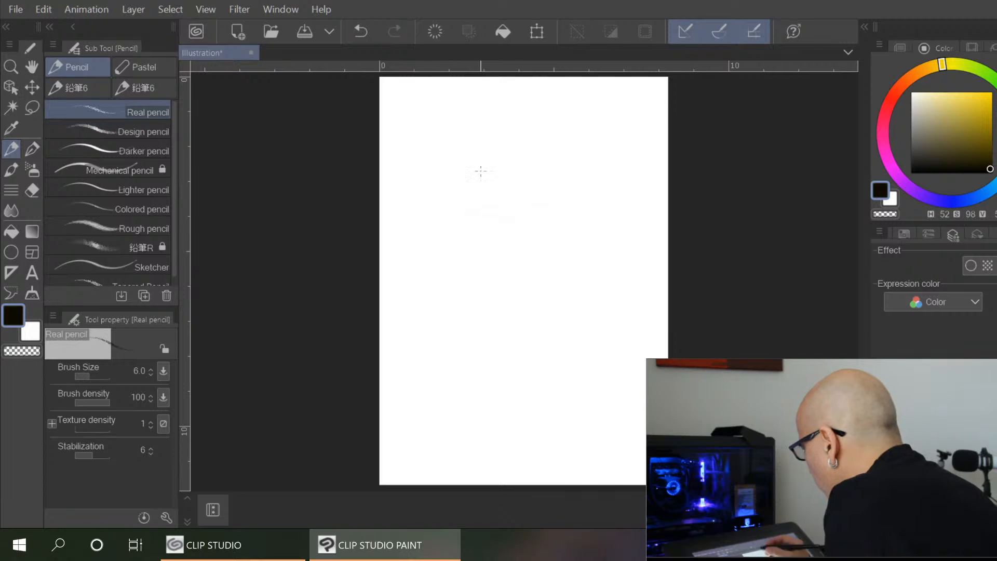
# Sketch the shoulder line, the rear upper arm and the long curved sides of the torso
pyautogui.moveTo(451, 200)
pyautogui.mouseDown()
pyautogui.moveTo(492, 174)
pyautogui.moveTo(516, 181)
pyautogui.moveTo(587, 250)
pyautogui.mouseUp()
pyautogui.moveTo(526, 202); pyautogui.dragTo(592, 249)
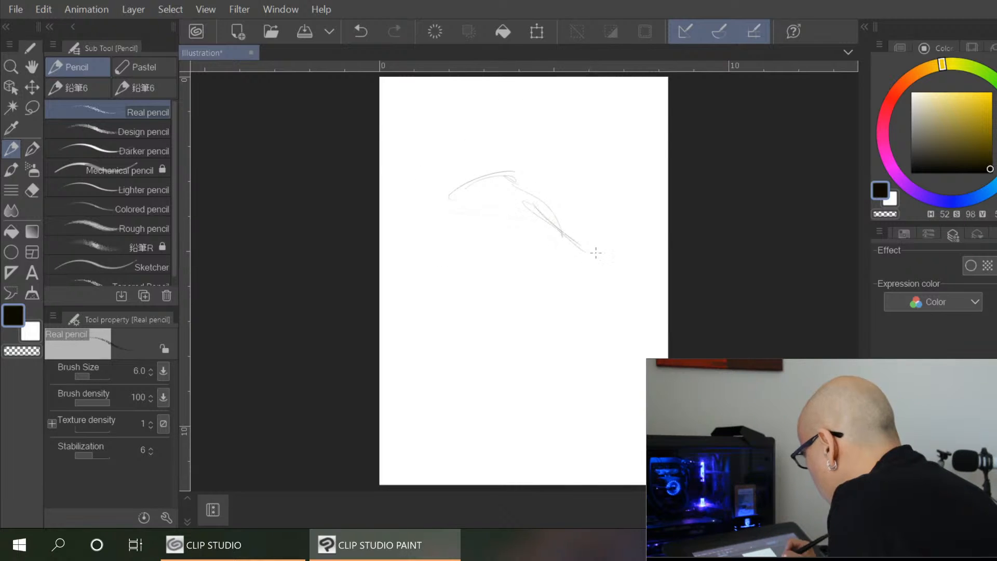
pyautogui.moveTo(455, 192); pyautogui.dragTo(462, 288)
pyautogui.moveTo(456, 239); pyautogui.dragTo(445, 297)
pyautogui.moveTo(477, 186); pyautogui.dragTo(521, 256)
pyautogui.moveTo(489, 188); pyautogui.dragTo(518, 281)
pyautogui.moveTo(513, 233)
pyautogui.mouseDown()
pyautogui.moveTo(502, 310)
pyautogui.moveTo(516, 281)
pyautogui.mouseUp()
# Rough in the head above the shoulders as a tilted elongated oval pointing forward
pyautogui.moveTo(497, 184)
pyautogui.mouseDown()
pyautogui.moveTo(485, 199)
pyautogui.moveTo(482, 181)
pyautogui.mouseUp()
pyautogui.moveTo(471, 179)
pyautogui.mouseDown()
pyautogui.moveTo(498, 164)
pyautogui.moveTo(454, 184)
pyautogui.moveTo(514, 129)
pyautogui.moveTo(464, 138)
pyautogui.moveTo(475, 132)
pyautogui.moveTo(410, 183)
pyautogui.mouseUp()
pyautogui.moveTo(410, 183); pyautogui.dragTo(475, 185)
pyautogui.moveTo(513, 158); pyautogui.dragTo(481, 178)
pyautogui.moveTo(481, 129); pyautogui.dragTo(505, 156)
# Extend the curved back down to the waist and sketch the hip arc with both thighs spread apart
pyautogui.moveTo(494, 211); pyautogui.dragTo(495, 312)
pyautogui.moveTo(512, 267)
pyautogui.mouseDown()
pyautogui.moveTo(498, 312)
pyautogui.moveTo(490, 311)
pyautogui.moveTo(513, 331)
pyautogui.mouseUp()
pyautogui.moveTo(472, 323)
pyautogui.mouseDown()
pyautogui.moveTo(503, 329)
pyautogui.moveTo(518, 374)
pyautogui.mouseUp()
pyautogui.moveTo(480, 326); pyautogui.dragTo(451, 386)
pyautogui.moveTo(513, 327); pyautogui.dragTo(547, 401)
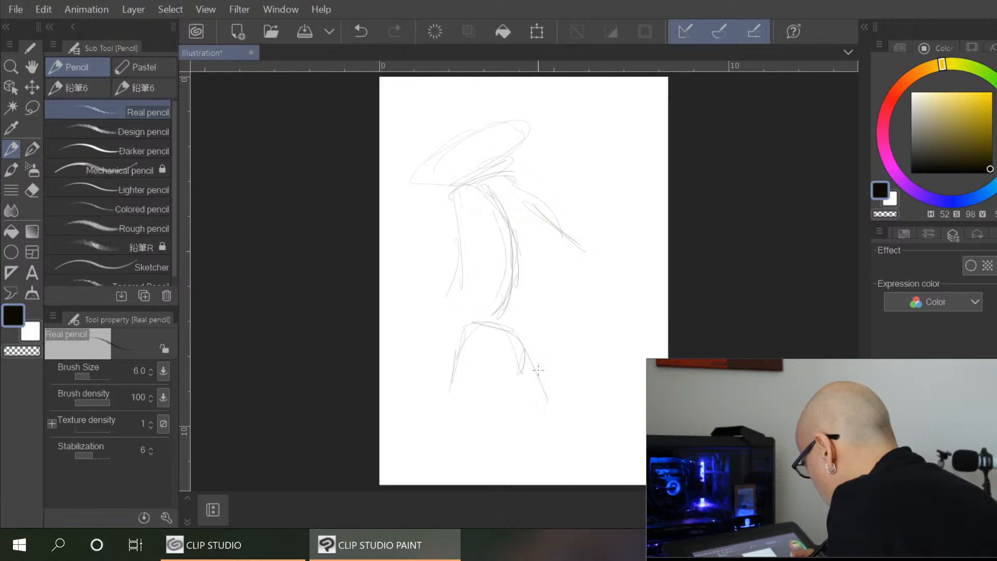
# Sketch the bent knees, lower legs and short foot lines of both legs
pyautogui.moveTo(524, 345); pyautogui.dragTo(550, 404)
pyautogui.moveTo(472, 330)
pyautogui.mouseDown()
pyautogui.moveTo(453, 395)
pyautogui.moveTo(451, 385)
pyautogui.moveTo(468, 413)
pyautogui.mouseUp()
pyautogui.moveTo(450, 381); pyautogui.dragTo(463, 422)
pyautogui.moveTo(539, 397)
pyautogui.mouseDown()
pyautogui.moveTo(562, 415)
pyautogui.moveTo(550, 451)
pyautogui.mouseUp()
pyautogui.moveTo(472, 410); pyautogui.dragTo(460, 453)
pyautogui.moveTo(462, 451); pyautogui.dragTo(447, 453)
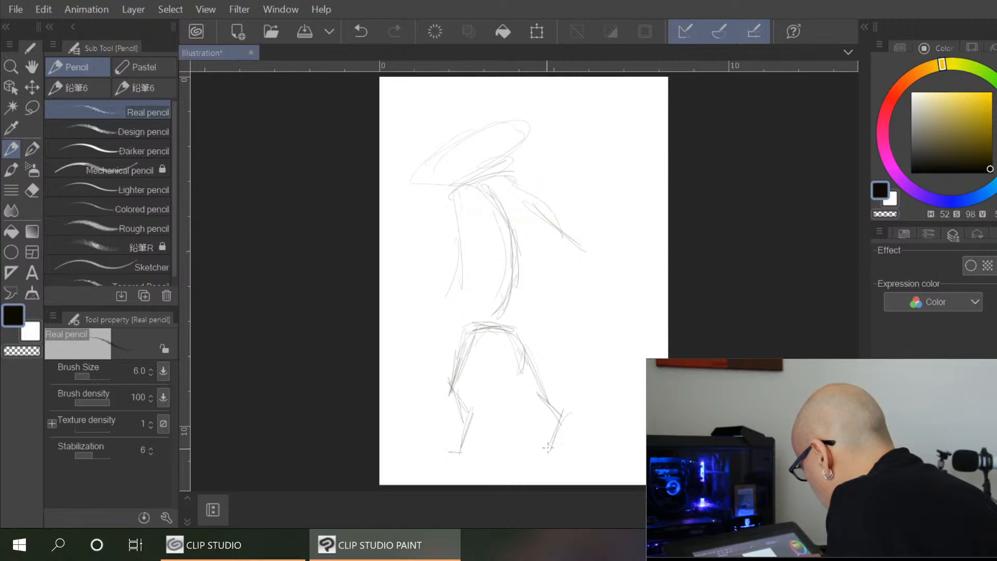
pyautogui.moveTo(563, 448); pyautogui.dragTo(550, 450)
# Add the rear forearm, then sketch the front hand with a sword handle, round guard and blade running to the page edge
pyautogui.moveTo(584, 247); pyautogui.dragTo(597, 276)
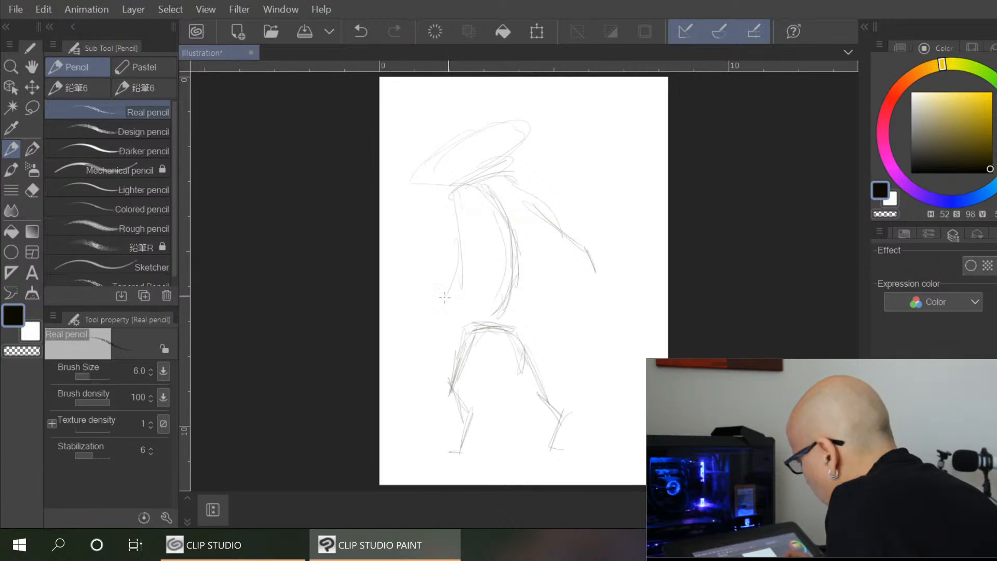
pyautogui.moveTo(446, 294); pyautogui.dragTo(454, 311)
pyautogui.moveTo(445, 299)
pyautogui.mouseDown()
pyautogui.moveTo(477, 283)
pyautogui.moveTo(454, 310)
pyautogui.moveTo(508, 276)
pyautogui.mouseUp()
pyautogui.moveTo(503, 264)
pyautogui.mouseDown()
pyautogui.moveTo(477, 286)
pyautogui.moveTo(454, 313)
pyautogui.moveTo(459, 302)
pyautogui.moveTo(427, 310)
pyautogui.moveTo(443, 327)
pyautogui.moveTo(430, 310)
pyautogui.moveTo(431, 324)
pyautogui.moveTo(402, 346)
pyautogui.mouseUp()
pyautogui.moveTo(439, 314)
pyautogui.mouseDown()
pyautogui.moveTo(401, 335)
pyautogui.moveTo(386, 348)
pyautogui.mouseUp()
pyautogui.moveTo(431, 328); pyautogui.dragTo(381, 359)
pyautogui.moveTo(421, 322); pyautogui.dragTo(393, 340)
# Build up the head with looping strokes for a rounder skull and a pointed snout
pyautogui.moveTo(451, 176); pyautogui.dragTo(522, 154)
pyautogui.moveTo(519, 171)
pyautogui.mouseDown()
pyautogui.moveTo(543, 125)
pyautogui.moveTo(489, 97)
pyautogui.mouseUp()
pyautogui.moveTo(486, 99)
pyautogui.mouseDown()
pyautogui.moveTo(425, 179)
pyautogui.moveTo(522, 169)
pyautogui.moveTo(500, 112)
pyautogui.moveTo(497, 121)
pyautogui.moveTo(459, 118)
pyautogui.mouseUp()
pyautogui.moveTo(535, 152); pyautogui.dragTo(516, 182)
pyautogui.moveTo(464, 134)
pyautogui.mouseDown()
pyautogui.moveTo(406, 171)
pyautogui.moveTo(411, 192)
pyautogui.moveTo(467, 179)
pyautogui.mouseUp()
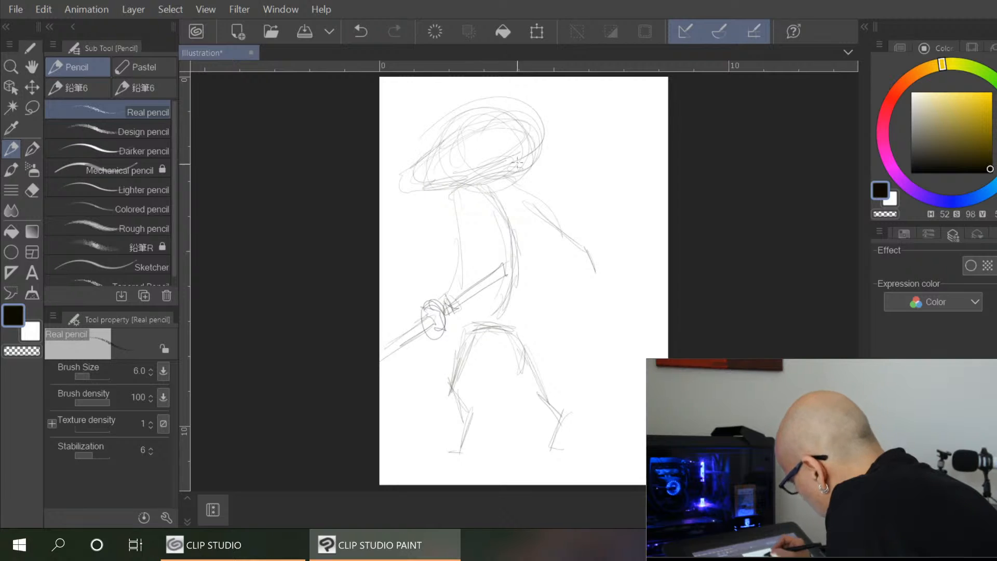
# Define both arms with elbow joints and sketch the fingers of the rear hand
pyautogui.moveTo(531, 204); pyautogui.dragTo(572, 236)
pyautogui.moveTo(456, 207)
pyautogui.mouseDown()
pyautogui.moveTo(464, 266)
pyautogui.moveTo(445, 300)
pyautogui.moveTo(449, 290)
pyautogui.mouseUp()
pyautogui.moveTo(532, 199)
pyautogui.mouseDown()
pyautogui.moveTo(604, 286)
pyautogui.moveTo(587, 281)
pyautogui.moveTo(609, 270)
pyautogui.moveTo(607, 300)
pyautogui.moveTo(594, 289)
pyautogui.moveTo(584, 301)
pyautogui.moveTo(611, 311)
pyautogui.moveTo(600, 323)
pyautogui.moveTo(613, 312)
pyautogui.moveTo(611, 324)
pyautogui.mouseUp()
pyautogui.moveTo(597, 273); pyautogui.dragTo(586, 287)
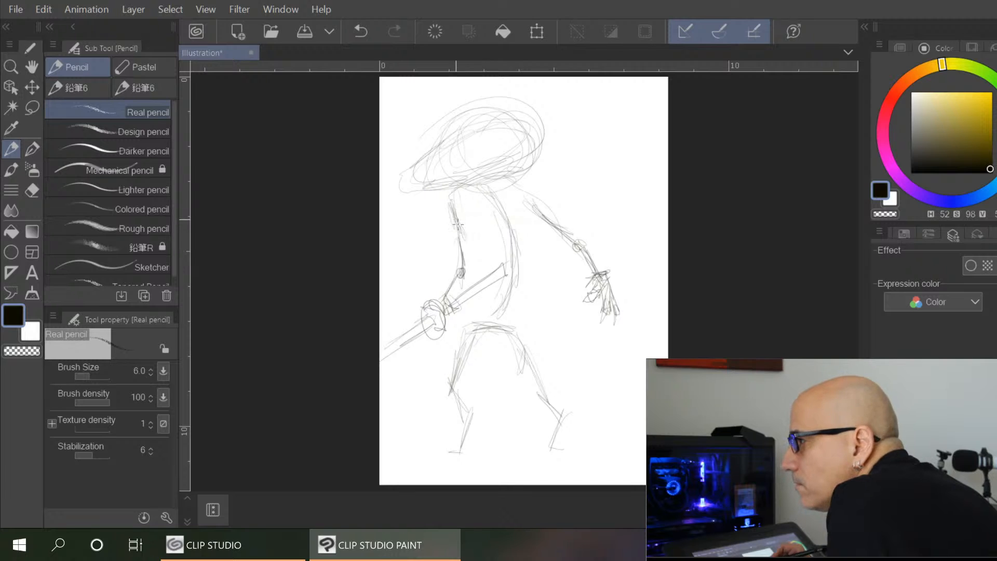
# Reinforce the shoulder line, connect the spine to the pelvis and rework the rear leg down to its foot
pyautogui.moveTo(448, 200)
pyautogui.mouseDown()
pyautogui.moveTo(510, 188)
pyautogui.moveTo(540, 206)
pyautogui.mouseUp()
pyautogui.moveTo(475, 193)
pyautogui.mouseDown()
pyautogui.moveTo(503, 192)
pyautogui.moveTo(494, 204)
pyautogui.moveTo(507, 241)
pyautogui.moveTo(475, 195)
pyautogui.moveTo(528, 200)
pyautogui.mouseUp()
pyautogui.moveTo(502, 306); pyautogui.dragTo(484, 332)
pyautogui.moveTo(459, 329)
pyautogui.mouseDown()
pyautogui.moveTo(470, 323)
pyautogui.moveTo(465, 360)
pyautogui.moveTo(499, 358)
pyautogui.mouseUp()
pyautogui.moveTo(516, 320)
pyautogui.mouseDown()
pyautogui.moveTo(522, 355)
pyautogui.moveTo(564, 415)
pyautogui.moveTo(544, 458)
pyautogui.mouseUp()
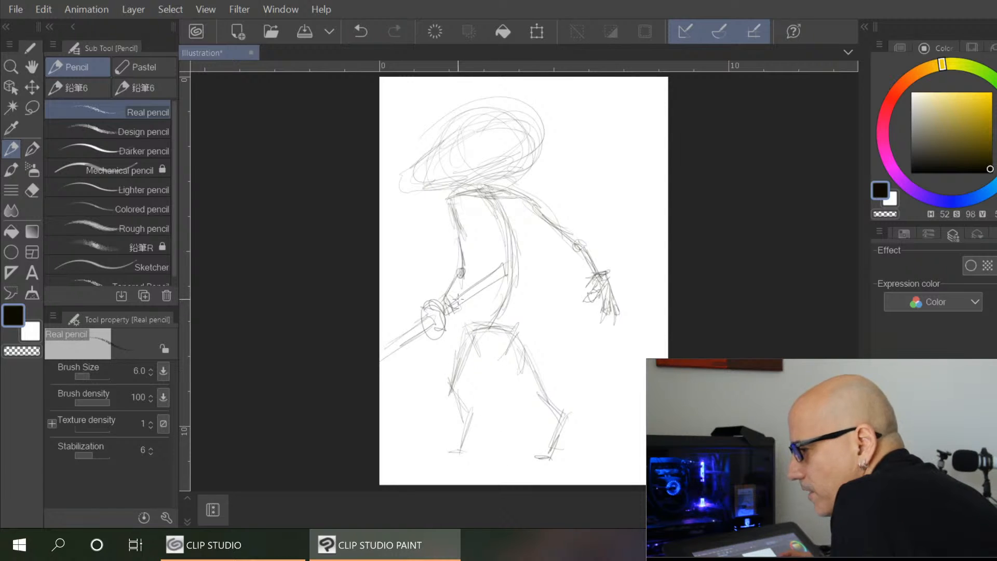
# Sketch both feet, darken the rear leg's bones and knee, and mark the hip joints
pyautogui.moveTo(458, 451)
pyautogui.mouseDown()
pyautogui.moveTo(435, 454)
pyautogui.moveTo(468, 459)
pyautogui.moveTo(421, 456)
pyautogui.moveTo(470, 460)
pyautogui.mouseUp()
pyautogui.moveTo(536, 460)
pyautogui.mouseDown()
pyautogui.moveTo(559, 466)
pyautogui.moveTo(524, 474)
pyautogui.moveTo(561, 477)
pyautogui.moveTo(524, 479)
pyautogui.moveTo(555, 470)
pyautogui.mouseUp()
pyautogui.moveTo(515, 336); pyautogui.dragTo(545, 399)
pyautogui.moveTo(541, 394)
pyautogui.mouseDown()
pyautogui.moveTo(535, 371)
pyautogui.moveTo(534, 387)
pyautogui.moveTo(560, 412)
pyautogui.moveTo(543, 456)
pyautogui.mouseUp()
pyautogui.moveTo(550, 447)
pyautogui.mouseDown()
pyautogui.moveTo(548, 457)
pyautogui.moveTo(552, 405)
pyautogui.mouseUp()
pyautogui.moveTo(531, 366)
pyautogui.mouseDown()
pyautogui.moveTo(510, 329)
pyautogui.moveTo(520, 341)
pyautogui.mouseUp()
pyautogui.moveTo(467, 320); pyautogui.dragTo(481, 360)
pyautogui.moveTo(511, 326); pyautogui.dragTo(522, 349)
# Sketch the rib cage below the shoulders with long curved contours and a pointed arch at its lower edge
pyautogui.moveTo(481, 273)
pyautogui.mouseDown()
pyautogui.moveTo(507, 263)
pyautogui.moveTo(541, 287)
pyautogui.mouseUp()
pyautogui.moveTo(469, 197)
pyautogui.mouseDown()
pyautogui.moveTo(467, 221)
pyautogui.moveTo(483, 275)
pyautogui.mouseUp()
pyautogui.moveTo(512, 200); pyautogui.dragTo(539, 262)
pyautogui.moveTo(527, 221); pyautogui.dragTo(536, 283)
pyautogui.moveTo(508, 197)
pyautogui.mouseDown()
pyautogui.moveTo(535, 235)
pyautogui.moveTo(537, 285)
pyautogui.mouseUp()
pyautogui.moveTo(530, 262); pyautogui.dragTo(490, 278)
pyautogui.moveTo(494, 197); pyautogui.dragTo(501, 267)
pyautogui.moveTo(485, 204)
pyautogui.mouseDown()
pyautogui.moveTo(495, 263)
pyautogui.moveTo(545, 289)
pyautogui.mouseUp()
pyautogui.moveTo(536, 231); pyautogui.dragTo(541, 270)
pyautogui.moveTo(512, 196)
pyautogui.mouseDown()
pyautogui.moveTo(541, 234)
pyautogui.moveTo(541, 275)
pyautogui.mouseUp()
pyautogui.moveTo(469, 203); pyautogui.dragTo(476, 252)
pyautogui.moveTo(470, 210)
pyautogui.mouseDown()
pyautogui.moveTo(486, 289)
pyautogui.moveTo(509, 255)
pyautogui.moveTo(483, 271)
pyautogui.mouseUp()
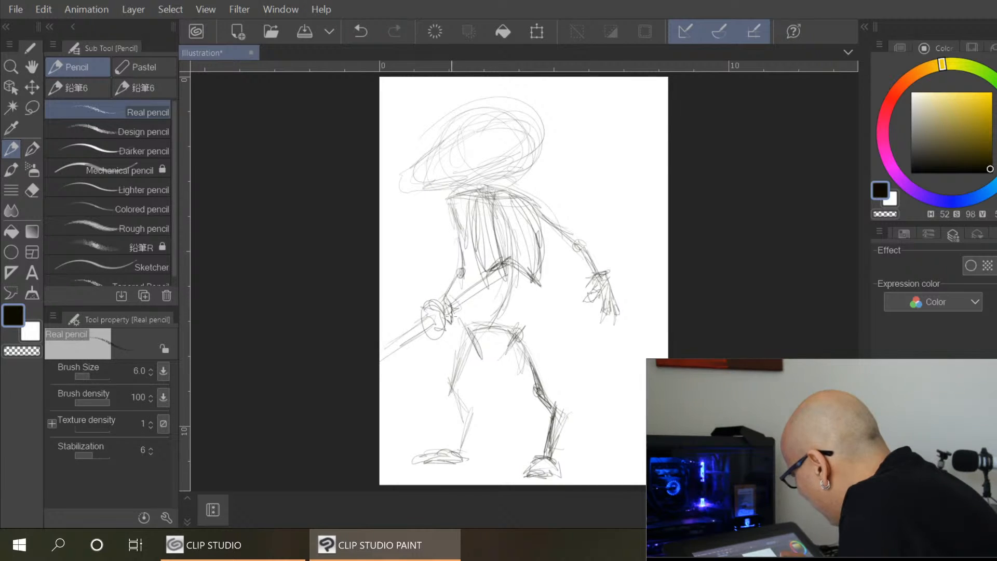
# Darken the fingers gripping the sword and refine the back of the head and the snout tip
pyautogui.moveTo(444, 301)
pyautogui.mouseDown()
pyautogui.moveTo(448, 319)
pyautogui.moveTo(461, 320)
pyautogui.mouseUp()
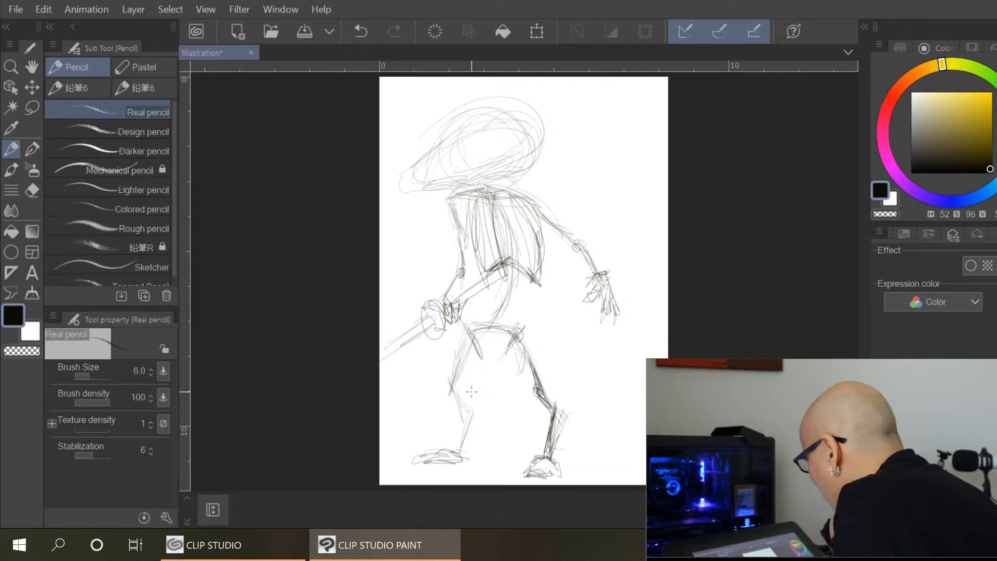
pyautogui.moveTo(513, 173)
pyautogui.mouseDown()
pyautogui.moveTo(525, 171)
pyautogui.moveTo(529, 127)
pyautogui.mouseUp()
pyautogui.moveTo(452, 125); pyautogui.dragTo(407, 189)
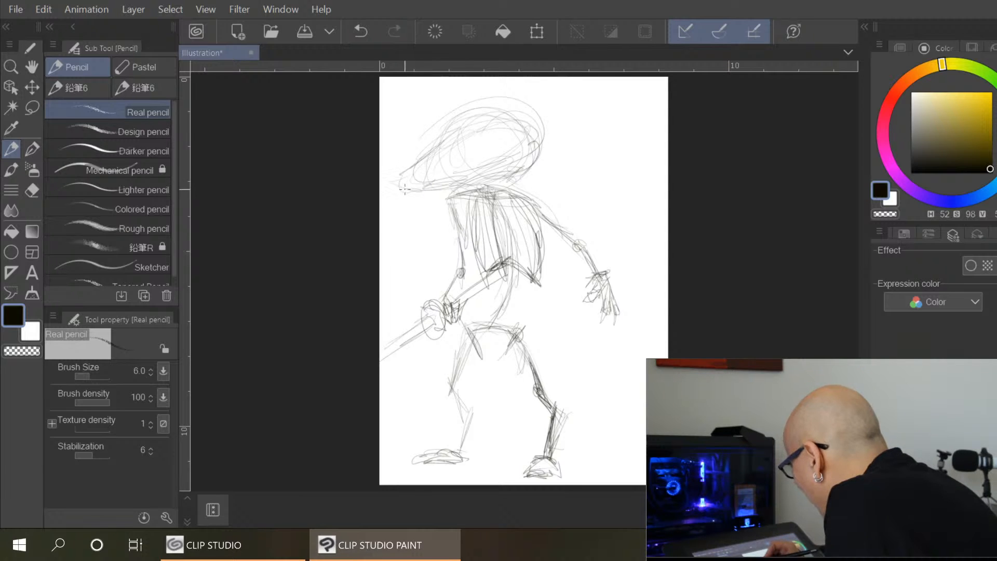
# Sketch the collar and rear shoulder of the garment, plus its side edge and hem at the hips
pyautogui.moveTo(526, 123)
pyautogui.mouseDown()
pyautogui.moveTo(520, 168)
pyautogui.moveTo(482, 215)
pyautogui.mouseUp()
pyautogui.moveTo(520, 175)
pyautogui.mouseDown()
pyautogui.moveTo(480, 217)
pyautogui.moveTo(507, 190)
pyautogui.moveTo(532, 190)
pyautogui.moveTo(480, 225)
pyautogui.moveTo(578, 232)
pyautogui.mouseUp()
pyautogui.moveTo(548, 266); pyautogui.dragTo(550, 298)
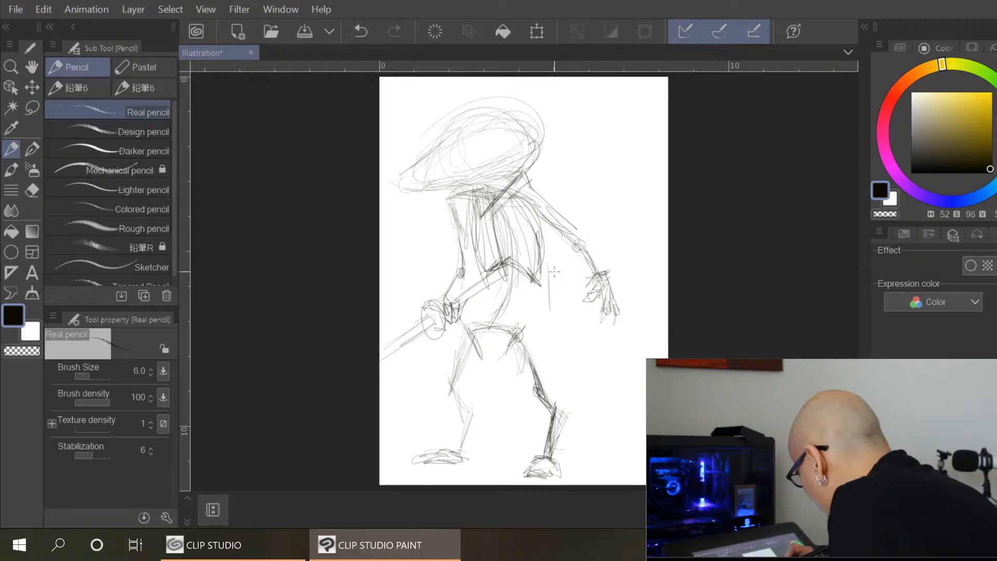
pyautogui.moveTo(549, 263); pyautogui.dragTo(539, 332)
pyautogui.moveTo(463, 311); pyautogui.dragTo(544, 332)
pyautogui.moveTo(549, 273); pyautogui.dragTo(541, 325)
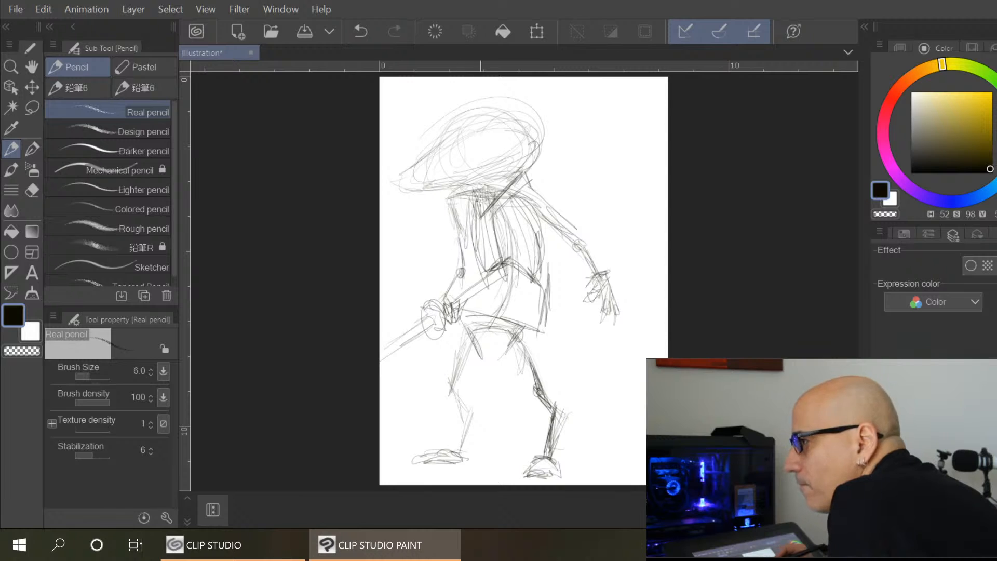
# Draw the garment's front lapel down to the waist and the sleeve around the front upper arm
pyautogui.moveTo(486, 205)
pyautogui.mouseDown()
pyautogui.moveTo(460, 301)
pyautogui.moveTo(470, 301)
pyautogui.mouseUp()
pyautogui.moveTo(485, 239); pyautogui.dragTo(474, 298)
pyautogui.moveTo(484, 194)
pyautogui.mouseDown()
pyautogui.moveTo(475, 230)
pyautogui.moveTo(481, 210)
pyautogui.mouseUp()
pyautogui.moveTo(487, 182)
pyautogui.mouseDown()
pyautogui.moveTo(468, 199)
pyautogui.moveTo(457, 237)
pyautogui.moveTo(460, 229)
pyautogui.mouseUp()
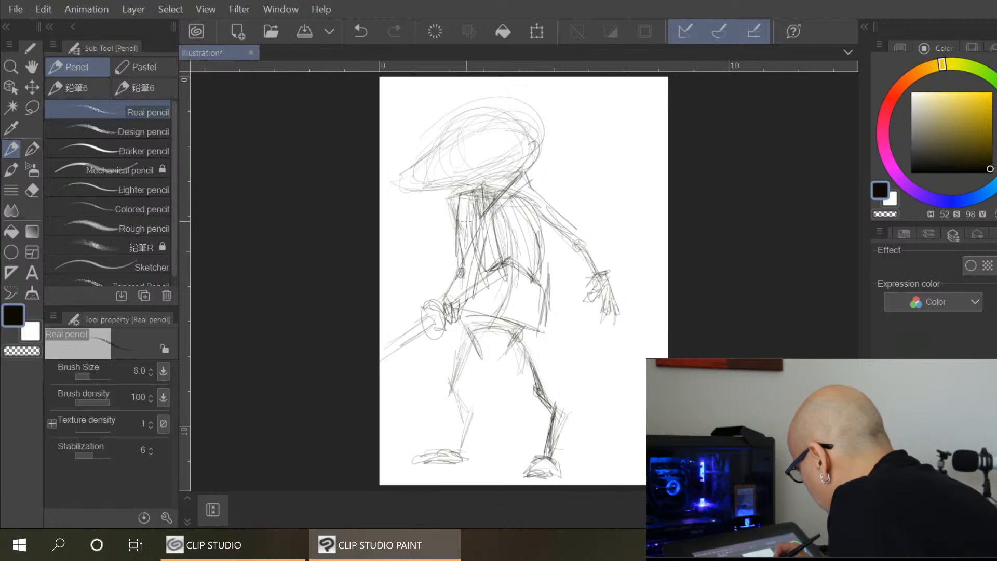
pyautogui.moveTo(473, 190)
pyautogui.mouseDown()
pyautogui.moveTo(456, 202)
pyautogui.moveTo(451, 288)
pyautogui.mouseUp()
# Sketch the wide hanging sleeve around the rear arm, ending in a long point below the hand
pyautogui.moveTo(521, 190)
pyautogui.mouseDown()
pyautogui.moveTo(564, 213)
pyautogui.moveTo(546, 210)
pyautogui.moveTo(543, 269)
pyautogui.mouseUp()
pyautogui.moveTo(565, 227); pyautogui.dragTo(546, 260)
pyautogui.moveTo(558, 233)
pyautogui.mouseDown()
pyautogui.moveTo(540, 281)
pyautogui.moveTo(548, 312)
pyautogui.mouseUp()
pyautogui.moveTo(554, 273); pyautogui.dragTo(551, 311)
pyautogui.moveTo(572, 229); pyautogui.dragTo(598, 259)
pyautogui.moveTo(580, 236)
pyautogui.mouseDown()
pyautogui.moveTo(604, 261)
pyautogui.moveTo(583, 299)
pyautogui.moveTo(578, 319)
pyautogui.mouseUp()
pyautogui.moveTo(589, 286); pyautogui.dragTo(598, 345)
pyautogui.moveTo(613, 275); pyautogui.dragTo(607, 376)
pyautogui.moveTo(617, 336); pyautogui.dragTo(615, 365)
pyautogui.moveTo(603, 268); pyautogui.dragTo(609, 298)
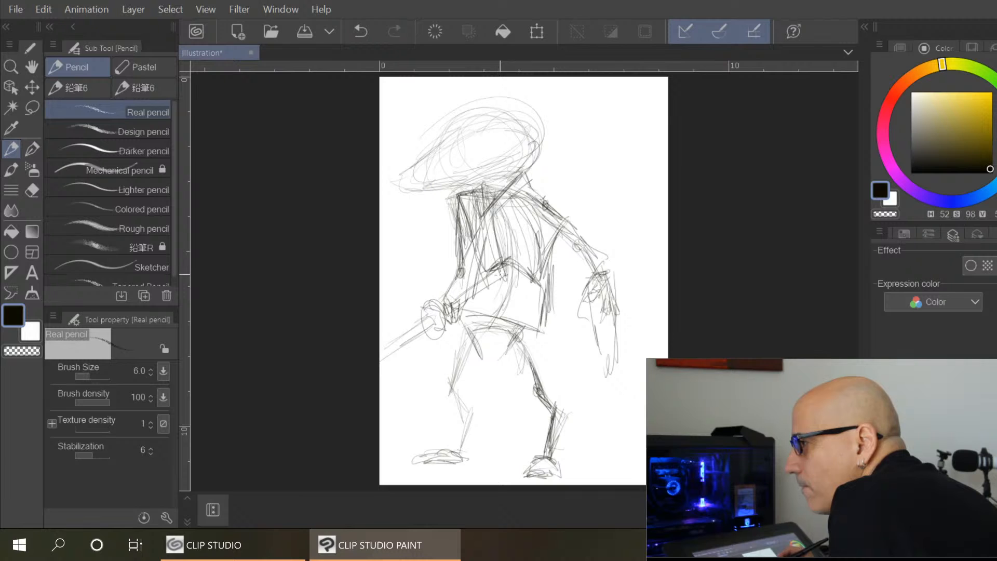
# Add the belt band around the waist and the loose trouser outline over the rear leg
pyautogui.moveTo(479, 285)
pyautogui.mouseDown()
pyautogui.moveTo(475, 312)
pyautogui.moveTo(546, 305)
pyautogui.mouseUp()
pyautogui.moveTo(462, 325)
pyautogui.mouseDown()
pyautogui.moveTo(543, 318)
pyautogui.moveTo(547, 301)
pyautogui.moveTo(538, 318)
pyautogui.mouseUp()
pyautogui.moveTo(491, 350); pyautogui.dragTo(518, 416)
pyautogui.moveTo(503, 382); pyautogui.dragTo(516, 435)
pyautogui.moveTo(559, 349)
pyautogui.mouseDown()
pyautogui.moveTo(567, 415)
pyautogui.moveTo(580, 421)
pyautogui.moveTo(571, 428)
pyautogui.moveTo(575, 461)
pyautogui.mouseUp()
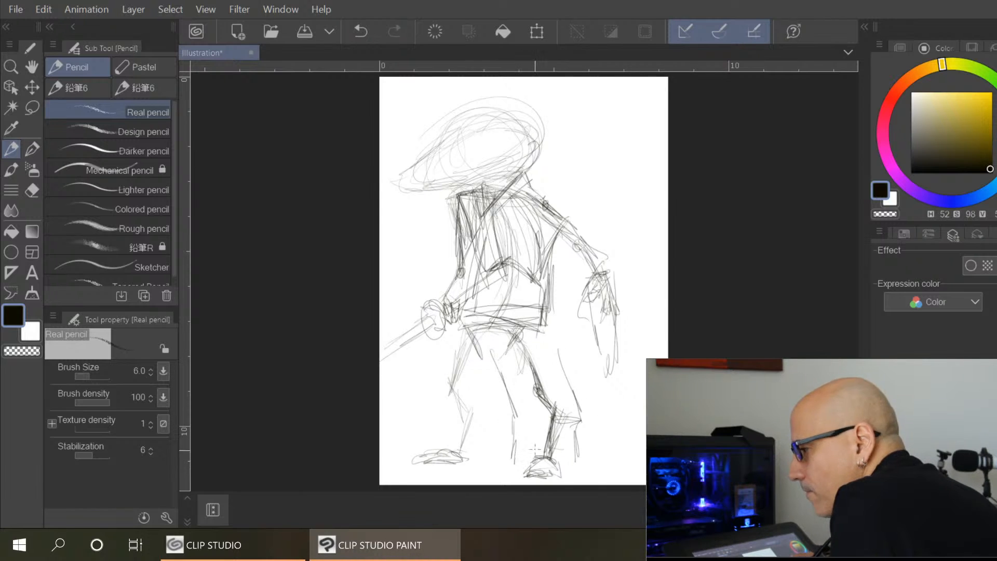
pyautogui.moveTo(511, 342)
pyautogui.mouseDown()
pyautogui.moveTo(539, 445)
pyautogui.moveTo(591, 479)
pyautogui.moveTo(543, 333)
pyautogui.mouseUp()
pyautogui.moveTo(488, 354); pyautogui.dragTo(500, 379)
pyautogui.moveTo(543, 329); pyautogui.dragTo(562, 356)
pyautogui.moveTo(547, 309)
pyautogui.mouseDown()
pyautogui.moveTo(559, 350)
pyautogui.moveTo(597, 344)
pyautogui.moveTo(560, 357)
pyautogui.mouseUp()
# Sketch a long tail curving from behind the hips up past the rear arm to a tapered tip
pyautogui.moveTo(625, 312); pyautogui.dragTo(614, 191)
pyautogui.moveTo(620, 244); pyautogui.dragTo(614, 163)
pyautogui.moveTo(611, 180)
pyautogui.mouseDown()
pyautogui.moveTo(647, 138)
pyautogui.moveTo(627, 213)
pyautogui.mouseUp()
pyautogui.moveTo(631, 158); pyautogui.dragTo(622, 232)
pyautogui.moveTo(617, 169)
pyautogui.mouseDown()
pyautogui.moveTo(659, 123)
pyautogui.moveTo(624, 209)
pyautogui.mouseUp()
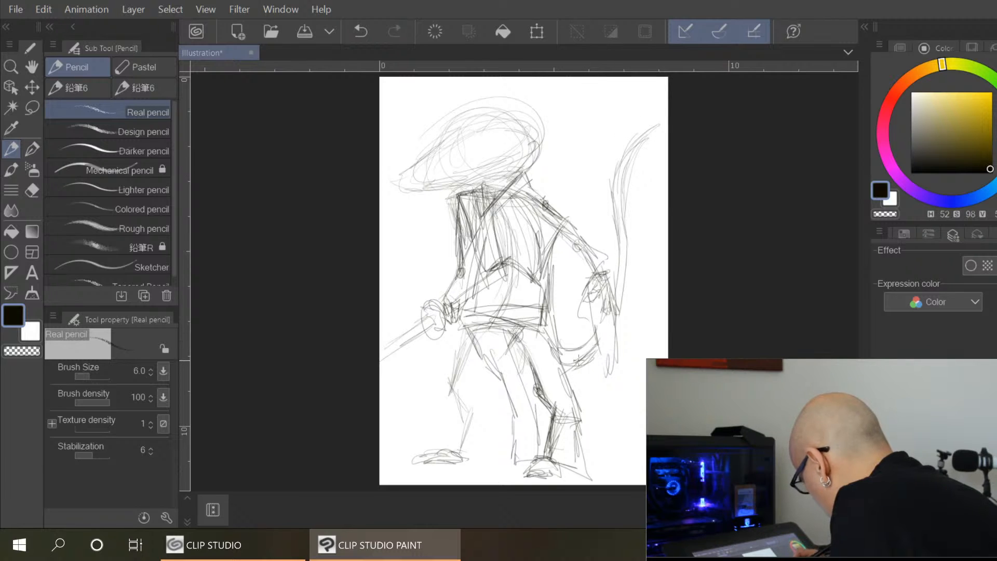
# Outline the loose trouser leg over the front leg and darken the upper edges of both thighs
pyautogui.moveTo(462, 331); pyautogui.dragTo(450, 400)
pyautogui.moveTo(456, 358); pyautogui.dragTo(445, 416)
pyautogui.moveTo(469, 364)
pyautogui.mouseDown()
pyautogui.moveTo(447, 444)
pyautogui.moveTo(506, 453)
pyautogui.mouseUp()
pyautogui.moveTo(482, 393); pyautogui.dragTo(512, 433)
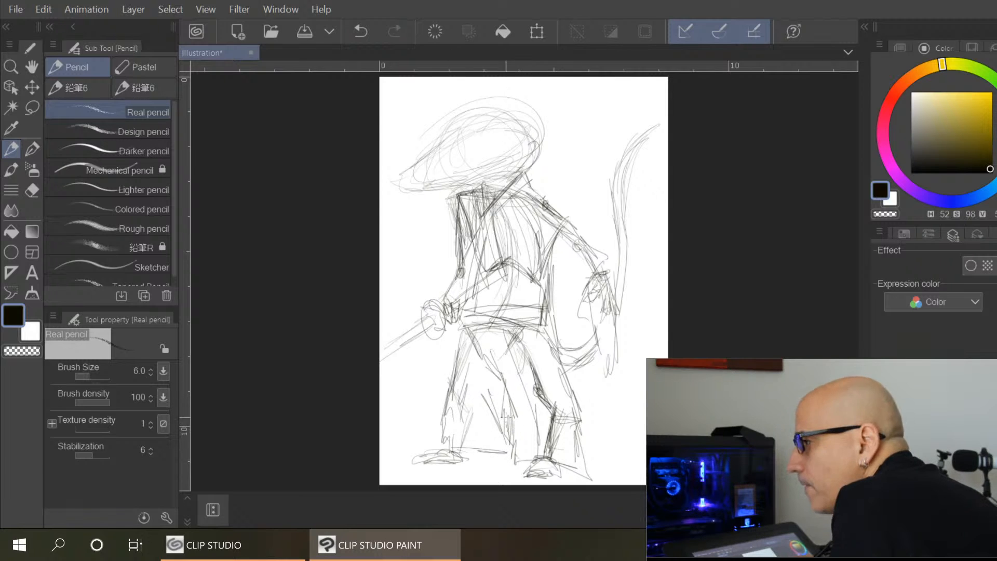
pyautogui.moveTo(531, 328)
pyautogui.mouseDown()
pyautogui.moveTo(557, 375)
pyautogui.moveTo(539, 330)
pyautogui.moveTo(550, 361)
pyautogui.mouseUp()
pyautogui.moveTo(468, 330); pyautogui.dragTo(451, 368)
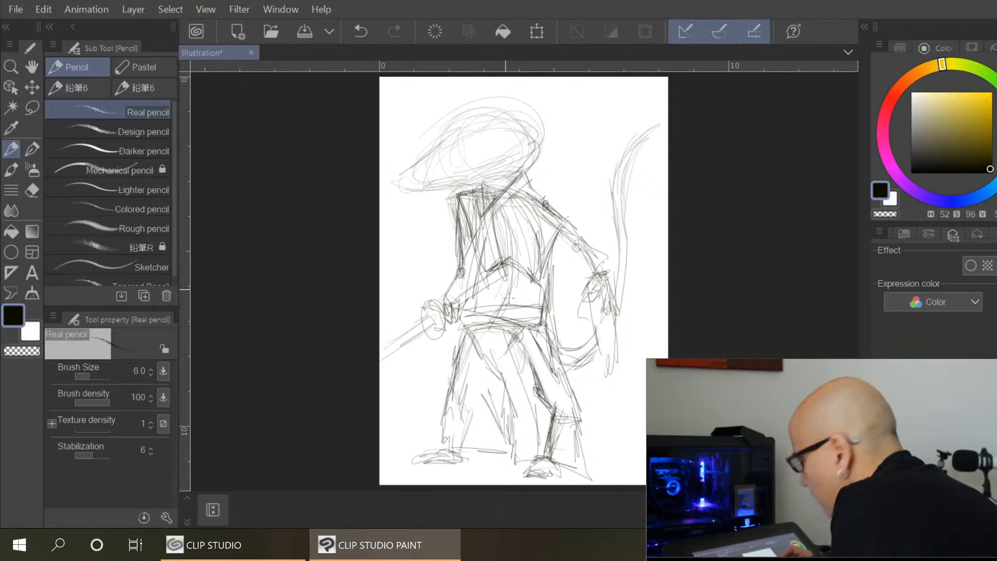
# Add a small knot below the belt and reinforce the belt's bands and rear end
pyautogui.moveTo(488, 333); pyautogui.dragTo(500, 344)
pyautogui.moveTo(478, 307); pyautogui.dragTo(555, 299)
pyautogui.moveTo(504, 321); pyautogui.dragTo(550, 313)
pyautogui.moveTo(545, 306); pyautogui.dragTo(536, 320)
# Darken the garment's diagonal front lapel and the front arm from the shoulder to the sword hand
pyautogui.moveTo(465, 291); pyautogui.dragTo(540, 313)
pyautogui.moveTo(491, 211); pyautogui.dragTo(463, 291)
pyautogui.moveTo(482, 227); pyautogui.dragTo(465, 301)
pyautogui.moveTo(496, 203); pyautogui.dragTo(473, 301)
pyautogui.moveTo(493, 213); pyautogui.dragTo(474, 301)
pyautogui.moveTo(458, 240); pyautogui.dragTo(448, 286)
pyautogui.moveTo(453, 283); pyautogui.dragTo(437, 301)
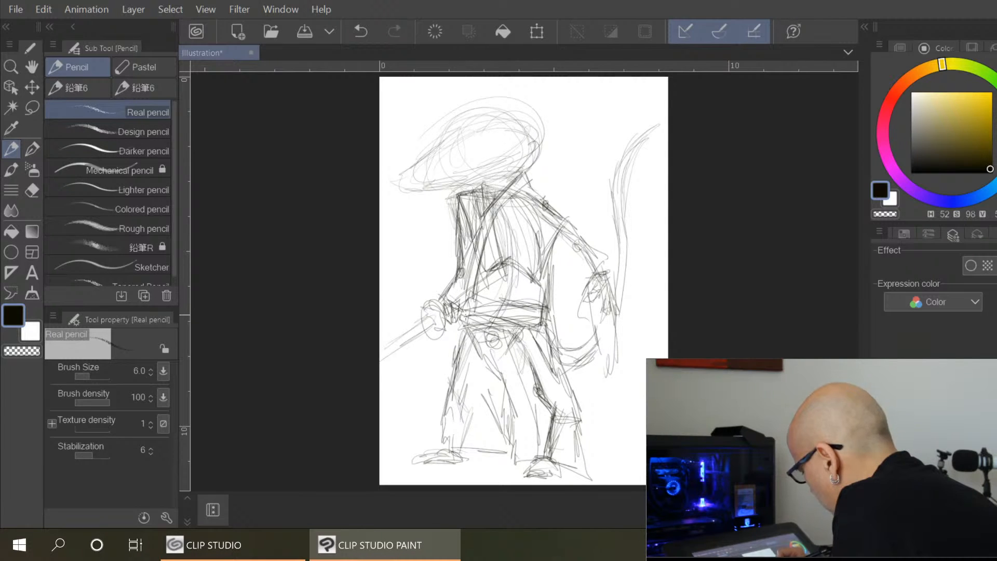
pyautogui.moveTo(483, 195)
pyautogui.mouseDown()
pyautogui.moveTo(477, 213)
pyautogui.moveTo(462, 198)
pyautogui.mouseUp()
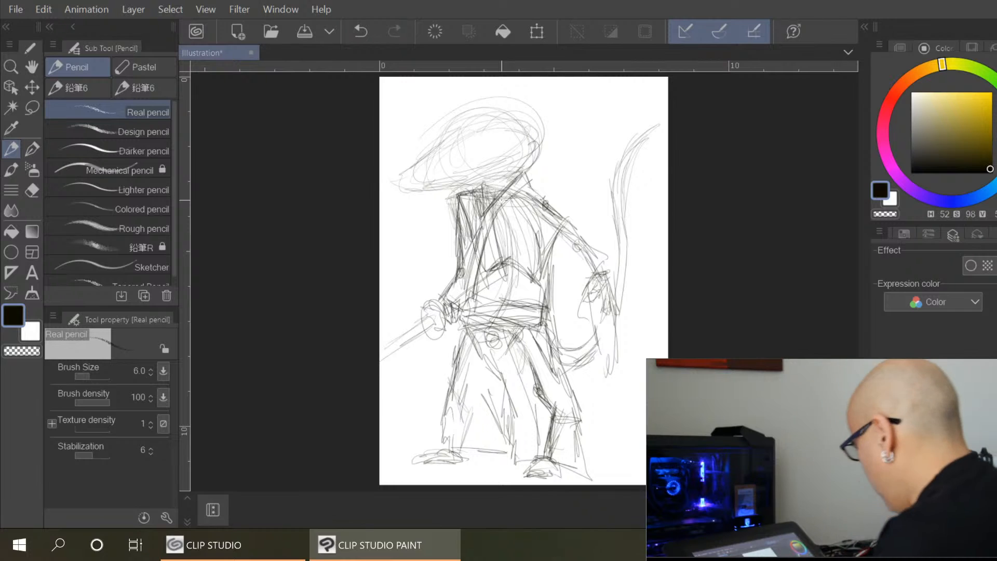
# Reinforce the trouser folds and outlines of the rear leg down to the ankle
pyautogui.moveTo(582, 418); pyautogui.dragTo(593, 466)
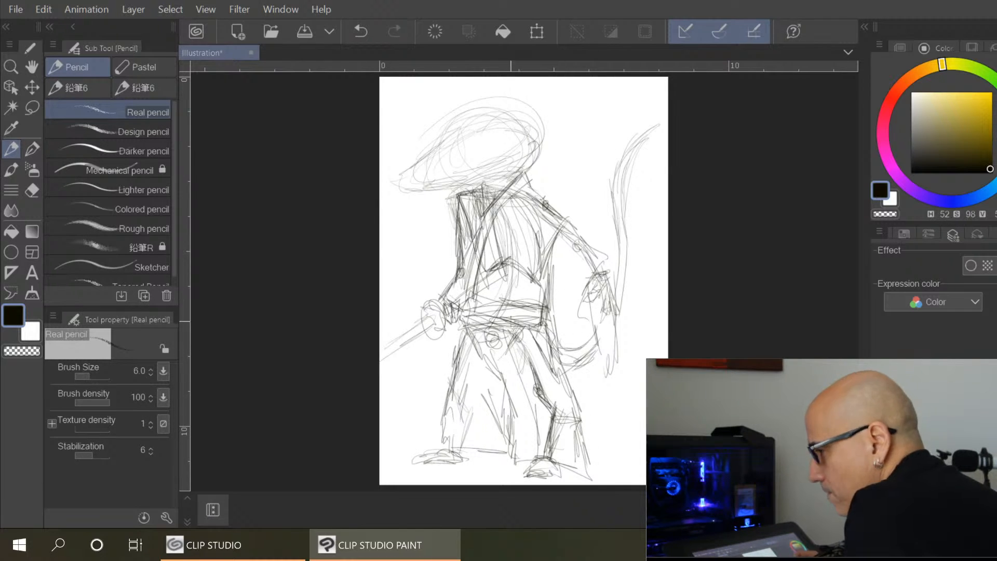
pyautogui.moveTo(512, 351)
pyautogui.mouseDown()
pyautogui.moveTo(542, 449)
pyautogui.moveTo(527, 416)
pyautogui.moveTo(560, 459)
pyautogui.mouseUp()
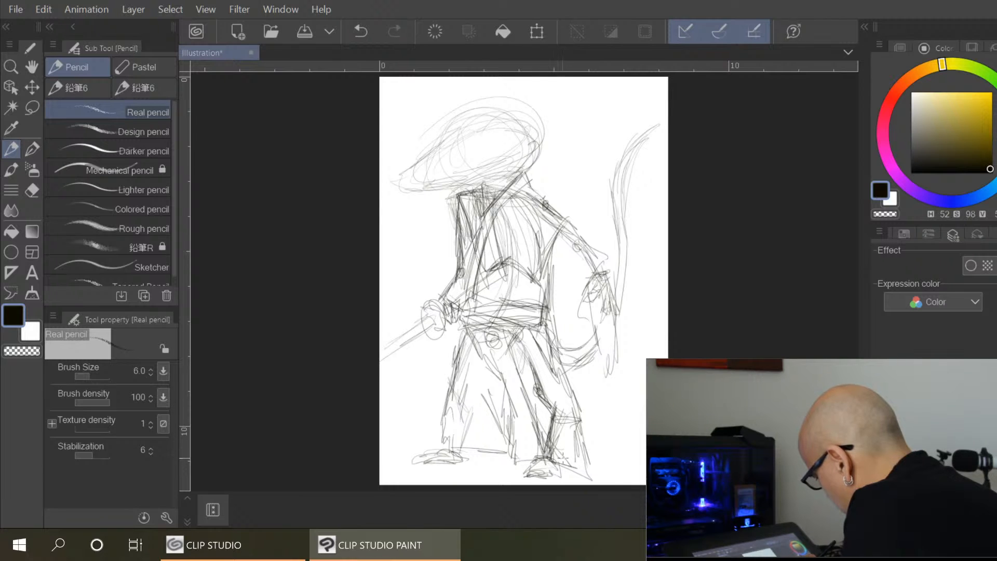
pyautogui.moveTo(504, 376); pyautogui.dragTo(514, 458)
pyautogui.moveTo(509, 407); pyautogui.dragTo(513, 454)
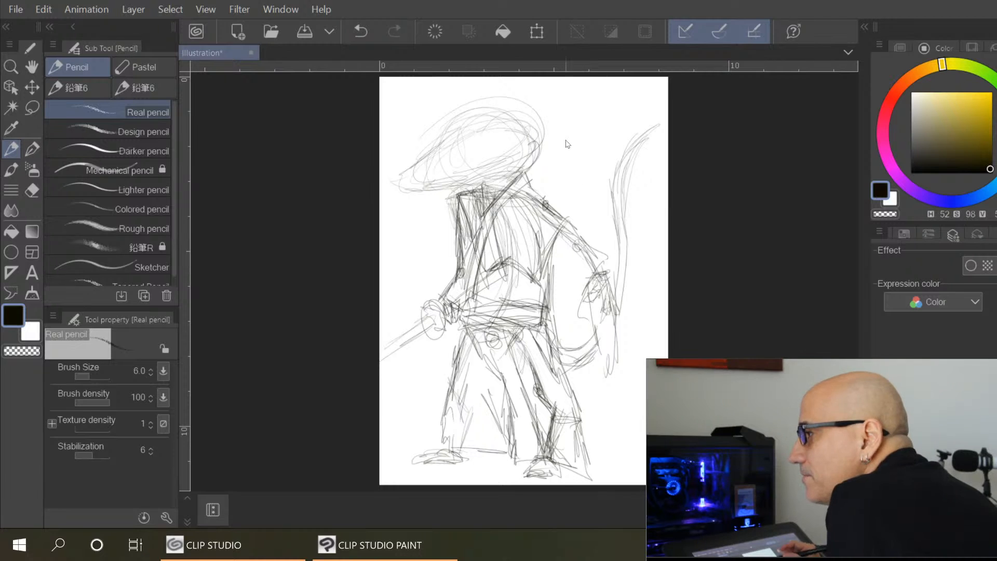
# Rework the rear sleeve with a wider cuff opening, a lower drooping point and a stronger inner edge
pyautogui.moveTo(570, 262)
pyautogui.mouseDown()
pyautogui.moveTo(596, 240)
pyautogui.moveTo(612, 257)
pyautogui.moveTo(561, 309)
pyautogui.moveTo(567, 322)
pyautogui.mouseUp()
pyautogui.moveTo(597, 262)
pyautogui.mouseDown()
pyautogui.moveTo(590, 318)
pyautogui.moveTo(616, 345)
pyautogui.moveTo(618, 262)
pyautogui.mouseUp()
pyautogui.moveTo(618, 323); pyautogui.dragTo(607, 393)
pyautogui.moveTo(582, 364); pyautogui.dragTo(605, 387)
pyautogui.moveTo(549, 311); pyautogui.dragTo(570, 347)
pyautogui.moveTo(553, 266); pyautogui.dragTo(549, 328)
pyautogui.moveTo(550, 299)
pyautogui.mouseDown()
pyautogui.moveTo(569, 352)
pyautogui.moveTo(586, 359)
pyautogui.moveTo(574, 354)
pyautogui.moveTo(577, 369)
pyautogui.mouseUp()
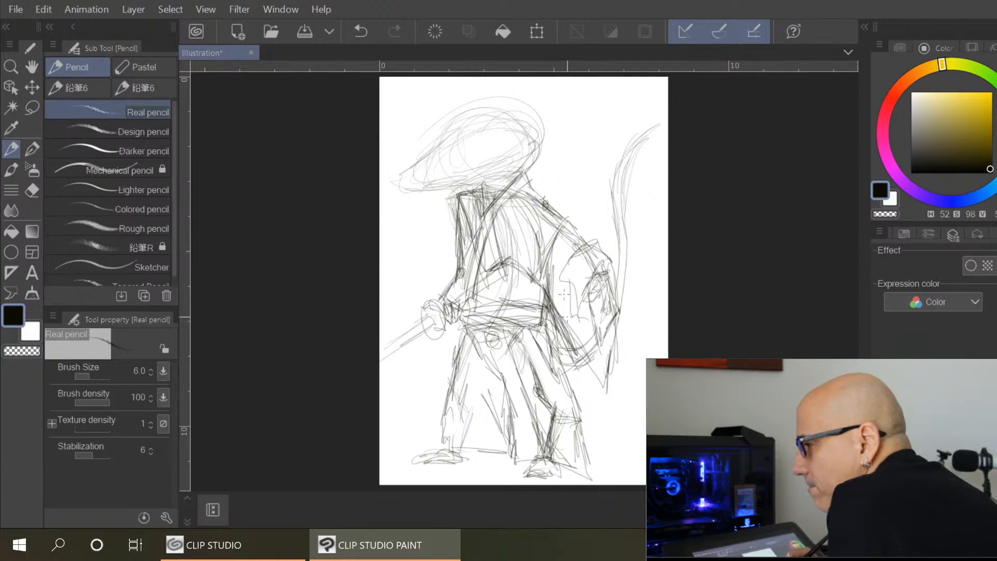
# Darken the belt and front lapel, and sketch the sash ends hanging from the knot over the front thigh
pyautogui.moveTo(531, 328); pyautogui.dragTo(561, 379)
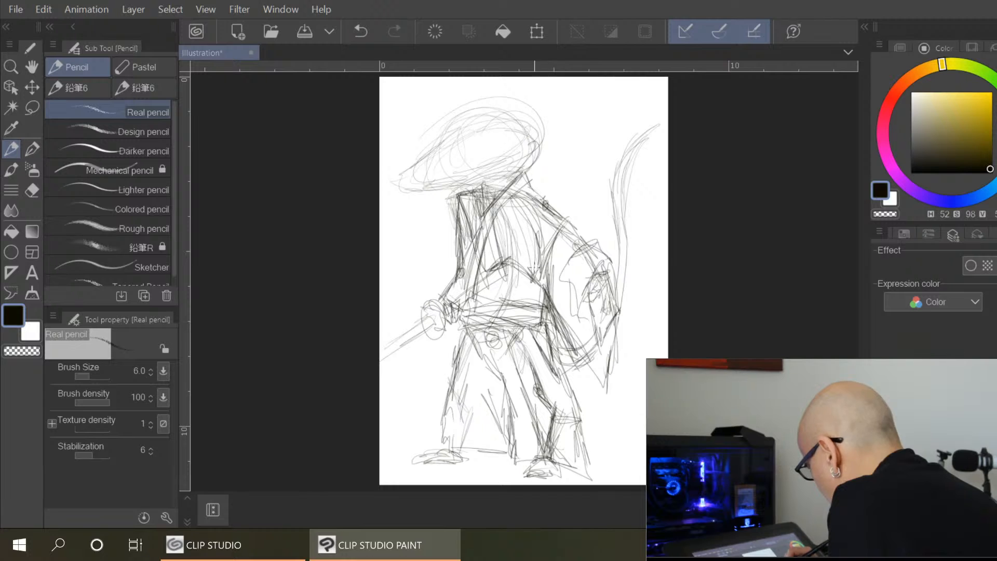
pyautogui.moveTo(470, 305)
pyautogui.mouseDown()
pyautogui.moveTo(535, 302)
pyautogui.moveTo(474, 306)
pyautogui.moveTo(502, 318)
pyautogui.mouseUp()
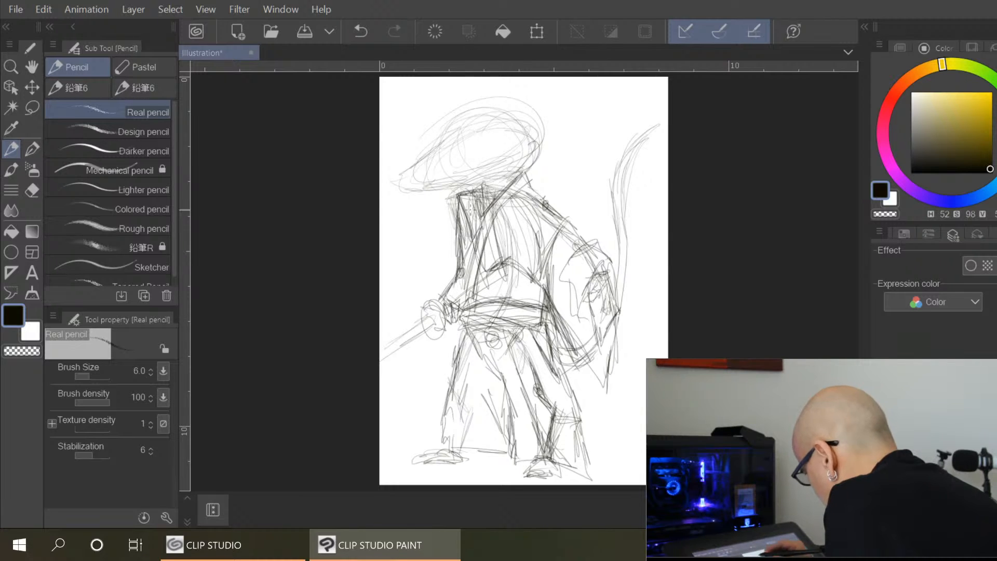
pyautogui.moveTo(498, 190)
pyautogui.mouseDown()
pyautogui.moveTo(470, 270)
pyautogui.moveTo(467, 318)
pyautogui.mouseUp()
pyautogui.moveTo(479, 262); pyautogui.dragTo(470, 310)
pyautogui.moveTo(470, 268)
pyautogui.mouseDown()
pyautogui.moveTo(466, 318)
pyautogui.moveTo(532, 305)
pyautogui.moveTo(468, 312)
pyautogui.moveTo(496, 340)
pyautogui.moveTo(505, 382)
pyautogui.moveTo(491, 392)
pyautogui.mouseUp()
pyautogui.moveTo(511, 344)
pyautogui.mouseDown()
pyautogui.moveTo(498, 389)
pyautogui.moveTo(480, 392)
pyautogui.moveTo(488, 382)
pyautogui.mouseUp()
pyautogui.moveTo(518, 317); pyautogui.dragTo(501, 338)
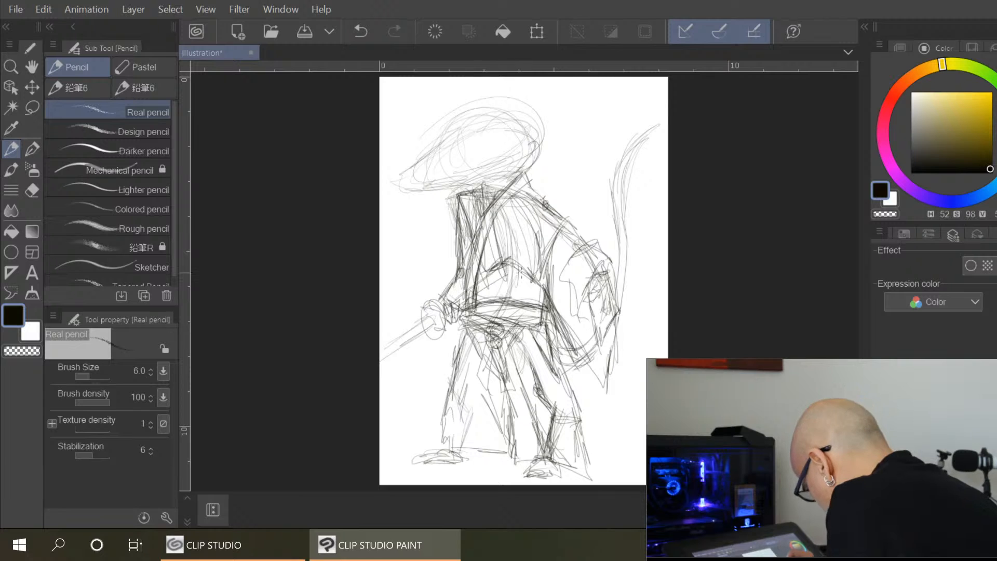
# Add dark diagonal fold lines across the garment's rear side, from mid-torso down to the belt
pyautogui.moveTo(527, 266)
pyautogui.mouseDown()
pyautogui.moveTo(504, 306)
pyautogui.moveTo(493, 283)
pyautogui.moveTo(518, 285)
pyautogui.mouseUp()
pyautogui.moveTo(510, 238)
pyautogui.mouseDown()
pyautogui.moveTo(507, 252)
pyautogui.moveTo(540, 306)
pyautogui.mouseUp()
pyautogui.moveTo(538, 257)
pyautogui.mouseDown()
pyautogui.moveTo(506, 253)
pyautogui.moveTo(538, 310)
pyautogui.moveTo(503, 248)
pyautogui.moveTo(539, 299)
pyautogui.mouseUp()
pyautogui.moveTo(512, 231)
pyautogui.mouseDown()
pyautogui.moveTo(541, 305)
pyautogui.moveTo(523, 252)
pyautogui.moveTo(511, 270)
pyautogui.moveTo(557, 309)
pyautogui.mouseUp()
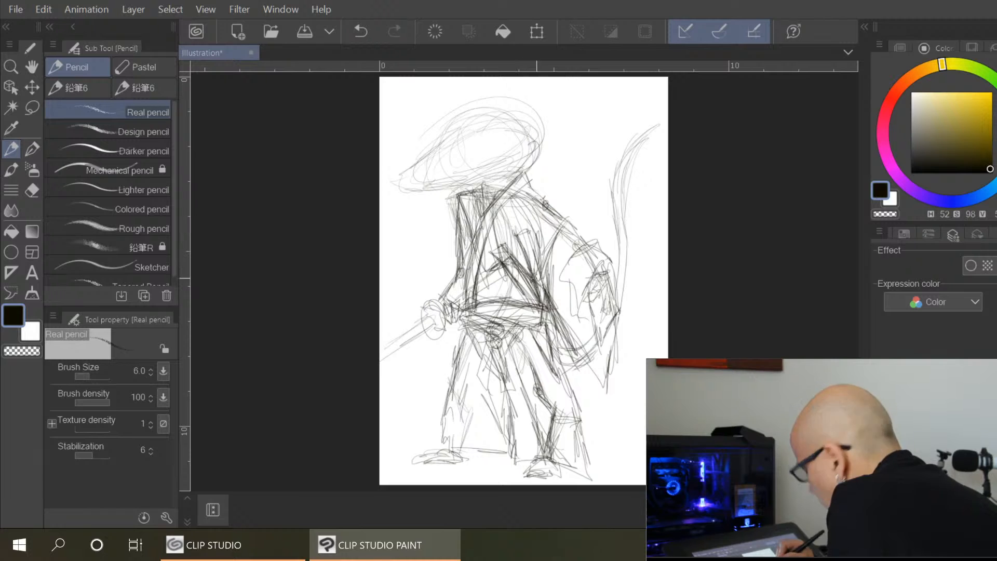
# Darken the rear trouser edge with long strokes from the belt down to the hem, adding short fold lines at the waist
pyautogui.moveTo(521, 293)
pyautogui.mouseDown()
pyautogui.moveTo(535, 281)
pyautogui.moveTo(558, 302)
pyautogui.moveTo(561, 295)
pyautogui.mouseUp()
pyautogui.moveTo(545, 255); pyautogui.dragTo(528, 295)
pyautogui.moveTo(569, 332); pyautogui.dragTo(557, 370)
pyautogui.moveTo(542, 310); pyautogui.dragTo(575, 414)
pyautogui.moveTo(554, 355); pyautogui.dragTo(585, 472)
pyautogui.moveTo(558, 315); pyautogui.dragTo(581, 404)
pyautogui.moveTo(562, 335); pyautogui.dragTo(596, 479)
pyautogui.moveTo(574, 425)
pyautogui.mouseDown()
pyautogui.moveTo(587, 481)
pyautogui.moveTo(597, 480)
pyautogui.mouseUp()
pyautogui.moveTo(589, 442); pyautogui.dragTo(598, 483)
pyautogui.moveTo(567, 405); pyautogui.dragTo(585, 460)
pyautogui.moveTo(587, 464); pyautogui.dragTo(597, 486)
pyautogui.moveTo(553, 330); pyautogui.dragTo(591, 486)
pyautogui.moveTo(584, 439); pyautogui.dragTo(599, 482)
pyautogui.moveTo(559, 327); pyautogui.dragTo(573, 371)
pyautogui.moveTo(554, 303); pyautogui.dragTo(575, 393)
# Darken the front trouser leg's inner edge down to the ankle and sketch a hem line across toward the rear foot
pyautogui.moveTo(499, 380); pyautogui.dragTo(508, 434)
pyautogui.moveTo(501, 378); pyautogui.dragTo(510, 434)
pyautogui.moveTo(498, 355); pyautogui.dragTo(518, 461)
pyautogui.moveTo(516, 458); pyautogui.dragTo(563, 449)
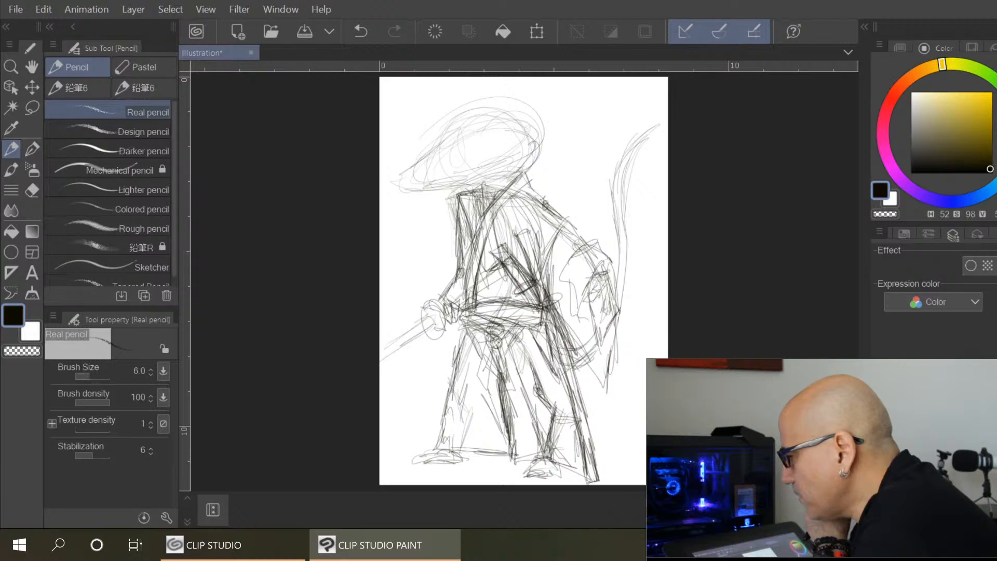
pyautogui.press('super+d')
pyautogui.press('super+d')
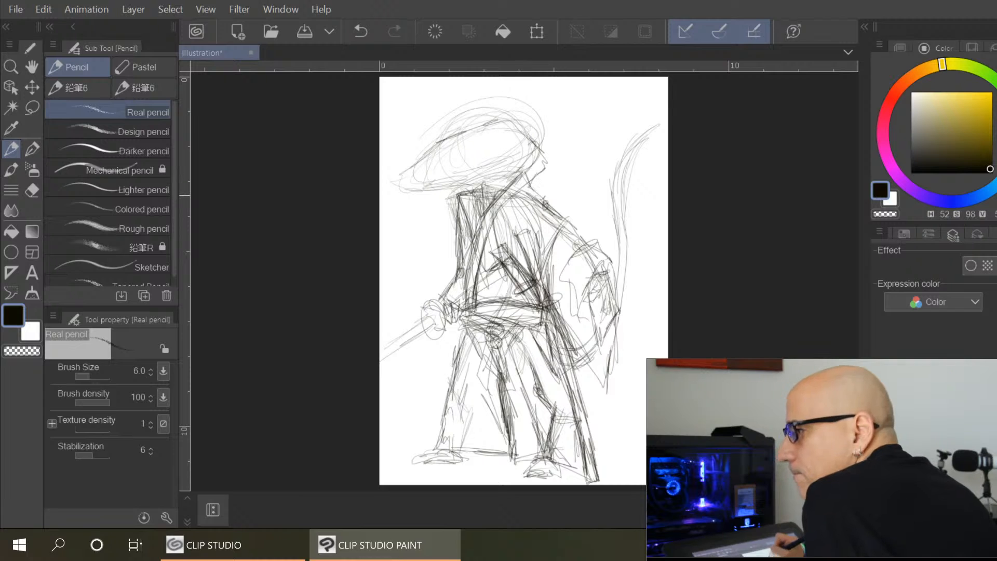
# Sketch jagged fur tufts behind the head and darken the underside of the jaw
pyautogui.moveTo(490, 201); pyautogui.dragTo(548, 171)
pyautogui.moveTo(447, 193)
pyautogui.mouseDown()
pyautogui.moveTo(482, 204)
pyautogui.moveTo(488, 193)
pyautogui.moveTo(531, 188)
pyautogui.mouseUp()
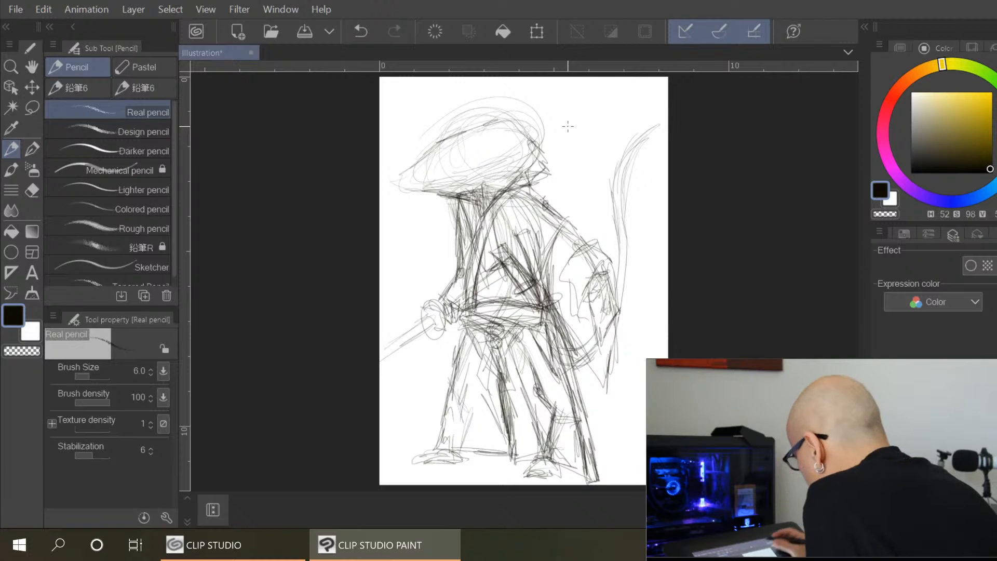
pyautogui.moveTo(467, 202); pyautogui.dragTo(422, 194)
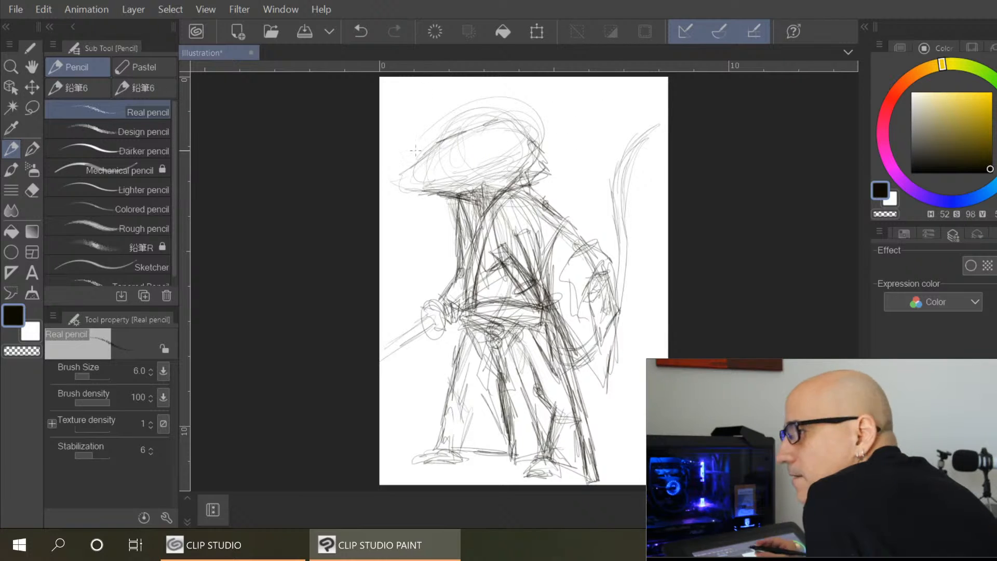
# Draw the round eye and pointed nose, with a dark mouth line and small whisker spots on the muzzle
pyautogui.moveTo(431, 144)
pyautogui.mouseDown()
pyautogui.moveTo(403, 190)
pyautogui.moveTo(451, 190)
pyautogui.mouseUp()
pyautogui.moveTo(454, 145)
pyautogui.mouseDown()
pyautogui.moveTo(467, 166)
pyautogui.moveTo(478, 151)
pyautogui.moveTo(457, 145)
pyautogui.moveTo(448, 169)
pyautogui.moveTo(470, 163)
pyautogui.moveTo(483, 145)
pyautogui.moveTo(466, 146)
pyautogui.moveTo(483, 152)
pyautogui.moveTo(460, 169)
pyautogui.moveTo(448, 164)
pyautogui.moveTo(482, 150)
pyautogui.moveTo(401, 177)
pyautogui.moveTo(410, 186)
pyautogui.mouseUp()
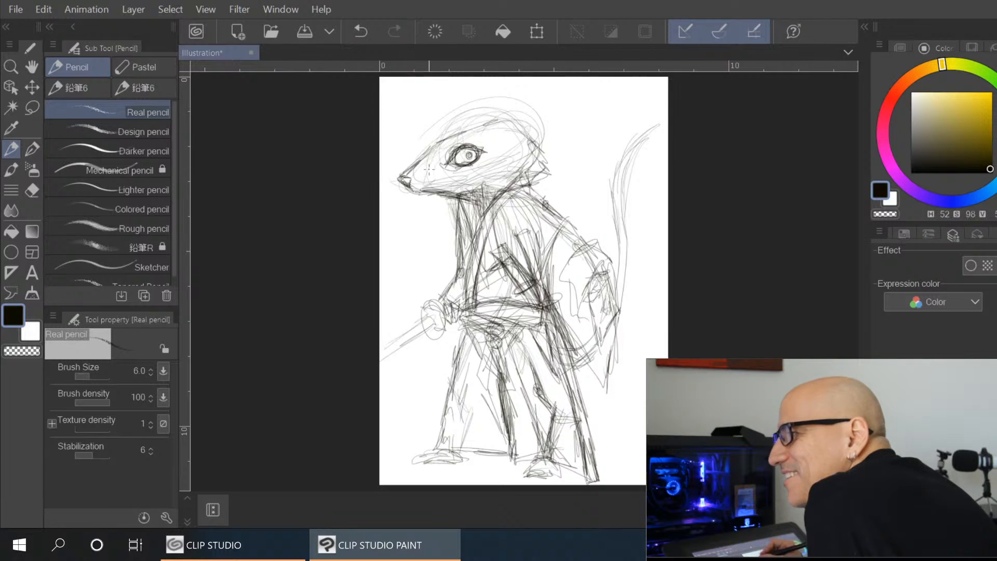
pyautogui.moveTo(431, 191); pyautogui.dragTo(459, 188)
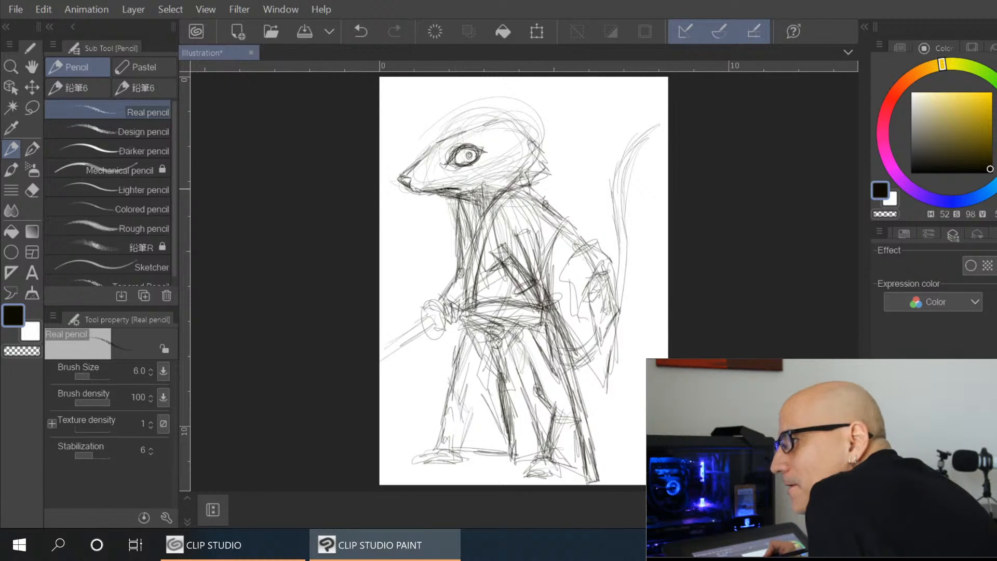
pyautogui.moveTo(434, 194); pyautogui.dragTo(463, 191)
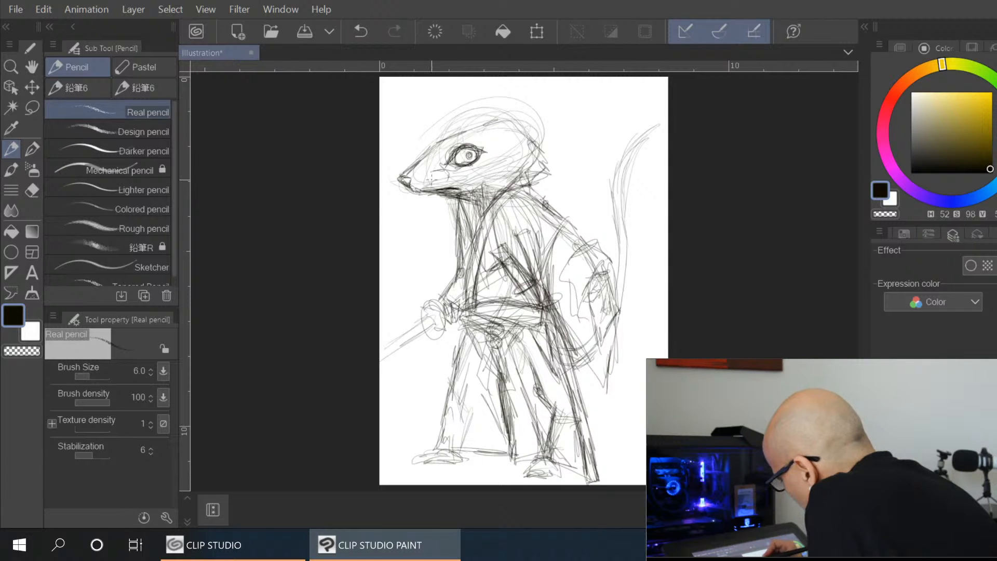
pyautogui.moveTo(442, 179); pyautogui.dragTo(441, 181)
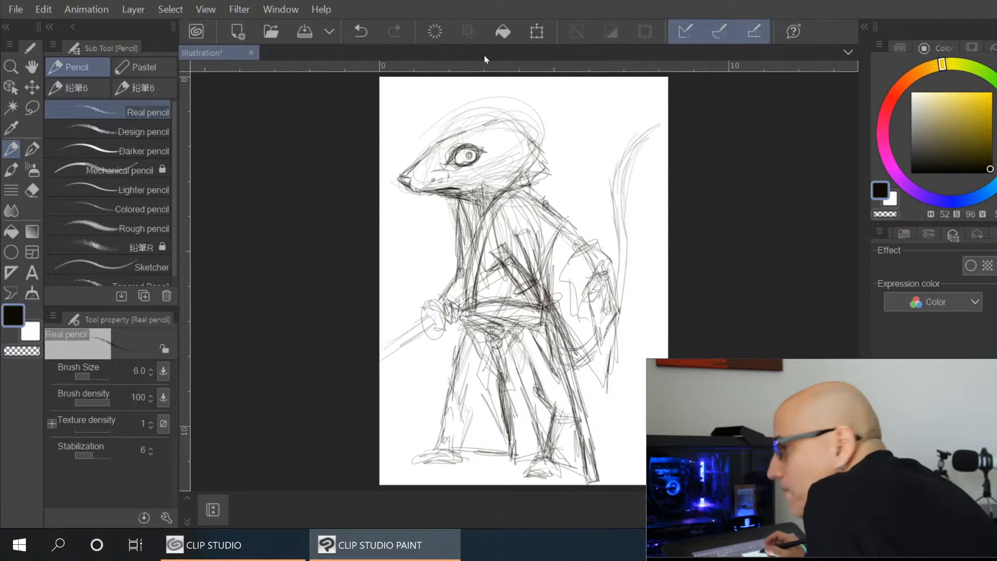
# Draw the large rounded near ear and extend the fur strokes down the back of the neck
pyautogui.moveTo(504, 133)
pyautogui.mouseDown()
pyautogui.moveTo(533, 98)
pyautogui.moveTo(561, 118)
pyautogui.moveTo(554, 133)
pyautogui.moveTo(517, 142)
pyautogui.moveTo(549, 134)
pyautogui.moveTo(558, 111)
pyautogui.moveTo(529, 96)
pyautogui.moveTo(508, 110)
pyautogui.moveTo(501, 137)
pyautogui.moveTo(512, 150)
pyautogui.moveTo(554, 135)
pyautogui.mouseUp()
pyautogui.moveTo(553, 135)
pyautogui.mouseDown()
pyautogui.moveTo(546, 101)
pyautogui.moveTo(507, 136)
pyautogui.moveTo(506, 151)
pyautogui.moveTo(481, 130)
pyautogui.moveTo(538, 133)
pyautogui.moveTo(531, 153)
pyautogui.moveTo(543, 194)
pyautogui.moveTo(532, 180)
pyautogui.moveTo(545, 188)
pyautogui.moveTo(516, 179)
pyautogui.moveTo(483, 228)
pyautogui.moveTo(552, 192)
pyautogui.mouseUp()
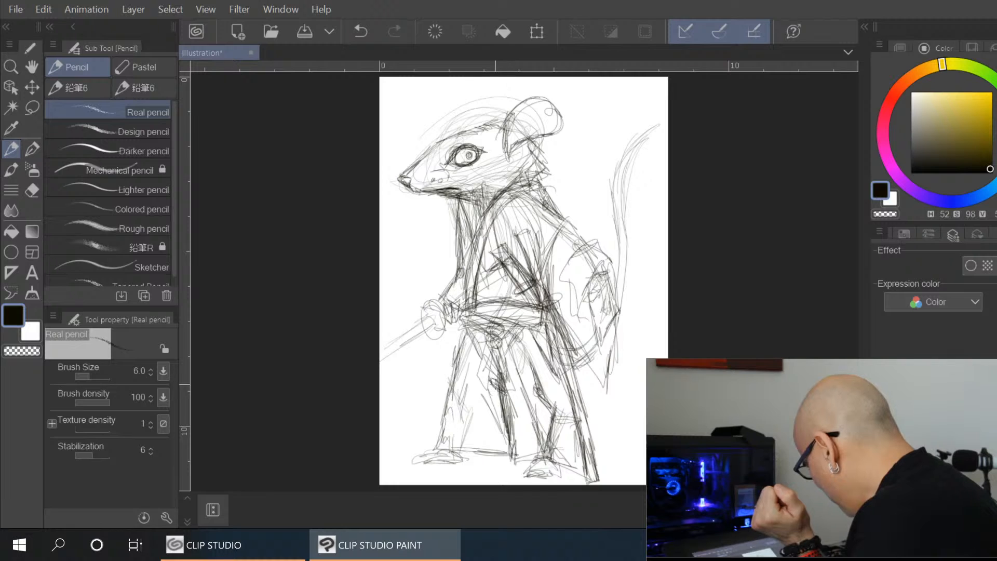
# Shade the dark fold inside the front trouser leg and add cross lines at the knee and hems
pyautogui.moveTo(503, 379); pyautogui.dragTo(511, 415)
pyautogui.moveTo(505, 387); pyautogui.dragTo(512, 432)
pyautogui.moveTo(490, 378); pyautogui.dragTo(516, 431)
pyautogui.moveTo(503, 393); pyautogui.dragTo(509, 411)
pyautogui.moveTo(509, 414)
pyautogui.mouseDown()
pyautogui.moveTo(514, 436)
pyautogui.moveTo(502, 457)
pyautogui.mouseUp()
pyautogui.moveTo(448, 395)
pyautogui.mouseDown()
pyautogui.moveTo(431, 447)
pyautogui.moveTo(501, 444)
pyautogui.moveTo(592, 460)
pyautogui.mouseUp()
pyautogui.moveTo(516, 392); pyautogui.dragTo(541, 388)
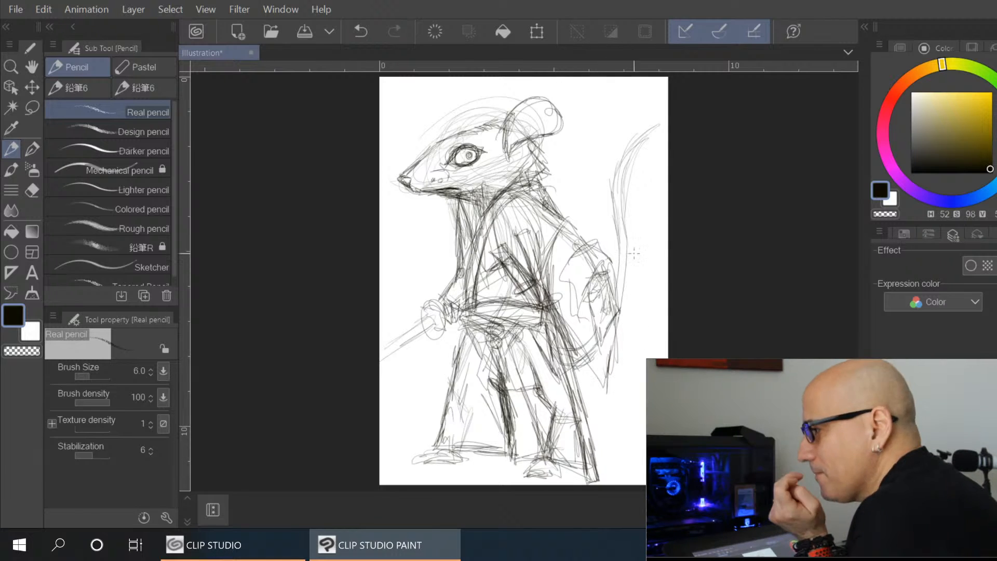
# Reinforce the tail's curved outline and add short dark strokes where it meets the back of the rear leg
pyautogui.moveTo(618, 328)
pyautogui.mouseDown()
pyautogui.moveTo(583, 385)
pyautogui.moveTo(590, 369)
pyautogui.mouseUp()
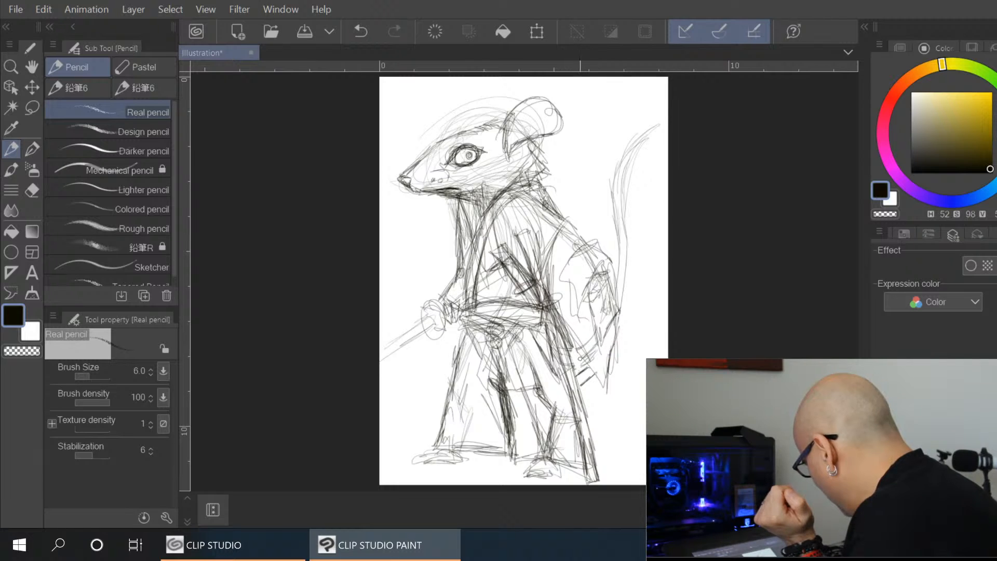
pyautogui.moveTo(576, 366)
pyautogui.mouseDown()
pyautogui.moveTo(597, 378)
pyautogui.moveTo(579, 382)
pyautogui.mouseUp()
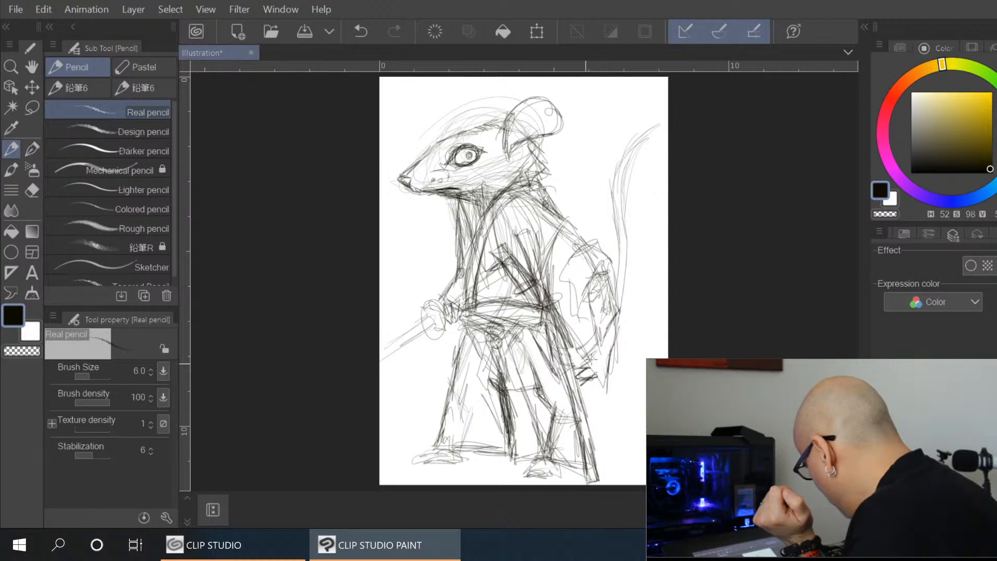
pyautogui.moveTo(619, 341)
pyautogui.mouseDown()
pyautogui.moveTo(631, 311)
pyautogui.moveTo(615, 196)
pyautogui.moveTo(620, 326)
pyautogui.moveTo(624, 181)
pyautogui.moveTo(634, 150)
pyautogui.moveTo(656, 133)
pyautogui.moveTo(619, 242)
pyautogui.mouseUp()
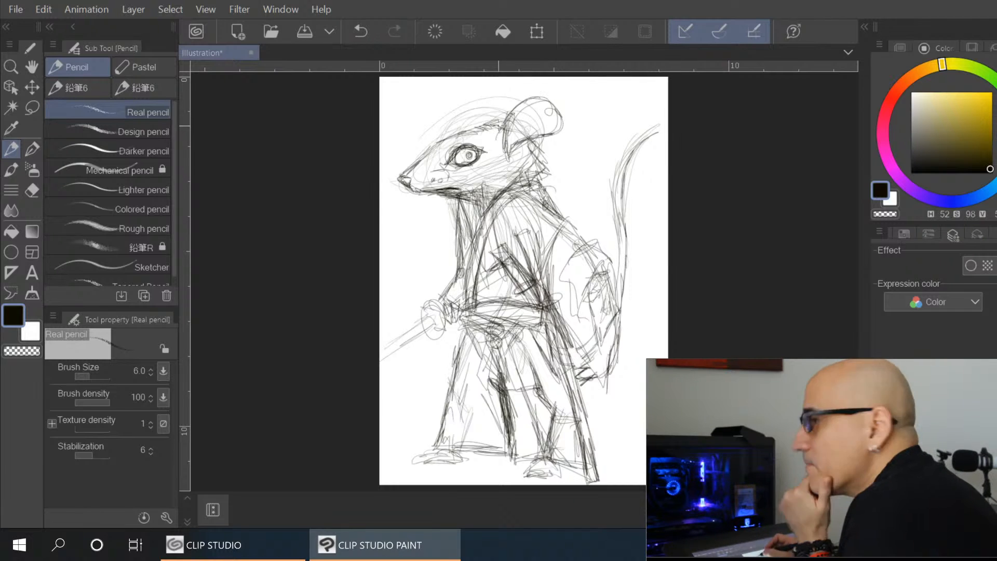
# Draw the far rounded ear and strengthen the forehead contour leading up to it
pyautogui.moveTo(466, 113)
pyautogui.mouseDown()
pyautogui.moveTo(456, 133)
pyautogui.moveTo(472, 103)
pyautogui.moveTo(496, 95)
pyautogui.moveTo(494, 112)
pyautogui.moveTo(490, 94)
pyautogui.moveTo(457, 136)
pyautogui.moveTo(482, 91)
pyautogui.moveTo(493, 124)
pyautogui.mouseUp()
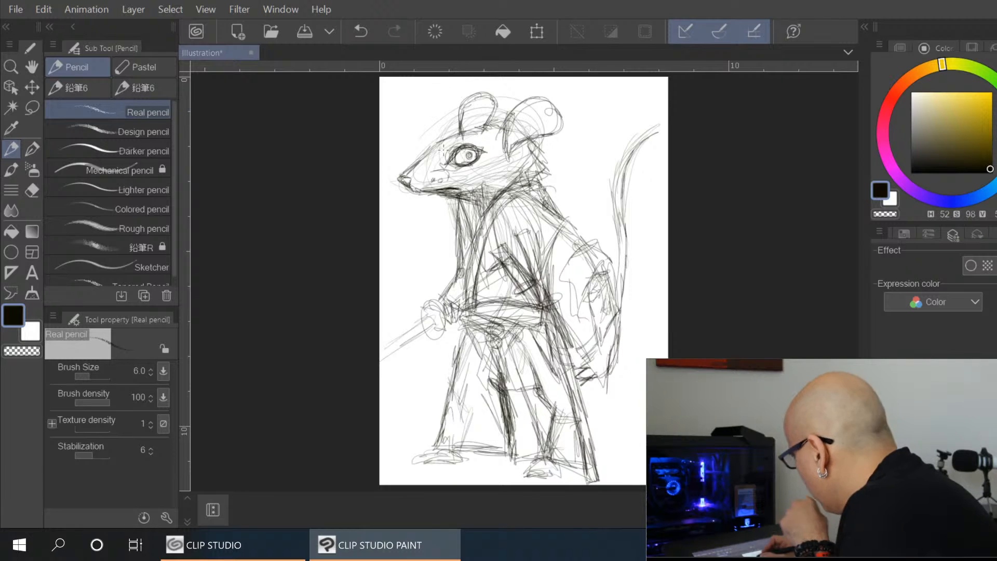
pyautogui.moveTo(435, 148); pyautogui.dragTo(492, 127)
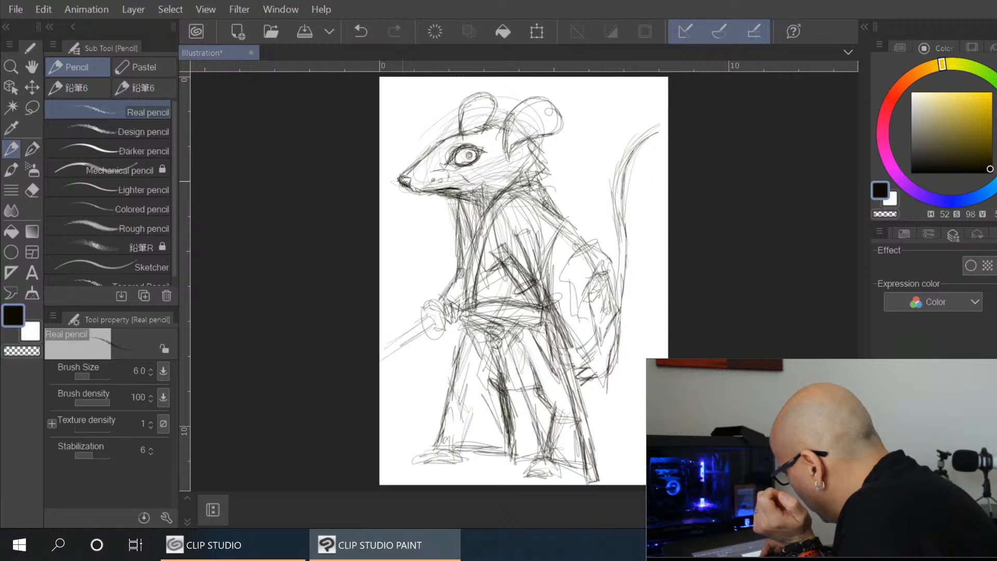
# Fill in the nose tip, darken the pupil and iris, and add more whisker spots on the muzzle
pyautogui.scroll(6, 475, 193)
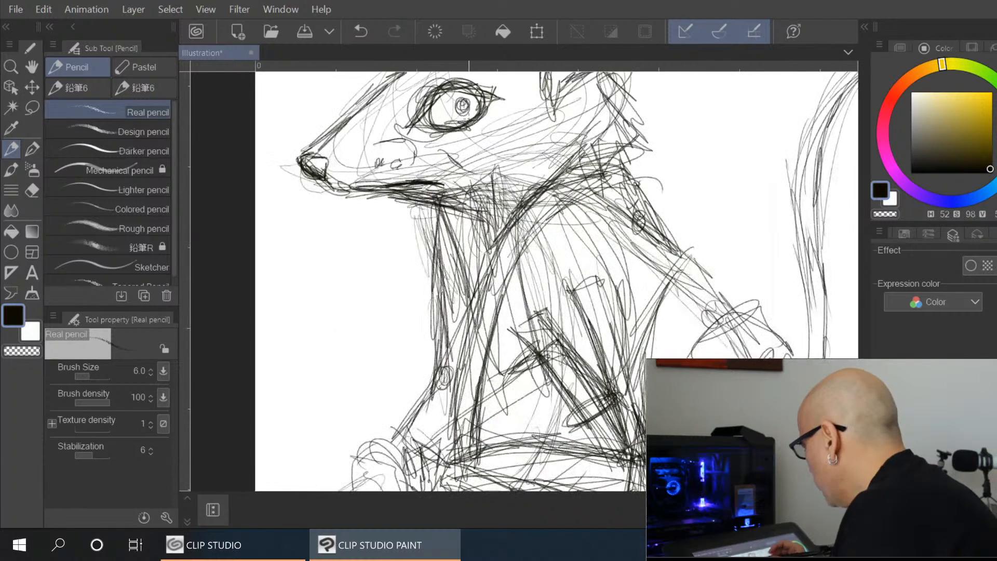
pyautogui.moveTo(302, 167)
pyautogui.mouseDown()
pyautogui.moveTo(331, 158)
pyautogui.moveTo(306, 156)
pyautogui.moveTo(336, 159)
pyautogui.moveTo(317, 171)
pyautogui.mouseUp()
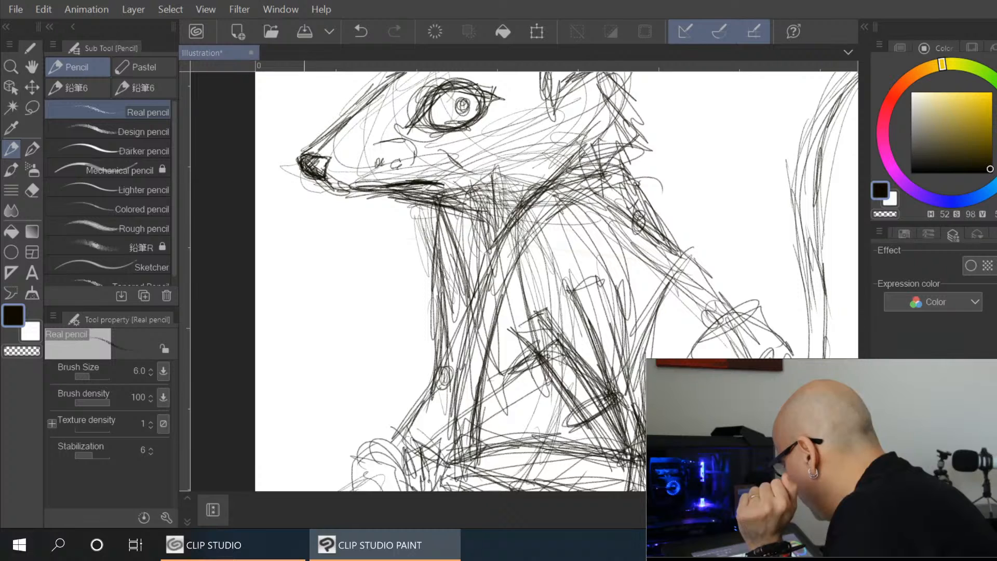
pyautogui.moveTo(425, 112)
pyautogui.mouseDown()
pyautogui.moveTo(414, 130)
pyautogui.moveTo(450, 126)
pyautogui.moveTo(491, 91)
pyautogui.moveTo(415, 124)
pyautogui.moveTo(441, 92)
pyautogui.moveTo(488, 94)
pyautogui.moveTo(456, 131)
pyautogui.moveTo(453, 109)
pyautogui.moveTo(466, 103)
pyautogui.moveTo(463, 115)
pyautogui.moveTo(441, 93)
pyautogui.moveTo(446, 111)
pyautogui.moveTo(457, 107)
pyautogui.moveTo(452, 122)
pyautogui.moveTo(464, 118)
pyautogui.mouseUp()
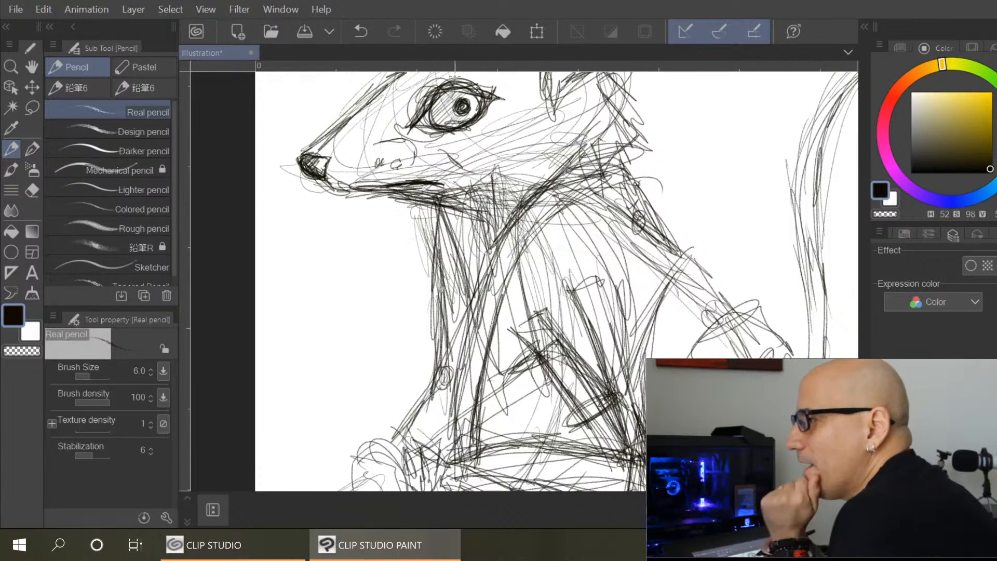
pyautogui.moveTo(394, 170); pyautogui.dragTo(384, 162)
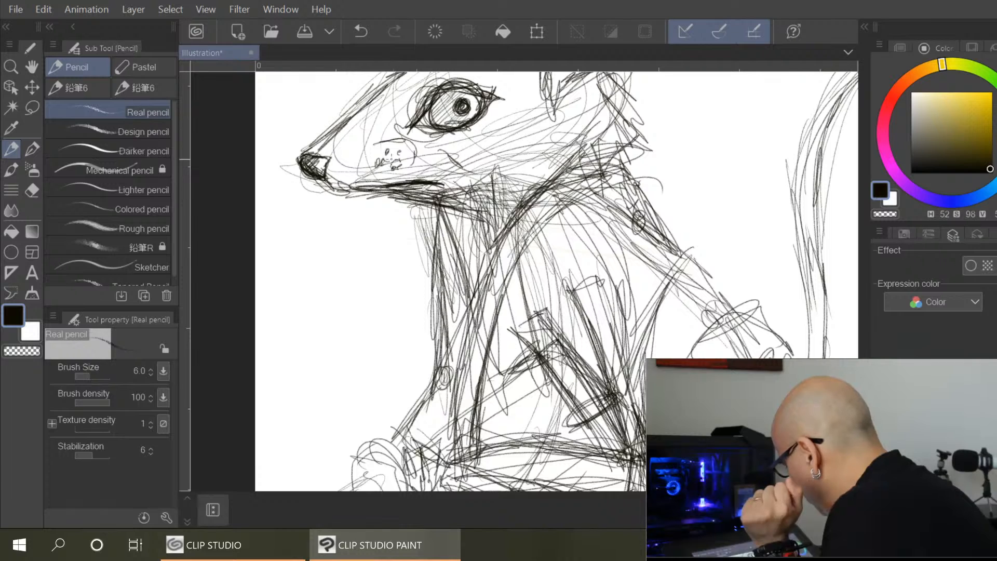
# Darken the lower jaw and throat line, add a contour across the muzzle and cheek, and thicken the snout's bridge
pyautogui.moveTo(327, 182)
pyautogui.mouseDown()
pyautogui.moveTo(343, 194)
pyautogui.moveTo(412, 185)
pyautogui.moveTo(352, 193)
pyautogui.moveTo(359, 213)
pyautogui.moveTo(378, 205)
pyautogui.moveTo(361, 200)
pyautogui.moveTo(377, 202)
pyautogui.moveTo(366, 194)
pyautogui.moveTo(416, 183)
pyautogui.moveTo(483, 224)
pyautogui.moveTo(493, 247)
pyautogui.moveTo(464, 213)
pyautogui.moveTo(435, 322)
pyautogui.mouseUp()
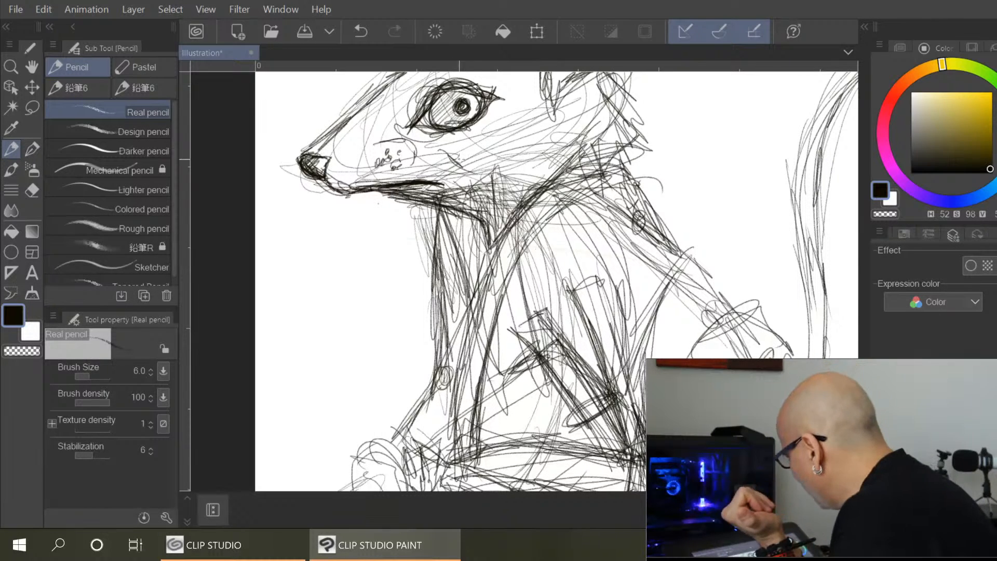
pyautogui.moveTo(370, 137)
pyautogui.mouseDown()
pyautogui.moveTo(455, 161)
pyautogui.moveTo(471, 154)
pyautogui.moveTo(484, 174)
pyautogui.moveTo(505, 161)
pyautogui.moveTo(536, 186)
pyautogui.moveTo(386, 148)
pyautogui.moveTo(358, 117)
pyautogui.moveTo(338, 132)
pyautogui.mouseUp()
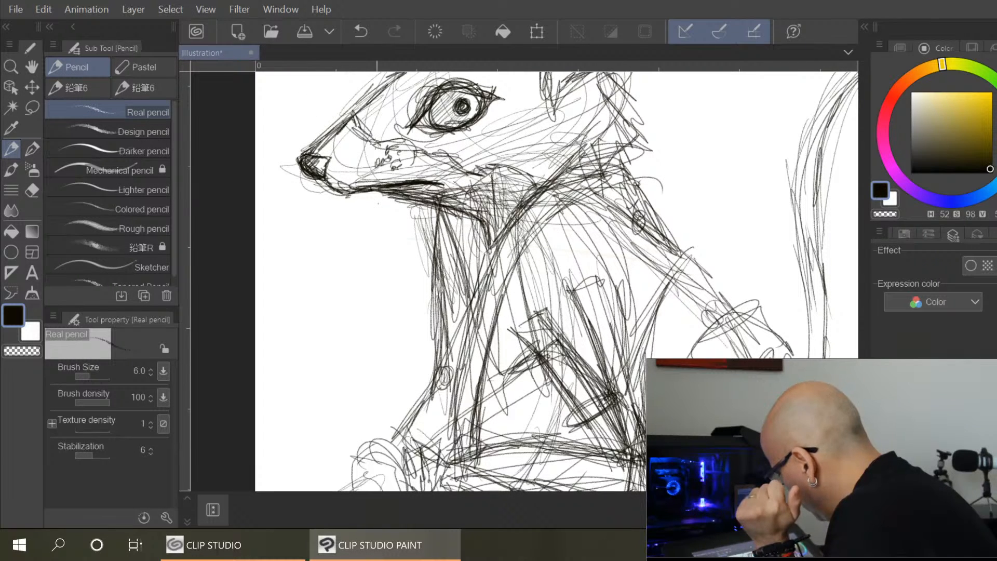
pyautogui.moveTo(315, 151); pyautogui.dragTo(352, 109)
pyautogui.moveTo(323, 139); pyautogui.dragTo(398, 74)
pyautogui.moveTo(347, 128); pyautogui.dragTo(396, 72)
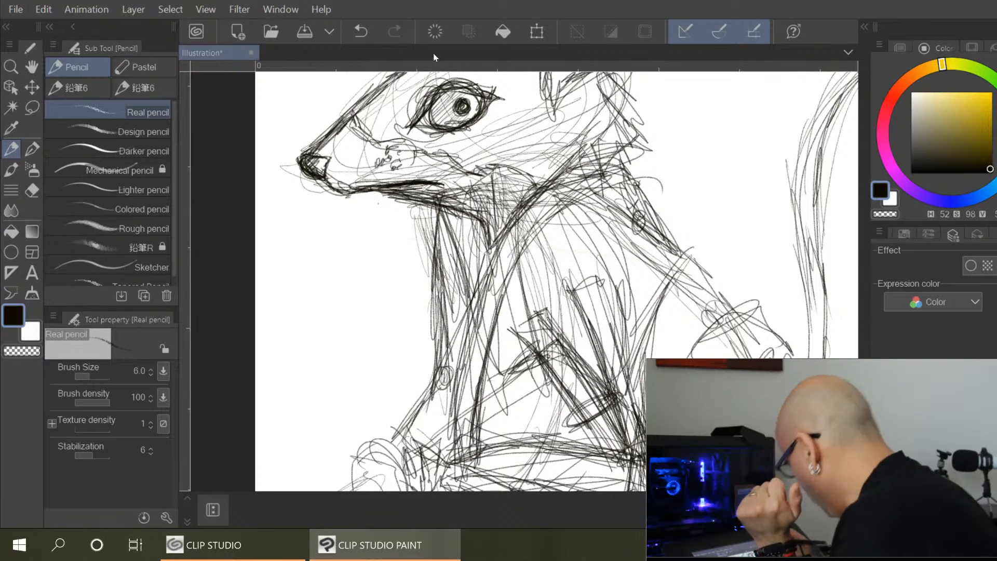
# Reinforce the forehead line at the far ear's base and darken the front edge of the near ear down to its base
pyautogui.moveTo(626, 176)
pyautogui.mouseDown()
pyautogui.moveTo(603, 248)
pyautogui.moveTo(617, 341)
pyautogui.mouseUp()
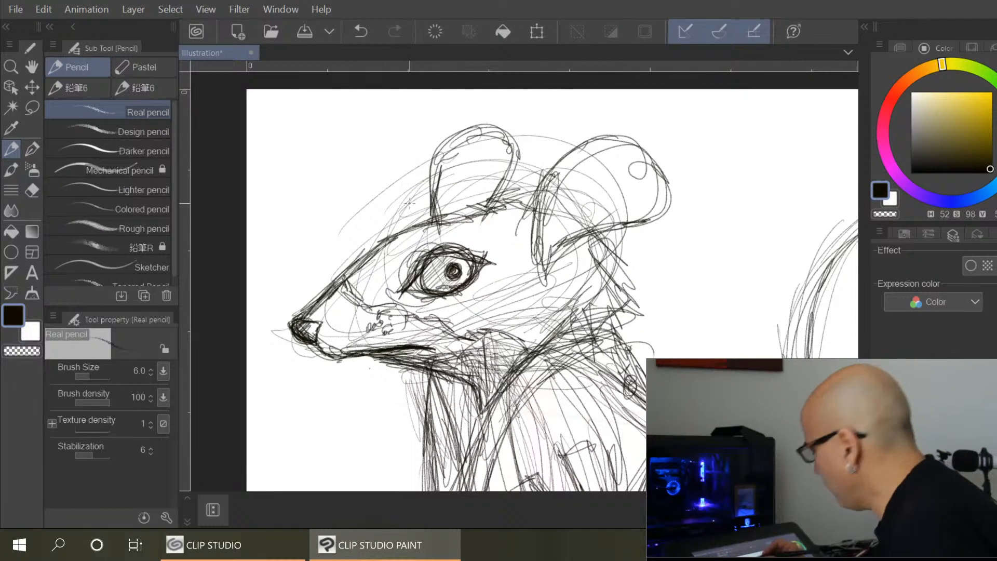
pyautogui.moveTo(419, 224)
pyautogui.mouseDown()
pyautogui.moveTo(535, 203)
pyautogui.moveTo(511, 162)
pyautogui.moveTo(441, 148)
pyautogui.moveTo(437, 228)
pyautogui.mouseUp()
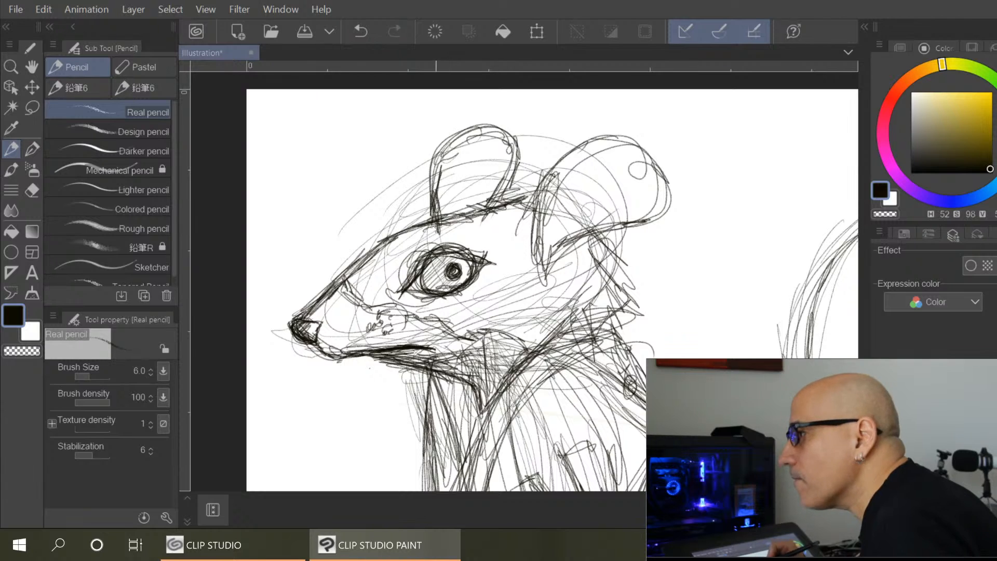
pyautogui.moveTo(569, 160)
pyautogui.mouseDown()
pyautogui.moveTo(608, 137)
pyautogui.moveTo(667, 187)
pyautogui.moveTo(666, 210)
pyautogui.moveTo(563, 257)
pyautogui.moveTo(547, 281)
pyautogui.mouseUp()
pyautogui.moveTo(595, 142); pyautogui.dragTo(536, 208)
pyautogui.moveTo(565, 166); pyautogui.dragTo(532, 241)
pyautogui.moveTo(564, 181)
pyautogui.mouseDown()
pyautogui.moveTo(526, 256)
pyautogui.moveTo(508, 206)
pyautogui.moveTo(524, 269)
pyautogui.mouseUp()
pyautogui.moveTo(537, 262)
pyautogui.mouseDown()
pyautogui.moveTo(525, 273)
pyautogui.moveTo(624, 225)
pyautogui.moveTo(545, 278)
pyautogui.mouseUp()
# Shade the inside of both ears with diagonal hatching, making the near ear's inner fold darkest
pyautogui.moveTo(574, 194); pyautogui.dragTo(589, 228)
pyautogui.moveTo(591, 214)
pyautogui.mouseDown()
pyautogui.moveTo(565, 214)
pyautogui.moveTo(570, 203)
pyautogui.moveTo(600, 205)
pyautogui.moveTo(611, 229)
pyautogui.moveTo(621, 226)
pyautogui.mouseUp()
pyautogui.moveTo(573, 189); pyautogui.dragTo(596, 199)
pyautogui.moveTo(587, 188); pyautogui.dragTo(570, 182)
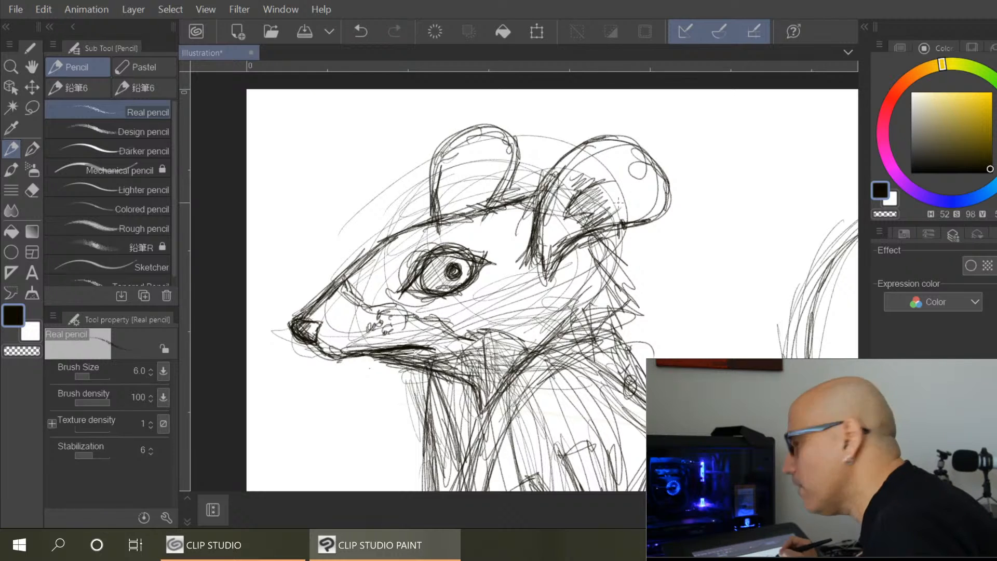
pyautogui.moveTo(606, 218)
pyautogui.mouseDown()
pyautogui.moveTo(628, 180)
pyautogui.moveTo(647, 183)
pyautogui.moveTo(650, 203)
pyautogui.moveTo(659, 199)
pyautogui.moveTo(643, 163)
pyautogui.mouseUp()
pyautogui.moveTo(582, 182)
pyautogui.mouseDown()
pyautogui.moveTo(641, 161)
pyautogui.moveTo(571, 154)
pyautogui.mouseUp()
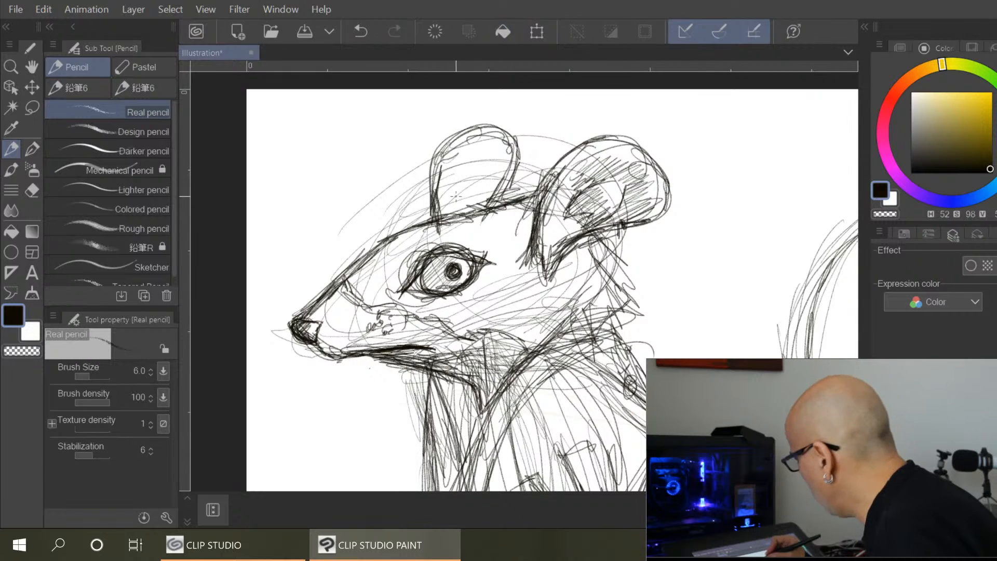
pyautogui.moveTo(428, 203)
pyautogui.mouseDown()
pyautogui.moveTo(446, 140)
pyautogui.moveTo(445, 184)
pyautogui.moveTo(475, 135)
pyautogui.moveTo(493, 172)
pyautogui.mouseUp()
pyautogui.moveTo(470, 211); pyautogui.dragTo(500, 188)
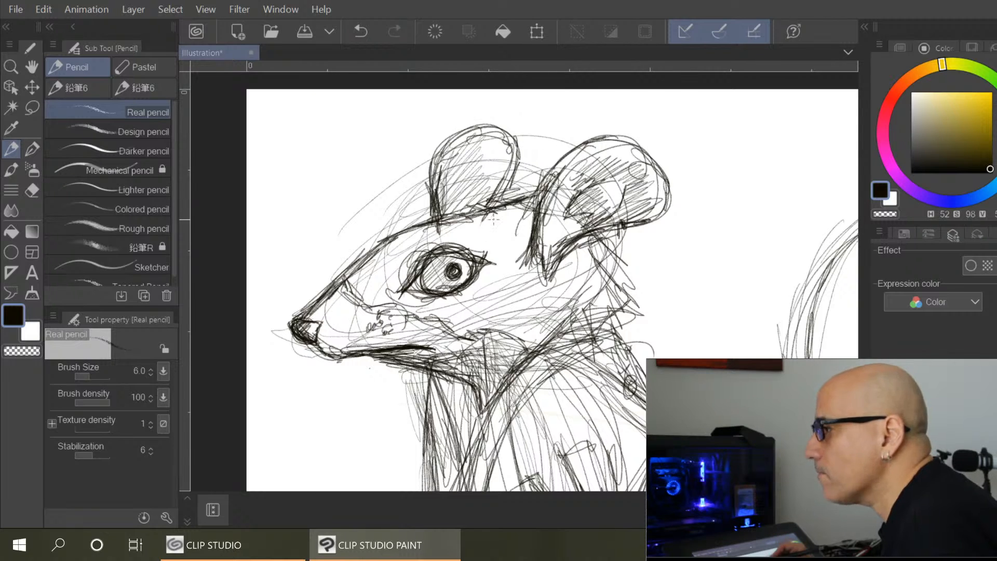
# Darken the crown line between the ears and build up jagged fur along the cheek, nape and collar
pyautogui.moveTo(493, 210); pyautogui.dragTo(535, 202)
pyautogui.moveTo(592, 239)
pyautogui.mouseDown()
pyautogui.moveTo(646, 267)
pyautogui.moveTo(608, 282)
pyautogui.moveTo(577, 318)
pyautogui.mouseUp()
pyautogui.moveTo(647, 284)
pyautogui.mouseDown()
pyautogui.moveTo(612, 310)
pyautogui.moveTo(625, 307)
pyautogui.moveTo(546, 346)
pyautogui.mouseUp()
pyautogui.moveTo(645, 318)
pyautogui.mouseDown()
pyautogui.moveTo(583, 343)
pyautogui.moveTo(634, 305)
pyautogui.mouseUp()
pyautogui.moveTo(619, 299)
pyautogui.mouseDown()
pyautogui.moveTo(646, 275)
pyautogui.moveTo(639, 267)
pyautogui.mouseUp()
pyautogui.moveTo(647, 264); pyautogui.dragTo(613, 292)
pyautogui.moveTo(608, 291)
pyautogui.mouseDown()
pyautogui.moveTo(560, 333)
pyautogui.moveTo(569, 326)
pyautogui.mouseUp()
pyautogui.moveTo(618, 294)
pyautogui.mouseDown()
pyautogui.moveTo(655, 312)
pyautogui.moveTo(578, 341)
pyautogui.mouseUp()
pyautogui.moveTo(604, 325); pyautogui.dragTo(530, 368)
pyautogui.moveTo(559, 348); pyautogui.dragTo(514, 375)
pyautogui.moveTo(611, 335); pyautogui.dragTo(559, 346)
pyautogui.moveTo(616, 335)
pyautogui.mouseDown()
pyautogui.moveTo(560, 341)
pyautogui.moveTo(494, 402)
pyautogui.mouseUp()
pyautogui.moveTo(474, 435); pyautogui.dragTo(518, 374)
# Reinforce the robe's front lapel with long curved strokes from the collar down to the belt
pyautogui.scroll(-4, 527, 360)
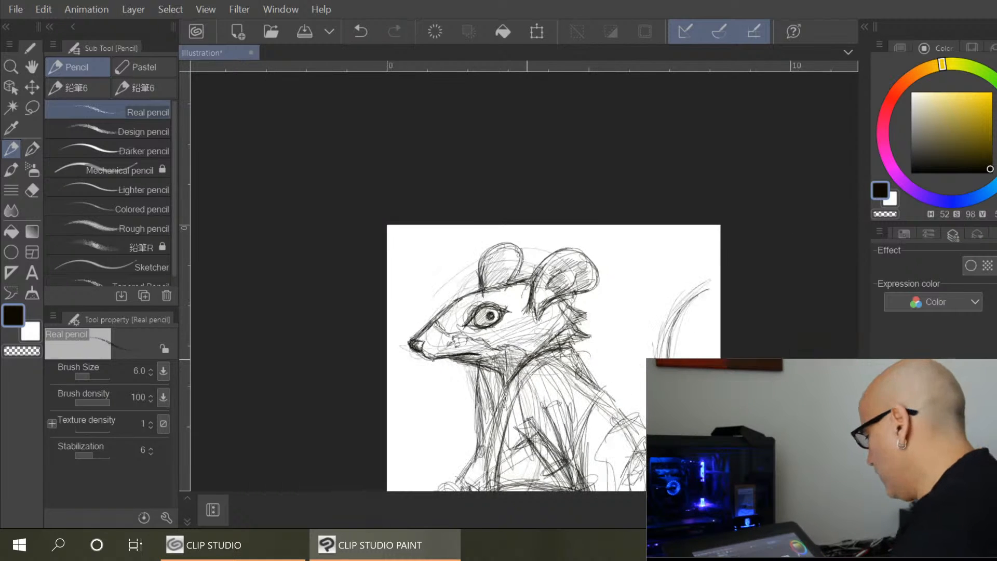
pyautogui.moveTo(648, 401); pyautogui.dragTo(645, 257)
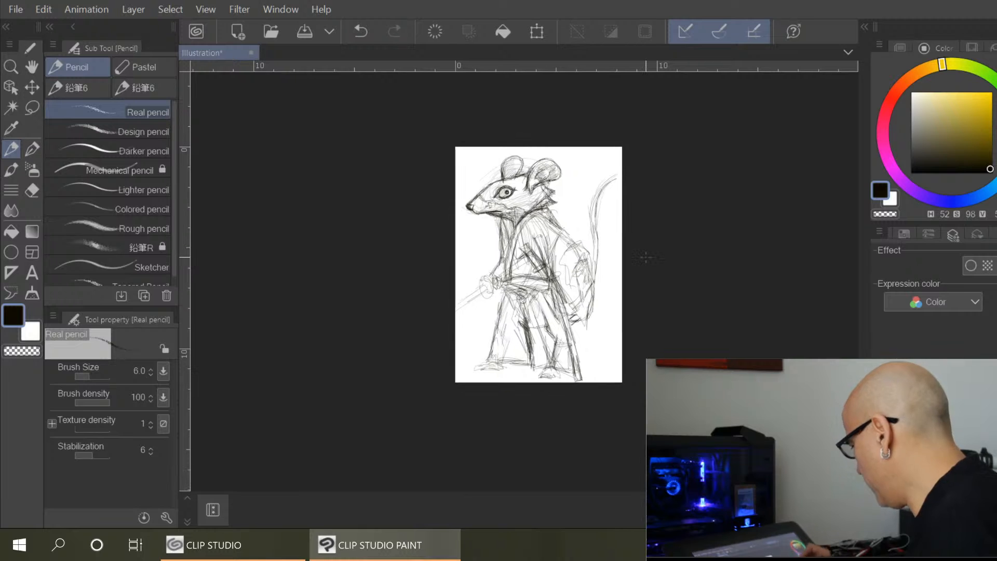
pyautogui.scroll(2, 645, 258)
pyautogui.scroll(1, 645, 257)
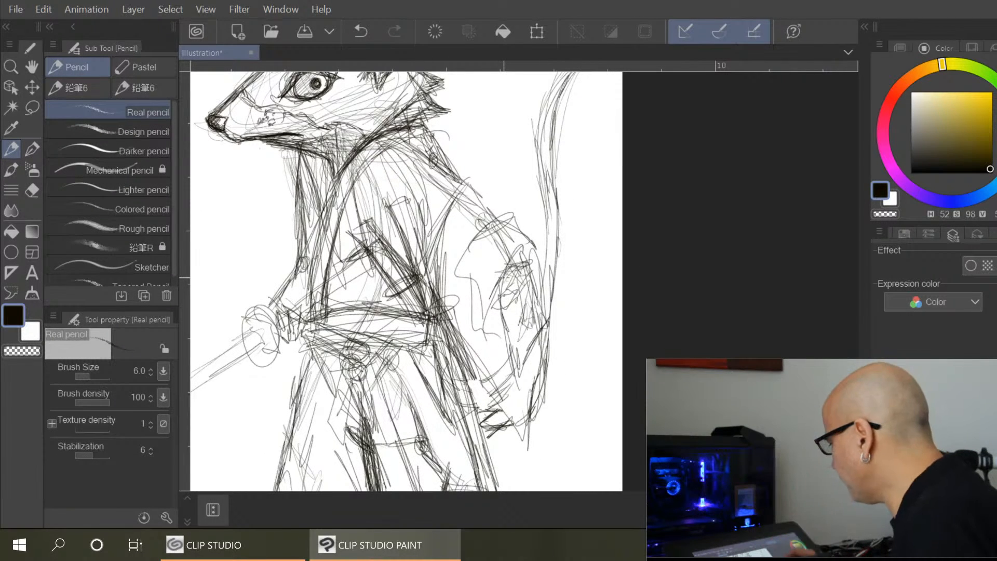
pyautogui.moveTo(454, 153); pyautogui.dragTo(496, 269)
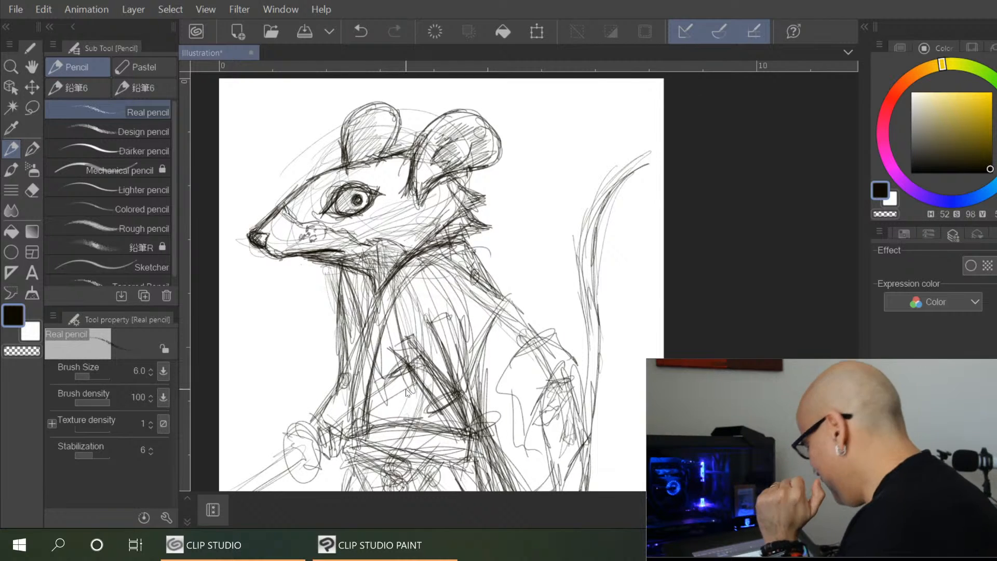
pyautogui.moveTo(380, 311); pyautogui.dragTo(356, 404)
pyautogui.moveTo(363, 350)
pyautogui.mouseDown()
pyautogui.moveTo(354, 418)
pyautogui.moveTo(407, 288)
pyautogui.moveTo(448, 251)
pyautogui.mouseUp()
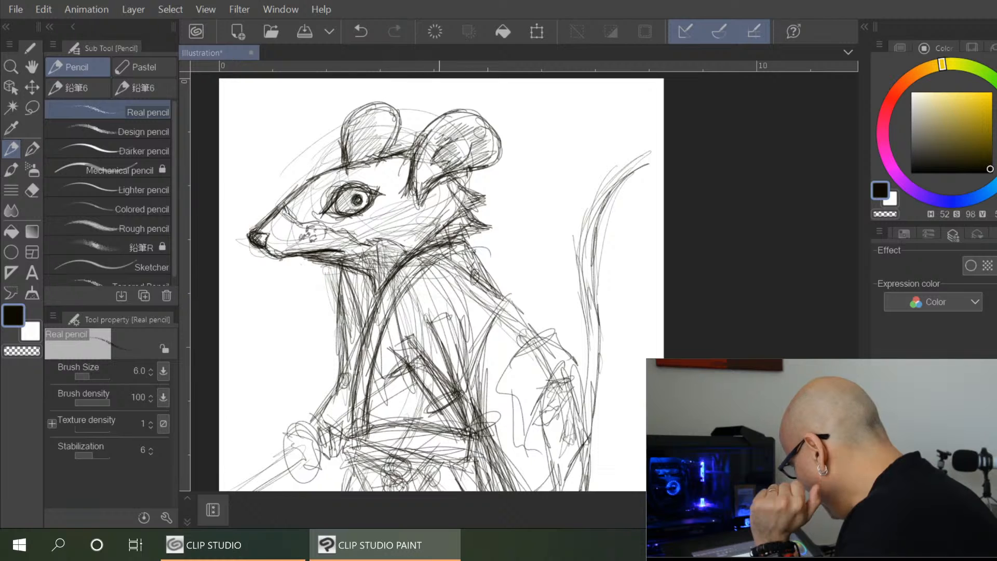
# Darken the robe's front chest edge and the outline of the front sleeve down to the sword hand
pyautogui.moveTo(343, 292); pyautogui.dragTo(356, 365)
pyautogui.moveTo(347, 310); pyautogui.dragTo(358, 412)
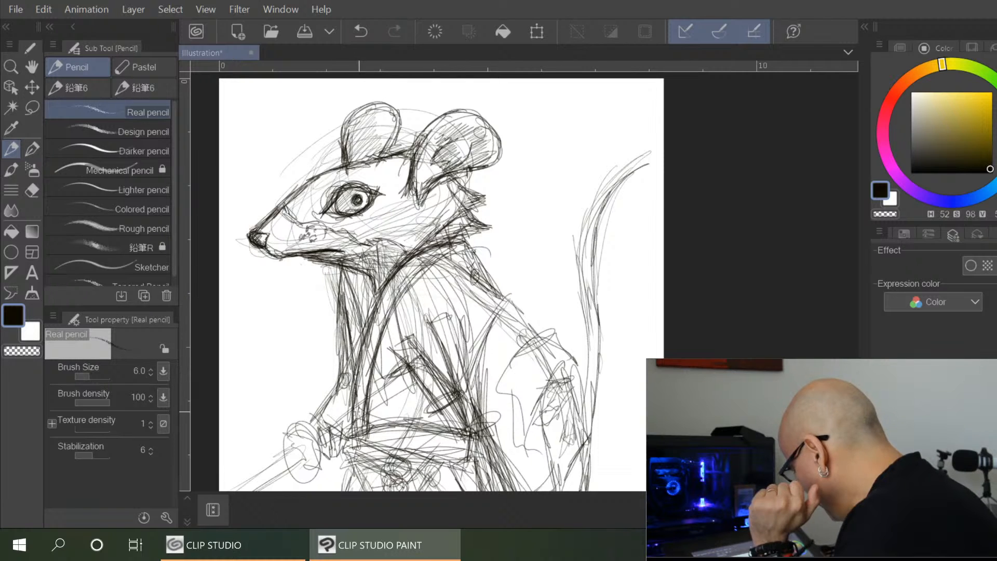
pyautogui.moveTo(343, 325); pyautogui.dragTo(327, 408)
pyautogui.moveTo(338, 374); pyautogui.dragTo(319, 423)
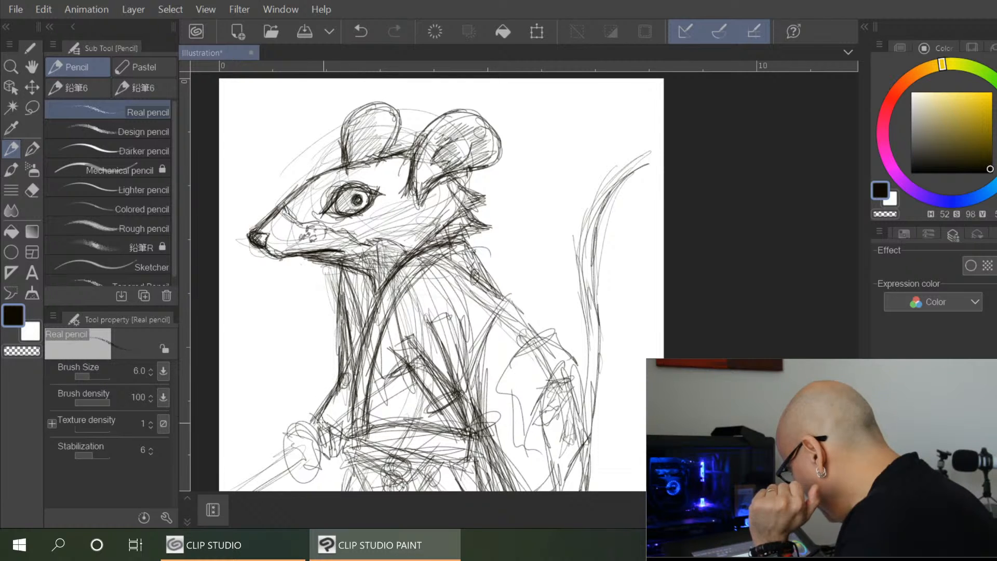
pyautogui.moveTo(601, 410); pyautogui.dragTo(654, 269)
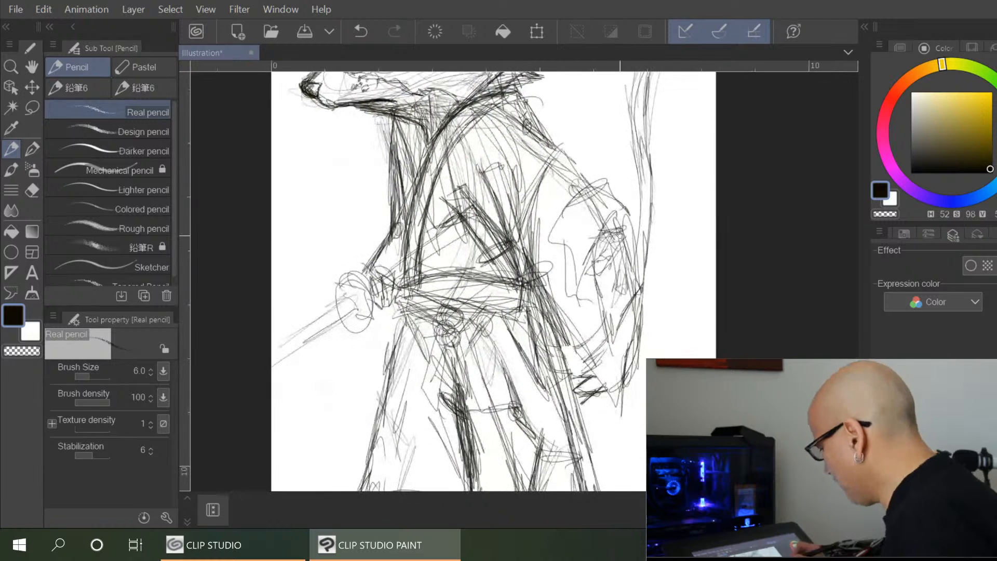
# Darken the robe's front edge below the belt with long downward strokes from the sword hand toward the front leg
pyautogui.moveTo(393, 294)
pyautogui.mouseDown()
pyautogui.moveTo(383, 393)
pyautogui.moveTo(372, 348)
pyautogui.mouseUp()
pyautogui.moveTo(383, 323); pyautogui.dragTo(374, 398)
pyautogui.moveTo(391, 359); pyautogui.dragTo(374, 416)
pyautogui.moveTo(388, 310); pyautogui.dragTo(377, 378)
pyautogui.moveTo(390, 335); pyautogui.dragTo(380, 394)
pyautogui.moveTo(393, 300); pyautogui.dragTo(380, 358)
# Define the rear hand's fingers inside the sleeve opening and darken the cuff folds beneath it
pyautogui.moveTo(599, 278); pyautogui.dragTo(610, 335)
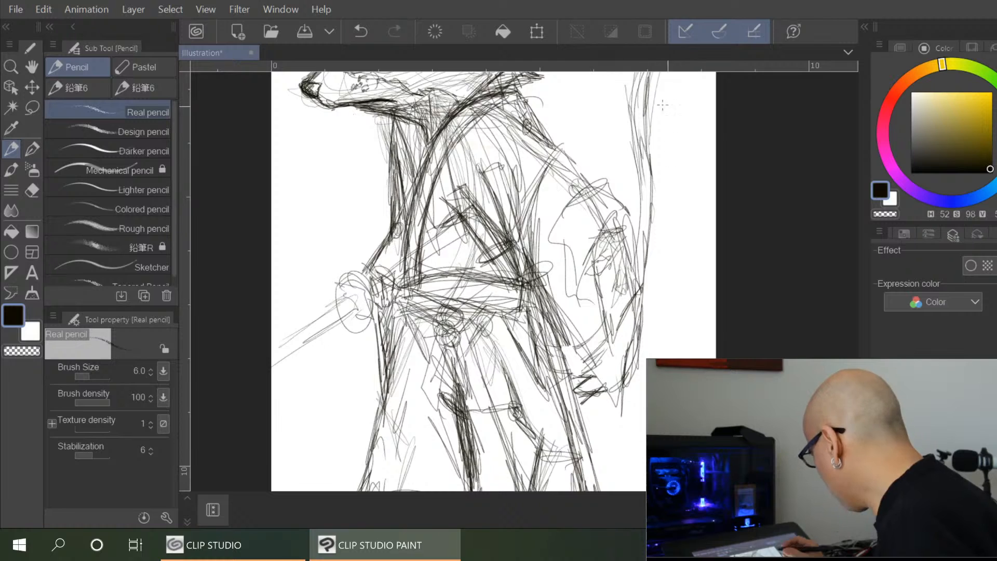
pyautogui.moveTo(614, 230); pyautogui.dragTo(593, 270)
pyautogui.moveTo(604, 253)
pyautogui.mouseDown()
pyautogui.moveTo(587, 270)
pyautogui.moveTo(599, 279)
pyautogui.mouseUp()
pyautogui.moveTo(623, 227)
pyautogui.mouseDown()
pyautogui.moveTo(614, 261)
pyautogui.moveTo(597, 258)
pyautogui.moveTo(578, 281)
pyautogui.mouseUp()
pyautogui.moveTo(618, 259)
pyautogui.mouseDown()
pyautogui.moveTo(607, 267)
pyautogui.moveTo(621, 275)
pyautogui.moveTo(627, 318)
pyautogui.mouseUp()
pyautogui.moveTo(633, 309); pyautogui.dragTo(627, 321)
pyautogui.moveTo(616, 225)
pyautogui.mouseDown()
pyautogui.moveTo(594, 282)
pyautogui.moveTo(614, 294)
pyautogui.mouseUp()
pyautogui.moveTo(620, 260); pyautogui.dragTo(624, 274)
pyautogui.moveTo(614, 212)
pyautogui.mouseDown()
pyautogui.moveTo(601, 239)
pyautogui.moveTo(625, 257)
pyautogui.moveTo(602, 349)
pyautogui.mouseUp()
pyautogui.moveTo(608, 271); pyautogui.dragTo(611, 320)
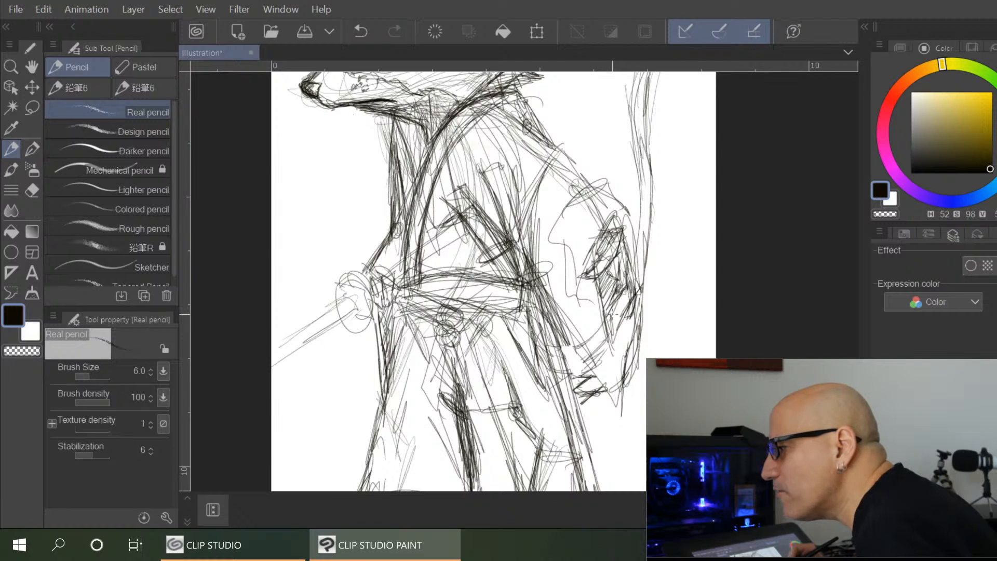
pyautogui.moveTo(607, 254); pyautogui.dragTo(594, 267)
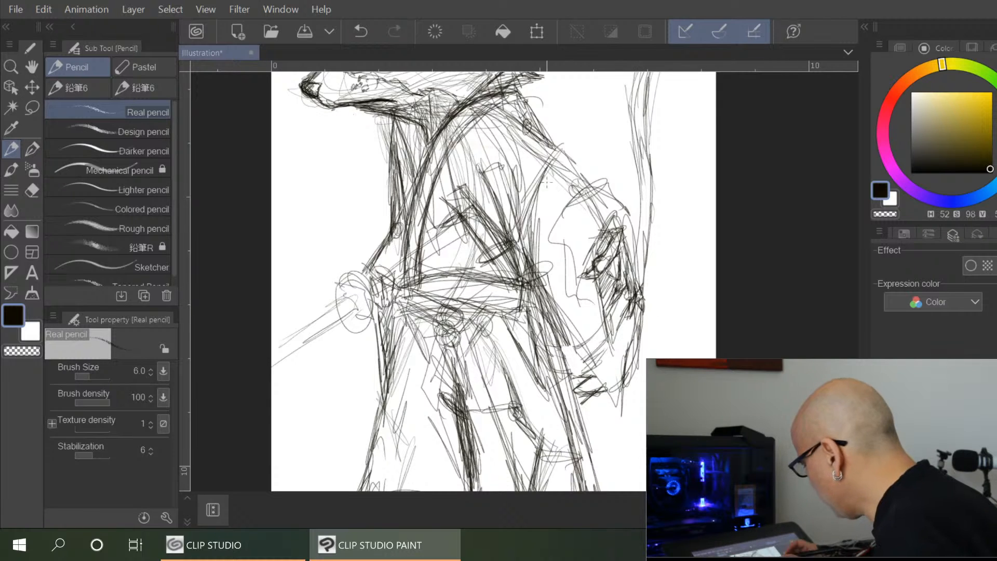
pyautogui.moveTo(599, 290); pyautogui.dragTo(614, 340)
# Reinforce the rear arm and shoulder contours, and darken the upper and lower edges of the belt
pyautogui.moveTo(604, 197)
pyautogui.mouseDown()
pyautogui.moveTo(584, 189)
pyautogui.moveTo(545, 243)
pyautogui.mouseUp()
pyautogui.moveTo(551, 239)
pyautogui.mouseDown()
pyautogui.moveTo(567, 259)
pyautogui.moveTo(584, 182)
pyautogui.moveTo(561, 179)
pyautogui.moveTo(536, 200)
pyautogui.mouseUp()
pyautogui.moveTo(570, 112); pyautogui.dragTo(536, 158)
pyautogui.moveTo(551, 90)
pyautogui.mouseDown()
pyautogui.moveTo(517, 134)
pyautogui.moveTo(539, 106)
pyautogui.moveTo(534, 93)
pyautogui.moveTo(537, 116)
pyautogui.moveTo(553, 128)
pyautogui.mouseUp()
pyautogui.moveTo(424, 279)
pyautogui.mouseDown()
pyautogui.moveTo(492, 275)
pyautogui.moveTo(516, 287)
pyautogui.mouseUp()
pyautogui.moveTo(425, 277); pyautogui.dragTo(499, 282)
pyautogui.moveTo(402, 303)
pyautogui.mouseDown()
pyautogui.moveTo(500, 288)
pyautogui.moveTo(503, 306)
pyautogui.mouseUp()
# Strengthen the robe's front lapel with repeated strokes from the collar toward the belt
pyautogui.scroll(-3, 471, 310)
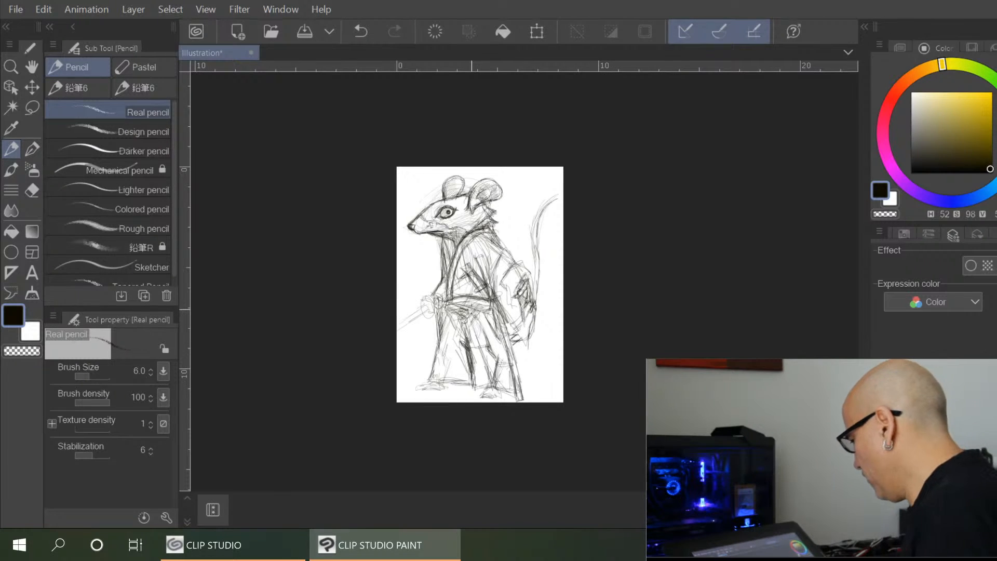
pyautogui.scroll(-2, 475, 310)
pyautogui.scroll(5, 471, 301)
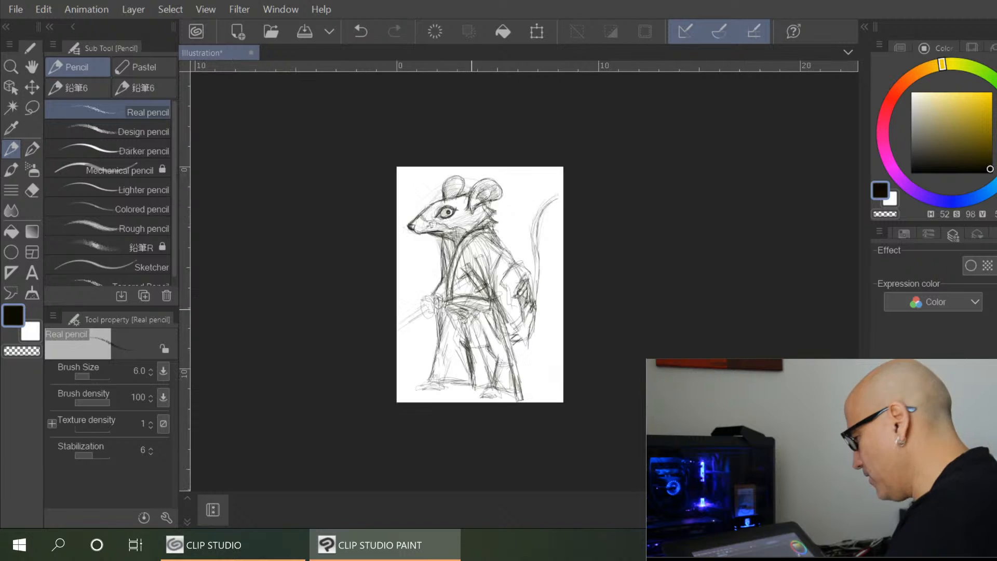
pyautogui.scroll(-1, 472, 302)
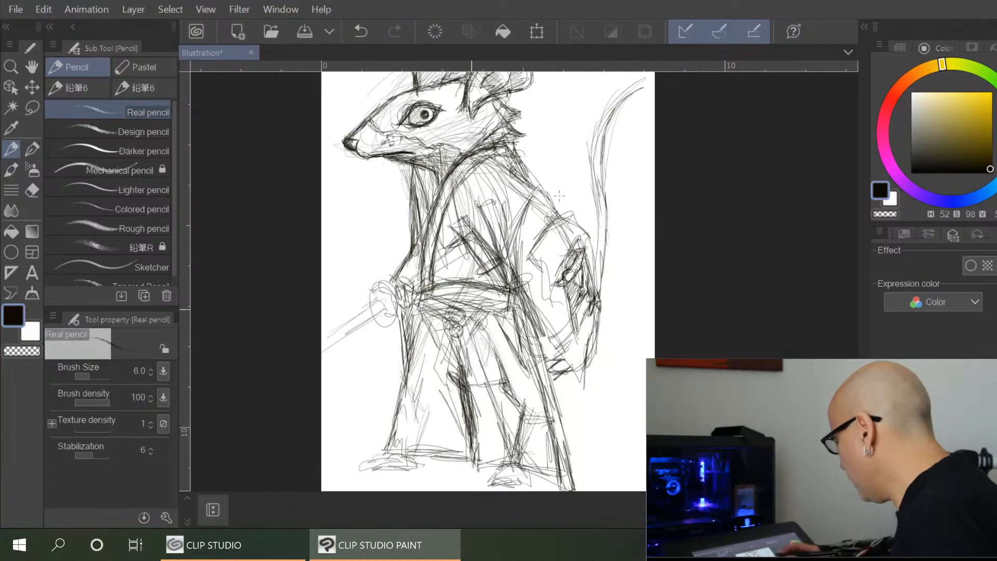
pyautogui.moveTo(561, 248); pyautogui.dragTo(553, 297)
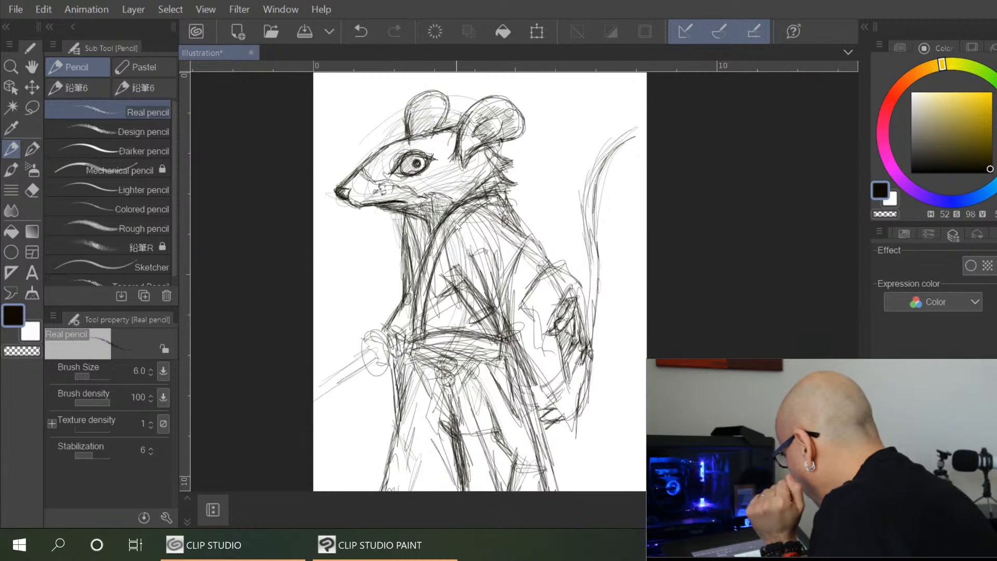
pyautogui.moveTo(442, 225); pyautogui.dragTo(422, 283)
pyautogui.moveTo(438, 234); pyautogui.dragTo(413, 301)
pyautogui.moveTo(425, 262); pyautogui.dragTo(418, 284)
pyautogui.moveTo(431, 277)
pyautogui.mouseDown()
pyautogui.moveTo(426, 329)
pyautogui.moveTo(486, 336)
pyautogui.mouseUp()
# Shade the underside of the belt and add the hanging sash and cloth folds between the legs
pyautogui.moveTo(410, 347)
pyautogui.mouseDown()
pyautogui.moveTo(498, 346)
pyautogui.moveTo(410, 364)
pyautogui.mouseUp()
pyautogui.moveTo(448, 360); pyautogui.dragTo(490, 350)
pyautogui.moveTo(405, 363); pyautogui.dragTo(440, 356)
pyautogui.moveTo(414, 357); pyautogui.dragTo(441, 349)
pyautogui.moveTo(437, 350); pyautogui.dragTo(426, 367)
pyautogui.moveTo(432, 351)
pyautogui.mouseDown()
pyautogui.moveTo(417, 365)
pyautogui.moveTo(457, 357)
pyautogui.moveTo(428, 412)
pyautogui.mouseUp()
pyautogui.moveTo(424, 415); pyautogui.dragTo(441, 434)
pyautogui.moveTo(448, 384); pyautogui.dragTo(440, 434)
pyautogui.moveTo(448, 387); pyautogui.dragTo(438, 426)
pyautogui.moveTo(437, 368); pyautogui.dragTo(408, 400)
pyautogui.moveTo(413, 396); pyautogui.dragTo(432, 411)
pyautogui.moveTo(435, 371); pyautogui.dragTo(426, 395)
pyautogui.moveTo(473, 417); pyautogui.dragTo(468, 432)
pyautogui.moveTo(483, 382)
pyautogui.mouseDown()
pyautogui.moveTo(457, 431)
pyautogui.moveTo(467, 416)
pyautogui.mouseUp()
pyautogui.moveTo(483, 385); pyautogui.dragTo(494, 414)
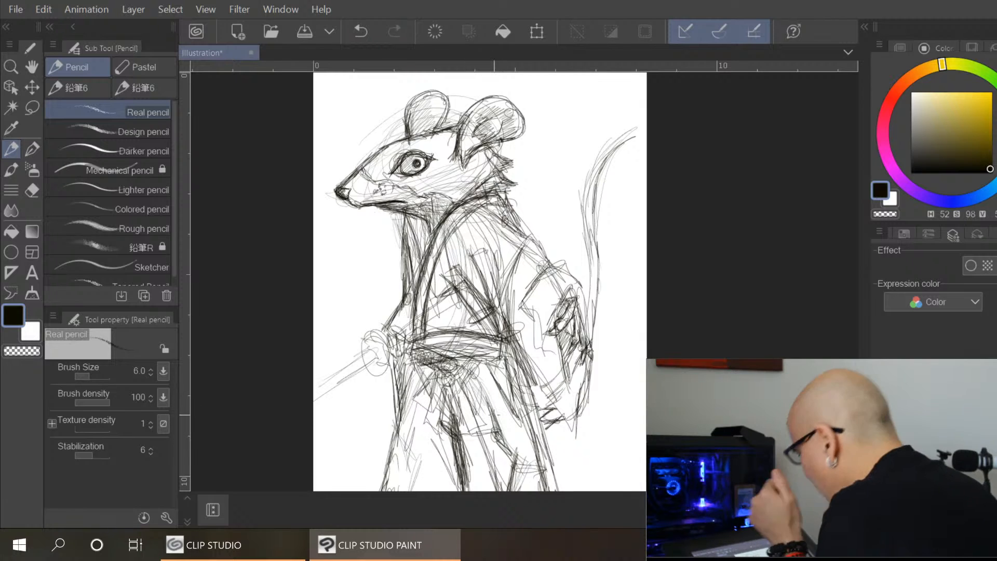
# Add diagonal fold strokes at the near sleeve's elbow and reinforce the front line of the neck and chest
pyautogui.moveTo(443, 277); pyautogui.dragTo(470, 311)
pyautogui.moveTo(446, 271)
pyautogui.mouseDown()
pyautogui.moveTo(470, 281)
pyautogui.moveTo(490, 310)
pyautogui.mouseUp()
pyautogui.moveTo(411, 221); pyautogui.dragTo(406, 285)
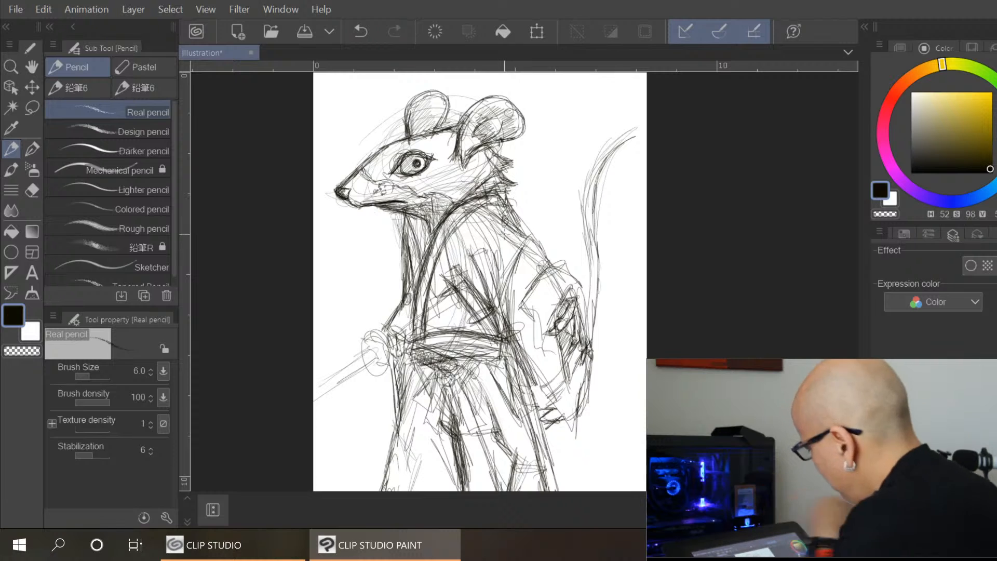
# Rough in a small skeletal study beside the tail, with a ribcage oval, a waist circle and leg lines
pyautogui.moveTo(623, 426)
pyautogui.mouseDown()
pyautogui.moveTo(629, 355)
pyautogui.moveTo(628, 376)
pyautogui.mouseUp()
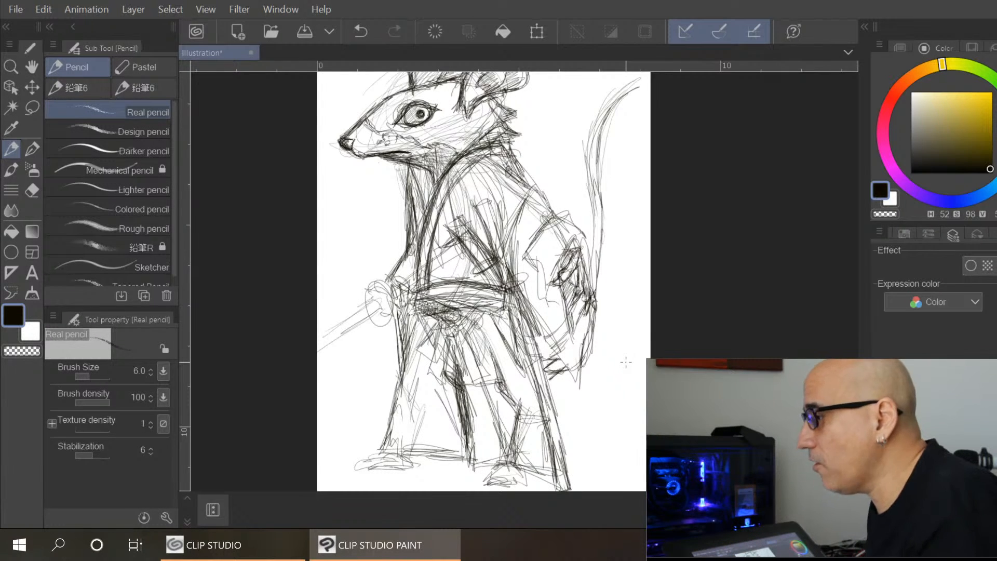
pyautogui.moveTo(643, 299); pyautogui.dragTo(646, 377)
pyautogui.moveTo(625, 283); pyautogui.dragTo(641, 401)
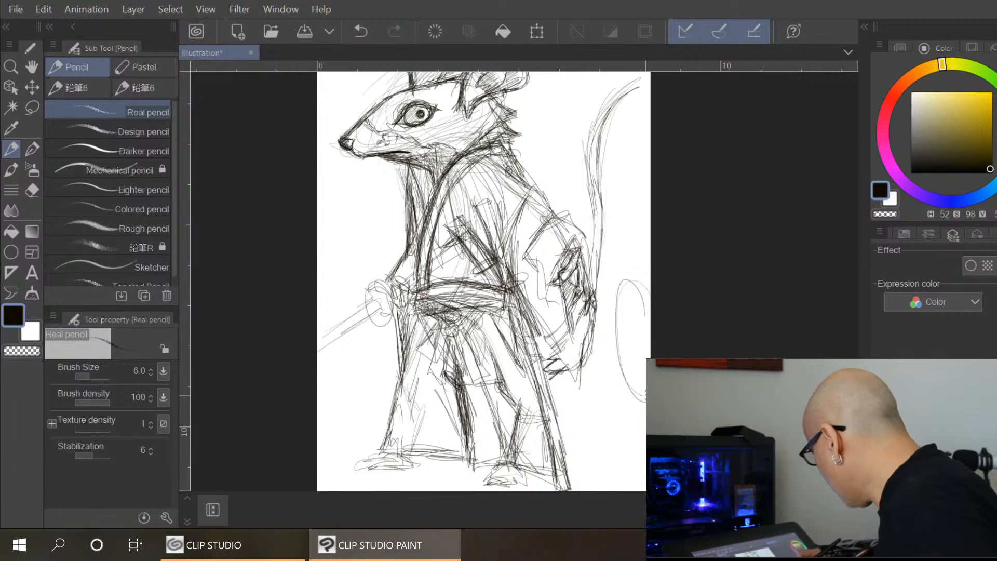
pyautogui.moveTo(621, 350); pyautogui.dragTo(602, 352)
pyautogui.moveTo(642, 276)
pyautogui.mouseDown()
pyautogui.moveTo(605, 224)
pyautogui.moveTo(613, 308)
pyautogui.mouseUp()
pyautogui.moveTo(602, 221)
pyautogui.mouseDown()
pyautogui.moveTo(646, 298)
pyautogui.moveTo(598, 231)
pyautogui.mouseUp()
pyautogui.moveTo(603, 299); pyautogui.dragTo(632, 275)
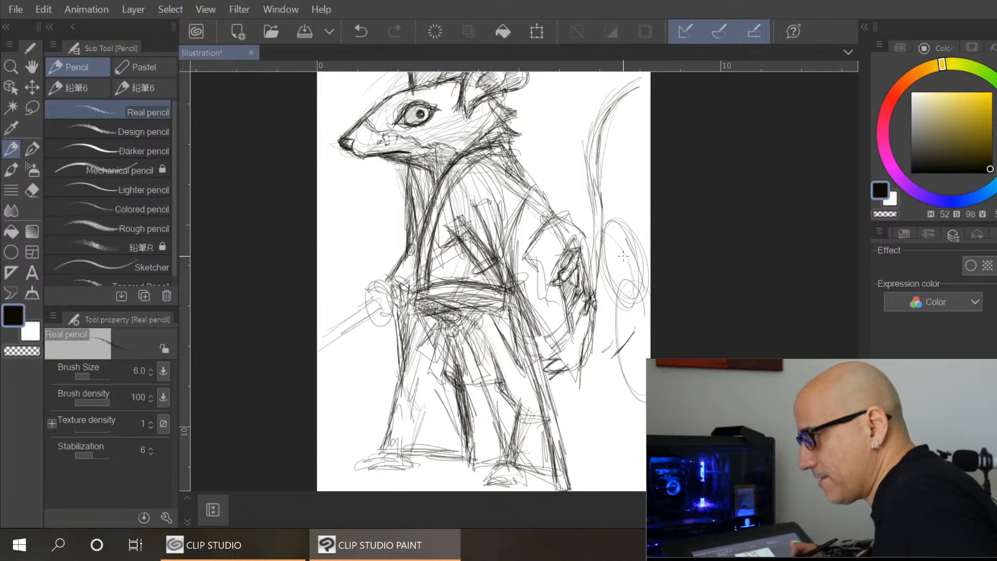
# Rework the side study's ribcage oval and extend its leg down to a flat foot
pyautogui.moveTo(636, 218); pyautogui.dragTo(605, 248)
pyautogui.moveTo(605, 213); pyautogui.dragTo(599, 283)
pyautogui.moveTo(642, 265); pyautogui.dragTo(611, 287)
pyautogui.moveTo(645, 227)
pyautogui.mouseDown()
pyautogui.moveTo(598, 289)
pyautogui.moveTo(617, 325)
pyautogui.moveTo(651, 297)
pyautogui.mouseUp()
pyautogui.moveTo(620, 348)
pyautogui.mouseDown()
pyautogui.moveTo(633, 398)
pyautogui.moveTo(655, 396)
pyautogui.mouseUp()
pyautogui.moveTo(625, 363)
pyautogui.mouseDown()
pyautogui.moveTo(621, 393)
pyautogui.moveTo(641, 408)
pyautogui.moveTo(608, 405)
pyautogui.moveTo(636, 427)
pyautogui.mouseUp()
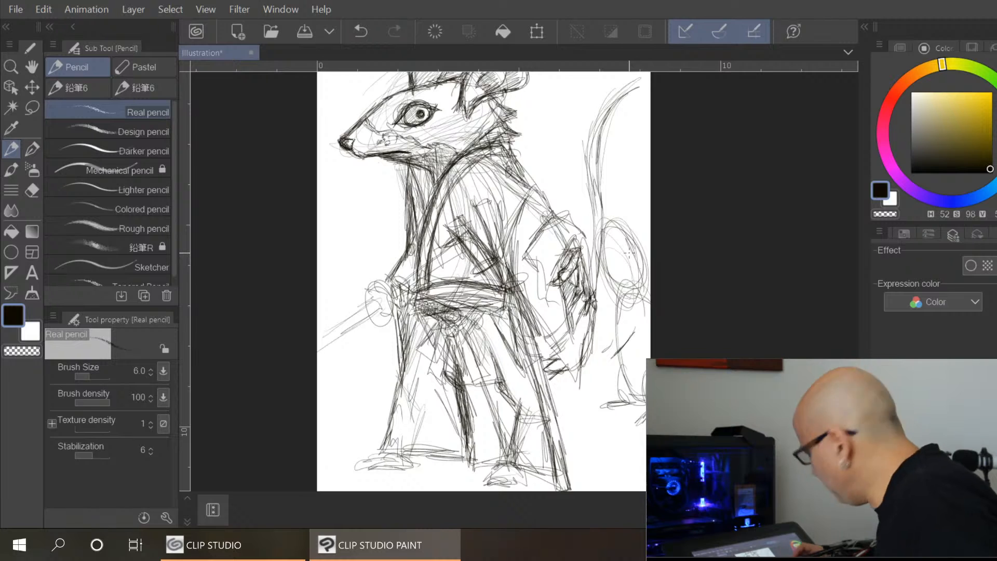
# Build up the side study's ribcage, pelvis and upper leg with overlapping contour strokes
pyautogui.moveTo(625, 343)
pyautogui.mouseDown()
pyautogui.moveTo(640, 326)
pyautogui.moveTo(633, 343)
pyautogui.moveTo(610, 342)
pyautogui.mouseUp()
pyautogui.moveTo(650, 315)
pyautogui.mouseDown()
pyautogui.moveTo(644, 324)
pyautogui.moveTo(616, 305)
pyautogui.mouseUp()
pyautogui.moveTo(649, 257); pyautogui.dragTo(623, 294)
pyautogui.moveTo(644, 218)
pyautogui.mouseDown()
pyautogui.moveTo(605, 262)
pyautogui.moveTo(607, 301)
pyautogui.mouseUp()
pyautogui.moveTo(638, 231); pyautogui.dragTo(629, 257)
pyautogui.moveTo(651, 303)
pyautogui.mouseDown()
pyautogui.moveTo(611, 319)
pyautogui.moveTo(620, 358)
pyautogui.mouseUp()
pyautogui.moveTo(626, 316)
pyautogui.mouseDown()
pyautogui.moveTo(618, 355)
pyautogui.moveTo(646, 368)
pyautogui.moveTo(646, 359)
pyautogui.moveTo(617, 363)
pyautogui.moveTo(620, 353)
pyautogui.mouseUp()
pyautogui.moveTo(625, 304); pyautogui.dragTo(623, 355)
pyautogui.moveTo(631, 310); pyautogui.dragTo(622, 355)
pyautogui.moveTo(626, 348)
pyautogui.mouseDown()
pyautogui.moveTo(647, 359)
pyautogui.moveTo(625, 391)
pyautogui.moveTo(639, 378)
pyautogui.mouseUp()
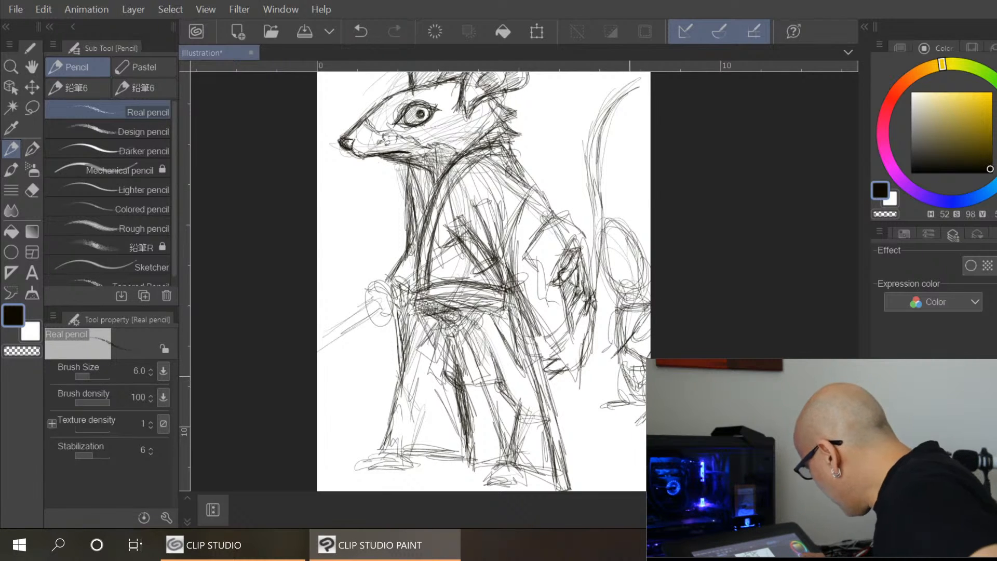
# Darken the side study's lower leg and foot, and strengthen the lines of its pelvis
pyautogui.moveTo(622, 377)
pyautogui.mouseDown()
pyautogui.moveTo(632, 398)
pyautogui.moveTo(610, 398)
pyautogui.mouseUp()
pyautogui.moveTo(621, 376); pyautogui.dragTo(617, 399)
pyautogui.moveTo(625, 387)
pyautogui.mouseDown()
pyautogui.moveTo(619, 399)
pyautogui.moveTo(642, 404)
pyautogui.moveTo(633, 404)
pyautogui.mouseUp()
pyautogui.moveTo(606, 405); pyautogui.dragTo(644, 401)
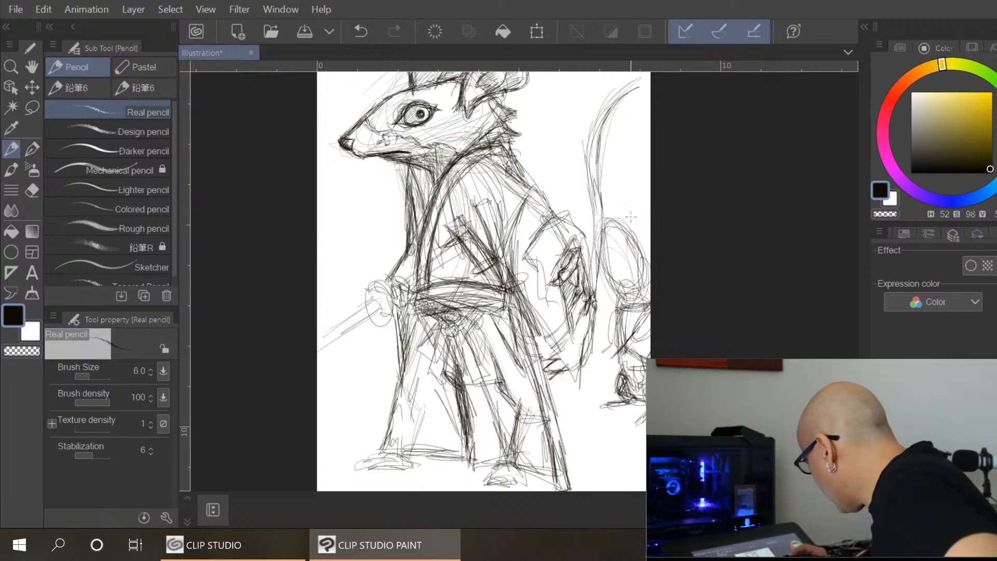
pyautogui.moveTo(634, 301); pyautogui.dragTo(618, 310)
pyautogui.moveTo(633, 306); pyautogui.dragTo(621, 325)
pyautogui.moveTo(649, 301); pyautogui.dragTo(629, 323)
pyautogui.moveTo(648, 305)
pyautogui.mouseDown()
pyautogui.moveTo(622, 341)
pyautogui.moveTo(621, 327)
pyautogui.moveTo(609, 339)
pyautogui.mouseUp()
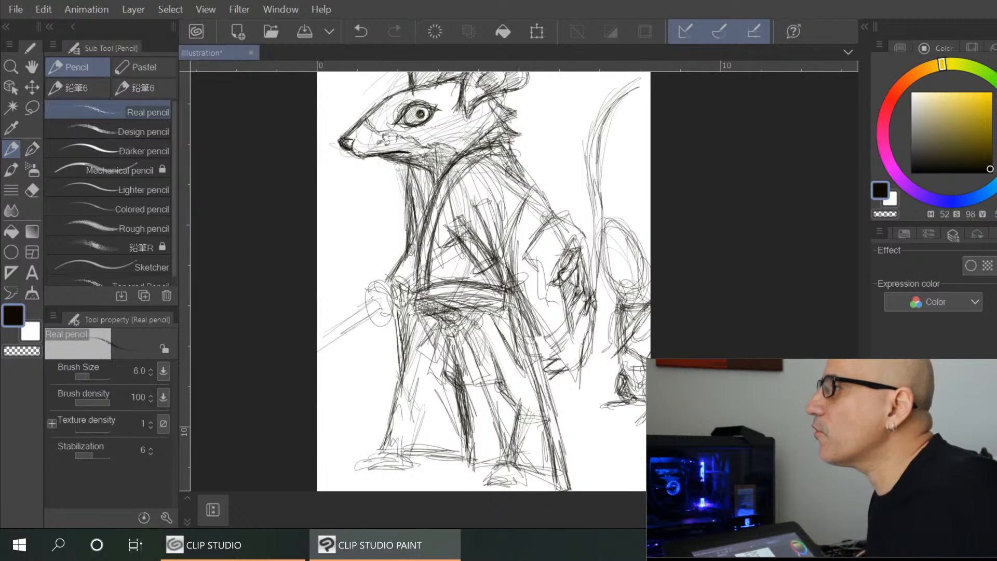
# Switch to the mouse reference in Photos and draw its ribcage, shoulder and arm over it with a red pen
pyautogui.moveTo(581, 175); pyautogui.dragTo(441, 53)
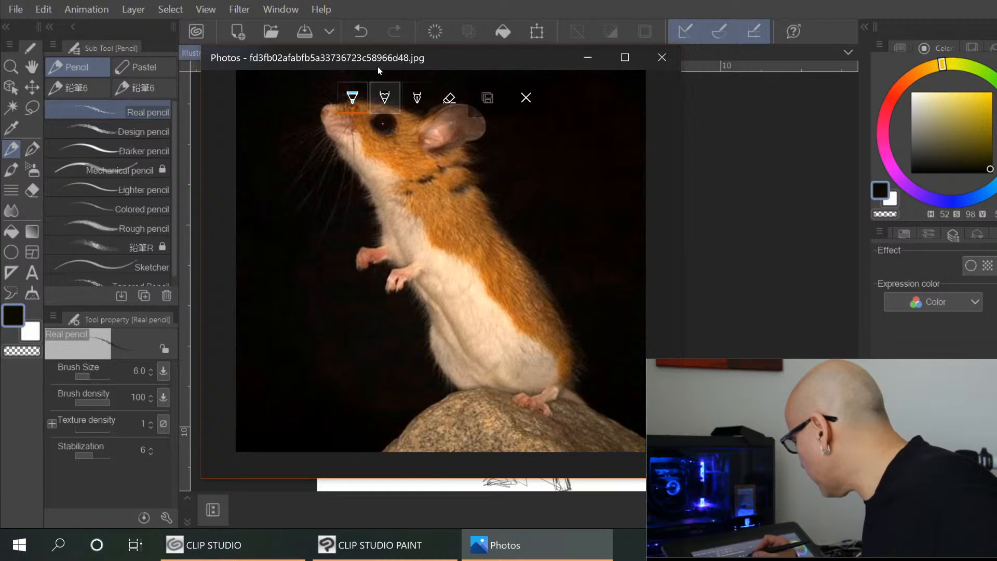
pyautogui.click(353, 98)
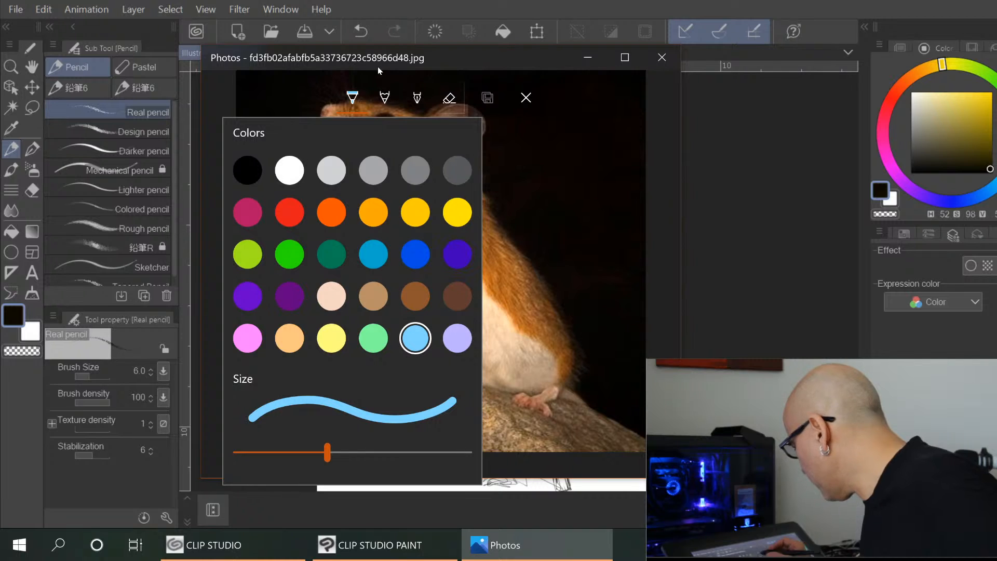
pyautogui.click(289, 212)
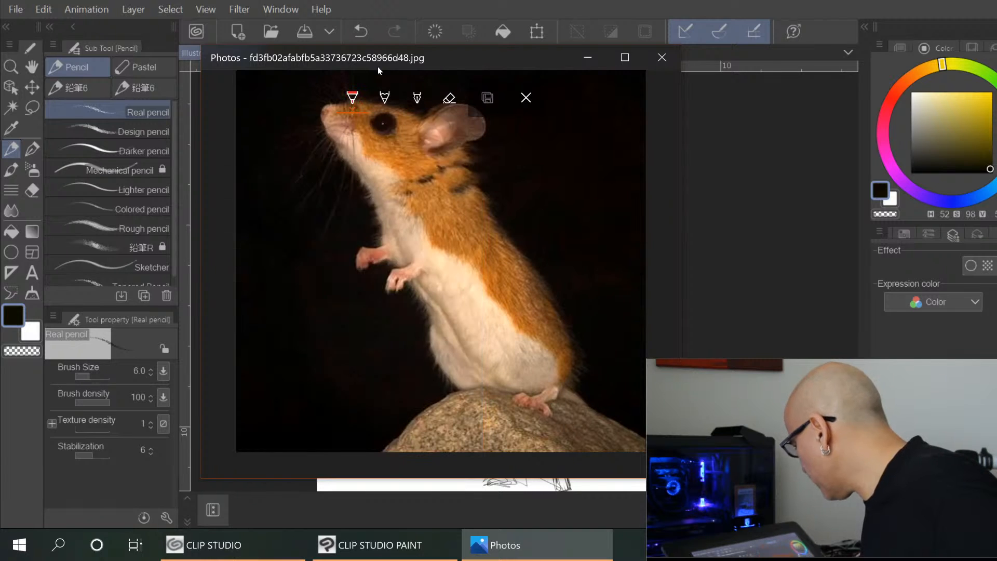
pyautogui.moveTo(428, 210)
pyautogui.mouseDown()
pyautogui.moveTo(477, 215)
pyautogui.moveTo(418, 254)
pyautogui.moveTo(401, 280)
pyautogui.moveTo(439, 250)
pyautogui.moveTo(446, 256)
pyautogui.moveTo(450, 224)
pyautogui.mouseUp()
pyautogui.moveTo(374, 254)
pyautogui.mouseDown()
pyautogui.moveTo(395, 248)
pyautogui.moveTo(386, 214)
pyautogui.moveTo(462, 200)
pyautogui.mouseUp()
pyautogui.moveTo(390, 213)
pyautogui.mouseDown()
pyautogui.moveTo(410, 283)
pyautogui.moveTo(460, 304)
pyautogui.moveTo(481, 280)
pyautogui.moveTo(467, 200)
pyautogui.moveTo(410, 228)
pyautogui.mouseUp()
pyautogui.moveTo(490, 251)
pyautogui.mouseDown()
pyautogui.moveTo(463, 295)
pyautogui.moveTo(439, 301)
pyautogui.mouseUp()
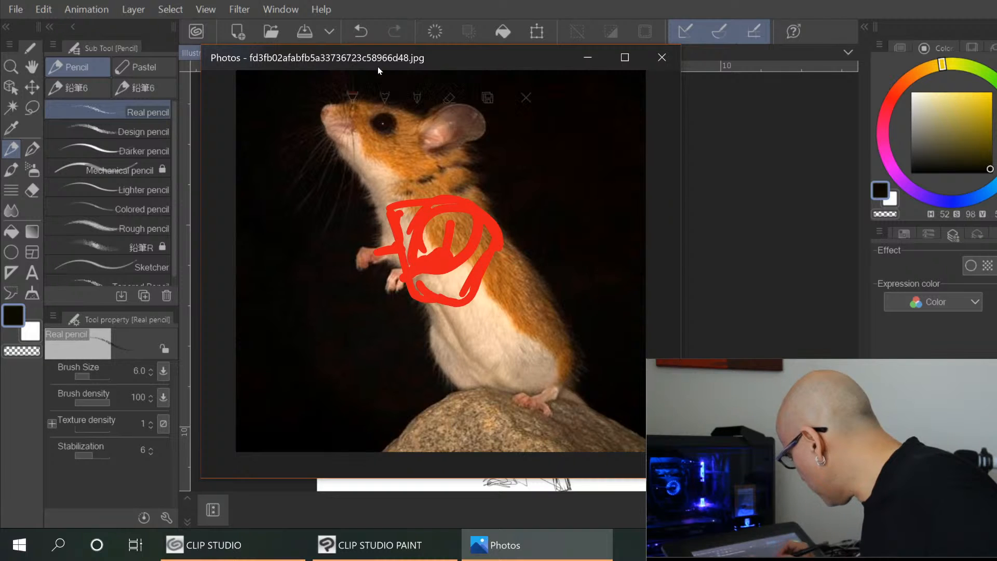
# Mark the photo mouse's spine, pelvis, legs and head outline in red, and close the photo without saving
pyautogui.moveTo(453, 267); pyautogui.dragTo(500, 319)
pyautogui.moveTo(444, 338)
pyautogui.mouseDown()
pyautogui.moveTo(500, 375)
pyautogui.moveTo(543, 293)
pyautogui.moveTo(521, 297)
pyautogui.moveTo(491, 349)
pyautogui.moveTo(560, 332)
pyautogui.moveTo(558, 373)
pyautogui.moveTo(574, 390)
pyautogui.moveTo(543, 400)
pyautogui.mouseUp()
pyautogui.moveTo(444, 359); pyautogui.dragTo(465, 390)
pyautogui.moveTo(400, 200)
pyautogui.mouseDown()
pyautogui.moveTo(307, 110)
pyautogui.moveTo(457, 110)
pyautogui.moveTo(384, 196)
pyautogui.mouseUp()
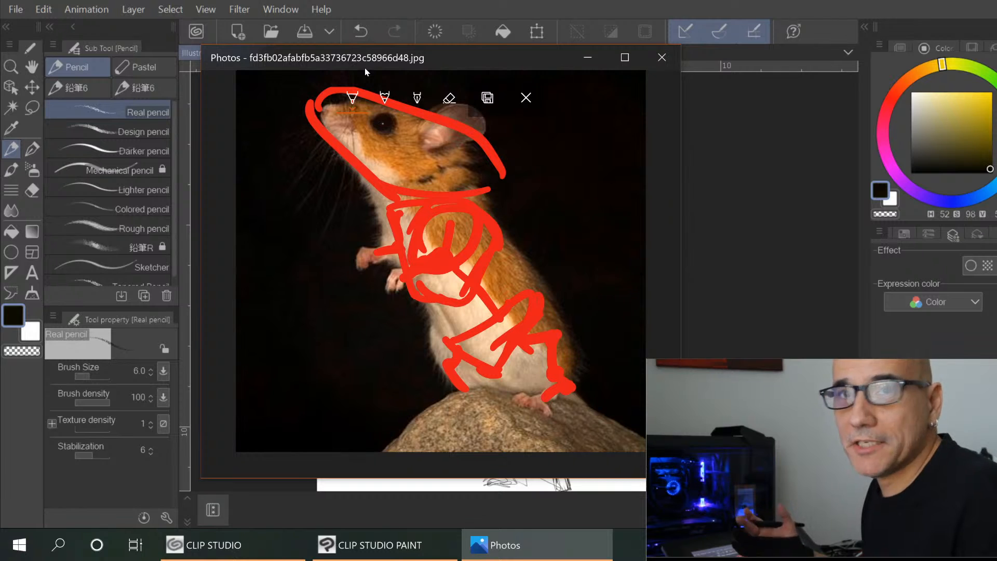
pyautogui.click(663, 58)
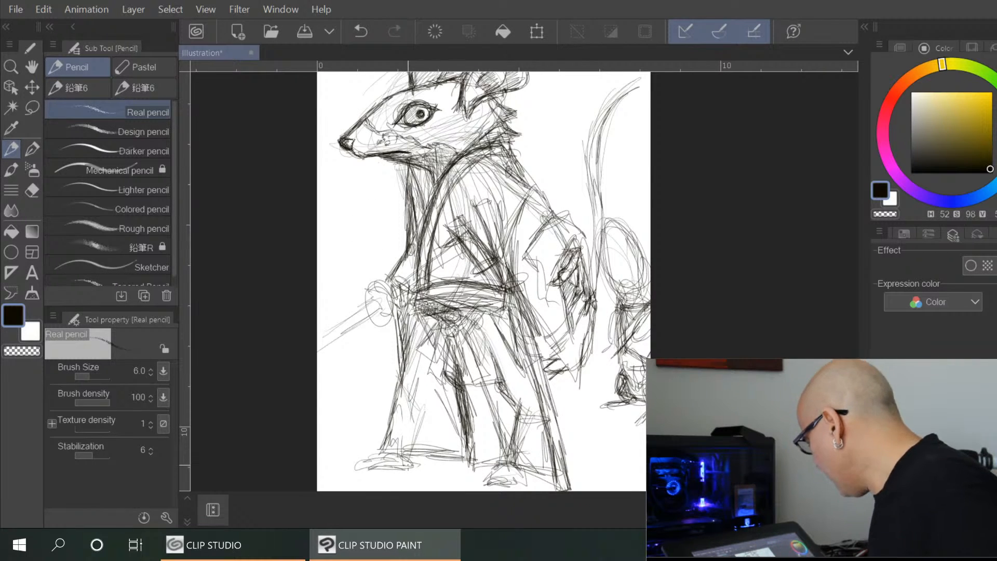
# Darken the folds of the lower robe and the long rear edge running from the belt to the back foot
pyautogui.moveTo(415, 327)
pyautogui.mouseDown()
pyautogui.moveTo(374, 453)
pyautogui.moveTo(451, 452)
pyautogui.moveTo(462, 363)
pyautogui.mouseUp()
pyautogui.moveTo(465, 414)
pyautogui.mouseDown()
pyautogui.moveTo(474, 462)
pyautogui.moveTo(514, 465)
pyautogui.mouseUp()
pyautogui.moveTo(536, 357); pyautogui.dragTo(572, 463)
pyautogui.moveTo(494, 313); pyautogui.dragTo(530, 370)
pyautogui.moveTo(535, 322); pyautogui.dragTo(529, 363)
pyautogui.moveTo(487, 312)
pyautogui.mouseDown()
pyautogui.moveTo(514, 304)
pyautogui.moveTo(535, 379)
pyautogui.mouseUp()
pyautogui.moveTo(508, 296)
pyautogui.mouseDown()
pyautogui.moveTo(550, 413)
pyautogui.moveTo(536, 379)
pyautogui.moveTo(543, 399)
pyautogui.mouseUp()
pyautogui.moveTo(498, 314)
pyautogui.mouseDown()
pyautogui.moveTo(535, 309)
pyautogui.moveTo(523, 313)
pyautogui.mouseUp()
# Darken the belt and the near sleeve's diagonal folds, and build up the knot at the belt's rear end
pyautogui.moveTo(473, 279); pyautogui.dragTo(417, 289)
pyautogui.moveTo(417, 291); pyautogui.dragTo(415, 311)
pyautogui.moveTo(470, 240)
pyautogui.mouseDown()
pyautogui.moveTo(441, 214)
pyautogui.moveTo(486, 252)
pyautogui.mouseUp()
pyautogui.moveTo(450, 215); pyautogui.dragTo(498, 273)
pyautogui.moveTo(500, 254); pyautogui.dragTo(505, 276)
pyautogui.moveTo(495, 204); pyautogui.dragTo(478, 262)
pyautogui.moveTo(491, 201)
pyautogui.mouseDown()
pyautogui.moveTo(475, 239)
pyautogui.moveTo(493, 197)
pyautogui.moveTo(513, 281)
pyautogui.mouseUp()
pyautogui.moveTo(504, 250)
pyautogui.mouseDown()
pyautogui.moveTo(522, 298)
pyautogui.moveTo(534, 298)
pyautogui.moveTo(494, 297)
pyautogui.mouseUp()
pyautogui.moveTo(515, 275); pyautogui.dragTo(535, 284)
pyautogui.moveTo(496, 276)
pyautogui.mouseDown()
pyautogui.moveTo(510, 296)
pyautogui.moveTo(526, 283)
pyautogui.mouseUp()
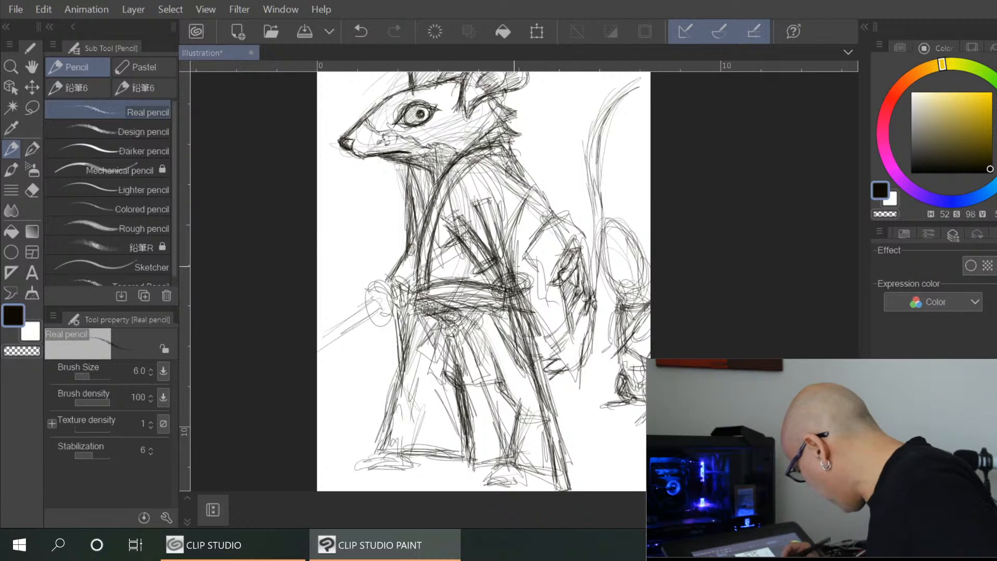
# Add long slanted strokes behind the rear leg below the belt, and darken the sword's blade and round guard
pyautogui.moveTo(531, 366); pyautogui.dragTo(557, 460)
pyautogui.moveTo(535, 334)
pyautogui.mouseDown()
pyautogui.moveTo(559, 423)
pyautogui.moveTo(577, 405)
pyautogui.moveTo(566, 410)
pyautogui.mouseUp()
pyautogui.moveTo(545, 369); pyautogui.dragTo(573, 425)
pyautogui.moveTo(550, 347)
pyautogui.mouseDown()
pyautogui.moveTo(584, 421)
pyautogui.moveTo(574, 411)
pyautogui.mouseUp()
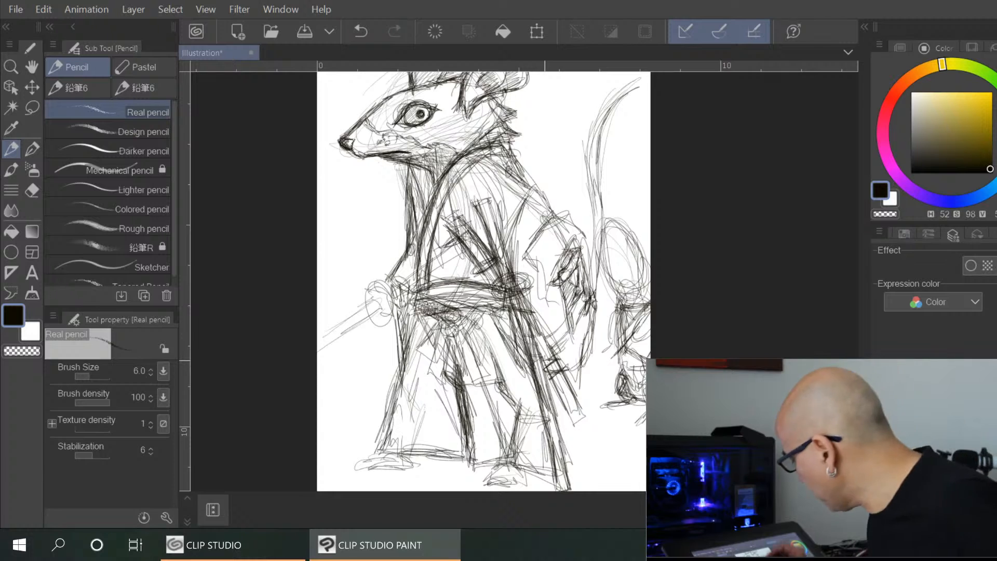
pyautogui.moveTo(383, 283)
pyautogui.mouseDown()
pyautogui.moveTo(370, 328)
pyautogui.moveTo(389, 321)
pyautogui.moveTo(389, 305)
pyautogui.moveTo(318, 338)
pyautogui.moveTo(362, 323)
pyautogui.moveTo(317, 352)
pyautogui.mouseUp()
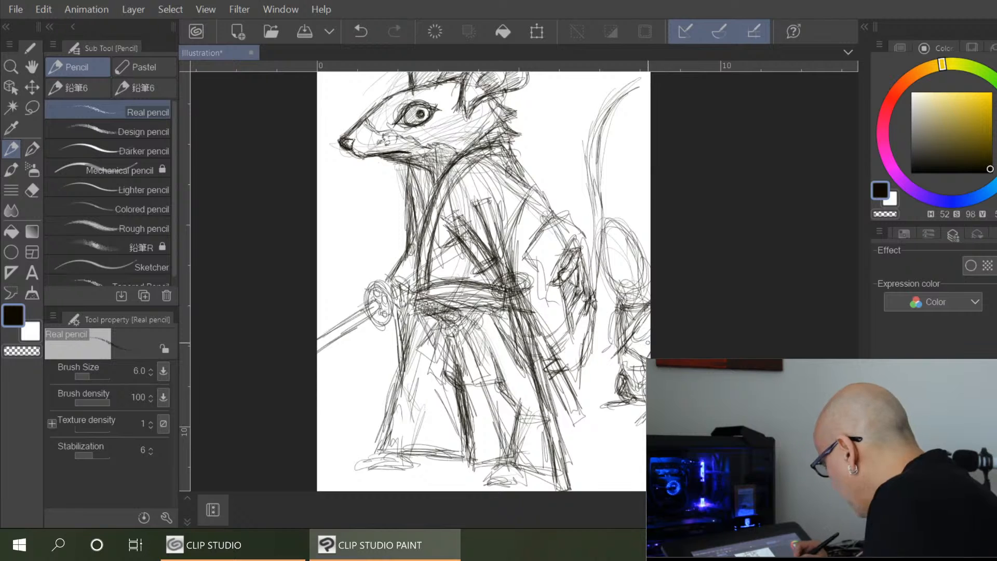
# Erase the small skeletal study beside the tail
pyautogui.moveTo(622, 239)
pyautogui.mouseDown()
pyautogui.moveTo(608, 281)
pyautogui.moveTo(631, 400)
pyautogui.moveTo(619, 292)
pyautogui.moveTo(643, 314)
pyautogui.moveTo(616, 322)
pyautogui.moveTo(643, 389)
pyautogui.mouseUp()
pyautogui.moveTo(645, 309); pyautogui.dragTo(633, 232)
pyautogui.moveTo(612, 361)
pyautogui.mouseDown()
pyautogui.moveTo(615, 335)
pyautogui.moveTo(648, 306)
pyautogui.moveTo(612, 364)
pyautogui.mouseUp()
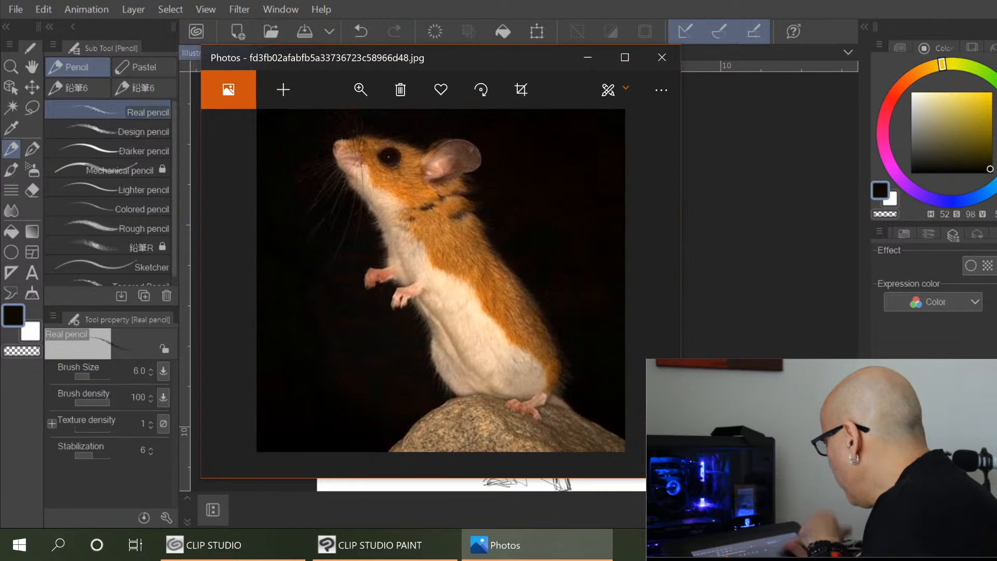
# Compare the drawing with the mouse reference in Photos, close the photo, and darken the muzzle with whisker dots
pyautogui.moveTo(530, 57); pyautogui.dragTo(91, 87)
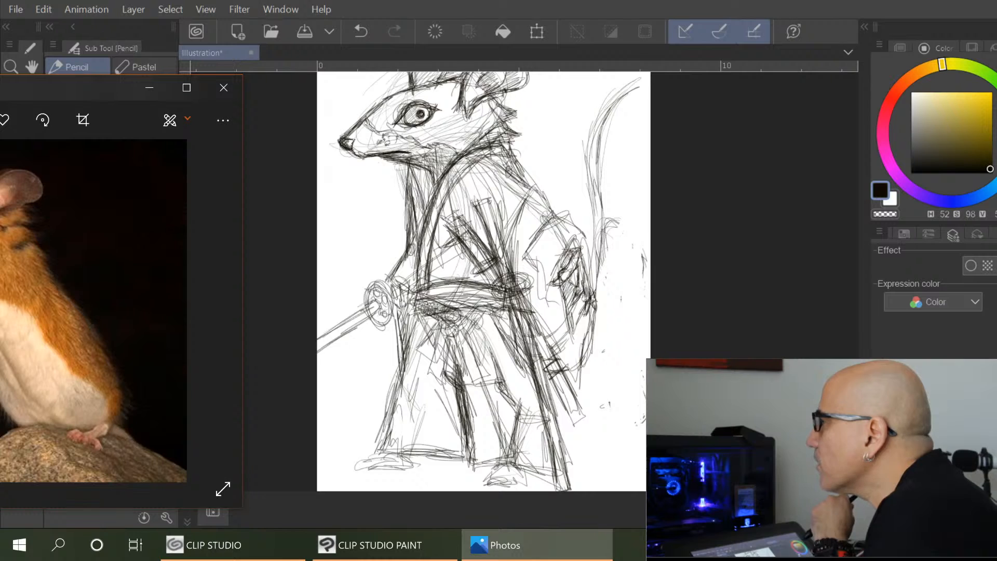
pyautogui.click(224, 88)
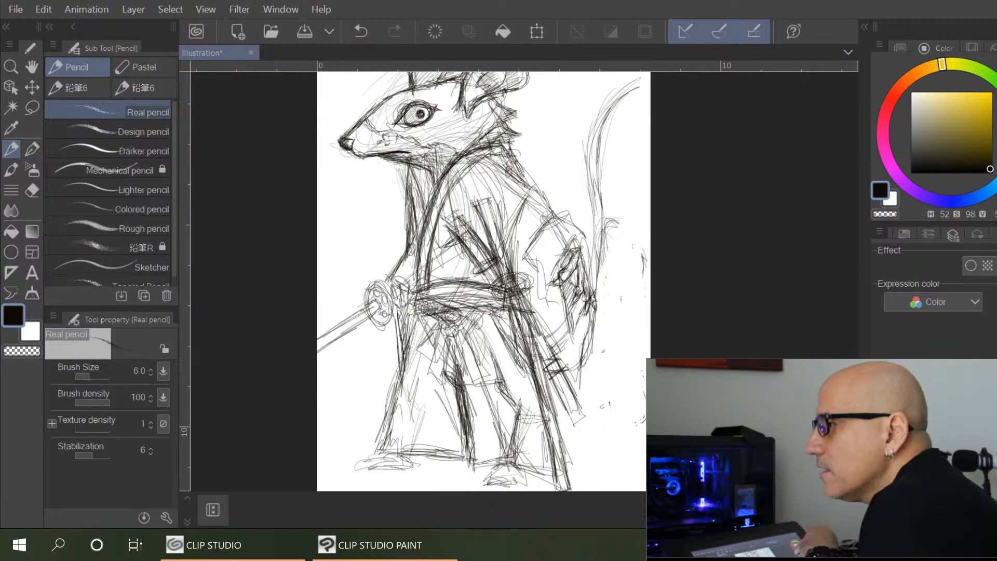
pyautogui.moveTo(349, 149); pyautogui.dragTo(365, 157)
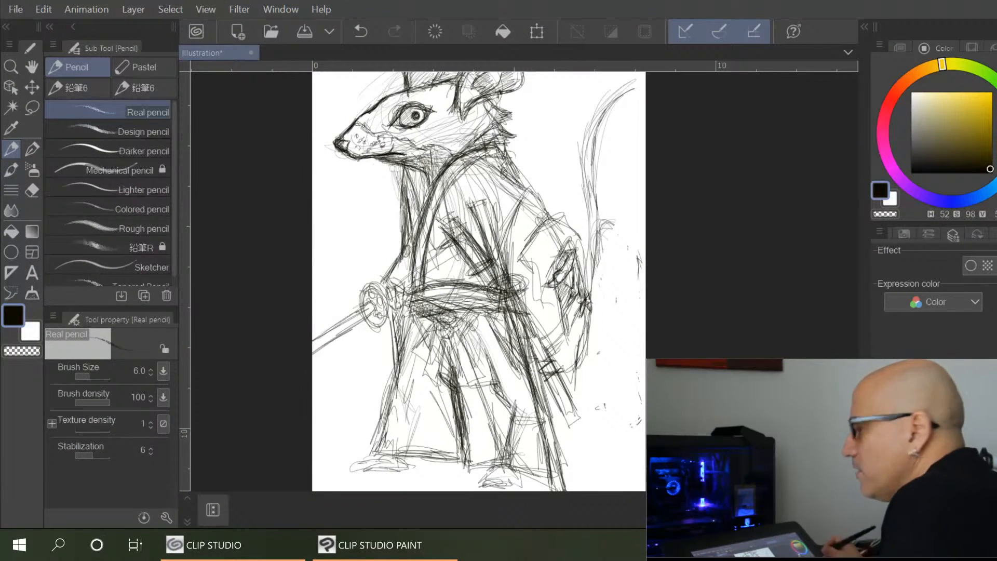
# Darken the upper back outline and the rear sleeve's inner edge down past the belt
pyautogui.moveTo(510, 158); pyautogui.dragTo(536, 184)
pyautogui.moveTo(530, 187)
pyautogui.mouseDown()
pyautogui.moveTo(508, 223)
pyautogui.moveTo(550, 215)
pyautogui.moveTo(524, 248)
pyautogui.mouseUp()
pyautogui.moveTo(529, 214)
pyautogui.mouseDown()
pyautogui.moveTo(522, 268)
pyautogui.moveTo(548, 332)
pyautogui.mouseUp()
pyautogui.moveTo(530, 274); pyautogui.dragTo(544, 325)
pyautogui.moveTo(530, 285); pyautogui.dragTo(538, 320)
pyautogui.moveTo(528, 264); pyautogui.dragTo(536, 307)
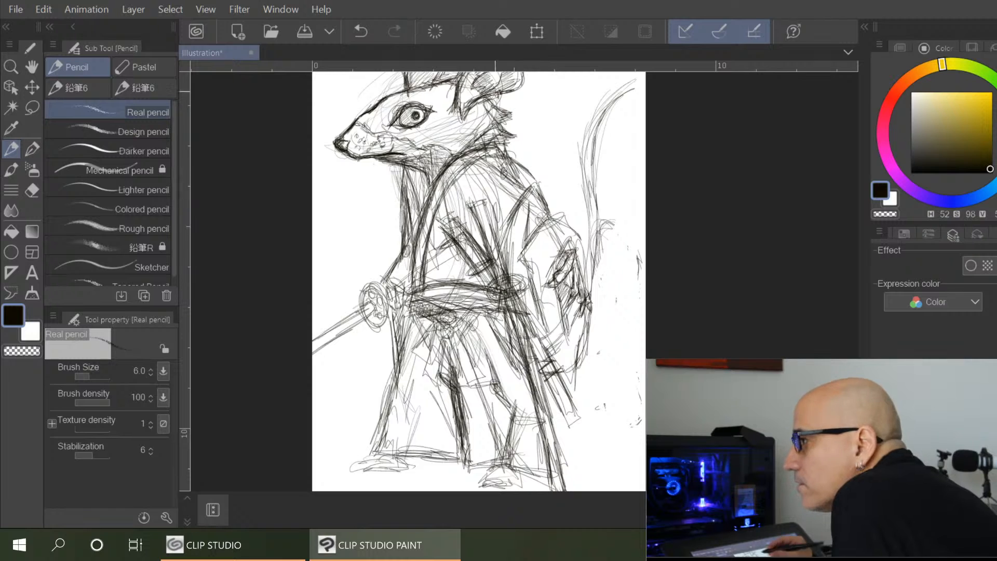
# Deepen the slanted folds in the middle of the robe and thicken the front chest outline
pyautogui.moveTo(493, 202)
pyautogui.mouseDown()
pyautogui.moveTo(501, 235)
pyautogui.moveTo(487, 251)
pyautogui.mouseUp()
pyautogui.moveTo(472, 216)
pyautogui.mouseDown()
pyautogui.moveTo(494, 261)
pyautogui.moveTo(487, 247)
pyautogui.mouseUp()
pyautogui.moveTo(473, 220); pyautogui.dragTo(487, 250)
pyautogui.moveTo(394, 225); pyautogui.dragTo(408, 256)
pyautogui.moveTo(397, 207); pyautogui.dragTo(401, 233)
pyautogui.moveTo(400, 186); pyautogui.dragTo(403, 219)
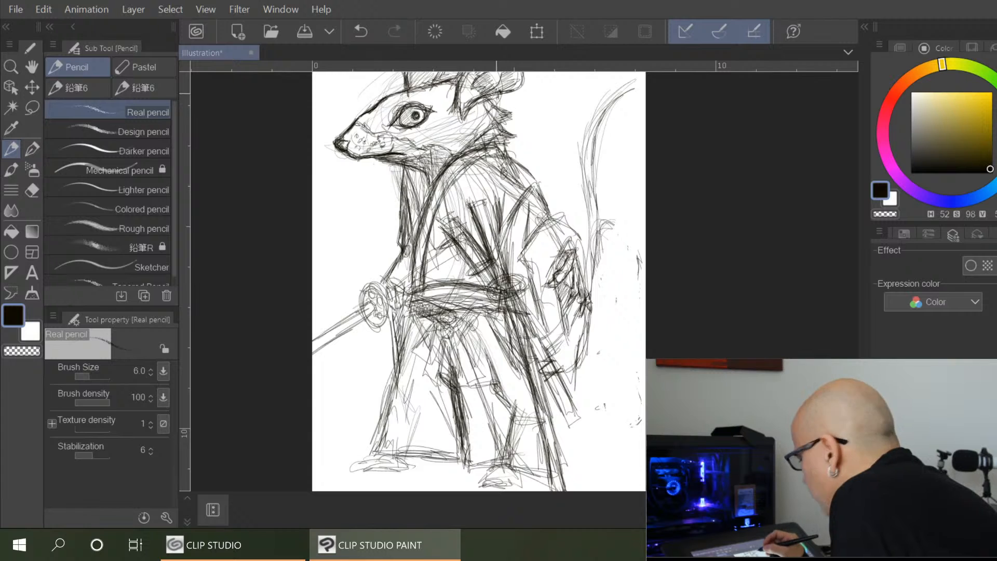
# Shade the neck and chest area in front of the lapel with dense vertical hatching
pyautogui.moveTo(419, 166); pyautogui.dragTo(426, 206)
pyautogui.moveTo(416, 169); pyautogui.dragTo(422, 205)
pyautogui.moveTo(420, 172); pyautogui.dragTo(422, 206)
pyautogui.moveTo(417, 172); pyautogui.dragTo(422, 211)
pyautogui.moveTo(419, 182); pyautogui.dragTo(420, 204)
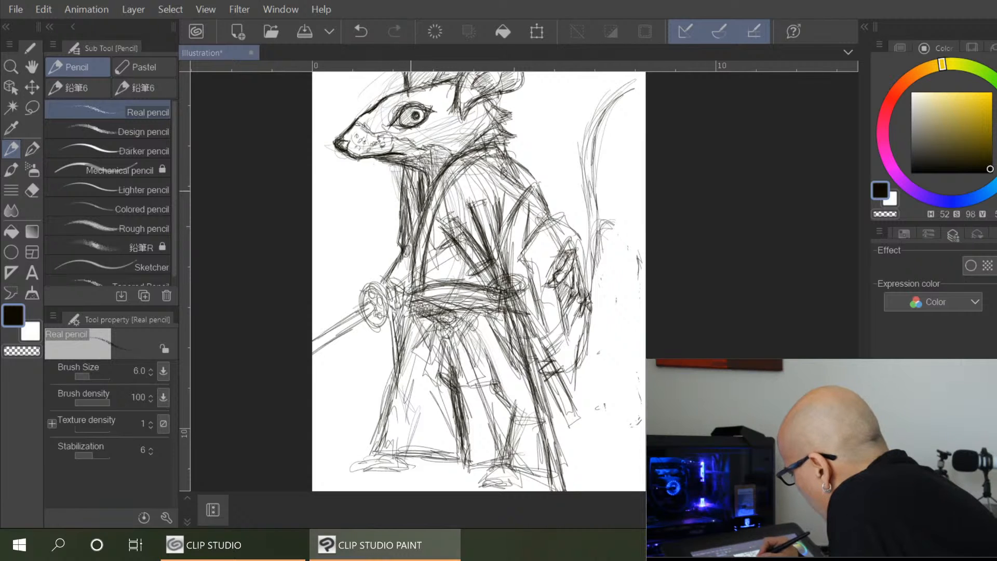
pyautogui.moveTo(407, 166); pyautogui.dragTo(416, 234)
pyautogui.moveTo(413, 187); pyautogui.dragTo(418, 237)
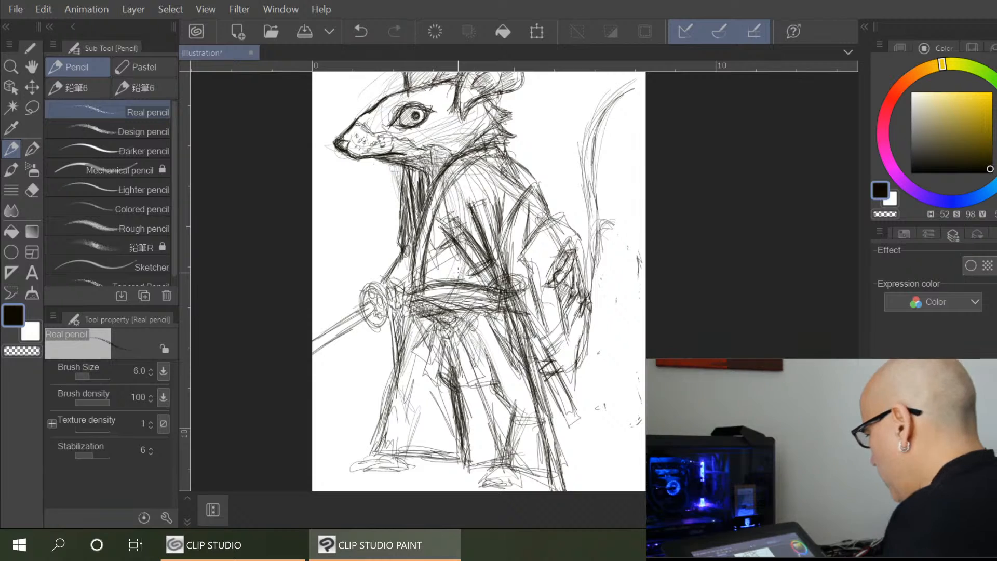
# Reinforce the collar line behind the neck and the outline of the upper back
pyautogui.moveTo(463, 171)
pyautogui.mouseDown()
pyautogui.moveTo(449, 188)
pyautogui.moveTo(494, 157)
pyautogui.moveTo(515, 160)
pyautogui.moveTo(507, 144)
pyautogui.moveTo(516, 138)
pyautogui.mouseUp()
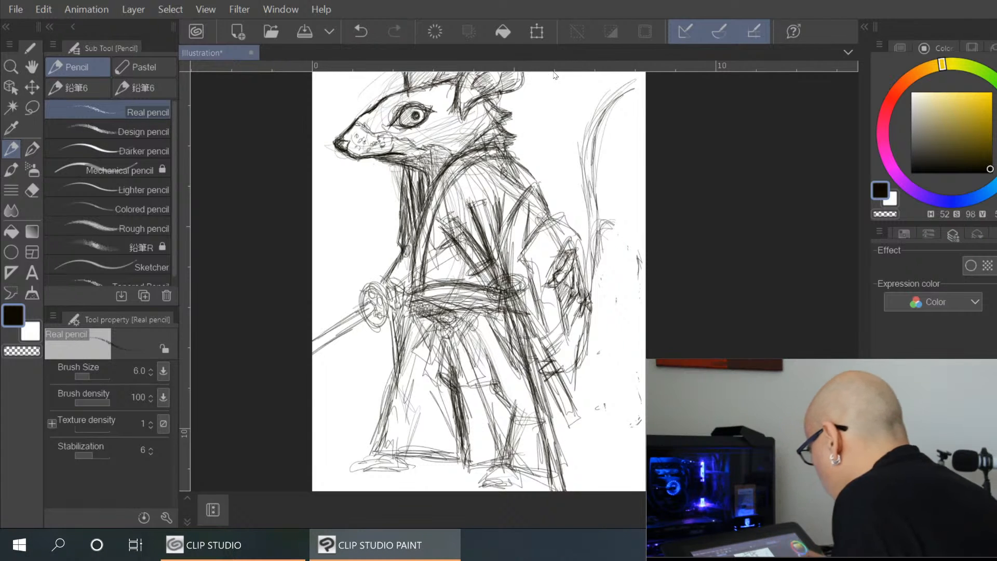
pyautogui.moveTo(527, 174); pyautogui.dragTo(548, 199)
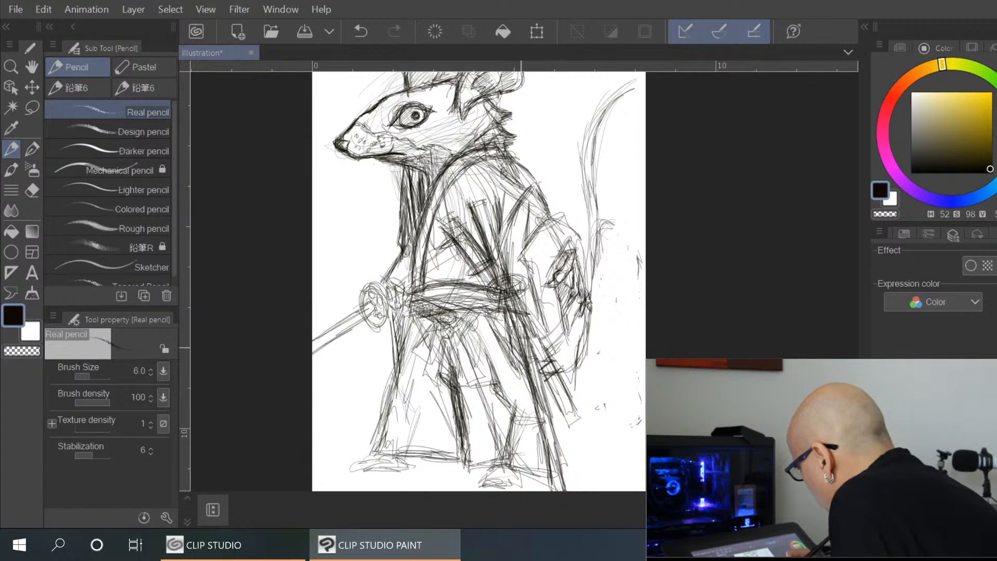
# Outline the mouse's front foot extending forward beneath the robe hem, with pointed toes and a heel
pyautogui.moveTo(408, 344); pyautogui.dragTo(371, 451)
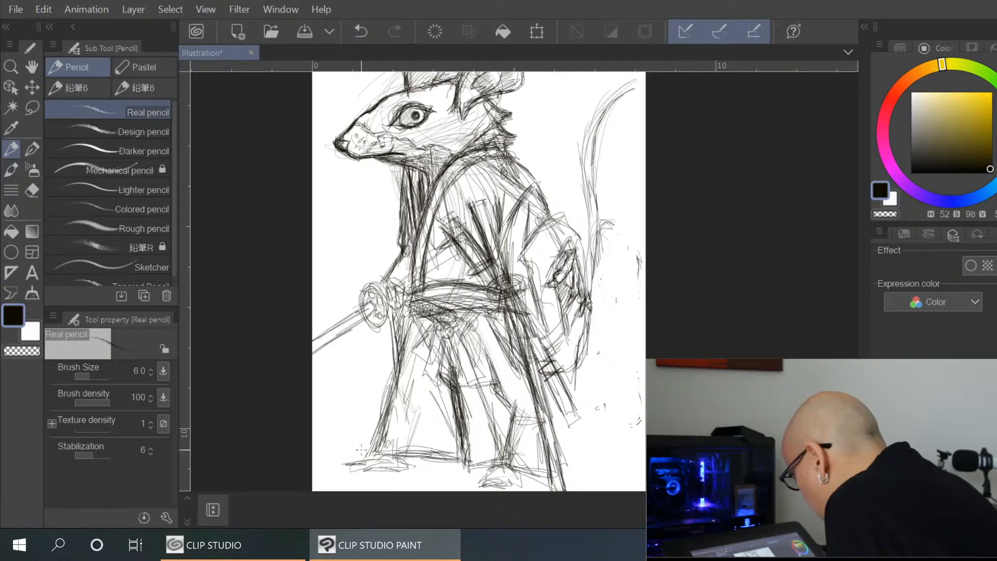
pyautogui.scroll(3, 484, 422)
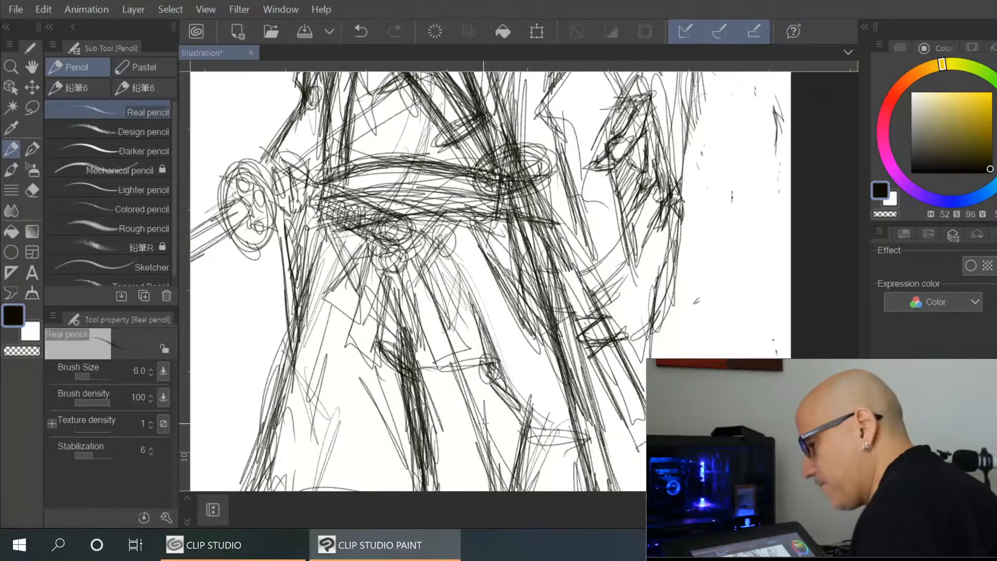
pyautogui.moveTo(273, 460); pyautogui.dragTo(418, 282)
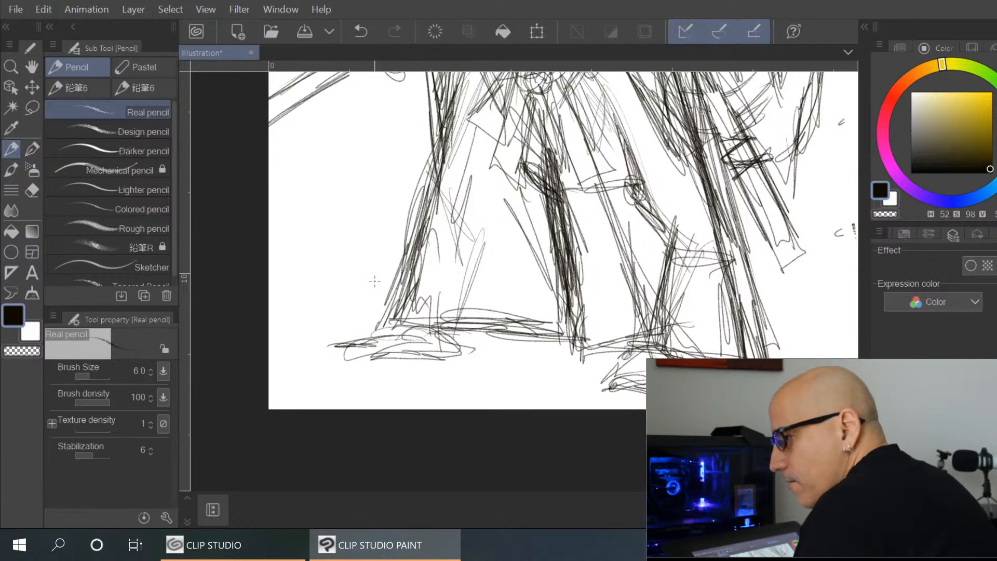
pyautogui.moveTo(377, 341); pyautogui.dragTo(313, 344)
pyautogui.moveTo(313, 345)
pyautogui.mouseDown()
pyautogui.moveTo(320, 368)
pyautogui.moveTo(370, 349)
pyautogui.mouseUp()
pyautogui.moveTo(345, 360)
pyautogui.mouseDown()
pyautogui.moveTo(431, 351)
pyautogui.moveTo(416, 345)
pyautogui.moveTo(433, 343)
pyautogui.moveTo(391, 352)
pyautogui.moveTo(340, 344)
pyautogui.mouseUp()
pyautogui.moveTo(364, 336)
pyautogui.mouseDown()
pyautogui.moveTo(310, 350)
pyautogui.moveTo(338, 340)
pyautogui.moveTo(470, 362)
pyautogui.moveTo(399, 352)
pyautogui.moveTo(389, 362)
pyautogui.moveTo(439, 355)
pyautogui.moveTo(458, 334)
pyautogui.moveTo(400, 366)
pyautogui.moveTo(340, 366)
pyautogui.moveTo(314, 354)
pyautogui.moveTo(387, 330)
pyautogui.moveTo(314, 349)
pyautogui.moveTo(411, 353)
pyautogui.moveTo(381, 366)
pyautogui.mouseUp()
pyautogui.moveTo(457, 330)
pyautogui.mouseDown()
pyautogui.moveTo(460, 351)
pyautogui.moveTo(436, 356)
pyautogui.mouseUp()
pyautogui.moveTo(458, 335)
pyautogui.mouseDown()
pyautogui.moveTo(428, 326)
pyautogui.moveTo(368, 335)
pyautogui.mouseUp()
# Sketch the rear foot with toes facing forward below the back leg's hem
pyautogui.moveTo(644, 349)
pyautogui.mouseDown()
pyautogui.moveTo(598, 393)
pyautogui.moveTo(631, 378)
pyautogui.moveTo(605, 406)
pyautogui.moveTo(632, 406)
pyautogui.mouseUp()
pyautogui.moveTo(644, 352)
pyautogui.mouseDown()
pyautogui.moveTo(622, 392)
pyautogui.moveTo(608, 395)
pyautogui.moveTo(638, 406)
pyautogui.mouseUp()
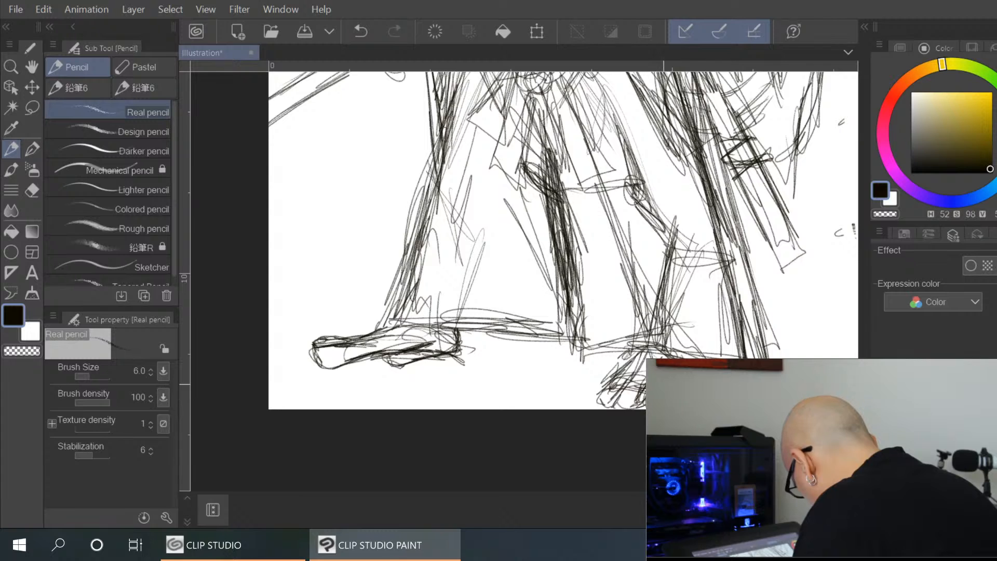
pyautogui.moveTo(636, 345)
pyautogui.mouseDown()
pyautogui.moveTo(602, 374)
pyautogui.moveTo(613, 373)
pyautogui.mouseUp()
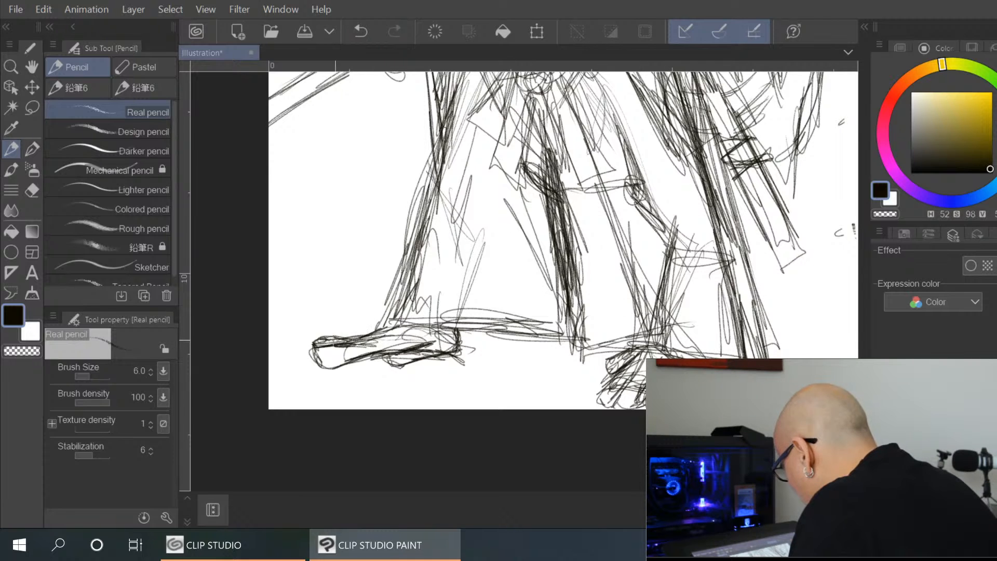
# Define the front foot's big toe and add flat sandal soles under both feet
pyautogui.moveTo(343, 340)
pyautogui.mouseDown()
pyautogui.moveTo(345, 367)
pyautogui.moveTo(354, 350)
pyautogui.moveTo(405, 350)
pyautogui.moveTo(404, 338)
pyautogui.moveTo(399, 364)
pyautogui.mouseUp()
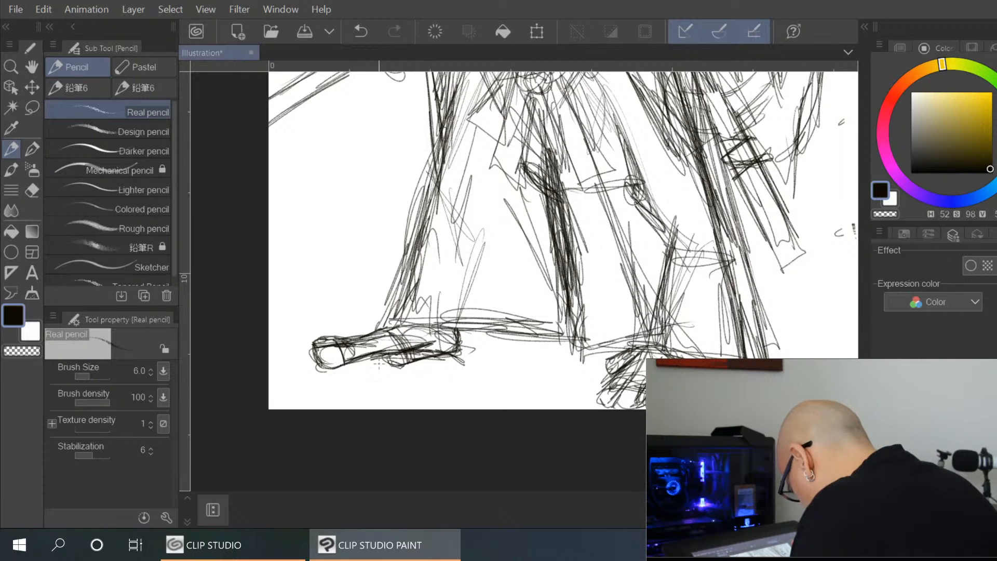
pyautogui.moveTo(602, 386)
pyautogui.mouseDown()
pyautogui.moveTo(645, 382)
pyautogui.moveTo(667, 353)
pyautogui.moveTo(590, 408)
pyautogui.mouseUp()
pyautogui.moveTo(311, 367); pyautogui.dragTo(405, 374)
pyautogui.moveTo(345, 372)
pyautogui.mouseDown()
pyautogui.moveTo(452, 353)
pyautogui.moveTo(418, 370)
pyautogui.moveTo(466, 352)
pyautogui.mouseUp()
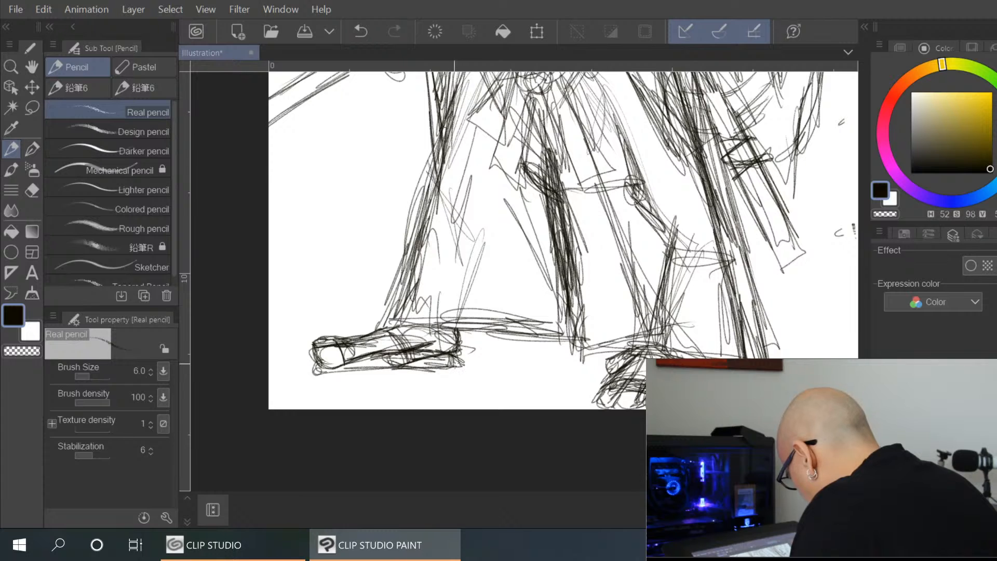
# Darken the sandal strap over the front foot and its line up to the heel
pyautogui.scroll(-2, 478, 333)
pyautogui.scroll(-2, 477, 334)
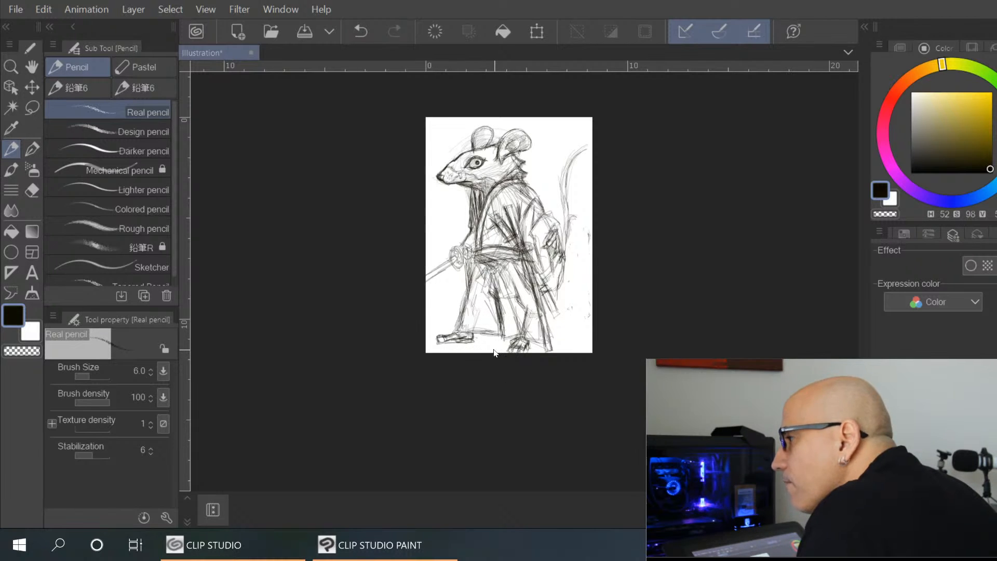
pyautogui.scroll(5, 492, 353)
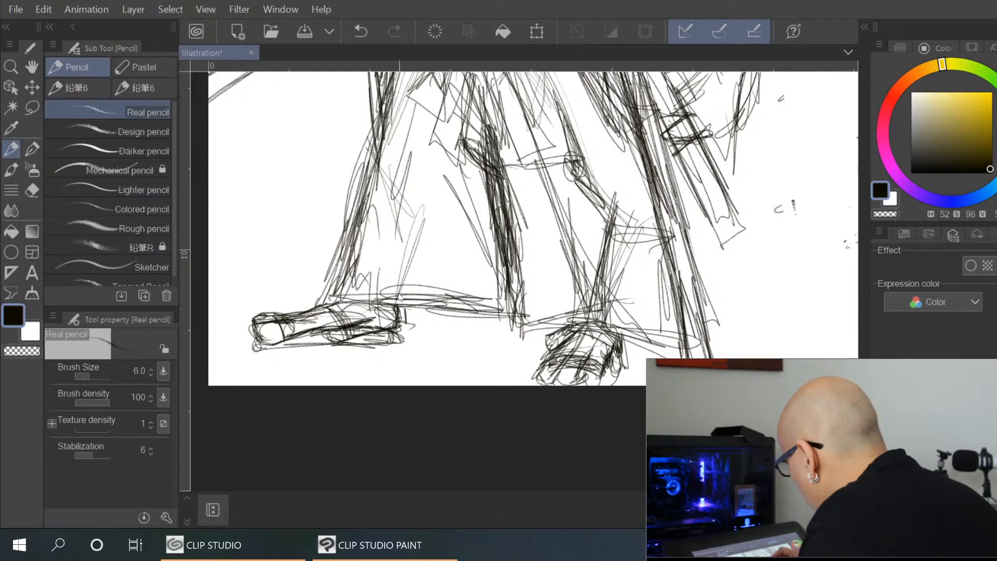
pyautogui.moveTo(390, 304)
pyautogui.mouseDown()
pyautogui.moveTo(370, 333)
pyautogui.moveTo(379, 327)
pyautogui.moveTo(391, 340)
pyautogui.mouseUp()
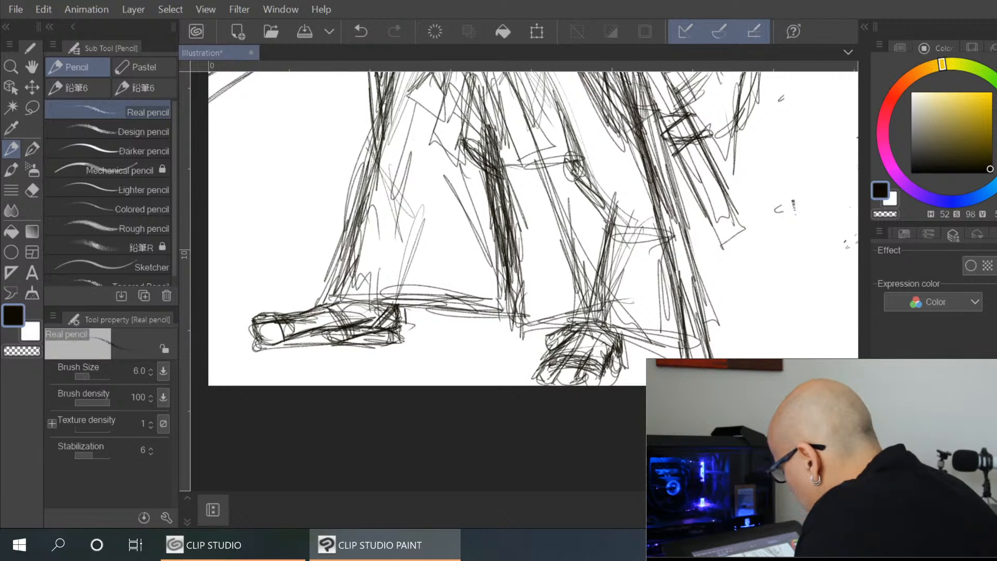
pyautogui.moveTo(315, 319)
pyautogui.mouseDown()
pyautogui.moveTo(292, 330)
pyautogui.moveTo(276, 318)
pyautogui.moveTo(307, 332)
pyautogui.mouseUp()
pyautogui.moveTo(358, 276); pyautogui.dragTo(370, 289)
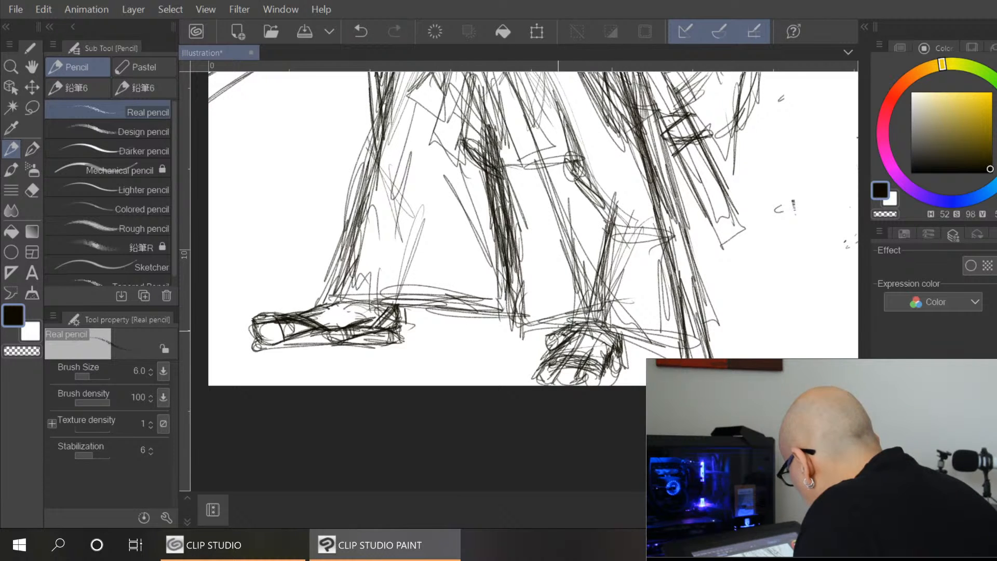
# Thicken the curved sandal strap across the rear foot's toes and darken the foot's outer side
pyautogui.moveTo(553, 338)
pyautogui.mouseDown()
pyautogui.moveTo(565, 344)
pyautogui.moveTo(541, 368)
pyautogui.moveTo(606, 366)
pyautogui.mouseUp()
pyautogui.moveTo(545, 374)
pyautogui.mouseDown()
pyautogui.moveTo(600, 366)
pyautogui.moveTo(607, 378)
pyautogui.mouseUp()
pyautogui.moveTo(549, 367); pyautogui.dragTo(605, 365)
pyautogui.moveTo(546, 366)
pyautogui.mouseDown()
pyautogui.moveTo(587, 358)
pyautogui.moveTo(603, 369)
pyautogui.mouseUp()
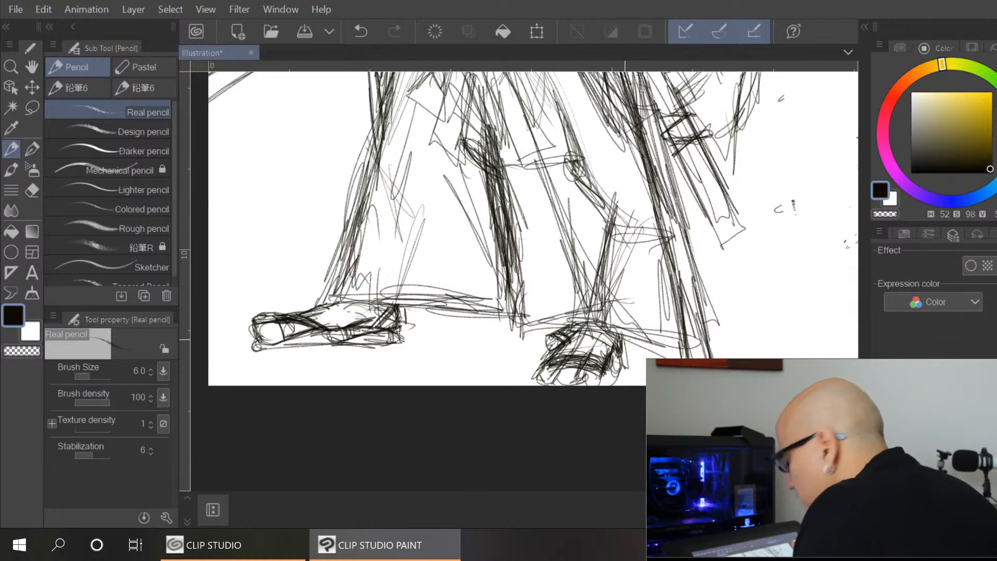
pyautogui.moveTo(607, 361); pyautogui.dragTo(622, 373)
pyautogui.moveTo(621, 338); pyautogui.dragTo(627, 370)
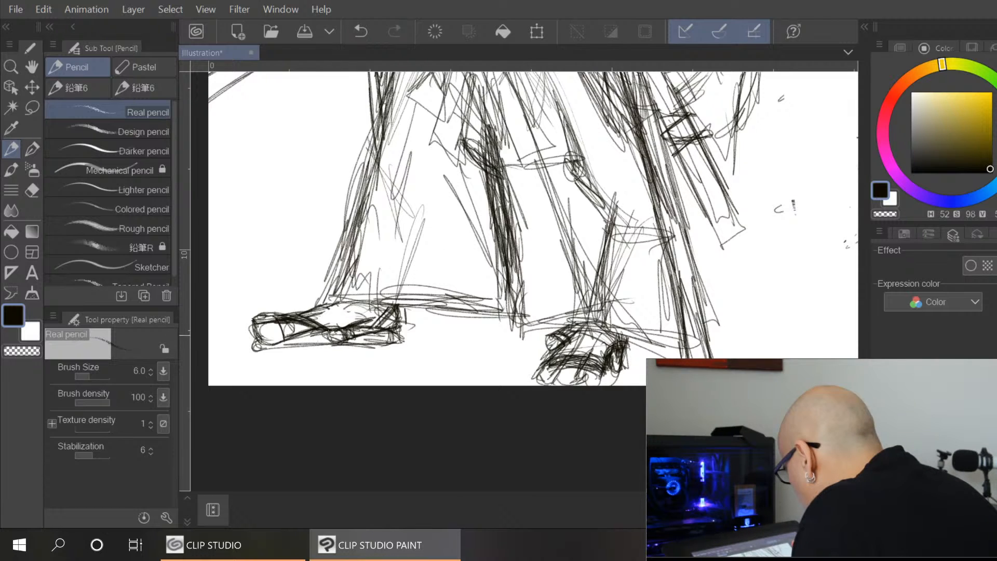
# Shade the underside and heel of the front foot with short dark strokes
pyautogui.moveTo(293, 335)
pyautogui.mouseDown()
pyautogui.moveTo(389, 342)
pyautogui.moveTo(306, 338)
pyautogui.mouseUp()
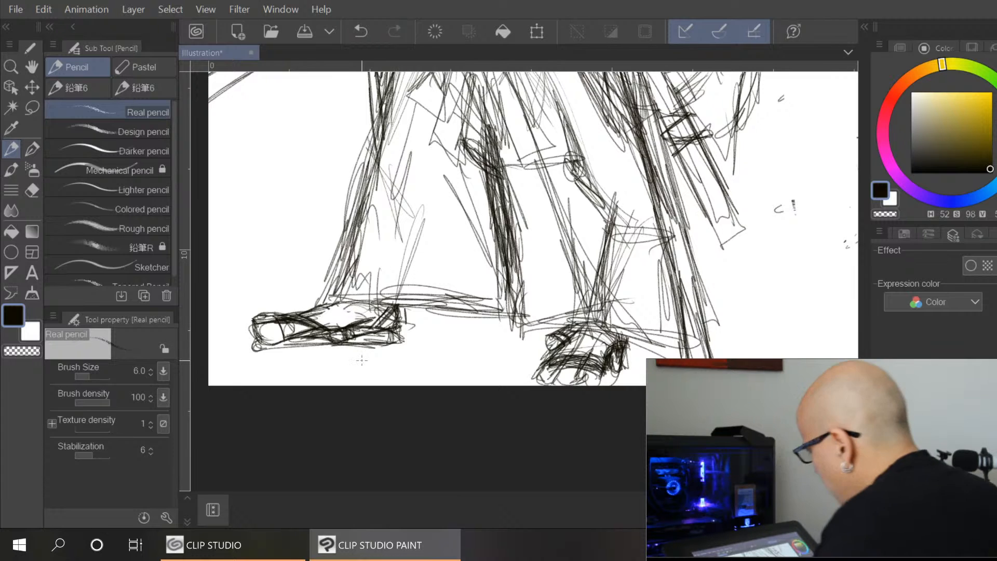
pyautogui.moveTo(398, 306); pyautogui.dragTo(385, 329)
pyautogui.moveTo(400, 312); pyautogui.dragTo(380, 331)
pyautogui.moveTo(402, 306); pyautogui.dragTo(392, 320)
# Add light diagonal fold lines to the lower front panel of the robe above the front foot
pyautogui.moveTo(427, 209); pyautogui.dragTo(358, 293)
pyautogui.moveTo(454, 218); pyautogui.dragTo(405, 300)
pyautogui.moveTo(462, 199); pyautogui.dragTo(444, 227)
pyautogui.moveTo(455, 138); pyautogui.dragTo(436, 200)
pyautogui.moveTo(419, 152); pyautogui.dragTo(399, 193)
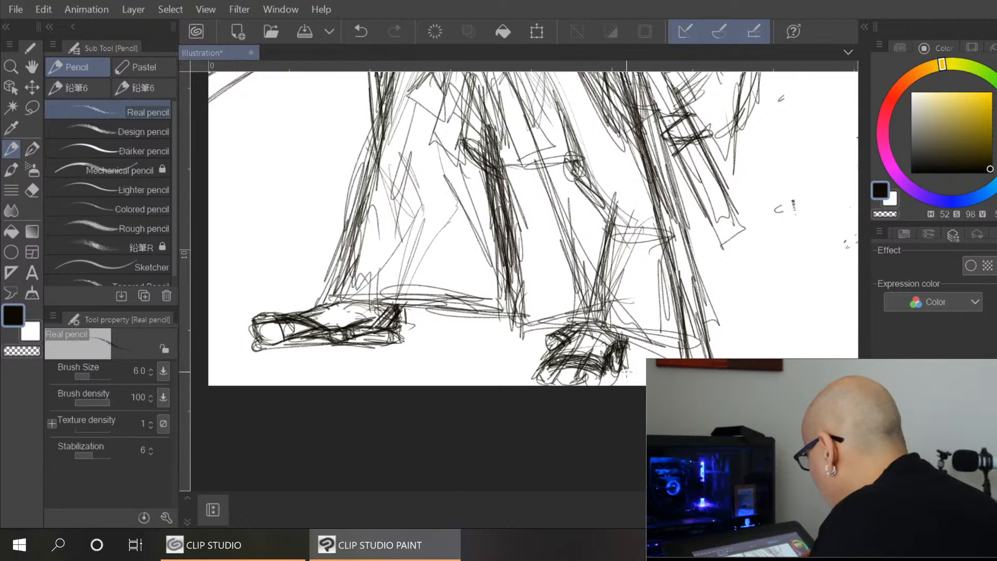
# Draw distinct curled fingers on the hand gripping the sword beside the guard
pyautogui.scroll(-2, 623, 382)
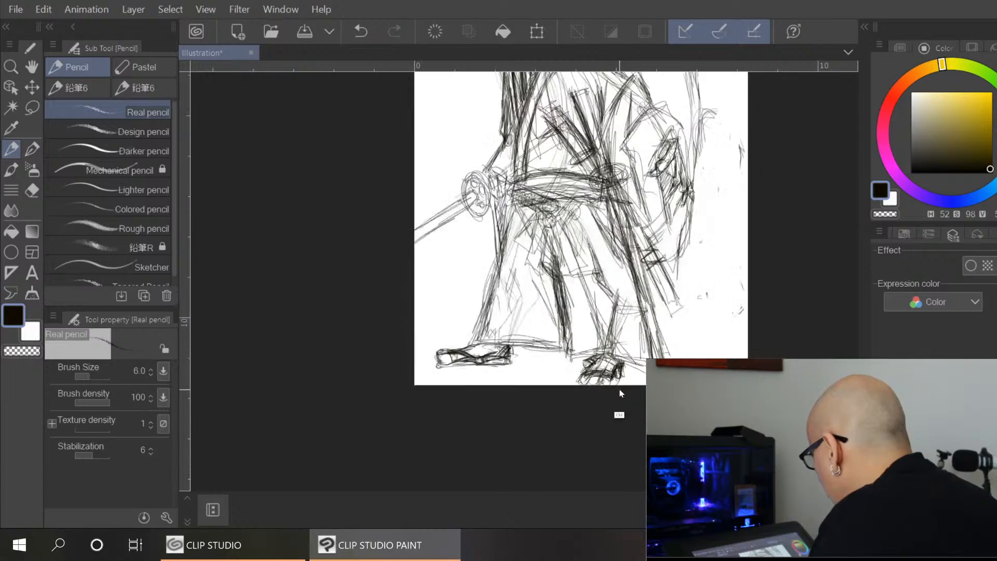
pyautogui.scroll(-2, 708, 265)
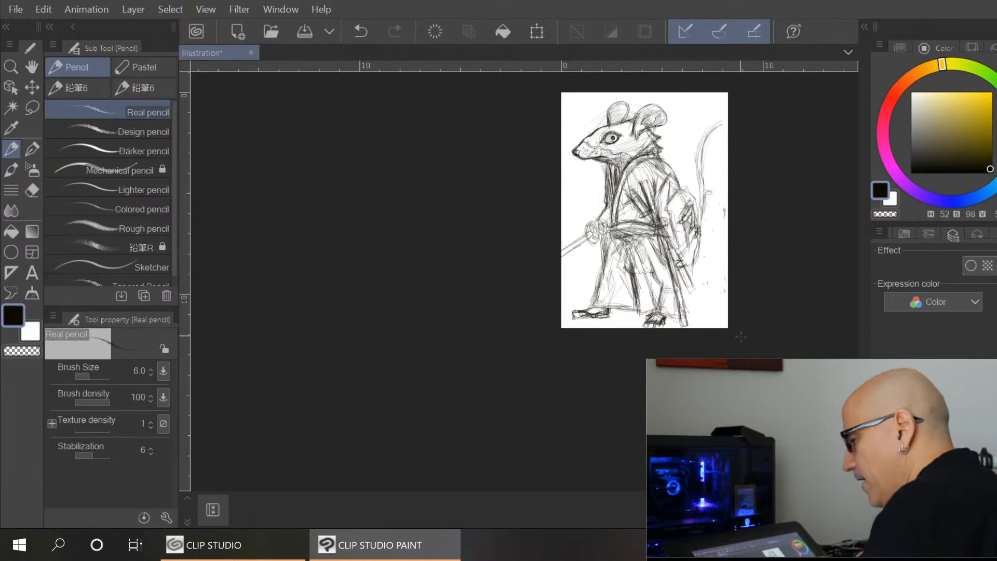
pyautogui.scroll(2, 728, 326)
pyautogui.scroll(1, 736, 343)
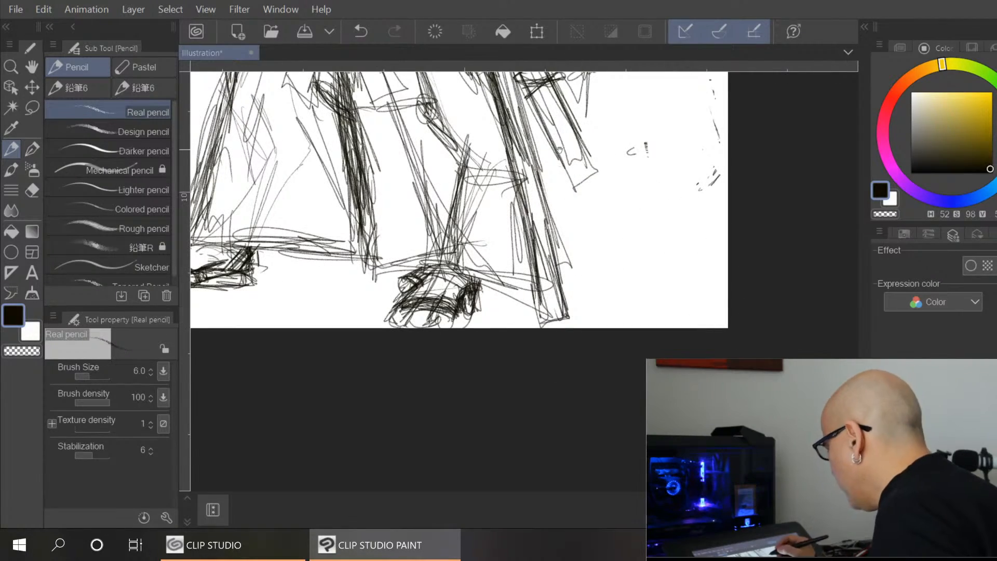
pyautogui.scroll(2, 564, 151)
pyautogui.moveTo(679, 268); pyautogui.dragTo(683, 392)
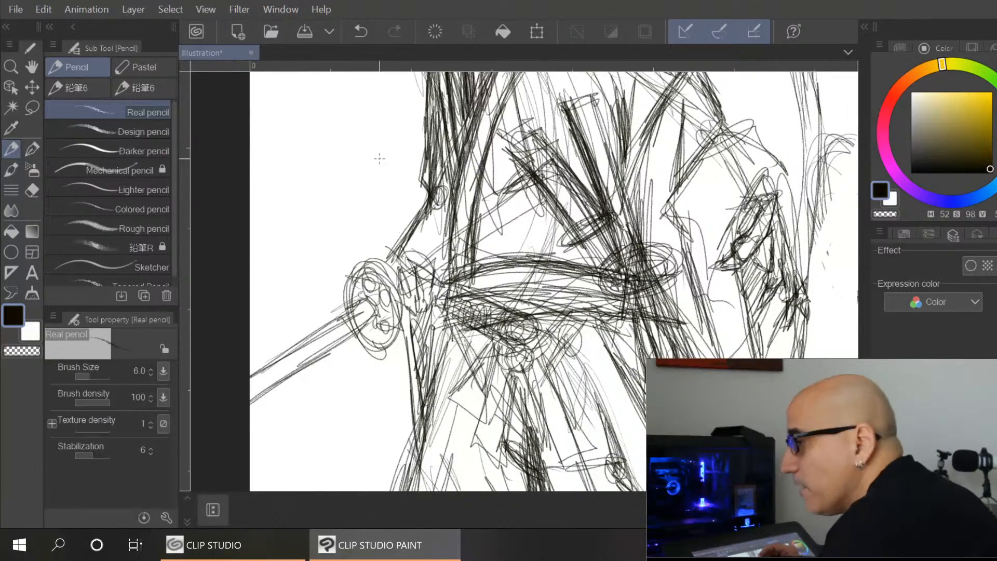
pyautogui.moveTo(404, 310)
pyautogui.mouseDown()
pyautogui.moveTo(419, 330)
pyautogui.moveTo(423, 303)
pyautogui.mouseUp()
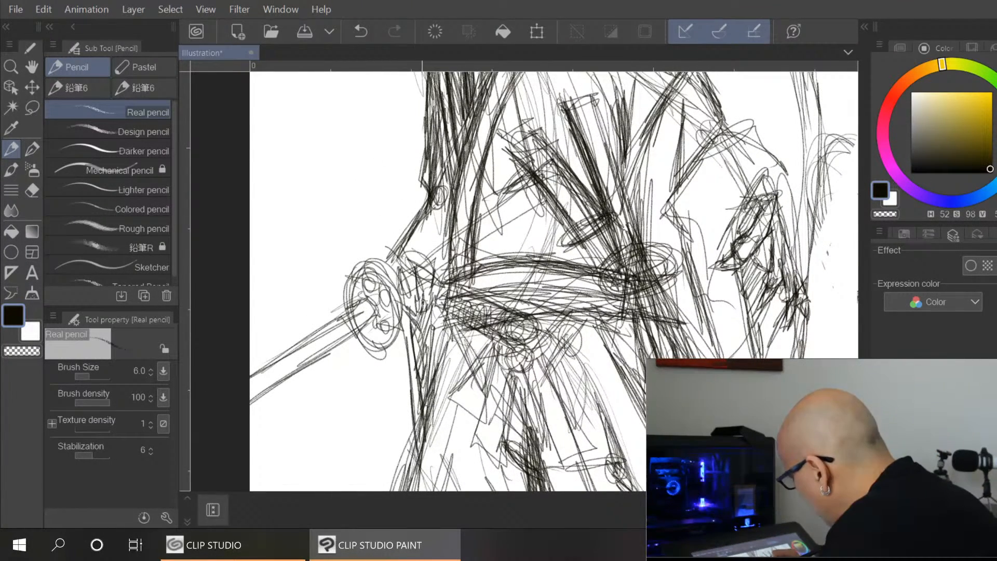
pyautogui.moveTo(413, 254); pyautogui.dragTo(417, 267)
pyautogui.moveTo(402, 255); pyautogui.dragTo(408, 286)
pyautogui.moveTo(406, 284)
pyautogui.mouseDown()
pyautogui.moveTo(417, 301)
pyautogui.moveTo(406, 261)
pyautogui.mouseUp()
pyautogui.moveTo(422, 307); pyautogui.dragTo(432, 273)
pyautogui.moveTo(432, 269); pyautogui.dragTo(429, 301)
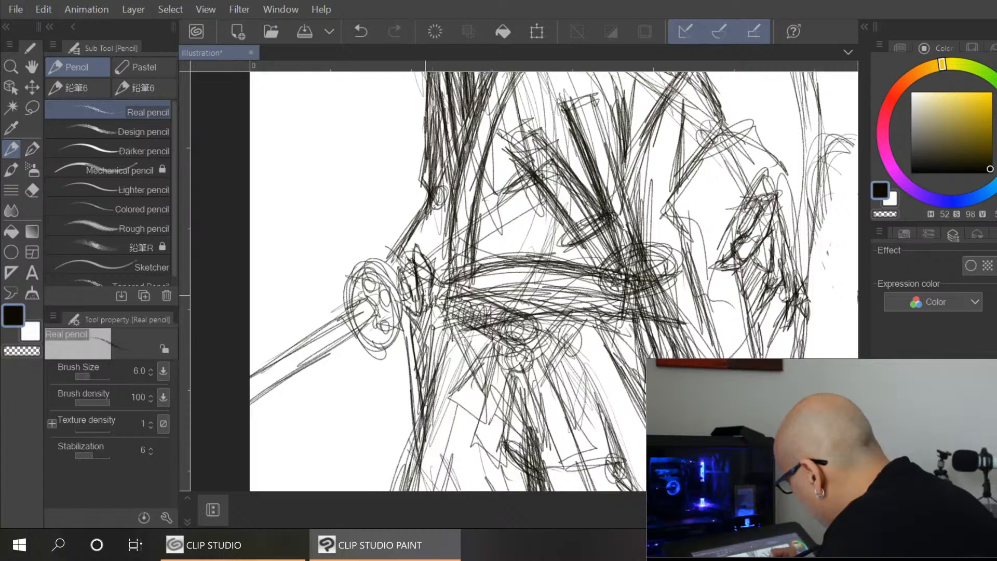
pyautogui.moveTo(440, 267)
pyautogui.mouseDown()
pyautogui.moveTo(427, 238)
pyautogui.moveTo(439, 291)
pyautogui.mouseUp()
pyautogui.moveTo(449, 239); pyautogui.dragTo(442, 287)
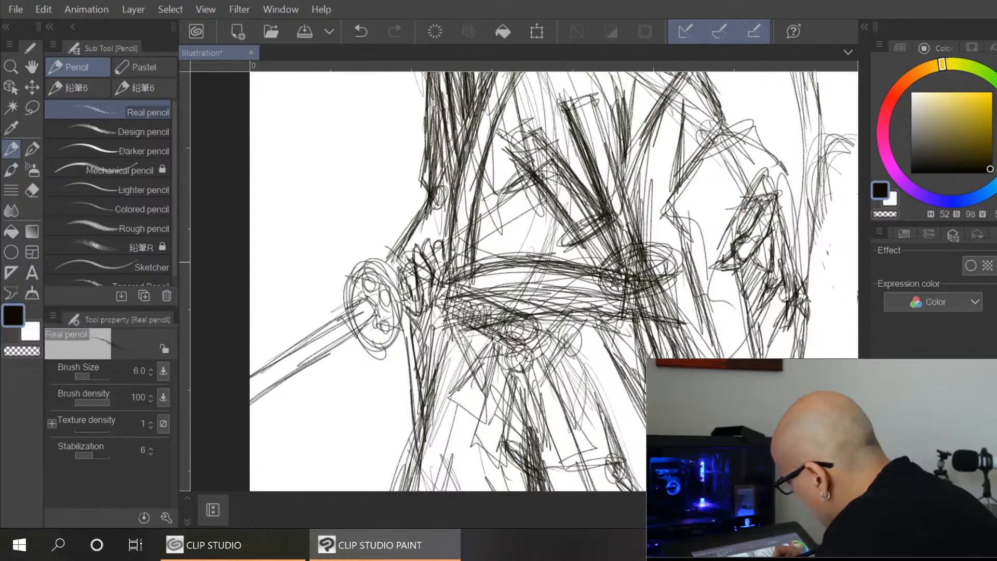
# Refine the gripping hand's knuckles, thumb side and lower edge with darker contour strokes
pyautogui.moveTo(391, 266); pyautogui.dragTo(413, 245)
pyautogui.moveTo(400, 261)
pyautogui.mouseDown()
pyautogui.moveTo(411, 247)
pyautogui.moveTo(412, 264)
pyautogui.moveTo(431, 240)
pyautogui.moveTo(418, 251)
pyautogui.mouseUp()
pyautogui.moveTo(411, 264)
pyautogui.mouseDown()
pyautogui.moveTo(445, 240)
pyautogui.moveTo(416, 263)
pyautogui.mouseUp()
pyautogui.moveTo(410, 290)
pyautogui.mouseDown()
pyautogui.moveTo(404, 275)
pyautogui.moveTo(415, 263)
pyautogui.mouseUp()
pyautogui.moveTo(407, 307)
pyautogui.mouseDown()
pyautogui.moveTo(428, 283)
pyautogui.moveTo(432, 300)
pyautogui.mouseUp()
pyautogui.moveTo(425, 304); pyautogui.dragTo(446, 283)
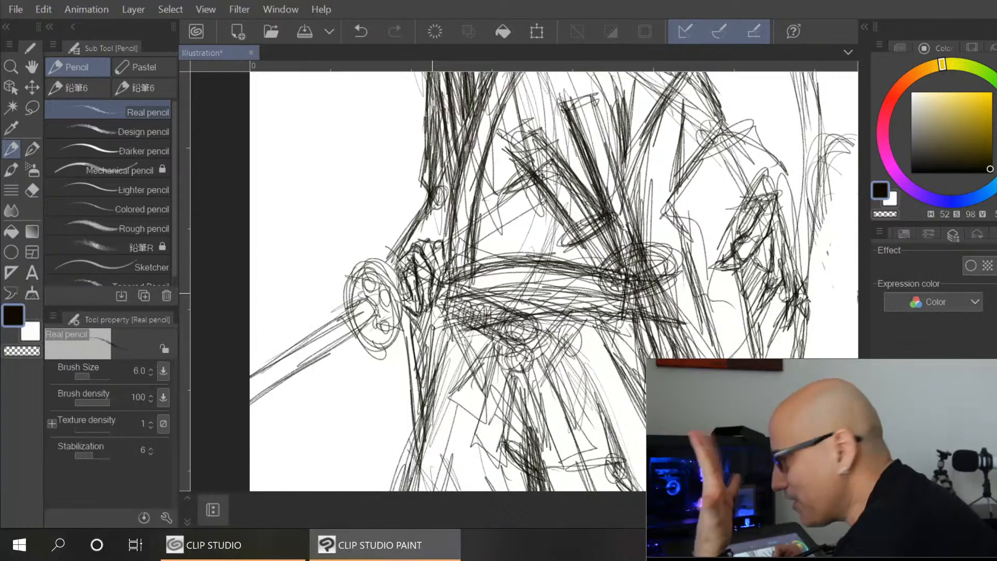
# Reinforce the round sword guard's rim and inner detail, and darken both edges of the blade
pyautogui.moveTo(364, 264)
pyautogui.mouseDown()
pyautogui.moveTo(388, 258)
pyautogui.moveTo(410, 328)
pyautogui.mouseUp()
pyautogui.moveTo(360, 365); pyautogui.dragTo(407, 319)
pyautogui.moveTo(397, 291); pyautogui.dragTo(410, 318)
pyautogui.moveTo(365, 258); pyautogui.dragTo(400, 289)
pyautogui.moveTo(339, 314)
pyautogui.mouseDown()
pyautogui.moveTo(372, 297)
pyautogui.moveTo(355, 340)
pyautogui.moveTo(384, 313)
pyautogui.mouseUp()
pyautogui.moveTo(372, 323)
pyautogui.mouseDown()
pyautogui.moveTo(385, 292)
pyautogui.moveTo(263, 363)
pyautogui.mouseUp()
pyautogui.moveTo(306, 339); pyautogui.dragTo(248, 376)
pyautogui.moveTo(363, 325)
pyautogui.mouseDown()
pyautogui.moveTo(252, 373)
pyautogui.moveTo(252, 397)
pyautogui.moveTo(360, 340)
pyautogui.moveTo(252, 398)
pyautogui.moveTo(350, 342)
pyautogui.moveTo(371, 294)
pyautogui.moveTo(348, 275)
pyautogui.moveTo(398, 312)
pyautogui.moveTo(395, 347)
pyautogui.moveTo(402, 312)
pyautogui.moveTo(361, 264)
pyautogui.moveTo(412, 320)
pyautogui.mouseUp()
pyautogui.moveTo(408, 291); pyautogui.dragTo(396, 332)
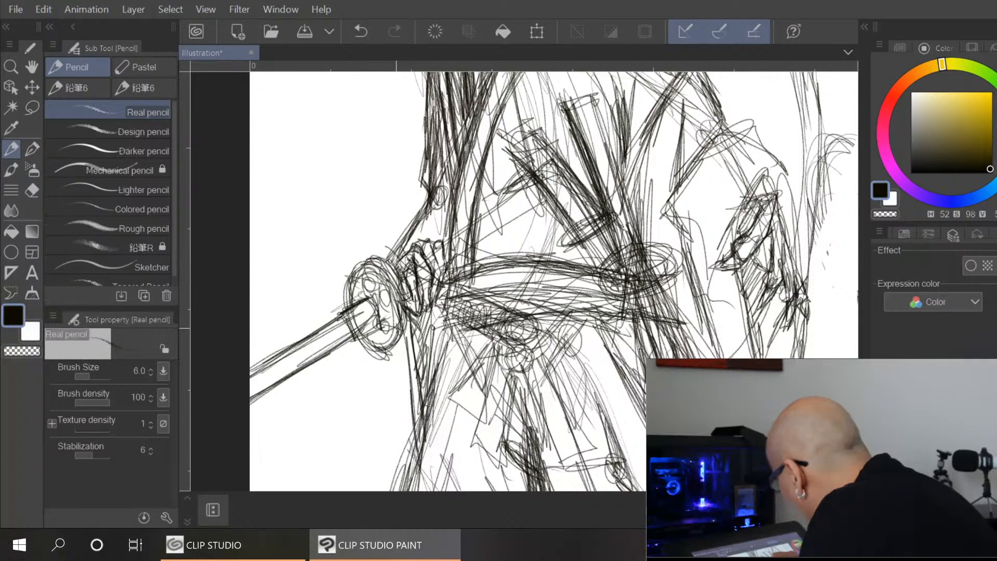
# Extend the sword handle behind the gripping hand across the lapel and clear the stray construction lines on the chest
pyautogui.moveTo(443, 244); pyautogui.dragTo(511, 196)
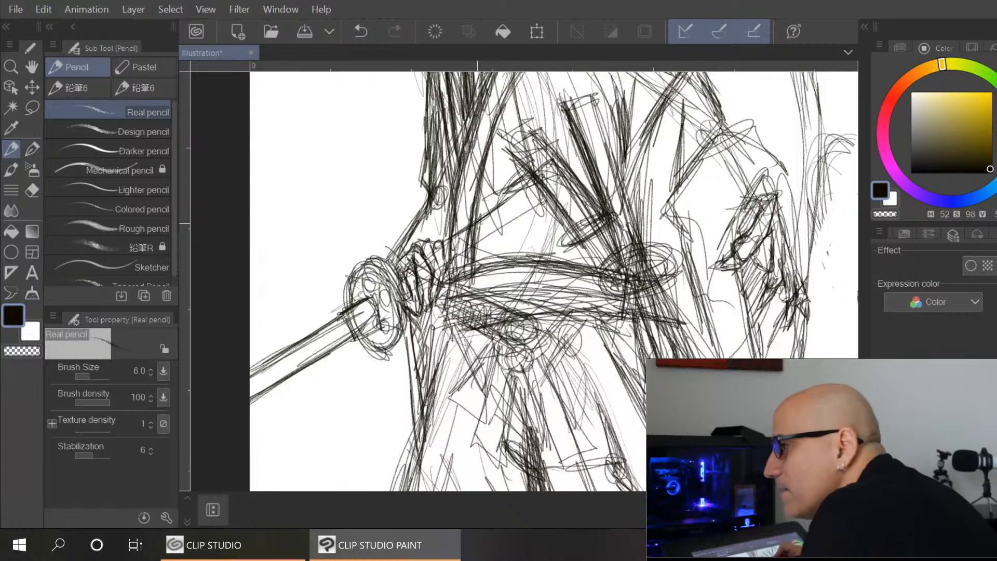
pyautogui.moveTo(445, 271); pyautogui.dragTo(457, 259)
pyautogui.moveTo(450, 267); pyautogui.dragTo(457, 238)
pyautogui.moveTo(448, 266); pyautogui.dragTo(460, 251)
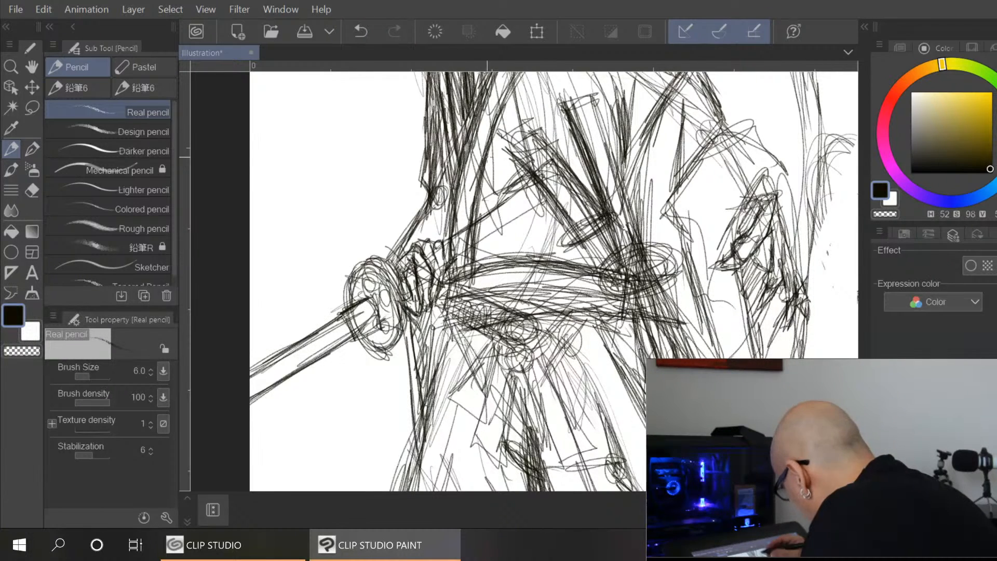
pyautogui.moveTo(498, 210)
pyautogui.mouseDown()
pyautogui.moveTo(487, 239)
pyautogui.moveTo(546, 198)
pyautogui.mouseUp()
# Outline the second sword's straight hilt rising diagonally from the belt, with a clean interior and a dark end cap
pyautogui.scroll(-2, 625, 425)
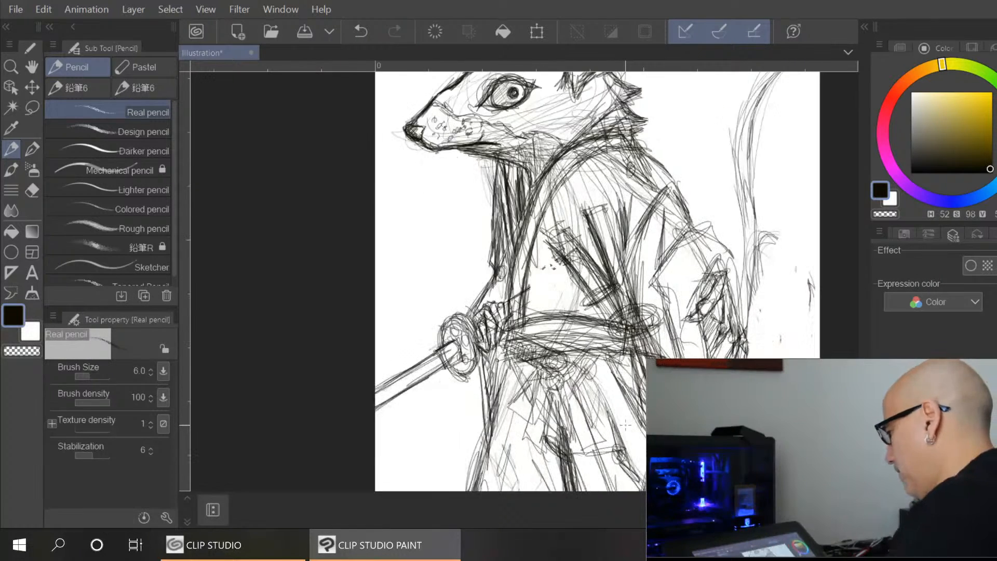
pyautogui.scroll(-2, 625, 425)
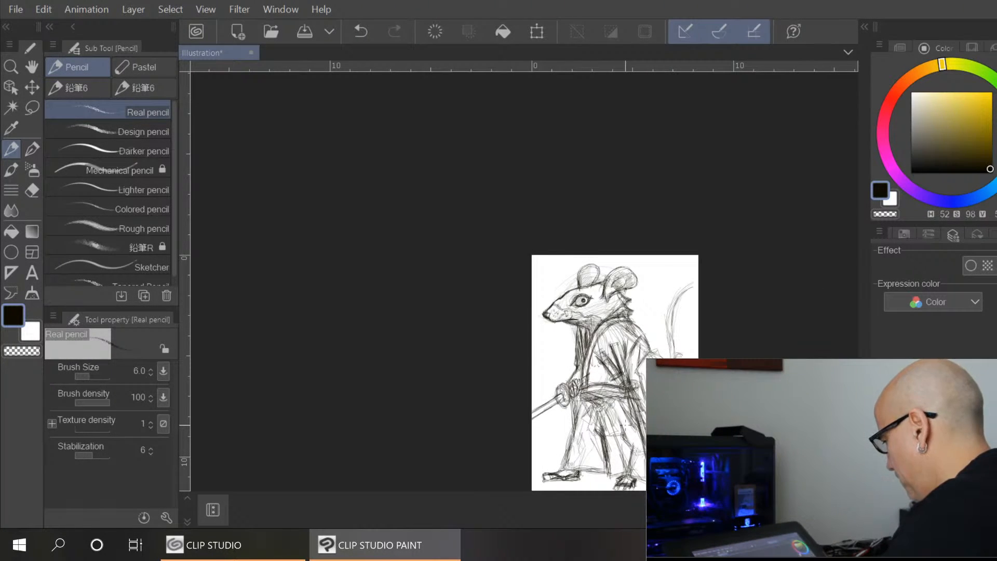
pyautogui.scroll(4, 625, 425)
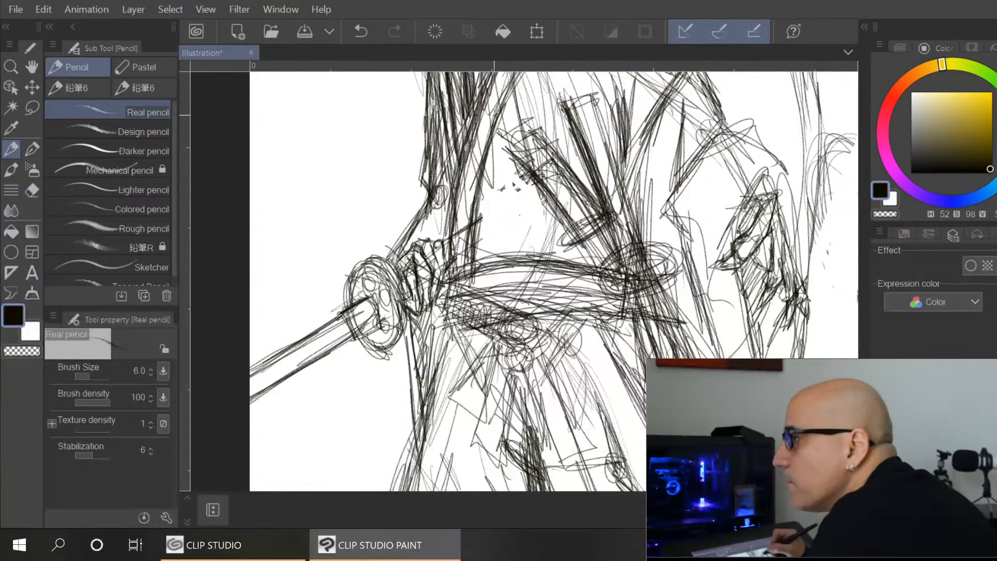
pyautogui.moveTo(592, 158)
pyautogui.mouseDown()
pyautogui.moveTo(629, 267)
pyautogui.moveTo(653, 262)
pyautogui.mouseUp()
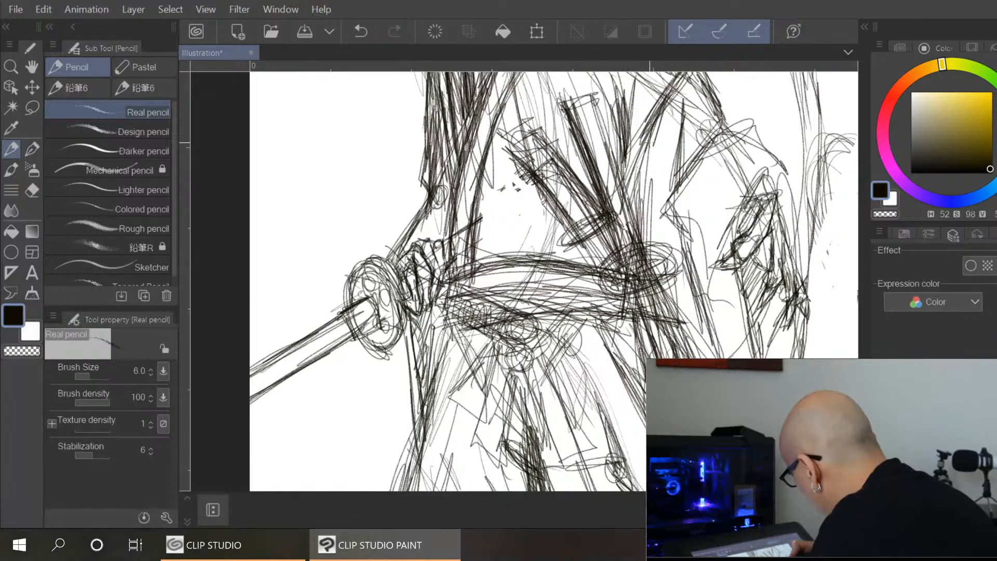
pyautogui.moveTo(617, 208); pyautogui.dragTo(638, 261)
pyautogui.moveTo(610, 188); pyautogui.dragTo(630, 243)
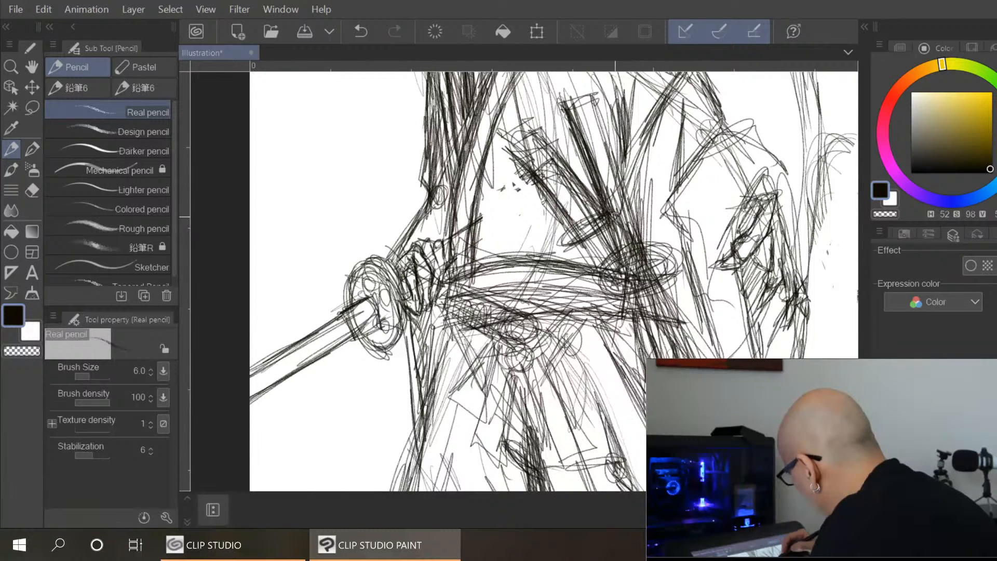
pyautogui.moveTo(583, 120)
pyautogui.mouseDown()
pyautogui.moveTo(633, 264)
pyautogui.moveTo(589, 112)
pyautogui.moveTo(606, 176)
pyautogui.mouseUp()
pyautogui.moveTo(558, 104)
pyautogui.mouseDown()
pyautogui.moveTo(592, 92)
pyautogui.moveTo(598, 101)
pyautogui.moveTo(596, 93)
pyautogui.mouseUp()
pyautogui.moveTo(615, 178); pyautogui.dragTo(639, 245)
pyautogui.moveTo(623, 192); pyautogui.dragTo(624, 276)
pyautogui.moveTo(616, 234); pyautogui.dragTo(638, 280)
pyautogui.moveTo(592, 140); pyautogui.dragTo(631, 265)
pyautogui.moveTo(586, 129); pyautogui.dragTo(623, 243)
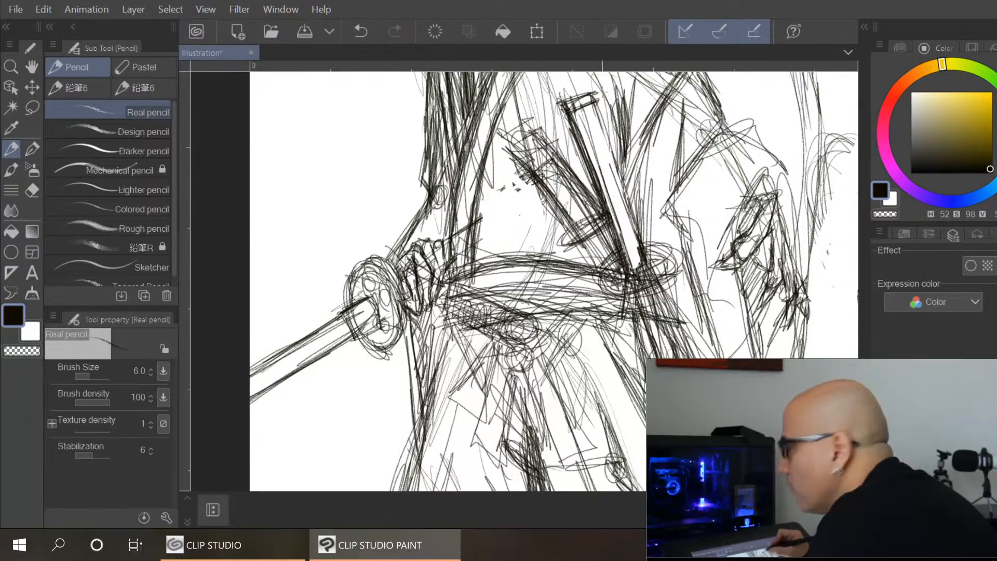
# Fill the second sword's hilt with crisscross wrapping, clear its oval guard at the belt and darken the hilt's base
pyautogui.moveTo(599, 114)
pyautogui.mouseDown()
pyautogui.moveTo(588, 128)
pyautogui.moveTo(601, 140)
pyautogui.moveTo(595, 131)
pyautogui.moveTo(598, 165)
pyautogui.moveTo(625, 196)
pyautogui.moveTo(643, 268)
pyautogui.mouseUp()
pyautogui.moveTo(575, 124)
pyautogui.mouseDown()
pyautogui.moveTo(596, 133)
pyautogui.moveTo(598, 106)
pyautogui.moveTo(602, 136)
pyautogui.moveTo(588, 148)
pyautogui.moveTo(606, 139)
pyautogui.moveTo(596, 160)
pyautogui.moveTo(613, 160)
pyautogui.moveTo(613, 195)
pyautogui.mouseUp()
pyautogui.moveTo(614, 161)
pyautogui.mouseDown()
pyautogui.moveTo(602, 198)
pyautogui.moveTo(618, 195)
pyautogui.moveTo(607, 210)
pyautogui.moveTo(616, 207)
pyautogui.mouseUp()
pyautogui.moveTo(618, 207)
pyautogui.mouseDown()
pyautogui.moveTo(607, 219)
pyautogui.moveTo(627, 259)
pyautogui.moveTo(629, 214)
pyautogui.mouseUp()
pyautogui.moveTo(640, 253)
pyautogui.mouseDown()
pyautogui.moveTo(613, 278)
pyautogui.moveTo(618, 266)
pyautogui.moveTo(625, 281)
pyautogui.mouseUp()
pyautogui.moveTo(668, 255)
pyautogui.mouseDown()
pyautogui.moveTo(640, 274)
pyautogui.moveTo(659, 253)
pyautogui.moveTo(612, 272)
pyautogui.moveTo(617, 281)
pyautogui.moveTo(615, 264)
pyautogui.moveTo(616, 279)
pyautogui.moveTo(655, 267)
pyautogui.mouseUp()
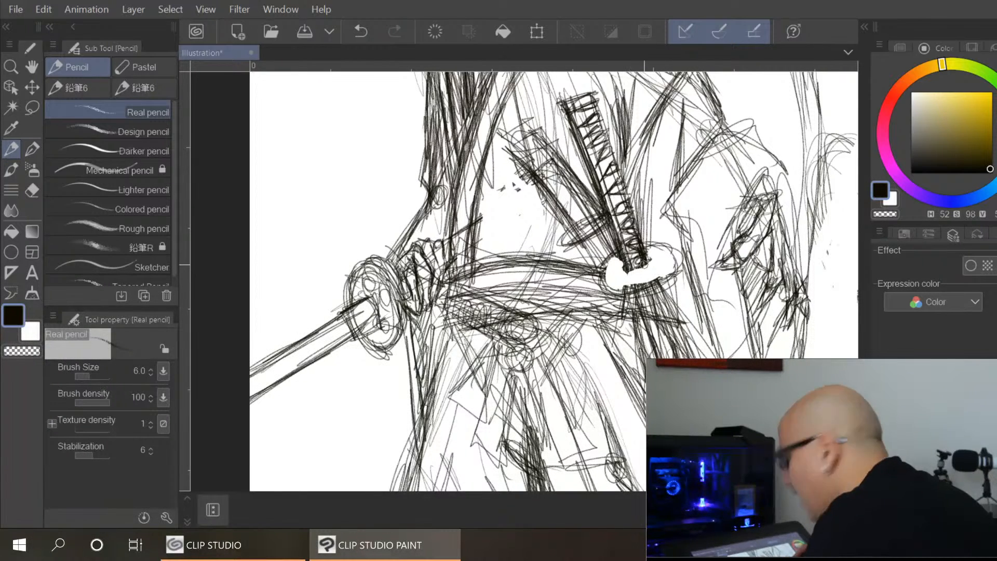
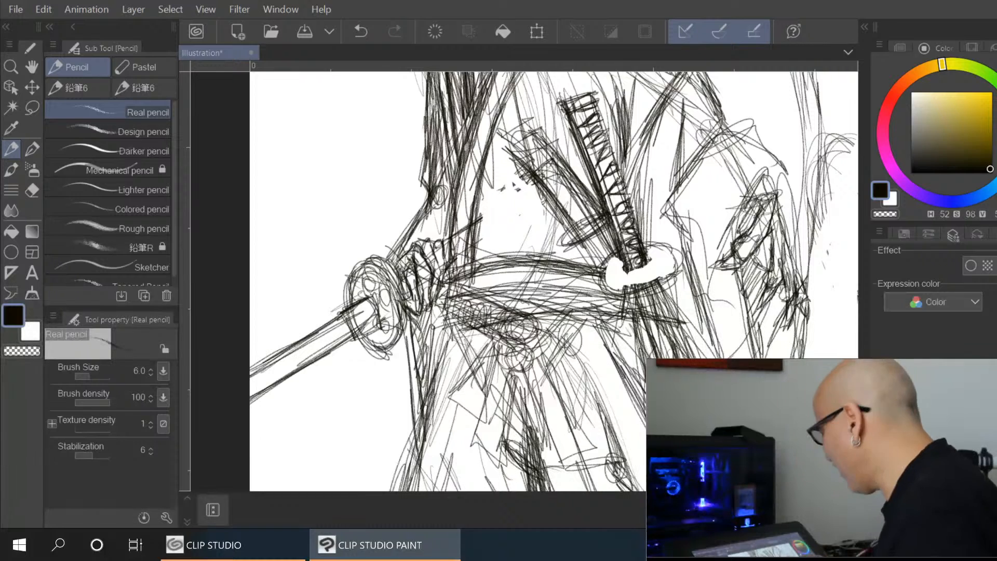
pyautogui.moveTo(610, 284)
pyautogui.mouseDown()
pyautogui.moveTo(671, 275)
pyautogui.moveTo(676, 258)
pyautogui.moveTo(663, 252)
pyautogui.moveTo(618, 264)
pyautogui.moveTo(669, 243)
pyautogui.moveTo(654, 264)
pyautogui.mouseUp()
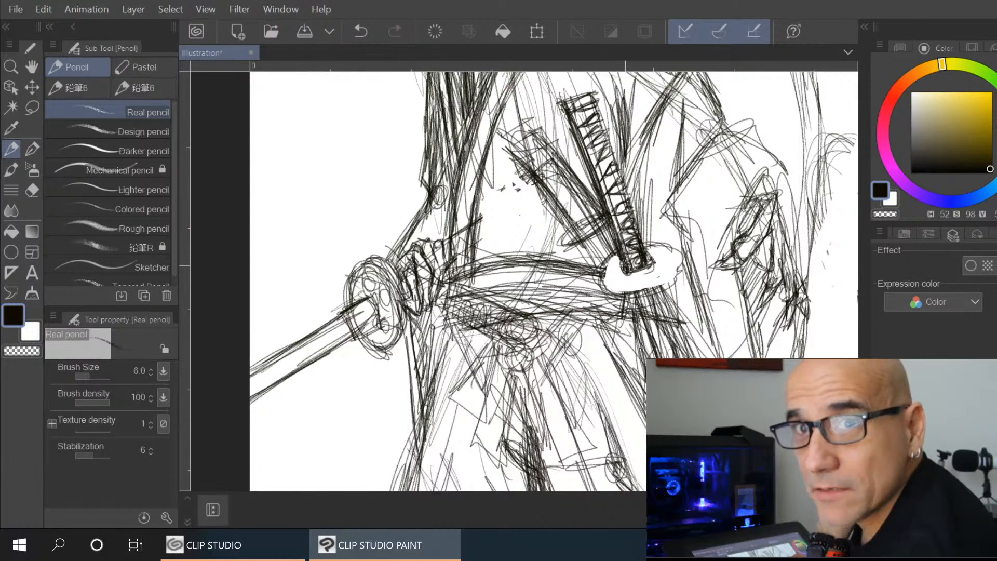
# Outline the second sword's oval guard with a double rim and add small cut-out details on both sides of the hilt
pyautogui.moveTo(605, 288)
pyautogui.mouseDown()
pyautogui.moveTo(678, 268)
pyautogui.moveTo(613, 290)
pyautogui.moveTo(670, 285)
pyautogui.moveTo(678, 273)
pyautogui.moveTo(662, 249)
pyautogui.moveTo(647, 254)
pyautogui.moveTo(683, 273)
pyautogui.mouseUp()
pyautogui.moveTo(603, 257)
pyautogui.mouseDown()
pyautogui.moveTo(631, 294)
pyautogui.moveTo(671, 277)
pyautogui.moveTo(607, 279)
pyautogui.moveTo(604, 289)
pyautogui.moveTo(659, 266)
pyautogui.mouseUp()
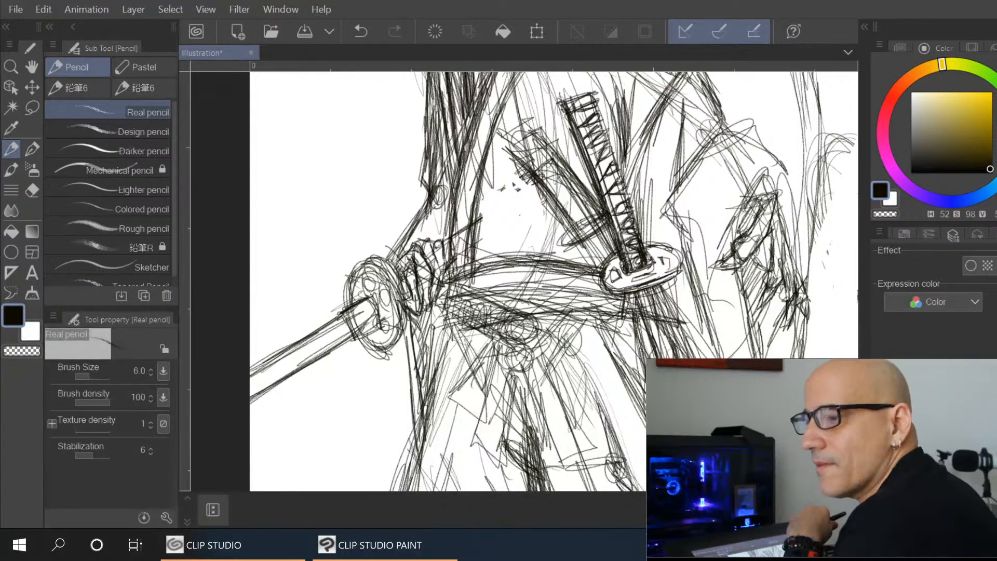
pyautogui.moveTo(659, 252); pyautogui.dragTo(683, 280)
pyautogui.moveTo(605, 270)
pyautogui.mouseDown()
pyautogui.moveTo(644, 291)
pyautogui.moveTo(675, 276)
pyautogui.moveTo(640, 280)
pyautogui.mouseUp()
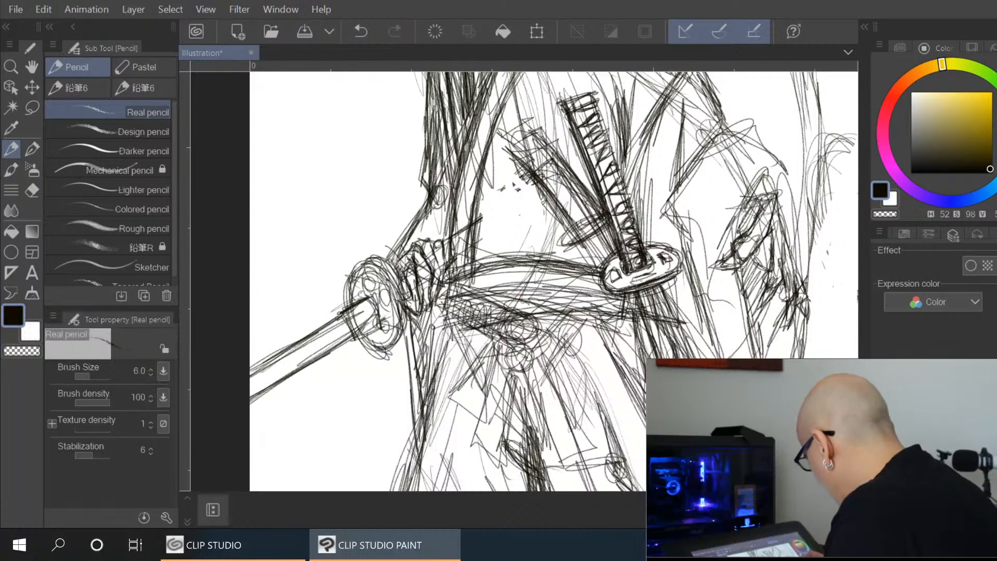
# Outline the end of the belt beneath the second sword's guard and clear the rough lines inside it
pyautogui.moveTo(627, 306); pyautogui.dragTo(677, 305)
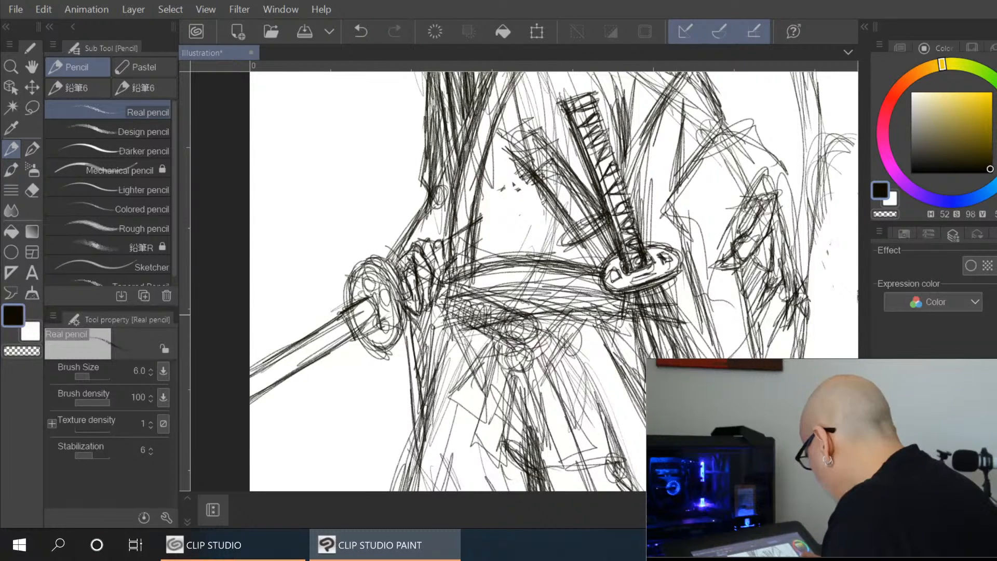
pyautogui.moveTo(566, 320); pyautogui.dragTo(678, 327)
pyautogui.moveTo(677, 305); pyautogui.dragTo(678, 327)
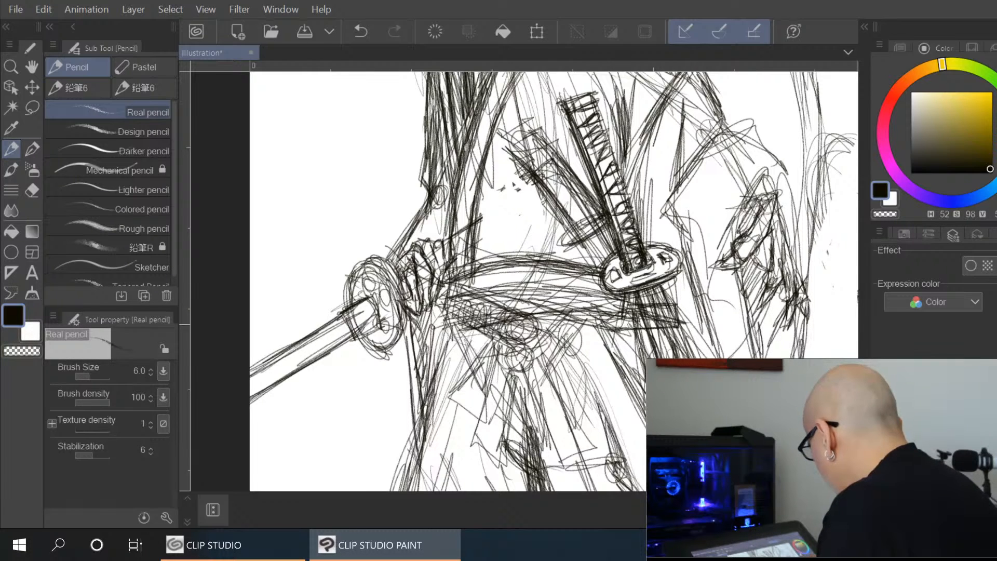
pyautogui.moveTo(613, 317)
pyautogui.mouseDown()
pyautogui.moveTo(670, 314)
pyautogui.moveTo(633, 309)
pyautogui.moveTo(667, 322)
pyautogui.moveTo(651, 315)
pyautogui.moveTo(685, 356)
pyautogui.mouseUp()
pyautogui.moveTo(675, 306); pyautogui.dragTo(688, 355)
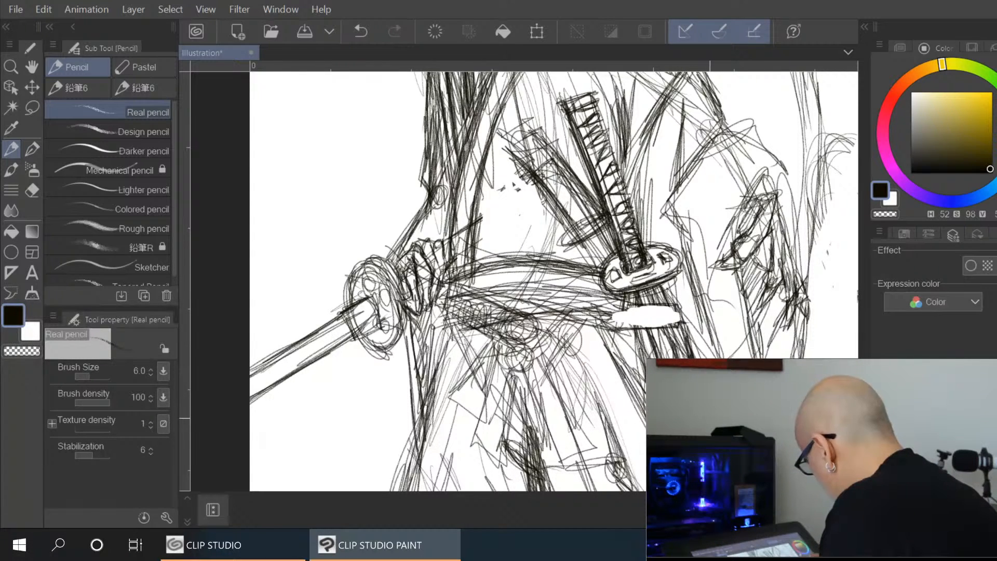
# Draw a rounded knot at the front of the belt with a clean interior and a long strap hanging from it
pyautogui.scroll(-4, 762, 413)
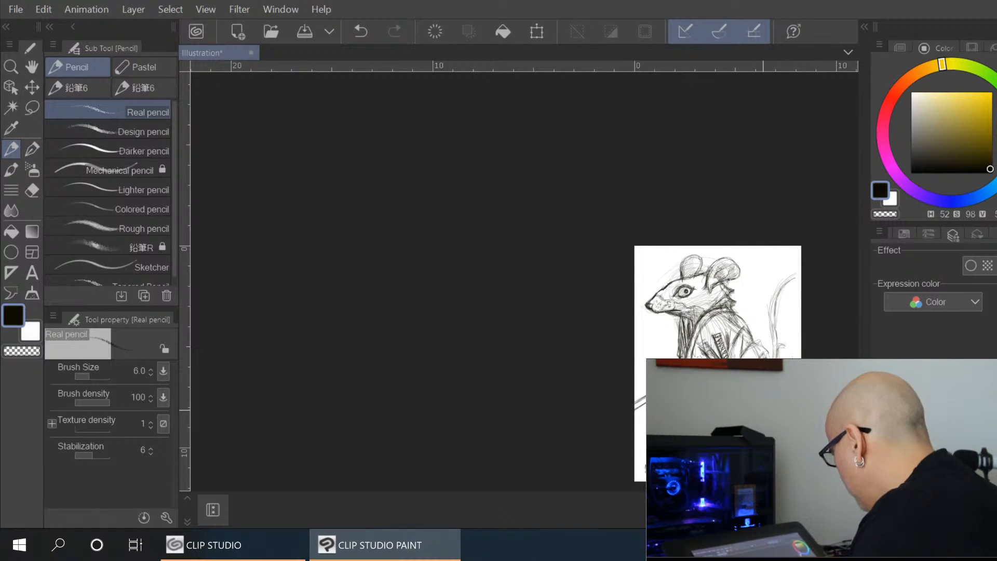
pyautogui.scroll(-2, 711, 412)
pyautogui.scroll(5, 654, 331)
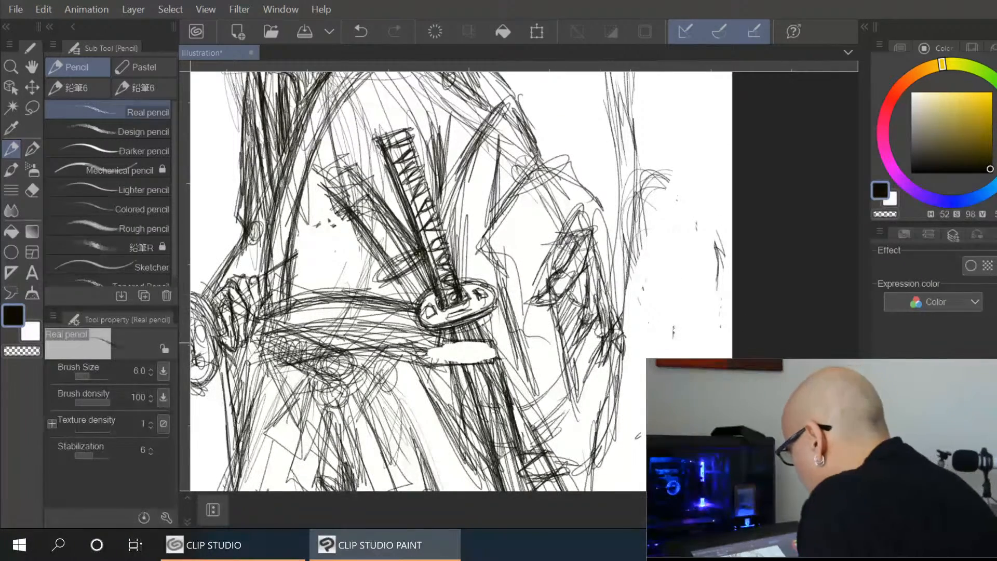
pyautogui.moveTo(264, 347); pyautogui.dragTo(307, 360)
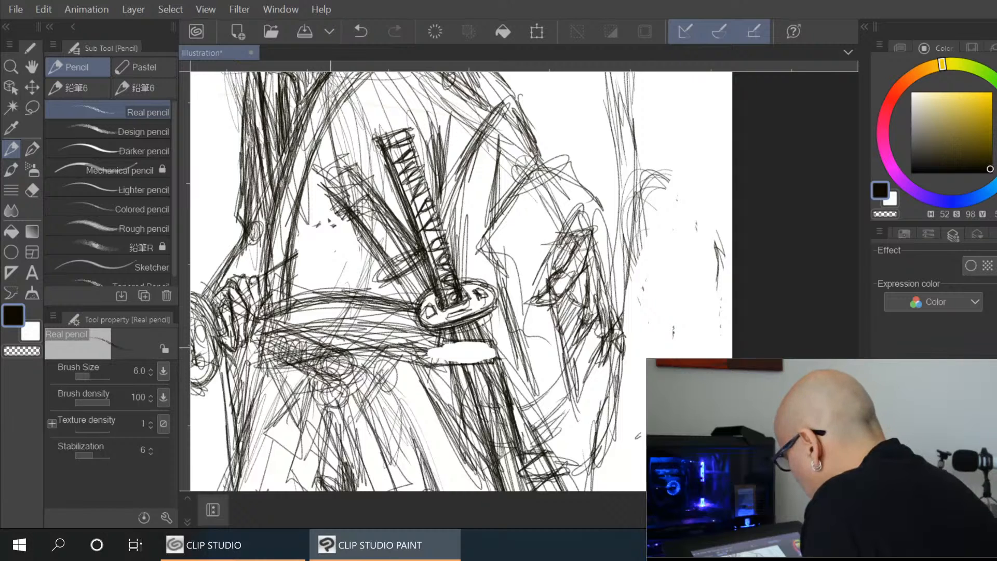
pyautogui.moveTo(345, 344)
pyautogui.mouseDown()
pyautogui.moveTo(326, 401)
pyautogui.moveTo(358, 379)
pyautogui.mouseUp()
pyautogui.moveTo(332, 336)
pyautogui.mouseDown()
pyautogui.moveTo(318, 372)
pyautogui.moveTo(354, 370)
pyautogui.moveTo(352, 337)
pyautogui.moveTo(334, 342)
pyautogui.moveTo(349, 372)
pyautogui.moveTo(327, 348)
pyautogui.moveTo(358, 371)
pyautogui.moveTo(346, 434)
pyautogui.moveTo(357, 458)
pyautogui.mouseUp()
pyautogui.moveTo(356, 378); pyautogui.dragTo(392, 463)
pyautogui.moveTo(340, 407); pyautogui.dragTo(359, 467)
pyautogui.moveTo(356, 385)
pyautogui.mouseDown()
pyautogui.moveTo(380, 450)
pyautogui.moveTo(371, 415)
pyautogui.mouseUp()
pyautogui.moveTo(337, 383); pyautogui.dragTo(370, 482)
pyautogui.moveTo(344, 385); pyautogui.dragTo(365, 479)
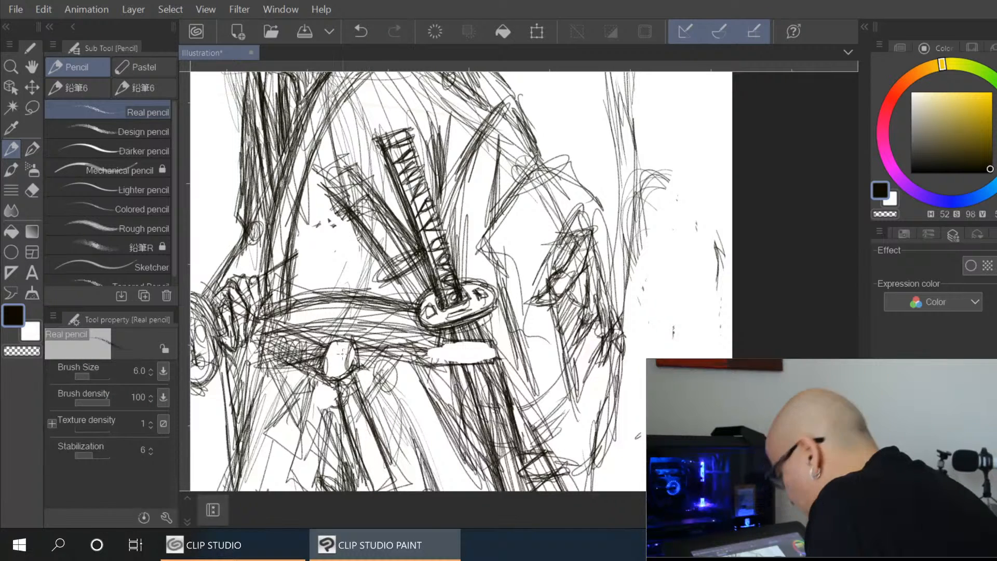
# Add a small loop beneath the belt knot and a second strap flaring down from it
pyautogui.moveTo(327, 381)
pyautogui.mouseDown()
pyautogui.moveTo(311, 405)
pyautogui.moveTo(340, 407)
pyautogui.moveTo(333, 384)
pyautogui.moveTo(285, 483)
pyautogui.mouseUp()
pyautogui.moveTo(327, 410); pyautogui.dragTo(314, 488)
pyautogui.moveTo(329, 440); pyautogui.dragTo(322, 490)
pyautogui.moveTo(332, 409); pyautogui.dragTo(350, 489)
pyautogui.moveTo(310, 410)
pyautogui.mouseDown()
pyautogui.moveTo(291, 470)
pyautogui.moveTo(302, 434)
pyautogui.mouseUp()
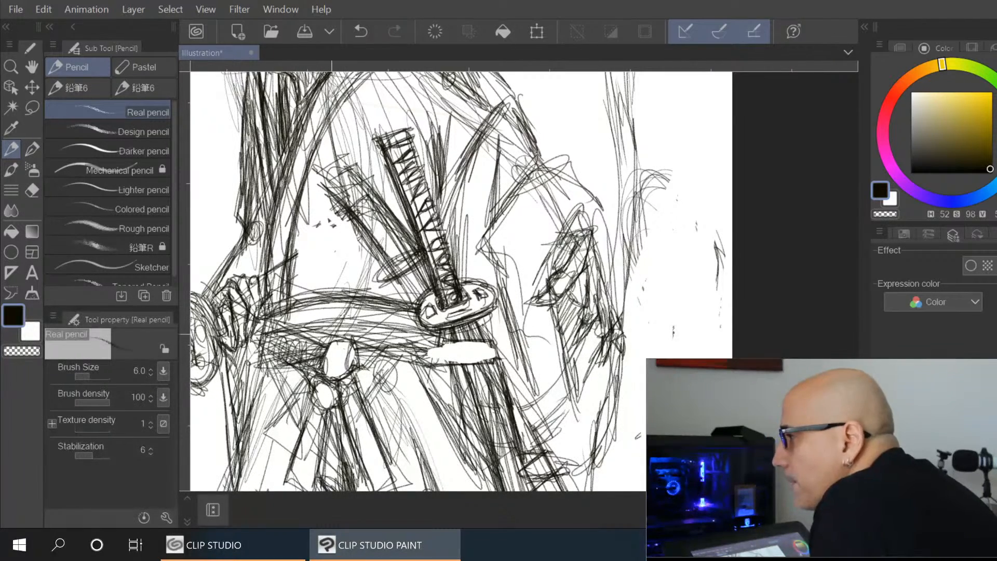
# Draw a diagonal strap running from the belt knot up to the second sword's guard and tie it into the lower loop
pyautogui.moveTo(359, 346); pyautogui.dragTo(412, 321)
pyautogui.moveTo(361, 345); pyautogui.dragTo(417, 314)
pyautogui.moveTo(358, 365); pyautogui.dragTo(423, 329)
pyautogui.moveTo(364, 366); pyautogui.dragTo(431, 328)
pyautogui.moveTo(356, 374)
pyautogui.mouseDown()
pyautogui.moveTo(394, 349)
pyautogui.moveTo(368, 352)
pyautogui.moveTo(408, 330)
pyautogui.moveTo(388, 335)
pyautogui.moveTo(386, 354)
pyautogui.moveTo(356, 374)
pyautogui.moveTo(429, 344)
pyautogui.moveTo(392, 359)
pyautogui.moveTo(361, 398)
pyautogui.moveTo(335, 401)
pyautogui.mouseUp()
pyautogui.moveTo(328, 386)
pyautogui.mouseDown()
pyautogui.moveTo(319, 389)
pyautogui.moveTo(326, 407)
pyautogui.moveTo(318, 383)
pyautogui.moveTo(333, 346)
pyautogui.moveTo(340, 383)
pyautogui.mouseUp()
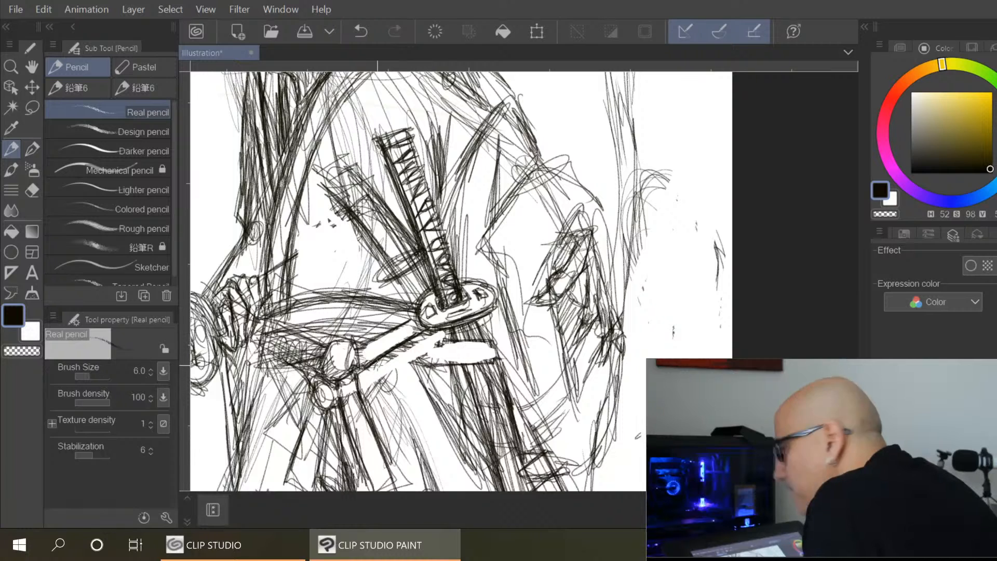
# Darken the underside of the diagonal strap, the shadow beside the belt end and the area behind the sword guard
pyautogui.moveTo(363, 385)
pyautogui.mouseDown()
pyautogui.moveTo(431, 336)
pyautogui.moveTo(354, 394)
pyautogui.mouseUp()
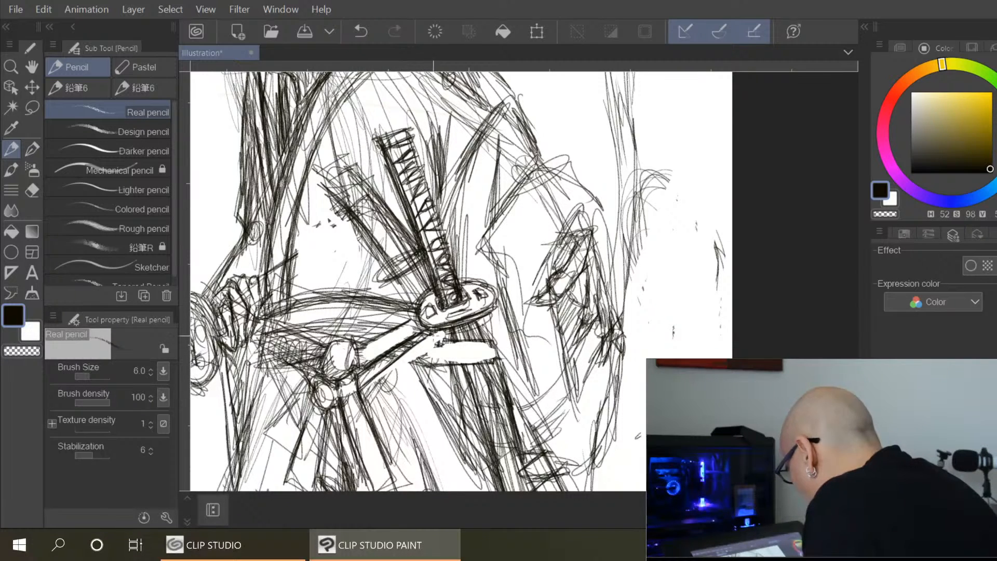
pyautogui.moveTo(405, 361)
pyautogui.mouseDown()
pyautogui.moveTo(458, 341)
pyautogui.moveTo(389, 366)
pyautogui.mouseUp()
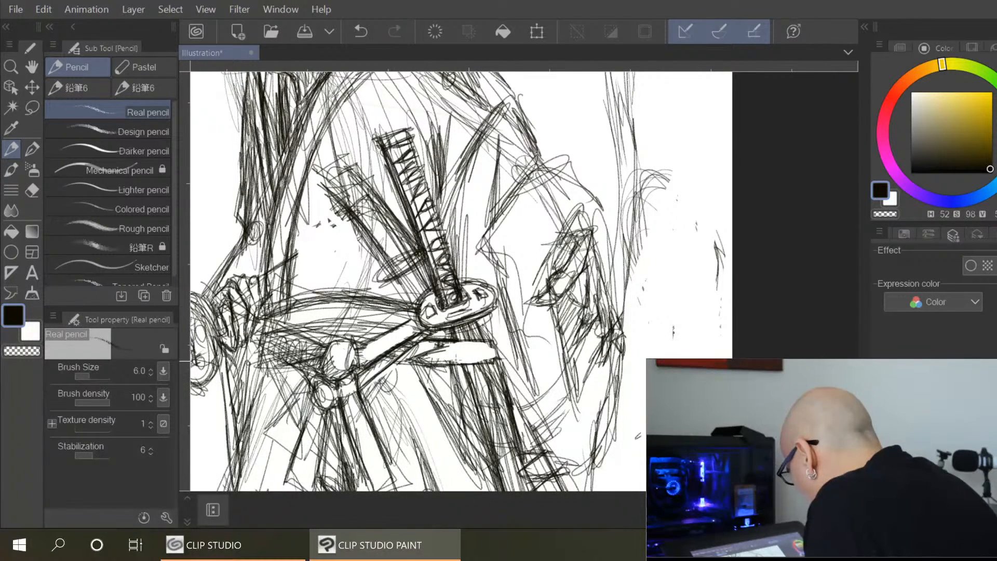
pyautogui.moveTo(434, 339)
pyautogui.mouseDown()
pyautogui.moveTo(404, 361)
pyautogui.moveTo(411, 366)
pyautogui.mouseUp()
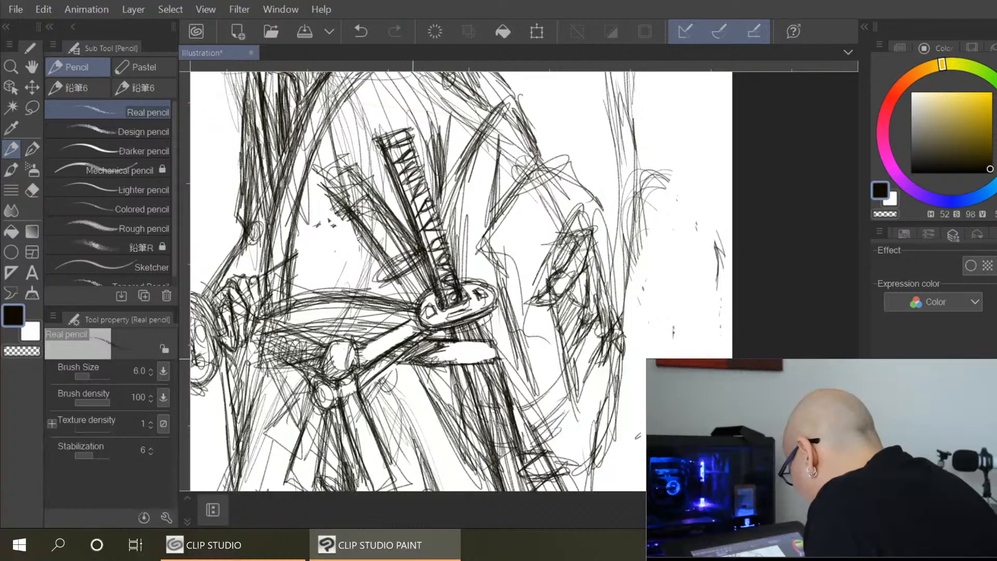
pyautogui.moveTo(398, 280); pyautogui.dragTo(415, 302)
pyautogui.moveTo(405, 283); pyautogui.dragTo(420, 303)
pyautogui.moveTo(417, 267); pyautogui.dragTo(435, 290)
pyautogui.moveTo(422, 264); pyautogui.dragTo(433, 288)
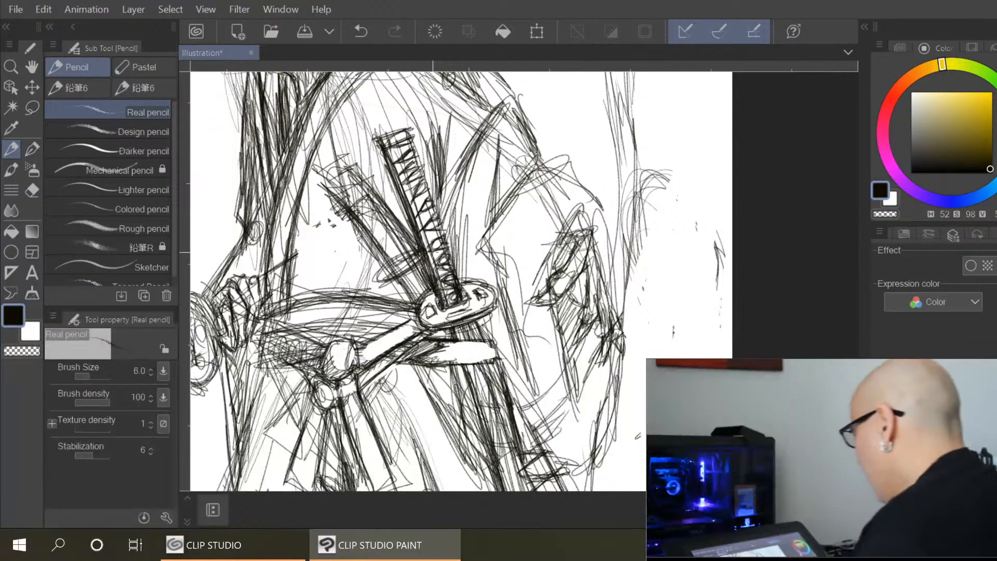
# Outline the end and both sides of the shorter sword's hilt beside the wrapped hilt
pyautogui.hotkey('ctrl', '0')
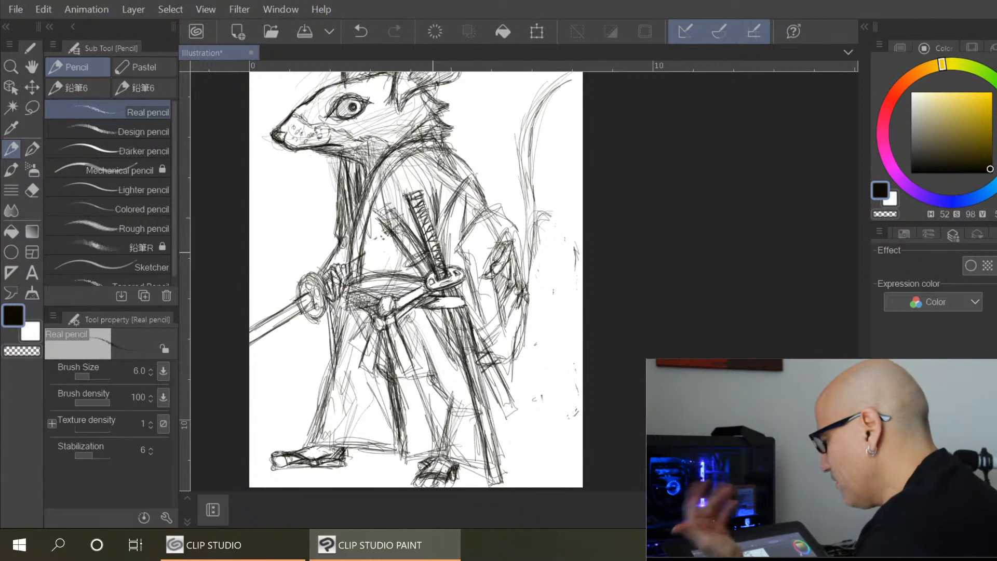
pyautogui.scroll(3, 499, 241)
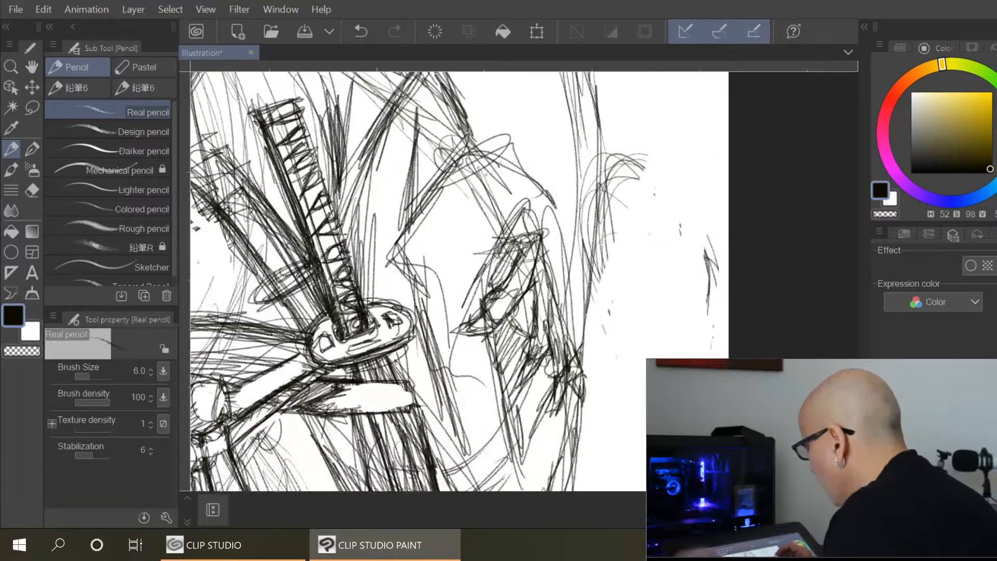
pyautogui.scroll(-3, 498, 241)
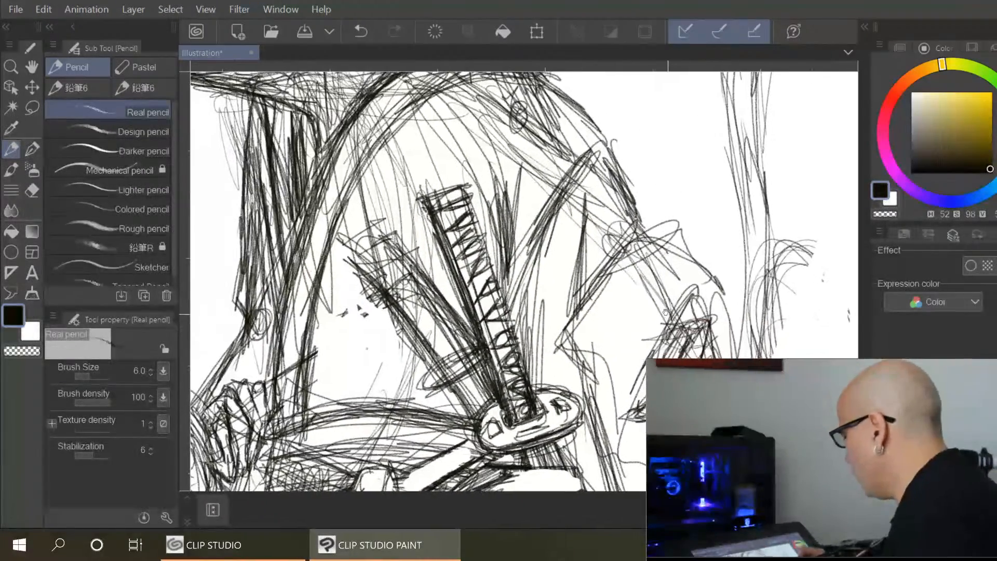
pyautogui.moveTo(339, 235)
pyautogui.mouseDown()
pyautogui.moveTo(369, 263)
pyautogui.moveTo(377, 213)
pyautogui.moveTo(418, 262)
pyautogui.moveTo(384, 284)
pyautogui.moveTo(442, 369)
pyautogui.mouseUp()
pyautogui.moveTo(401, 251); pyautogui.dragTo(473, 356)
pyautogui.moveTo(445, 323)
pyautogui.mouseDown()
pyautogui.moveTo(477, 381)
pyautogui.moveTo(432, 372)
pyautogui.moveTo(468, 382)
pyautogui.moveTo(487, 368)
pyautogui.moveTo(436, 390)
pyautogui.moveTo(463, 398)
pyautogui.mouseUp()
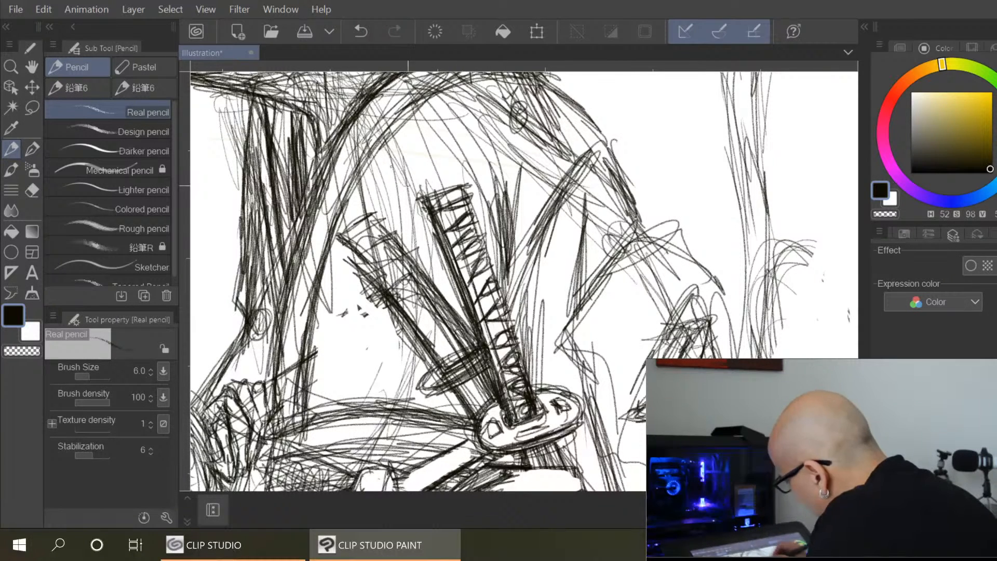
# Reinforce both long edges of the shorter sword's hilt down to its guard with dark, straight strokes
pyautogui.moveTo(348, 242); pyautogui.dragTo(439, 357)
pyautogui.moveTo(373, 220); pyautogui.dragTo(458, 331)
pyautogui.moveTo(404, 256); pyautogui.dragTo(472, 350)
pyautogui.moveTo(350, 253); pyautogui.dragTo(408, 332)
pyautogui.moveTo(370, 287); pyautogui.dragTo(426, 362)
pyautogui.moveTo(364, 261); pyautogui.dragTo(439, 362)
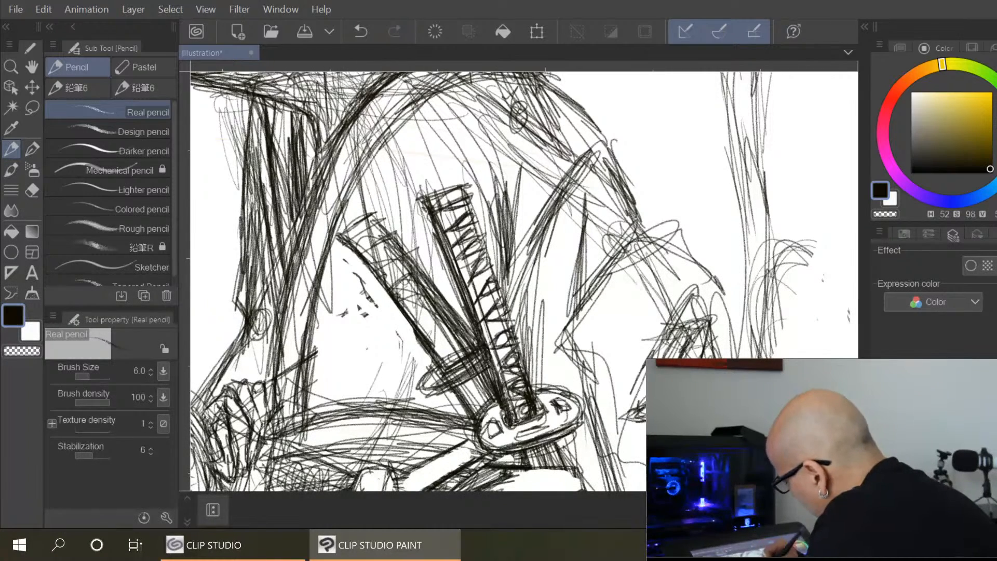
pyautogui.moveTo(397, 217); pyautogui.dragTo(465, 325)
pyautogui.moveTo(446, 249); pyautogui.dragTo(473, 327)
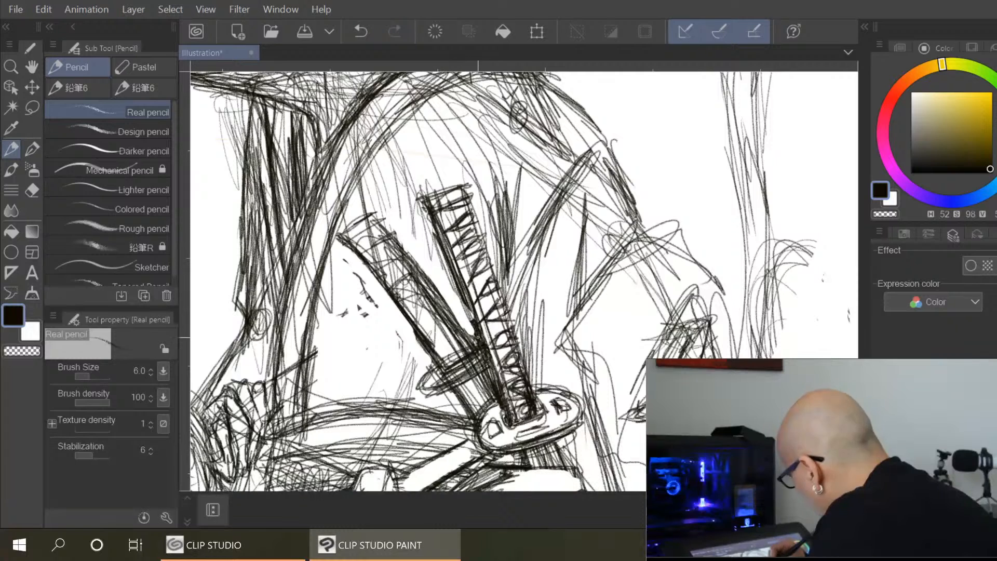
pyautogui.moveTo(457, 286); pyautogui.dragTo(478, 336)
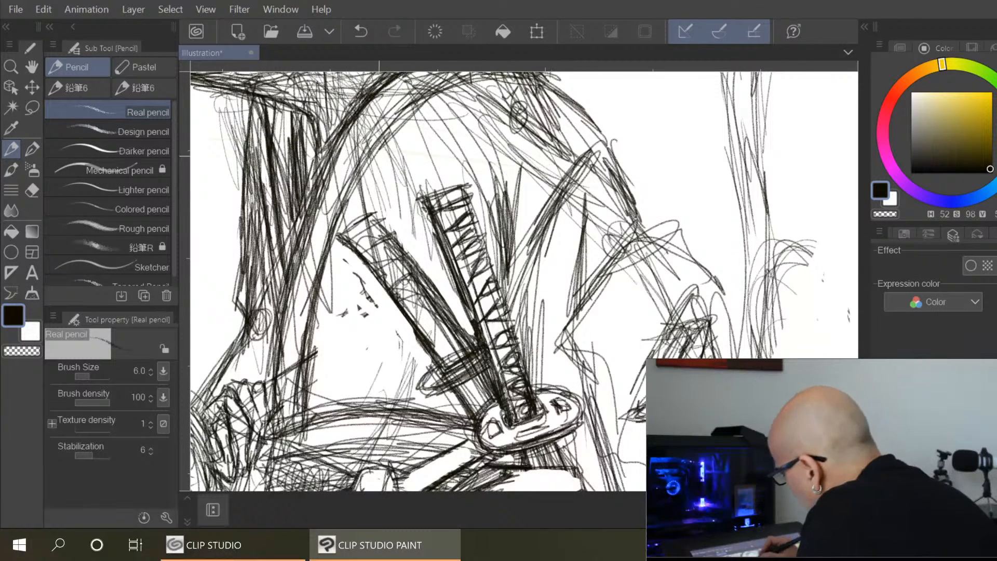
# Add cross bands along the shorter sword's hilt, darken its small guard and define the section below it
pyautogui.moveTo(343, 246)
pyautogui.mouseDown()
pyautogui.moveTo(382, 220)
pyautogui.moveTo(349, 228)
pyautogui.moveTo(388, 222)
pyautogui.mouseUp()
pyautogui.moveTo(364, 271); pyautogui.dragTo(402, 253)
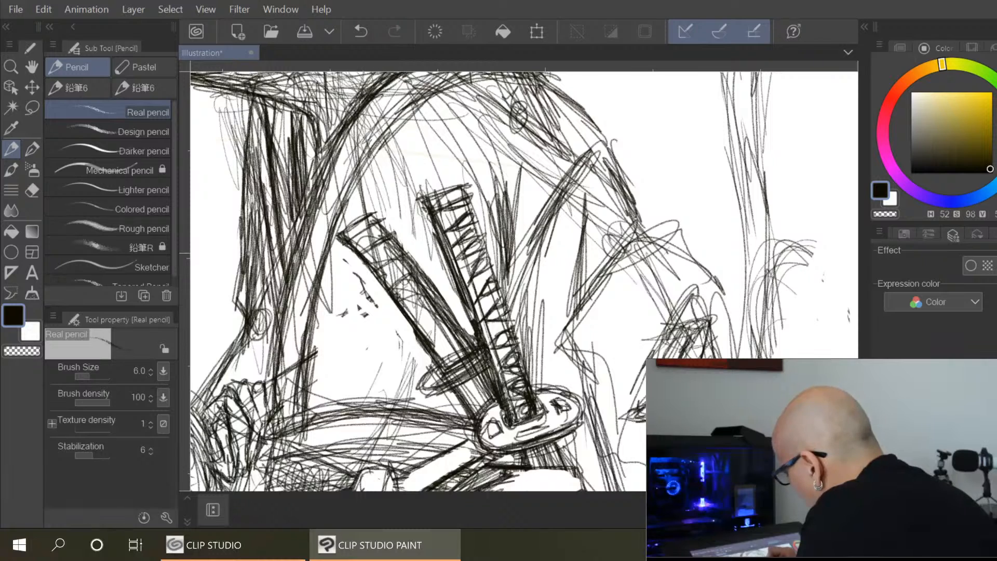
pyautogui.moveTo(388, 294); pyautogui.dragTo(410, 277)
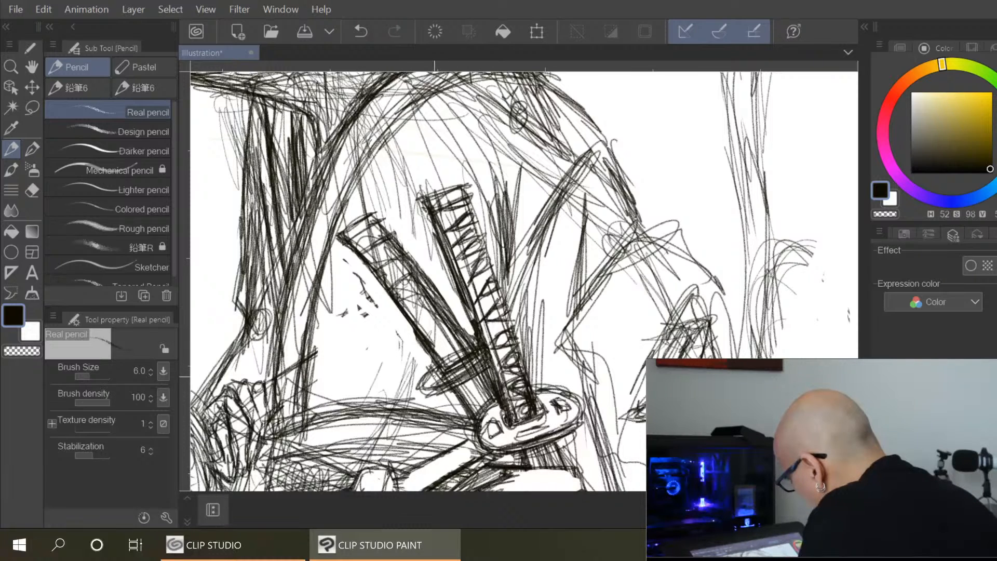
pyautogui.moveTo(448, 381); pyautogui.dragTo(485, 367)
pyautogui.moveTo(462, 399); pyautogui.dragTo(484, 433)
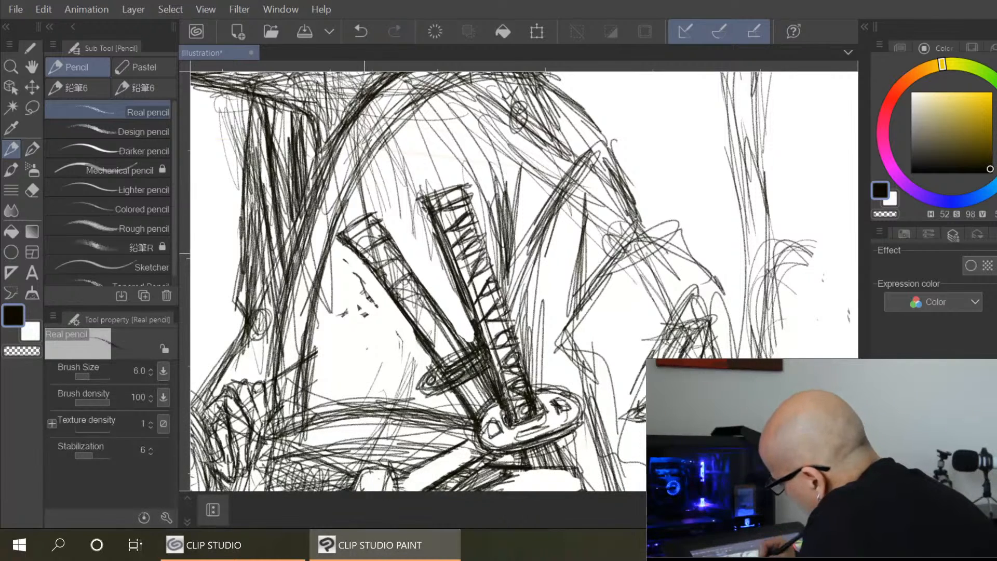
# Fill the shorter sword's hilt with dense crisscross wrapping and darken its outer edge and the section beneath its guard
pyautogui.moveTo(349, 231); pyautogui.dragTo(386, 285)
pyautogui.moveTo(350, 237)
pyautogui.mouseDown()
pyautogui.moveTo(366, 265)
pyautogui.moveTo(347, 234)
pyautogui.moveTo(364, 218)
pyautogui.moveTo(454, 335)
pyautogui.mouseUp()
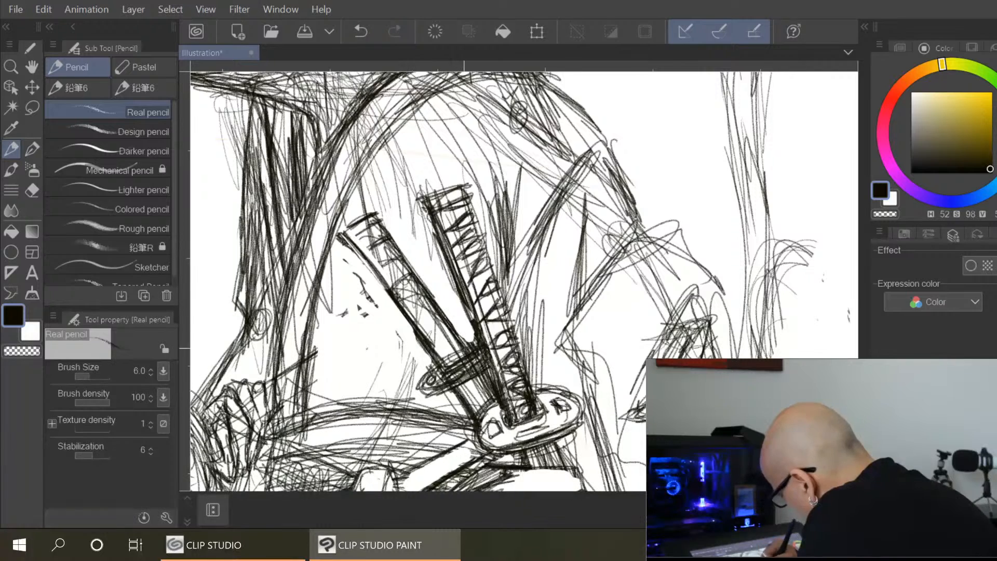
pyautogui.moveTo(364, 238)
pyautogui.mouseDown()
pyautogui.moveTo(382, 235)
pyautogui.moveTo(461, 356)
pyautogui.mouseUp()
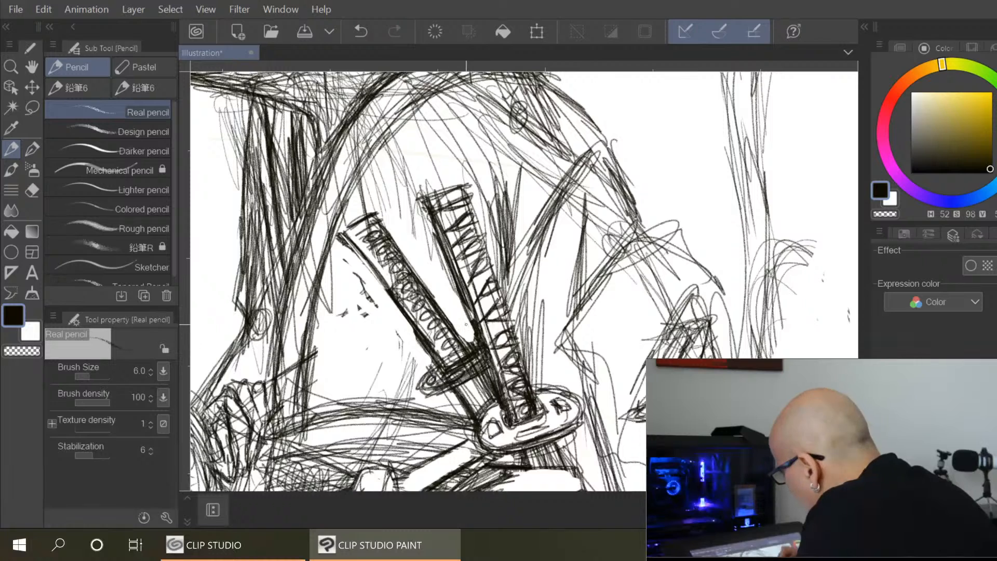
pyautogui.moveTo(356, 239); pyautogui.dragTo(380, 237)
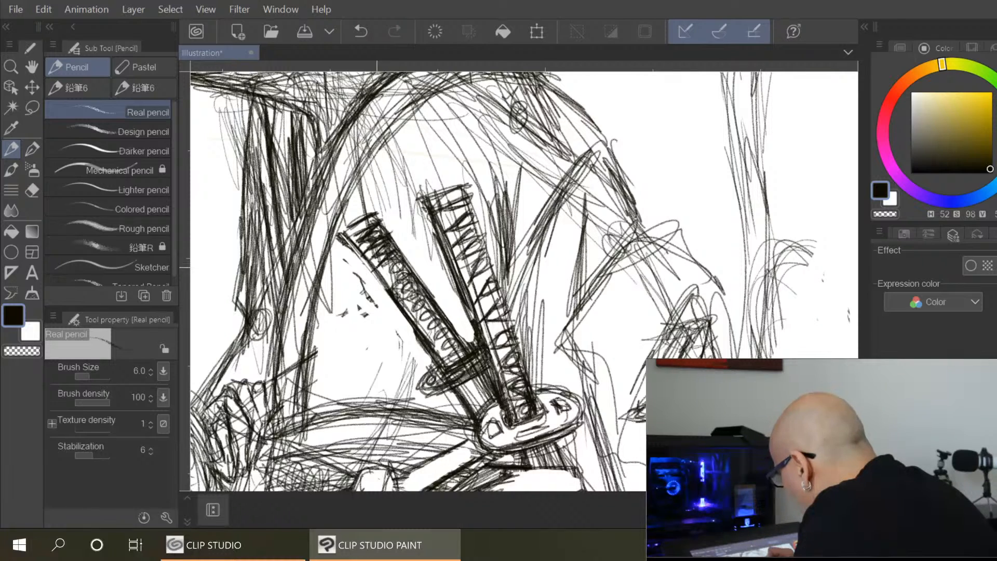
pyautogui.moveTo(398, 259)
pyautogui.mouseDown()
pyautogui.moveTo(388, 275)
pyautogui.moveTo(413, 307)
pyautogui.moveTo(408, 316)
pyautogui.mouseUp()
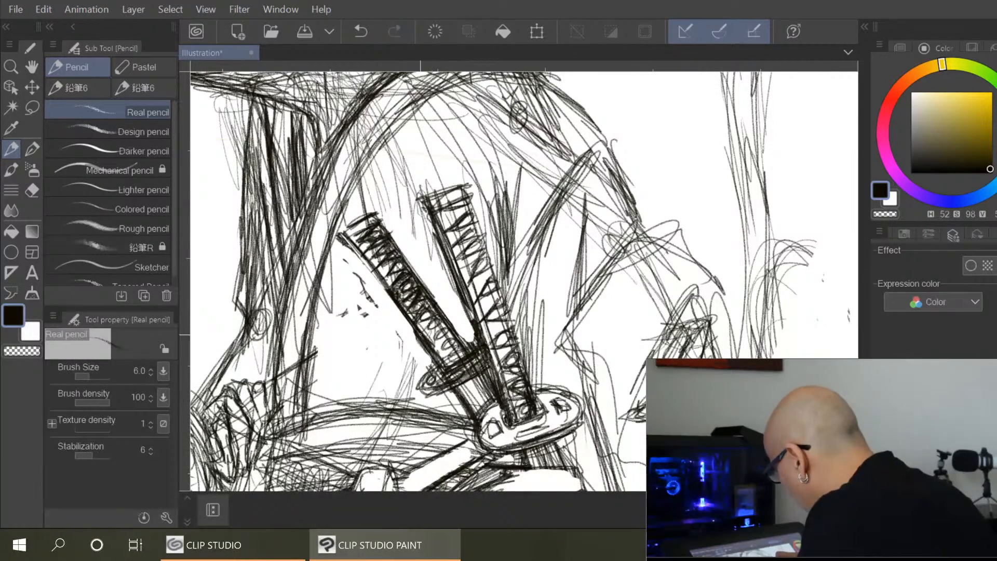
pyautogui.moveTo(434, 339); pyautogui.dragTo(443, 325)
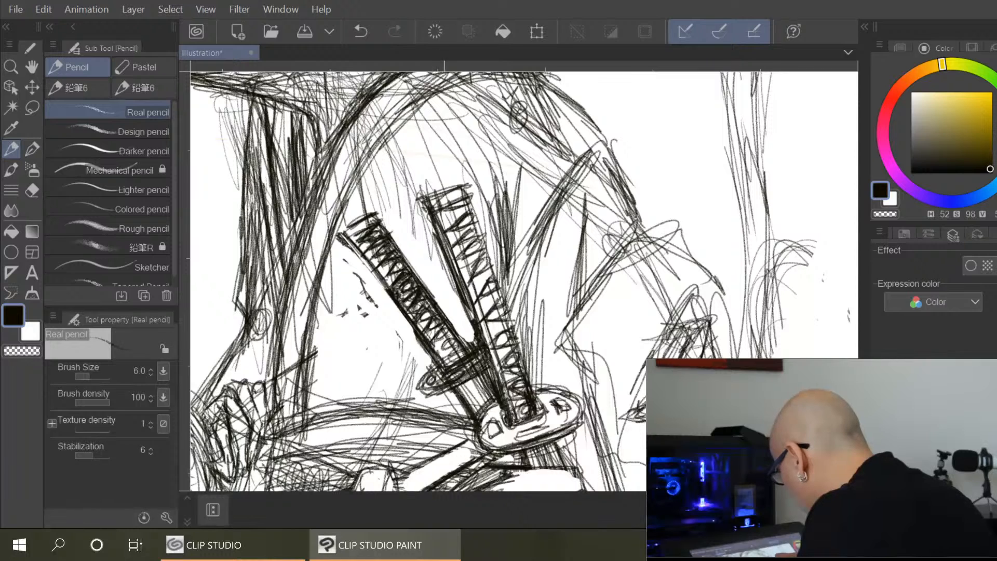
pyautogui.moveTo(345, 230); pyautogui.dragTo(388, 289)
pyautogui.moveTo(457, 408)
pyautogui.mouseDown()
pyautogui.moveTo(471, 384)
pyautogui.moveTo(488, 402)
pyautogui.moveTo(475, 396)
pyautogui.moveTo(474, 407)
pyautogui.mouseUp()
pyautogui.moveTo(468, 390); pyautogui.dragTo(486, 408)
# Darken the rear sleeve's upper contour from the elbow and define the cuff and folds around the rear hand
pyautogui.scroll(-1, 720, 421)
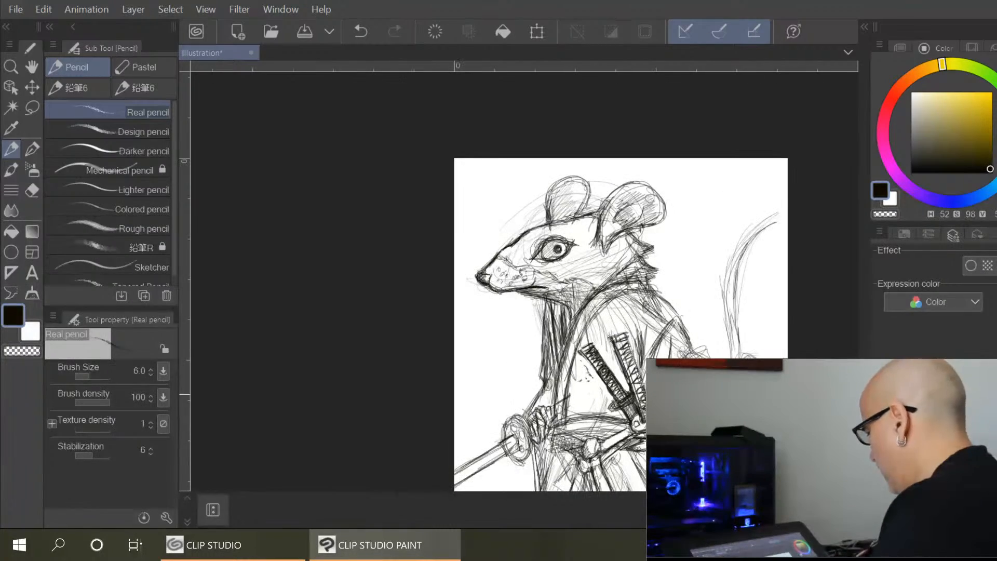
pyautogui.moveTo(770, 425); pyautogui.dragTo(682, 235)
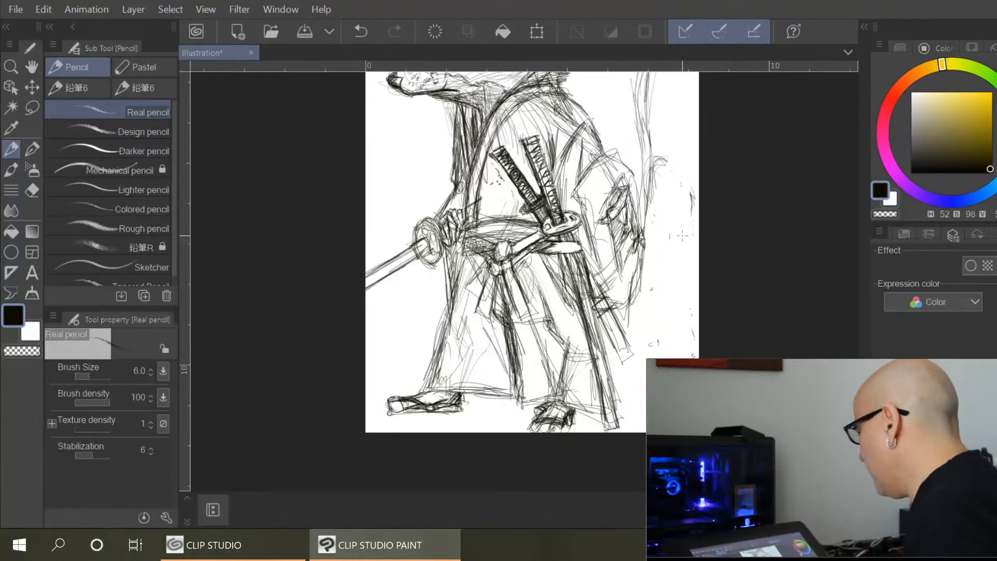
pyautogui.moveTo(664, 271); pyautogui.dragTo(669, 346)
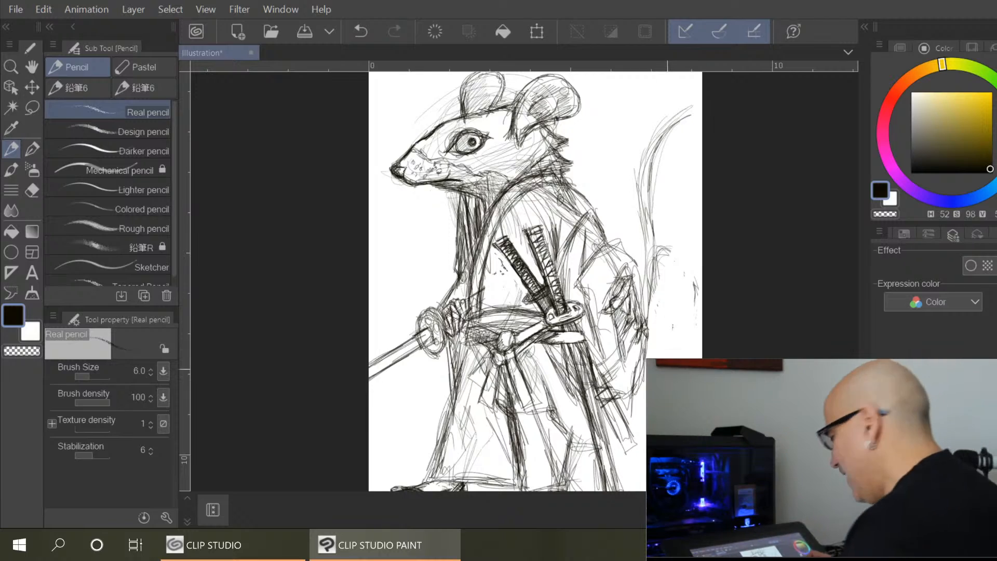
pyautogui.scroll(4, 668, 347)
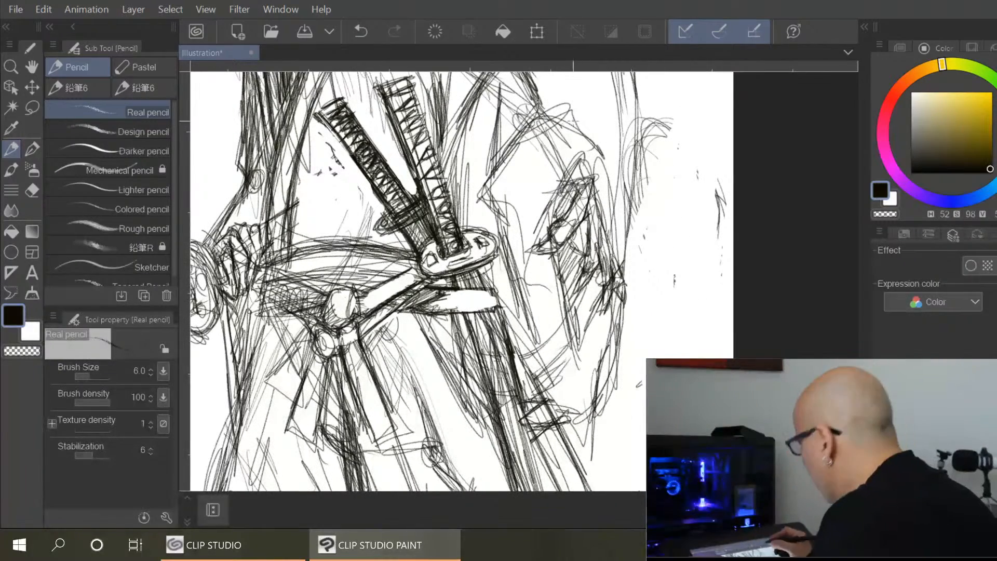
pyautogui.moveTo(503, 161); pyautogui.dragTo(548, 114)
pyautogui.moveTo(512, 148)
pyautogui.mouseDown()
pyautogui.moveTo(576, 107)
pyautogui.moveTo(582, 134)
pyautogui.moveTo(592, 131)
pyautogui.moveTo(605, 150)
pyautogui.moveTo(595, 156)
pyautogui.moveTo(623, 287)
pyautogui.mouseUp()
pyautogui.moveTo(583, 155); pyautogui.dragTo(574, 175)
pyautogui.moveTo(576, 168); pyautogui.dragTo(554, 213)
pyautogui.moveTo(569, 185)
pyautogui.mouseDown()
pyautogui.moveTo(557, 206)
pyautogui.moveTo(593, 179)
pyautogui.mouseUp()
pyautogui.moveTo(577, 183)
pyautogui.mouseDown()
pyautogui.moveTo(598, 177)
pyautogui.moveTo(585, 223)
pyautogui.moveTo(566, 243)
pyautogui.moveTo(587, 255)
pyautogui.mouseUp()
pyautogui.moveTo(589, 217); pyautogui.dragTo(589, 264)
pyautogui.moveTo(602, 205); pyautogui.dragTo(602, 292)
# Bring the rear sleeve's hanging edge down to a dark point and shade the folds inside its opening
pyautogui.moveTo(581, 159)
pyautogui.mouseDown()
pyautogui.moveTo(573, 186)
pyautogui.moveTo(582, 183)
pyautogui.moveTo(551, 226)
pyautogui.moveTo(565, 298)
pyautogui.mouseUp()
pyautogui.moveTo(580, 265)
pyautogui.mouseDown()
pyautogui.moveTo(567, 314)
pyautogui.moveTo(584, 307)
pyautogui.moveTo(575, 337)
pyautogui.mouseUp()
pyautogui.moveTo(585, 250); pyautogui.dragTo(566, 267)
pyautogui.moveTo(575, 248); pyautogui.dragTo(567, 266)
pyautogui.moveTo(580, 255)
pyautogui.mouseDown()
pyautogui.moveTo(566, 270)
pyautogui.moveTo(566, 255)
pyautogui.mouseUp()
pyautogui.moveTo(573, 268); pyautogui.dragTo(567, 326)
pyautogui.moveTo(581, 292); pyautogui.dragTo(575, 347)
pyautogui.moveTo(591, 283); pyautogui.dragTo(576, 350)
pyautogui.moveTo(565, 299); pyautogui.dragTo(575, 344)
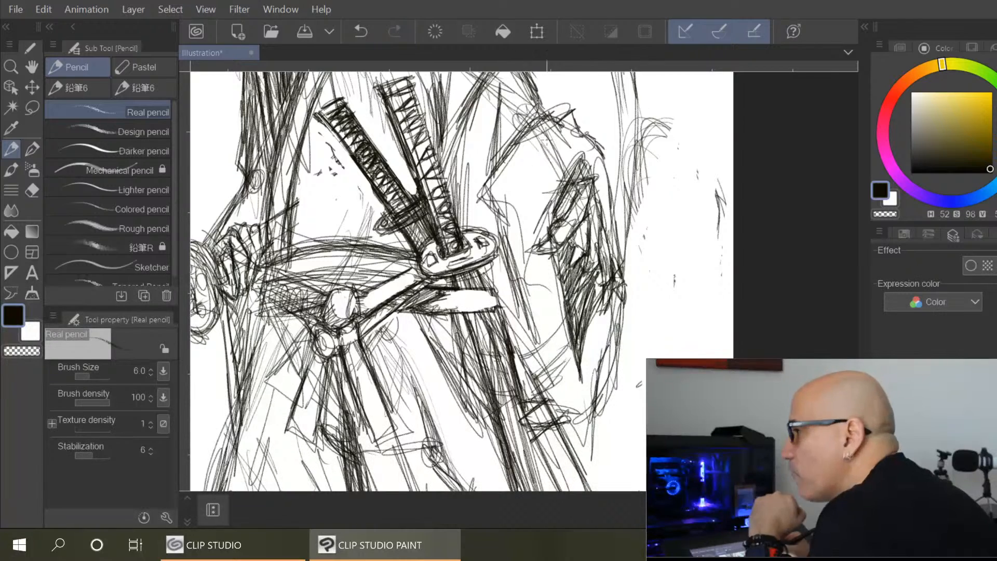
# Darken the folds of the rear sleeve between the elbow and the rear hand with tapering vertical strokes
pyautogui.moveTo(554, 262)
pyautogui.mouseDown()
pyautogui.moveTo(562, 297)
pyautogui.moveTo(557, 264)
pyautogui.mouseUp()
pyautogui.moveTo(514, 144)
pyautogui.mouseDown()
pyautogui.moveTo(484, 188)
pyautogui.moveTo(512, 268)
pyautogui.mouseUp()
pyautogui.moveTo(536, 169)
pyautogui.mouseDown()
pyautogui.moveTo(535, 150)
pyautogui.moveTo(537, 208)
pyautogui.moveTo(529, 177)
pyautogui.moveTo(517, 246)
pyautogui.mouseUp()
pyautogui.moveTo(540, 208); pyautogui.dragTo(514, 268)
pyautogui.moveTo(543, 226); pyautogui.dragTo(518, 288)
pyautogui.moveTo(540, 252); pyautogui.dragTo(527, 354)
pyautogui.moveTo(539, 193); pyautogui.dragTo(535, 239)
pyautogui.moveTo(536, 154); pyautogui.dragTo(537, 233)
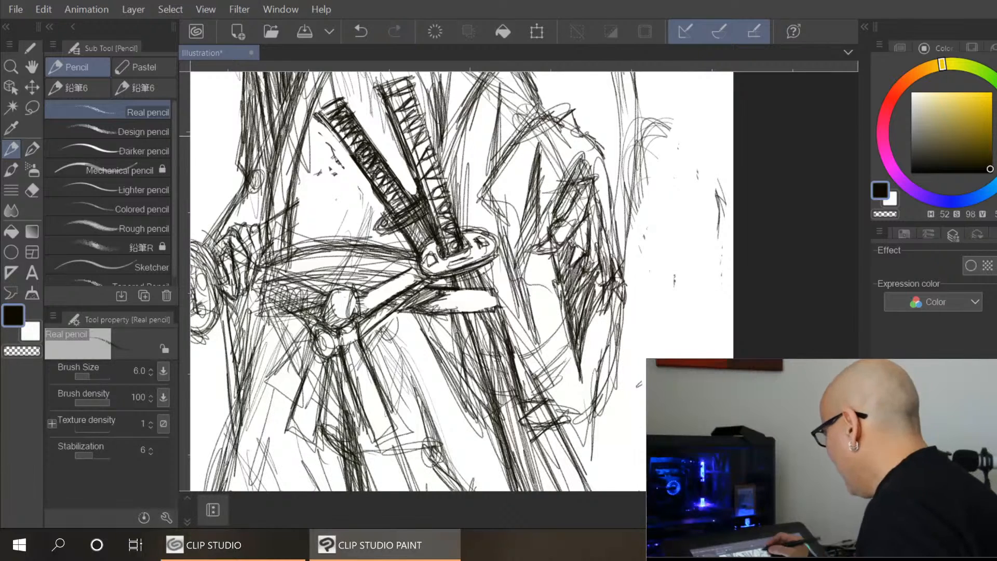
# Darken the rear sleeve's upper contour near the elbow and add sharp creases on the upper arm above it
pyautogui.moveTo(533, 127); pyautogui.dragTo(483, 189)
pyautogui.moveTo(512, 152); pyautogui.dragTo(488, 185)
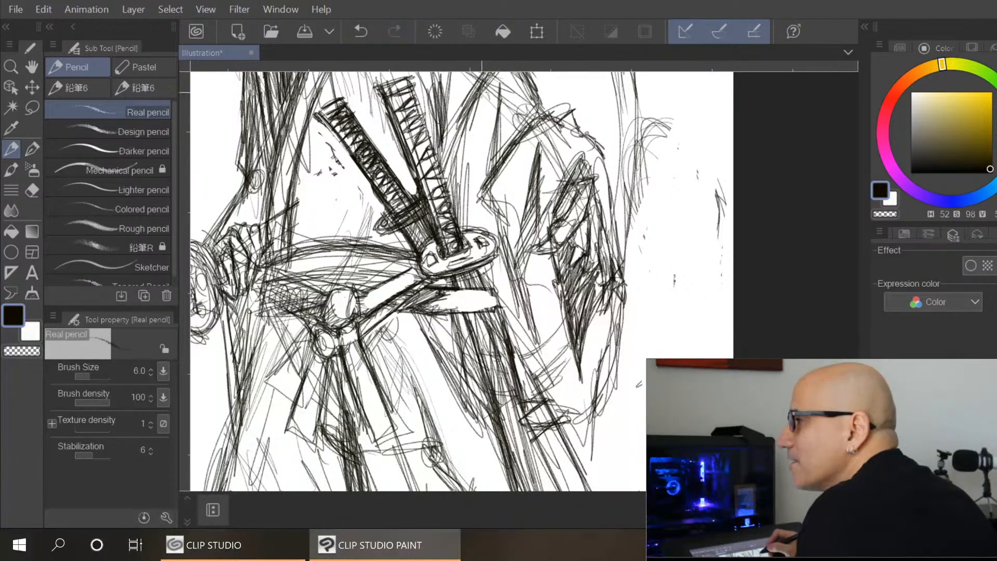
pyautogui.moveTo(501, 111); pyautogui.dragTo(485, 182)
pyautogui.moveTo(494, 134); pyautogui.dragTo(489, 160)
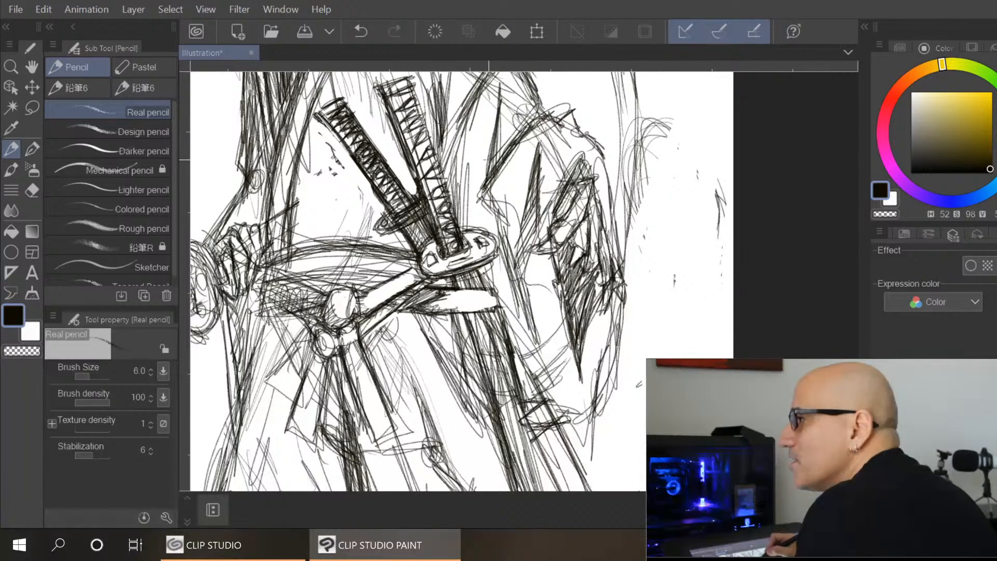
pyautogui.moveTo(501, 79)
pyautogui.mouseDown()
pyautogui.moveTo(487, 136)
pyautogui.moveTo(485, 111)
pyautogui.moveTo(493, 112)
pyautogui.moveTo(490, 169)
pyautogui.mouseUp()
pyautogui.moveTo(493, 99); pyautogui.dragTo(482, 135)
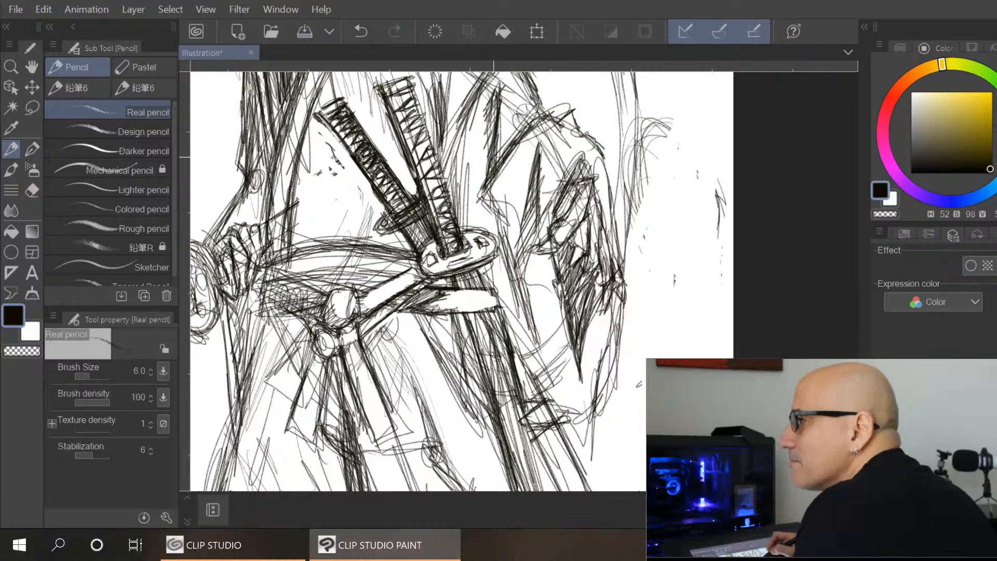
# Add fold lines along the upper arm behind the long sword's hilt and a short stroke below its guard
pyautogui.moveTo(518, 87)
pyautogui.mouseDown()
pyautogui.moveTo(508, 136)
pyautogui.moveTo(513, 110)
pyautogui.moveTo(458, 132)
pyautogui.mouseUp()
pyautogui.moveTo(479, 92)
pyautogui.mouseDown()
pyautogui.moveTo(450, 144)
pyautogui.moveTo(447, 210)
pyautogui.mouseUp()
pyautogui.moveTo(453, 158)
pyautogui.mouseDown()
pyautogui.moveTo(447, 217)
pyautogui.moveTo(444, 202)
pyautogui.mouseUp()
pyautogui.moveTo(490, 253); pyautogui.dragTo(500, 299)
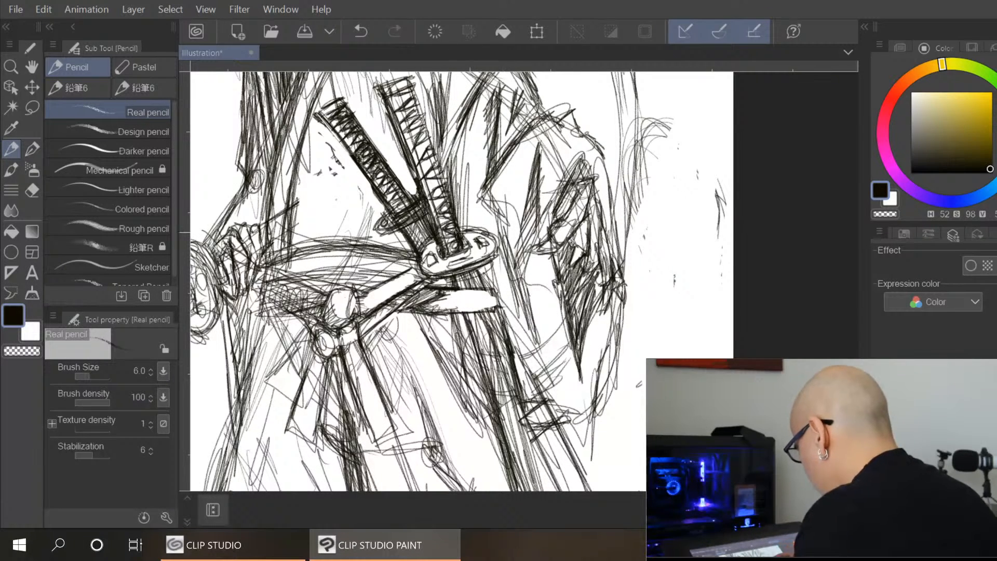
# Reinforce the waist sash with curved horizontal lines running from the front hand to the sword guard
pyautogui.moveTo(270, 263)
pyautogui.mouseDown()
pyautogui.moveTo(413, 241)
pyautogui.moveTo(360, 249)
pyautogui.mouseUp()
pyautogui.moveTo(265, 282)
pyautogui.mouseDown()
pyautogui.moveTo(273, 271)
pyautogui.moveTo(400, 271)
pyautogui.mouseUp()
pyautogui.moveTo(337, 265); pyautogui.dragTo(401, 270)
pyautogui.moveTo(280, 277); pyautogui.dragTo(401, 268)
pyautogui.moveTo(271, 278); pyautogui.dragTo(320, 266)
pyautogui.moveTo(262, 281); pyautogui.dragTo(273, 257)
pyautogui.moveTo(262, 263); pyautogui.dragTo(316, 242)
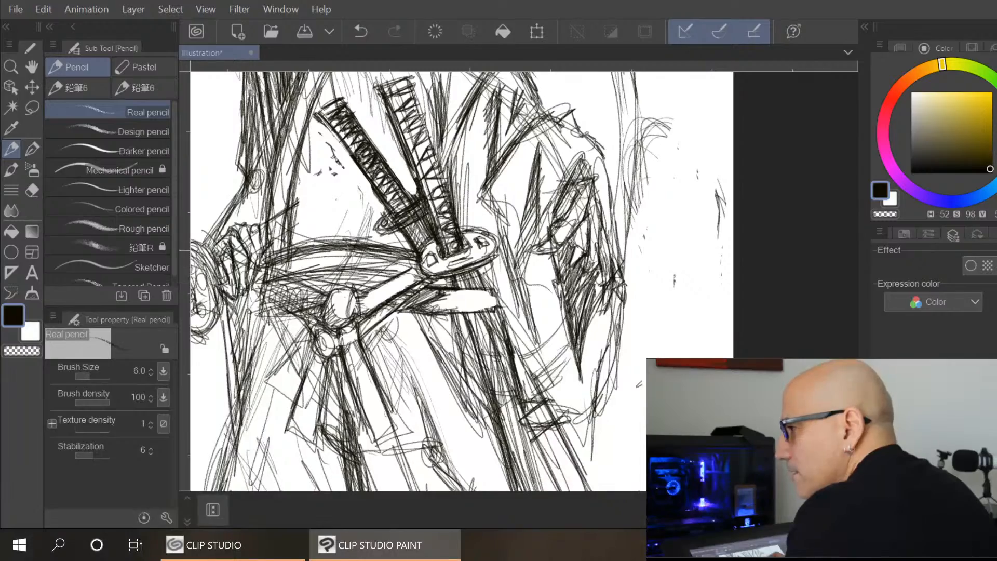
pyautogui.moveTo(318, 293); pyautogui.dragTo(391, 278)
pyautogui.moveTo(331, 293); pyautogui.dragTo(390, 279)
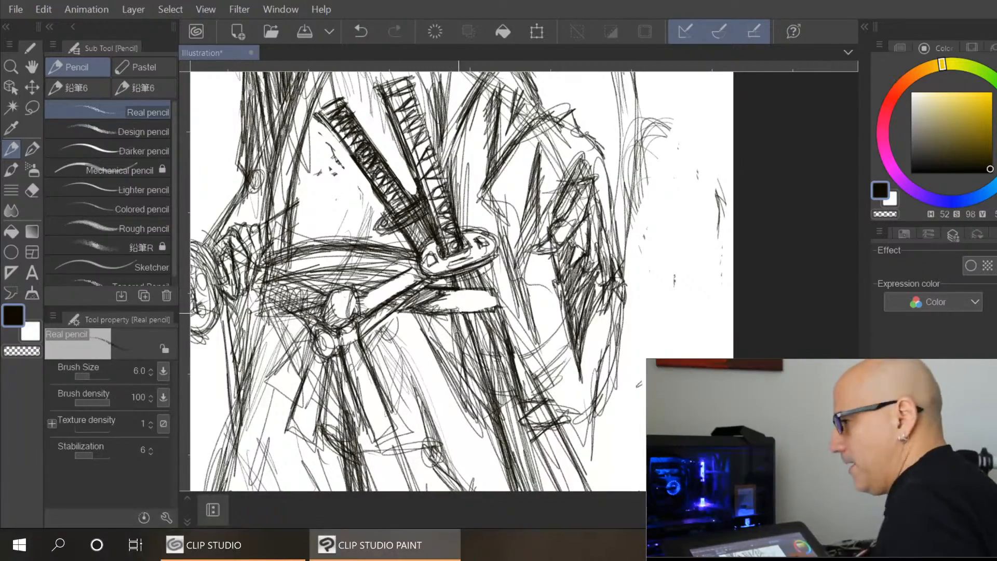
# Darken the edges and squared ends of the straps hanging from the belt knot and deepen the shadow between them
pyautogui.moveTo(378, 333); pyautogui.dragTo(441, 184)
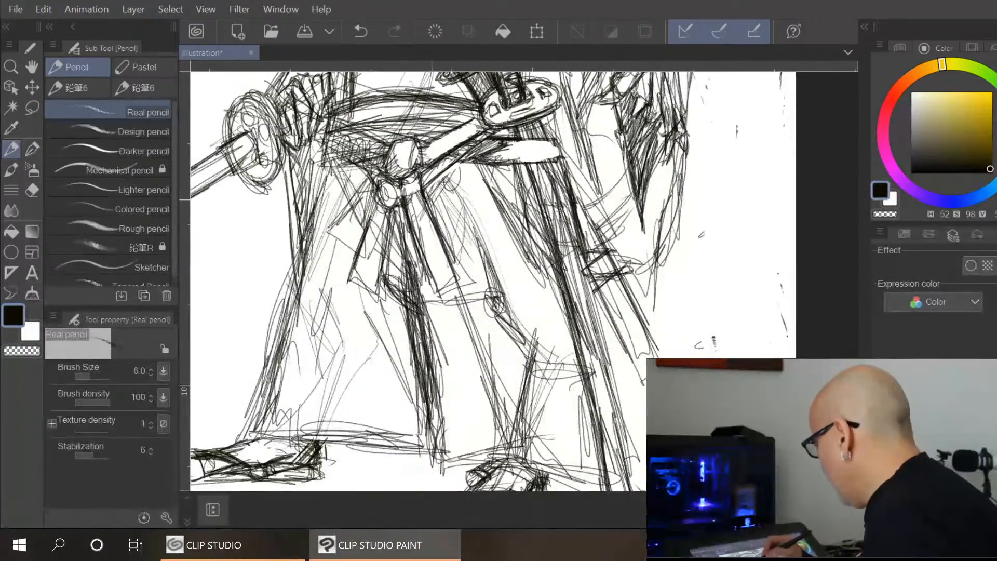
pyautogui.moveTo(439, 231)
pyautogui.mouseDown()
pyautogui.moveTo(469, 275)
pyautogui.moveTo(460, 283)
pyautogui.mouseUp()
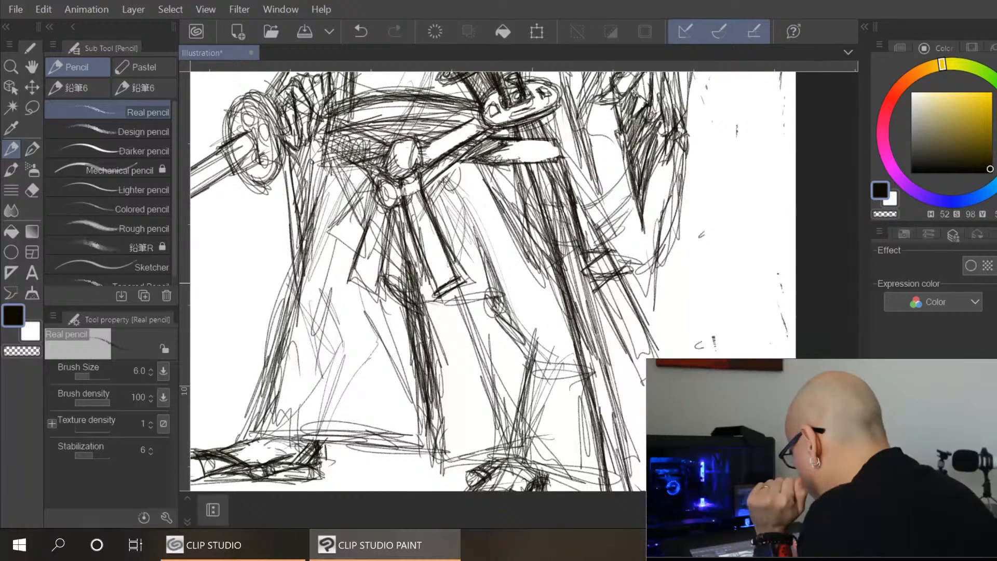
pyautogui.moveTo(410, 252); pyautogui.dragTo(425, 290)
pyautogui.moveTo(416, 272)
pyautogui.mouseDown()
pyautogui.moveTo(430, 302)
pyautogui.moveTo(451, 287)
pyautogui.mouseUp()
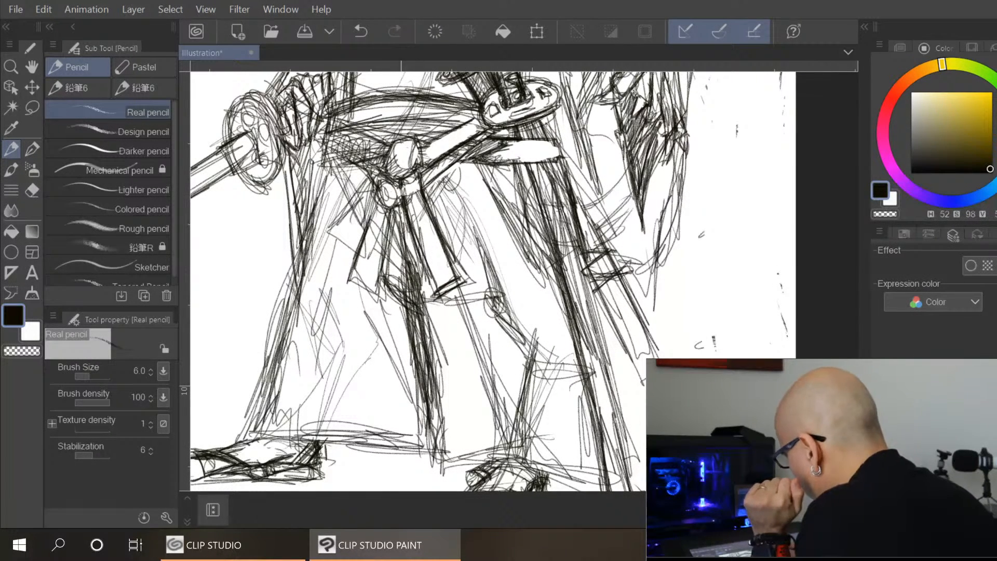
pyautogui.moveTo(399, 248)
pyautogui.mouseDown()
pyautogui.moveTo(401, 213)
pyautogui.moveTo(382, 276)
pyautogui.moveTo(407, 286)
pyautogui.moveTo(392, 275)
pyautogui.moveTo(398, 288)
pyautogui.moveTo(402, 208)
pyautogui.moveTo(408, 273)
pyautogui.mouseUp()
pyautogui.moveTo(401, 199); pyautogui.dragTo(408, 261)
pyautogui.moveTo(403, 224)
pyautogui.mouseDown()
pyautogui.moveTo(408, 282)
pyautogui.moveTo(426, 267)
pyautogui.mouseUp()
# Clear the crosshatching left of the belt knot, draw a clean diagonal strap there and firm up the strap opposite
pyautogui.moveTo(351, 154); pyautogui.dragTo(379, 186)
pyautogui.press('c')
pyautogui.moveTo(341, 143)
pyautogui.mouseDown()
pyautogui.moveTo(374, 164)
pyautogui.moveTo(384, 149)
pyautogui.mouseUp()
pyautogui.press('c')
pyautogui.moveTo(337, 121)
pyautogui.mouseDown()
pyautogui.moveTo(386, 148)
pyautogui.moveTo(378, 160)
pyautogui.mouseUp()
pyautogui.moveTo(347, 141); pyautogui.dragTo(385, 160)
pyautogui.moveTo(339, 144); pyautogui.dragTo(379, 169)
pyautogui.moveTo(344, 155); pyautogui.dragTo(379, 172)
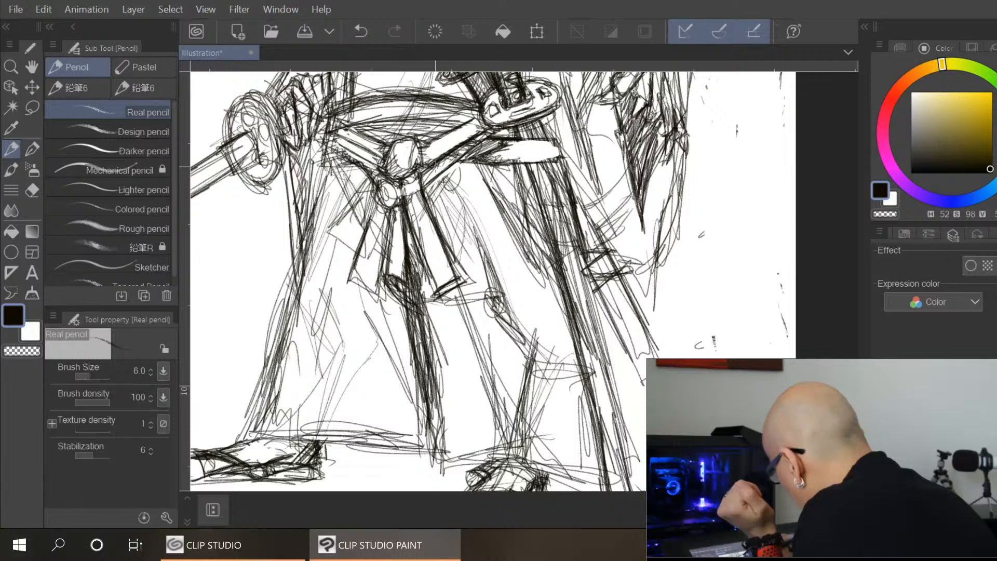
pyautogui.moveTo(439, 165); pyautogui.dragTo(489, 133)
pyautogui.moveTo(419, 147); pyautogui.dragTo(507, 126)
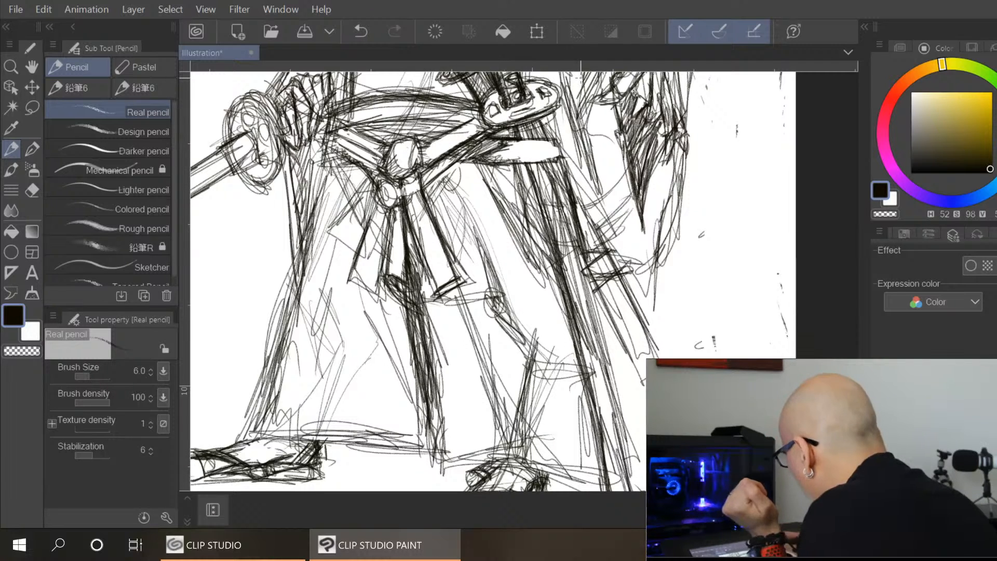
# Shade the robe folds beneath the sheathed swords with dense, dark strokes converging downward
pyautogui.moveTo(511, 223); pyautogui.dragTo(541, 262)
pyautogui.moveTo(487, 180); pyautogui.dragTo(544, 261)
pyautogui.moveTo(507, 207); pyautogui.dragTo(545, 264)
pyautogui.moveTo(538, 204); pyautogui.dragTo(547, 265)
pyautogui.moveTo(529, 184); pyautogui.dragTo(542, 251)
pyautogui.moveTo(529, 186); pyautogui.dragTo(544, 246)
pyautogui.moveTo(486, 180)
pyautogui.mouseDown()
pyautogui.moveTo(545, 261)
pyautogui.moveTo(503, 208)
pyautogui.mouseUp()
pyautogui.moveTo(508, 161); pyautogui.dragTo(529, 221)
pyautogui.moveTo(508, 168)
pyautogui.mouseDown()
pyautogui.moveTo(530, 222)
pyautogui.moveTo(514, 202)
pyautogui.mouseUp()
pyautogui.moveTo(497, 172); pyautogui.dragTo(543, 254)
pyautogui.moveTo(521, 221); pyautogui.dragTo(546, 263)
# Darken the robe's front edge at the hip, just below the hand holding the sword
pyautogui.moveTo(333, 164)
pyautogui.mouseDown()
pyautogui.moveTo(295, 275)
pyautogui.moveTo(303, 185)
pyautogui.moveTo(299, 194)
pyautogui.mouseUp()
pyautogui.moveTo(311, 172)
pyautogui.mouseDown()
pyautogui.moveTo(297, 197)
pyautogui.moveTo(298, 242)
pyautogui.mouseUp()
pyautogui.moveTo(305, 209); pyautogui.dragTo(301, 245)
pyautogui.moveTo(305, 188); pyautogui.dragTo(296, 223)
pyautogui.moveTo(322, 161)
pyautogui.mouseDown()
pyautogui.moveTo(295, 193)
pyautogui.moveTo(304, 181)
pyautogui.mouseUp()
pyautogui.moveTo(326, 160)
pyautogui.mouseDown()
pyautogui.moveTo(302, 186)
pyautogui.moveTo(297, 231)
pyautogui.mouseUp()
# Erase the rough leg construction lines inside the lower robe and thin out the heavy hatching along its centre crease
pyautogui.scroll(-4, 308, 252)
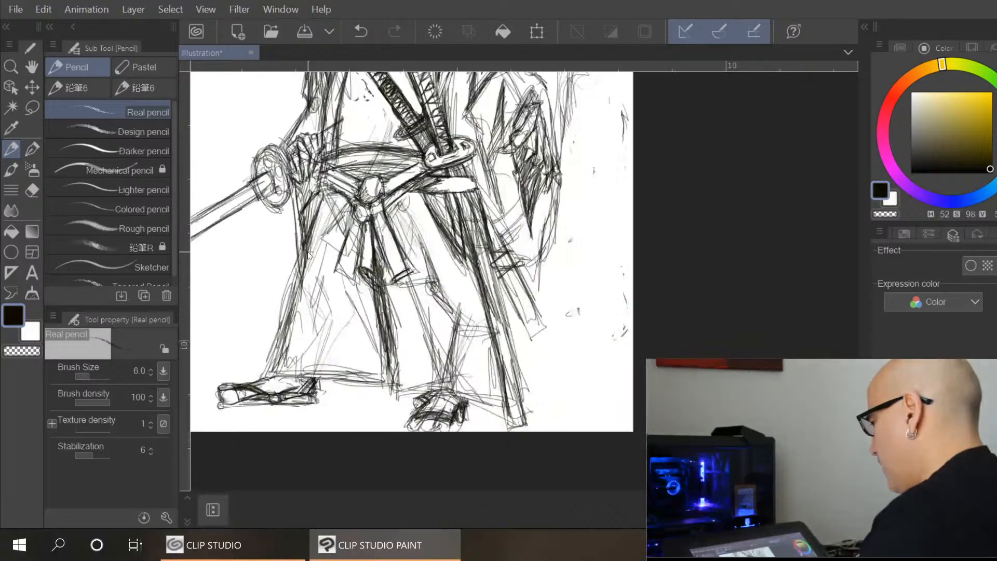
pyautogui.scroll(6, 316, 229)
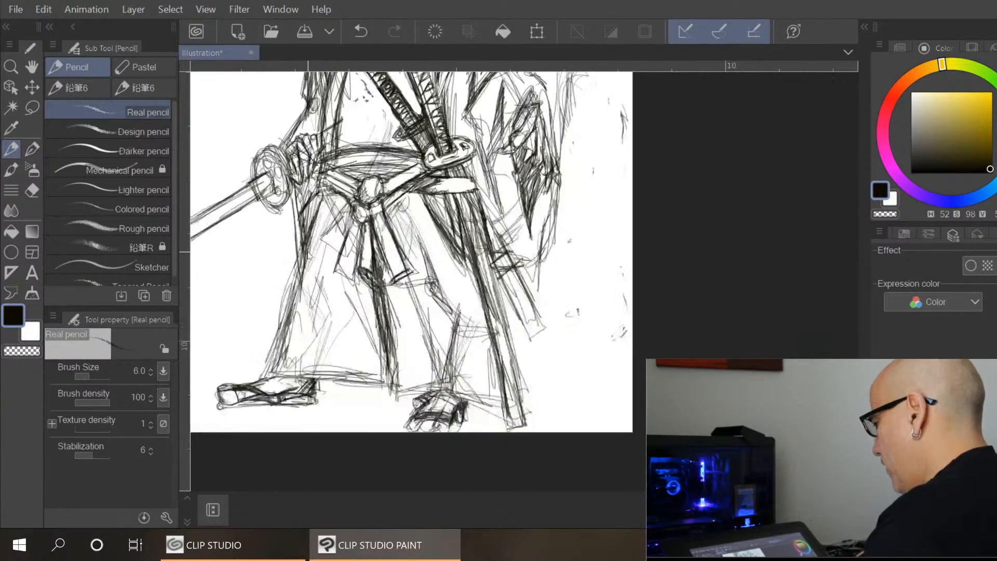
pyautogui.moveTo(552, 363); pyautogui.dragTo(545, 377)
pyautogui.moveTo(535, 343)
pyautogui.mouseDown()
pyautogui.moveTo(544, 358)
pyautogui.moveTo(523, 427)
pyautogui.mouseUp()
pyautogui.moveTo(540, 394)
pyautogui.mouseDown()
pyautogui.moveTo(537, 442)
pyautogui.moveTo(539, 360)
pyautogui.moveTo(527, 374)
pyautogui.moveTo(528, 365)
pyautogui.moveTo(489, 354)
pyautogui.moveTo(490, 415)
pyautogui.mouseUp()
pyautogui.moveTo(328, 292)
pyautogui.mouseDown()
pyautogui.moveTo(345, 371)
pyautogui.moveTo(320, 366)
pyautogui.moveTo(316, 412)
pyautogui.moveTo(370, 360)
pyautogui.mouseUp()
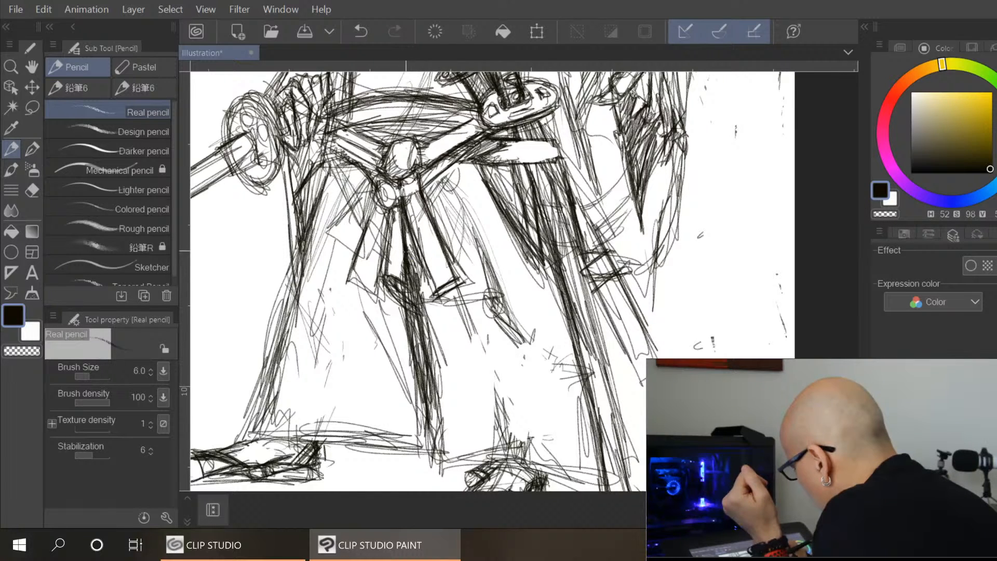
pyautogui.moveTo(409, 250)
pyautogui.mouseDown()
pyautogui.moveTo(426, 310)
pyautogui.moveTo(417, 270)
pyautogui.moveTo(421, 372)
pyautogui.moveTo(426, 364)
pyautogui.moveTo(435, 387)
pyautogui.mouseUp()
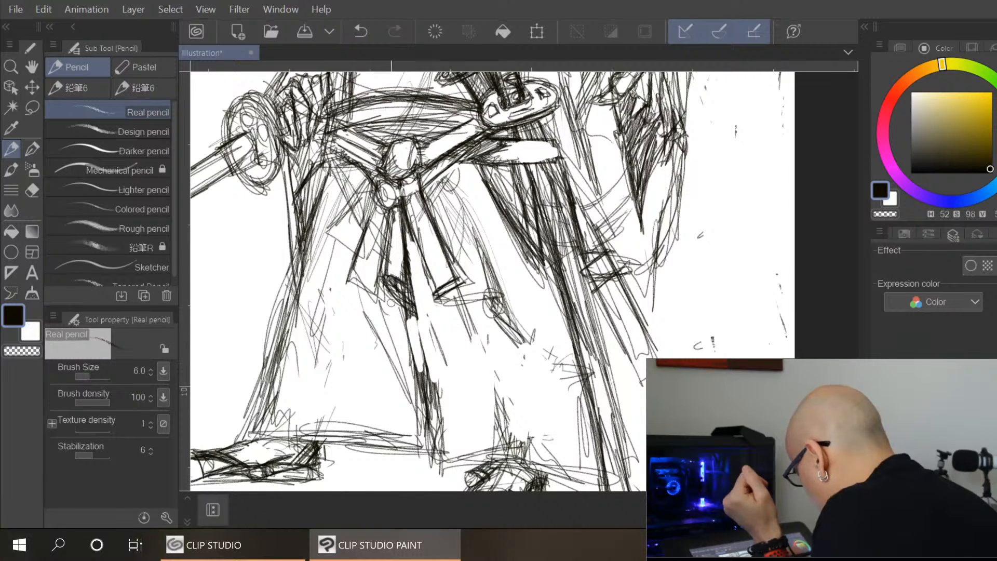
pyautogui.moveTo(425, 444)
pyautogui.mouseDown()
pyautogui.moveTo(436, 384)
pyautogui.moveTo(442, 441)
pyautogui.moveTo(406, 282)
pyautogui.mouseUp()
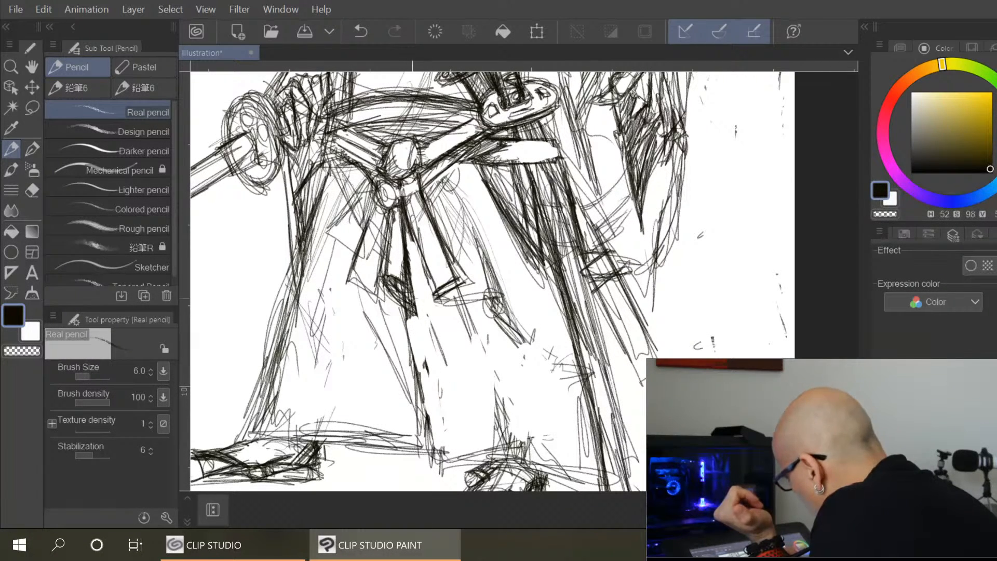
# Redraw the lower robe's centre crease as one dark line and add long pleats and a hem above the rear foot
pyautogui.moveTo(411, 321)
pyautogui.mouseDown()
pyautogui.moveTo(409, 340)
pyautogui.moveTo(414, 294)
pyautogui.moveTo(414, 364)
pyautogui.moveTo(439, 452)
pyautogui.moveTo(411, 320)
pyautogui.moveTo(428, 451)
pyautogui.moveTo(421, 410)
pyautogui.mouseUp()
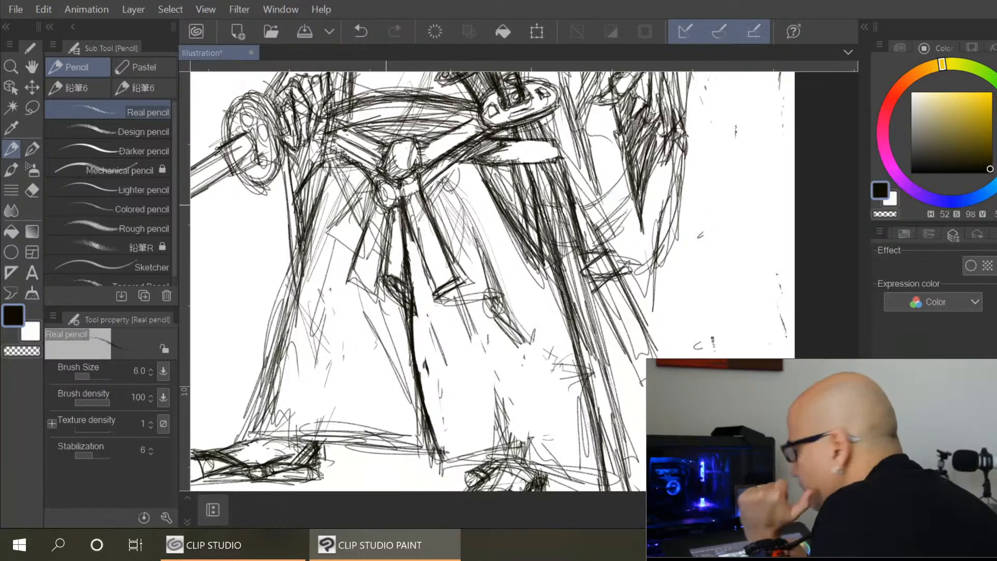
pyautogui.moveTo(418, 239)
pyautogui.mouseDown()
pyautogui.moveTo(462, 429)
pyautogui.moveTo(426, 330)
pyautogui.moveTo(423, 311)
pyautogui.moveTo(470, 439)
pyautogui.moveTo(421, 302)
pyautogui.moveTo(455, 408)
pyautogui.mouseUp()
pyautogui.moveTo(431, 194)
pyautogui.mouseDown()
pyautogui.moveTo(527, 415)
pyautogui.moveTo(483, 322)
pyautogui.moveTo(506, 309)
pyautogui.moveTo(545, 439)
pyautogui.moveTo(491, 329)
pyautogui.moveTo(540, 436)
pyautogui.mouseUp()
pyautogui.moveTo(496, 356)
pyautogui.mouseDown()
pyautogui.moveTo(506, 384)
pyautogui.moveTo(493, 418)
pyautogui.moveTo(491, 400)
pyautogui.moveTo(503, 431)
pyautogui.mouseUp()
pyautogui.moveTo(502, 393); pyautogui.dragTo(516, 441)
pyautogui.moveTo(512, 400)
pyautogui.mouseDown()
pyautogui.moveTo(524, 444)
pyautogui.moveTo(543, 446)
pyautogui.moveTo(570, 475)
pyautogui.moveTo(517, 455)
pyautogui.moveTo(563, 471)
pyautogui.mouseUp()
pyautogui.moveTo(446, 466)
pyautogui.mouseDown()
pyautogui.moveTo(530, 456)
pyautogui.moveTo(463, 461)
pyautogui.moveTo(494, 459)
pyautogui.mouseUp()
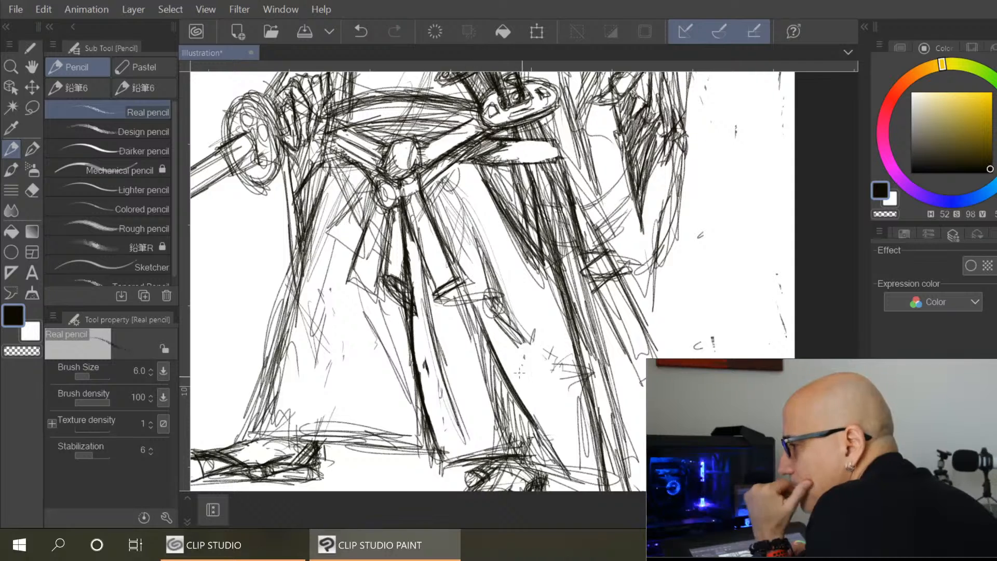
# Draw long diagonal pleats from below the belt down across the rear leg of the robe
pyautogui.moveTo(466, 163); pyautogui.dragTo(549, 325)
pyautogui.moveTo(484, 195); pyautogui.dragTo(556, 347)
pyautogui.moveTo(495, 247); pyautogui.dragTo(571, 362)
pyautogui.moveTo(517, 276); pyautogui.dragTo(577, 368)
pyautogui.moveTo(534, 294); pyautogui.dragTo(579, 372)
pyautogui.moveTo(515, 267); pyautogui.dragTo(580, 368)
pyautogui.moveTo(500, 244); pyautogui.dragTo(560, 348)
pyautogui.moveTo(480, 202); pyautogui.dragTo(536, 306)
pyautogui.moveTo(468, 166)
pyautogui.mouseDown()
pyautogui.moveTo(510, 270)
pyautogui.moveTo(502, 257)
pyautogui.mouseUp()
pyautogui.moveTo(480, 209); pyautogui.dragTo(528, 300)
pyautogui.moveTo(495, 244); pyautogui.dragTo(563, 354)
pyautogui.moveTo(549, 338); pyautogui.dragTo(581, 376)
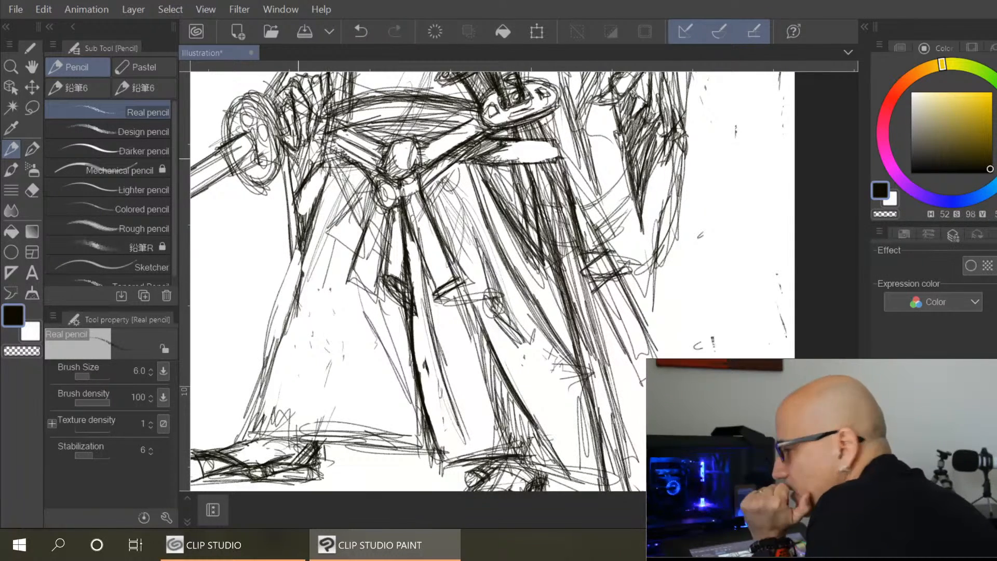
# Clean up the lower robe's front outline and darken it from the hip down to the hem above the front foot
pyautogui.moveTo(322, 208); pyautogui.dragTo(253, 413)
pyautogui.moveTo(272, 349); pyautogui.dragTo(251, 429)
pyautogui.moveTo(268, 363); pyautogui.dragTo(249, 429)
pyautogui.moveTo(298, 247); pyautogui.dragTo(268, 327)
pyautogui.moveTo(294, 269); pyautogui.dragTo(262, 397)
pyautogui.moveTo(270, 337); pyautogui.dragTo(265, 398)
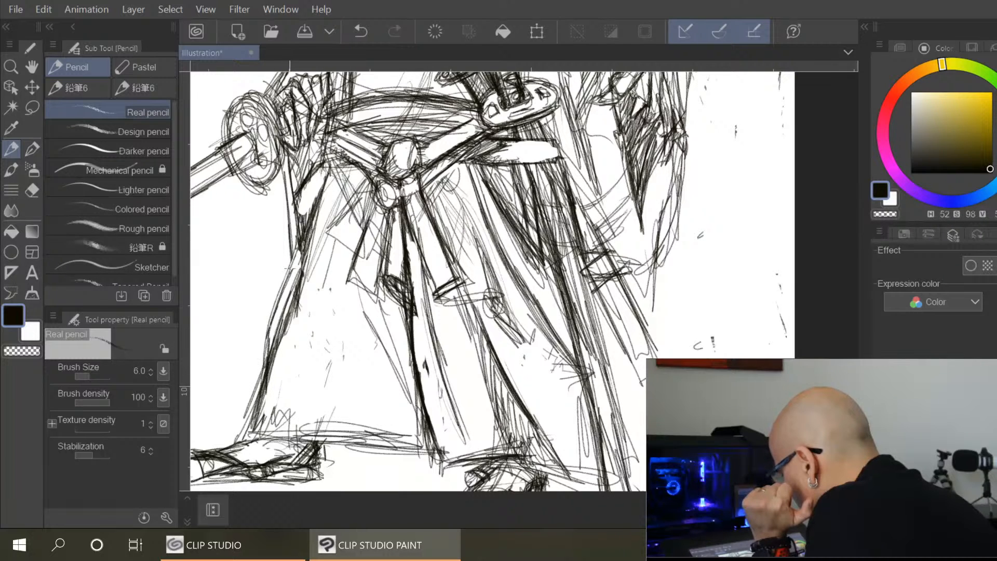
pyautogui.moveTo(301, 255); pyautogui.dragTo(268, 337)
pyautogui.moveTo(290, 291); pyautogui.dragTo(270, 343)
pyautogui.moveTo(303, 265)
pyautogui.mouseDown()
pyautogui.moveTo(271, 373)
pyautogui.moveTo(292, 277)
pyautogui.mouseUp()
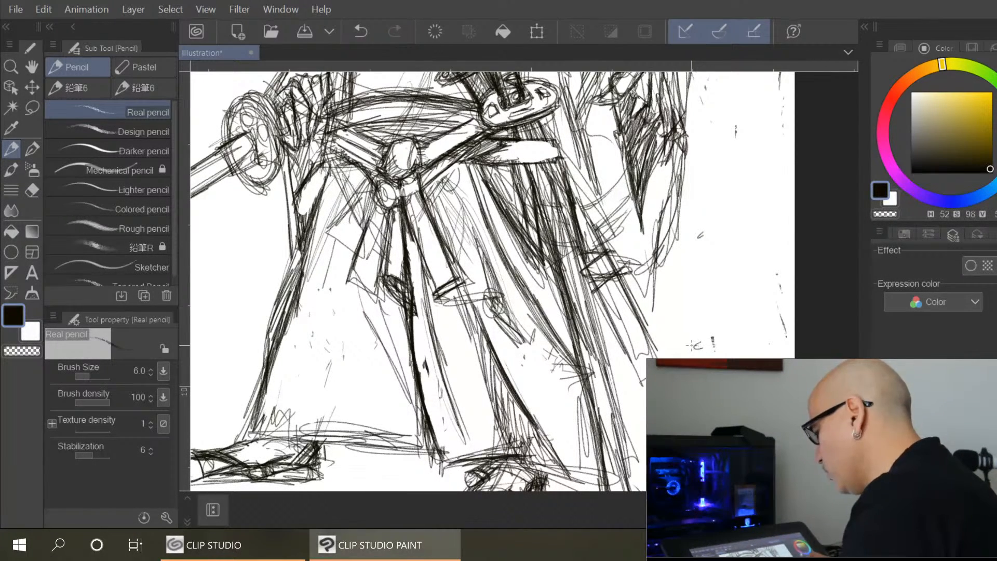
# Define the rear sleeve's lower outline around its hanging tip and darken its back edge
pyautogui.scroll(-1, 690, 344)
pyautogui.scroll(-1, 686, 345)
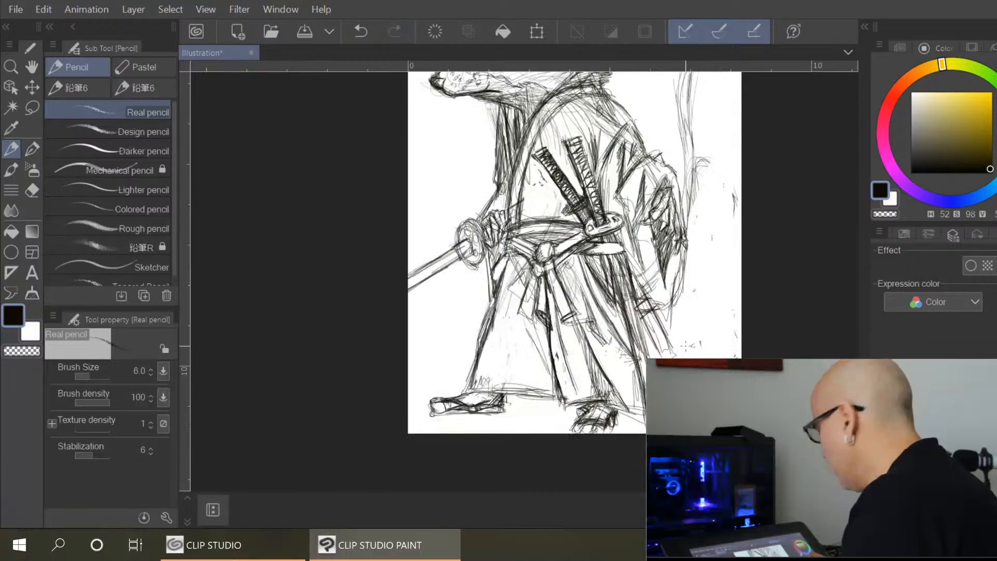
pyautogui.moveTo(696, 205); pyautogui.dragTo(617, 286)
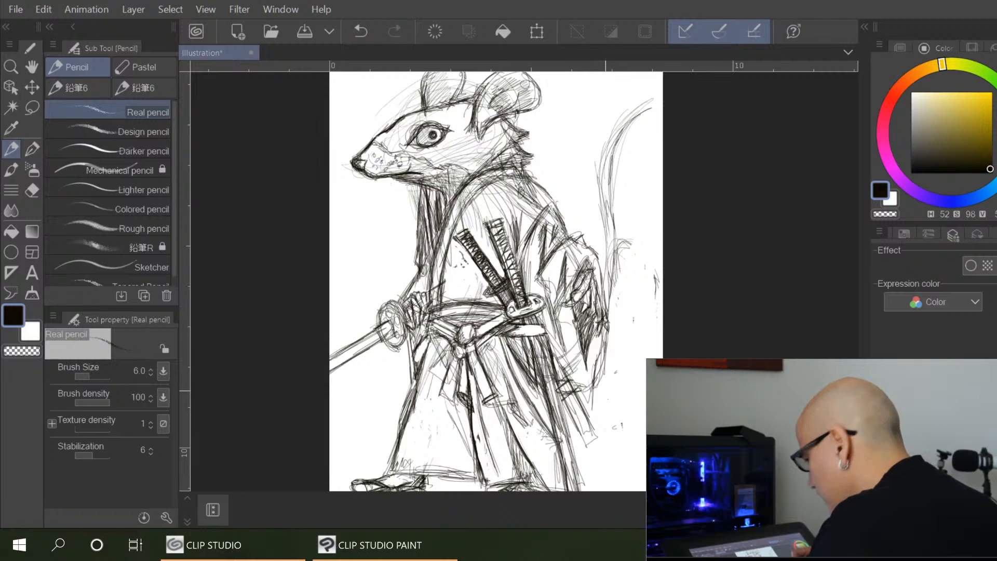
pyautogui.scroll(1, 605, 389)
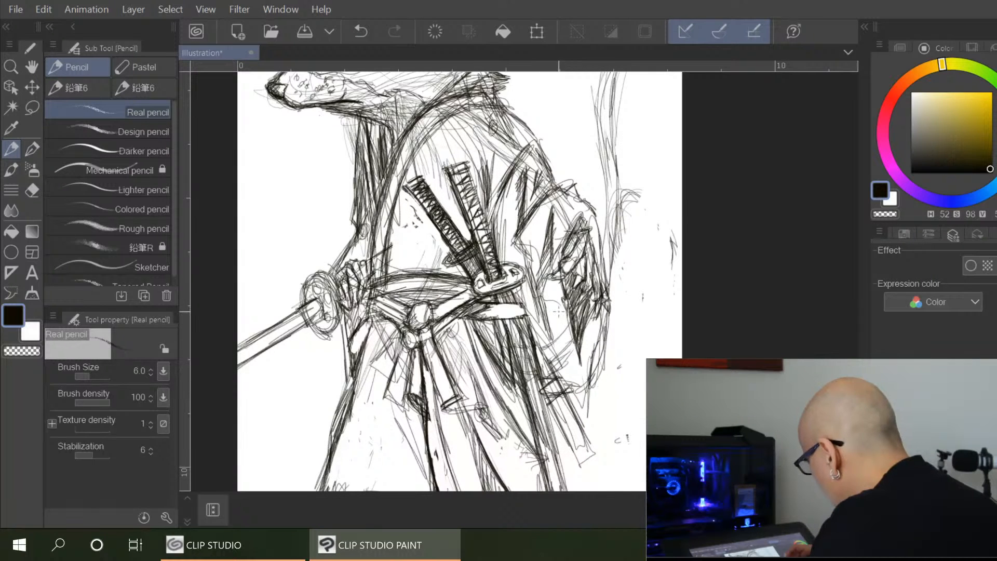
pyautogui.moveTo(544, 356)
pyautogui.mouseDown()
pyautogui.moveTo(580, 408)
pyautogui.moveTo(577, 395)
pyautogui.mouseUp()
pyautogui.moveTo(537, 339); pyautogui.dragTo(580, 405)
pyautogui.moveTo(541, 347); pyautogui.dragTo(576, 410)
pyautogui.moveTo(563, 375); pyautogui.dragTo(591, 419)
pyautogui.moveTo(584, 339)
pyautogui.mouseDown()
pyautogui.moveTo(605, 404)
pyautogui.moveTo(608, 382)
pyautogui.mouseUp()
pyautogui.moveTo(592, 310); pyautogui.dragTo(611, 355)
pyautogui.moveTo(603, 294)
pyautogui.mouseDown()
pyautogui.moveTo(609, 321)
pyautogui.moveTo(587, 356)
pyautogui.mouseUp()
pyautogui.moveTo(596, 333); pyautogui.dragTo(584, 373)
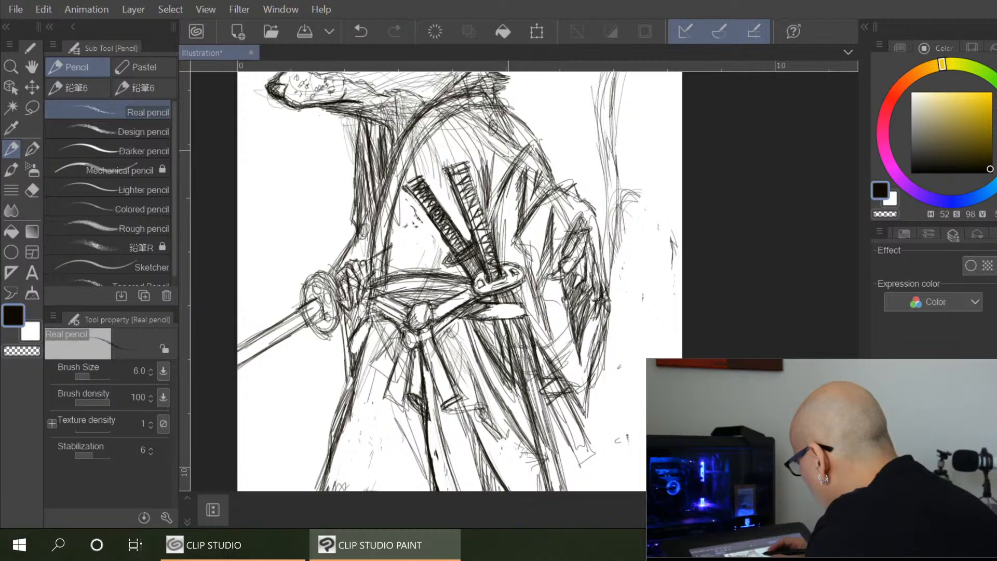
# Add fold lines inside the rear sleeve, running from the elbow down past the long sword's guard
pyautogui.moveTo(521, 210); pyautogui.dragTo(513, 262)
pyautogui.moveTo(522, 227); pyautogui.dragTo(516, 263)
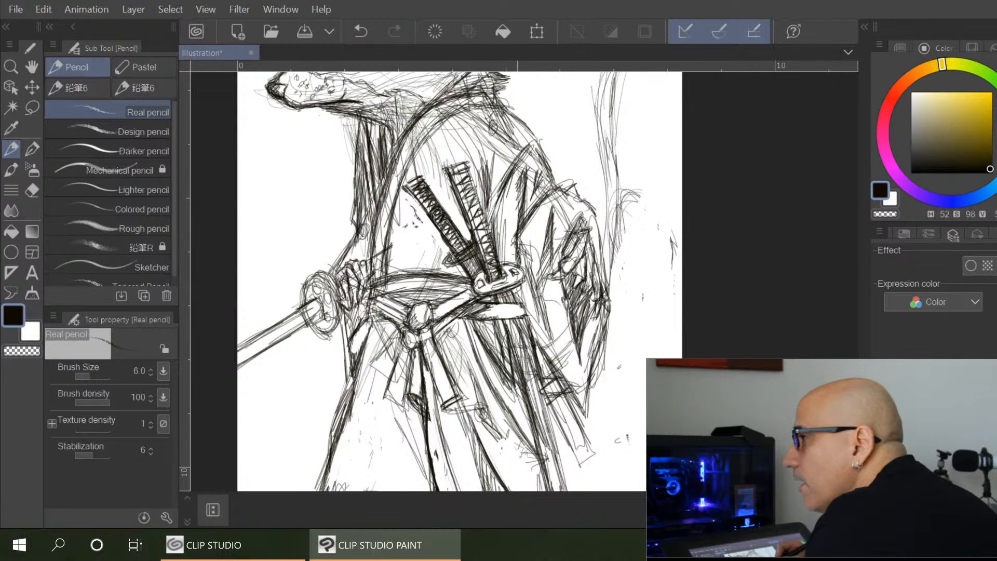
pyautogui.moveTo(525, 277); pyautogui.dragTo(535, 340)
pyautogui.moveTo(551, 193)
pyautogui.mouseDown()
pyautogui.moveTo(532, 235)
pyautogui.moveTo(540, 284)
pyautogui.mouseUp()
pyautogui.moveTo(533, 247); pyautogui.dragTo(543, 311)
pyautogui.moveTo(538, 285); pyautogui.dragTo(540, 297)
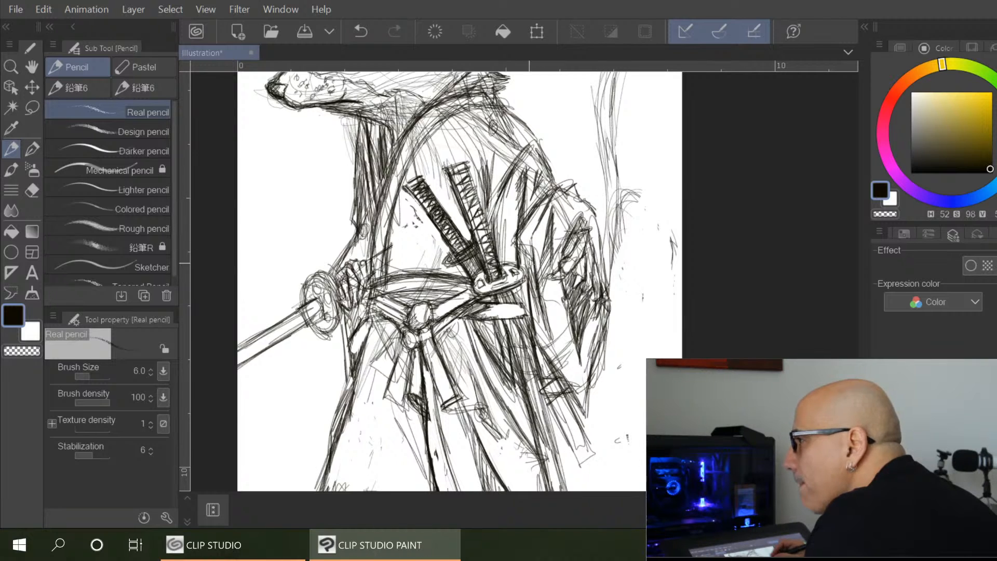
# Darken the rear sleeve's inner edge beside the sword guard and accent the creases in its lower part and upper arm
pyautogui.moveTo(534, 249); pyautogui.dragTo(542, 294)
pyautogui.moveTo(542, 298); pyautogui.dragTo(579, 368)
pyautogui.moveTo(552, 314); pyautogui.dragTo(574, 358)
pyautogui.moveTo(533, 255)
pyautogui.mouseDown()
pyautogui.moveTo(541, 201)
pyautogui.moveTo(519, 233)
pyautogui.moveTo(530, 266)
pyautogui.mouseUp()
pyautogui.moveTo(526, 236); pyautogui.dragTo(544, 316)
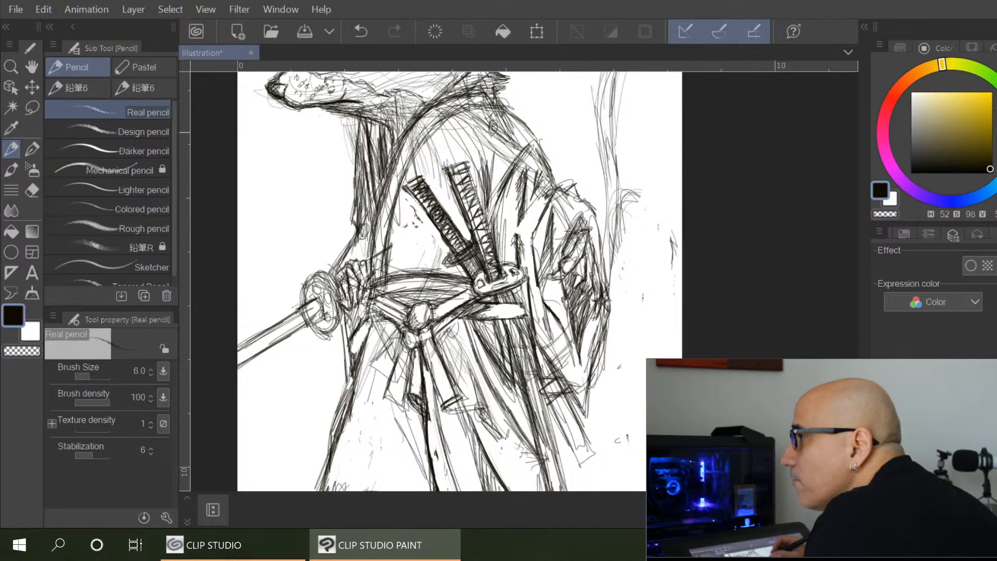
pyautogui.moveTo(529, 263)
pyautogui.mouseDown()
pyautogui.moveTo(525, 208)
pyautogui.moveTo(532, 303)
pyautogui.moveTo(525, 191)
pyautogui.moveTo(514, 260)
pyautogui.mouseUp()
pyautogui.moveTo(531, 302)
pyautogui.mouseDown()
pyautogui.moveTo(537, 344)
pyautogui.moveTo(535, 205)
pyautogui.moveTo(524, 187)
pyautogui.moveTo(511, 264)
pyautogui.mouseUp()
pyautogui.moveTo(499, 197); pyautogui.dragTo(492, 226)
pyautogui.moveTo(535, 143); pyautogui.dragTo(550, 179)
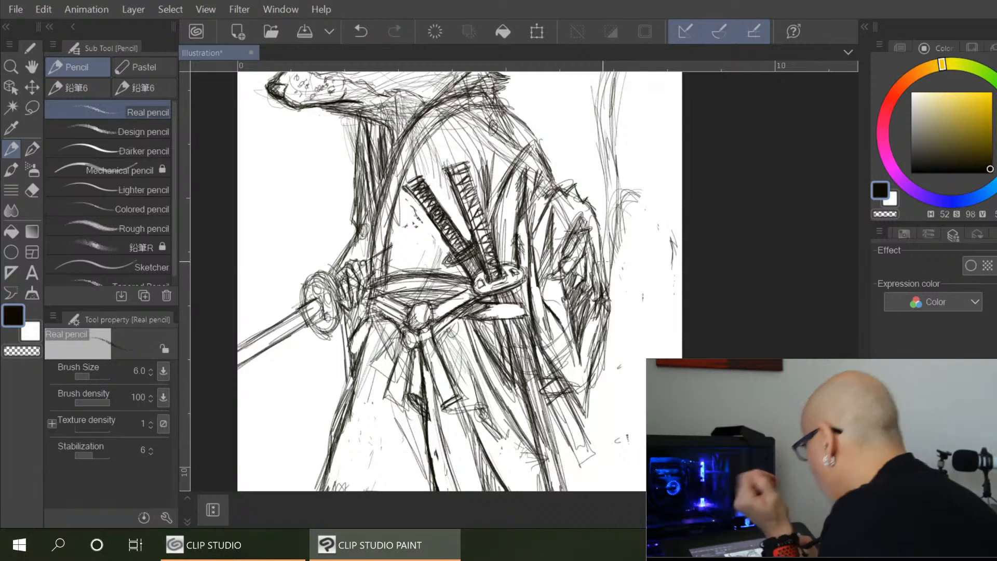
# Draw the lower part of the tail curving out and up from beneath the rear sleeve's tip
pyautogui.hotkey('ctrl', '-')
pyautogui.hotkey('ctrl', '-')
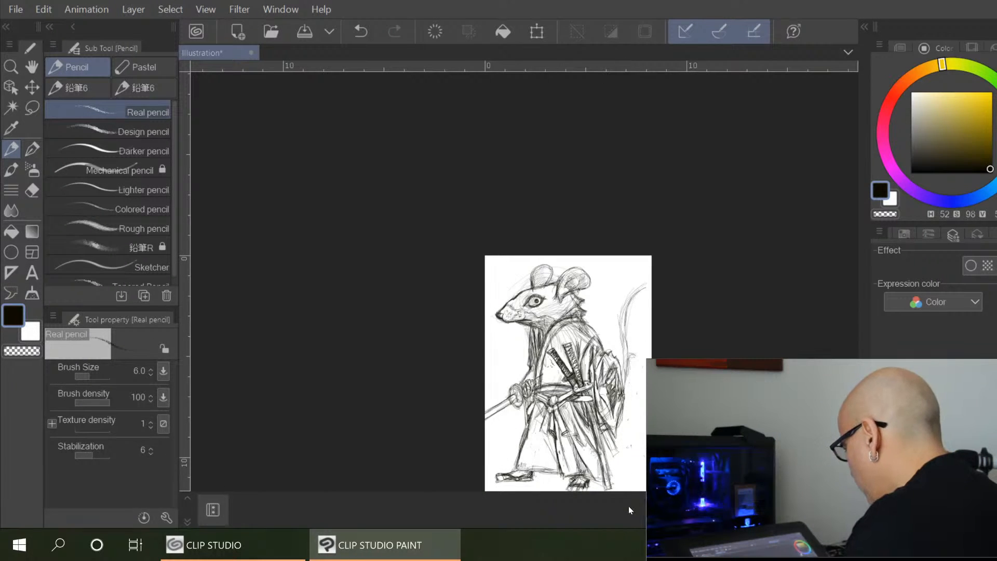
pyautogui.hotkey('ctrl', '+')
pyautogui.hotkey('ctrl', '+')
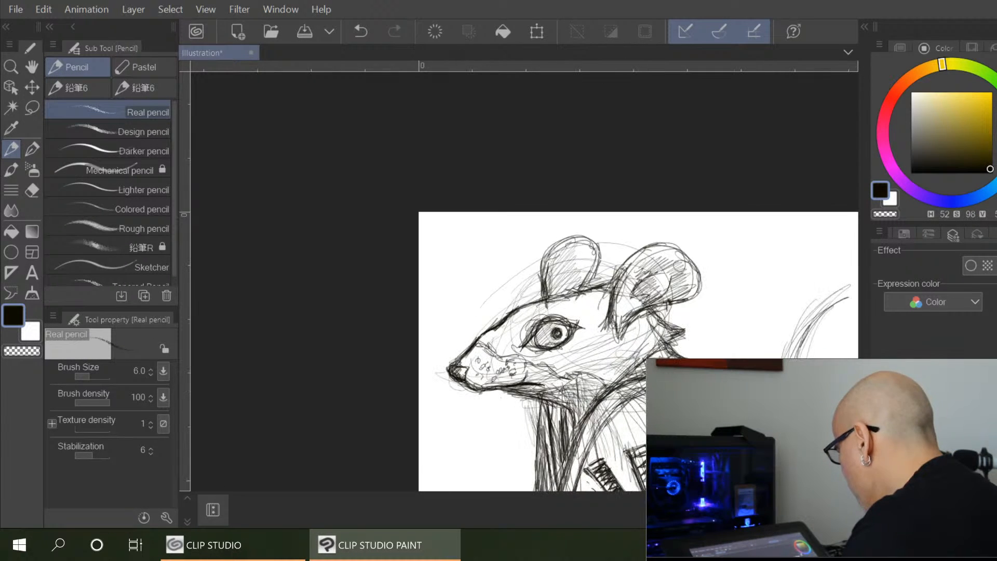
pyautogui.moveTo(714, 432); pyautogui.dragTo(546, 190)
pyautogui.moveTo(635, 388); pyautogui.dragTo(573, 280)
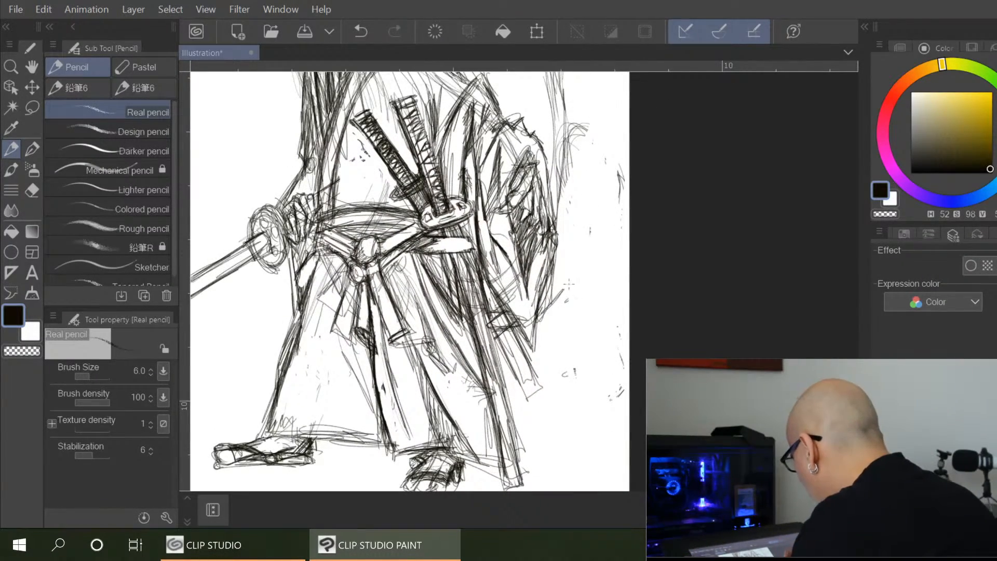
pyautogui.moveTo(597, 310); pyautogui.dragTo(539, 403)
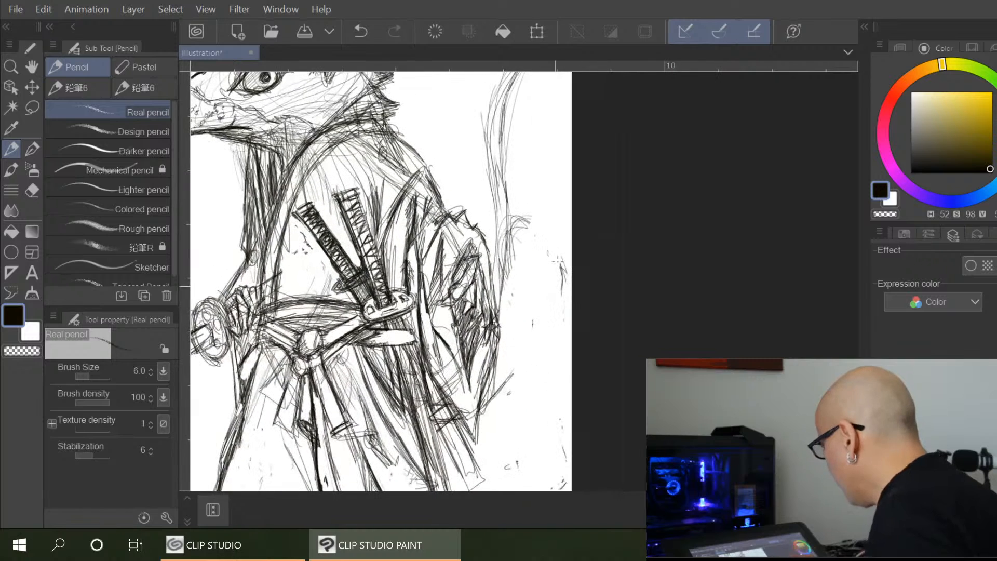
pyautogui.moveTo(498, 205)
pyautogui.mouseDown()
pyautogui.moveTo(505, 344)
pyautogui.moveTo(485, 385)
pyautogui.mouseUp()
pyautogui.moveTo(489, 396)
pyautogui.mouseDown()
pyautogui.moveTo(521, 358)
pyautogui.moveTo(525, 311)
pyautogui.mouseUp()
# Carry the tail's curve up to join its upper section and erase the old tail lines beside it
pyautogui.moveTo(522, 354); pyautogui.dragTo(504, 179)
pyautogui.moveTo(514, 229); pyautogui.dragTo(503, 167)
pyautogui.moveTo(512, 277); pyautogui.dragTo(500, 198)
pyautogui.moveTo(507, 238); pyautogui.dragTo(491, 140)
pyautogui.moveTo(493, 258)
pyautogui.mouseDown()
pyautogui.moveTo(501, 298)
pyautogui.moveTo(499, 234)
pyautogui.moveTo(503, 281)
pyautogui.mouseUp()
pyautogui.moveTo(523, 223); pyautogui.dragTo(527, 229)
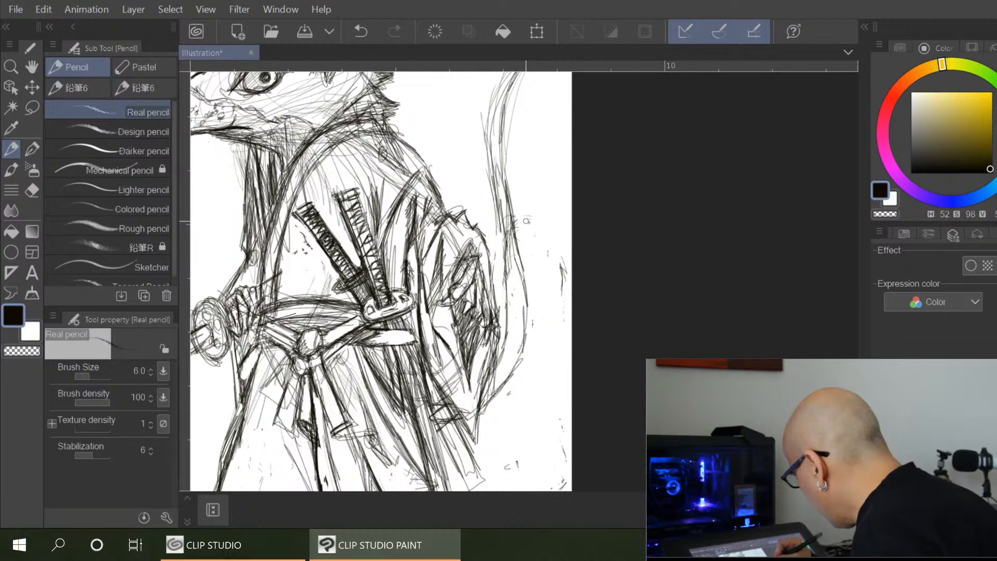
# Reinforce the tail's curve and the rear sleeve's outer edge beside it
pyautogui.moveTo(563, 265); pyautogui.dragTo(559, 382)
pyautogui.moveTo(492, 313); pyautogui.dragTo(504, 379)
pyautogui.moveTo(483, 295); pyautogui.dragTo(503, 399)
pyautogui.moveTo(496, 324)
pyautogui.mouseDown()
pyautogui.moveTo(502, 390)
pyautogui.moveTo(488, 207)
pyautogui.moveTo(525, 167)
pyautogui.moveTo(569, 146)
pyautogui.mouseUp()
pyautogui.moveTo(526, 177)
pyautogui.mouseDown()
pyautogui.moveTo(573, 144)
pyautogui.moveTo(545, 154)
pyautogui.moveTo(568, 145)
pyautogui.mouseUp()
pyautogui.moveTo(535, 170)
pyautogui.mouseDown()
pyautogui.moveTo(514, 192)
pyautogui.moveTo(503, 254)
pyautogui.moveTo(499, 338)
pyautogui.moveTo(523, 444)
pyautogui.moveTo(575, 261)
pyautogui.mouseUp()
pyautogui.moveTo(552, 281)
pyautogui.mouseDown()
pyautogui.moveTo(546, 315)
pyautogui.moveTo(504, 377)
pyautogui.moveTo(507, 442)
pyautogui.mouseUp()
# Draw the end of a sheathed sword's scabbard sticking out diagonally below the rear sleeve
pyautogui.moveTo(470, 392)
pyautogui.mouseDown()
pyautogui.moveTo(504, 457)
pyautogui.moveTo(496, 452)
pyautogui.mouseUp()
pyautogui.moveTo(461, 376); pyautogui.dragTo(493, 442)
pyautogui.moveTo(451, 332); pyautogui.dragTo(485, 398)
pyautogui.moveTo(415, 272); pyautogui.dragTo(488, 404)
pyautogui.moveTo(465, 356); pyautogui.dragTo(510, 443)
pyautogui.moveTo(463, 395); pyautogui.dragTo(496, 448)
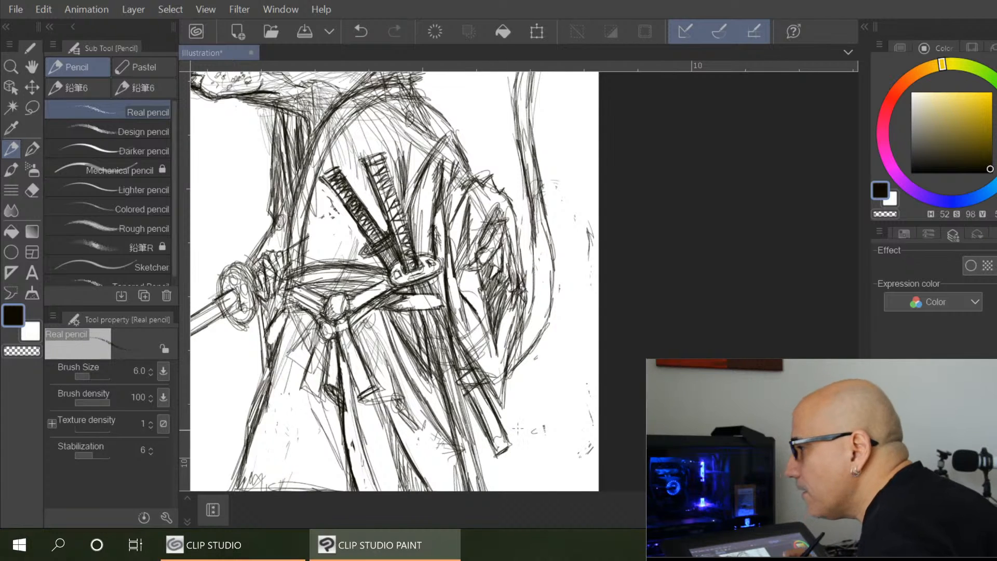
# Draw the openings in the held sword's guard and touch up the gripping hand and cuff
pyautogui.moveTo(549, 426)
pyautogui.mouseDown()
pyautogui.moveTo(576, 294)
pyautogui.moveTo(626, 448)
pyautogui.moveTo(582, 336)
pyautogui.moveTo(635, 312)
pyautogui.moveTo(654, 346)
pyautogui.mouseUp()
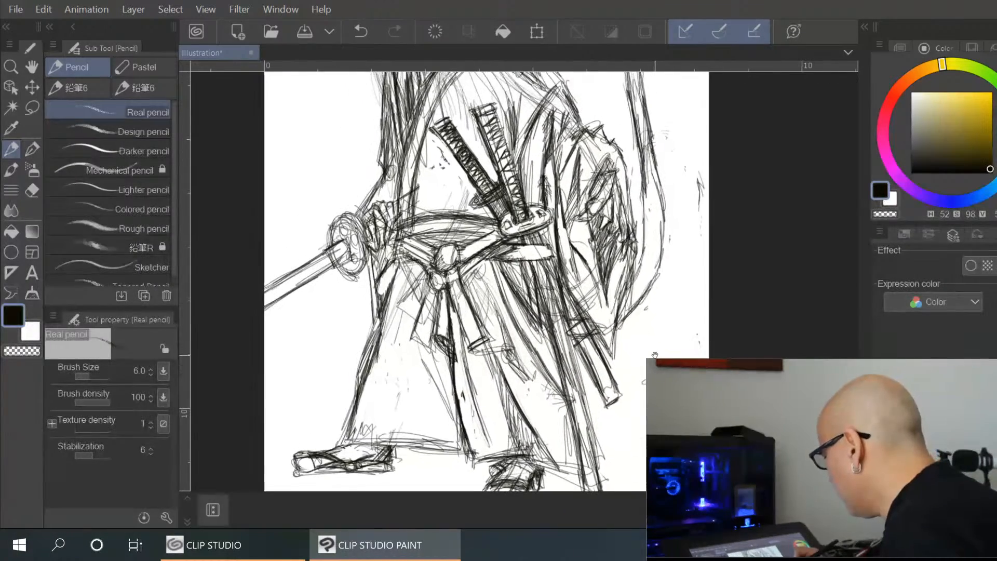
pyautogui.moveTo(340, 225)
pyautogui.mouseDown()
pyautogui.moveTo(356, 239)
pyautogui.moveTo(358, 262)
pyautogui.moveTo(347, 269)
pyautogui.mouseUp()
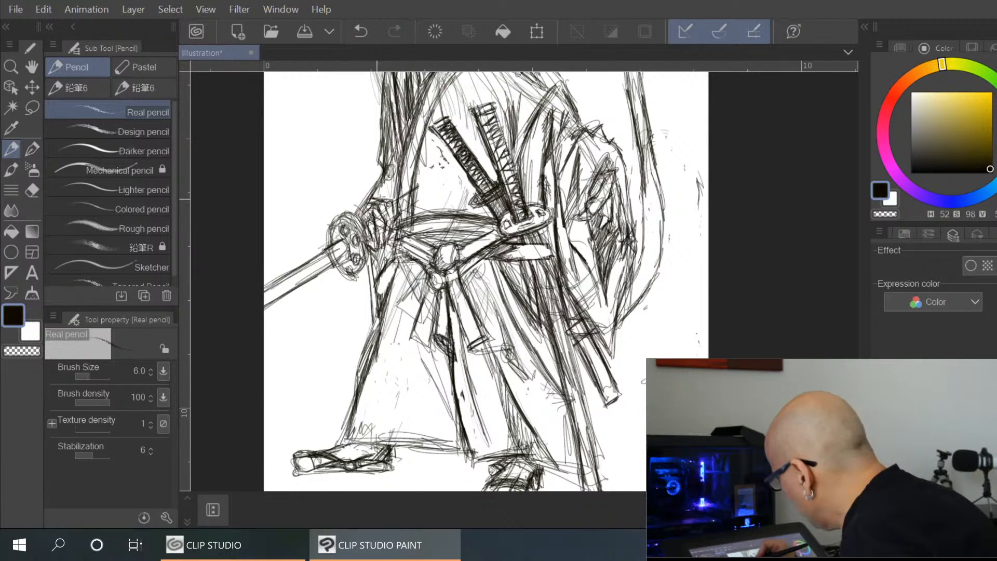
pyautogui.moveTo(387, 170); pyautogui.dragTo(368, 201)
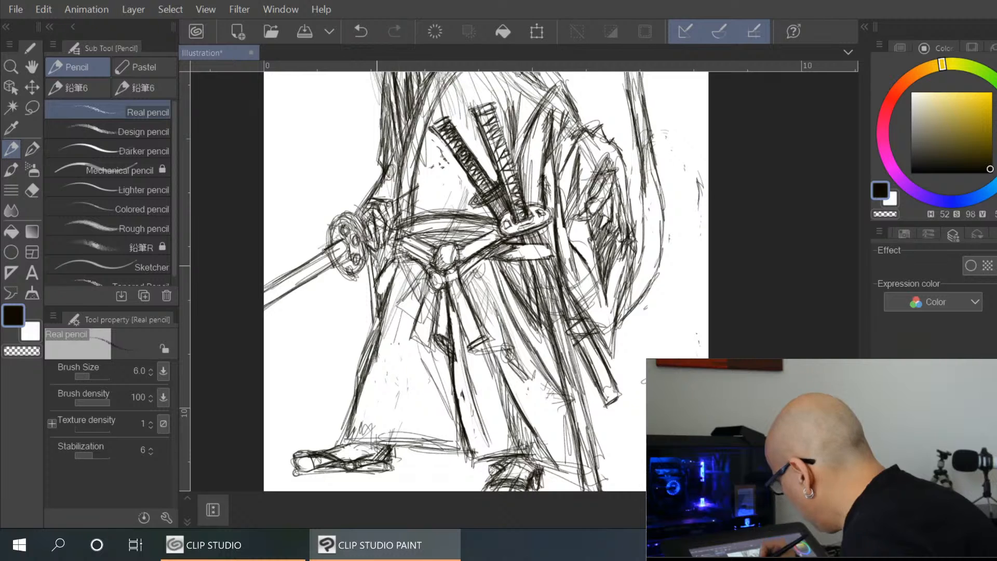
pyautogui.moveTo(372, 267)
pyautogui.mouseDown()
pyautogui.moveTo(392, 247)
pyautogui.moveTo(385, 273)
pyautogui.mouseUp()
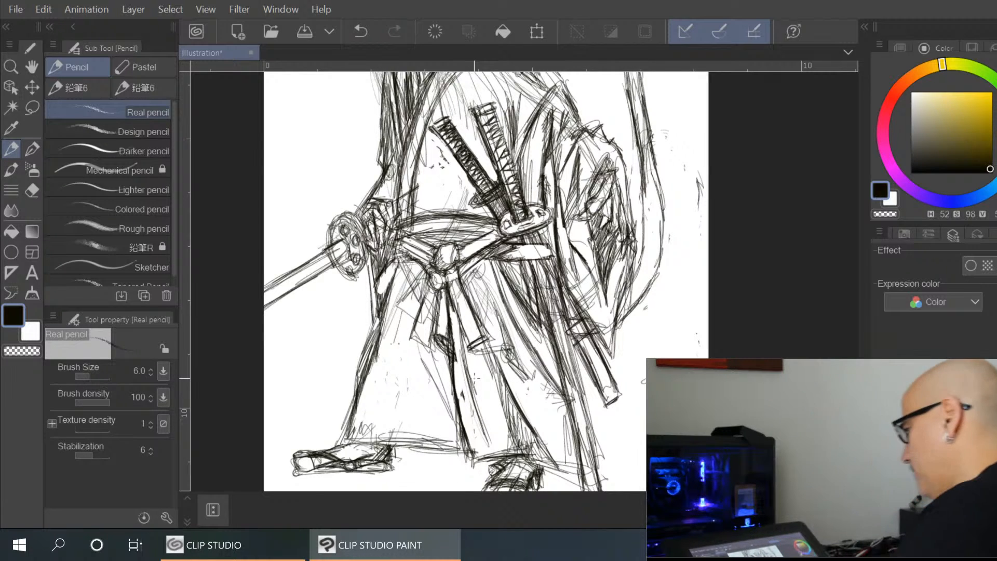
# Deepen the shading on the front of the robe beneath the mouse's chin
pyautogui.scroll(-3, 474, 378)
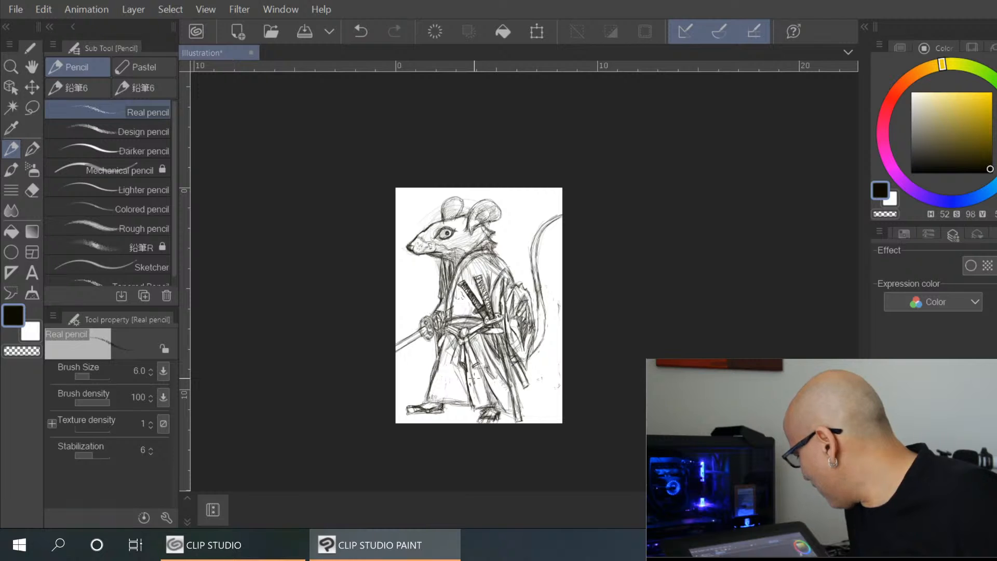
pyautogui.scroll(2, 474, 378)
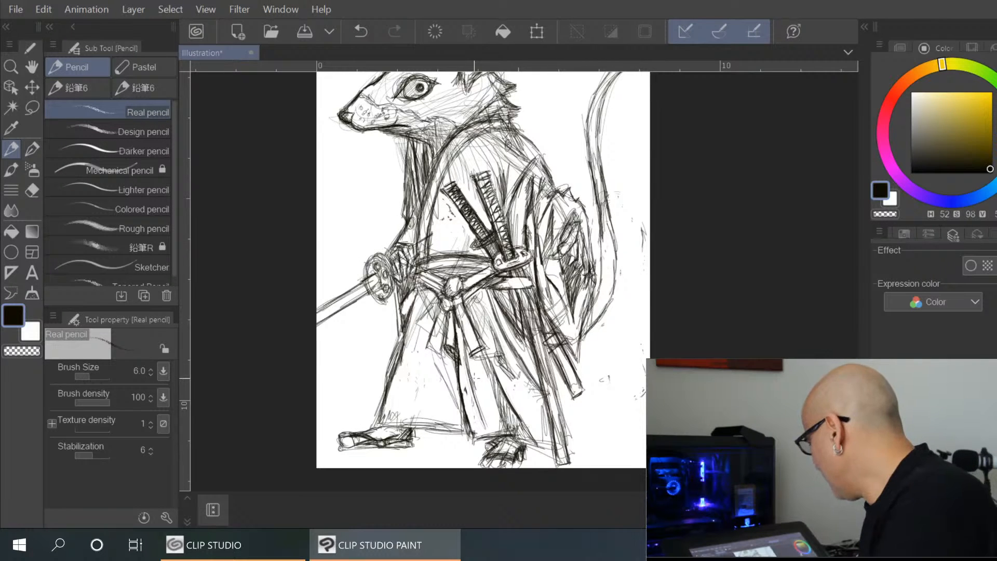
pyautogui.moveTo(572, 182); pyautogui.dragTo(568, 239)
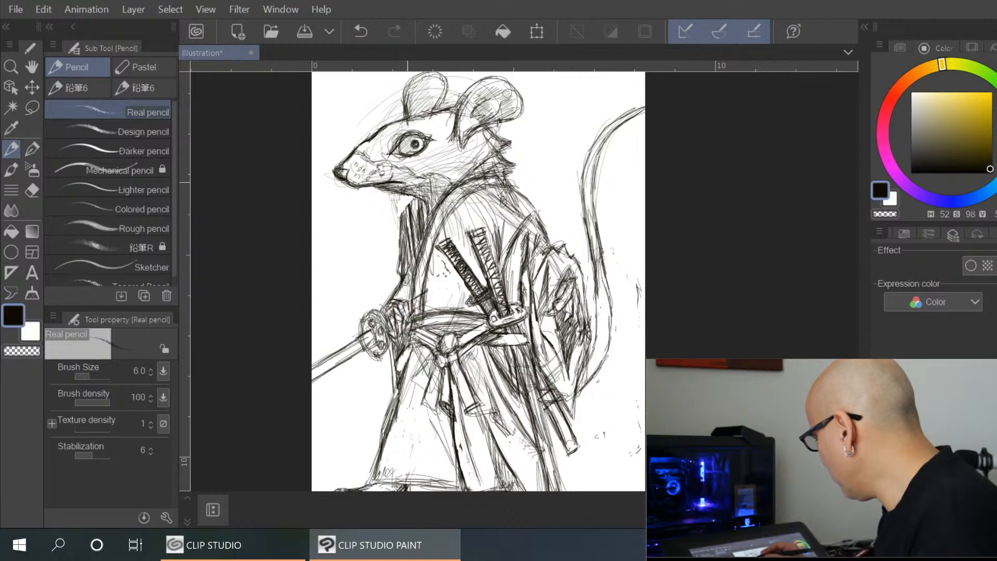
pyautogui.moveTo(413, 217); pyautogui.dragTo(410, 236)
pyautogui.moveTo(417, 200); pyautogui.dragTo(401, 255)
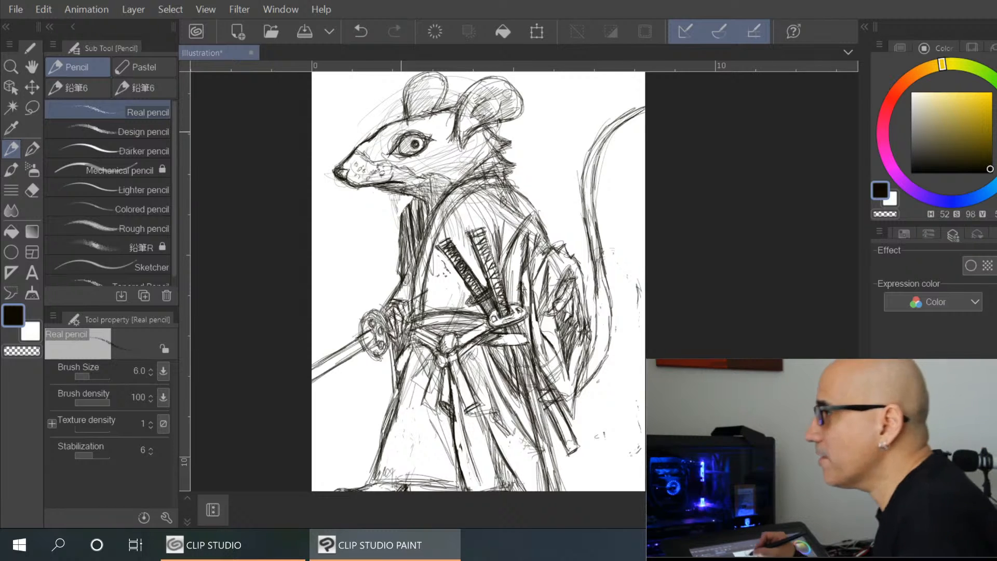
pyautogui.moveTo(402, 191); pyautogui.dragTo(433, 218)
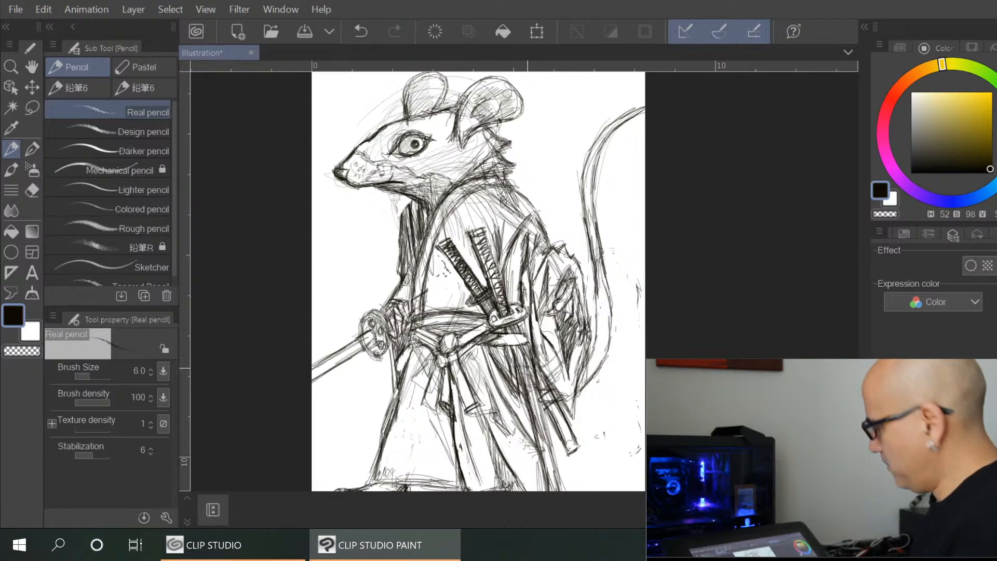
# Add radiating fold lines across the near shoulder and upper arm of the robe
pyautogui.scroll(-2, 527, 368)
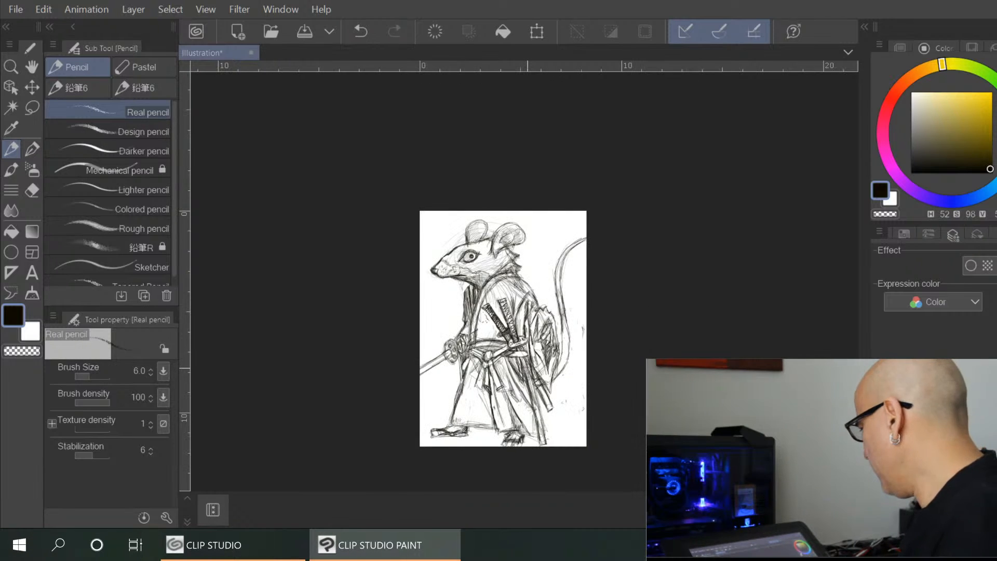
pyautogui.scroll(3, 528, 356)
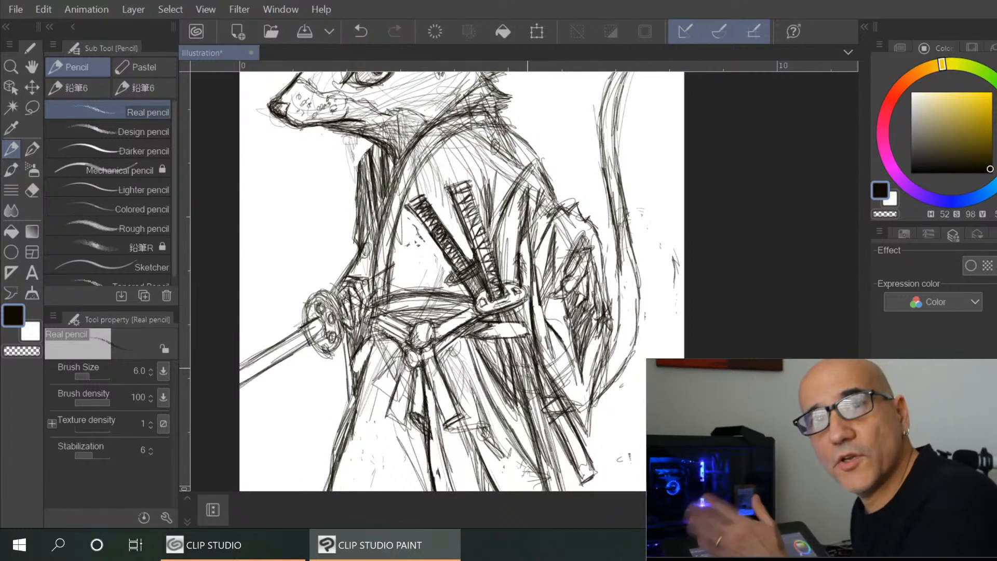
pyautogui.scroll(-2, 462, 280)
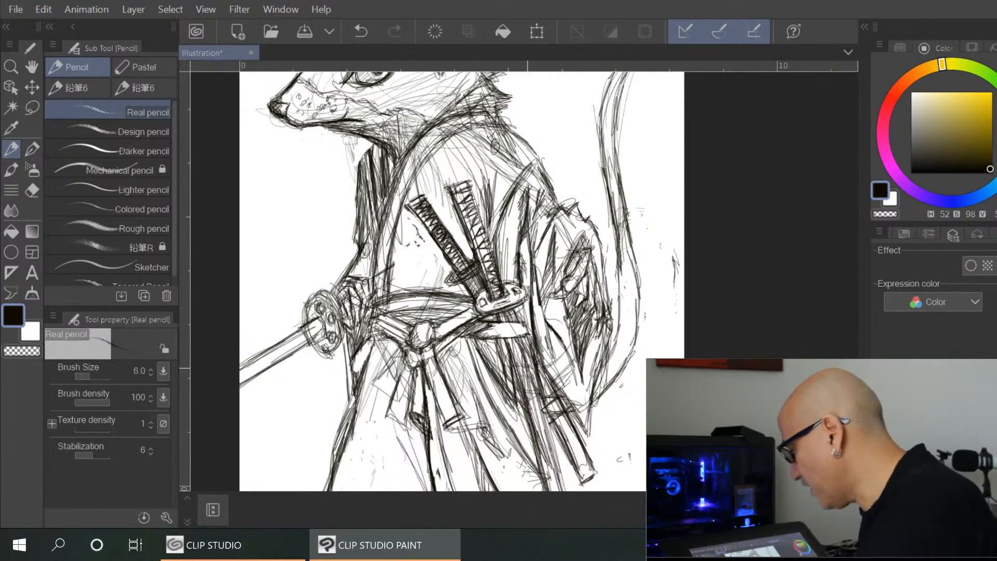
pyautogui.scroll(-2, 527, 394)
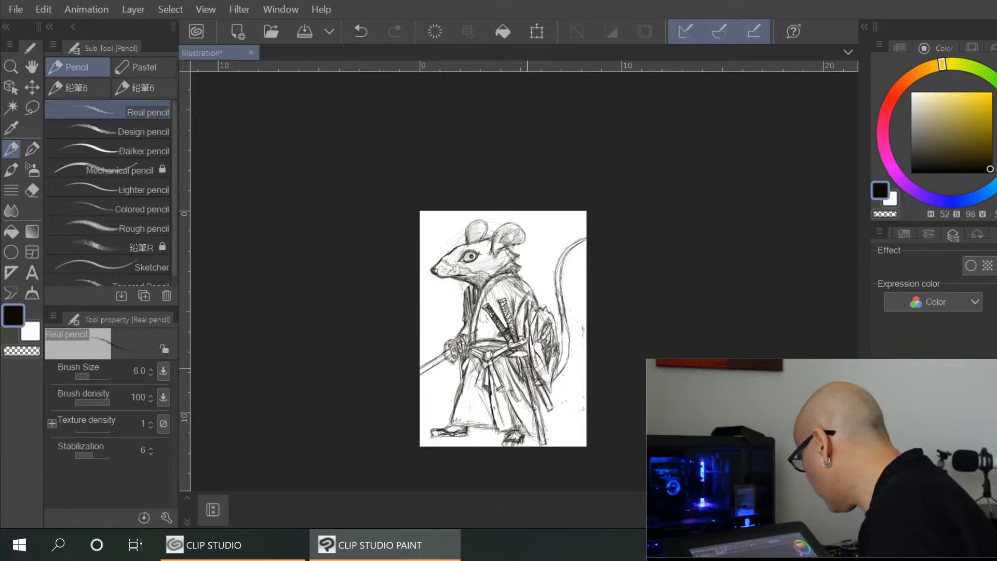
pyautogui.scroll(2, 528, 364)
pyautogui.moveTo(606, 382)
pyautogui.mouseDown()
pyautogui.moveTo(624, 330)
pyautogui.moveTo(627, 381)
pyautogui.moveTo(619, 368)
pyautogui.mouseUp()
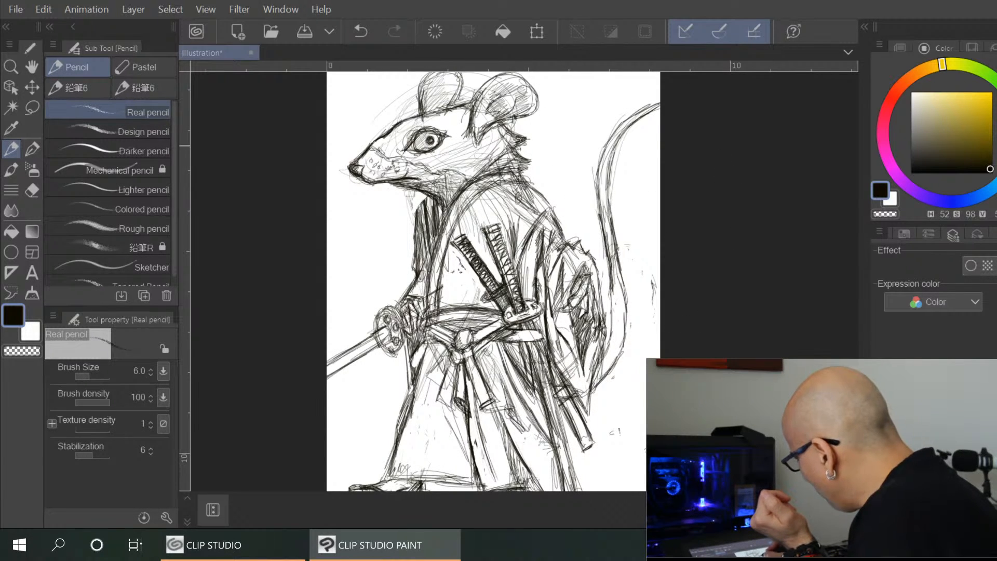
pyautogui.moveTo(514, 151)
pyautogui.mouseDown()
pyautogui.moveTo(528, 151)
pyautogui.moveTo(529, 165)
pyautogui.moveTo(486, 192)
pyautogui.moveTo(452, 228)
pyautogui.moveTo(497, 187)
pyautogui.moveTo(430, 251)
pyautogui.mouseUp()
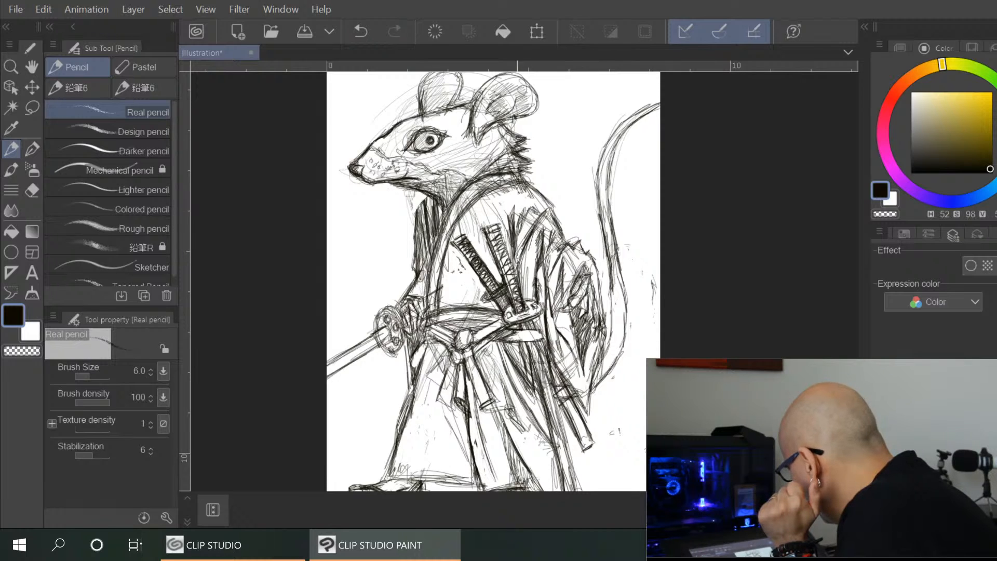
pyautogui.moveTo(520, 237); pyautogui.dragTo(547, 201)
pyautogui.moveTo(516, 249)
pyautogui.mouseDown()
pyautogui.moveTo(547, 196)
pyautogui.moveTo(543, 206)
pyautogui.moveTo(561, 215)
pyautogui.mouseUp()
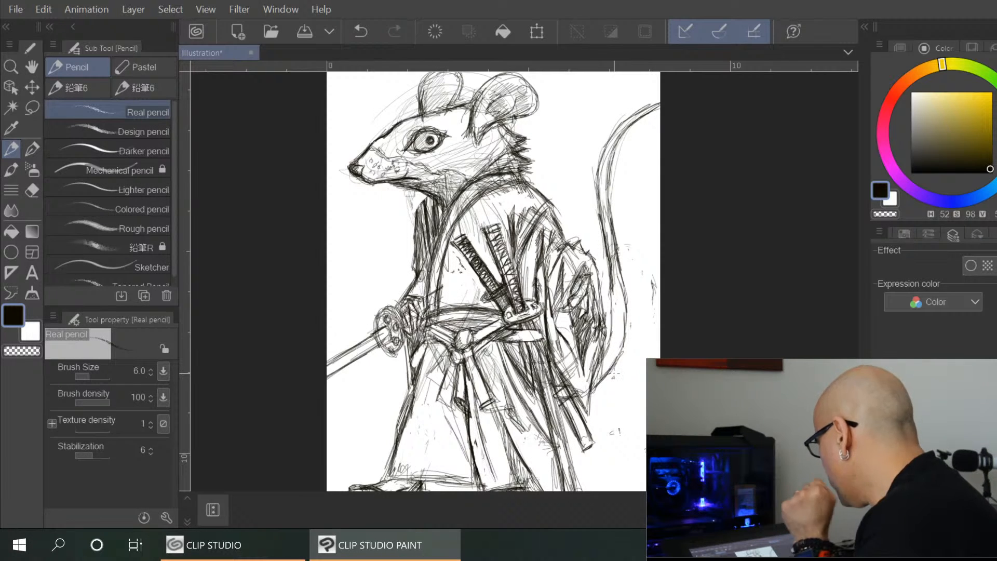
# Sketch the robe's drooping fold just above the sash, in front of the sword handles
pyautogui.scroll(-3, 615, 373)
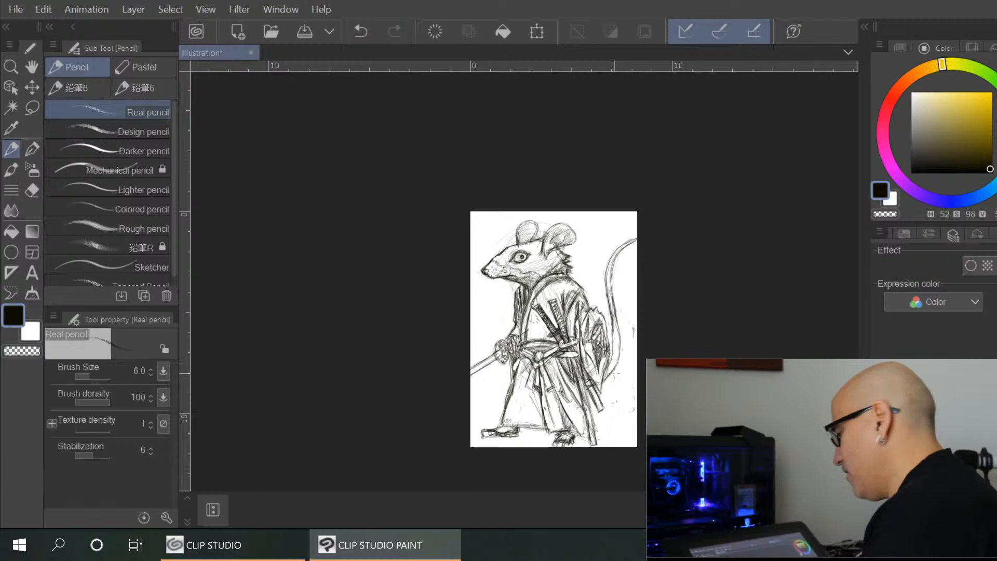
pyautogui.scroll(3, 615, 372)
pyautogui.moveTo(388, 250)
pyautogui.mouseDown()
pyautogui.moveTo(451, 264)
pyautogui.moveTo(385, 284)
pyautogui.mouseUp()
pyautogui.moveTo(399, 270)
pyautogui.mouseDown()
pyautogui.moveTo(400, 289)
pyautogui.moveTo(447, 286)
pyautogui.mouseUp()
pyautogui.moveTo(395, 252); pyautogui.dragTo(386, 279)
pyautogui.moveTo(390, 253); pyautogui.dragTo(381, 274)
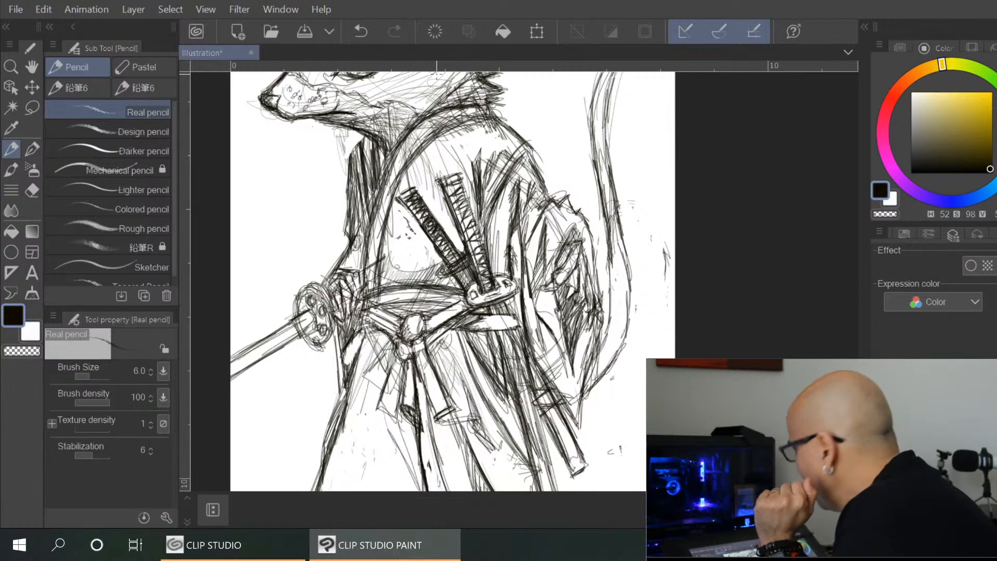
# Darken the robe's collar line around the neck and over the top of the shoulder
pyautogui.moveTo(433, 139); pyautogui.dragTo(510, 135)
pyautogui.moveTo(450, 121); pyautogui.dragTo(437, 138)
pyautogui.moveTo(466, 117)
pyautogui.mouseDown()
pyautogui.moveTo(452, 135)
pyautogui.moveTo(470, 133)
pyautogui.mouseUp()
pyautogui.moveTo(494, 123)
pyautogui.mouseDown()
pyautogui.moveTo(480, 135)
pyautogui.moveTo(489, 135)
pyautogui.moveTo(432, 130)
pyautogui.moveTo(402, 159)
pyautogui.mouseUp()
pyautogui.moveTo(457, 117)
pyautogui.mouseDown()
pyautogui.moveTo(476, 111)
pyautogui.moveTo(436, 122)
pyautogui.moveTo(410, 157)
pyautogui.mouseUp()
pyautogui.moveTo(457, 121)
pyautogui.mouseDown()
pyautogui.moveTo(429, 137)
pyautogui.moveTo(460, 109)
pyautogui.moveTo(399, 143)
pyautogui.moveTo(430, 120)
pyautogui.moveTo(433, 128)
pyautogui.mouseUp()
pyautogui.moveTo(457, 111); pyautogui.dragTo(427, 137)
pyautogui.moveTo(471, 108)
pyautogui.mouseDown()
pyautogui.moveTo(449, 128)
pyautogui.moveTo(516, 137)
pyautogui.mouseUp()
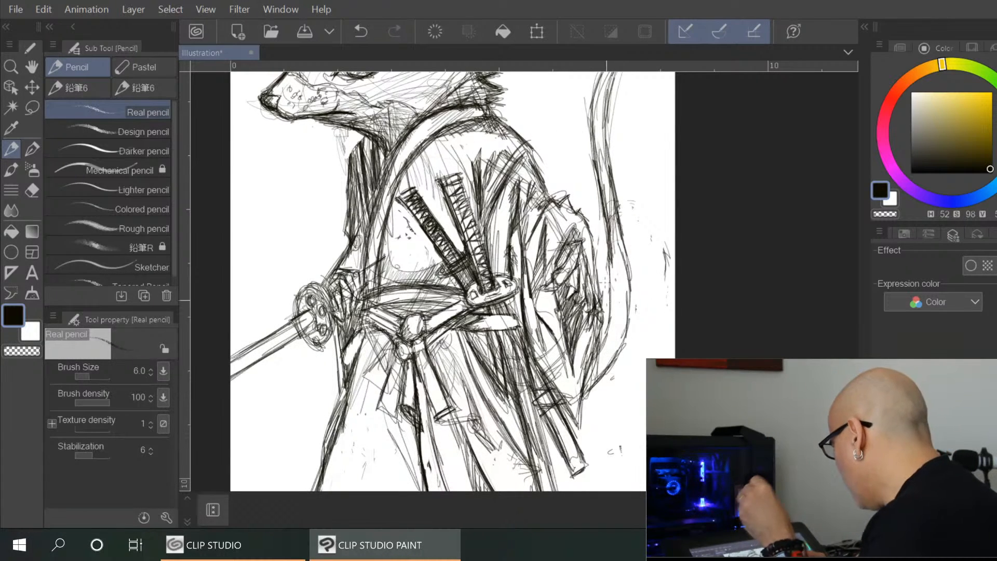
# Darken the creases in the lower rear part of the rear sleeve
pyautogui.moveTo(564, 286); pyautogui.dragTo(557, 312)
pyautogui.moveTo(567, 282); pyautogui.dragTo(563, 326)
pyautogui.moveTo(574, 322); pyautogui.dragTo(571, 339)
pyautogui.moveTo(579, 300); pyautogui.dragTo(572, 329)
pyautogui.moveTo(577, 311)
pyautogui.mouseDown()
pyautogui.moveTo(567, 341)
pyautogui.moveTo(574, 377)
pyautogui.mouseUp()
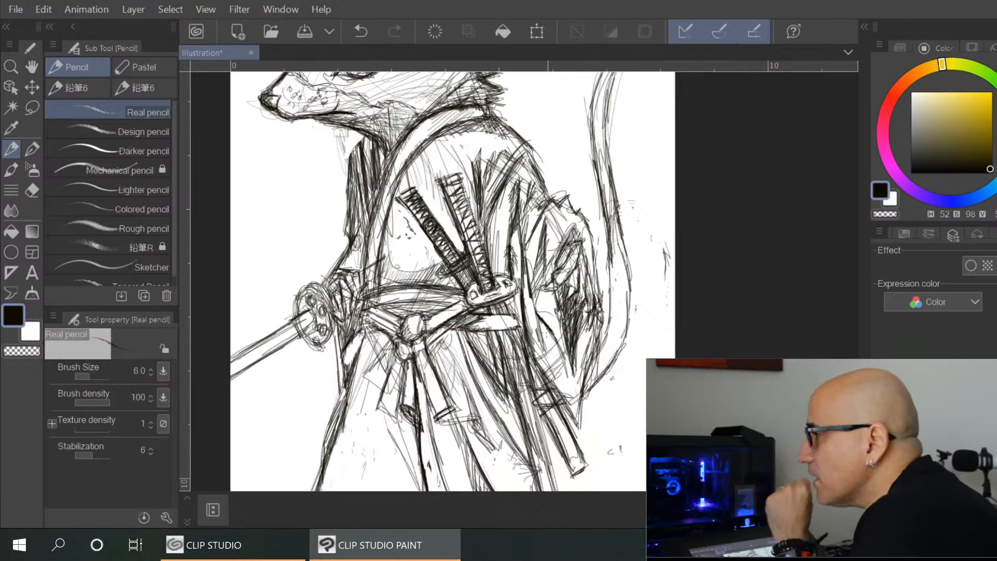
# Shade the inner folds of the rear sleeve beside the long sword and strengthen its outer edge
pyautogui.moveTo(544, 322); pyautogui.dragTo(542, 354)
pyautogui.moveTo(555, 323); pyautogui.dragTo(551, 371)
pyautogui.moveTo(566, 350); pyautogui.dragTo(564, 388)
pyautogui.moveTo(565, 333); pyautogui.dragTo(551, 368)
pyautogui.moveTo(551, 301); pyautogui.dragTo(531, 334)
pyautogui.moveTo(546, 290); pyautogui.dragTo(530, 322)
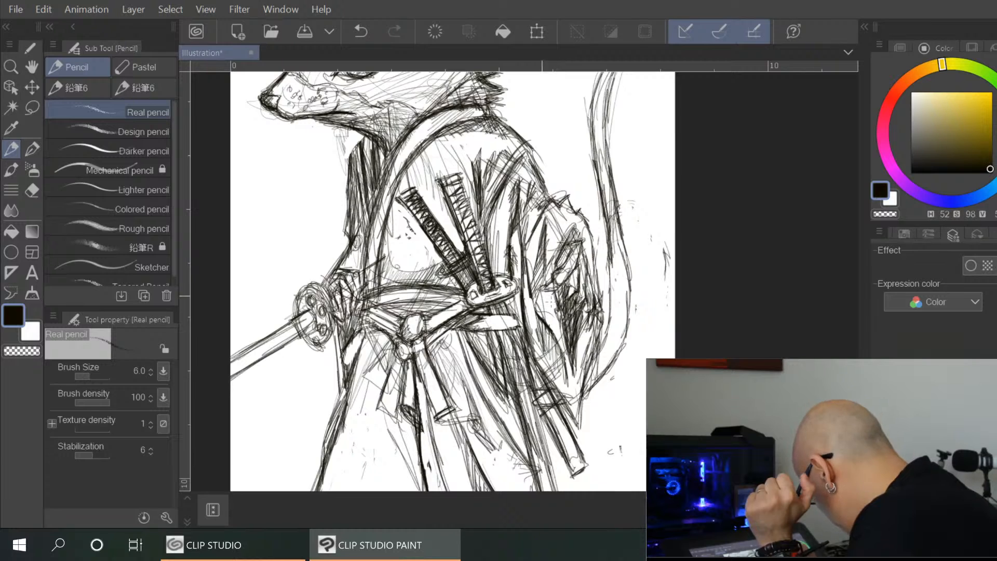
pyautogui.moveTo(606, 310); pyautogui.dragTo(597, 352)
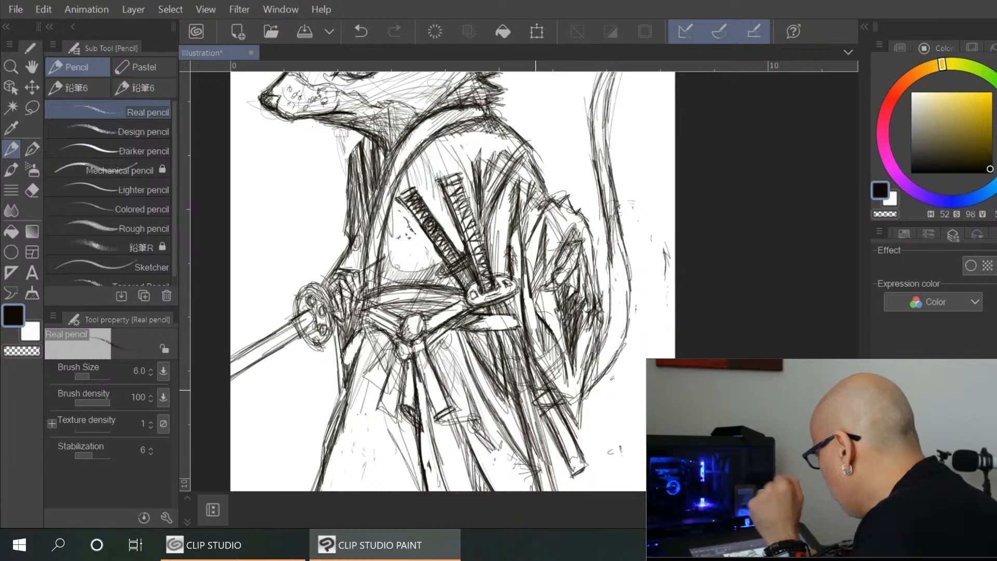
# Draw a long pleat down the front leg of the robe from the sash to the hem
pyautogui.moveTo(596, 420)
pyautogui.mouseDown()
pyautogui.moveTo(617, 225)
pyautogui.moveTo(617, 284)
pyautogui.mouseUp()
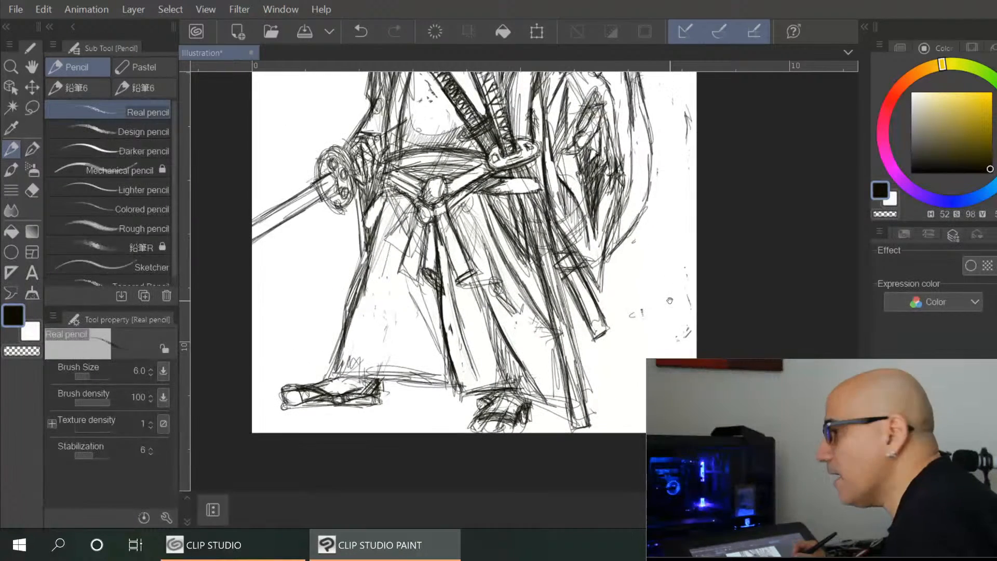
pyautogui.moveTo(394, 213); pyautogui.dragTo(387, 341)
pyautogui.moveTo(390, 272); pyautogui.dragTo(395, 373)
pyautogui.moveTo(388, 301)
pyautogui.mouseDown()
pyautogui.moveTo(391, 362)
pyautogui.moveTo(388, 343)
pyautogui.mouseUp()
pyautogui.moveTo(393, 244)
pyautogui.mouseDown()
pyautogui.moveTo(388, 304)
pyautogui.moveTo(400, 298)
pyautogui.moveTo(389, 327)
pyautogui.moveTo(399, 318)
pyautogui.moveTo(404, 373)
pyautogui.mouseUp()
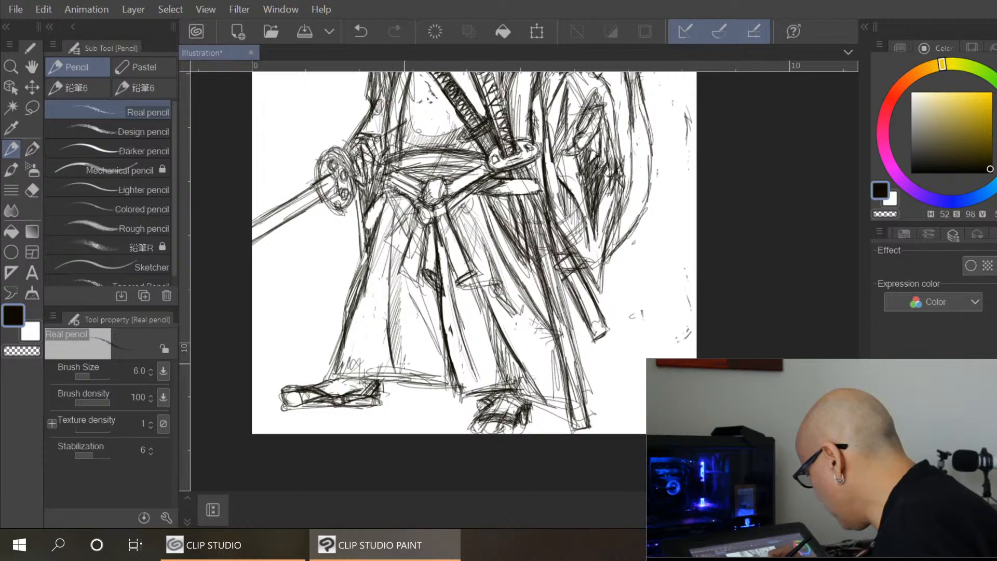
pyautogui.moveTo(394, 300); pyautogui.dragTo(400, 365)
pyautogui.moveTo(391, 275); pyautogui.dragTo(391, 322)
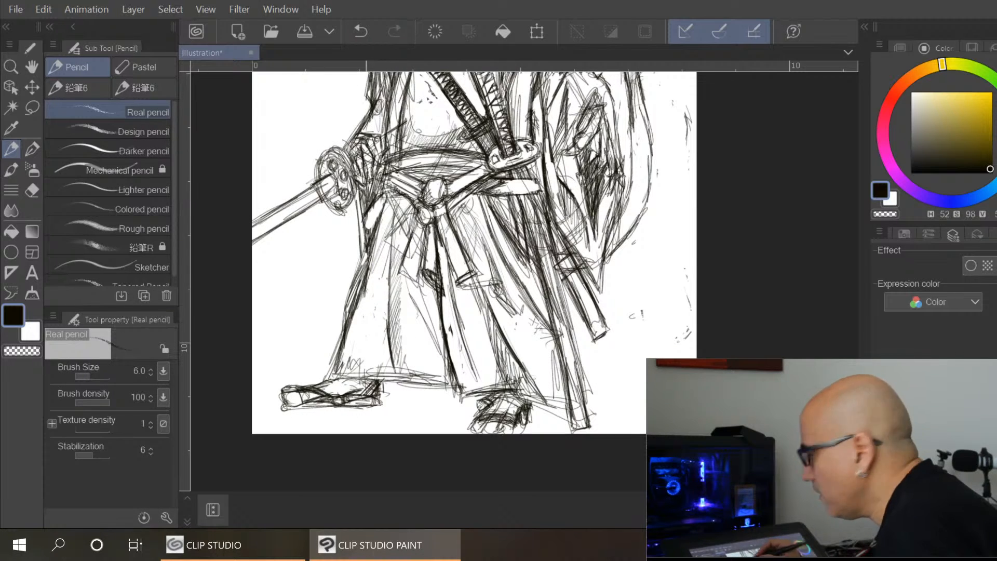
# Thicken the robe skirt's front outline down to the foot and darken the central pleat below the sash ends
pyautogui.moveTo(372, 257); pyautogui.dragTo(356, 373)
pyautogui.moveTo(352, 331); pyautogui.dragTo(338, 374)
pyautogui.moveTo(363, 313)
pyautogui.mouseDown()
pyautogui.moveTo(338, 363)
pyautogui.moveTo(346, 374)
pyautogui.moveTo(349, 340)
pyautogui.moveTo(336, 361)
pyautogui.mouseUp()
pyautogui.moveTo(341, 340); pyautogui.dragTo(330, 374)
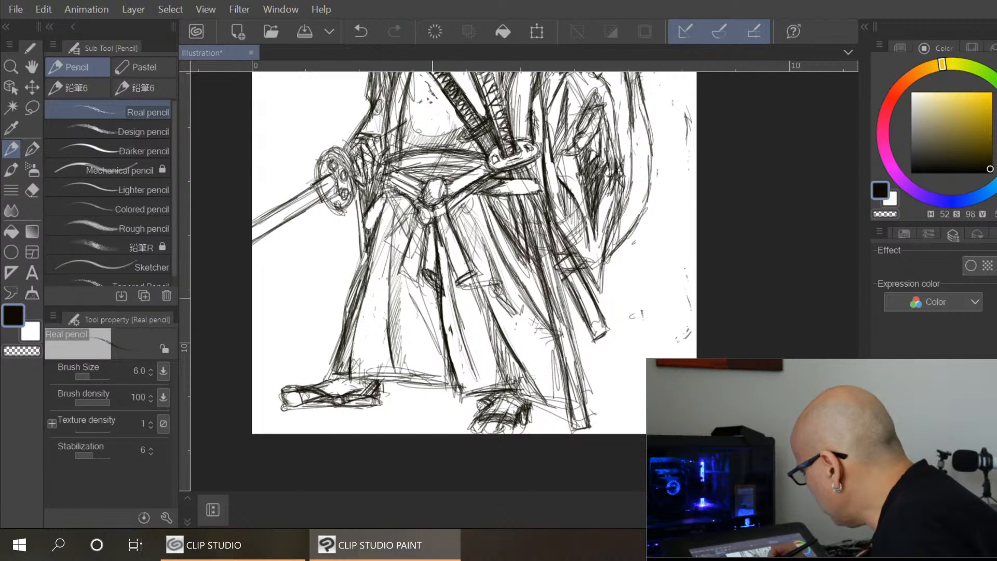
pyautogui.moveTo(434, 302)
pyautogui.mouseDown()
pyautogui.moveTo(440, 348)
pyautogui.moveTo(441, 325)
pyautogui.moveTo(447, 334)
pyautogui.moveTo(445, 376)
pyautogui.mouseUp()
pyautogui.moveTo(448, 354); pyautogui.dragTo(443, 387)
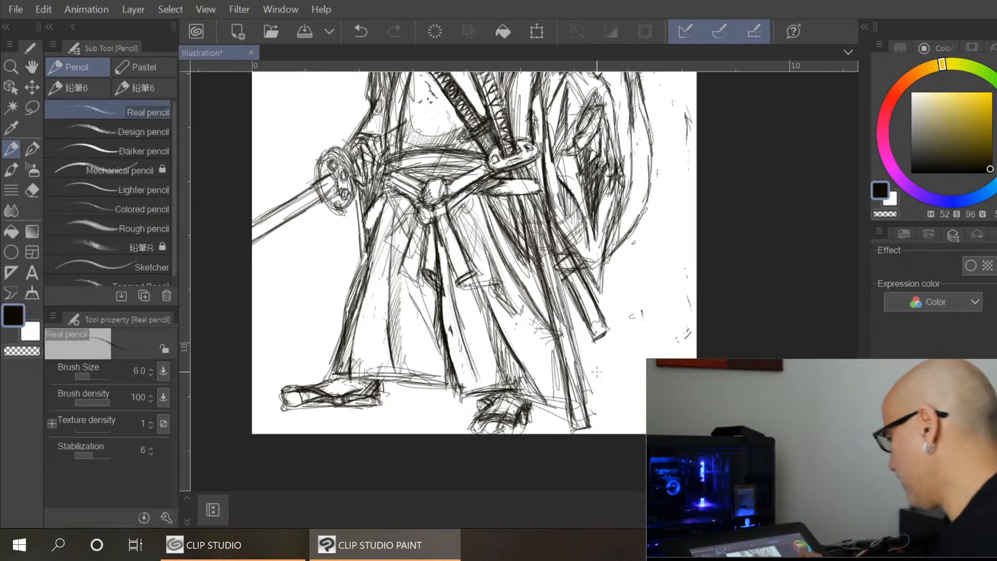
# Review the whole figure and the robe's sash and sword area for spots that need more definition
pyautogui.scroll(-4, 597, 372)
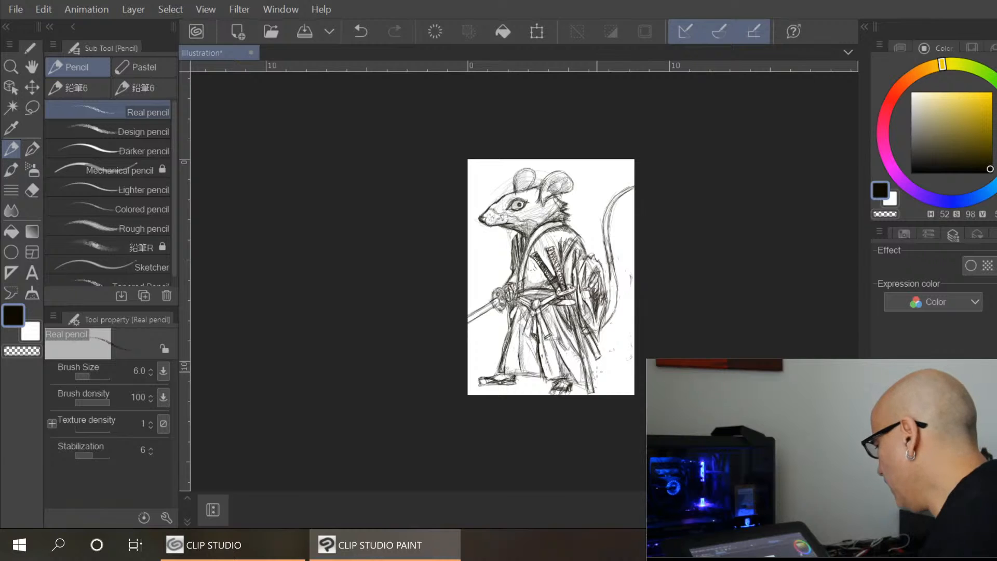
pyautogui.moveTo(624, 291); pyautogui.dragTo(590, 309)
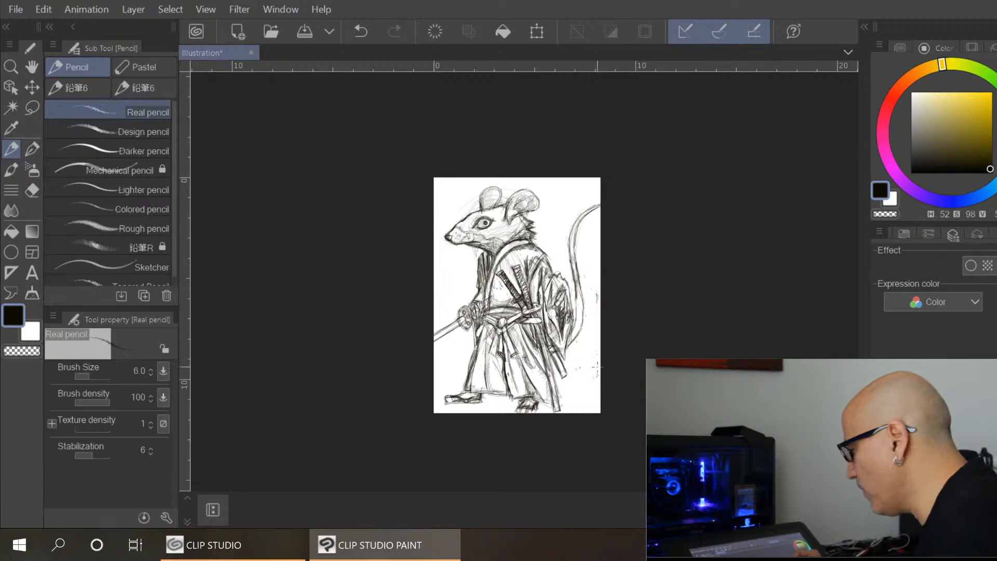
pyautogui.scroll(4, 598, 392)
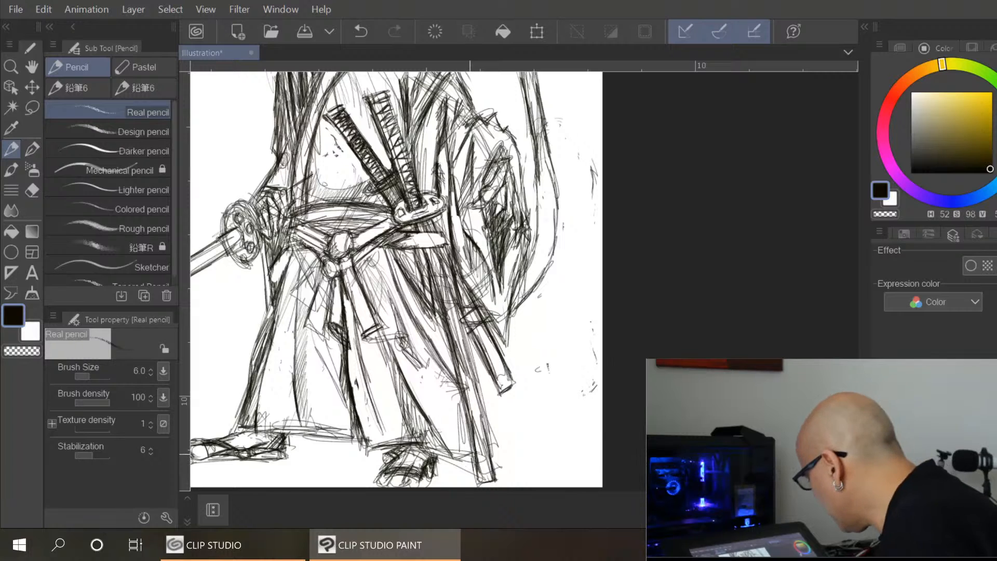
pyautogui.hotkey('ctrl', '0')
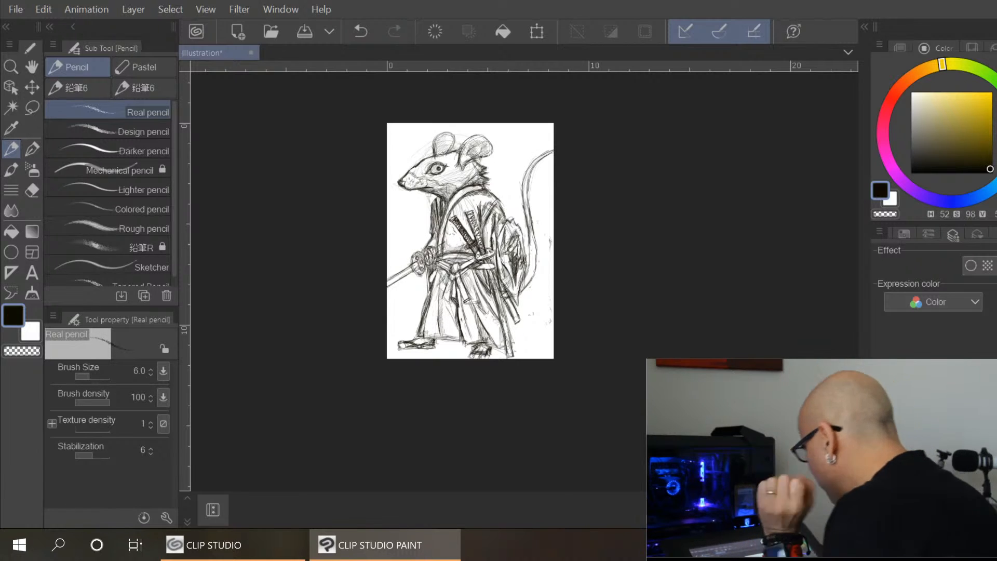
pyautogui.hotkey('ctrl', '+')
pyautogui.hotkey('ctrl', '+')
pyautogui.hotkey('ctrl', '+')
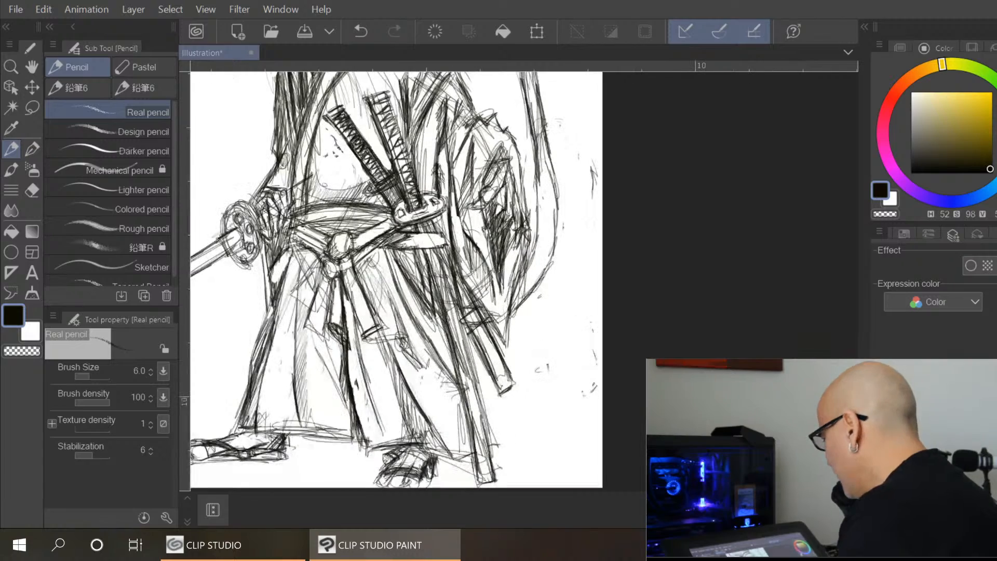
pyautogui.moveTo(444, 133); pyautogui.dragTo(516, 198)
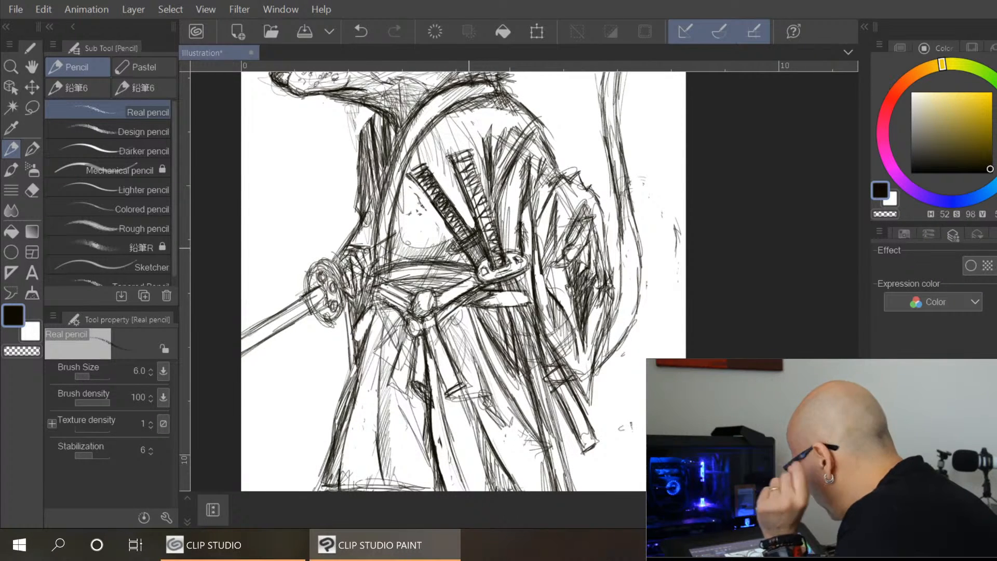
# Darken the front sash band, the edges around its knot and the creases directly beneath it
pyautogui.moveTo(398, 328)
pyautogui.mouseDown()
pyautogui.moveTo(375, 354)
pyautogui.moveTo(375, 375)
pyautogui.moveTo(398, 340)
pyautogui.mouseUp()
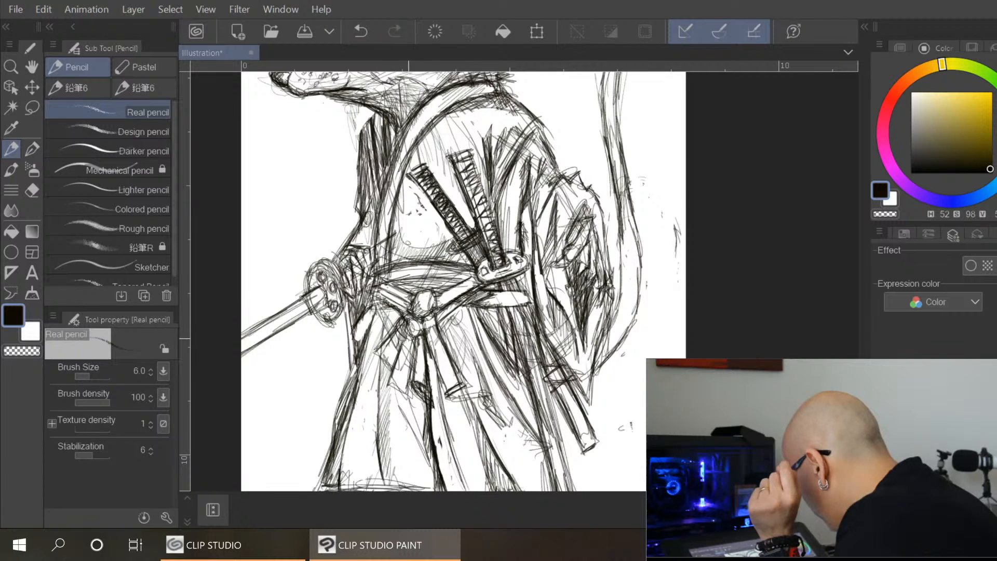
pyautogui.moveTo(374, 306); pyautogui.dragTo(398, 327)
pyautogui.moveTo(375, 307)
pyautogui.mouseDown()
pyautogui.moveTo(400, 331)
pyautogui.moveTo(393, 312)
pyautogui.mouseUp()
pyautogui.moveTo(370, 289)
pyautogui.mouseDown()
pyautogui.moveTo(390, 306)
pyautogui.moveTo(466, 299)
pyautogui.moveTo(437, 343)
pyautogui.mouseUp()
pyautogui.moveTo(433, 314); pyautogui.dragTo(427, 344)
pyautogui.moveTo(433, 318)
pyautogui.mouseDown()
pyautogui.moveTo(427, 340)
pyautogui.moveTo(439, 355)
pyautogui.mouseUp()
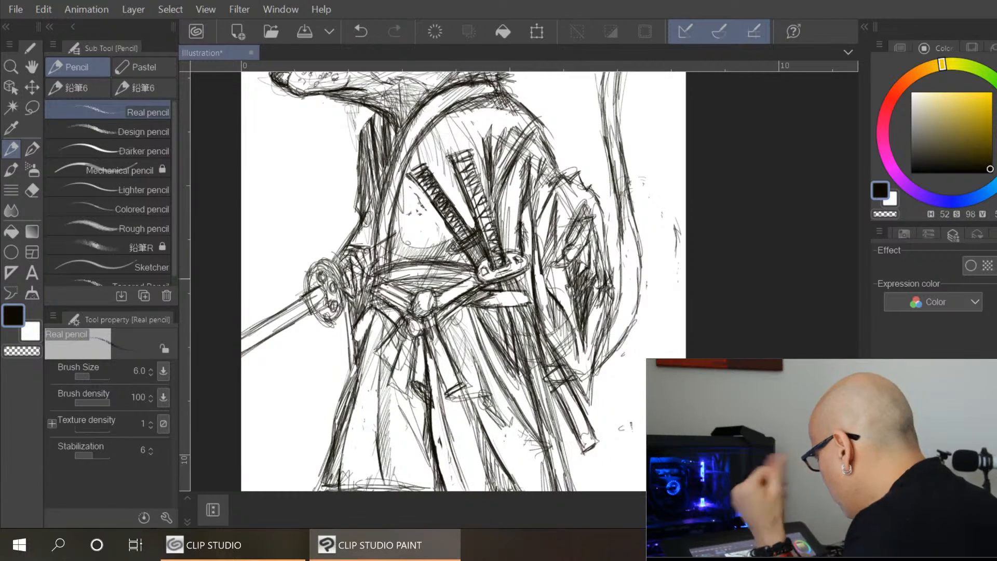
pyautogui.moveTo(387, 302); pyautogui.dragTo(398, 325)
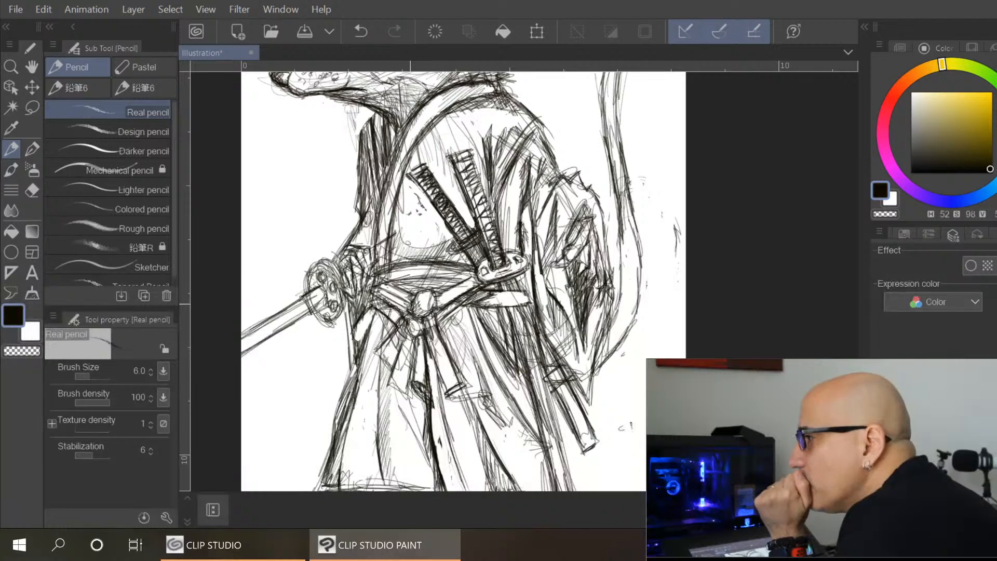
# Deepen the robe folds under the sheathed swords and the skirt's front edge below the gripping hand
pyautogui.moveTo(480, 310); pyautogui.dragTo(509, 366)
pyautogui.moveTo(485, 318)
pyautogui.mouseDown()
pyautogui.moveTo(517, 367)
pyautogui.moveTo(497, 328)
pyautogui.mouseUp()
pyautogui.moveTo(491, 309); pyautogui.dragTo(526, 382)
pyautogui.moveTo(370, 312)
pyautogui.mouseDown()
pyautogui.moveTo(354, 336)
pyautogui.moveTo(365, 340)
pyautogui.moveTo(359, 373)
pyautogui.mouseUp()
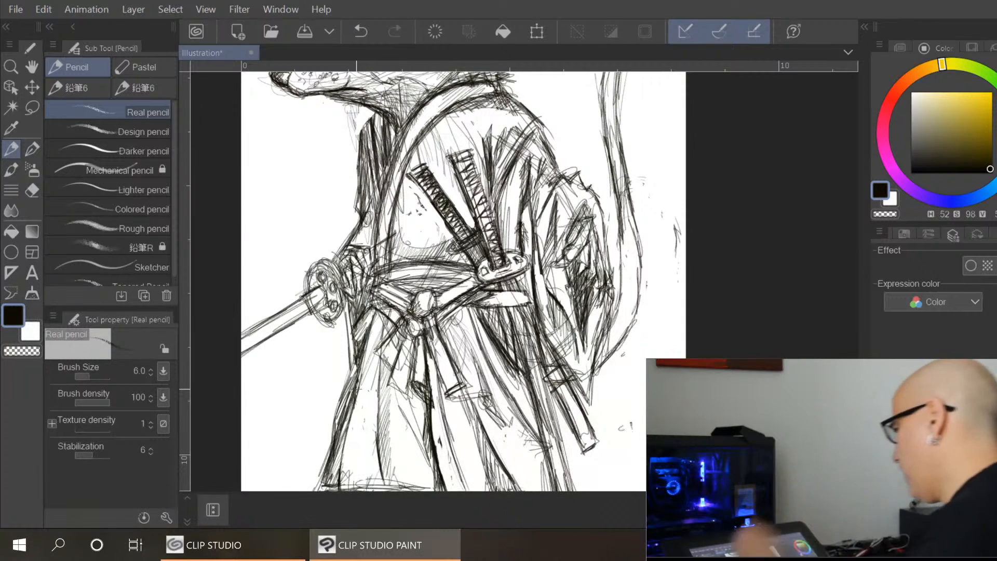
# Switch to the Darker pencil and ink the eye's almond outline and the round iris over the faded sketch
pyautogui.scroll(-3, 649, 350)
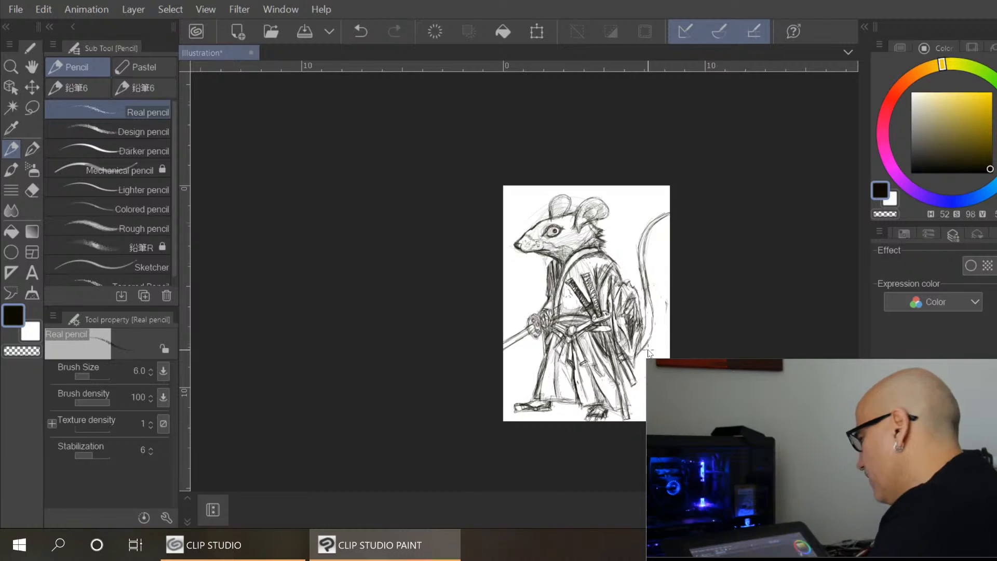
pyautogui.scroll(3, 648, 350)
pyautogui.moveTo(517, 161); pyautogui.dragTo(466, 282)
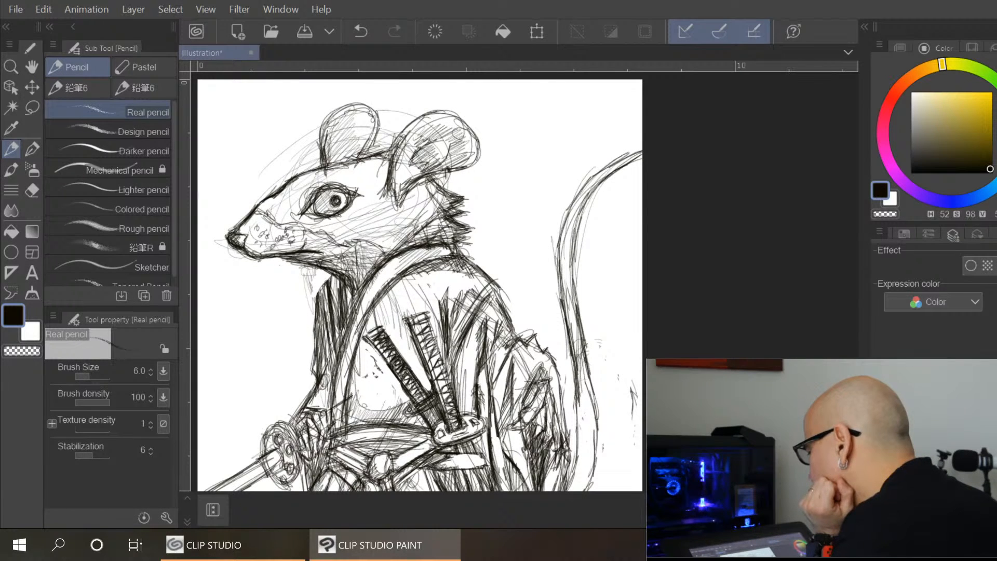
pyautogui.click(156, 151)
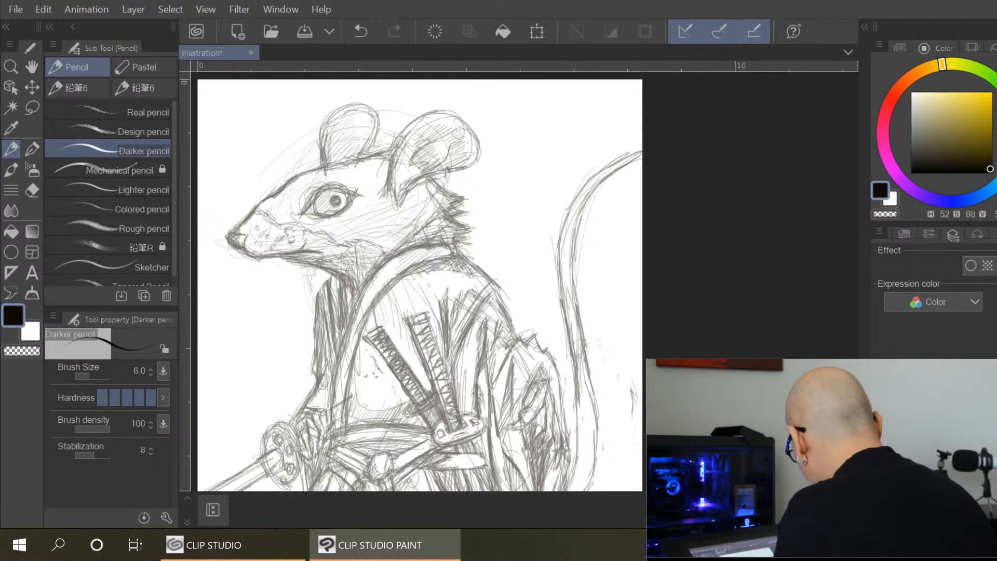
pyautogui.scroll(2, 345, 240)
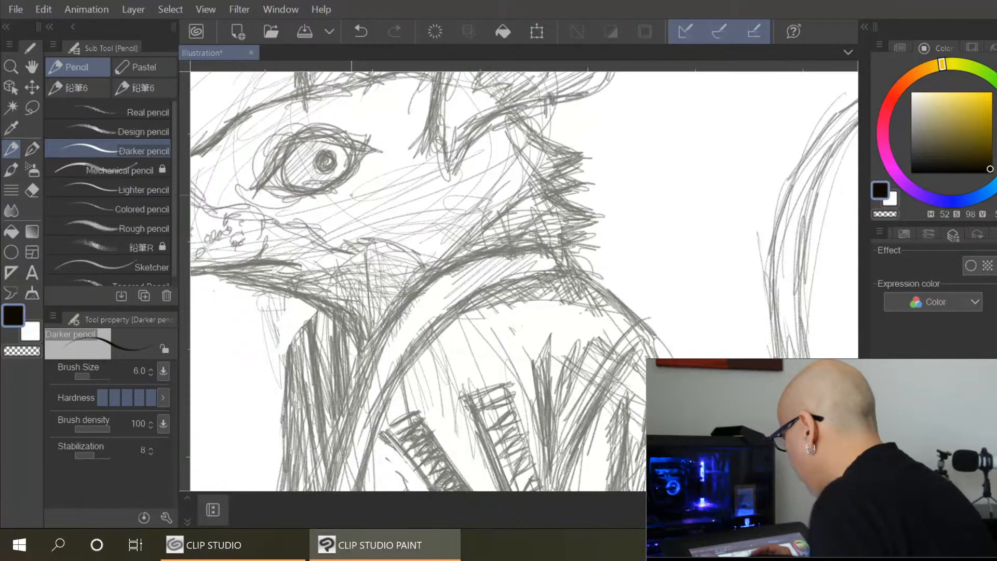
pyautogui.moveTo(364, 203); pyautogui.dragTo(485, 314)
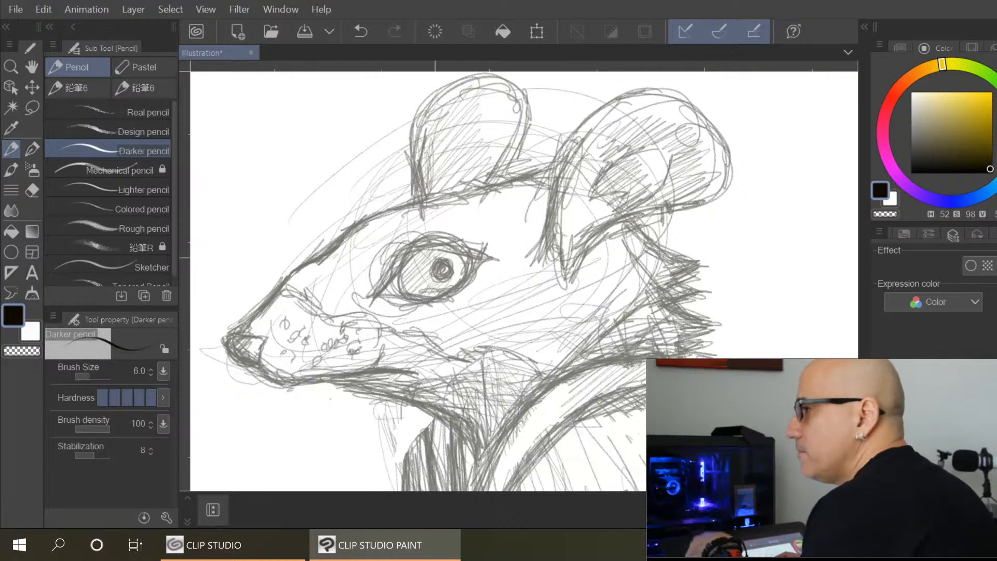
pyautogui.moveTo(378, 293)
pyautogui.mouseDown()
pyautogui.moveTo(414, 253)
pyautogui.moveTo(454, 245)
pyautogui.moveTo(486, 256)
pyautogui.moveTo(446, 293)
pyautogui.mouseUp()
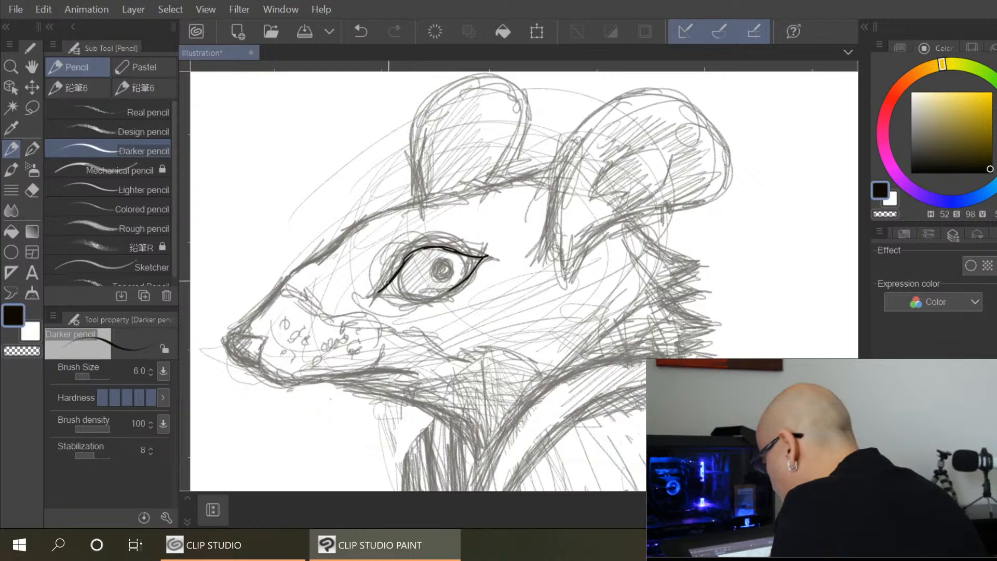
pyautogui.moveTo(378, 293)
pyautogui.mouseDown()
pyautogui.moveTo(456, 285)
pyautogui.moveTo(398, 291)
pyautogui.mouseUp()
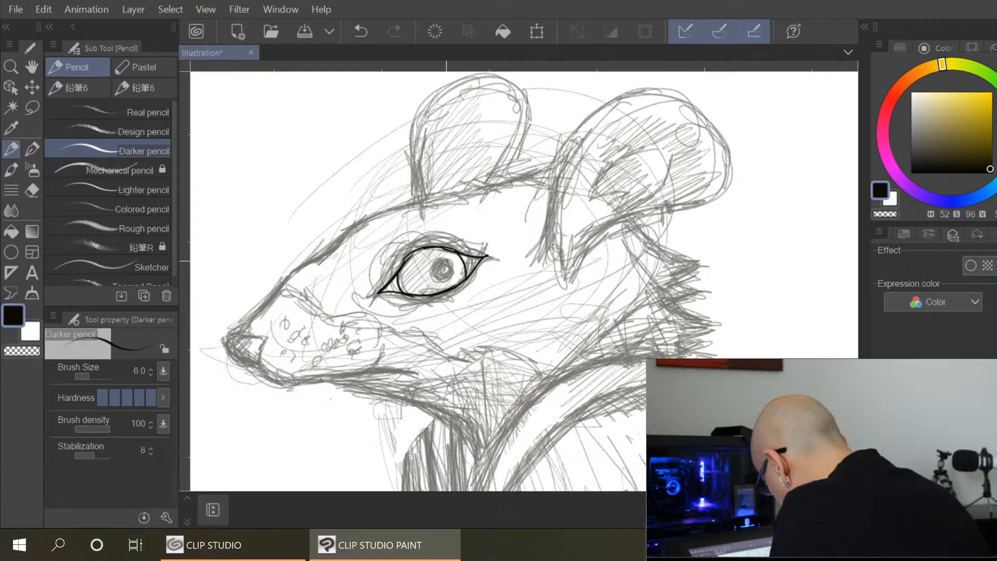
# Ink the pupil, hatch the front of the iris, fill the eye corners and thicken the upper lid
pyautogui.moveTo(443, 260)
pyautogui.mouseDown()
pyautogui.moveTo(438, 281)
pyautogui.moveTo(410, 259)
pyautogui.moveTo(399, 277)
pyautogui.moveTo(436, 295)
pyautogui.mouseUp()
pyautogui.moveTo(407, 264)
pyautogui.mouseDown()
pyautogui.moveTo(398, 283)
pyautogui.moveTo(431, 295)
pyautogui.mouseUp()
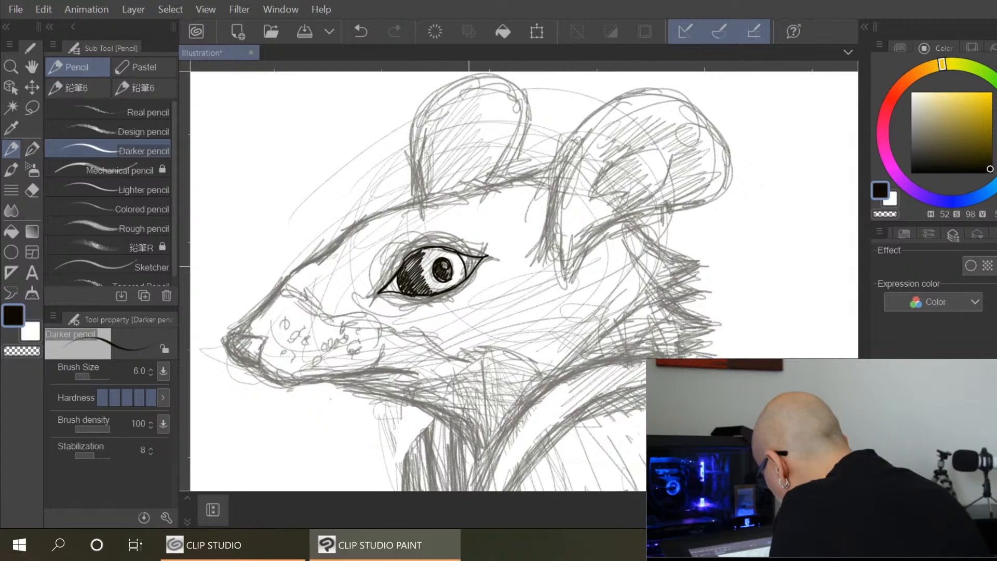
pyautogui.moveTo(400, 276); pyautogui.dragTo(395, 291)
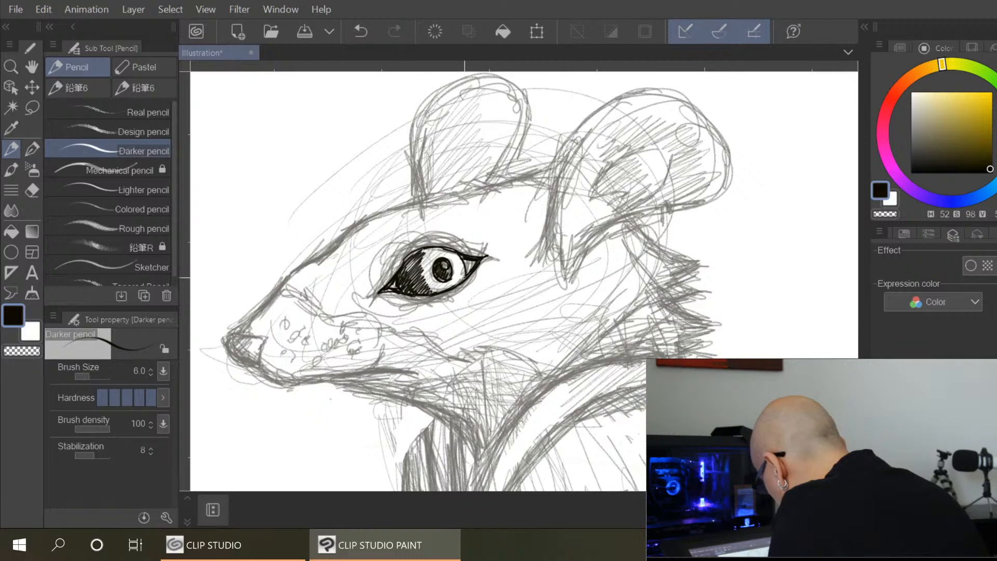
pyautogui.moveTo(413, 251)
pyautogui.mouseDown()
pyautogui.moveTo(456, 246)
pyautogui.moveTo(449, 242)
pyautogui.mouseUp()
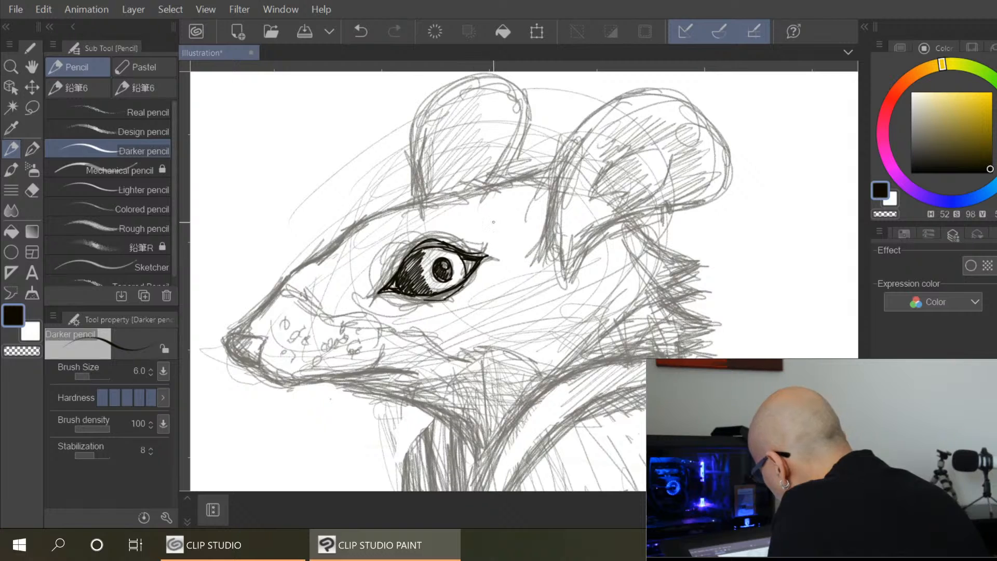
# Ink the top of the head from the brow to the near ear and outline the far ear
pyautogui.moveTo(321, 257)
pyautogui.mouseDown()
pyautogui.moveTo(360, 222)
pyautogui.moveTo(452, 184)
pyautogui.moveTo(546, 170)
pyautogui.mouseUp()
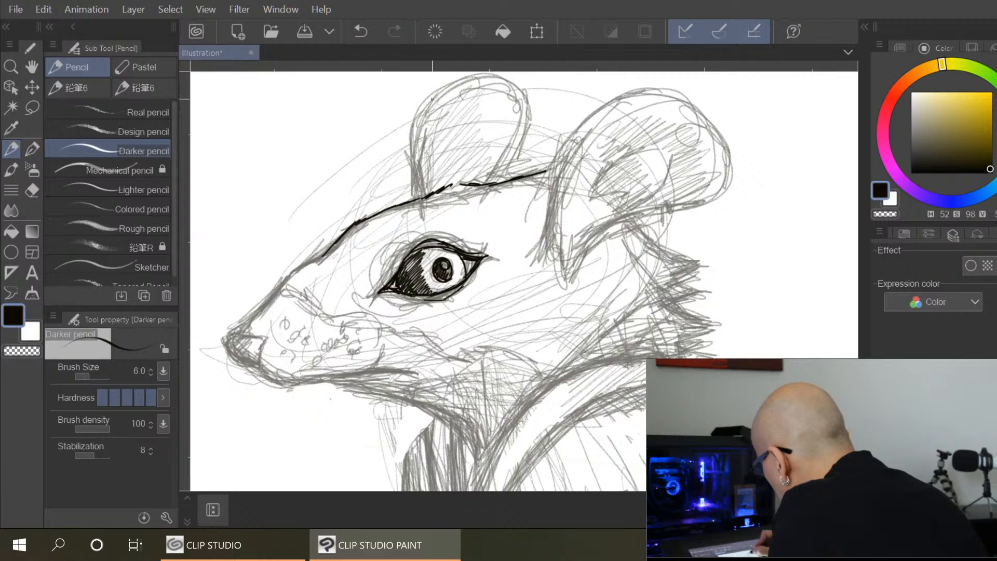
pyautogui.moveTo(434, 95)
pyautogui.mouseDown()
pyautogui.moveTo(414, 176)
pyautogui.moveTo(422, 197)
pyautogui.mouseUp()
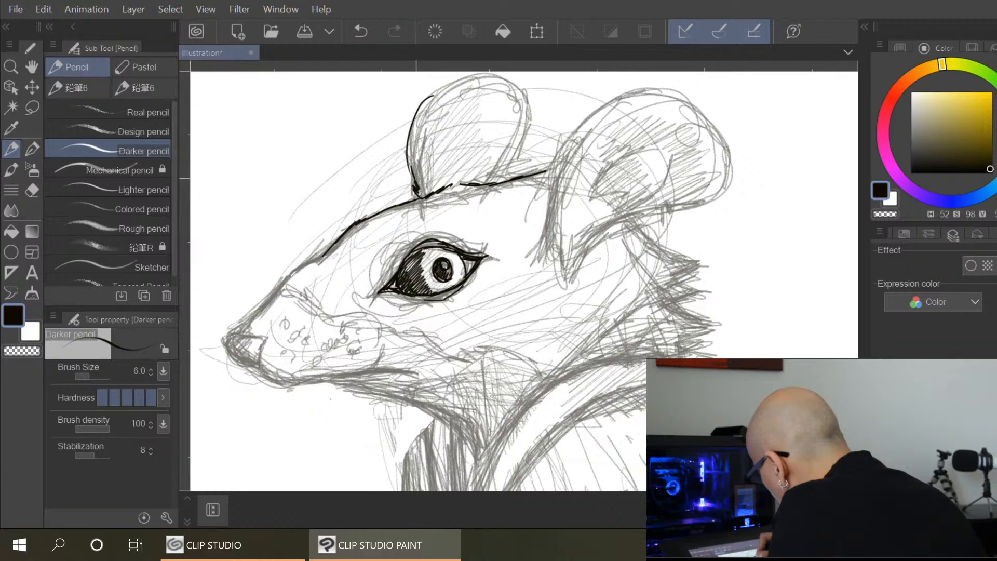
pyautogui.moveTo(431, 98)
pyautogui.mouseDown()
pyautogui.moveTo(493, 72)
pyautogui.moveTo(448, 82)
pyautogui.moveTo(494, 74)
pyautogui.moveTo(527, 85)
pyautogui.moveTo(528, 127)
pyautogui.moveTo(496, 183)
pyautogui.mouseUp()
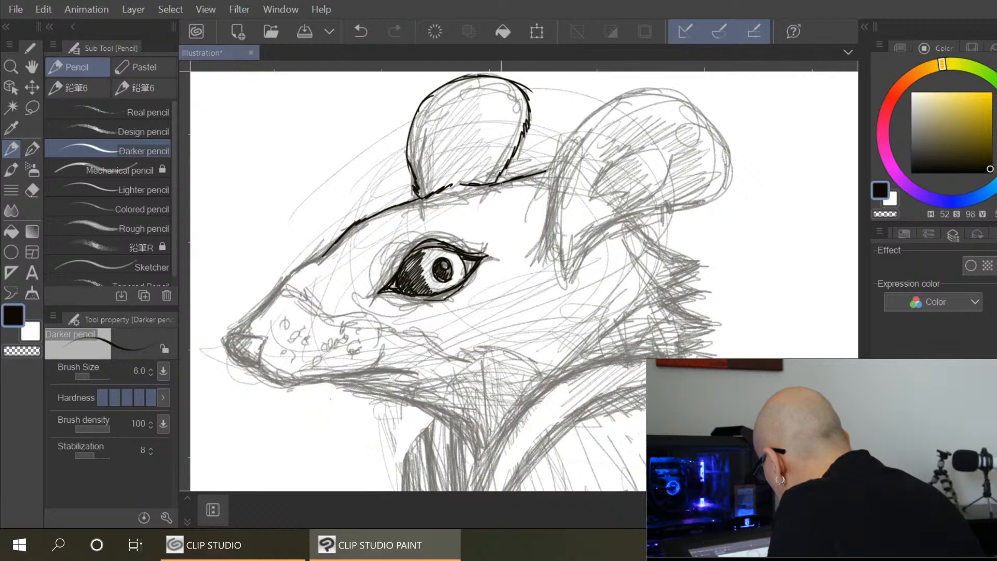
# Ink the near ear's front edge down to its base and join it to the head line
pyautogui.moveTo(631, 91)
pyautogui.mouseDown()
pyautogui.moveTo(550, 187)
pyautogui.moveTo(526, 260)
pyautogui.mouseUp()
pyautogui.moveTo(559, 157); pyautogui.dragTo(547, 225)
pyautogui.moveTo(541, 172); pyautogui.dragTo(556, 166)
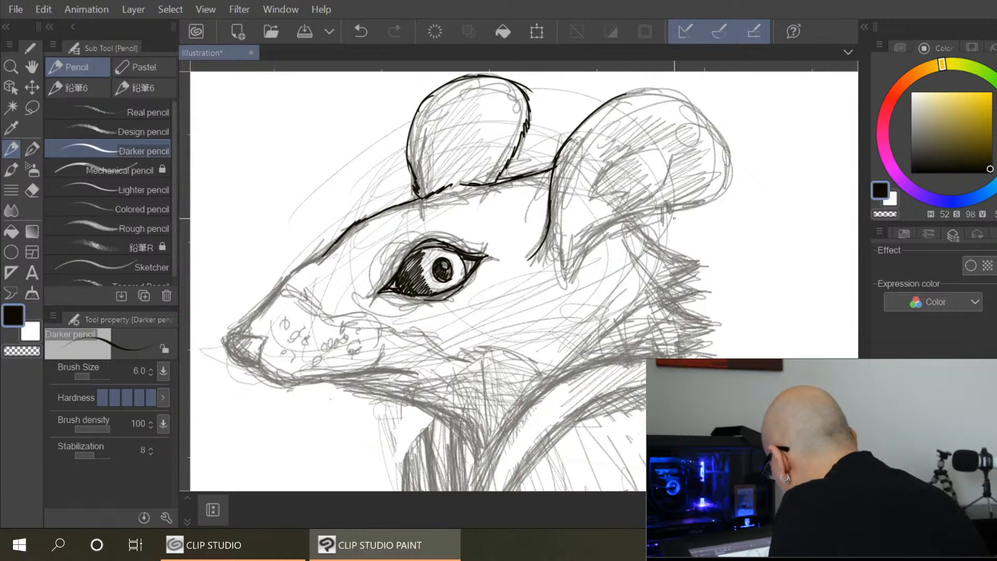
# Ink the spiky fur at the back of the neck, the neck crease and the collar's upper edge
pyautogui.moveTo(635, 221)
pyautogui.mouseDown()
pyautogui.moveTo(705, 261)
pyautogui.moveTo(670, 286)
pyautogui.moveTo(698, 290)
pyautogui.moveTo(676, 306)
pyautogui.moveTo(715, 323)
pyautogui.moveTo(695, 332)
pyautogui.moveTo(683, 358)
pyautogui.mouseUp()
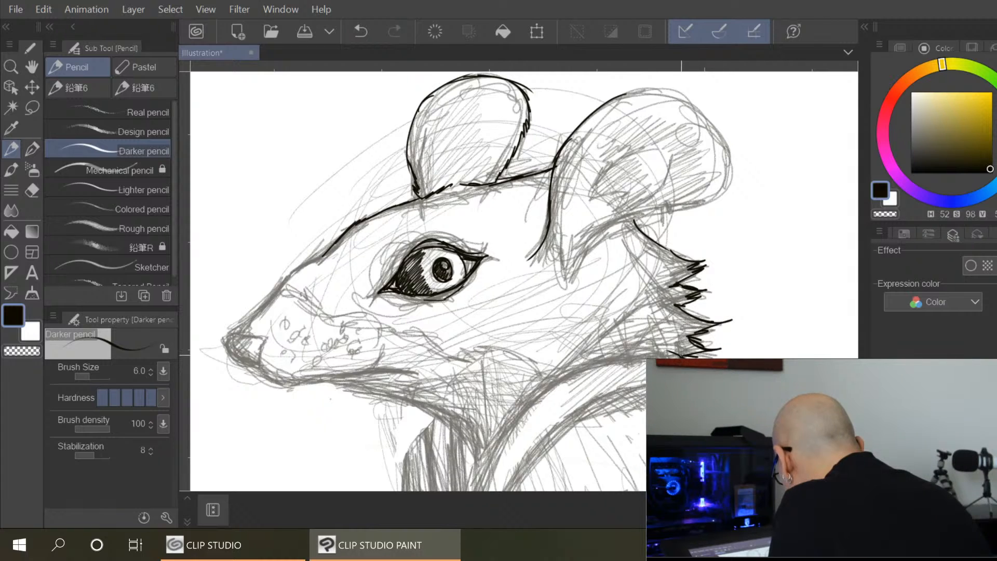
pyautogui.moveTo(627, 315); pyautogui.dragTo(575, 360)
pyautogui.moveTo(508, 431); pyautogui.dragTo(670, 354)
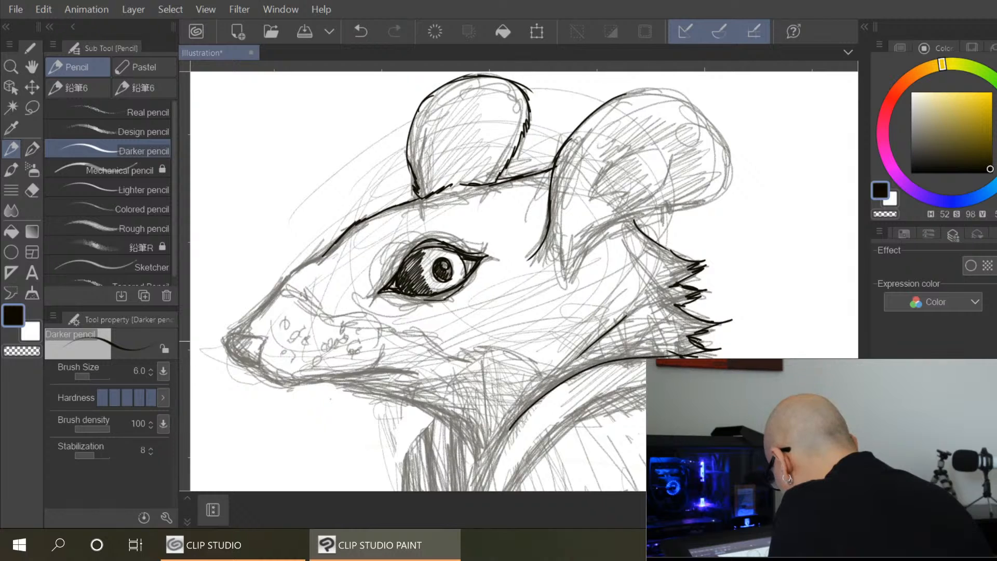
pyautogui.moveTo(516, 419); pyautogui.dragTo(492, 469)
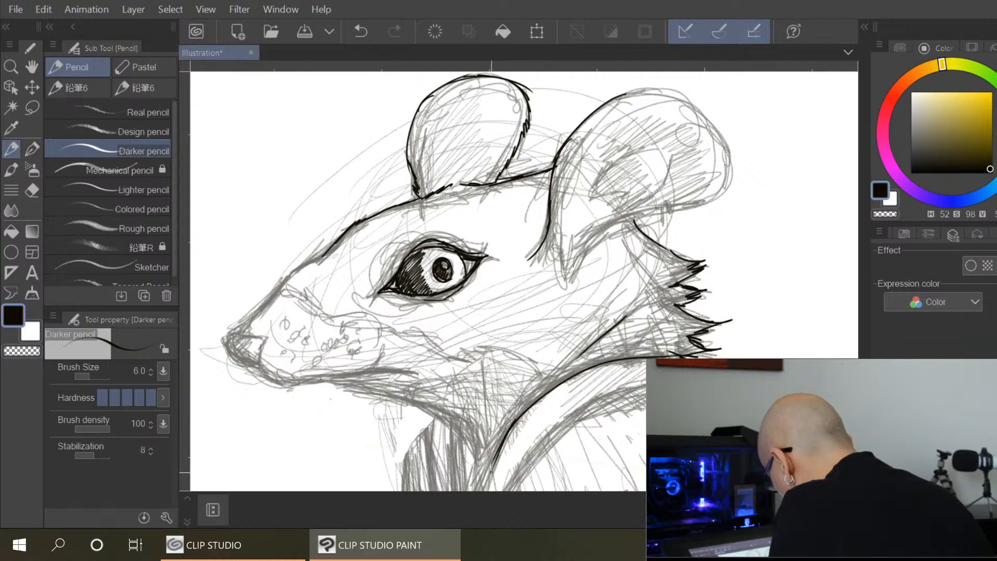
# Ink the snout from its bridge around the nose, including the mouth line and the underside of the jaw
pyautogui.moveTo(300, 268)
pyautogui.mouseDown()
pyautogui.moveTo(232, 334)
pyautogui.moveTo(246, 364)
pyautogui.moveTo(265, 364)
pyautogui.moveTo(262, 338)
pyautogui.mouseUp()
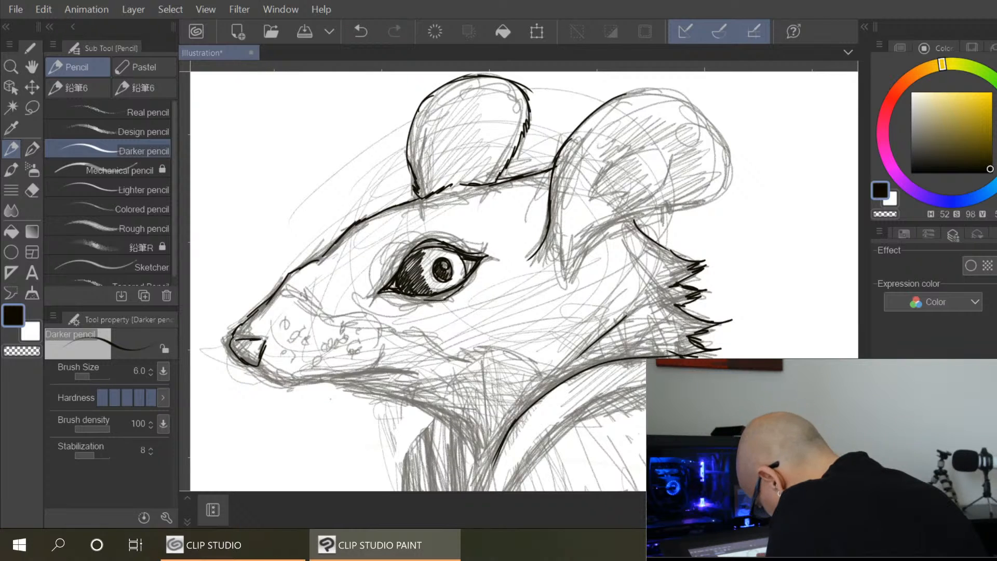
pyautogui.moveTo(263, 372)
pyautogui.mouseDown()
pyautogui.moveTo(288, 387)
pyautogui.moveTo(393, 371)
pyautogui.mouseUp()
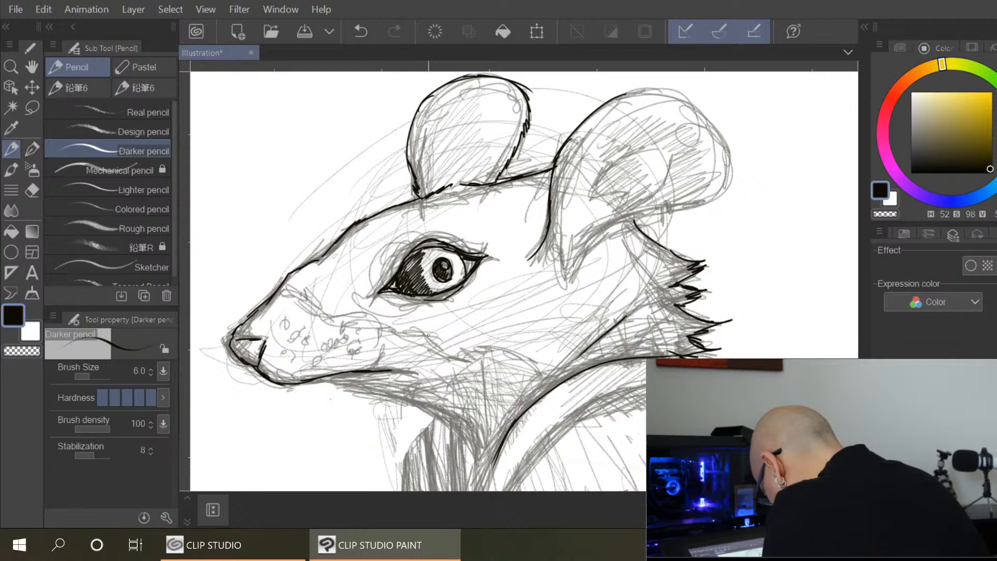
pyautogui.moveTo(332, 382); pyautogui.dragTo(455, 418)
# Ink the furry cheek line with short strokes, dot the whisker spots and extend the throat line to the collar
pyautogui.moveTo(315, 303)
pyautogui.mouseDown()
pyautogui.moveTo(330, 324)
pyautogui.moveTo(356, 322)
pyautogui.moveTo(443, 357)
pyautogui.mouseUp()
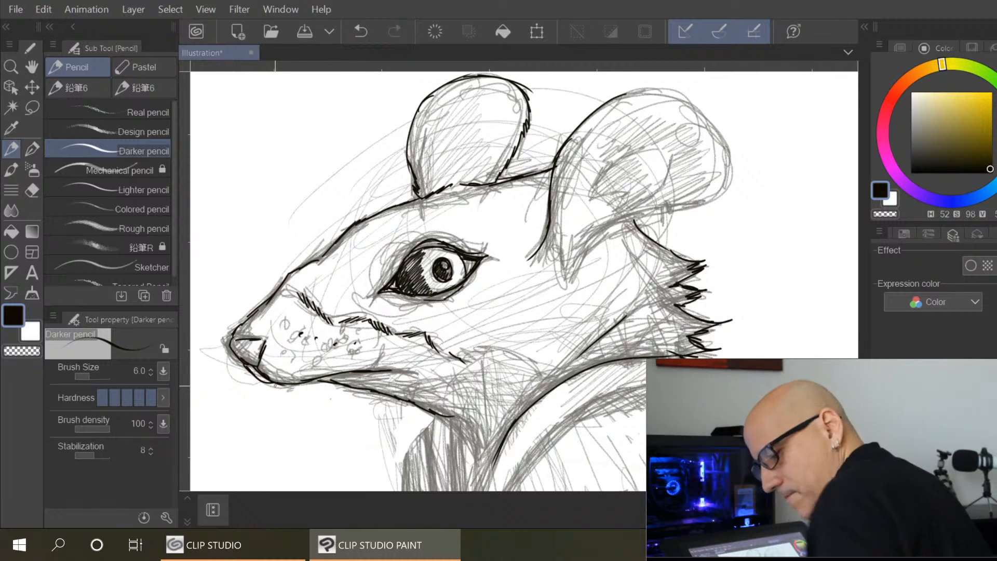
pyautogui.hotkey('ctrl', 'z')
pyautogui.hotkey('ctrl', 'z')
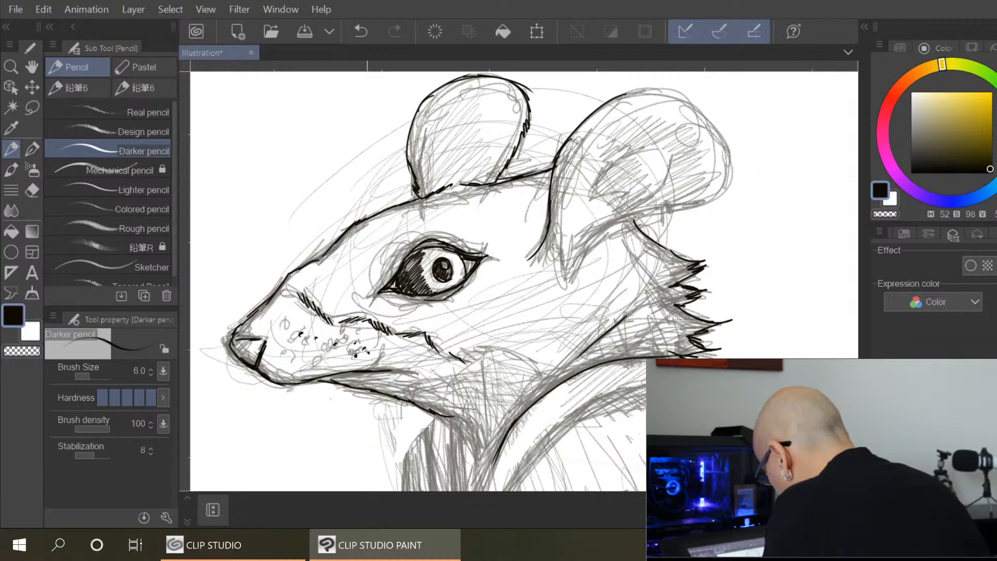
pyautogui.moveTo(447, 420); pyautogui.dragTo(478, 455)
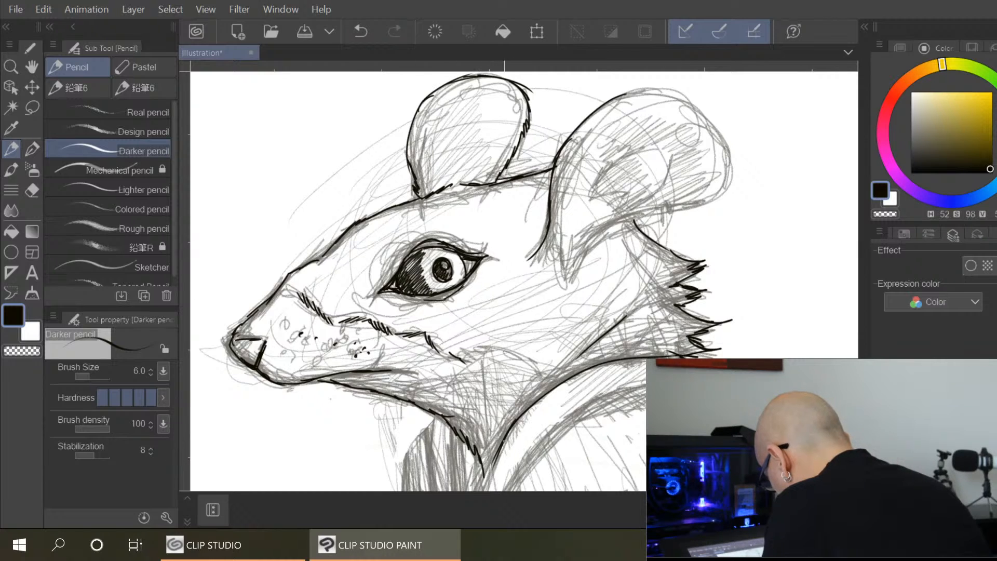
# Ink the long vertical folds of the far side of the robe below the throat
pyautogui.moveTo(716, 399); pyautogui.dragTo(768, 222)
pyautogui.moveTo(516, 255); pyautogui.dragTo(526, 335)
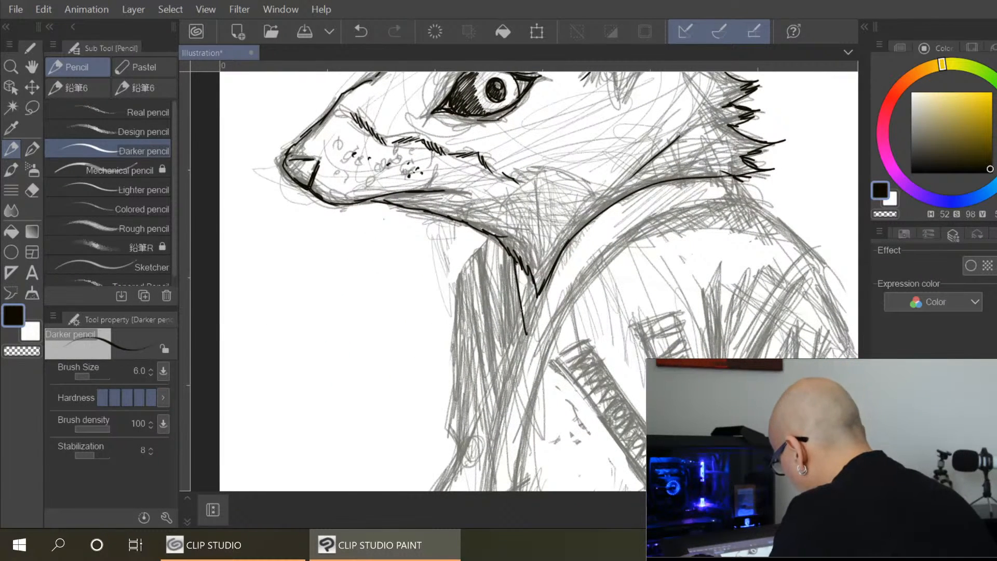
pyautogui.moveTo(530, 271)
pyautogui.mouseDown()
pyautogui.moveTo(531, 311)
pyautogui.moveTo(542, 291)
pyautogui.mouseUp()
pyautogui.moveTo(505, 249); pyautogui.dragTo(511, 346)
pyautogui.moveTo(508, 311); pyautogui.dragTo(514, 372)
pyautogui.moveTo(488, 236)
pyautogui.mouseDown()
pyautogui.moveTo(483, 306)
pyautogui.moveTo(496, 399)
pyautogui.mouseUp()
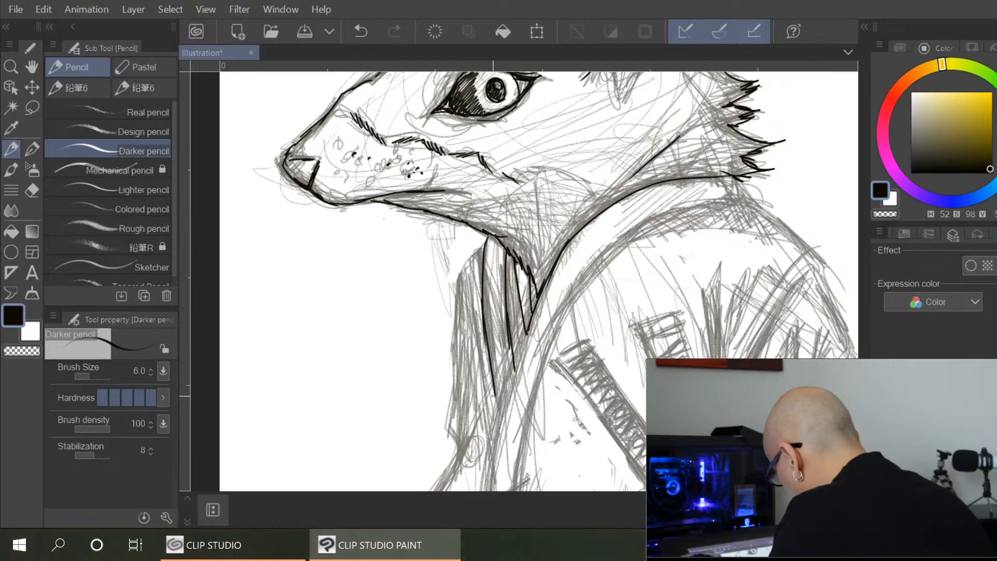
# Ink the far side of the robe's inner edge along the collar and its outer edge down toward the hand
pyautogui.moveTo(544, 297); pyautogui.dragTo(507, 394)
pyautogui.moveTo(536, 321); pyautogui.dragTo(500, 418)
pyautogui.moveTo(485, 241)
pyautogui.mouseDown()
pyautogui.moveTo(456, 274)
pyautogui.moveTo(452, 447)
pyautogui.mouseUp()
pyautogui.moveTo(617, 307); pyautogui.dragTo(683, 159)
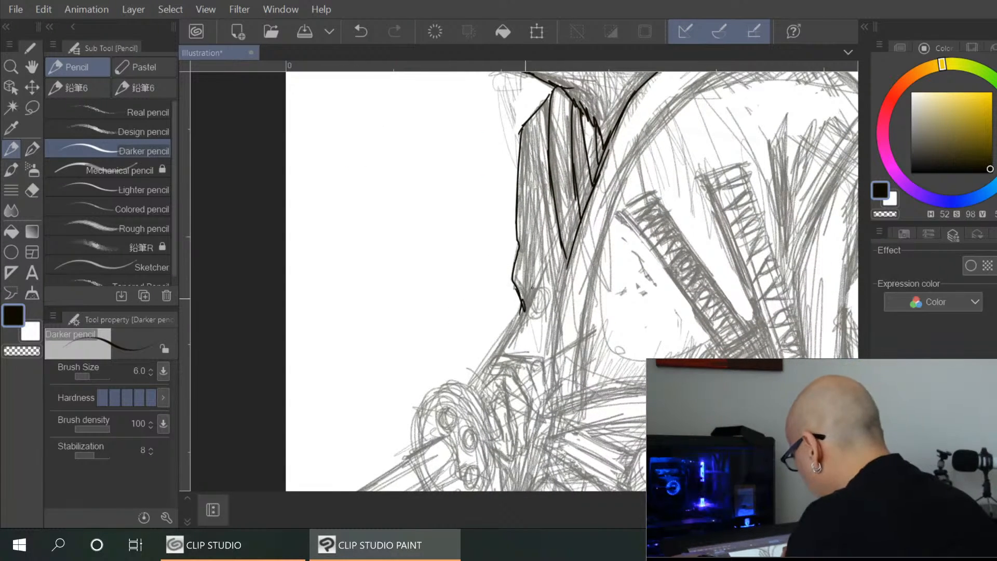
# Ink both edges of the far forearm below the robe and the curled fingers of the sword hand
pyautogui.moveTo(547, 270); pyautogui.dragTo(490, 364)
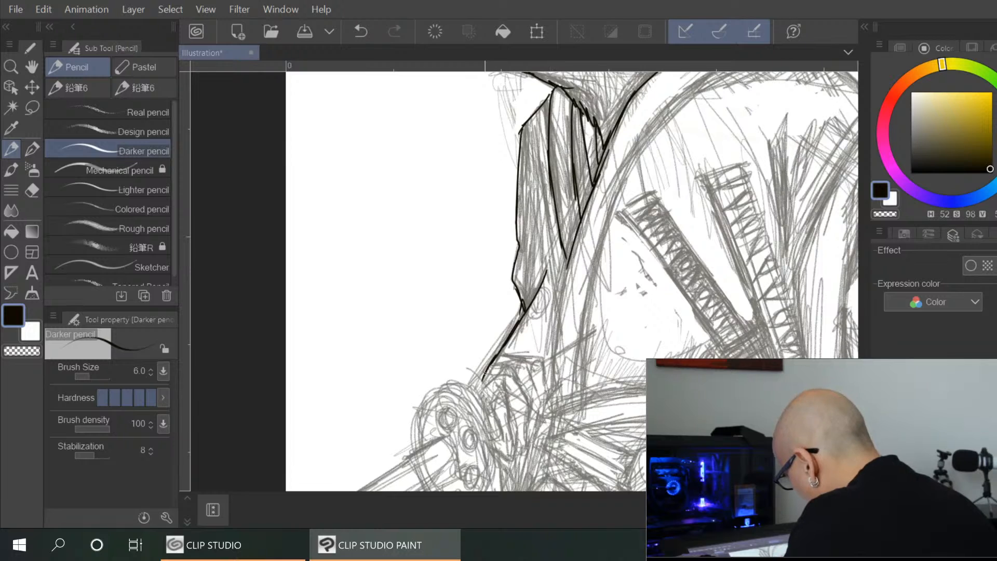
pyautogui.moveTo(489, 402)
pyautogui.mouseDown()
pyautogui.moveTo(503, 432)
pyautogui.moveTo(491, 393)
pyautogui.moveTo(518, 448)
pyautogui.moveTo(512, 457)
pyautogui.moveTo(534, 381)
pyautogui.mouseUp()
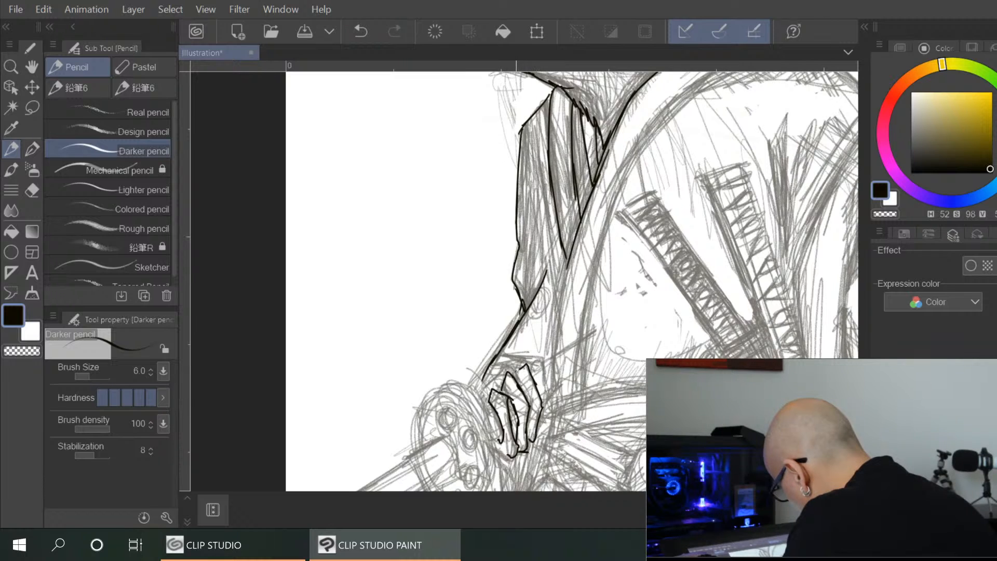
pyautogui.moveTo(537, 362)
pyautogui.mouseDown()
pyautogui.moveTo(550, 399)
pyautogui.moveTo(542, 422)
pyautogui.moveTo(534, 374)
pyautogui.mouseUp()
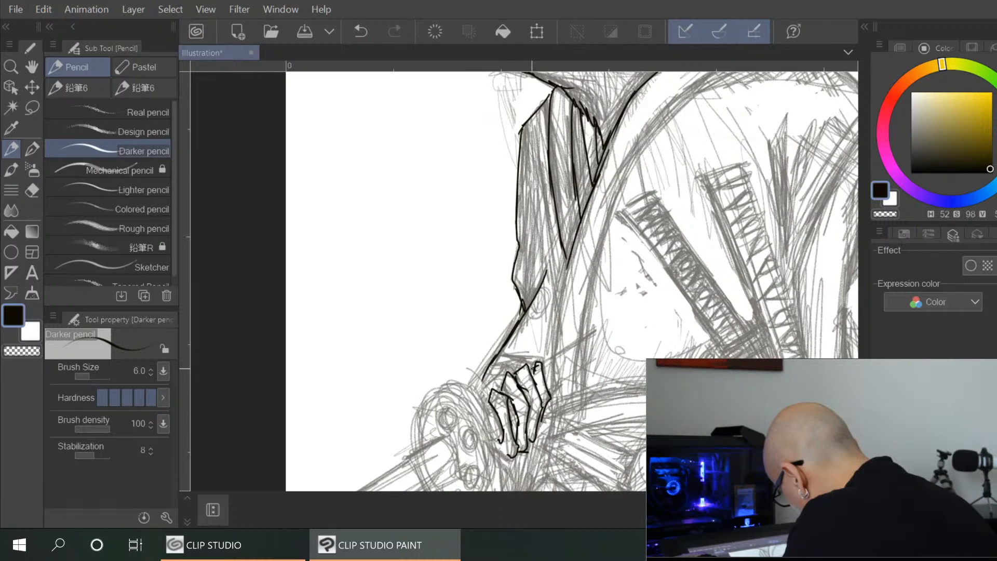
pyautogui.moveTo(566, 287); pyautogui.dragTo(552, 400)
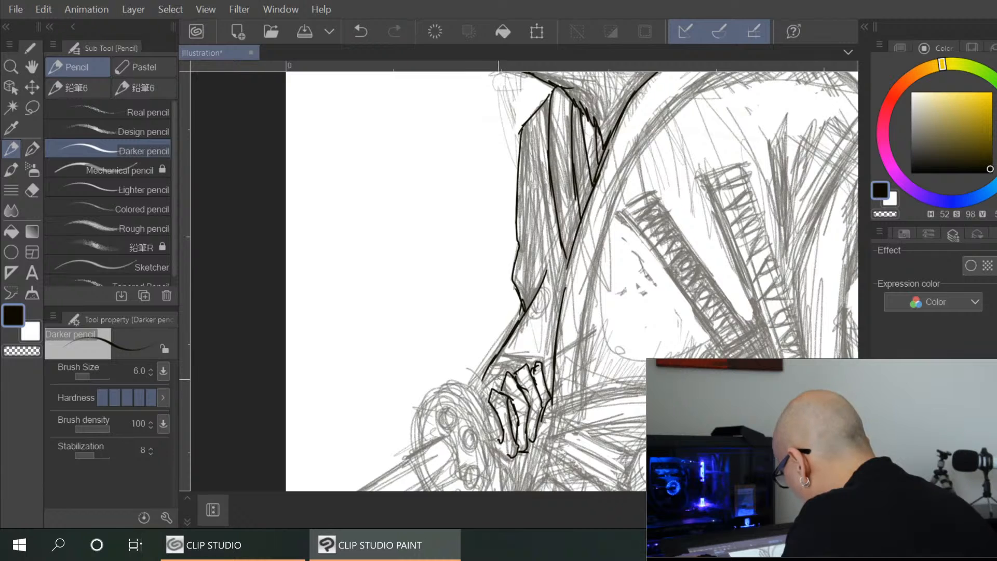
# Ink the outer contour of the sword hand and darken the gaps beside and between its fingers
pyautogui.moveTo(490, 384); pyautogui.dragTo(496, 443)
pyautogui.moveTo(487, 409); pyautogui.dragTo(500, 433)
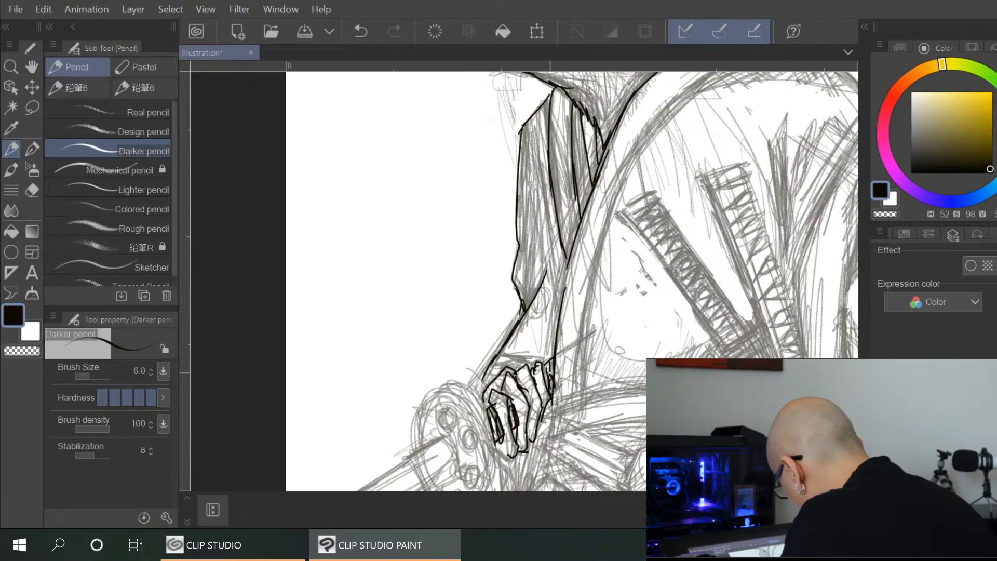
pyautogui.moveTo(543, 367); pyautogui.dragTo(548, 388)
pyautogui.moveTo(555, 359); pyautogui.dragTo(557, 391)
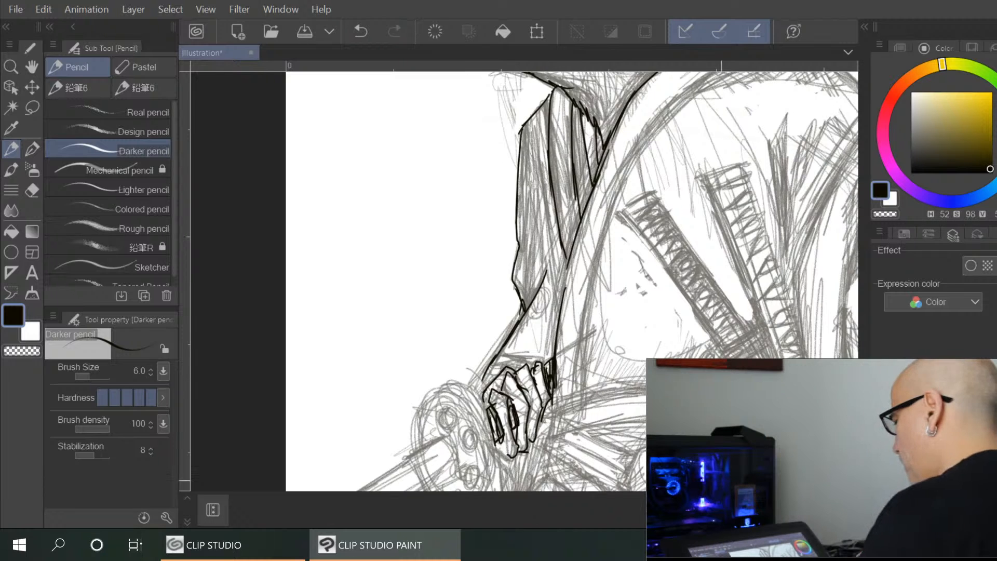
# Ink the round sword guard with a double rim, plus the collar where the blade meets it
pyautogui.hotkey('ctrl', '-')
pyautogui.hotkey('ctrl', '-')
pyautogui.hotkey('ctrl', '-')
pyautogui.hotkey('ctrl', '-')
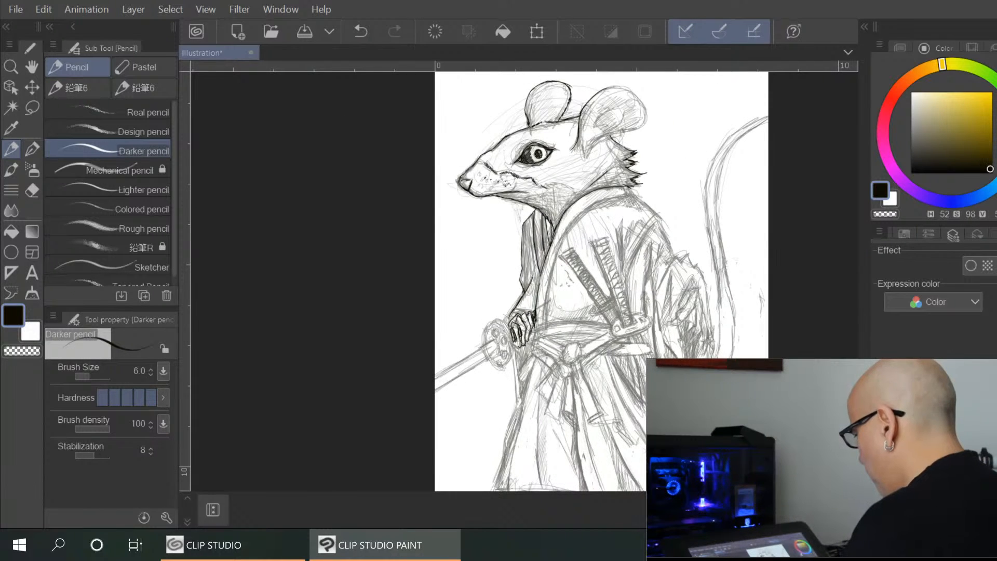
pyautogui.hotkey('ctrl', '+')
pyautogui.hotkey('ctrl', '+')
pyautogui.hotkey('ctrl', '+')
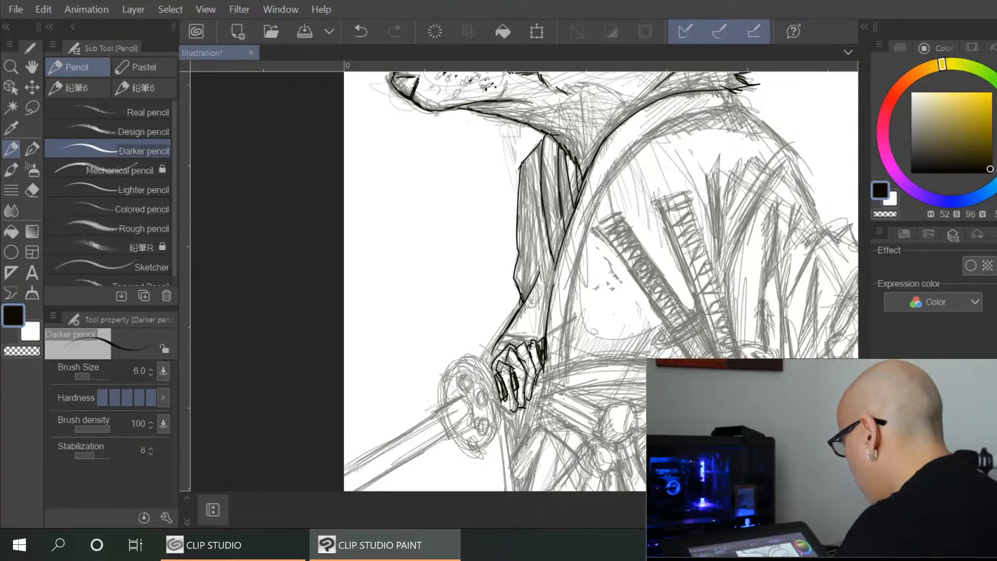
pyautogui.moveTo(460, 358)
pyautogui.mouseDown()
pyautogui.moveTo(492, 385)
pyautogui.moveTo(488, 448)
pyautogui.mouseUp()
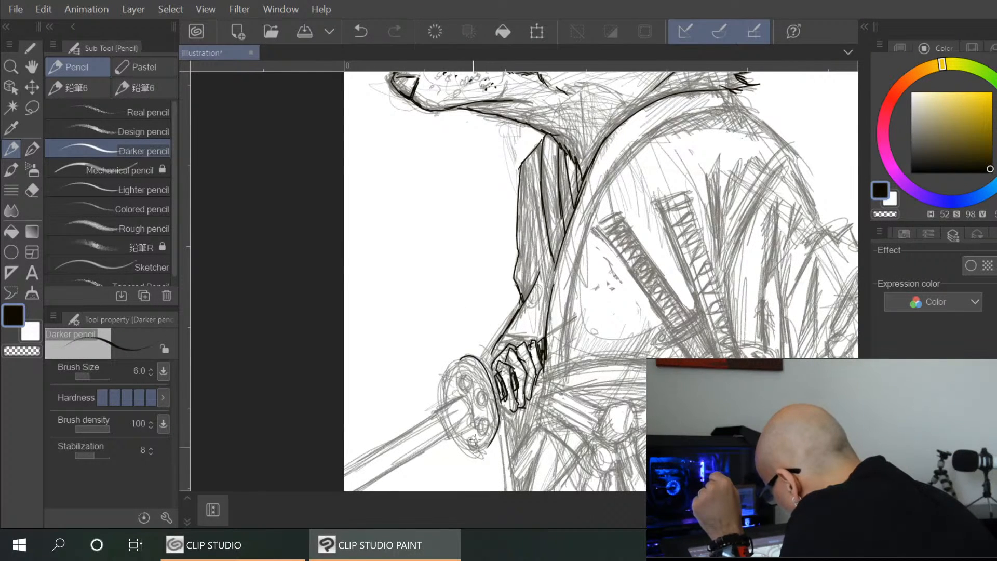
pyautogui.moveTo(465, 356)
pyautogui.mouseDown()
pyautogui.moveTo(440, 404)
pyautogui.moveTo(487, 398)
pyautogui.moveTo(491, 417)
pyautogui.mouseUp()
pyautogui.moveTo(485, 380)
pyautogui.mouseDown()
pyautogui.moveTo(496, 414)
pyautogui.moveTo(481, 452)
pyautogui.mouseUp()
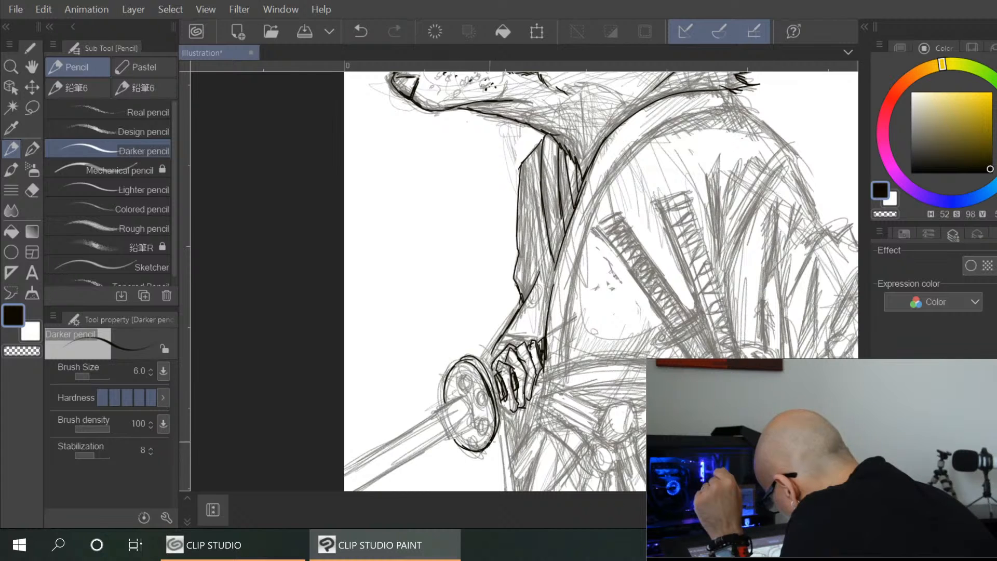
pyautogui.moveTo(435, 410)
pyautogui.mouseDown()
pyautogui.moveTo(462, 398)
pyautogui.moveTo(476, 420)
pyautogui.moveTo(450, 439)
pyautogui.moveTo(374, 442)
pyautogui.mouseUp()
pyautogui.moveTo(435, 410); pyautogui.dragTo(341, 462)
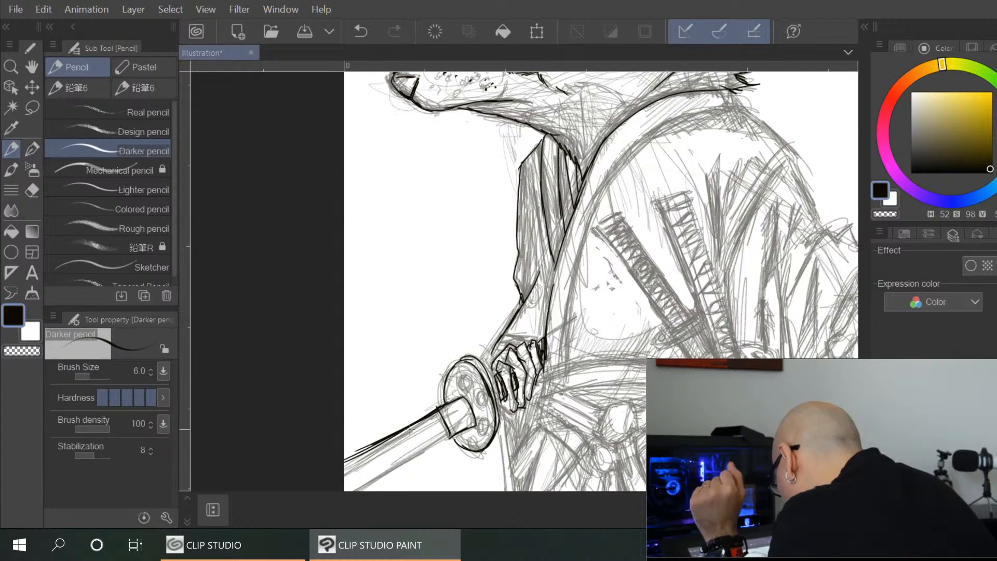
pyautogui.scroll(2, 579, 414)
pyautogui.moveTo(490, 398); pyautogui.dragTo(661, 255)
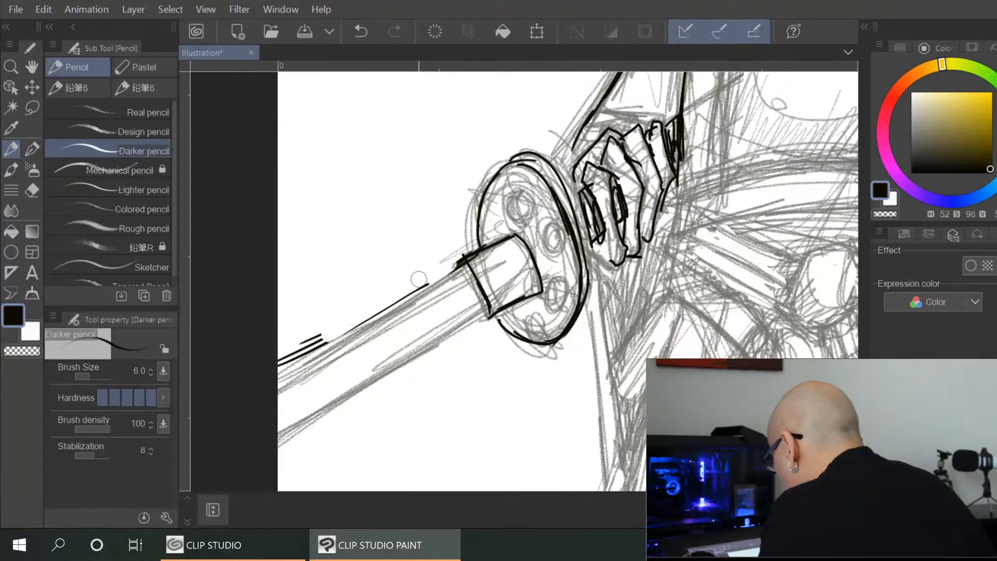
pyautogui.hotkey('ctrl', 'z')
pyautogui.hotkey('ctrl', 'z')
pyautogui.hotkey('ctrl', 'z')
pyautogui.hotkey('ctrl', 'z')
pyautogui.hotkey('ctrl', 'z')
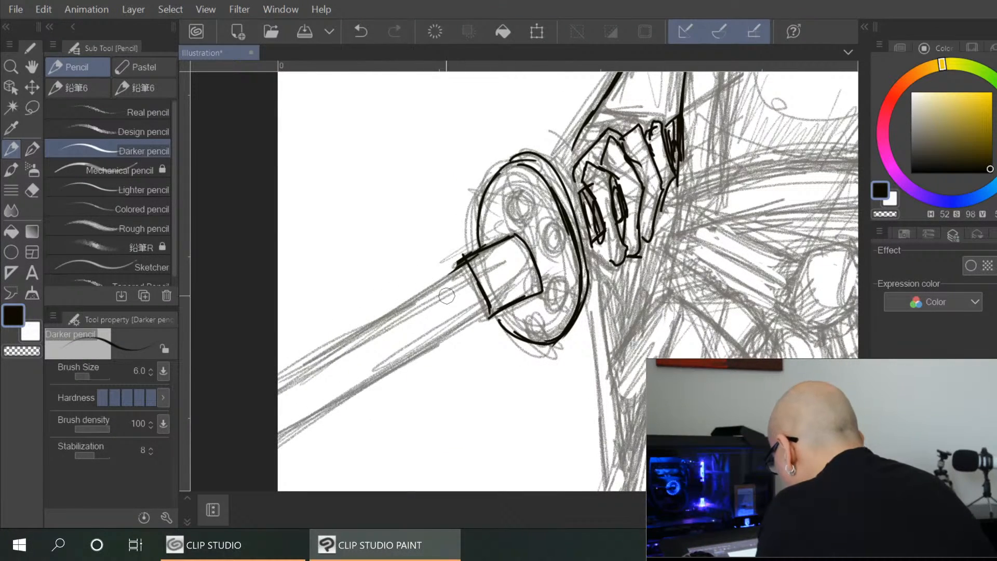
pyautogui.hotkey('ctrl', 'z')
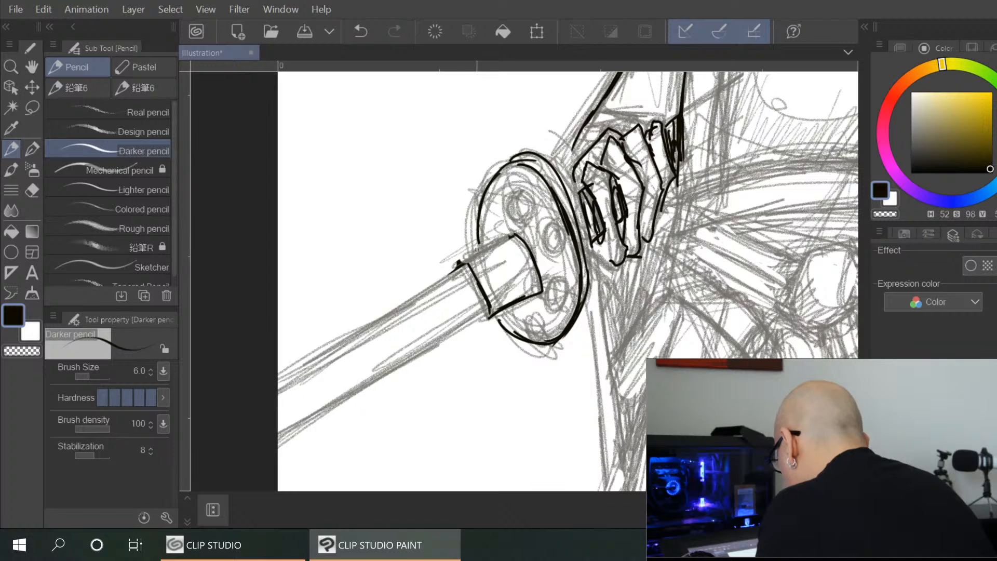
# Ink the upper side of the blade collar, both long edges of the blade and the bevel line along it
pyautogui.moveTo(458, 266)
pyautogui.mouseDown()
pyautogui.moveTo(508, 236)
pyautogui.moveTo(518, 249)
pyautogui.mouseUp()
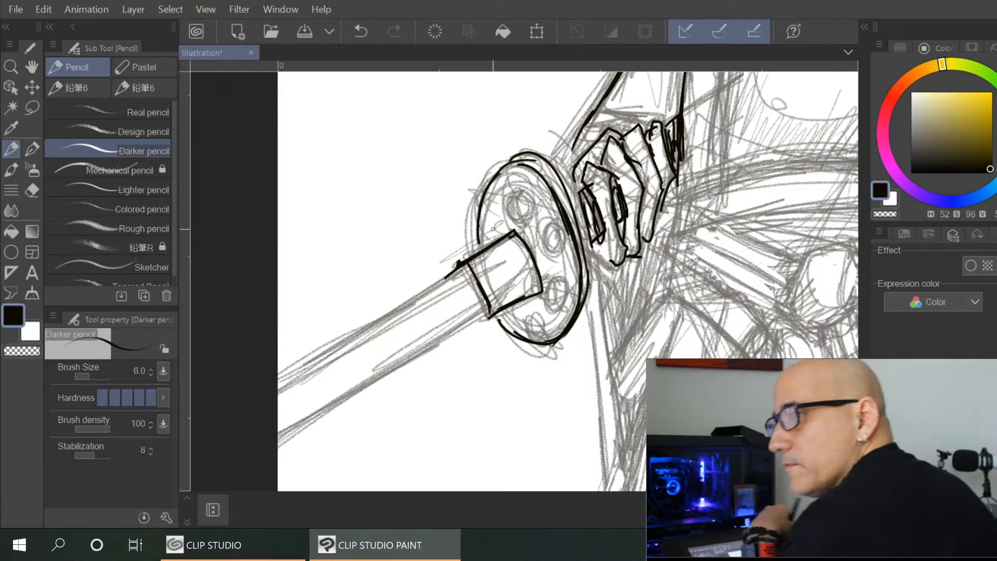
pyautogui.moveTo(466, 267)
pyautogui.mouseDown()
pyautogui.moveTo(488, 314)
pyautogui.moveTo(279, 432)
pyautogui.moveTo(418, 303)
pyautogui.moveTo(279, 384)
pyautogui.mouseUp()
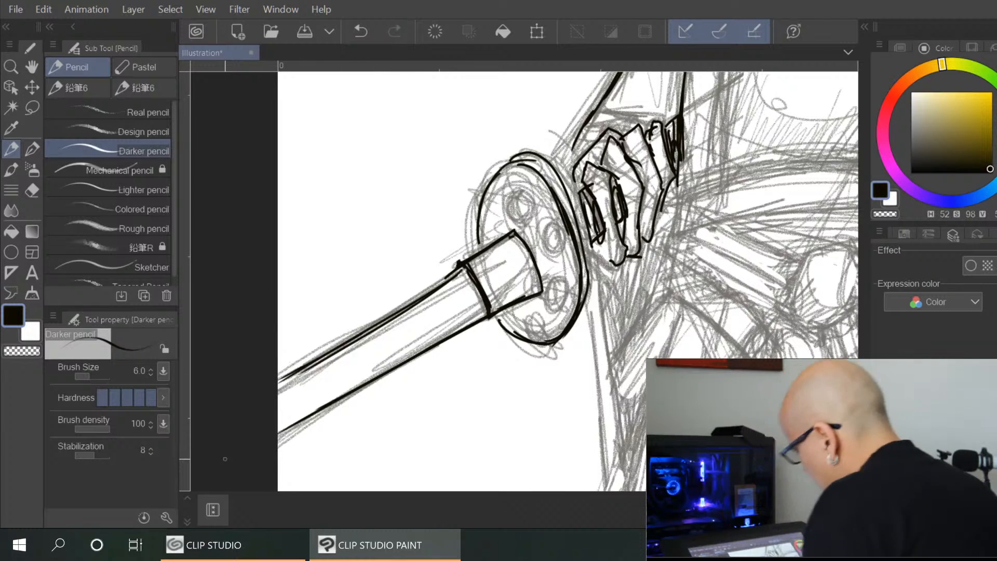
pyautogui.scroll(-4, 224, 460)
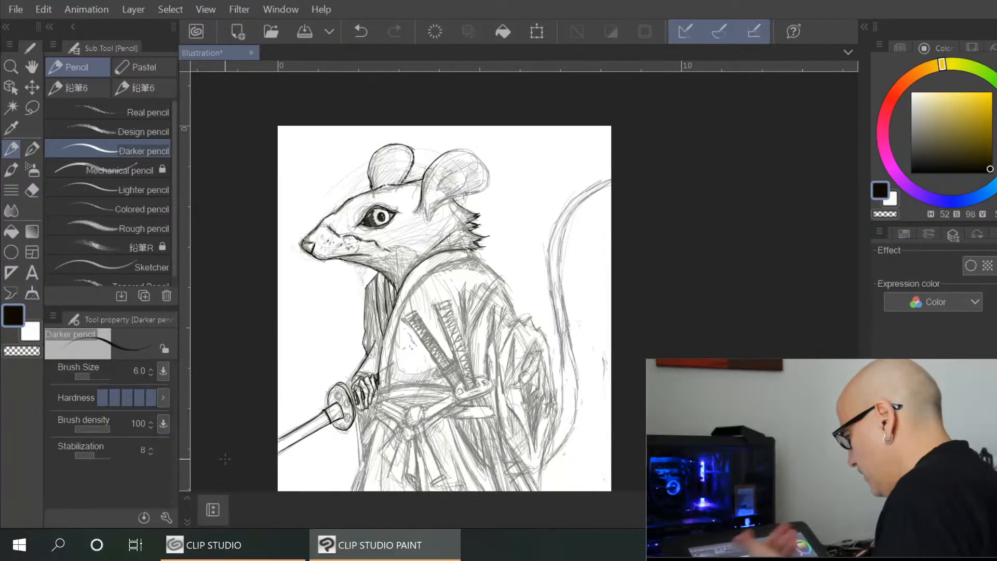
pyautogui.scroll(4, 225, 459)
pyautogui.scroll(1, 224, 459)
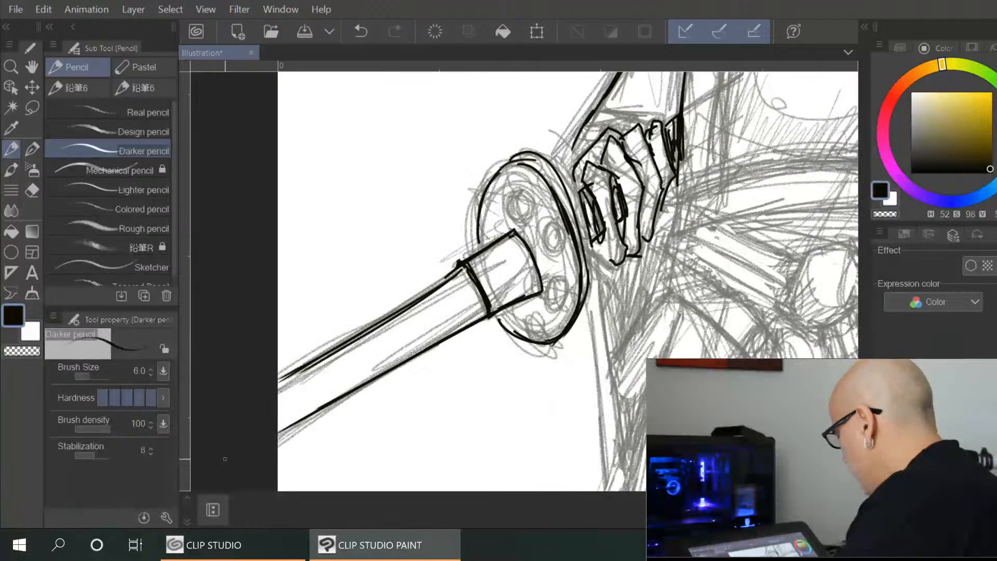
pyautogui.hotkey('ctrl', 'z')
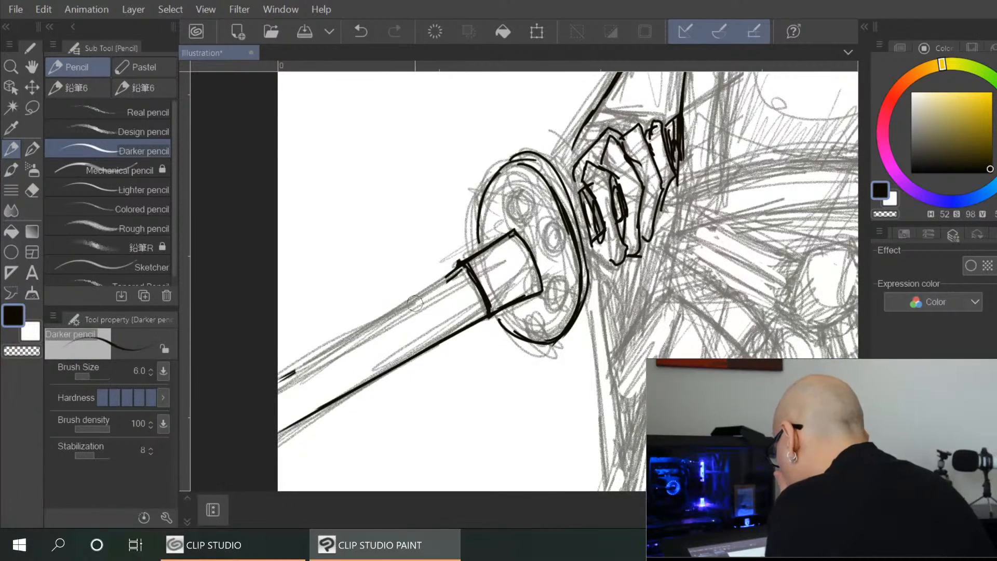
pyautogui.moveTo(456, 270); pyautogui.dragTo(228, 380)
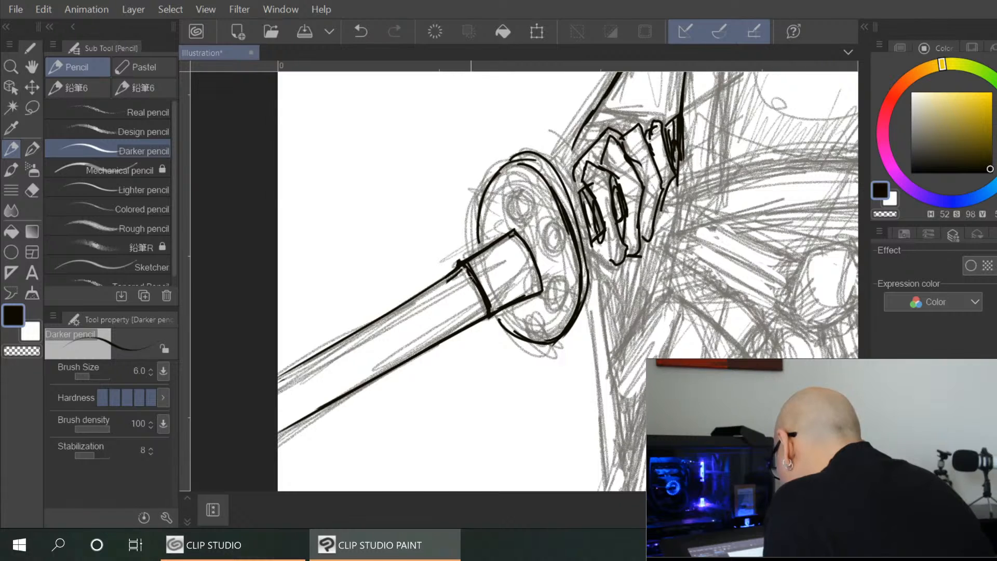
pyautogui.moveTo(459, 314); pyautogui.dragTo(323, 389)
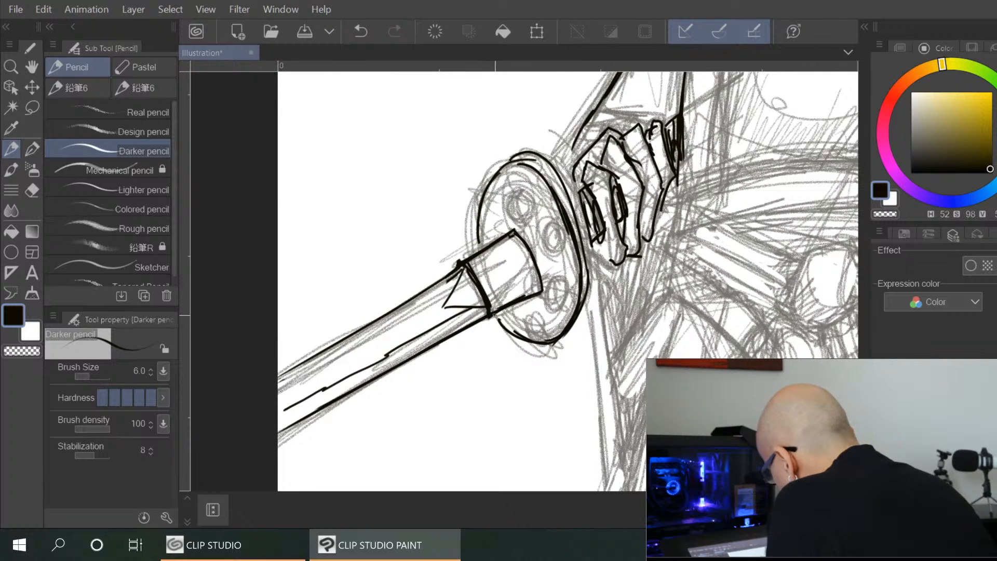
# Ink the oval holes around the sword guard, including the partly hidden one beside the blade collar
pyautogui.moveTo(528, 200)
pyautogui.mouseDown()
pyautogui.moveTo(508, 202)
pyautogui.moveTo(516, 191)
pyautogui.mouseUp()
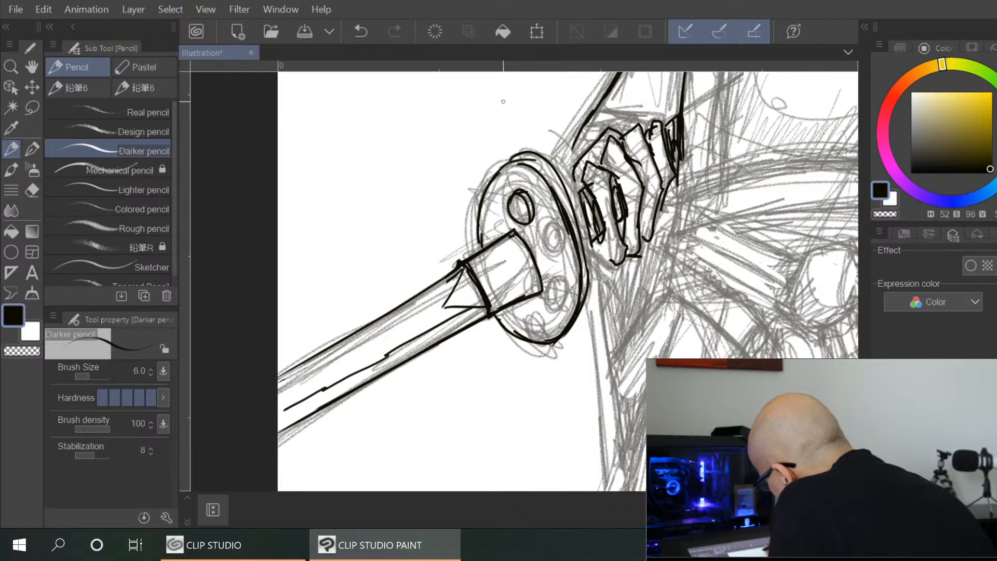
pyautogui.hotkey('ctrl', 'z')
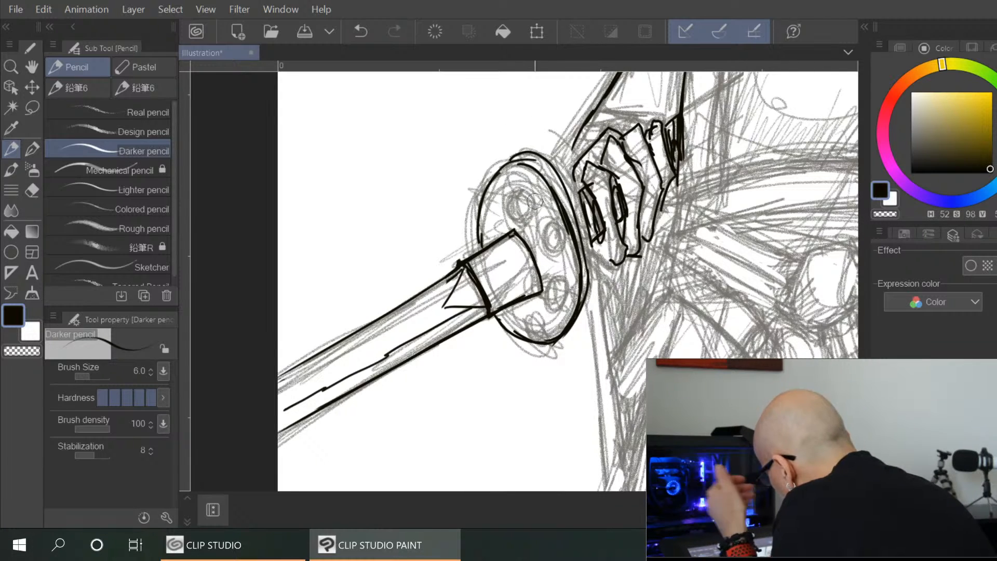
pyautogui.moveTo(521, 191)
pyautogui.mouseDown()
pyautogui.moveTo(525, 225)
pyautogui.moveTo(515, 194)
pyautogui.moveTo(531, 224)
pyautogui.moveTo(569, 244)
pyautogui.moveTo(545, 245)
pyautogui.moveTo(562, 229)
pyautogui.mouseUp()
pyautogui.moveTo(557, 276)
pyautogui.mouseDown()
pyautogui.moveTo(548, 298)
pyautogui.moveTo(558, 280)
pyautogui.moveTo(564, 313)
pyautogui.moveTo(535, 337)
pyautogui.moveTo(537, 309)
pyautogui.moveTo(527, 307)
pyautogui.mouseUp()
pyautogui.moveTo(498, 233); pyautogui.dragTo(485, 245)
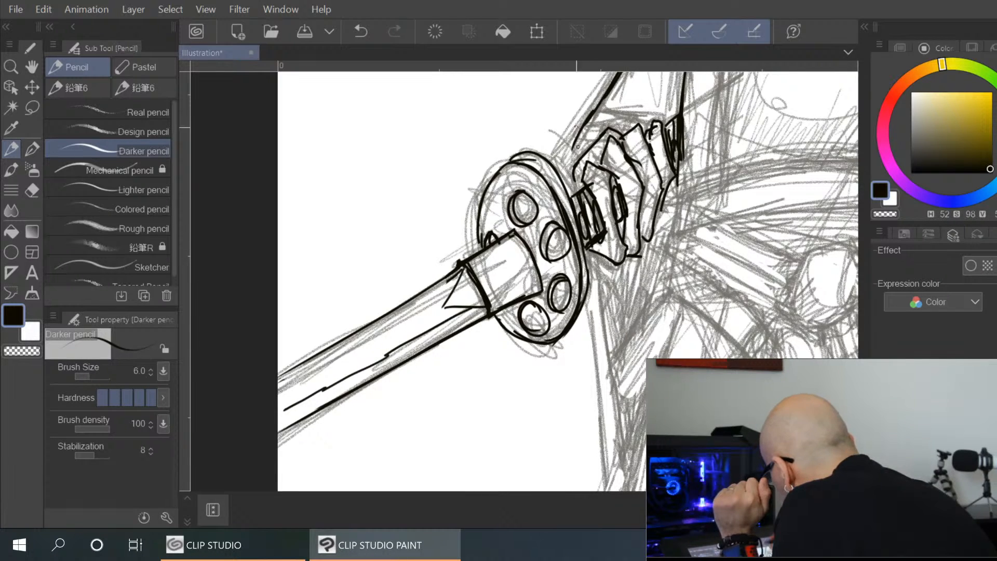
# Ink the curved wrist line above the knuckles and the outer edge of the hand down to the sword guard
pyautogui.moveTo(579, 132)
pyautogui.mouseDown()
pyautogui.moveTo(627, 108)
pyautogui.moveTo(667, 109)
pyautogui.mouseUp()
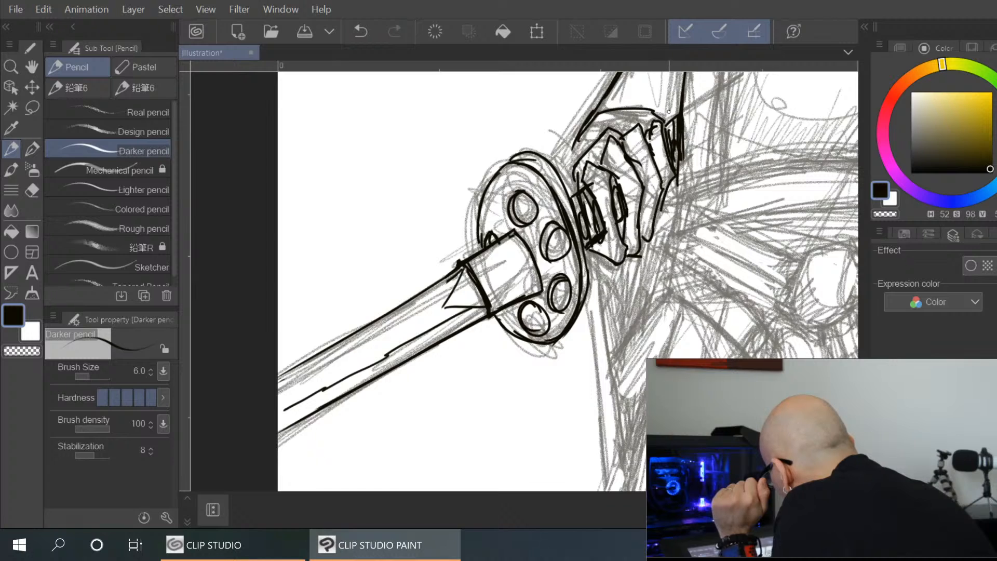
pyautogui.moveTo(582, 150)
pyautogui.mouseDown()
pyautogui.moveTo(640, 114)
pyautogui.moveTo(554, 165)
pyautogui.mouseUp()
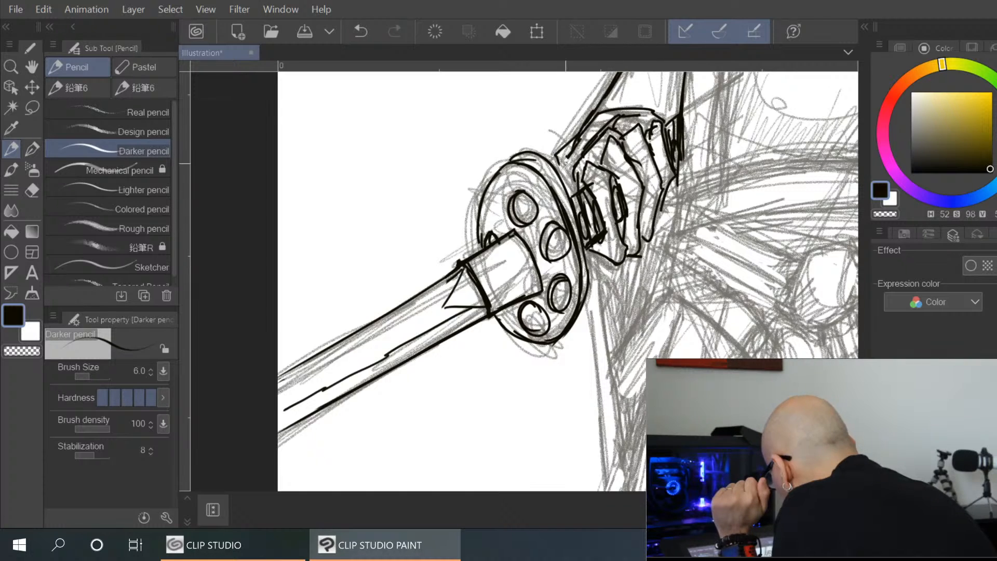
# Ink the start of the belt lines and the robe folds hanging below the hand that grips the sword
pyautogui.moveTo(595, 253); pyautogui.dragTo(611, 372)
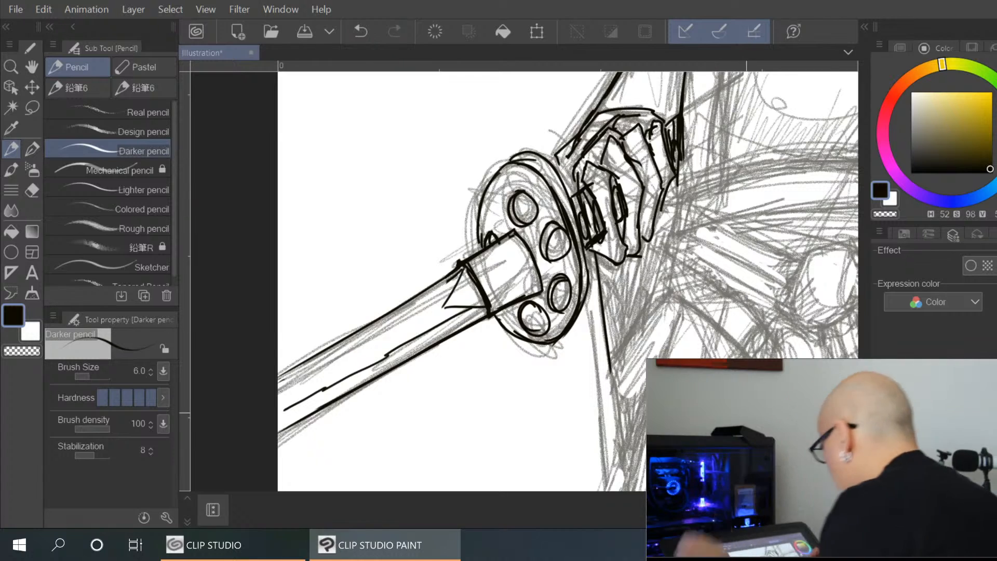
pyautogui.moveTo(676, 182)
pyautogui.mouseDown()
pyautogui.moveTo(720, 166)
pyautogui.moveTo(668, 217)
pyautogui.moveTo(668, 239)
pyautogui.moveTo(762, 208)
pyautogui.mouseUp()
pyautogui.moveTo(667, 238)
pyautogui.mouseDown()
pyautogui.moveTo(683, 255)
pyautogui.moveTo(663, 284)
pyautogui.moveTo(720, 313)
pyautogui.mouseUp()
pyautogui.moveTo(691, 263)
pyautogui.mouseDown()
pyautogui.moveTo(712, 283)
pyautogui.moveTo(669, 357)
pyautogui.mouseUp()
pyautogui.moveTo(671, 292)
pyautogui.mouseDown()
pyautogui.moveTo(612, 372)
pyautogui.moveTo(622, 469)
pyautogui.mouseUp()
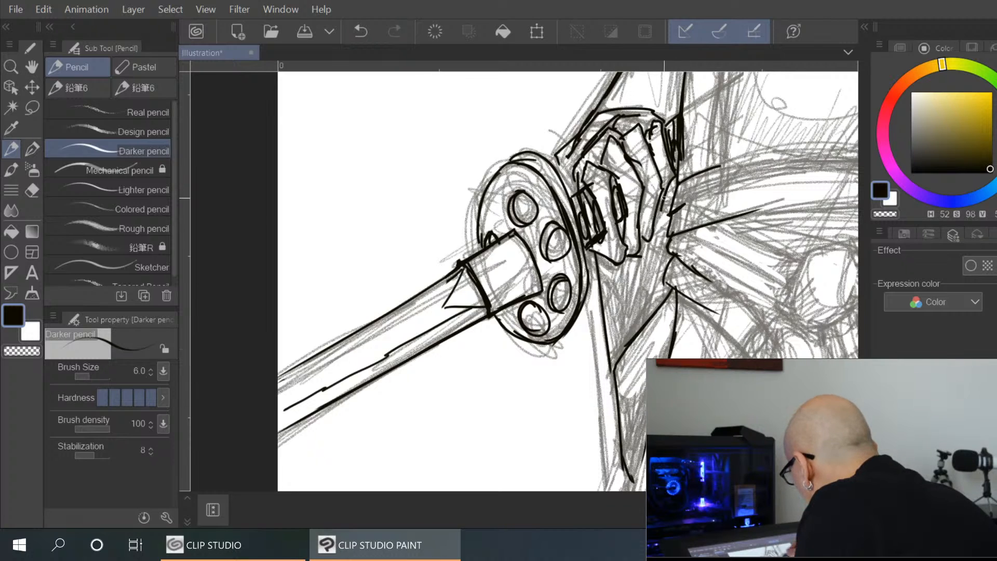
pyautogui.moveTo(664, 206); pyautogui.dragTo(638, 328)
pyautogui.moveTo(656, 233); pyautogui.dragTo(642, 289)
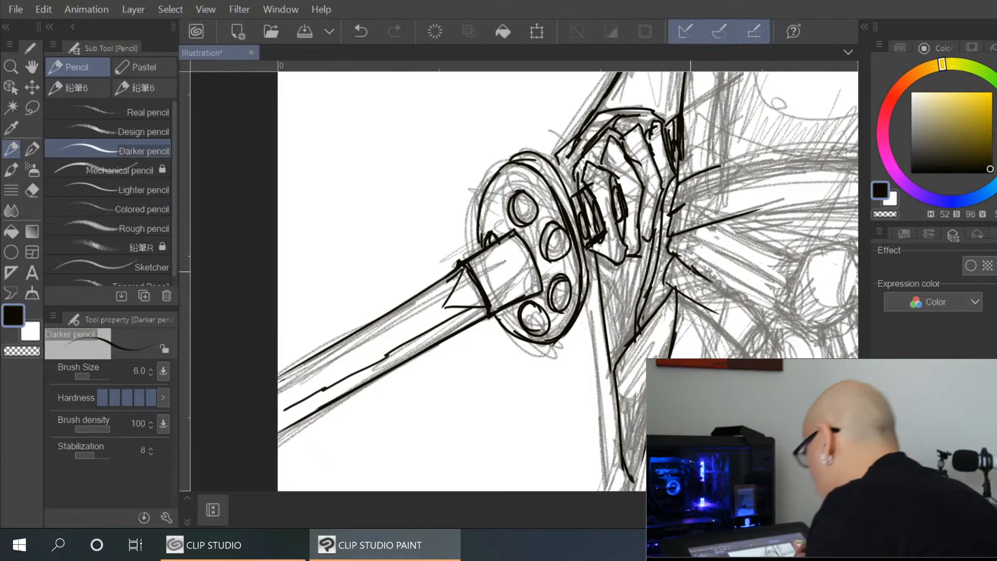
# Ink the pointed lower ends of the robe panels below the sword guard, undoing and redrawing the misplaced strokes
pyautogui.scroll(-2, 734, 395)
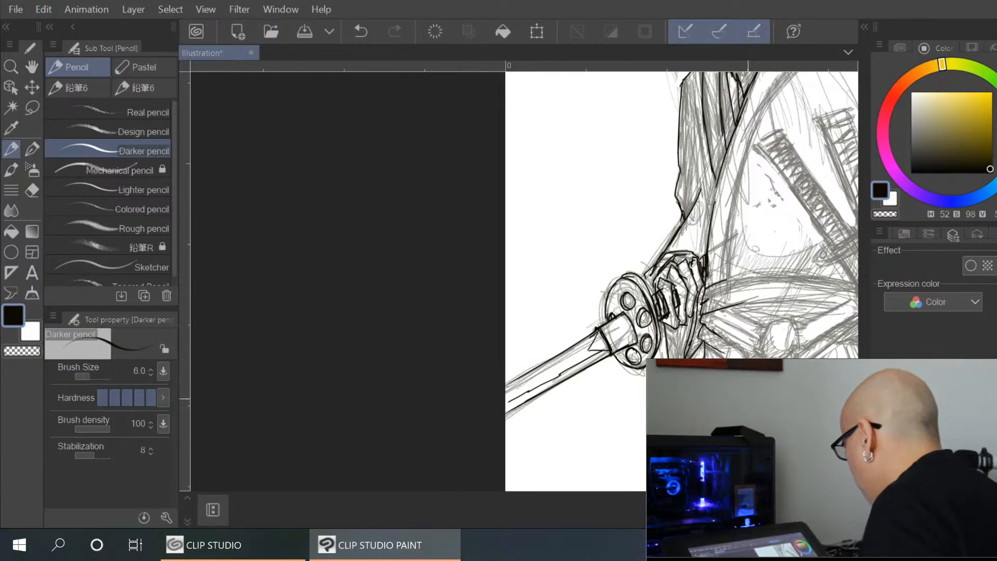
pyautogui.moveTo(760, 425); pyautogui.dragTo(635, 326)
pyautogui.scroll(4, 635, 327)
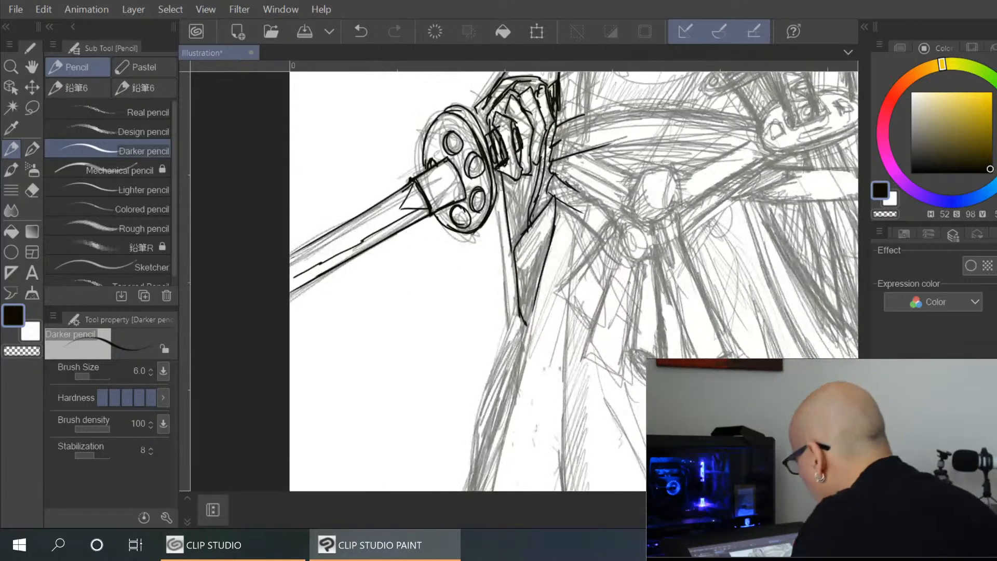
pyautogui.moveTo(340, 154)
pyautogui.mouseDown()
pyautogui.moveTo(377, 349)
pyautogui.moveTo(369, 432)
pyautogui.moveTo(398, 467)
pyautogui.mouseUp()
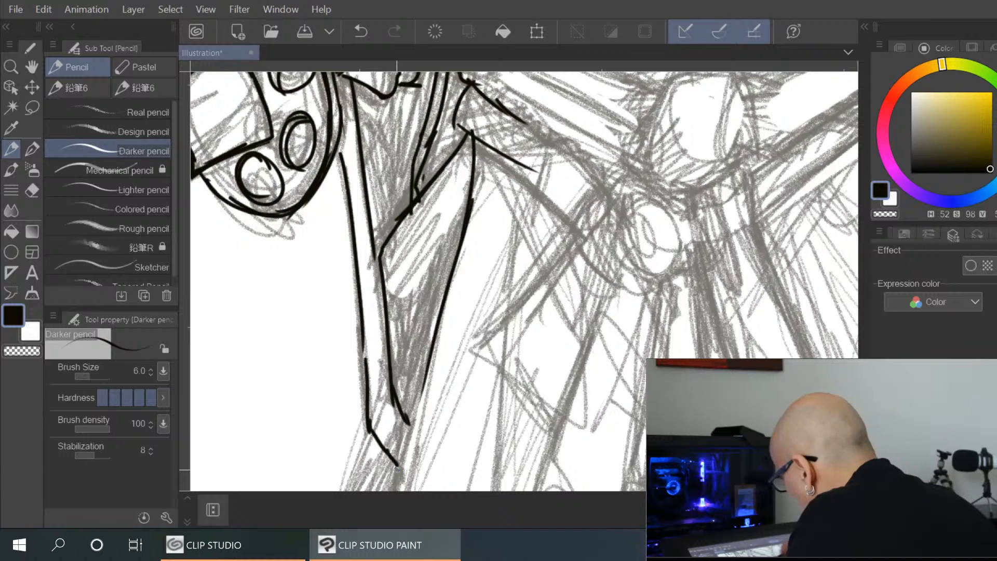
pyautogui.hotkey('ctrl', 'z')
pyautogui.hotkey('ctrl', 'z')
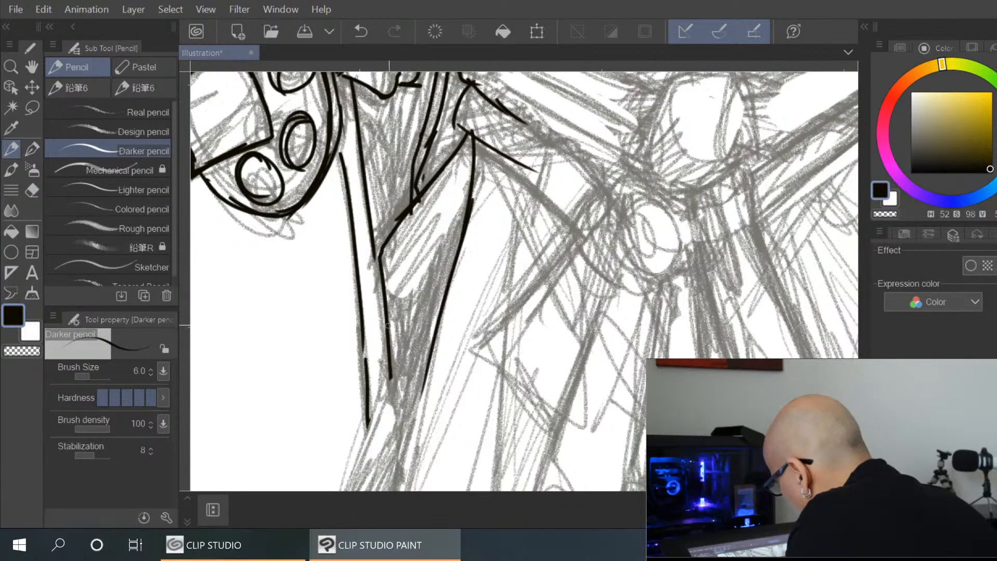
pyautogui.moveTo(392, 378)
pyautogui.mouseDown()
pyautogui.moveTo(343, 480)
pyautogui.moveTo(405, 457)
pyautogui.mouseUp()
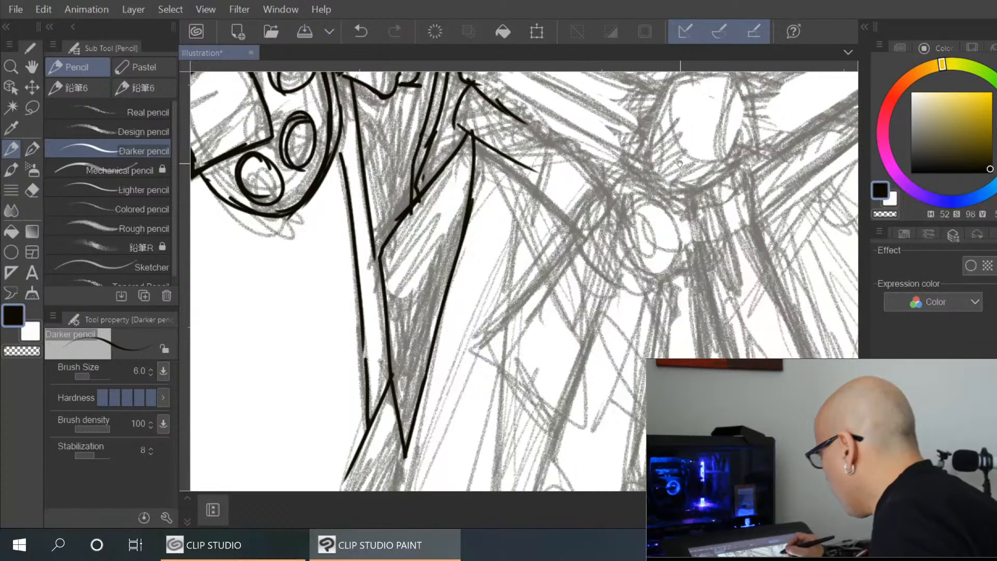
# Ink the outer edge of the front garment leg down to the foot, along with its bottom hem
pyautogui.moveTo(563, 369); pyautogui.dragTo(678, 102)
pyautogui.moveTo(482, 201); pyautogui.dragTo(414, 475)
pyautogui.moveTo(564, 401); pyautogui.dragTo(608, 183)
pyautogui.moveTo(464, 258)
pyautogui.mouseDown()
pyautogui.moveTo(407, 443)
pyautogui.moveTo(466, 458)
pyautogui.mouseUp()
pyautogui.moveTo(587, 437); pyautogui.dragTo(574, 302)
pyautogui.moveTo(449, 319); pyautogui.dragTo(483, 327)
pyautogui.moveTo(514, 88); pyautogui.dragTo(471, 328)
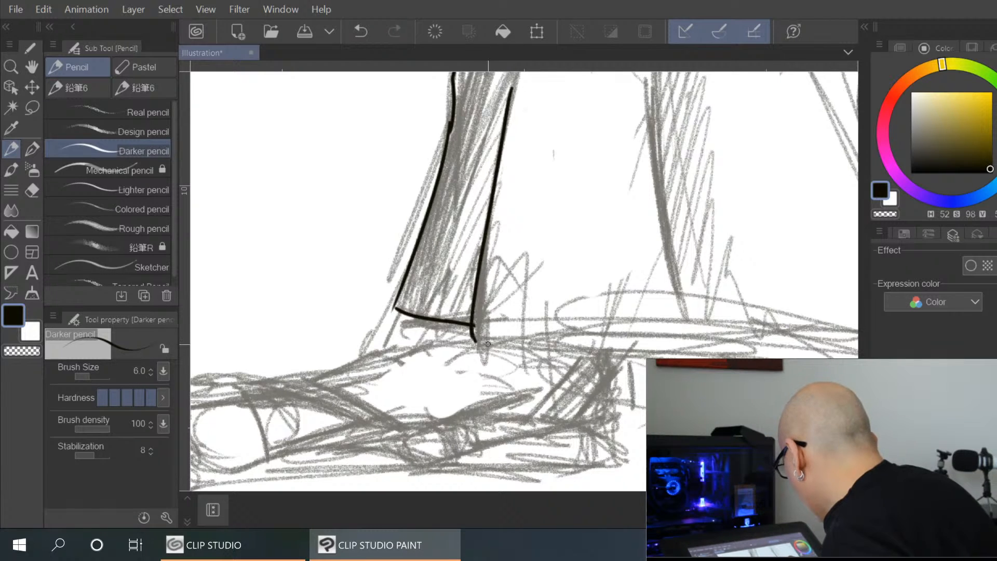
pyautogui.moveTo(475, 341); pyautogui.dragTo(684, 323)
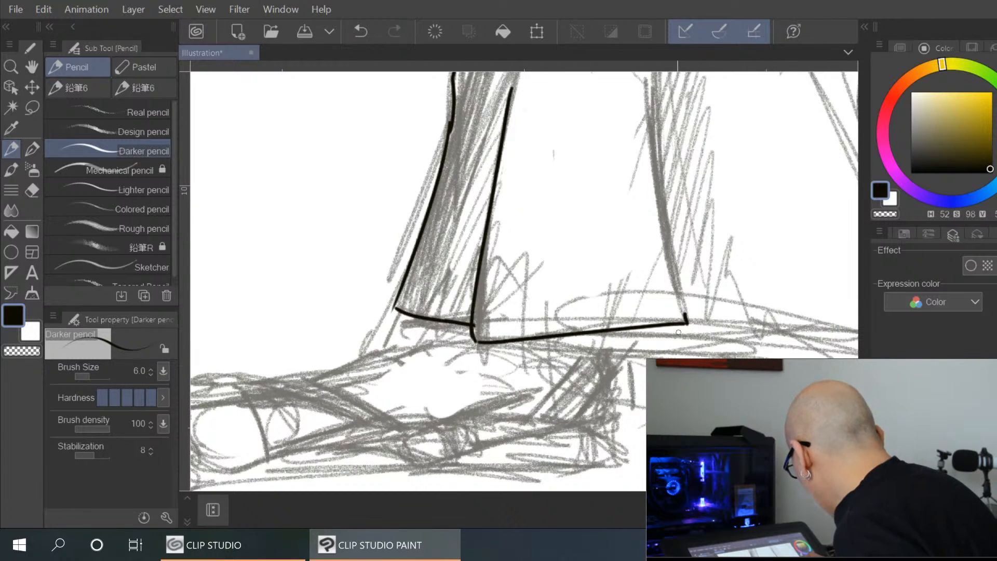
# Extend the inner fold line of the front garment leg upward to meet the robe panel
pyautogui.moveTo(696, 122)
pyautogui.mouseDown()
pyautogui.moveTo(652, 334)
pyautogui.moveTo(644, 451)
pyautogui.mouseUp()
pyautogui.moveTo(620, 221)
pyautogui.mouseDown()
pyautogui.moveTo(576, 339)
pyautogui.moveTo(588, 202)
pyautogui.mouseUp()
pyautogui.moveTo(491, 176); pyautogui.dragTo(427, 408)
pyautogui.moveTo(440, 348); pyautogui.dragTo(422, 427)
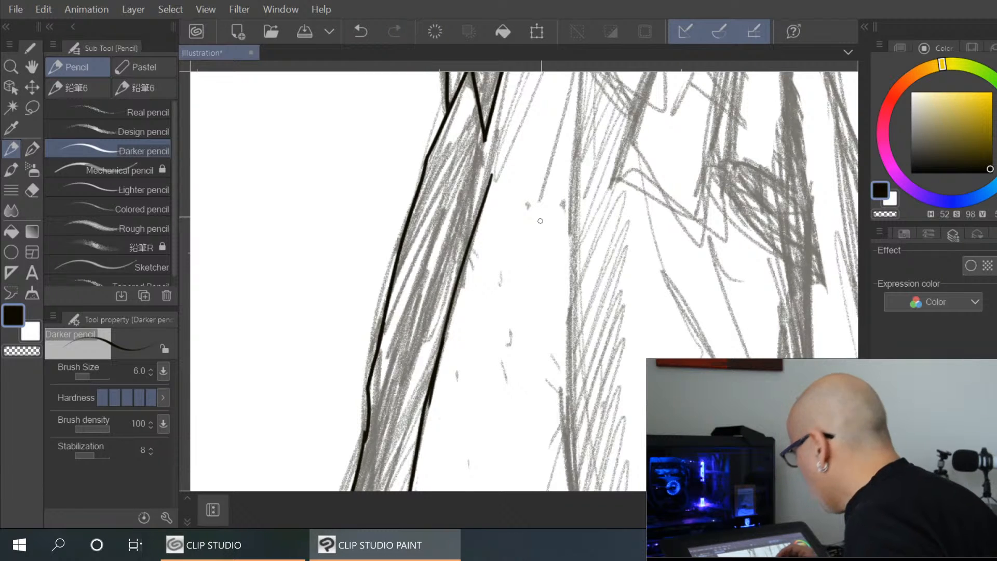
pyautogui.moveTo(488, 191); pyautogui.dragTo(499, 152)
# Ink the collar's back end below the neck fur and its inner edge curving over the shoulder
pyautogui.scroll(-1, 537, 156)
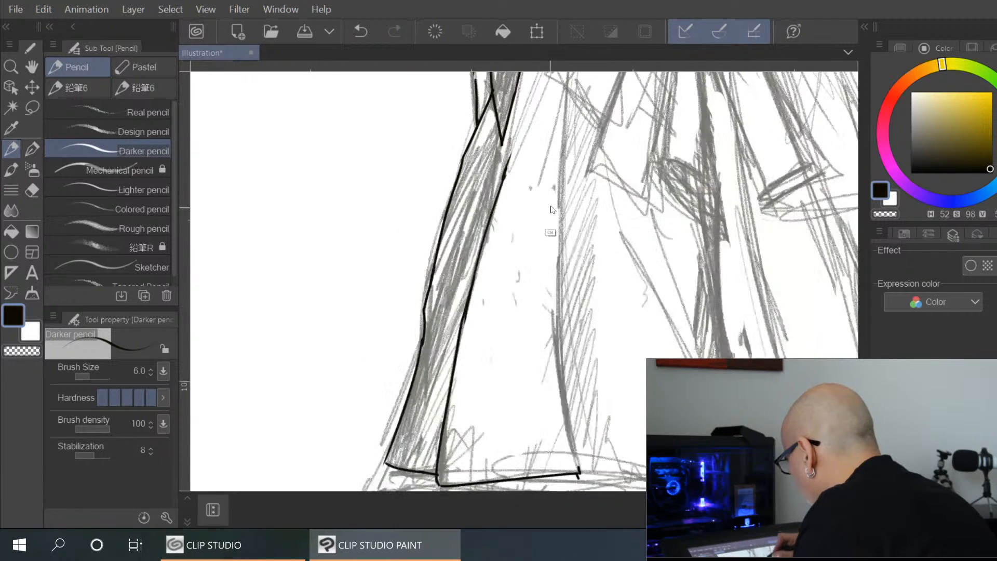
pyautogui.scroll(-1, 563, 187)
pyautogui.moveTo(577, 147); pyautogui.dragTo(497, 383)
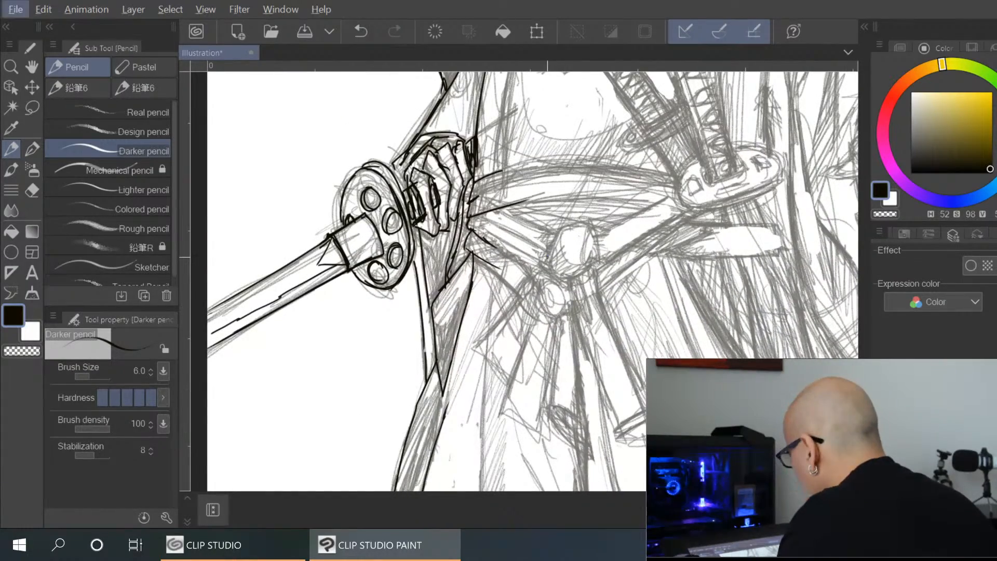
pyautogui.scroll(2, 548, 256)
pyautogui.moveTo(513, 138); pyautogui.dragTo(501, 475)
pyautogui.moveTo(586, 80); pyautogui.dragTo(467, 459)
pyautogui.moveTo(627, 241); pyautogui.dragTo(556, 390)
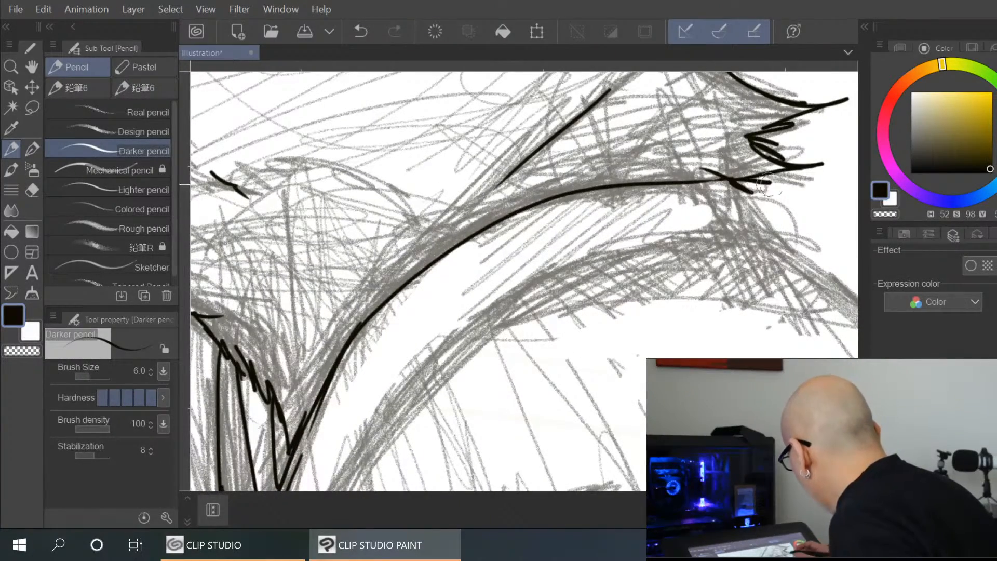
pyautogui.moveTo(751, 199)
pyautogui.mouseDown()
pyautogui.moveTo(780, 233)
pyautogui.moveTo(602, 260)
pyautogui.moveTo(460, 340)
pyautogui.mouseUp()
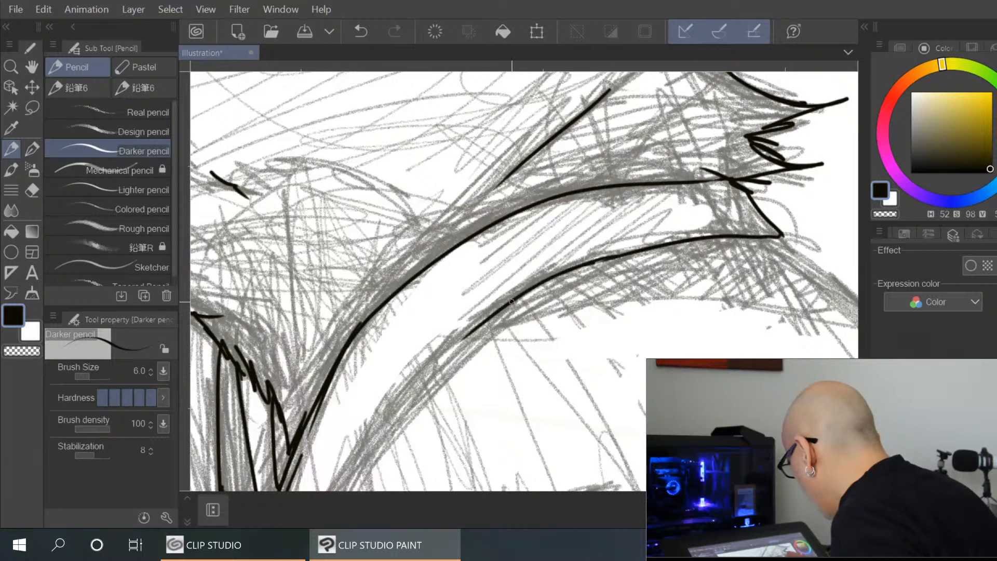
pyautogui.moveTo(501, 308); pyautogui.dragTo(386, 424)
# Continue the collar's inner edge down the chest to the belt and thicken its lower part
pyautogui.moveTo(485, 389); pyautogui.dragTo(589, 200)
pyautogui.moveTo(504, 217); pyautogui.dragTo(413, 382)
pyautogui.moveTo(428, 346)
pyautogui.mouseDown()
pyautogui.moveTo(384, 465)
pyautogui.moveTo(478, 264)
pyautogui.moveTo(423, 452)
pyautogui.mouseUp()
pyautogui.moveTo(493, 418); pyautogui.dragTo(533, 216)
pyautogui.moveTo(431, 142)
pyautogui.mouseDown()
pyautogui.moveTo(421, 208)
pyautogui.moveTo(424, 190)
pyautogui.mouseUp()
pyautogui.moveTo(469, 227); pyautogui.dragTo(449, 371)
pyautogui.moveTo(456, 302); pyautogui.dragTo(444, 436)
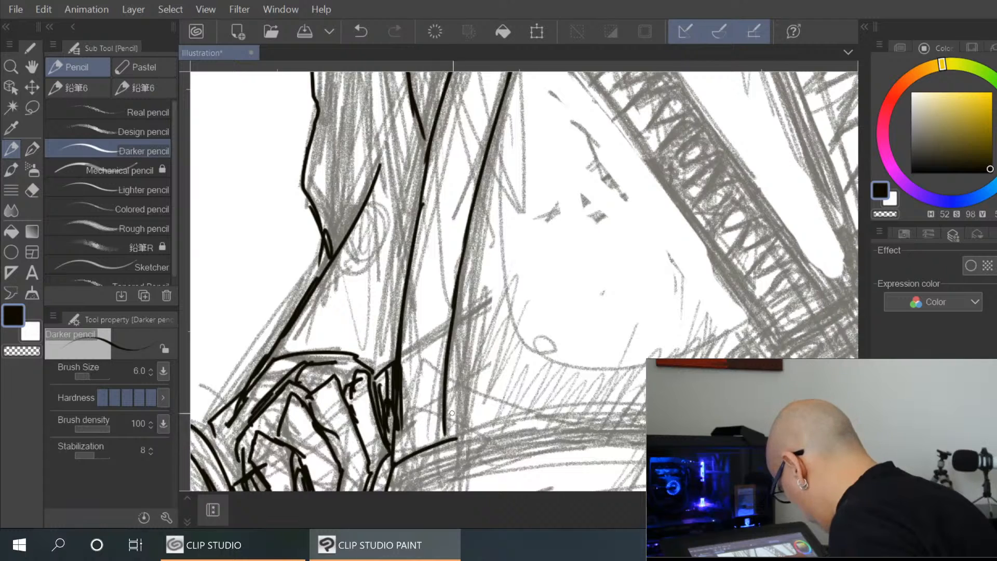
pyautogui.moveTo(483, 194); pyautogui.dragTo(454, 439)
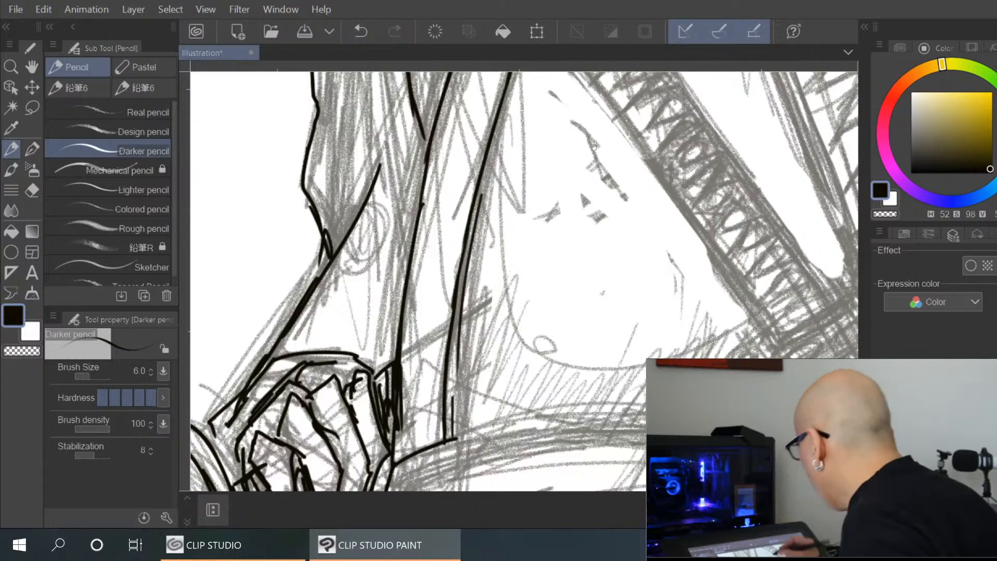
# Thicken the line where the collar's outer edge meets the throat
pyautogui.moveTo(599, 156); pyautogui.dragTo(525, 498)
pyautogui.moveTo(599, 250); pyautogui.dragTo(574, 356)
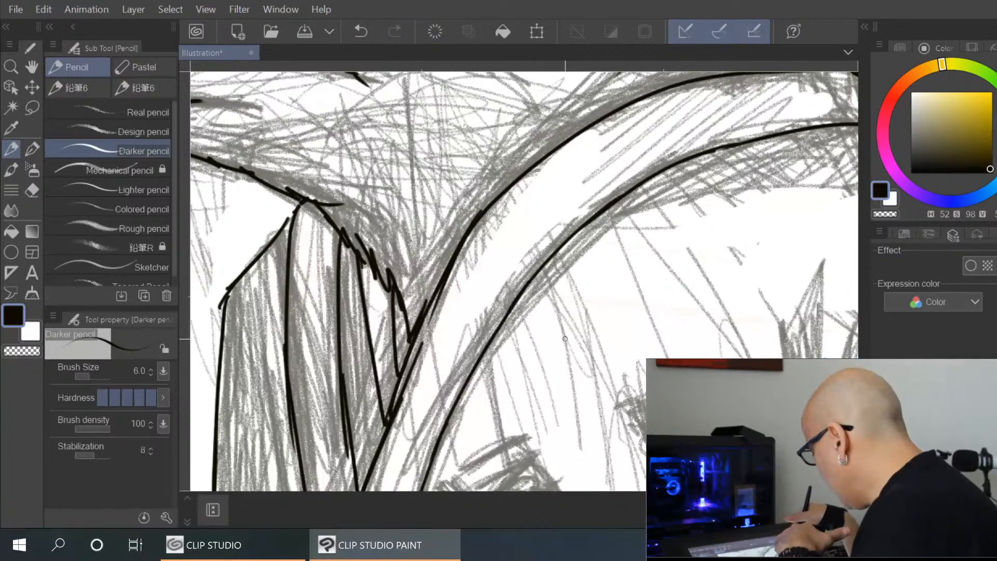
pyautogui.moveTo(432, 305)
pyautogui.mouseDown()
pyautogui.moveTo(413, 353)
pyautogui.moveTo(421, 343)
pyautogui.mouseUp()
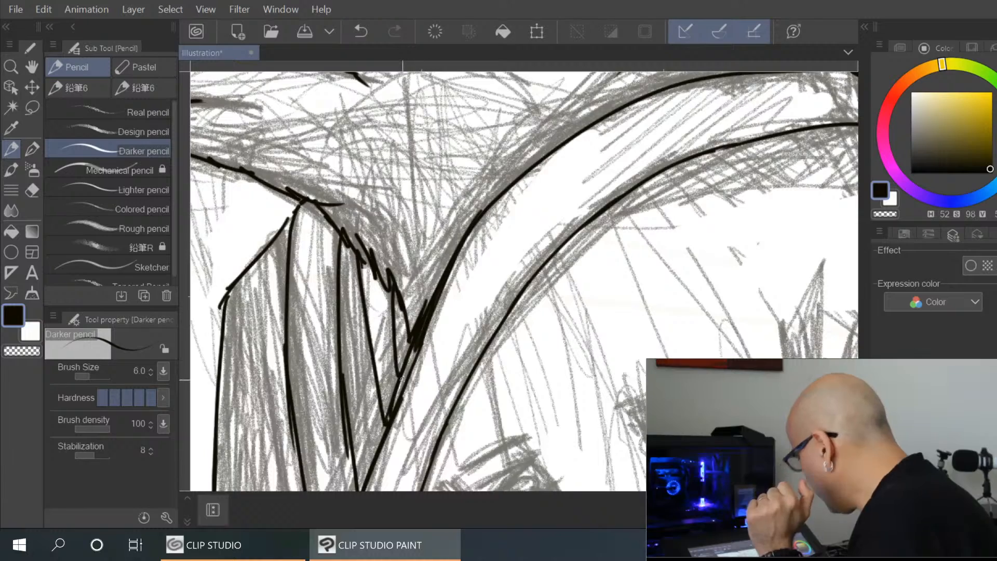
# Hide the inked lines and strengthen the rough sketch layer's opacity to examine the whole mouse figure
pyautogui.scroll(-3, 403, 379)
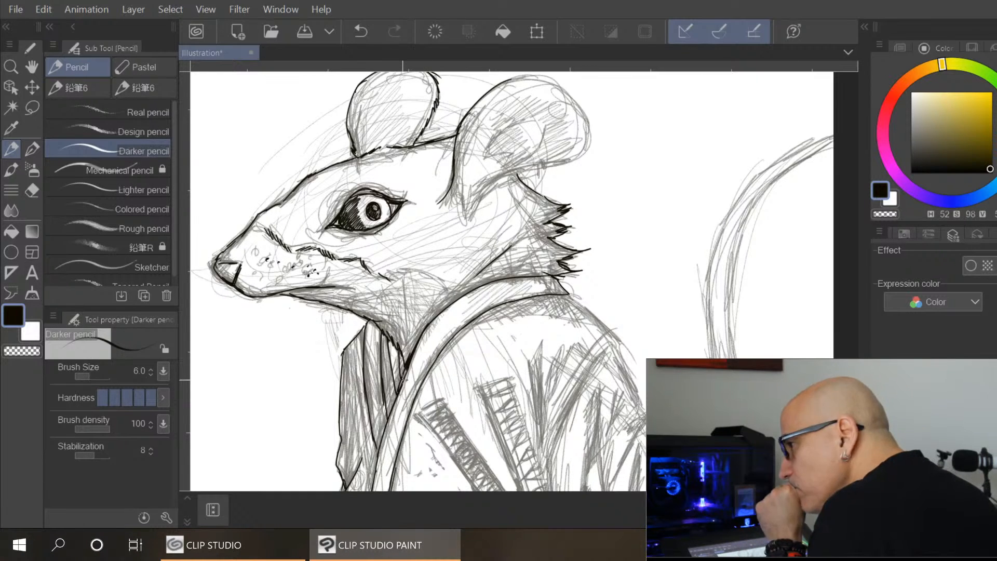
pyautogui.click(881, 441)
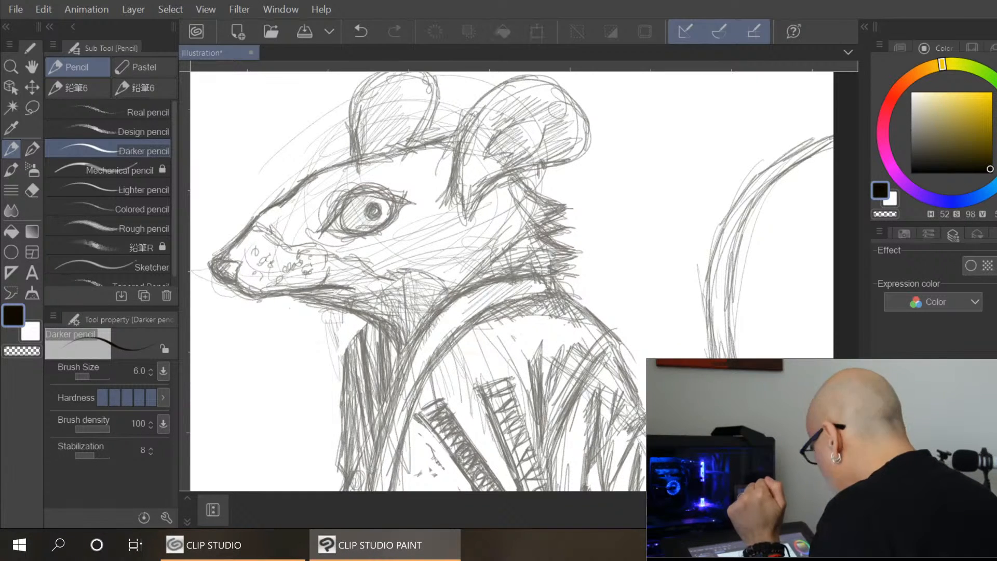
pyautogui.click(935, 463)
pyautogui.moveTo(967, 385)
pyautogui.mouseDown()
pyautogui.moveTo(946, 385)
pyautogui.moveTo(989, 385)
pyautogui.mouseUp()
pyautogui.hotkey('ctrl', '-')
pyautogui.hotkey('ctrl', '-')
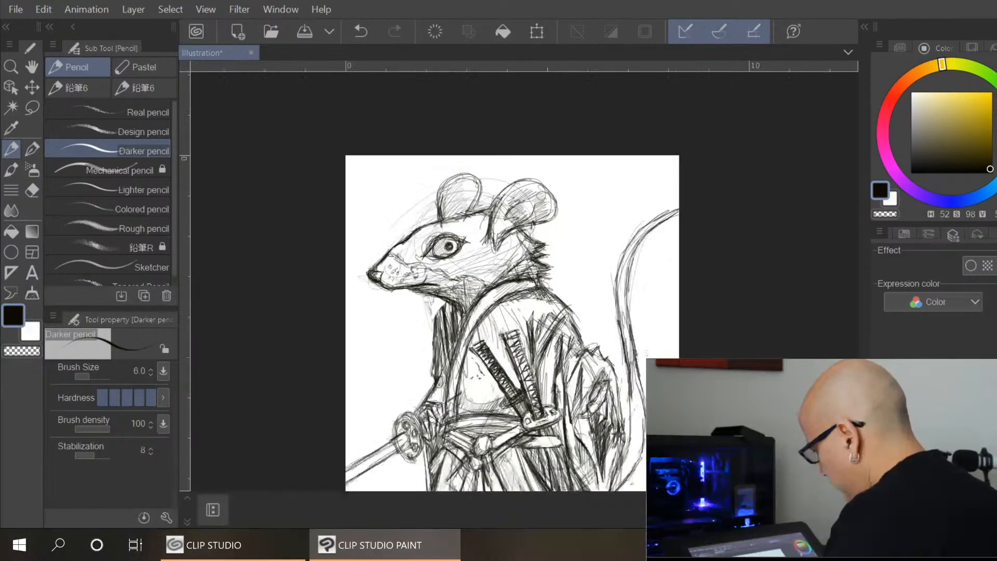
pyautogui.moveTo(651, 399); pyautogui.dragTo(635, 290)
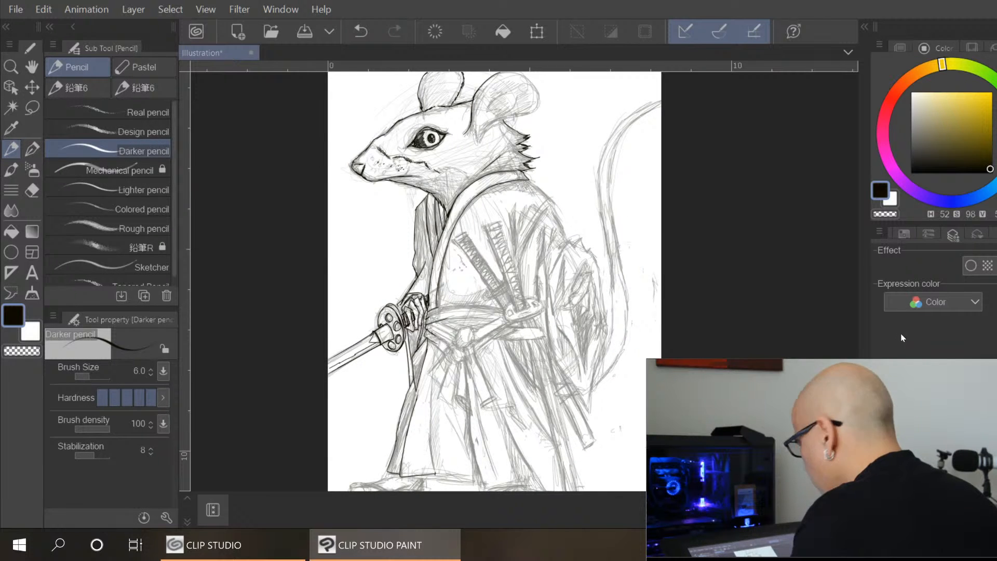
# Ink the belt's upper edge, its inner folds and its lower edge from the gripping hand to the tucked swords
pyautogui.scroll(3, 528, 239)
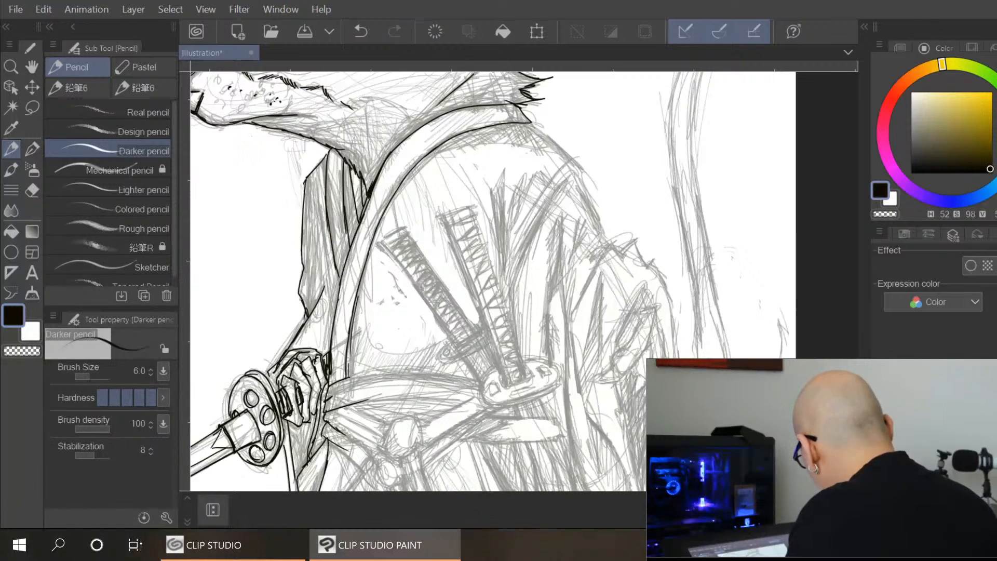
pyautogui.scroll(1, 407, 283)
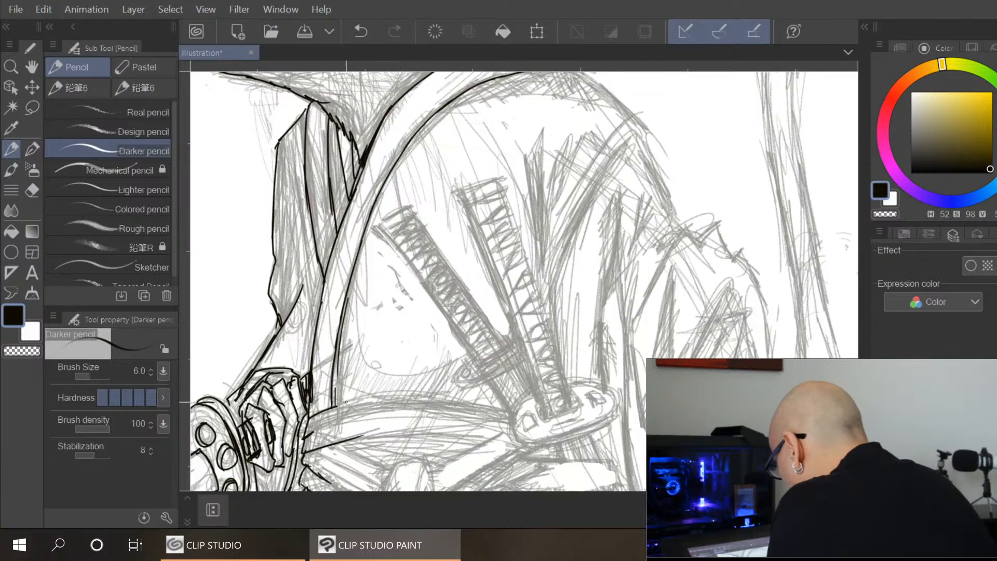
pyautogui.moveTo(331, 404); pyautogui.dragTo(511, 417)
pyautogui.moveTo(319, 440); pyautogui.dragTo(500, 435)
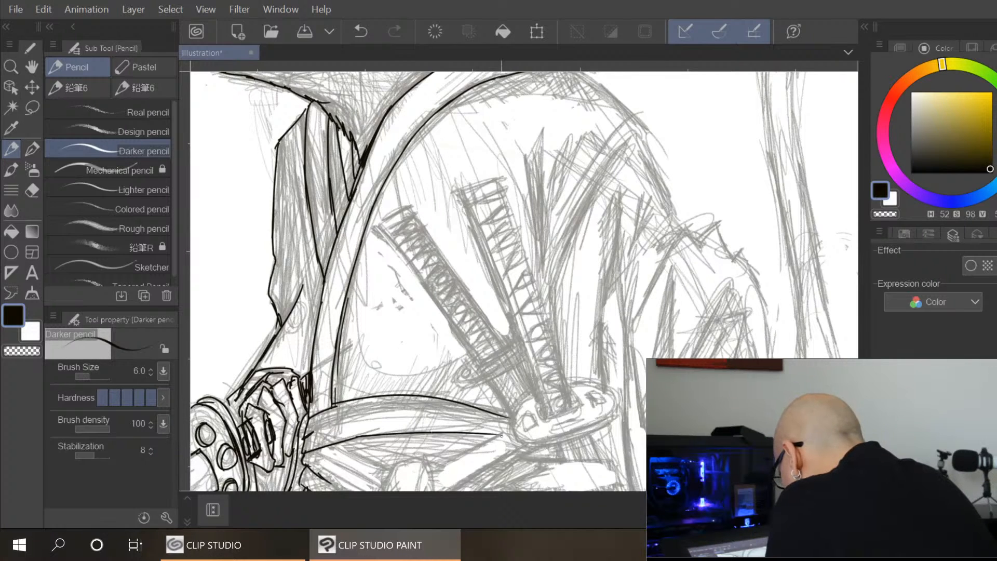
pyautogui.moveTo(305, 436); pyautogui.dragTo(462, 418)
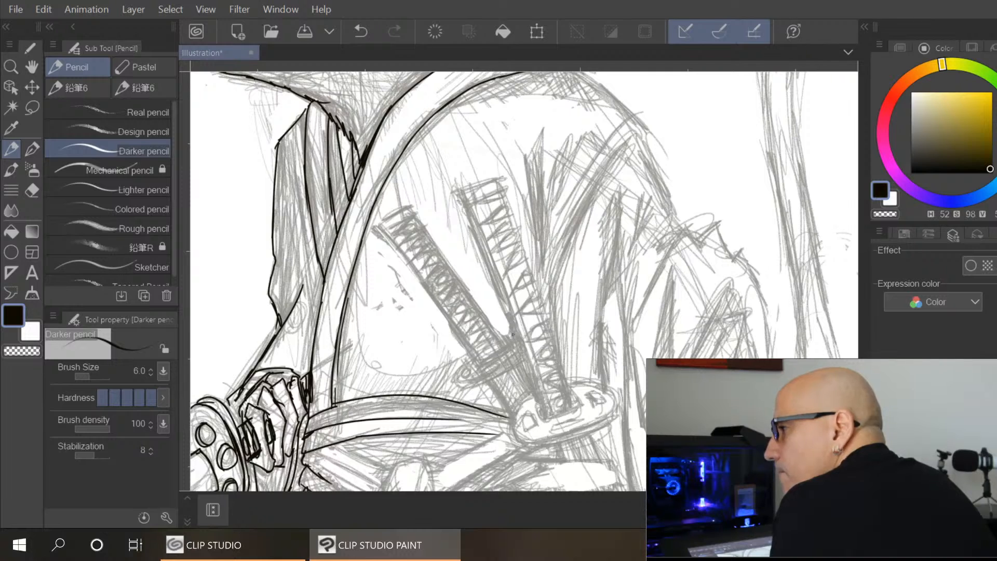
pyautogui.moveTo(509, 425); pyautogui.dragTo(431, 465)
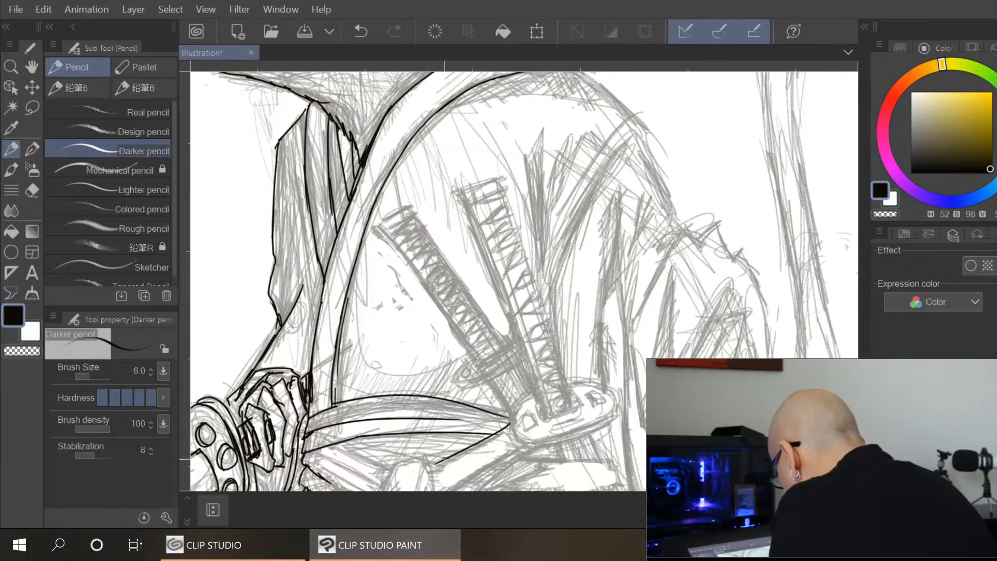
pyautogui.moveTo(509, 420); pyautogui.dragTo(489, 435)
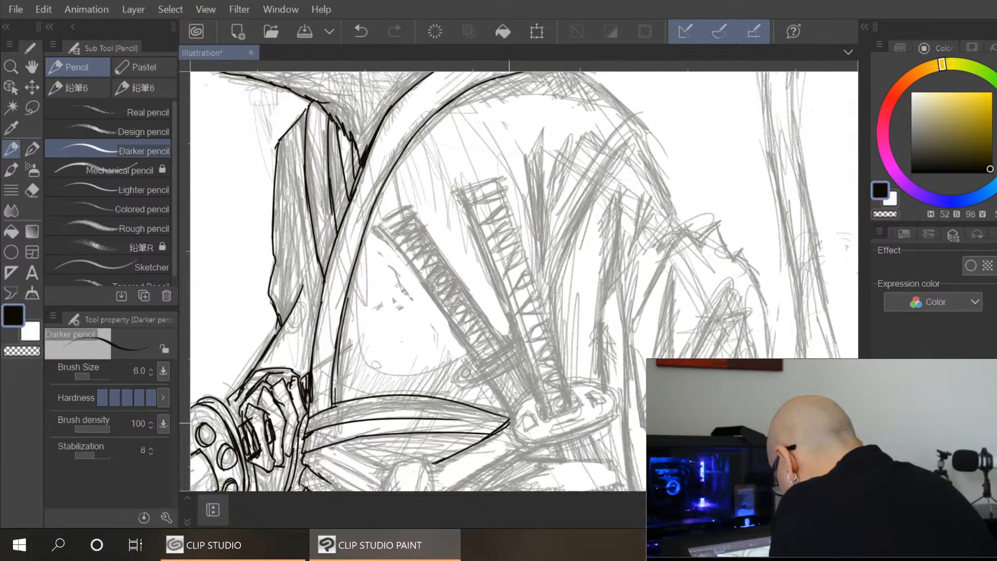
# Ink the shorter tucked sword's guard and the section between that guard and the belt
pyautogui.moveTo(473, 358); pyautogui.dragTo(511, 363)
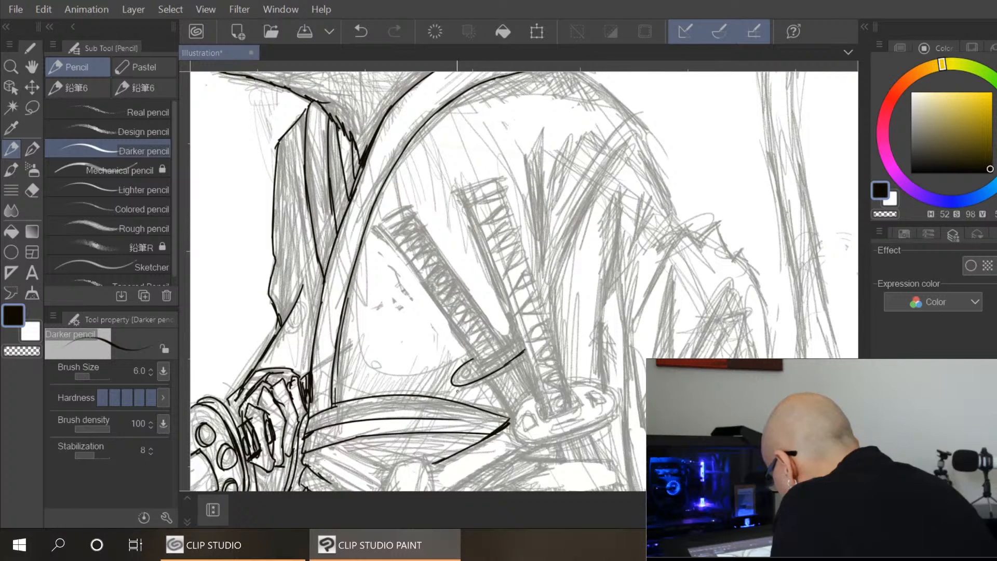
pyautogui.moveTo(456, 389)
pyautogui.mouseDown()
pyautogui.moveTo(508, 366)
pyautogui.moveTo(497, 374)
pyautogui.moveTo(510, 422)
pyautogui.mouseUp()
pyautogui.moveTo(490, 382); pyautogui.dragTo(511, 418)
pyautogui.moveTo(520, 363); pyautogui.dragTo(549, 418)
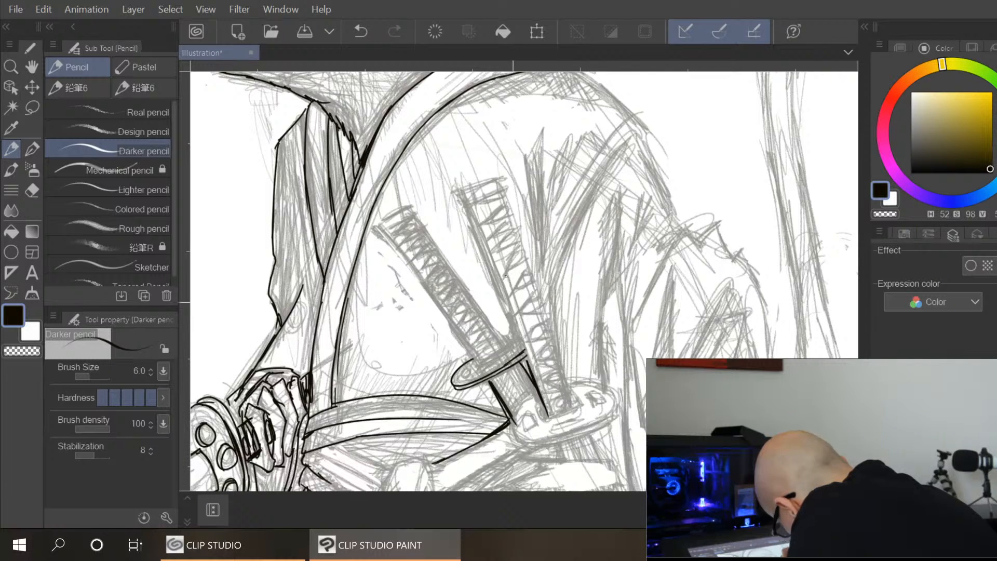
# Ink the longer tucked sword's handle with its outline, end cap and criss-cross wrapping down to the guard
pyautogui.moveTo(469, 207); pyautogui.dragTo(537, 382)
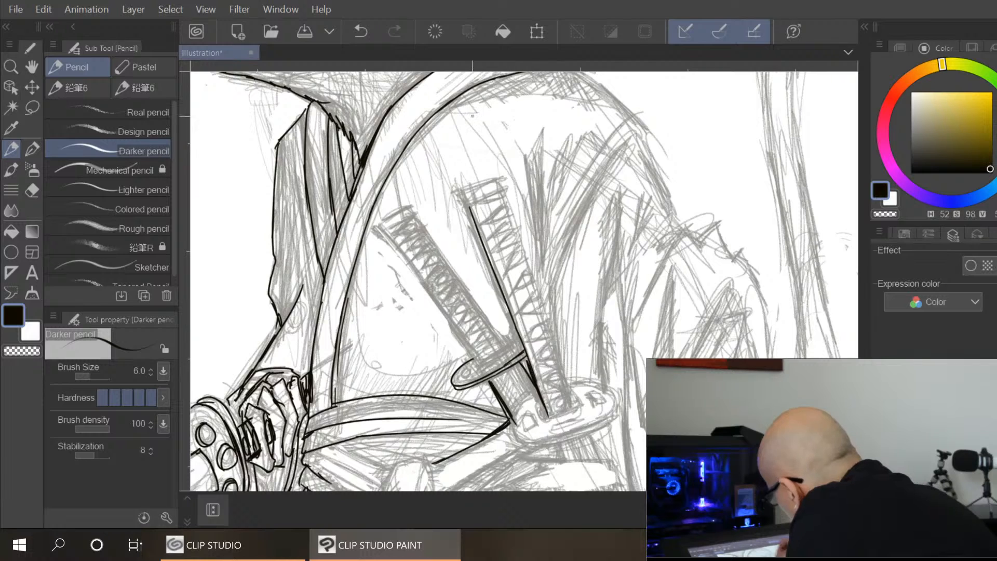
pyautogui.moveTo(469, 205)
pyautogui.mouseDown()
pyautogui.moveTo(487, 182)
pyautogui.moveTo(506, 187)
pyautogui.moveTo(508, 208)
pyautogui.moveTo(487, 222)
pyautogui.moveTo(513, 218)
pyautogui.moveTo(505, 245)
pyautogui.moveTo(522, 246)
pyautogui.moveTo(505, 267)
pyautogui.moveTo(527, 255)
pyautogui.moveTo(512, 288)
pyautogui.moveTo(532, 276)
pyautogui.moveTo(538, 289)
pyautogui.moveTo(524, 308)
pyautogui.moveTo(541, 297)
pyautogui.moveTo(549, 321)
pyautogui.moveTo(535, 336)
pyautogui.moveTo(555, 344)
pyautogui.moveTo(541, 361)
pyautogui.moveTo(562, 368)
pyautogui.moveTo(549, 383)
pyautogui.moveTo(568, 388)
pyautogui.moveTo(576, 405)
pyautogui.mouseUp()
pyautogui.moveTo(475, 211)
pyautogui.mouseDown()
pyautogui.moveTo(482, 228)
pyautogui.moveTo(502, 190)
pyautogui.moveTo(486, 248)
pyautogui.moveTo(480, 233)
pyautogui.moveTo(489, 251)
pyautogui.moveTo(501, 249)
pyautogui.moveTo(499, 275)
pyautogui.mouseUp()
pyautogui.moveTo(522, 237)
pyautogui.mouseDown()
pyautogui.moveTo(503, 250)
pyautogui.moveTo(507, 290)
pyautogui.mouseUp()
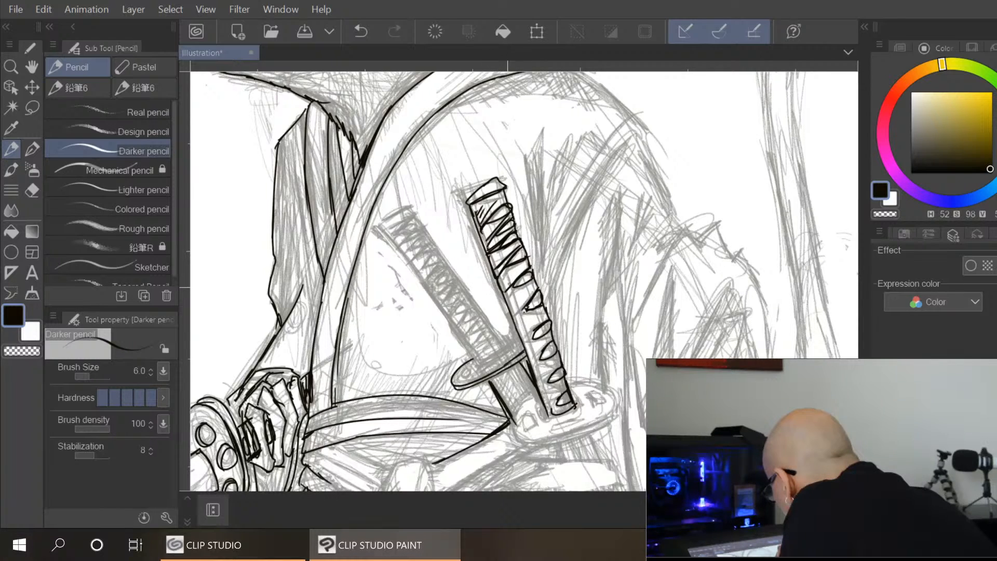
pyautogui.moveTo(524, 260); pyautogui.dragTo(504, 285)
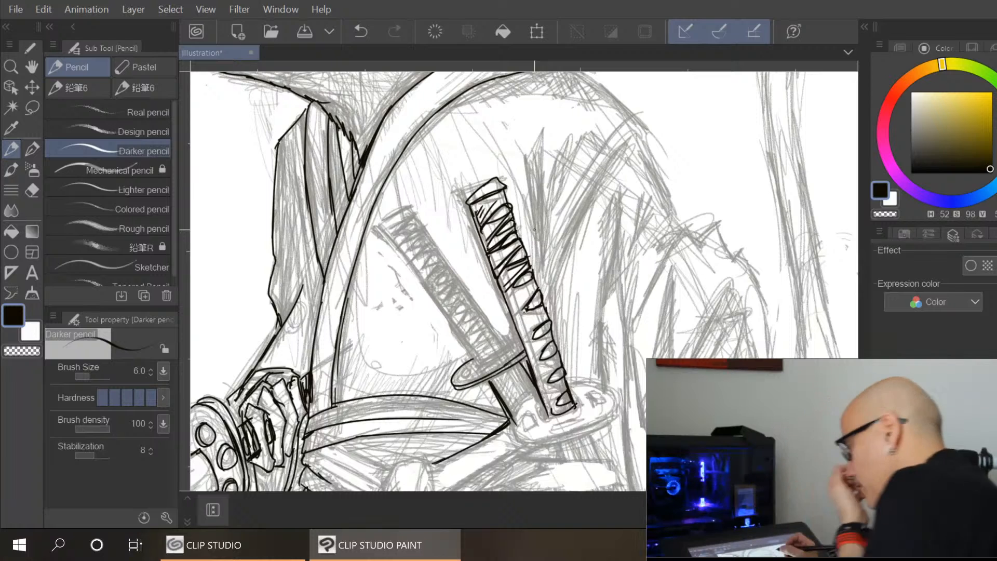
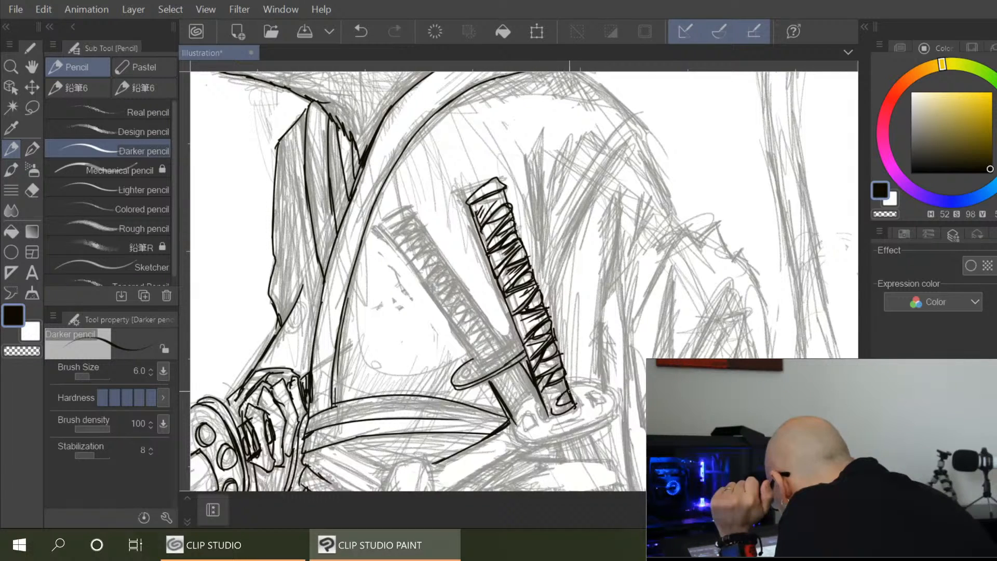
# Complete the longer tucked sword's handle by closing the wrapping beside the guard and inking the pommel end
pyautogui.moveTo(564, 391)
pyautogui.mouseDown()
pyautogui.moveTo(547, 404)
pyautogui.moveTo(575, 408)
pyautogui.moveTo(559, 396)
pyautogui.mouseUp()
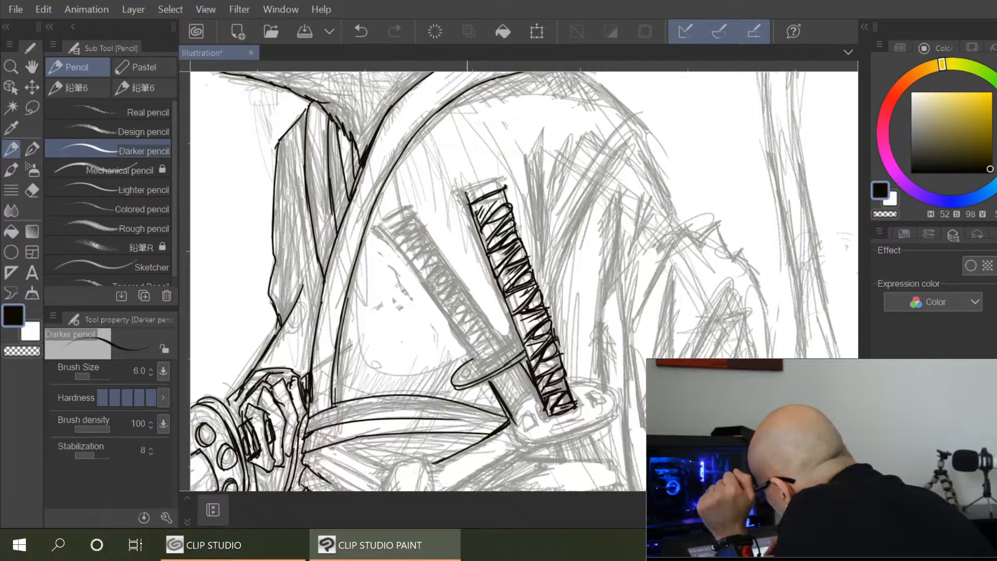
pyautogui.moveTo(465, 189); pyautogui.dragTo(503, 184)
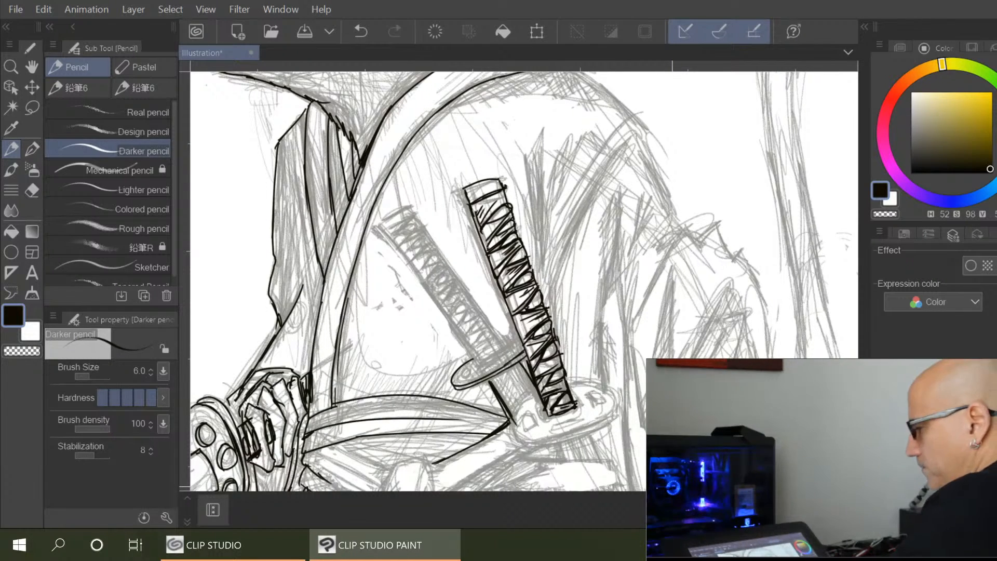
# Ink the robe's shoulder line from the collar down the upper arm, with the seam and fold lines across the chest
pyautogui.scroll(-2, 675, 487)
pyautogui.scroll(2, 778, 415)
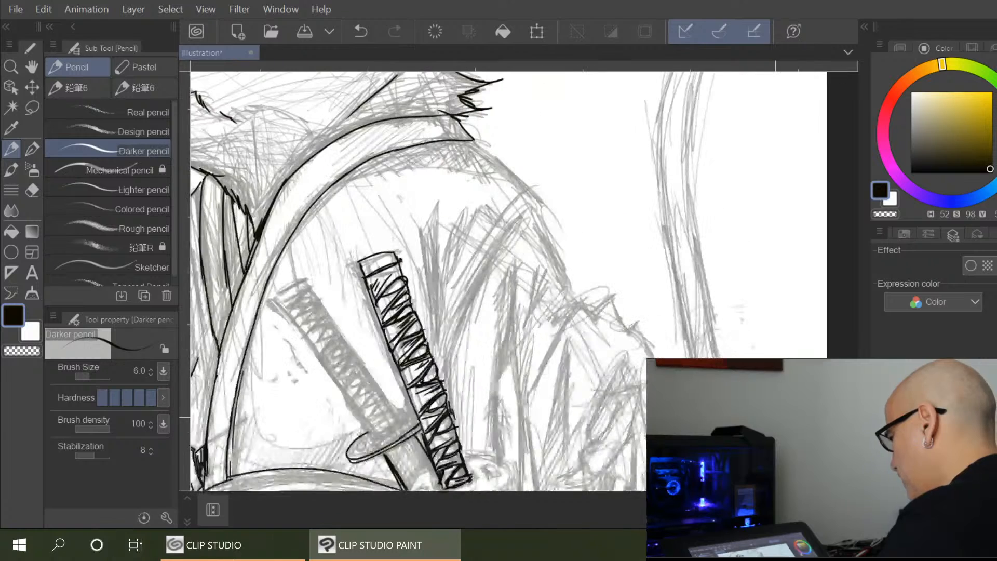
pyautogui.moveTo(472, 140)
pyautogui.mouseDown()
pyautogui.moveTo(538, 198)
pyautogui.moveTo(565, 267)
pyautogui.mouseUp()
pyautogui.moveTo(528, 194)
pyautogui.mouseDown()
pyautogui.moveTo(509, 207)
pyautogui.moveTo(461, 286)
pyautogui.moveTo(451, 338)
pyautogui.mouseUp()
pyautogui.moveTo(434, 211); pyautogui.dragTo(436, 349)
pyautogui.moveTo(419, 231); pyautogui.dragTo(435, 327)
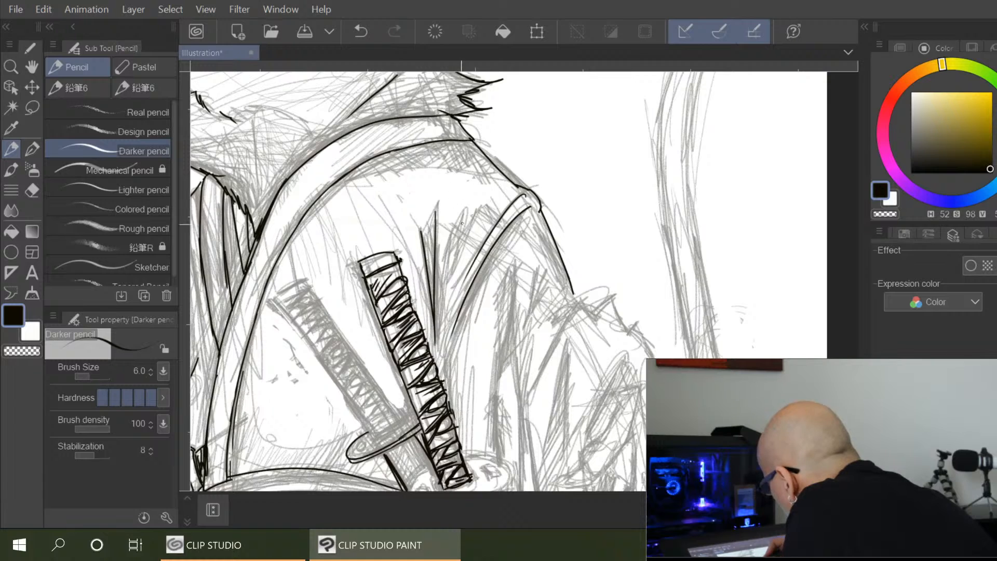
pyautogui.moveTo(462, 213)
pyautogui.mouseDown()
pyautogui.moveTo(445, 284)
pyautogui.moveTo(457, 256)
pyautogui.mouseUp()
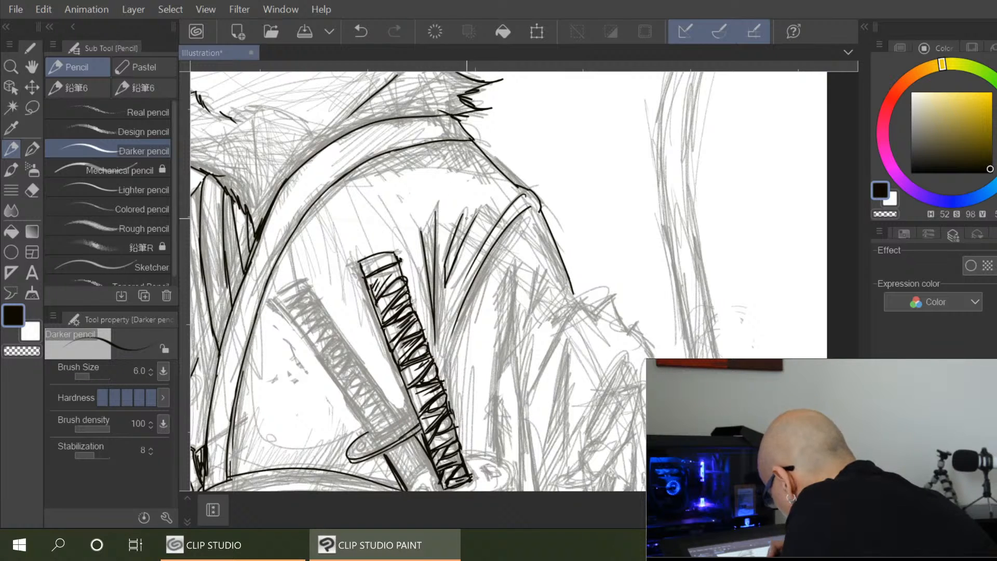
# Ink the belt's tied band, knot and hanging end with hatched shading, and add the inner curve of the shorter sword's guard
pyautogui.moveTo(572, 393); pyautogui.dragTo(763, 211)
pyautogui.moveTo(423, 325)
pyautogui.mouseDown()
pyautogui.moveTo(471, 340)
pyautogui.moveTo(464, 383)
pyautogui.moveTo(489, 403)
pyautogui.moveTo(519, 379)
pyautogui.moveTo(511, 342)
pyautogui.moveTo(517, 362)
pyautogui.moveTo(582, 325)
pyautogui.mouseUp()
pyautogui.moveTo(516, 373)
pyautogui.mouseDown()
pyautogui.moveTo(552, 358)
pyautogui.moveTo(525, 376)
pyautogui.moveTo(598, 333)
pyautogui.mouseUp()
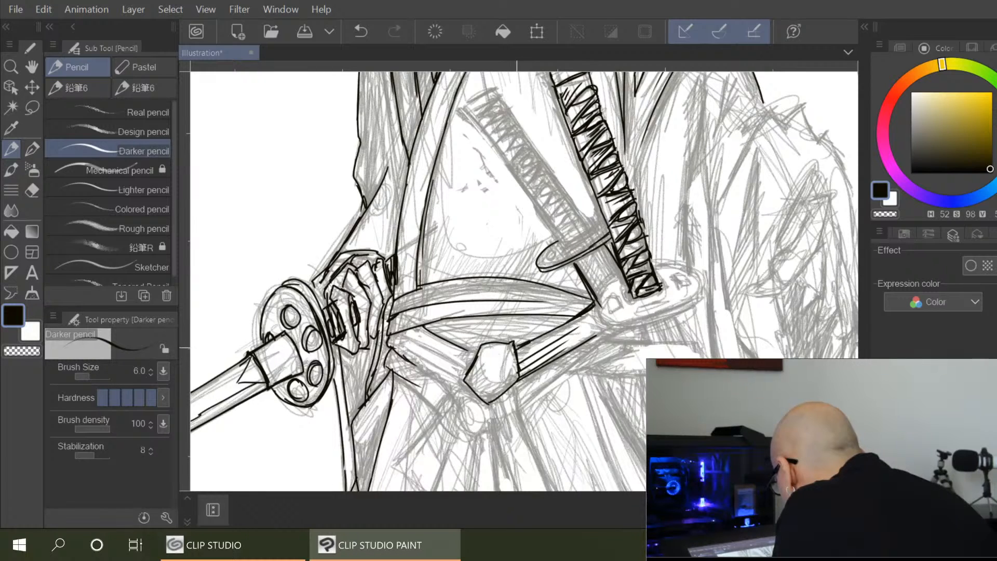
pyautogui.moveTo(405, 332)
pyautogui.mouseDown()
pyautogui.moveTo(456, 357)
pyautogui.moveTo(440, 350)
pyautogui.moveTo(468, 383)
pyautogui.moveTo(476, 349)
pyautogui.mouseUp()
pyautogui.moveTo(468, 386)
pyautogui.mouseDown()
pyautogui.moveTo(461, 433)
pyautogui.moveTo(489, 426)
pyautogui.moveTo(487, 403)
pyautogui.mouseUp()
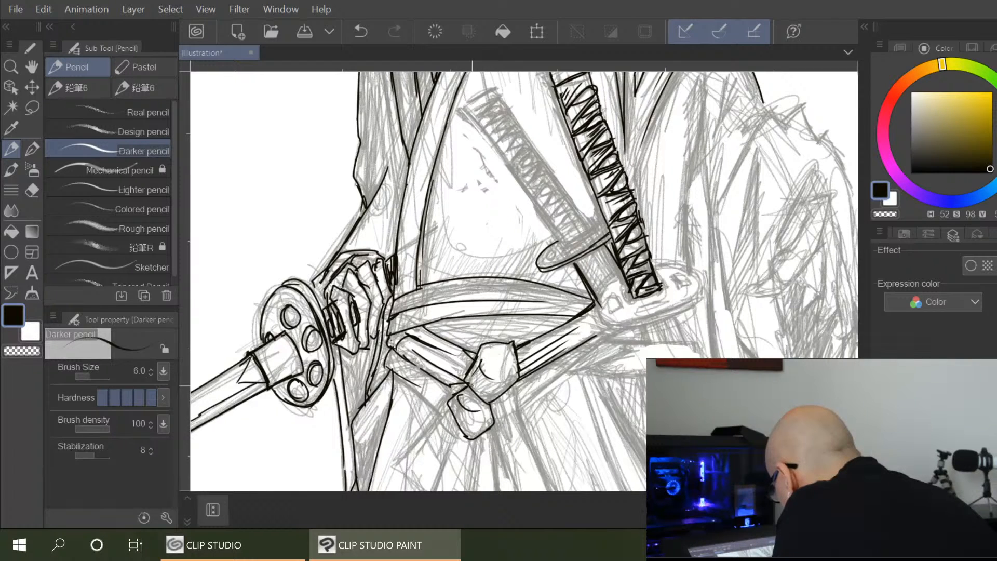
pyautogui.moveTo(486, 370)
pyautogui.mouseDown()
pyautogui.moveTo(459, 421)
pyautogui.moveTo(474, 405)
pyautogui.moveTo(479, 415)
pyautogui.moveTo(461, 399)
pyautogui.moveTo(493, 429)
pyautogui.mouseUp()
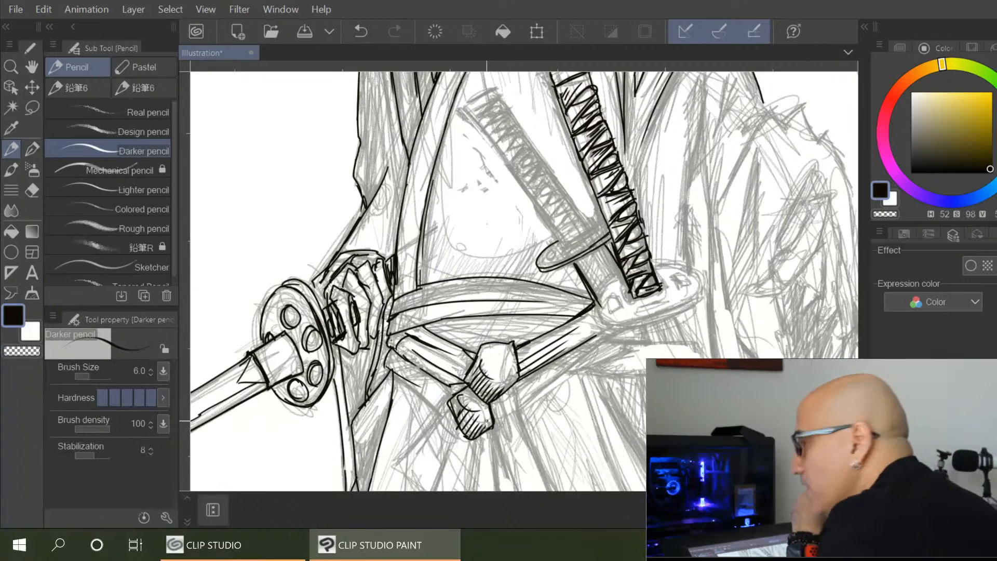
pyautogui.moveTo(562, 242); pyautogui.dragTo(590, 230)
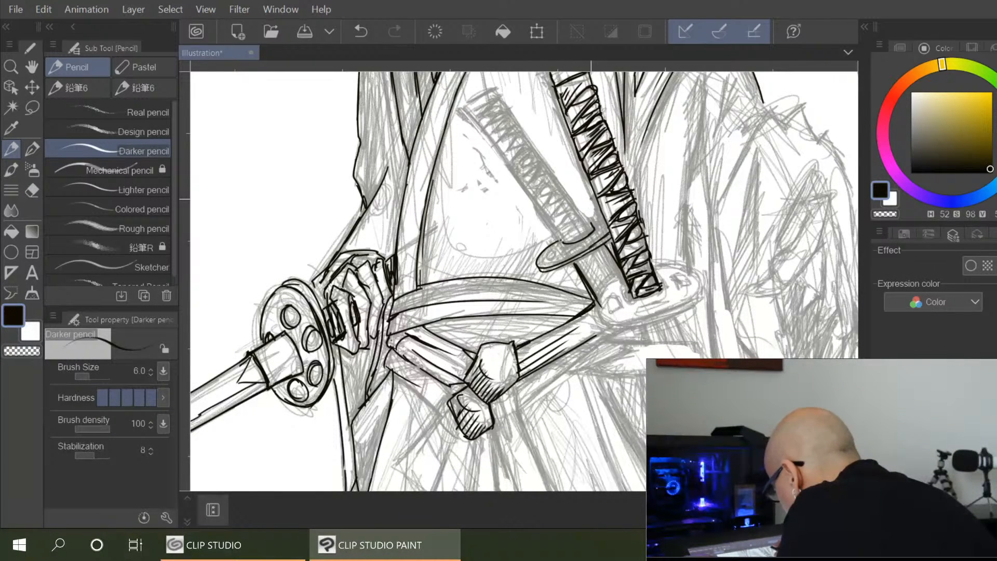
# Ink short fur strokes along the cheek toward the collar, extend the mouth line and dot the whisker area on the muzzle
pyautogui.scroll(-1, 707, 428)
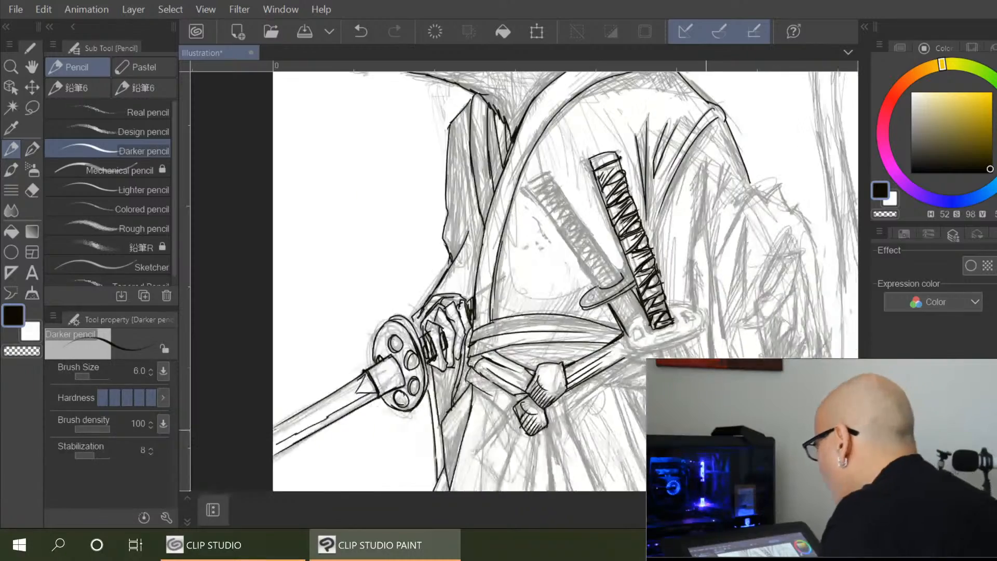
pyautogui.scroll(-1, 706, 427)
pyautogui.moveTo(753, 382); pyautogui.dragTo(631, 443)
pyautogui.moveTo(638, 325); pyautogui.dragTo(654, 397)
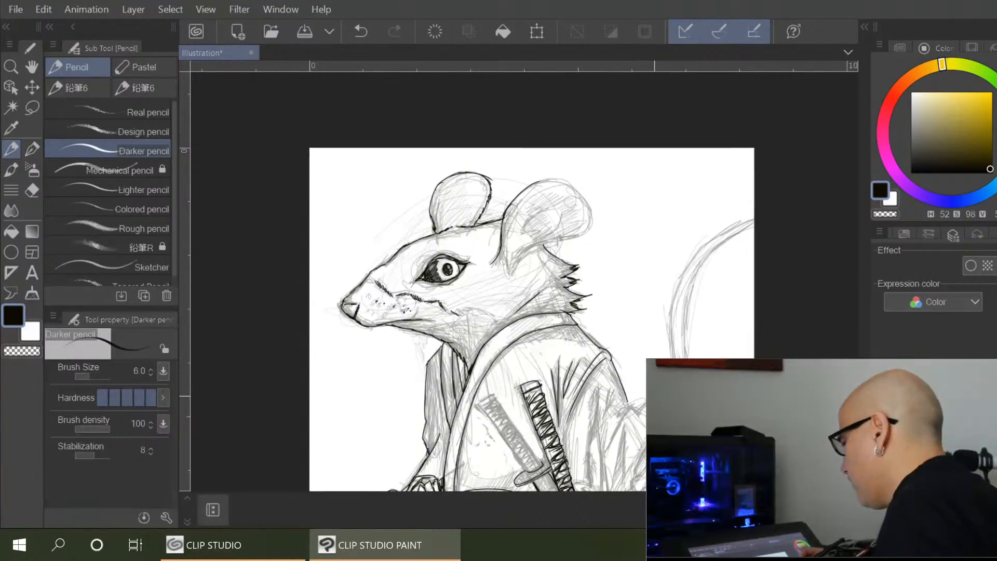
pyautogui.scroll(2, 654, 396)
pyautogui.moveTo(262, 217); pyautogui.dragTo(329, 238)
pyautogui.moveTo(325, 229); pyautogui.dragTo(359, 263)
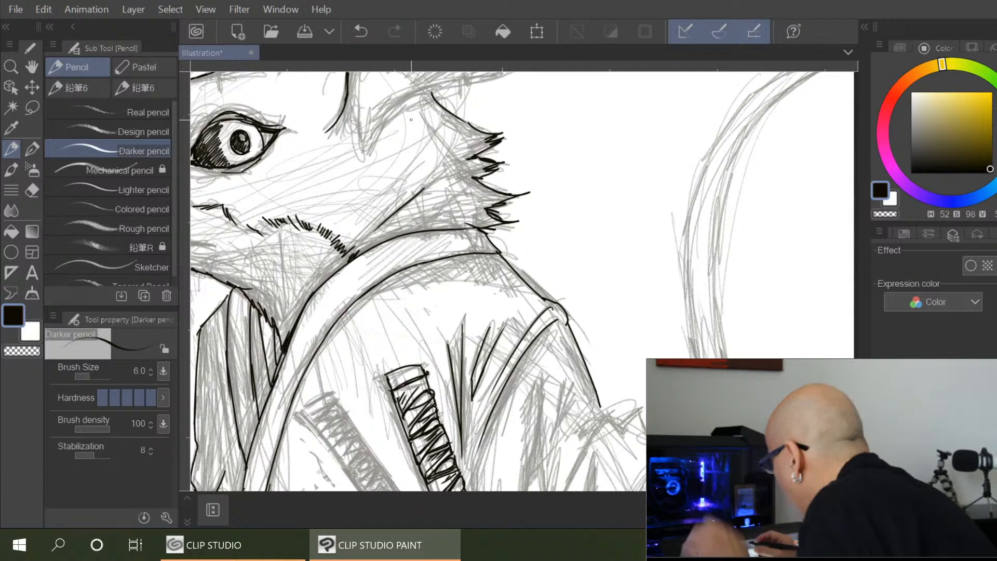
pyautogui.moveTo(425, 240); pyautogui.dragTo(680, 390)
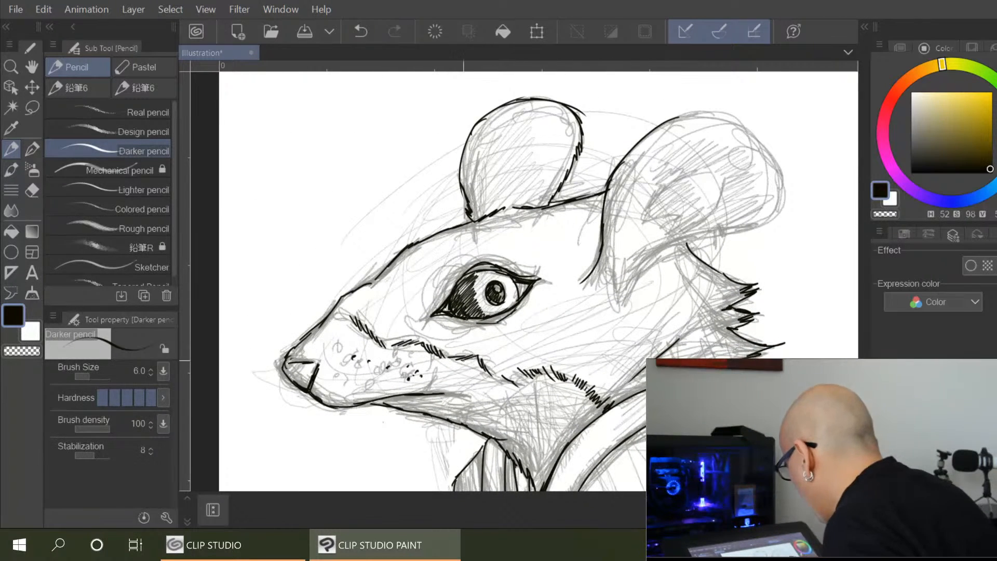
pyautogui.moveTo(439, 393); pyautogui.dragTo(461, 396)
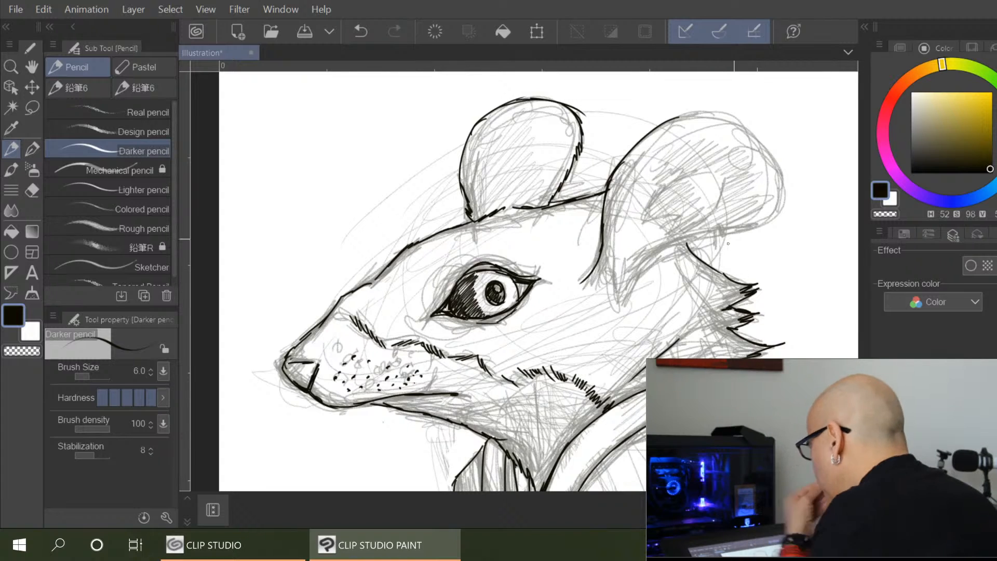
# Ink the near ear's outer contour, its inner rim and the folds inside the ear
pyautogui.moveTo(676, 116)
pyautogui.mouseDown()
pyautogui.moveTo(782, 147)
pyautogui.moveTo(756, 123)
pyautogui.moveTo(747, 127)
pyautogui.moveTo(785, 195)
pyautogui.moveTo(786, 185)
pyautogui.moveTo(755, 218)
pyautogui.moveTo(774, 214)
pyautogui.moveTo(753, 227)
pyautogui.moveTo(670, 241)
pyautogui.moveTo(626, 294)
pyautogui.mouseUp()
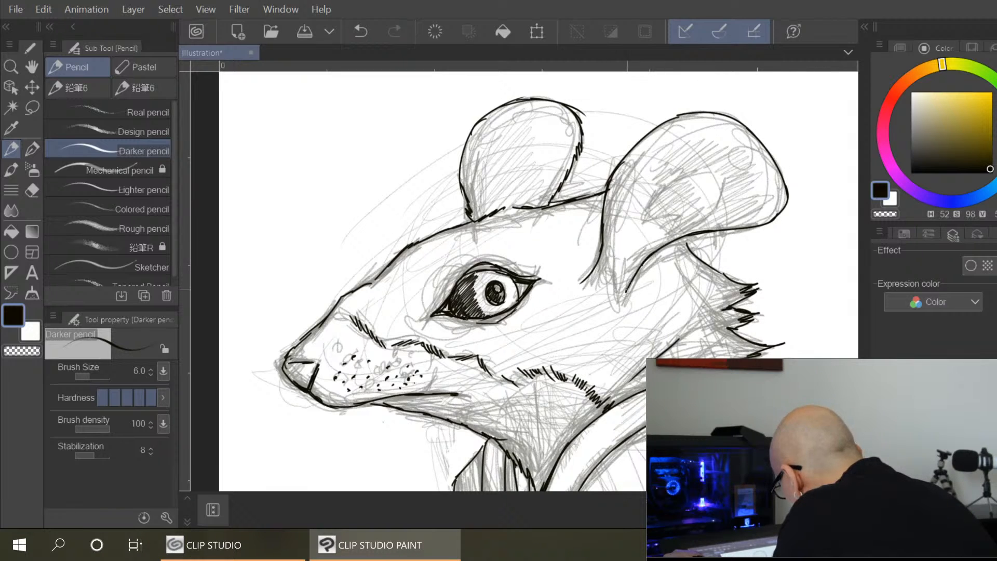
pyautogui.moveTo(631, 171); pyautogui.dragTo(619, 278)
pyautogui.moveTo(618, 205)
pyautogui.mouseDown()
pyautogui.moveTo(692, 128)
pyautogui.moveTo(722, 116)
pyautogui.mouseUp()
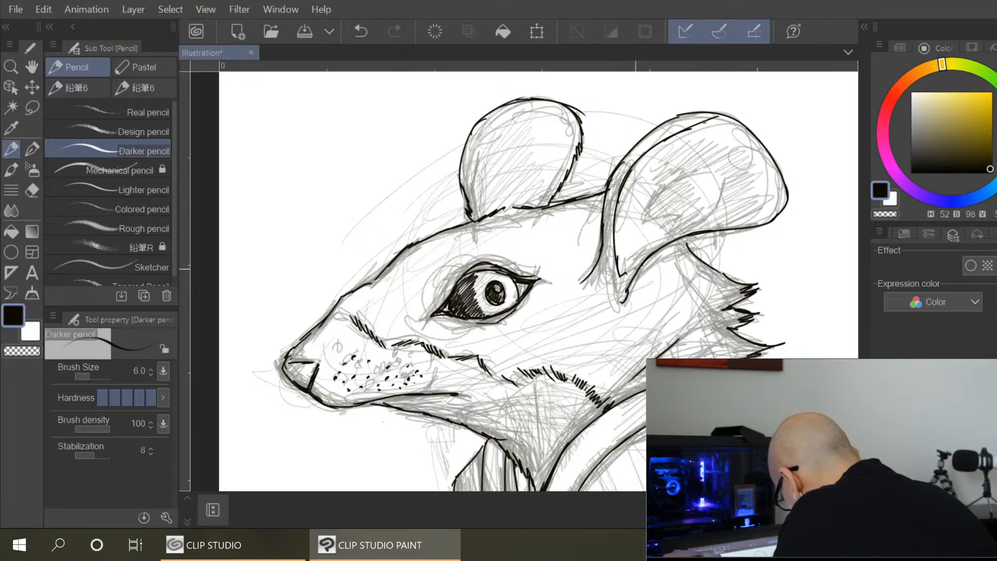
pyautogui.moveTo(675, 181)
pyautogui.mouseDown()
pyautogui.moveTo(644, 216)
pyautogui.moveTo(679, 217)
pyautogui.moveTo(722, 194)
pyautogui.moveTo(674, 228)
pyautogui.mouseUp()
pyautogui.moveTo(752, 135); pyautogui.dragTo(779, 188)
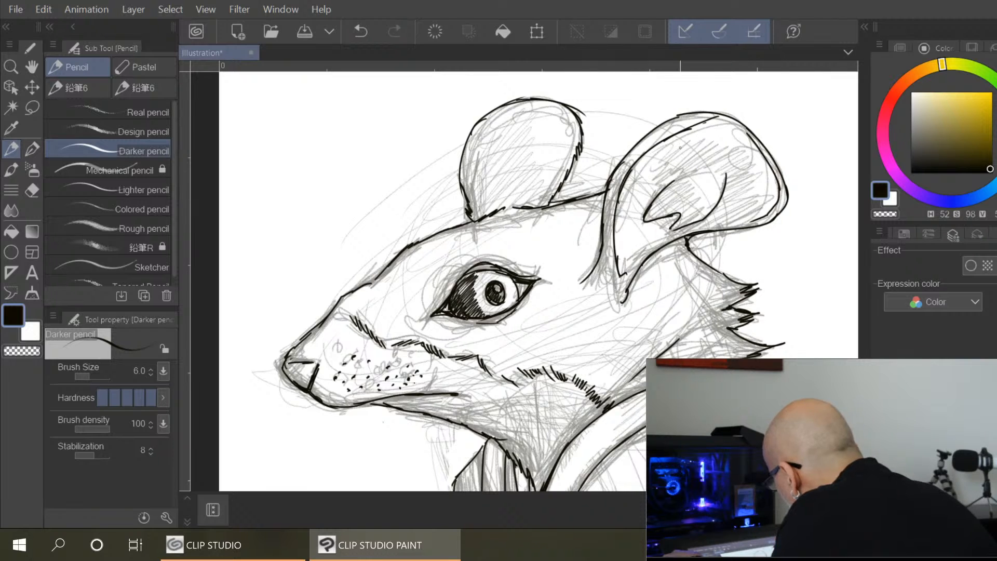
# Add dark fold lines to the hanging sleeve of the arm that grips the drawn sword
pyautogui.scroll(-2, 805, 439)
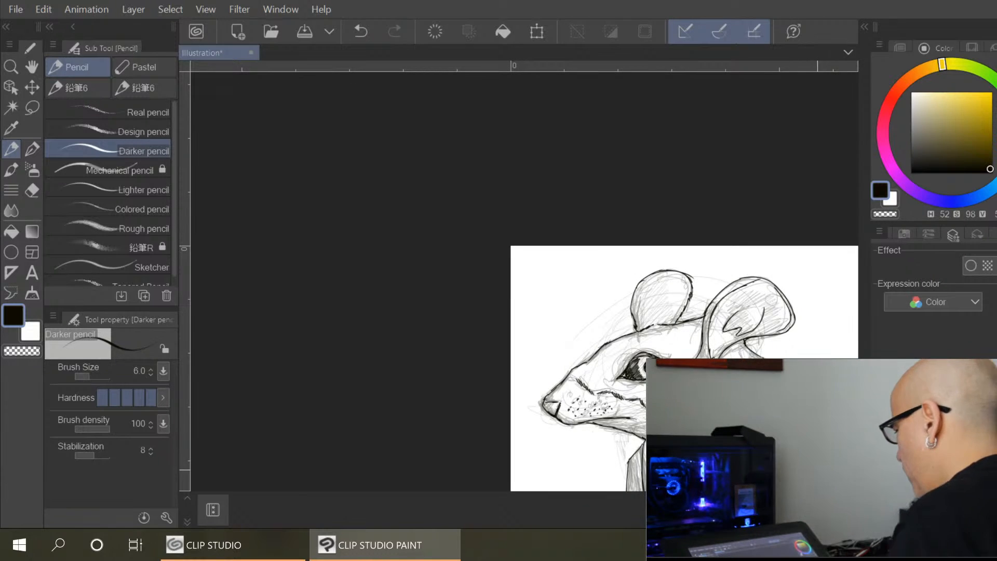
pyautogui.moveTo(840, 427); pyautogui.dragTo(720, 184)
pyautogui.moveTo(766, 378)
pyautogui.mouseDown()
pyautogui.moveTo(764, 365)
pyautogui.moveTo(766, 377)
pyautogui.mouseUp()
pyautogui.scroll(1, 770, 382)
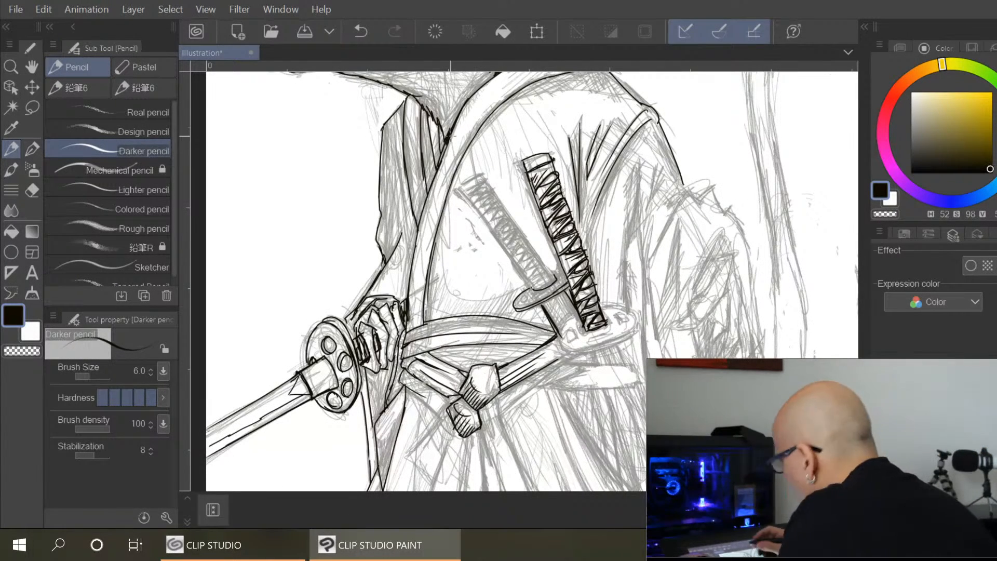
pyautogui.moveTo(400, 153); pyautogui.dragTo(413, 237)
pyautogui.moveTo(398, 175); pyautogui.dragTo(407, 224)
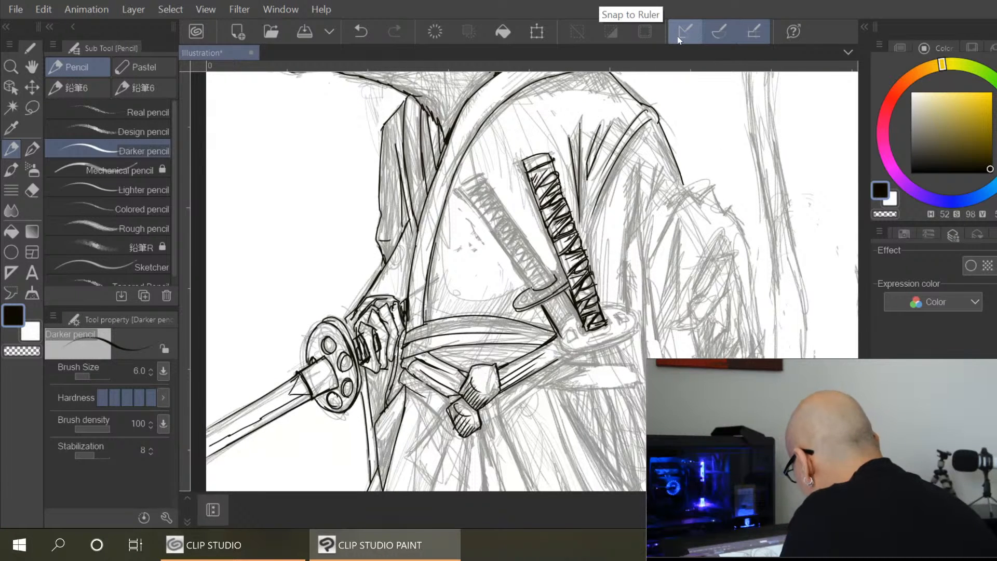
# Ink the free hand's thumb and curled fingers, and the edge of the opening around the hand
pyautogui.moveTo(709, 258)
pyautogui.mouseDown()
pyautogui.moveTo(734, 253)
pyautogui.moveTo(726, 289)
pyautogui.moveTo(709, 309)
pyautogui.moveTo(721, 268)
pyautogui.moveTo(686, 319)
pyautogui.moveTo(726, 304)
pyautogui.mouseUp()
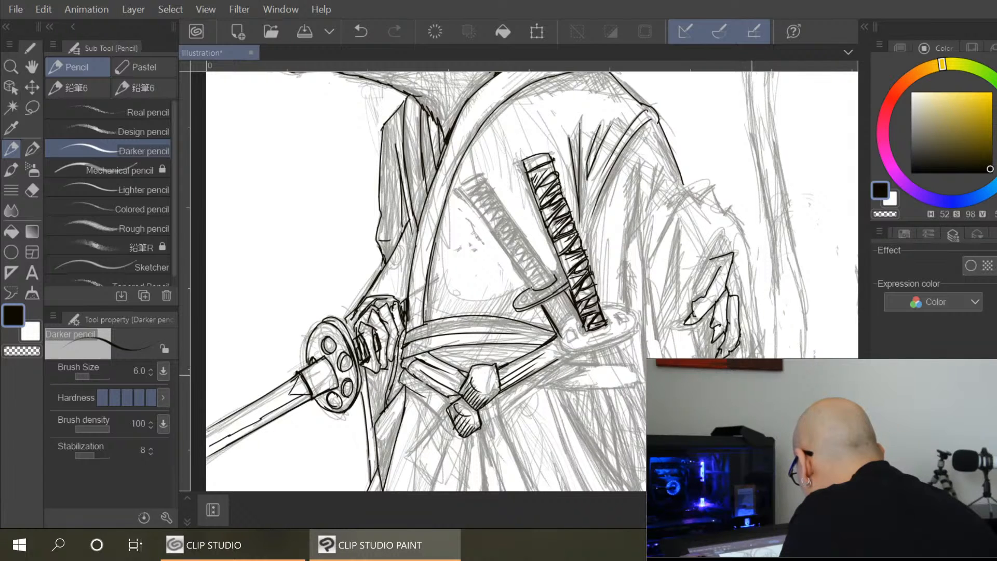
pyautogui.moveTo(742, 310); pyautogui.dragTo(753, 347)
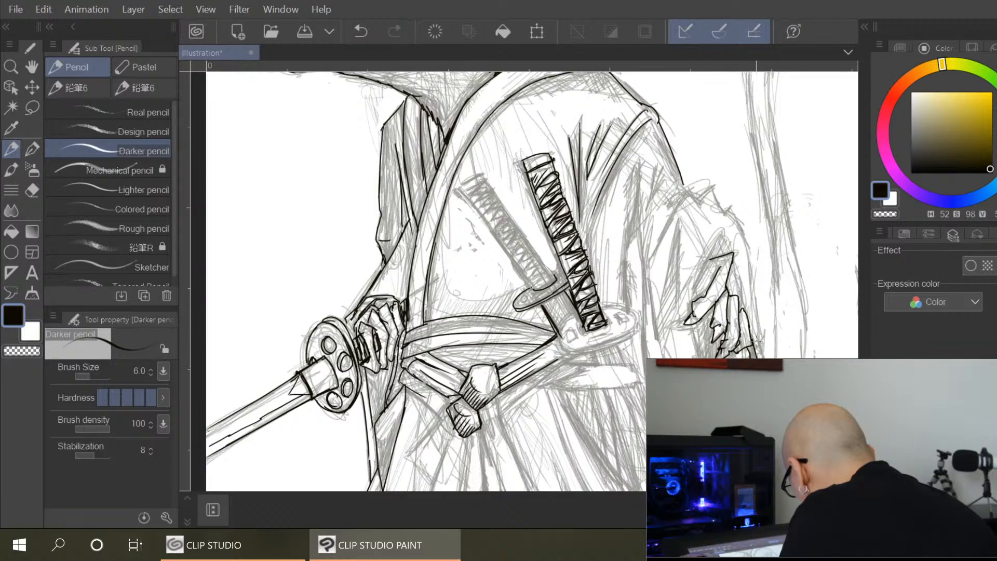
pyautogui.moveTo(716, 258)
pyautogui.mouseDown()
pyautogui.moveTo(703, 299)
pyautogui.moveTo(721, 243)
pyautogui.moveTo(745, 310)
pyautogui.moveTo(702, 358)
pyautogui.mouseUp()
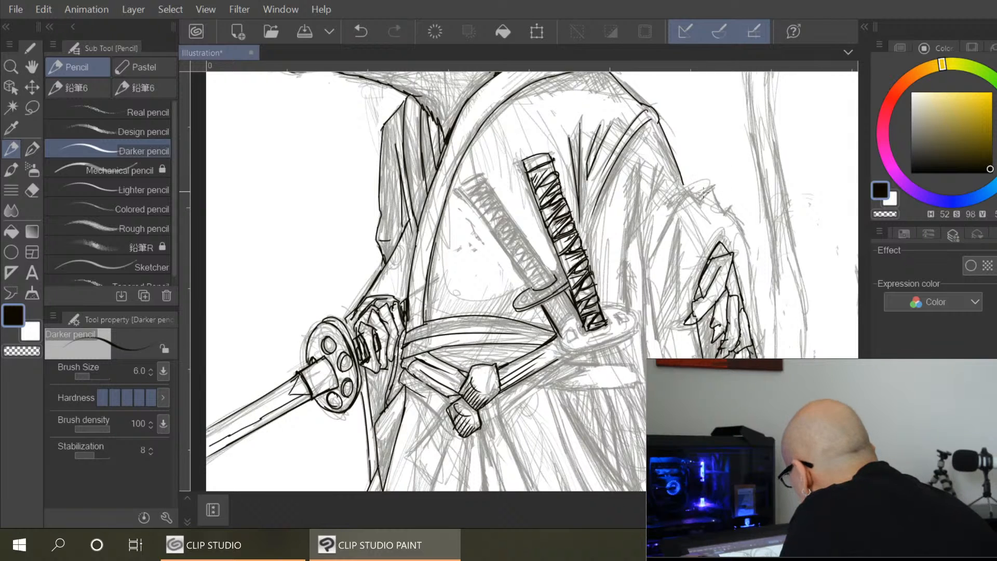
# Ink the ragged upper and side edges of the sleeve around the free hand, with the long fold inside it
pyautogui.moveTo(679, 204)
pyautogui.mouseDown()
pyautogui.moveTo(694, 193)
pyautogui.moveTo(721, 198)
pyautogui.mouseUp()
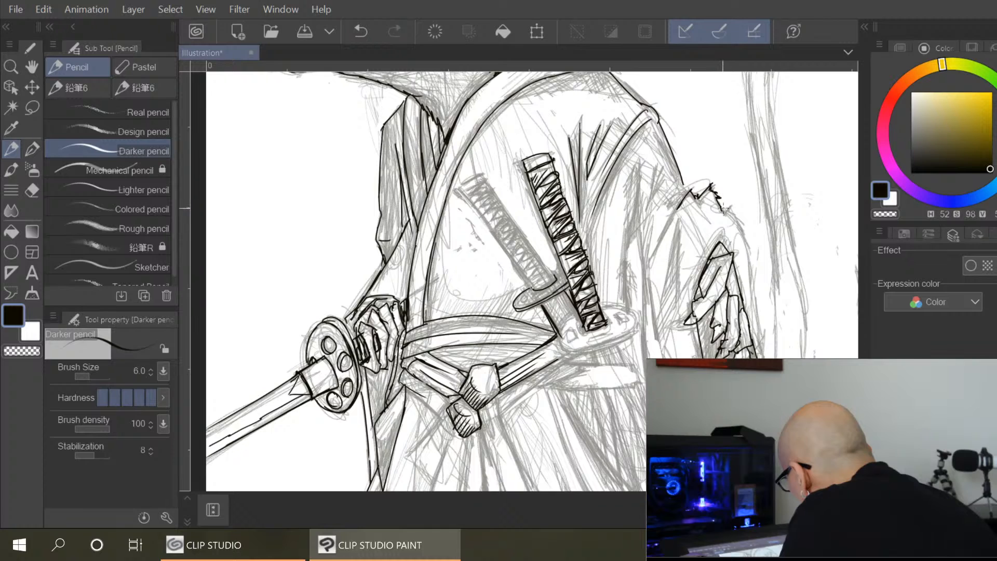
pyautogui.moveTo(742, 231); pyautogui.dragTo(763, 330)
pyautogui.moveTo(680, 202); pyautogui.dragTo(658, 252)
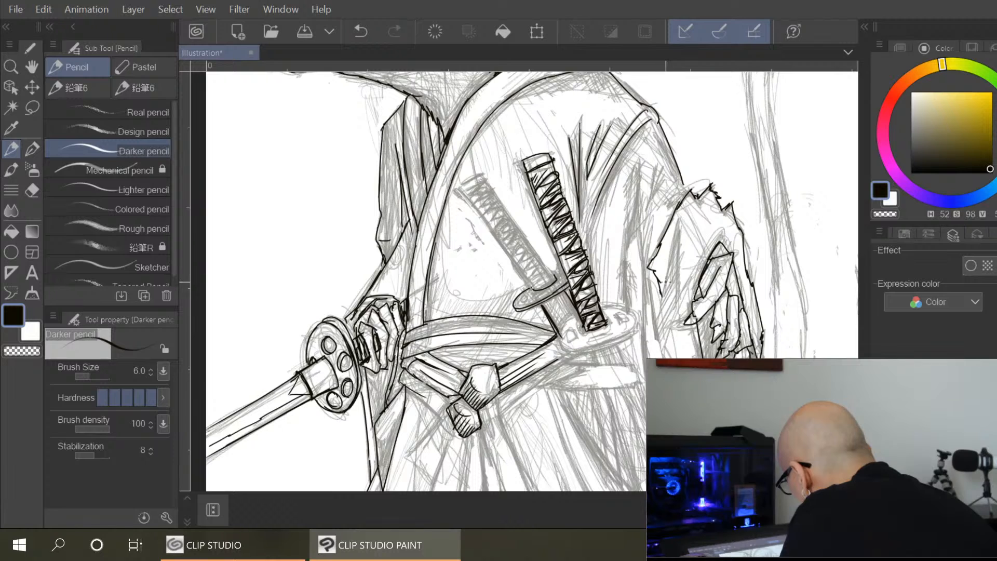
pyautogui.moveTo(680, 227)
pyautogui.mouseDown()
pyautogui.moveTo(657, 303)
pyautogui.moveTo(673, 312)
pyautogui.moveTo(666, 358)
pyautogui.mouseUp()
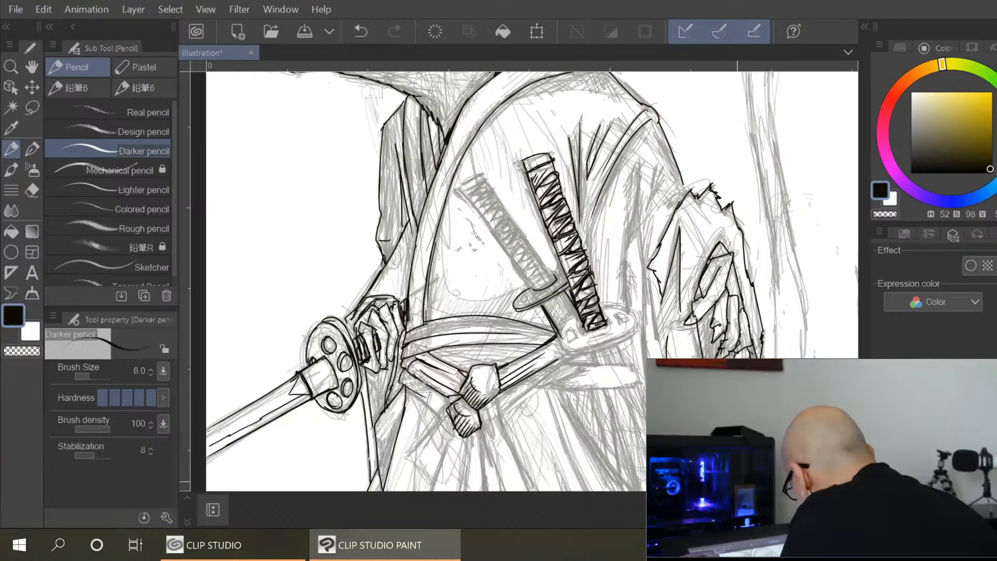
# Ink the long curved robe edge beside the free hand's sleeve and a short fold line near its lower end
pyautogui.moveTo(800, 341)
pyautogui.mouseDown()
pyautogui.moveTo(786, 246)
pyautogui.moveTo(785, 269)
pyautogui.mouseUp()
pyautogui.moveTo(628, 210); pyautogui.dragTo(666, 405)
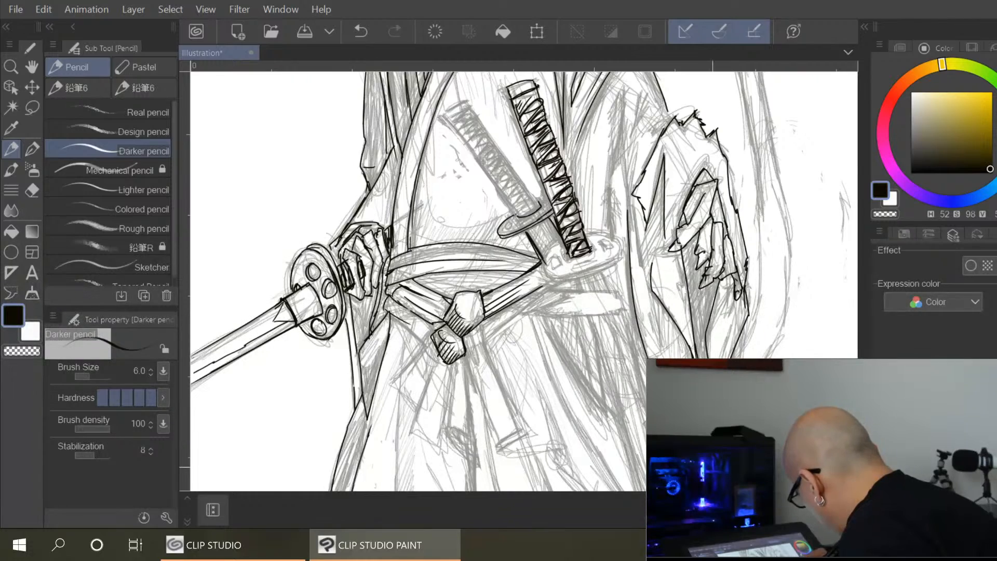
pyautogui.moveTo(653, 300); pyautogui.dragTo(661, 330)
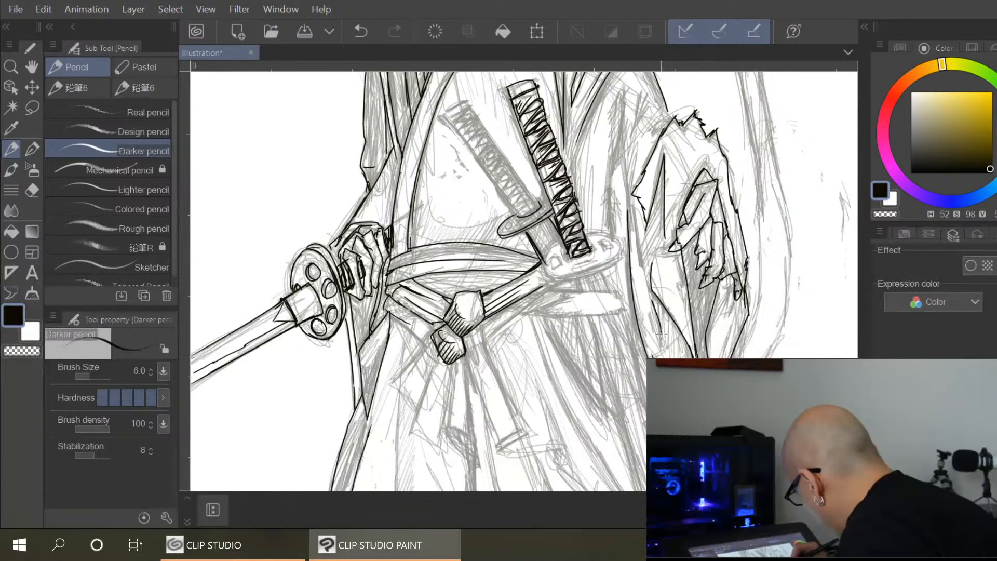
# Ink the fold lines running down the robe between the shoulder seam and the ragged sleeve
pyautogui.moveTo(751, 273); pyautogui.dragTo(736, 373)
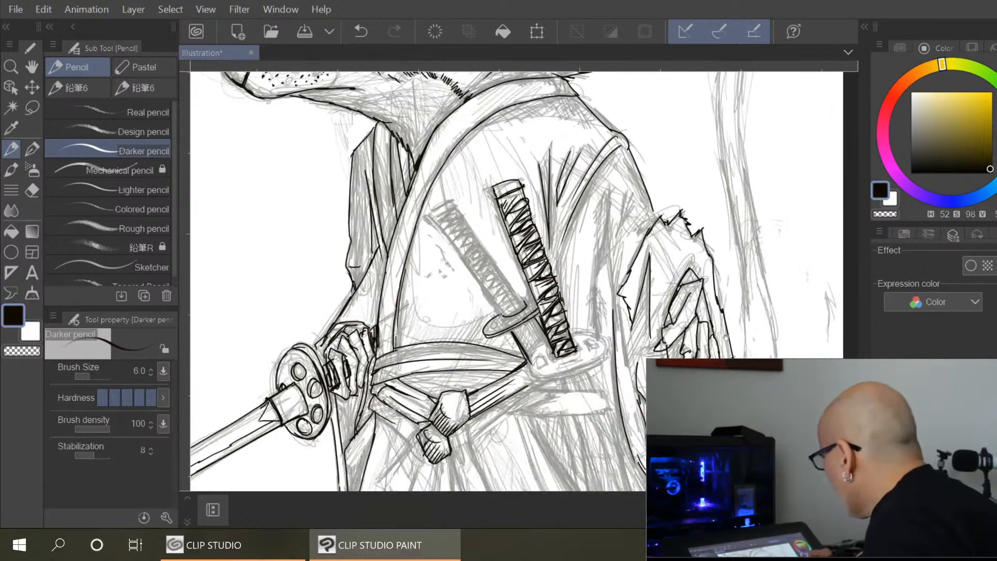
pyautogui.moveTo(610, 195); pyautogui.dragTo(592, 319)
pyautogui.moveTo(610, 203); pyautogui.dragTo(604, 283)
pyautogui.moveTo(625, 193); pyautogui.dragTo(617, 236)
pyautogui.moveTo(618, 230); pyautogui.dragTo(633, 204)
pyautogui.moveTo(606, 159); pyautogui.dragTo(572, 246)
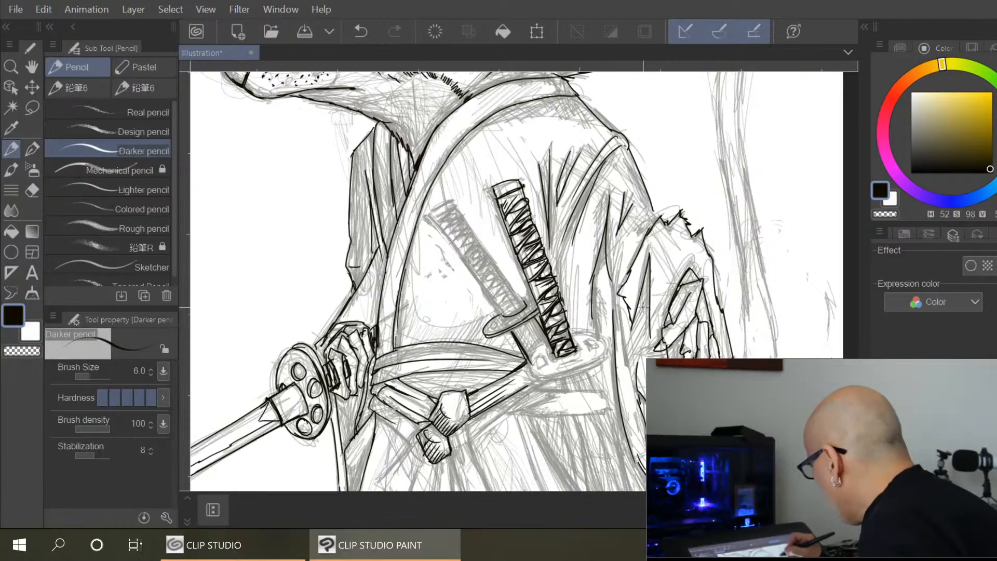
pyautogui.moveTo(703, 354); pyautogui.dragTo(708, 273)
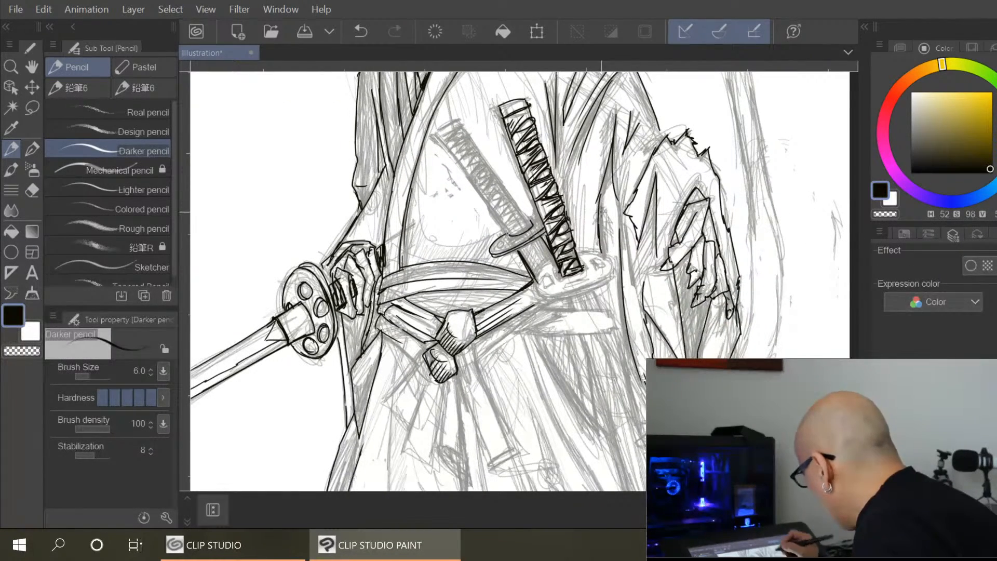
pyautogui.scroll(2, 694, 370)
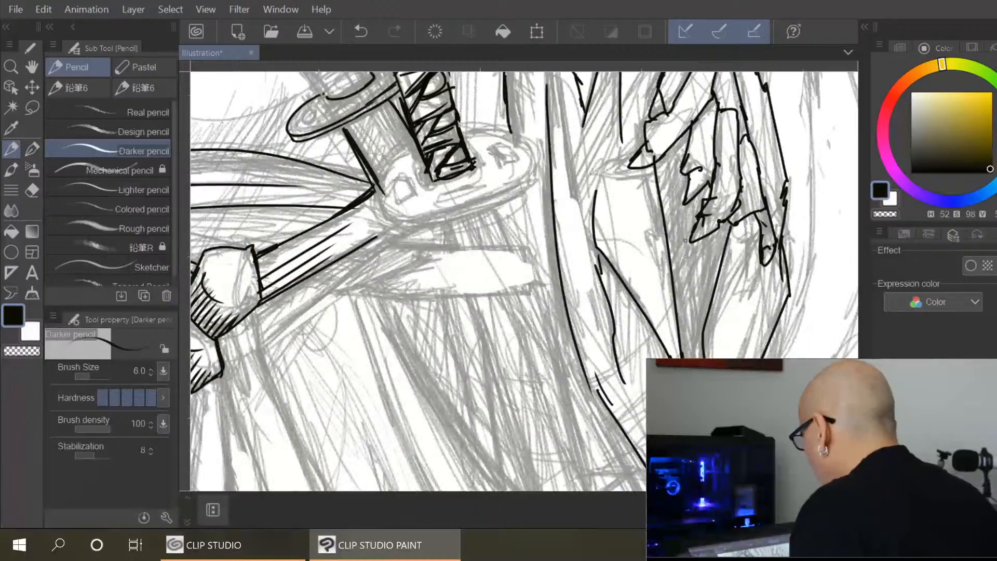
pyautogui.moveTo(418, 150); pyautogui.dragTo(403, 217)
pyautogui.moveTo(386, 174)
pyautogui.mouseDown()
pyautogui.moveTo(453, 209)
pyautogui.moveTo(531, 178)
pyautogui.mouseUp()
pyautogui.moveTo(478, 137)
pyautogui.mouseDown()
pyautogui.moveTo(543, 165)
pyautogui.moveTo(527, 186)
pyautogui.mouseUp()
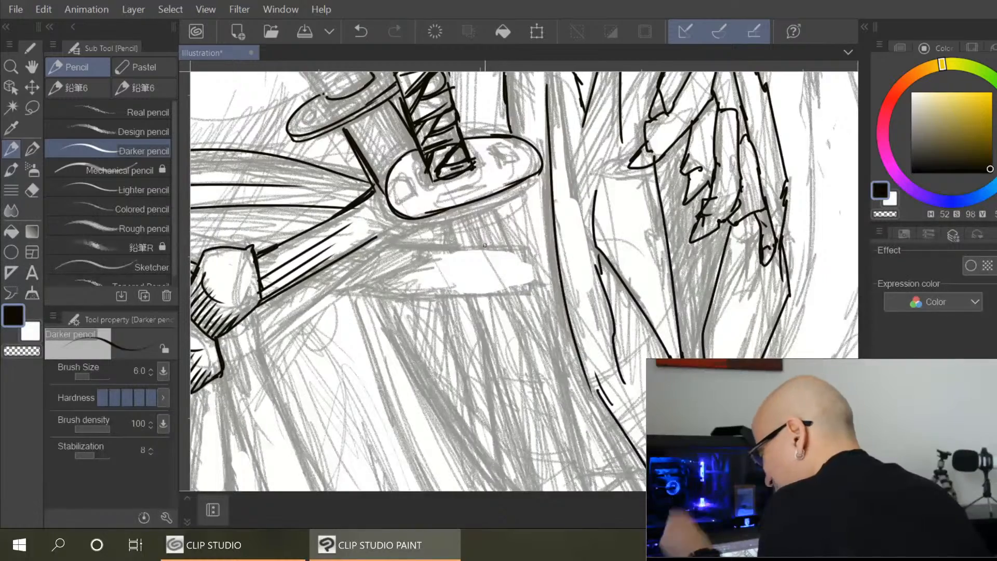
pyautogui.hotkey('ctrl', 'z')
pyautogui.hotkey('ctrl', 'z')
pyautogui.hotkey('ctrl', 'z')
pyautogui.hotkey('ctrl', 'z')
pyautogui.hotkey('ctrl', 'z')
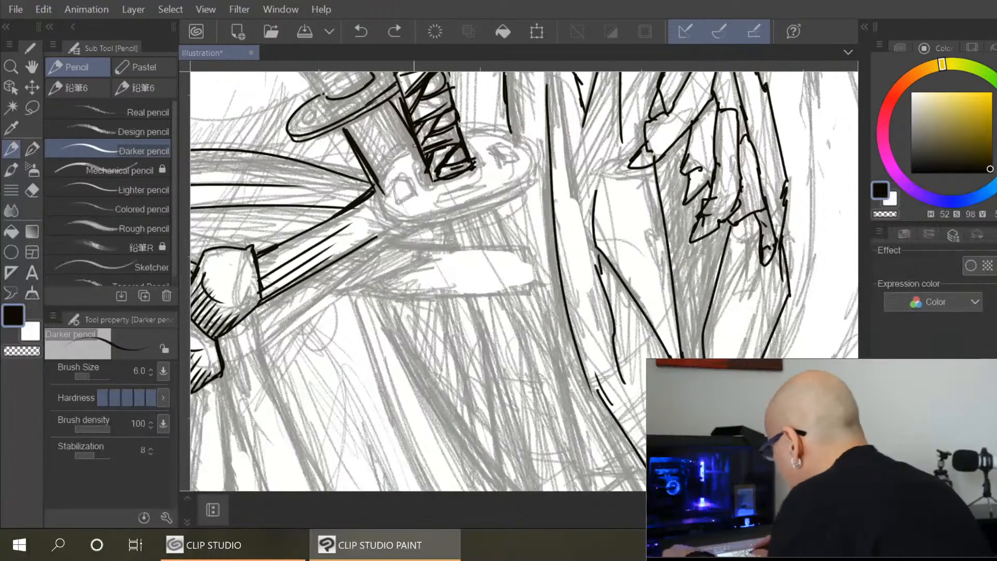
# Ink the oval outline of the longer tucked sword's guard around the base of its handle
pyautogui.moveTo(417, 151)
pyautogui.mouseDown()
pyautogui.moveTo(384, 181)
pyautogui.moveTo(409, 154)
pyautogui.moveTo(466, 207)
pyautogui.moveTo(522, 182)
pyautogui.mouseUp()
pyautogui.moveTo(460, 137)
pyautogui.mouseDown()
pyautogui.moveTo(528, 175)
pyautogui.moveTo(537, 159)
pyautogui.moveTo(519, 184)
pyautogui.mouseUp()
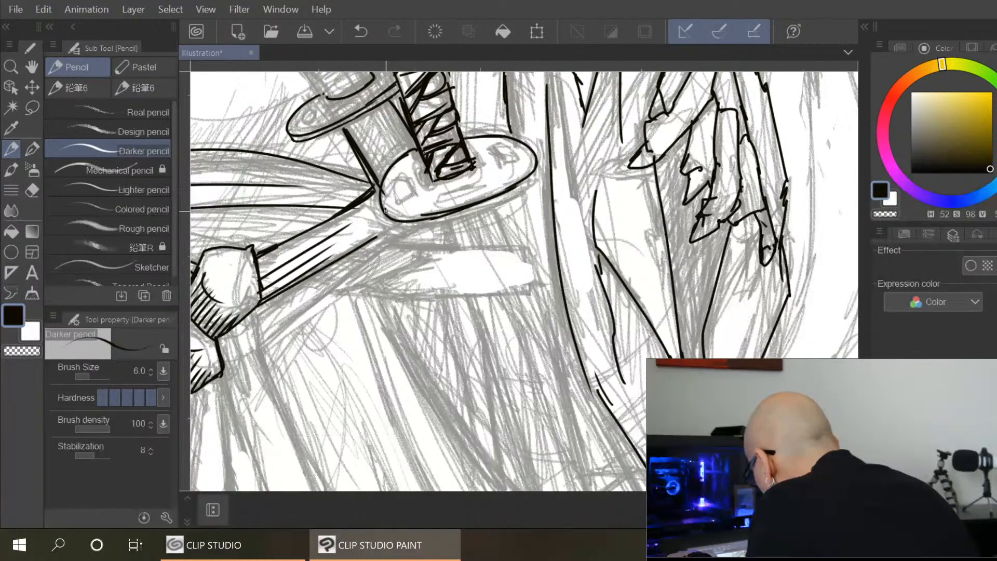
# Ink the second lower rim line of the longer tucked sword's guard and the two scabbard edges just below it
pyautogui.moveTo(390, 226); pyautogui.dragTo(490, 206)
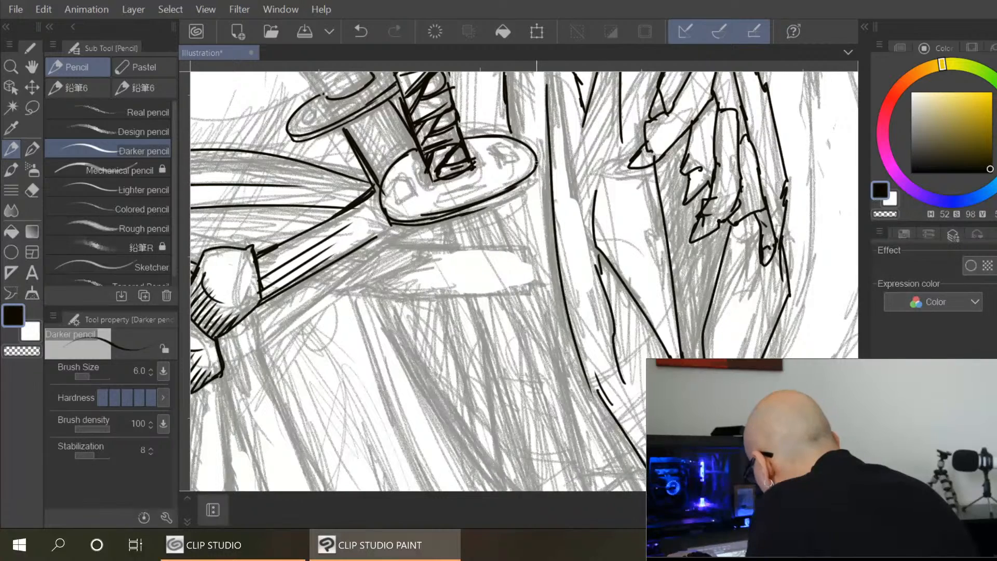
pyautogui.moveTo(538, 175); pyautogui.dragTo(517, 194)
pyautogui.moveTo(433, 221); pyautogui.dragTo(443, 246)
pyautogui.moveTo(508, 203); pyautogui.dragTo(522, 249)
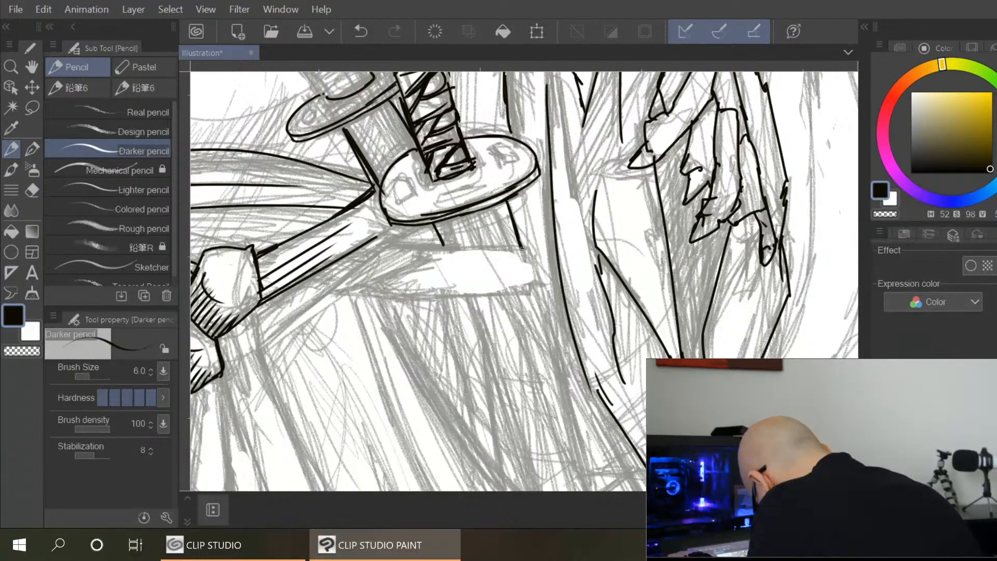
# Ink the sash end sticking out beneath the guard, the nearby lower sash edges toward the knot, and a second scabbard edge line
pyautogui.moveTo(442, 244)
pyautogui.mouseDown()
pyautogui.moveTo(525, 247)
pyautogui.moveTo(540, 278)
pyautogui.moveTo(504, 286)
pyautogui.mouseUp()
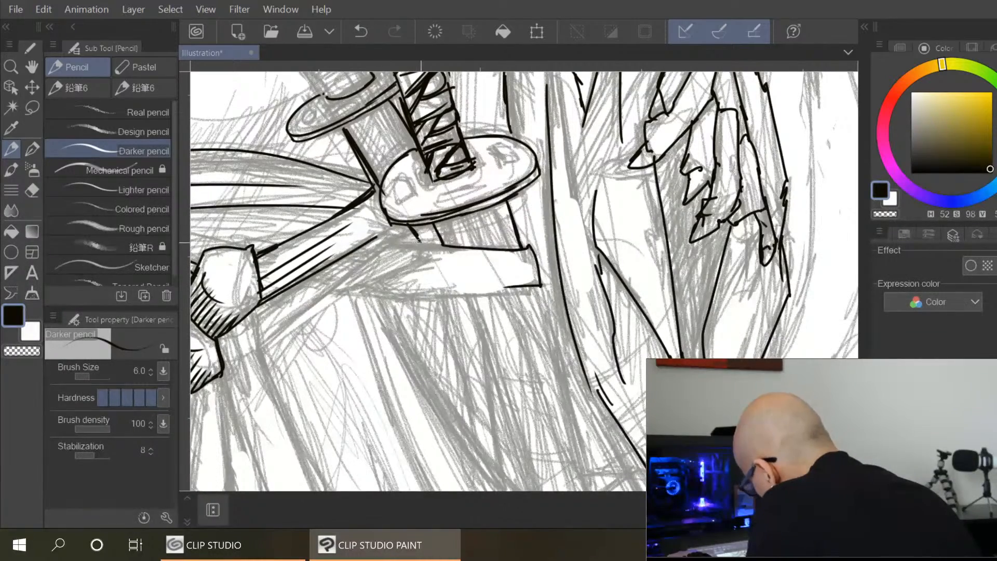
pyautogui.moveTo(385, 229); pyautogui.dragTo(415, 240)
pyautogui.moveTo(369, 288); pyautogui.dragTo(448, 296)
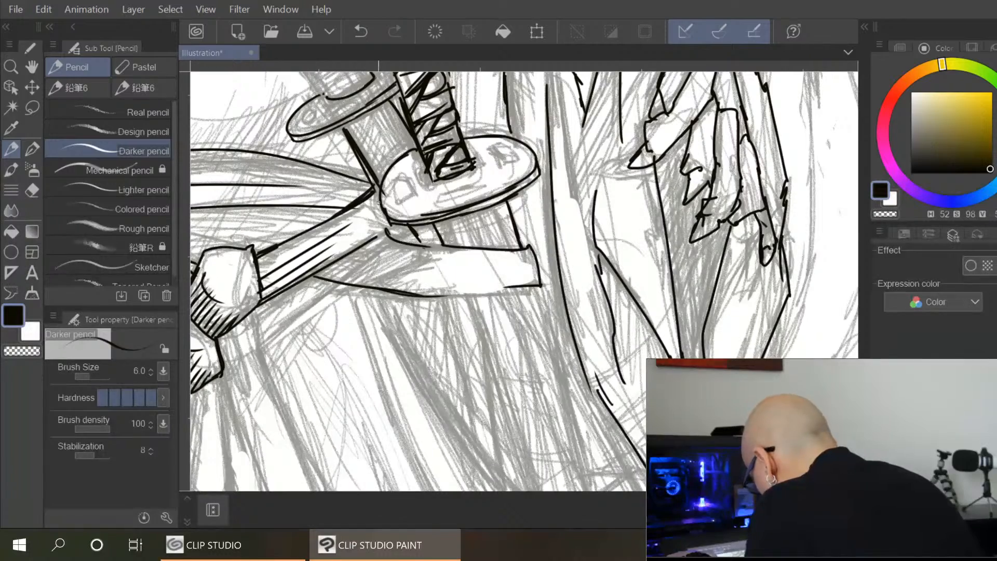
pyautogui.moveTo(321, 281); pyautogui.dragTo(334, 277)
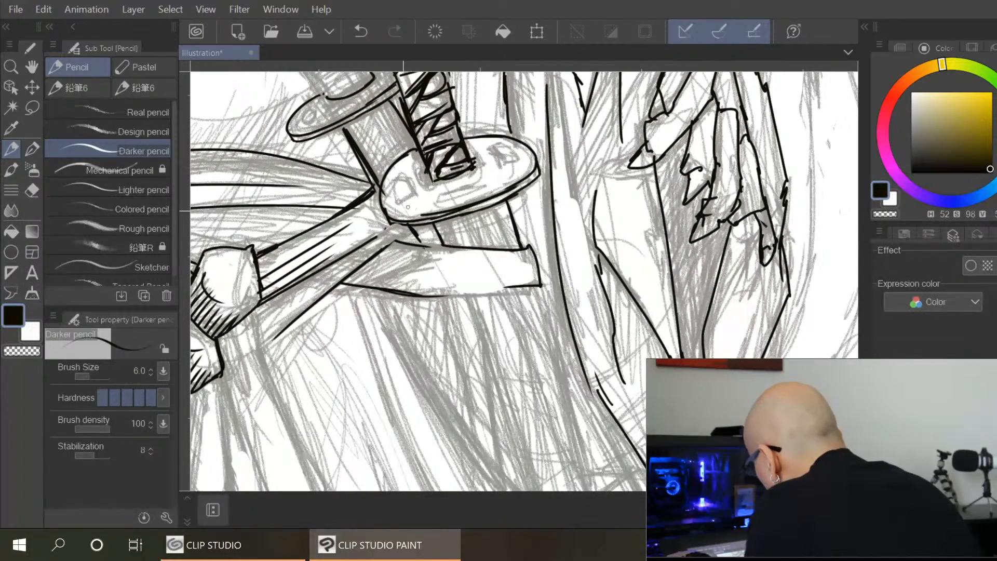
pyautogui.moveTo(404, 224); pyautogui.dragTo(370, 254)
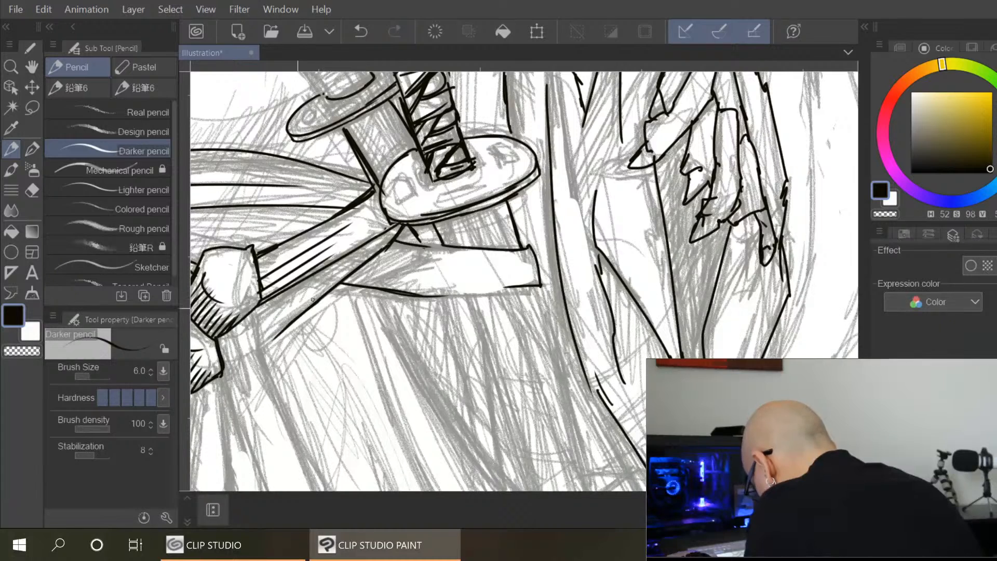
pyautogui.moveTo(439, 295); pyautogui.dragTo(532, 287)
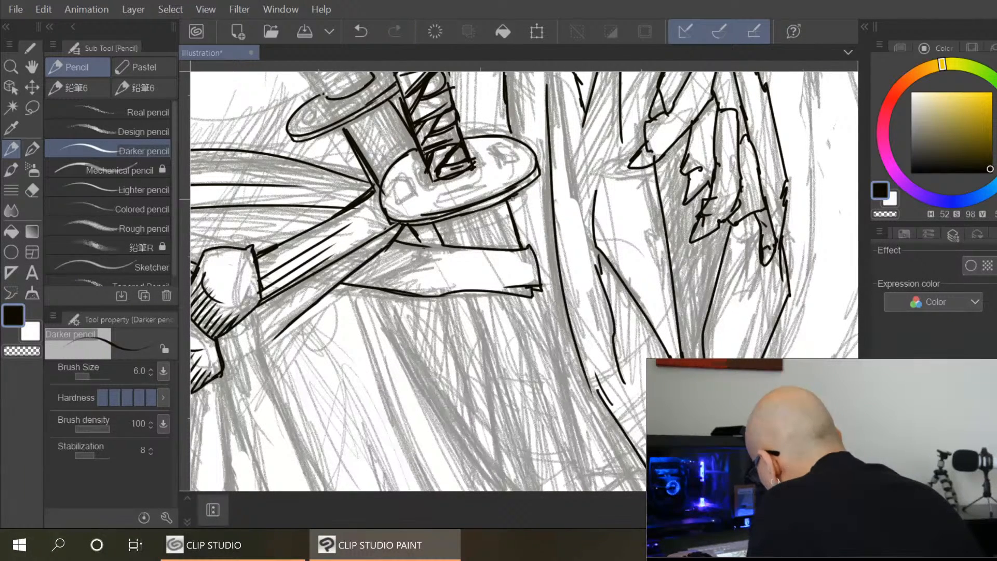
pyautogui.moveTo(519, 191); pyautogui.dragTo(528, 244)
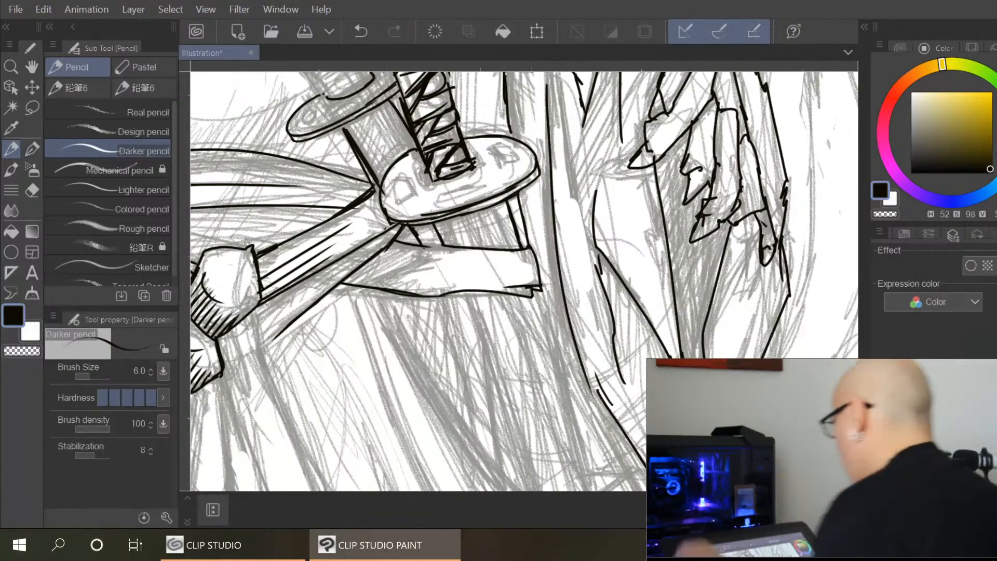
# Ink the shorter tucked sword's handle outline with its end cap and a row of small ovals along the grip
pyautogui.scroll(-2, 715, 482)
pyautogui.scroll(-1, 715, 482)
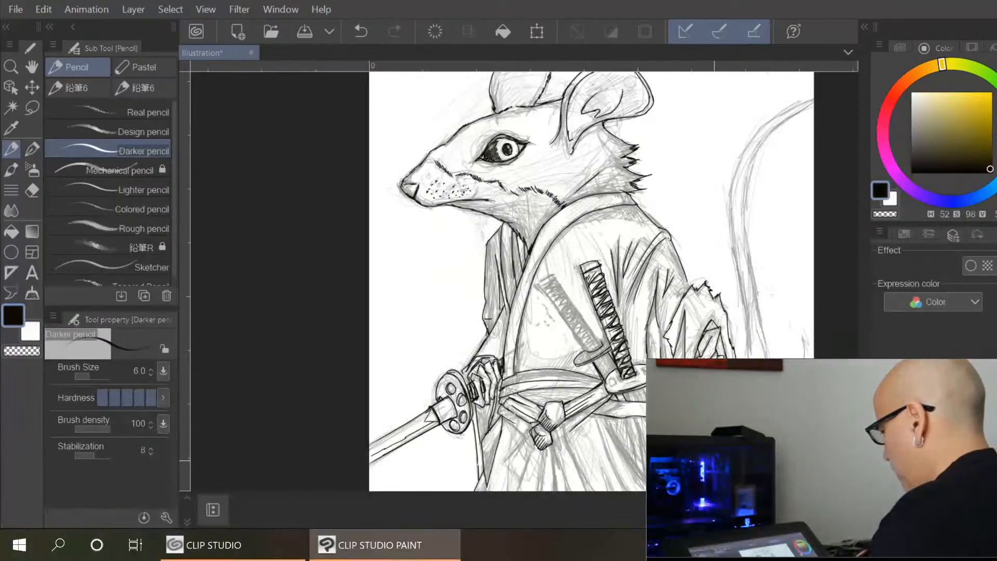
pyautogui.scroll(2, 708, 445)
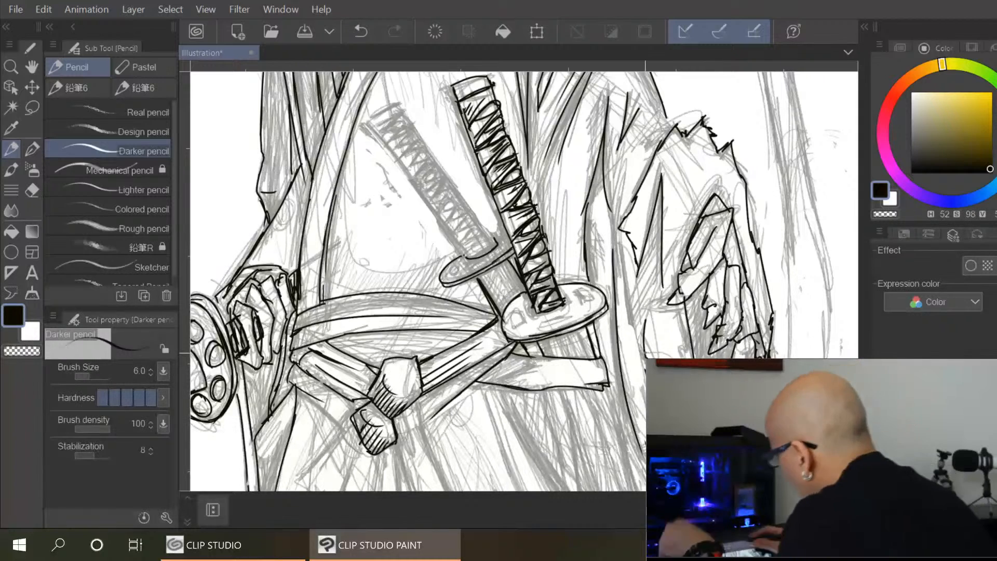
pyautogui.moveTo(364, 132)
pyautogui.mouseDown()
pyautogui.moveTo(401, 109)
pyautogui.moveTo(389, 122)
pyautogui.moveTo(443, 202)
pyautogui.moveTo(448, 195)
pyautogui.moveTo(450, 215)
pyautogui.moveTo(460, 211)
pyautogui.moveTo(468, 240)
pyautogui.moveTo(487, 242)
pyautogui.mouseUp()
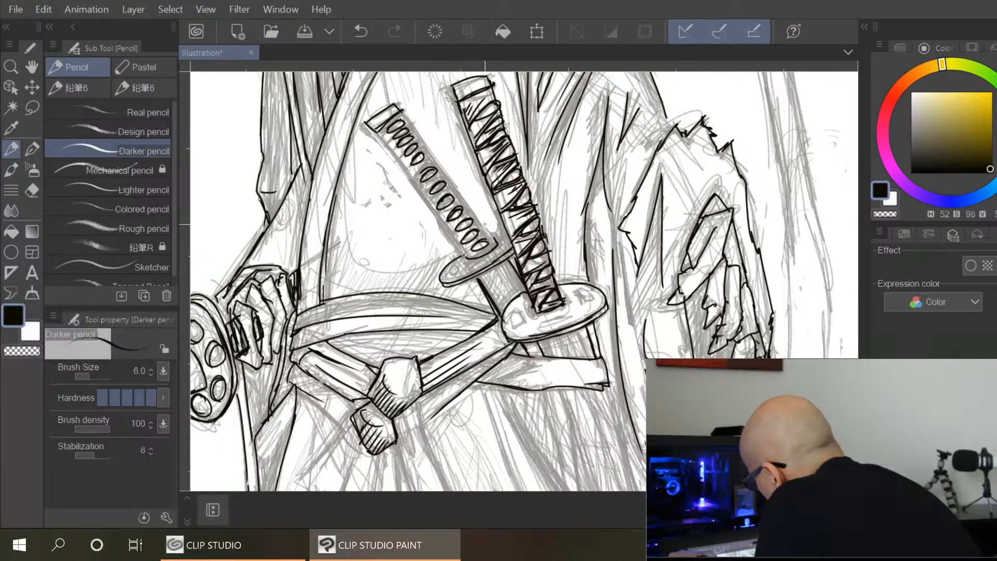
# Ink the cord wrapping around the ovals along the shorter sword's handle and thicken the handle's outer edge
pyautogui.moveTo(390, 133)
pyautogui.mouseDown()
pyautogui.moveTo(379, 141)
pyautogui.moveTo(396, 119)
pyautogui.moveTo(411, 124)
pyautogui.moveTo(393, 150)
pyautogui.moveTo(417, 130)
pyautogui.mouseUp()
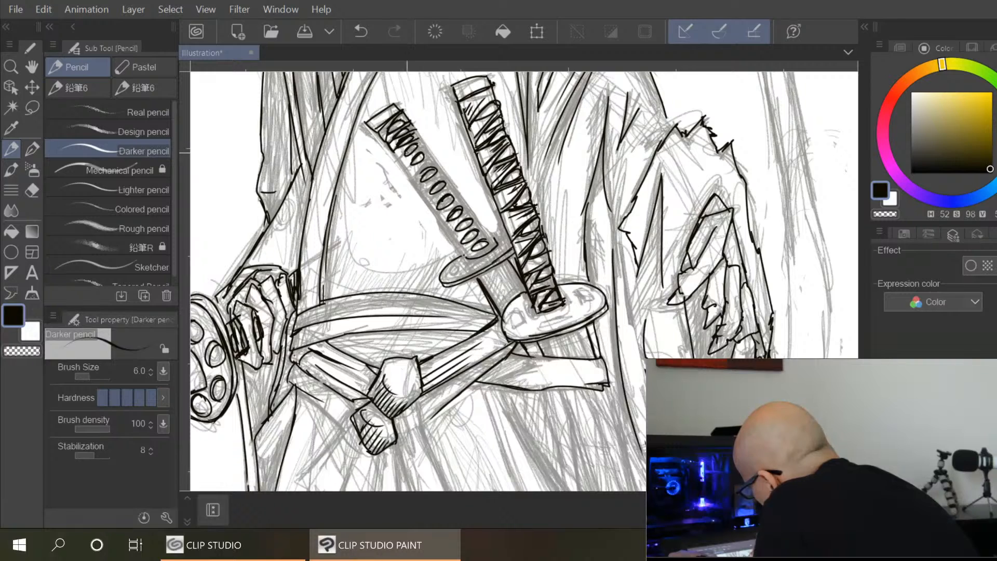
pyautogui.moveTo(401, 158)
pyautogui.mouseDown()
pyautogui.moveTo(423, 144)
pyautogui.moveTo(403, 171)
pyautogui.mouseUp()
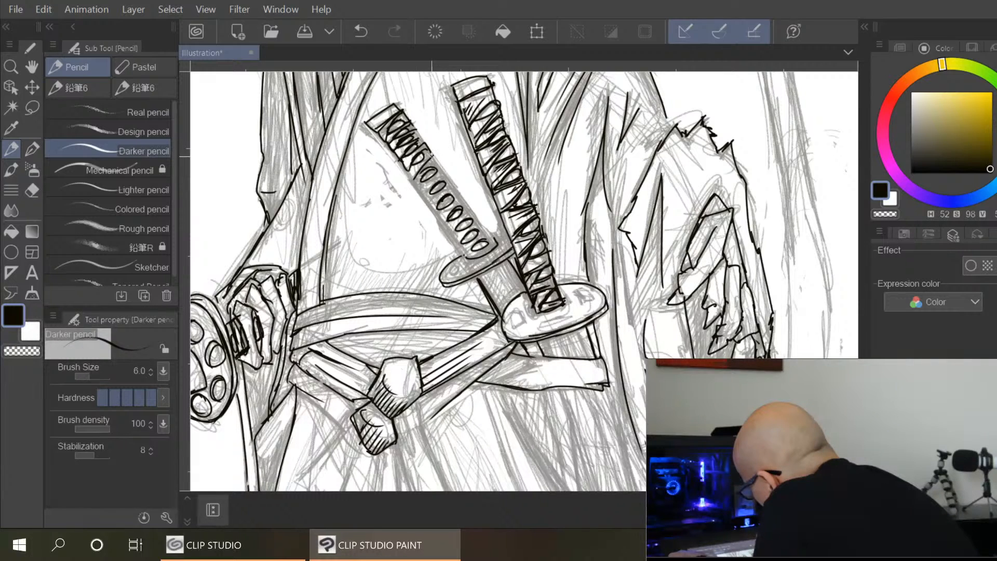
pyautogui.moveTo(426, 151); pyautogui.dragTo(406, 182)
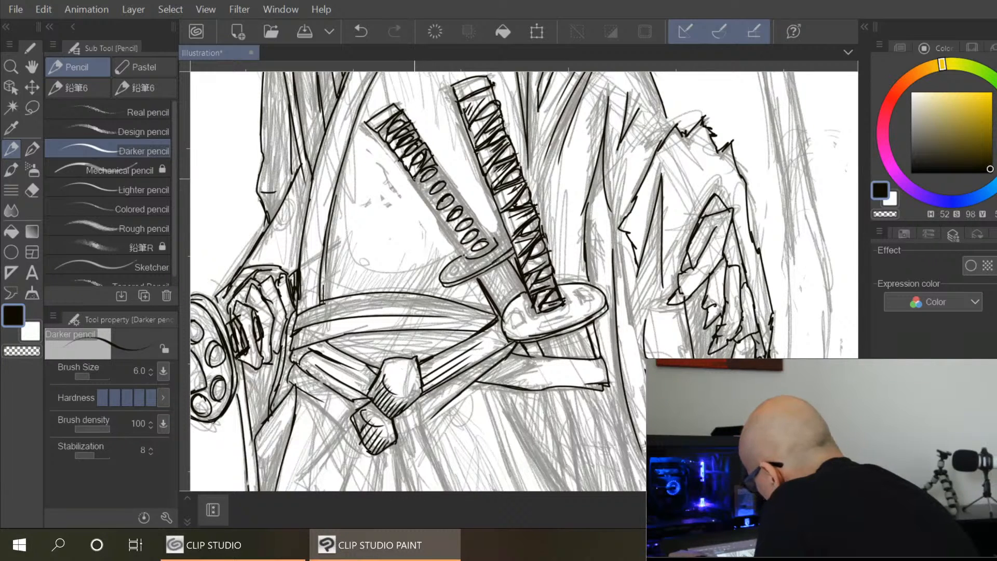
pyautogui.moveTo(422, 191)
pyautogui.mouseDown()
pyautogui.moveTo(438, 174)
pyautogui.moveTo(418, 184)
pyautogui.moveTo(431, 202)
pyautogui.moveTo(457, 183)
pyautogui.mouseUp()
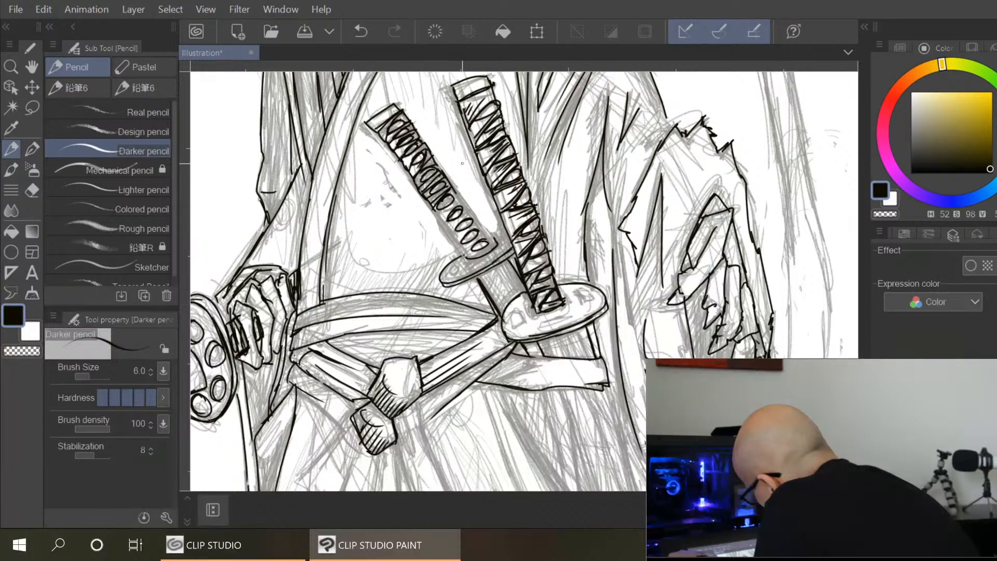
pyautogui.moveTo(431, 226)
pyautogui.mouseDown()
pyautogui.moveTo(465, 199)
pyautogui.moveTo(479, 211)
pyautogui.moveTo(464, 240)
pyautogui.moveTo(482, 230)
pyautogui.moveTo(469, 257)
pyautogui.moveTo(486, 232)
pyautogui.moveTo(475, 255)
pyautogui.moveTo(499, 244)
pyautogui.mouseUp()
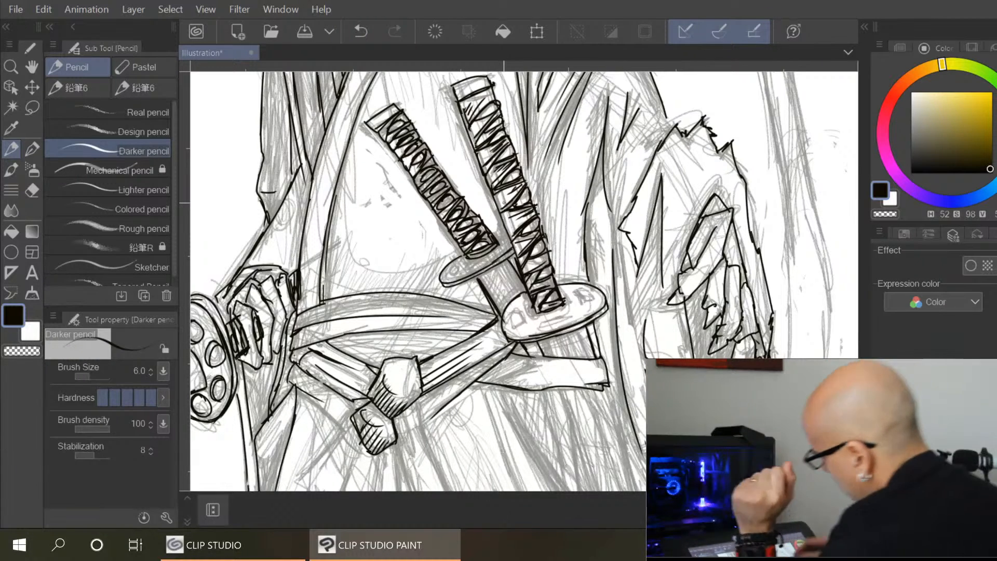
pyautogui.moveTo(408, 168); pyautogui.dragTo(430, 196)
pyautogui.moveTo(382, 140)
pyautogui.mouseDown()
pyautogui.moveTo(418, 191)
pyautogui.moveTo(384, 148)
pyautogui.moveTo(414, 183)
pyautogui.moveTo(401, 164)
pyautogui.mouseUp()
pyautogui.moveTo(368, 132)
pyautogui.mouseDown()
pyautogui.moveTo(386, 149)
pyautogui.moveTo(381, 141)
pyautogui.mouseUp()
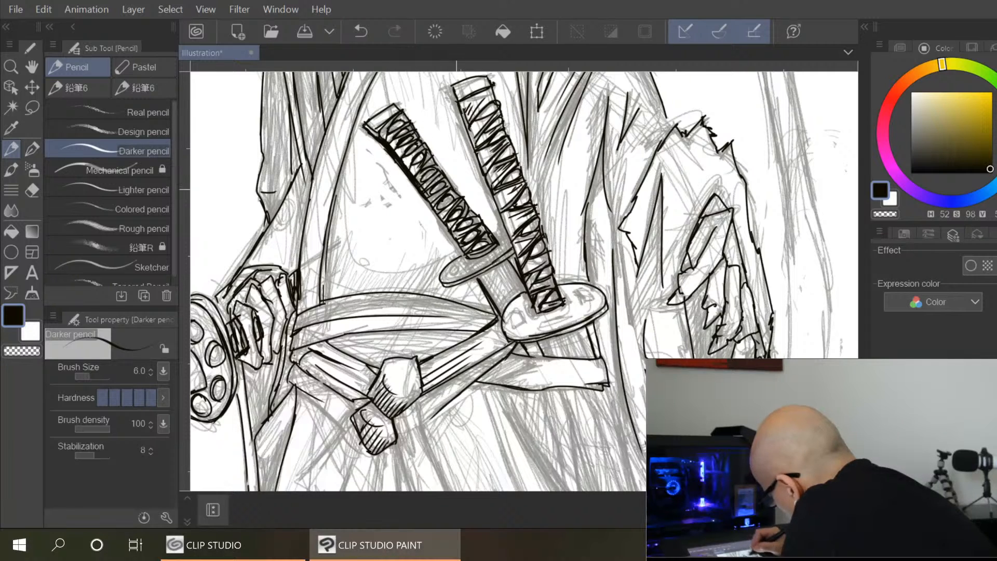
# Ink the openings in the shorter sword's guard and the crossing detail lines on the scabbards below both guards
pyautogui.moveTo(448, 274); pyautogui.dragTo(465, 263)
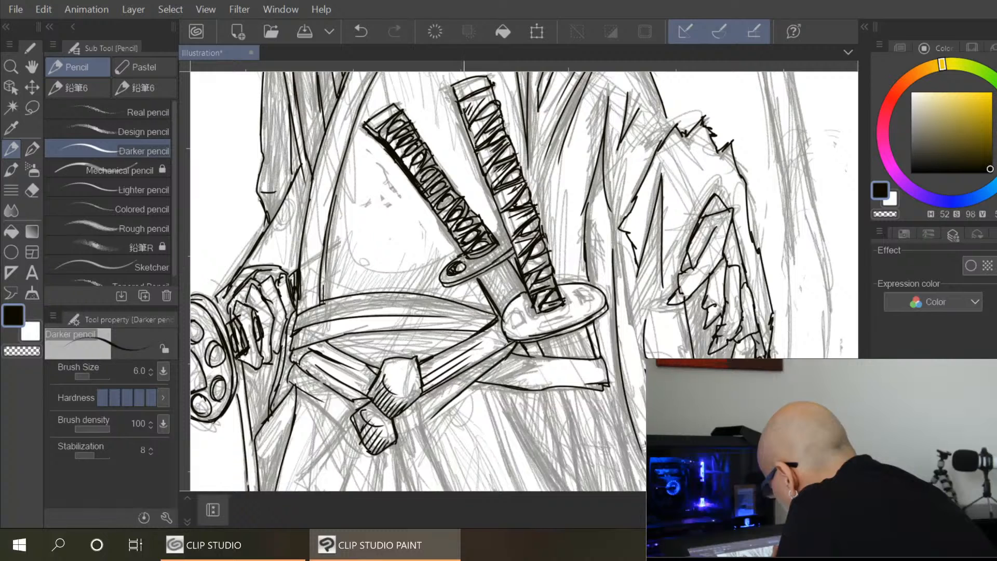
pyautogui.moveTo(480, 264); pyautogui.dragTo(512, 233)
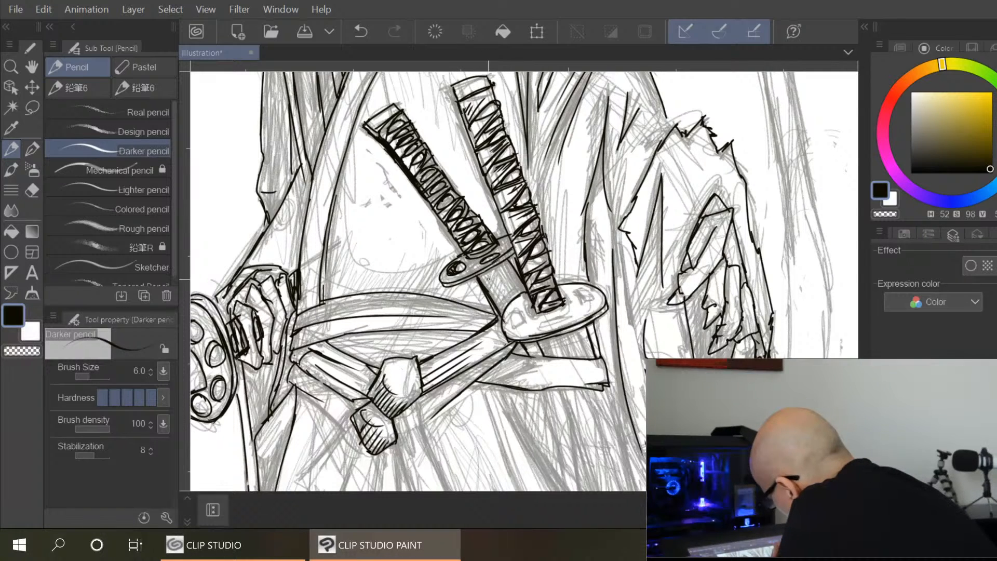
pyautogui.moveTo(488, 277); pyautogui.dragTo(517, 266)
pyautogui.moveTo(488, 297); pyautogui.dragTo(523, 275)
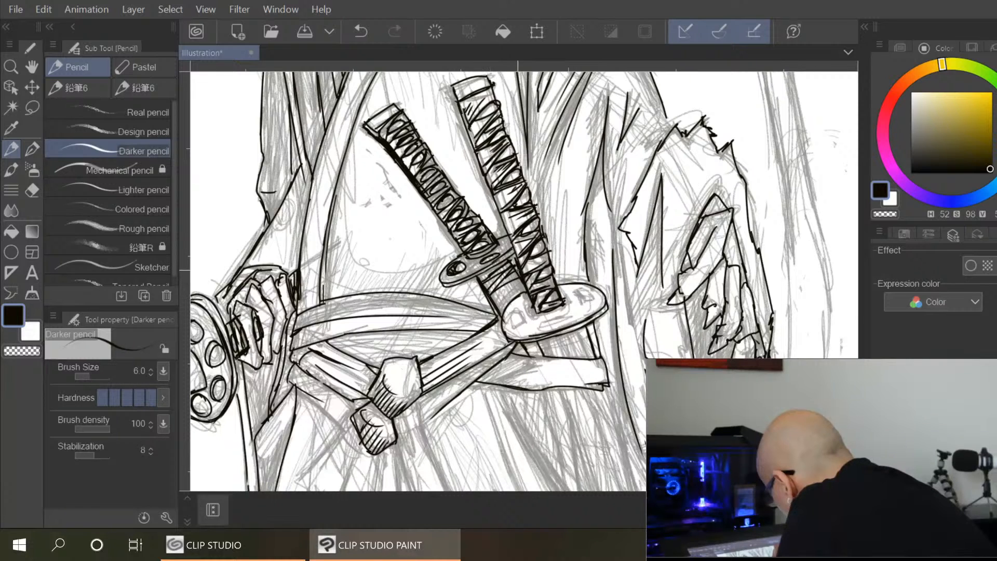
pyautogui.moveTo(561, 342); pyautogui.dragTo(590, 337)
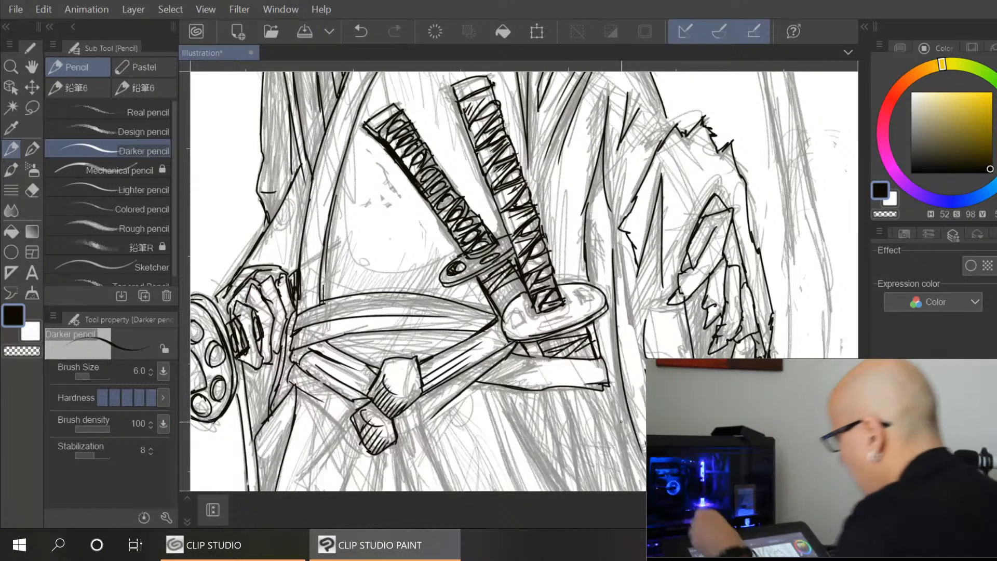
# Ink the narrow sash tail hanging from the knot, with its folded, pointed lower end
pyautogui.scroll(-4, 621, 421)
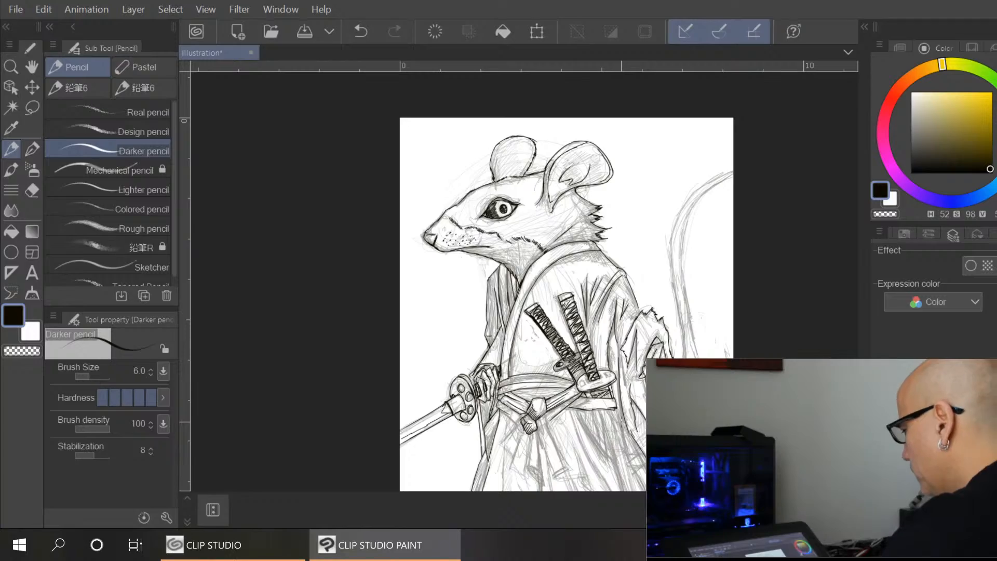
pyautogui.scroll(5, 621, 422)
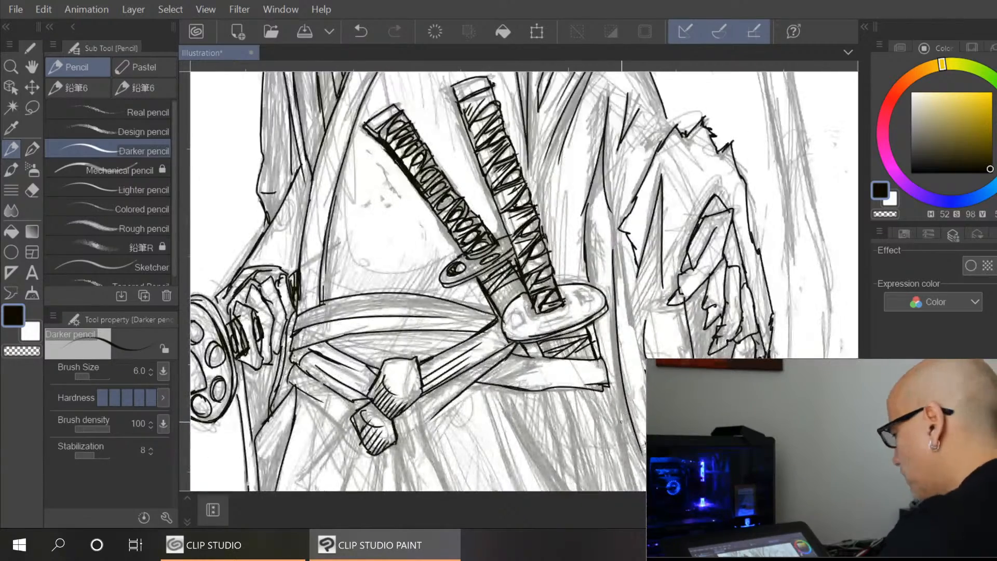
pyautogui.moveTo(663, 370); pyautogui.dragTo(690, 115)
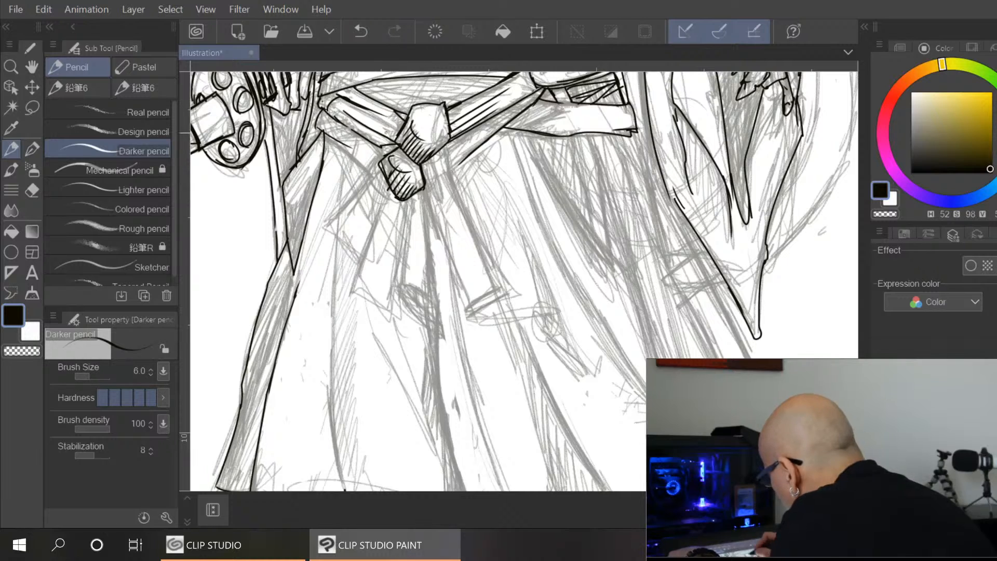
pyautogui.moveTo(409, 199)
pyautogui.mouseDown()
pyautogui.moveTo(398, 285)
pyautogui.moveTo(429, 327)
pyautogui.mouseUp()
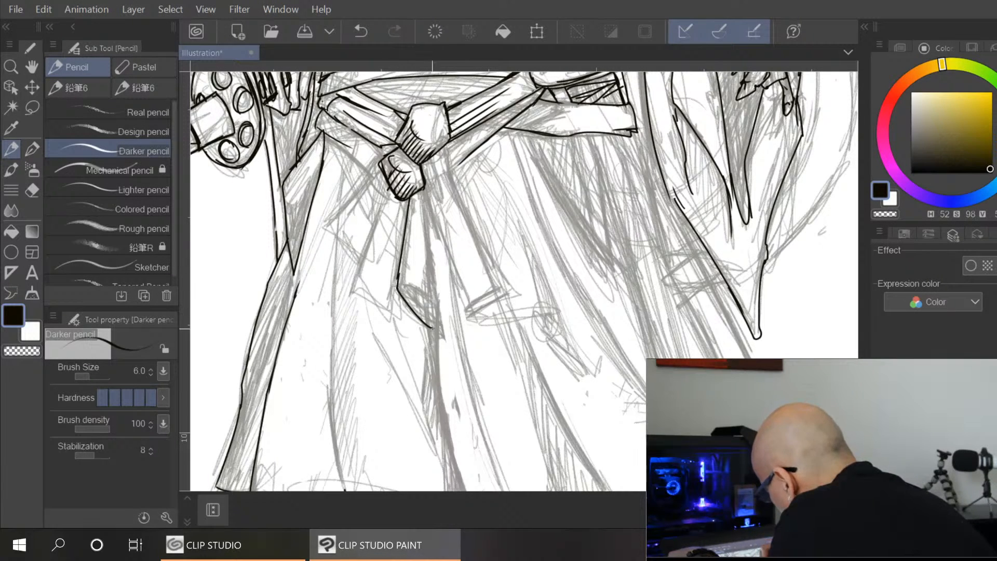
pyautogui.moveTo(422, 225); pyautogui.dragTo(438, 333)
pyautogui.moveTo(432, 294); pyautogui.dragTo(440, 330)
# Ink the wide sash tail beside the narrow one, with its inner fold and curled lower edge
pyautogui.moveTo(424, 190); pyautogui.dragTo(465, 298)
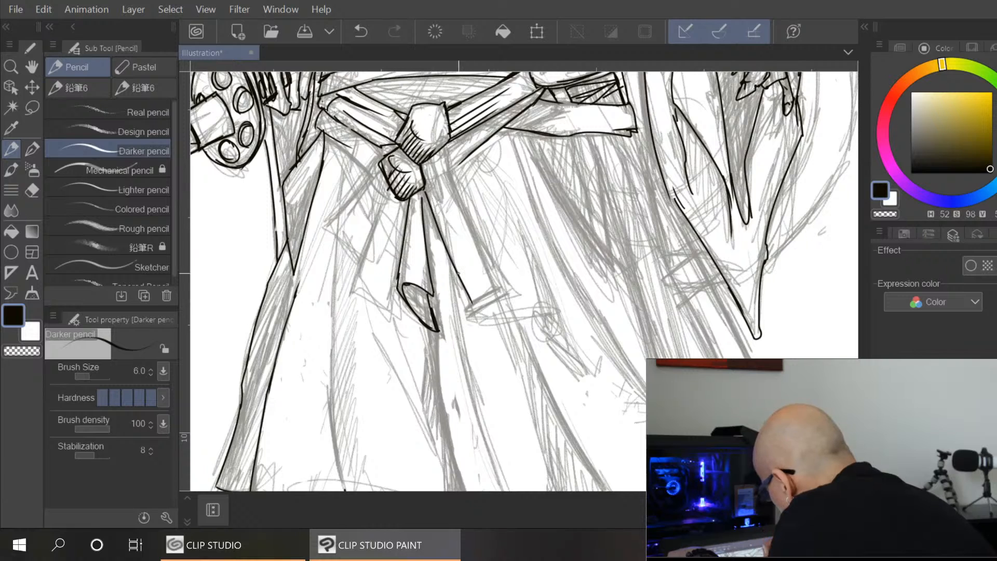
pyautogui.moveTo(441, 161)
pyautogui.mouseDown()
pyautogui.moveTo(490, 263)
pyautogui.moveTo(479, 308)
pyautogui.moveTo(510, 311)
pyautogui.mouseUp()
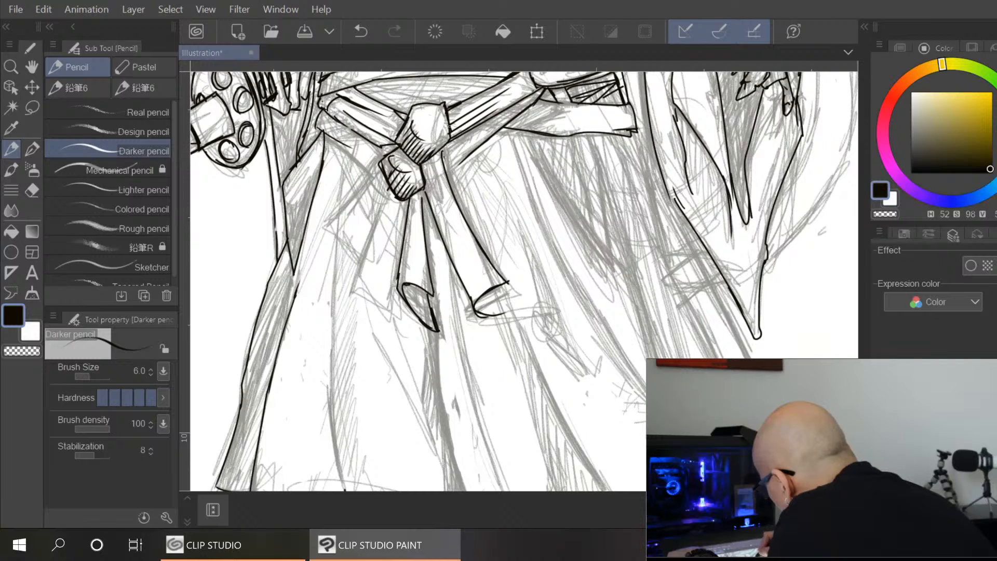
pyautogui.moveTo(451, 140); pyautogui.dragTo(554, 292)
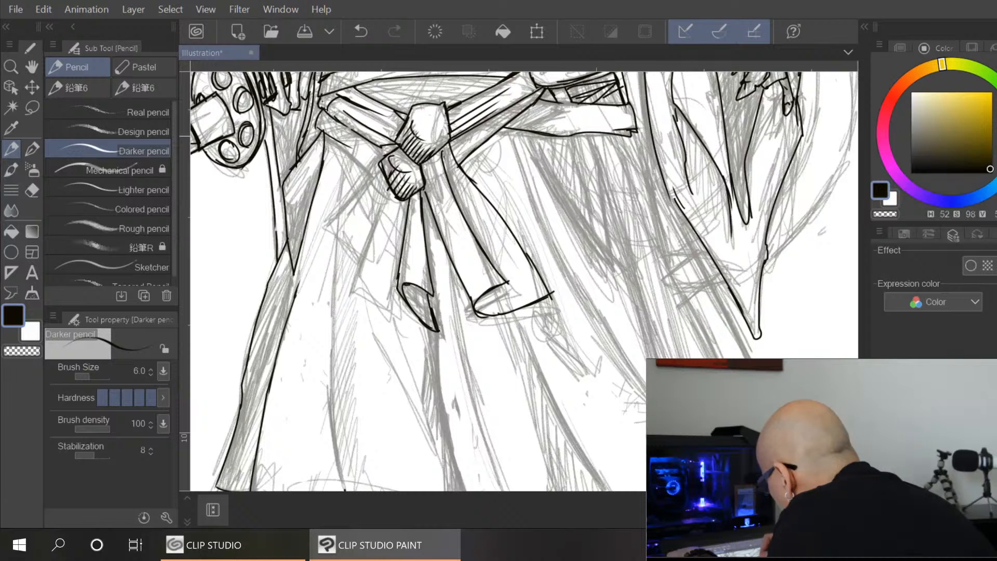
# Ink the two short sash tails on the sword-hand side of the knot and the lower edges of the sash bands beside it
pyautogui.moveTo(384, 213)
pyautogui.mouseDown()
pyautogui.moveTo(348, 294)
pyautogui.moveTo(400, 326)
pyautogui.moveTo(403, 297)
pyautogui.mouseUp()
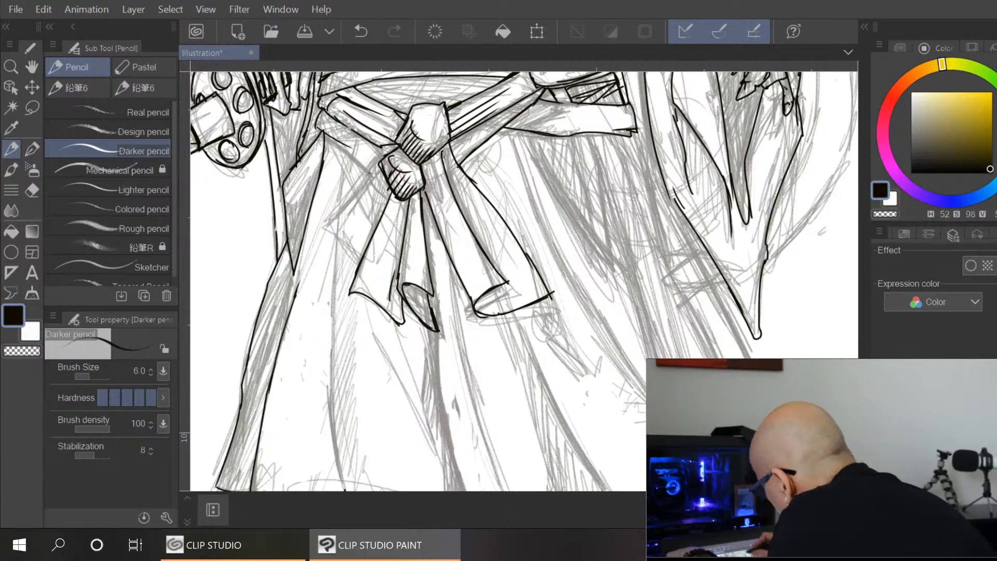
pyautogui.moveTo(382, 174)
pyautogui.mouseDown()
pyautogui.moveTo(330, 222)
pyautogui.moveTo(364, 262)
pyautogui.mouseUp()
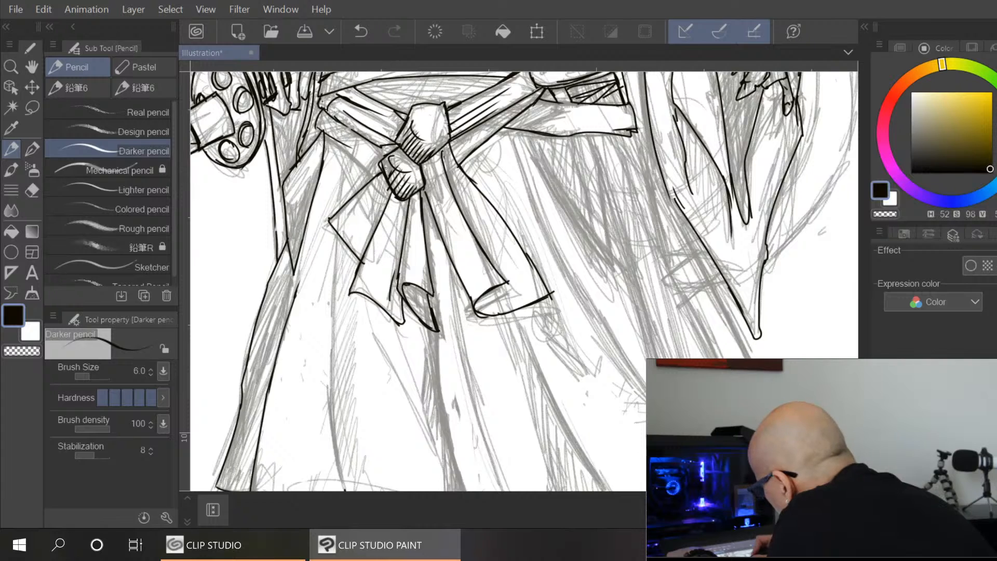
pyautogui.moveTo(351, 150); pyautogui.dragTo(378, 174)
pyautogui.moveTo(332, 140)
pyautogui.mouseDown()
pyautogui.moveTo(381, 171)
pyautogui.moveTo(362, 161)
pyautogui.mouseUp()
pyautogui.moveTo(461, 167); pyautogui.dragTo(505, 127)
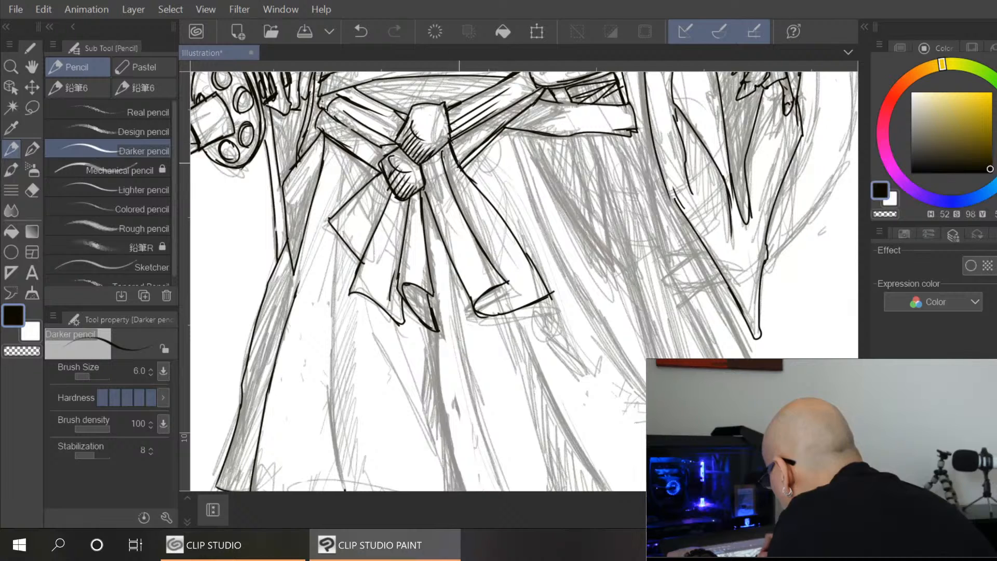
# Examine the inked figure as a whole and the robe's hem and feet up close
pyautogui.scroll(-2, 711, 446)
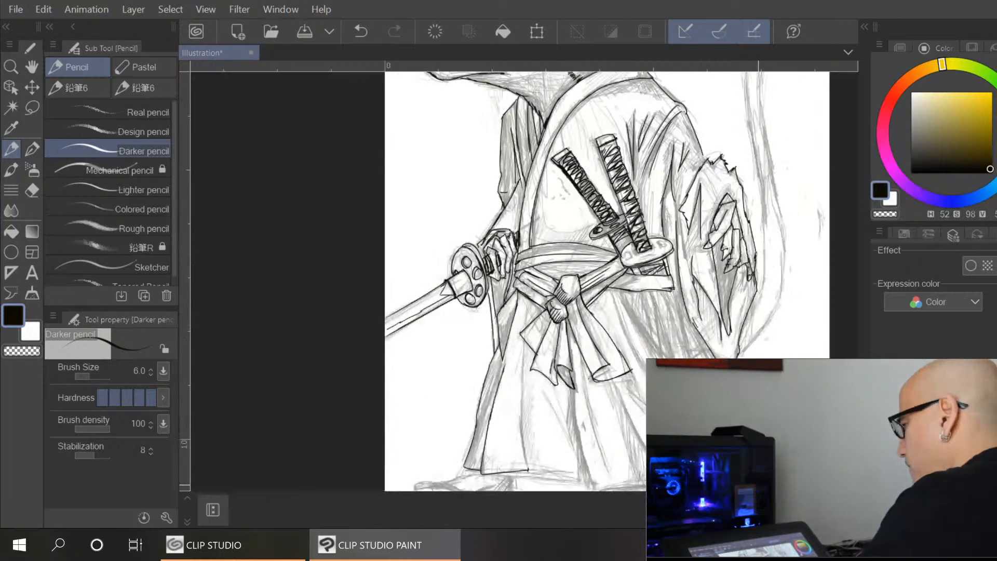
pyautogui.scroll(-1, 758, 486)
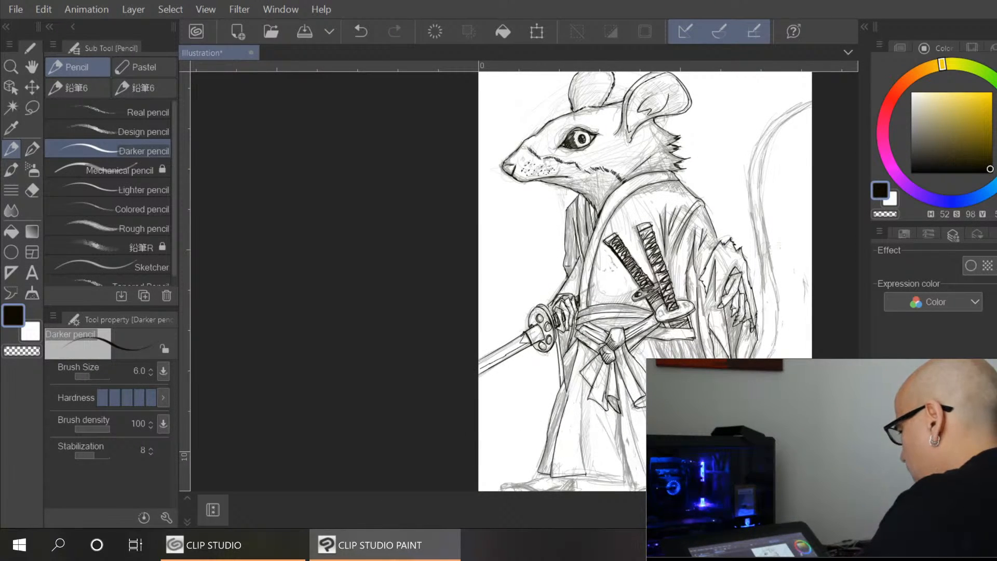
pyautogui.hotkey('ctrl', '+')
pyautogui.hotkey('ctrl', '+')
pyautogui.hotkey('ctrl', '-')
pyautogui.hotkey('ctrl', '-')
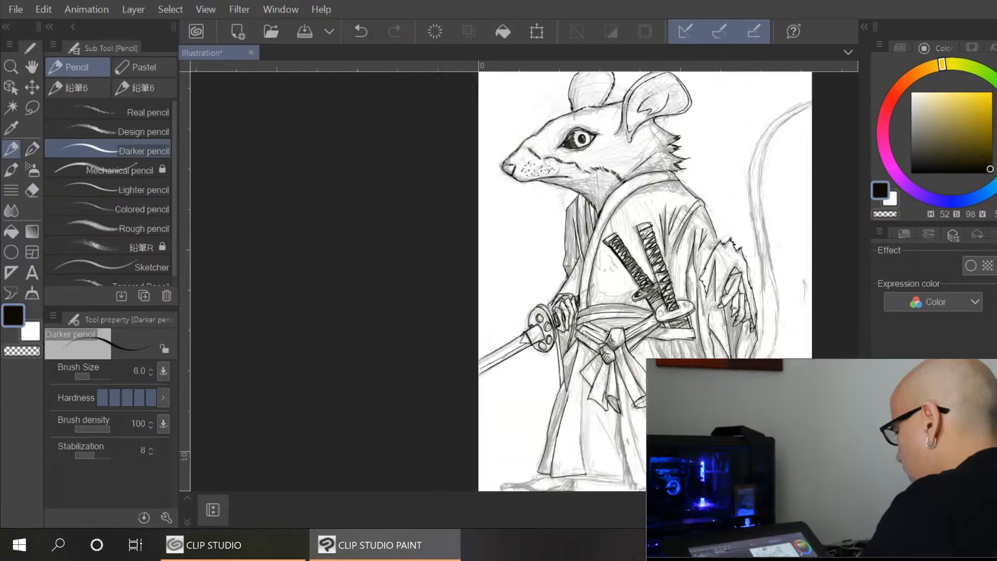
pyautogui.hotkey('ctrl', '-')
pyautogui.hotkey('ctrl', '-')
pyautogui.hotkey('ctrl', '+')
pyautogui.hotkey('ctrl', '+')
pyautogui.hotkey('ctrl', '+')
pyautogui.hotkey('ctrl', '+')
pyautogui.moveTo(784, 402); pyautogui.dragTo(506, 134)
pyautogui.moveTo(574, 378); pyautogui.dragTo(585, 276)
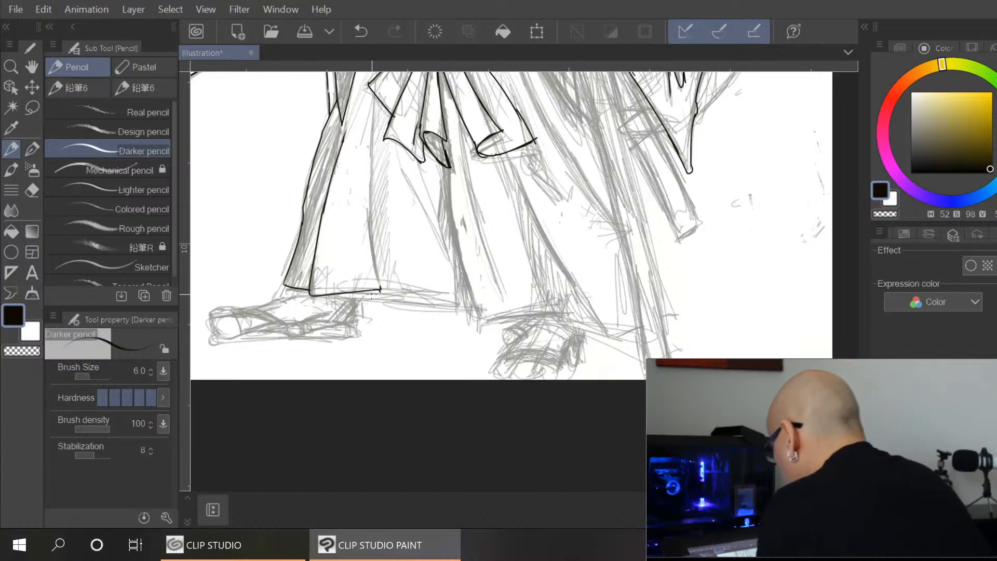
# Ink the hem of the robe's middle panel and the long fold lines running down to it from the sash tails
pyautogui.moveTo(358, 292); pyautogui.dragTo(455, 307)
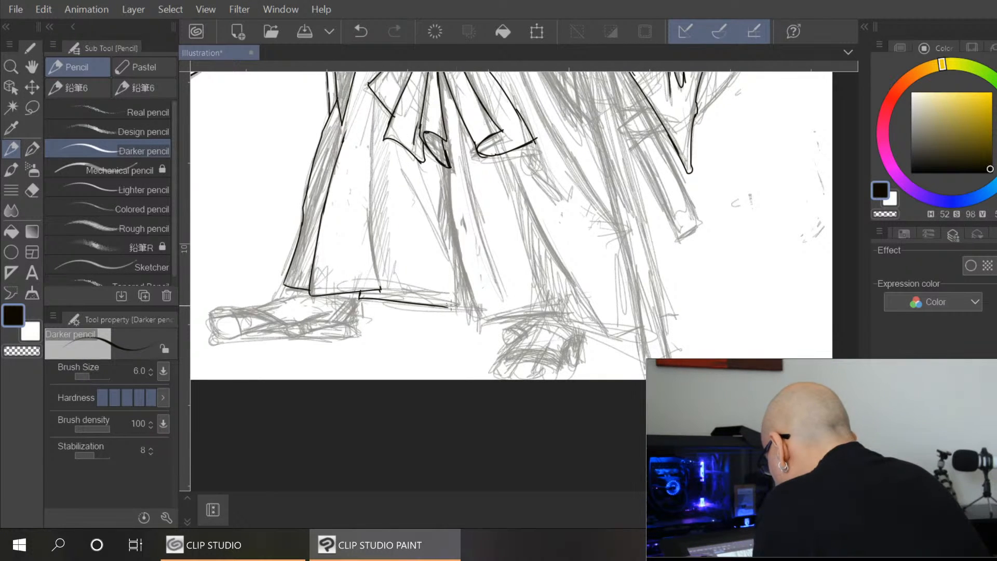
pyautogui.moveTo(449, 168)
pyautogui.mouseDown()
pyautogui.moveTo(453, 230)
pyautogui.moveTo(484, 319)
pyautogui.mouseUp()
pyautogui.moveTo(442, 202); pyautogui.dragTo(448, 223)
pyautogui.moveTo(419, 165); pyautogui.dragTo(453, 267)
pyautogui.moveTo(374, 97); pyautogui.dragTo(381, 285)
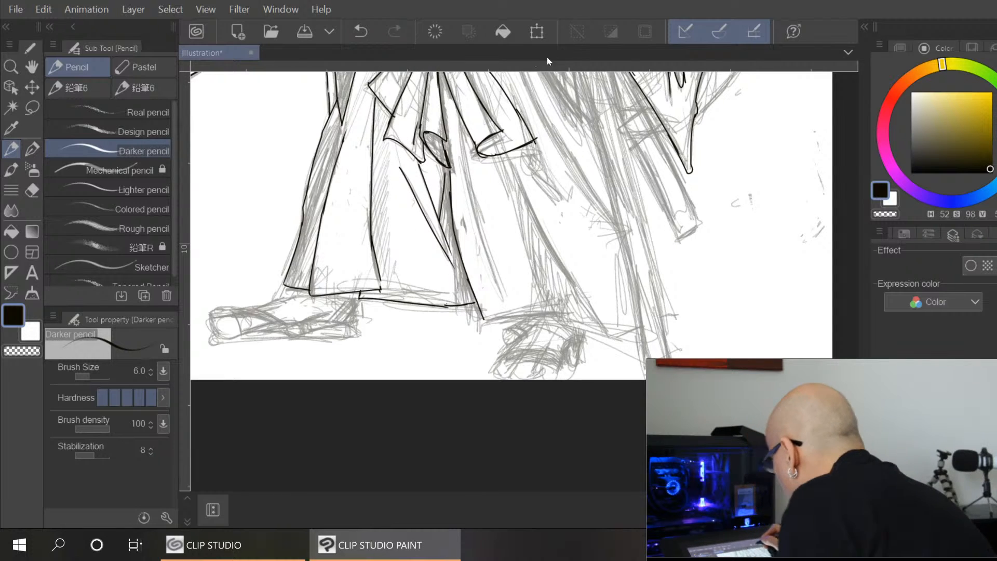
# Ink two long folds in the robe's scabbard-side panel and the stepped hem beneath them
pyautogui.moveTo(459, 122); pyautogui.dragTo(503, 315)
pyautogui.moveTo(508, 159); pyautogui.dragTo(575, 304)
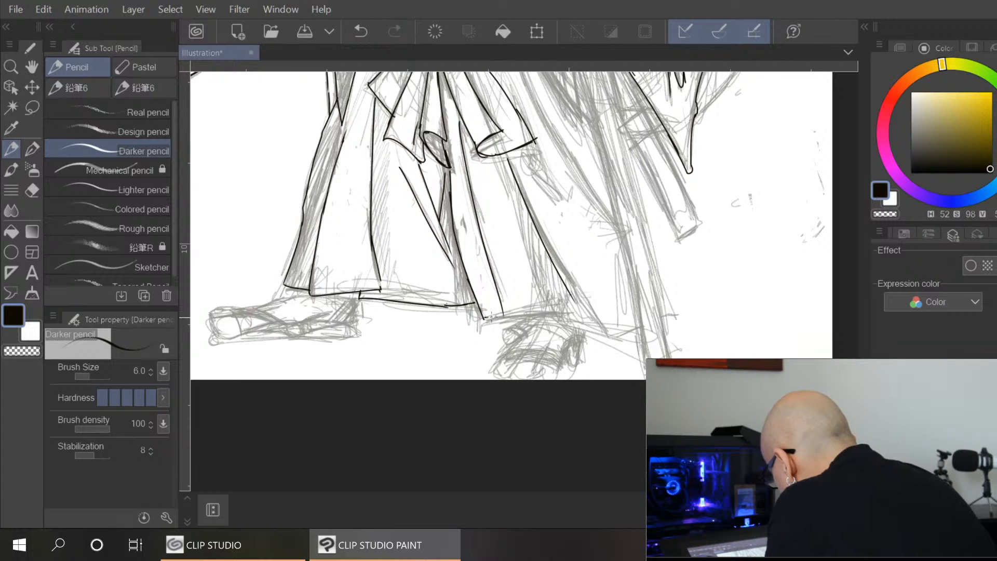
pyautogui.moveTo(503, 313); pyautogui.dragTo(640, 327)
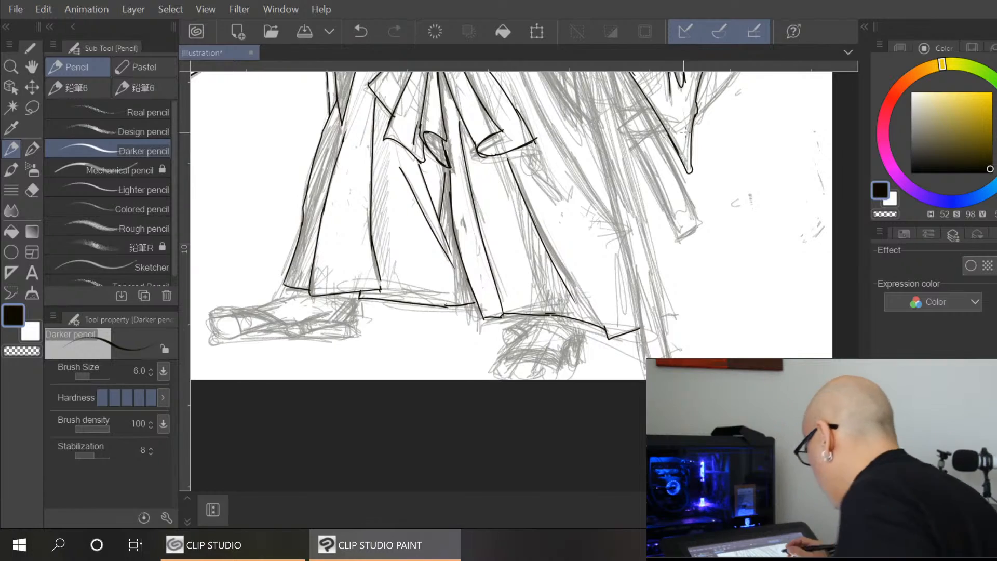
# Ink the forward foot below the robe, with its big toe, hatched sandal straps, heel and flat sole
pyautogui.moveTo(560, 170)
pyautogui.mouseDown()
pyautogui.moveTo(613, 411)
pyautogui.moveTo(686, 339)
pyautogui.moveTo(750, 202)
pyautogui.mouseUp()
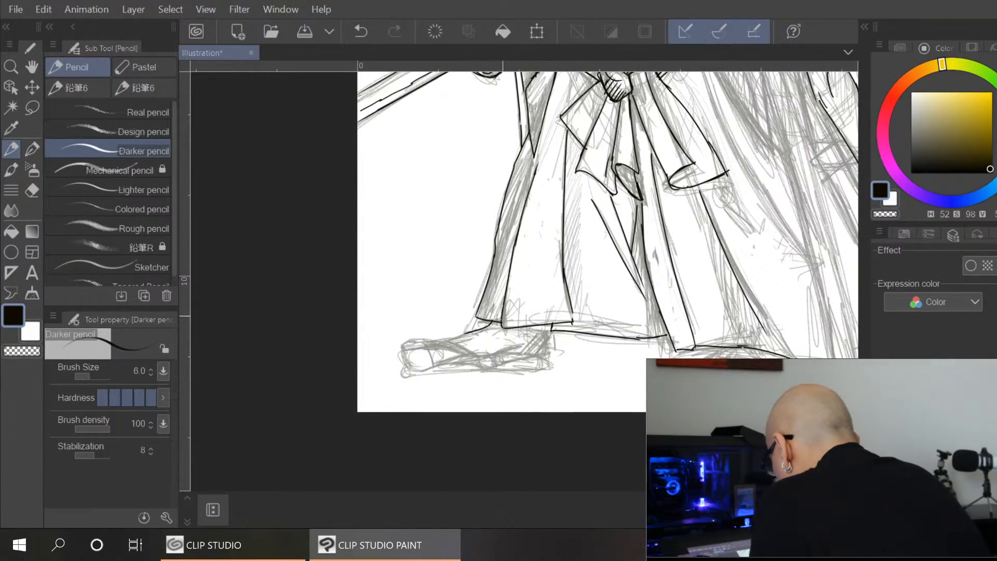
pyautogui.moveTo(437, 339)
pyautogui.mouseDown()
pyautogui.moveTo(478, 355)
pyautogui.moveTo(482, 364)
pyautogui.moveTo(470, 364)
pyautogui.mouseUp()
pyautogui.moveTo(465, 345); pyautogui.dragTo(466, 360)
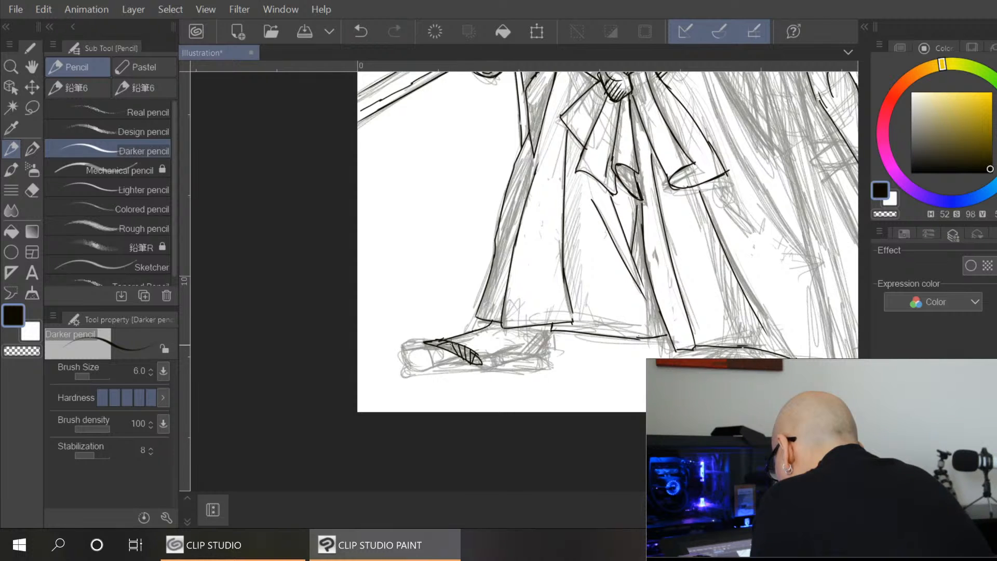
pyautogui.moveTo(430, 346)
pyautogui.mouseDown()
pyautogui.moveTo(402, 365)
pyautogui.moveTo(452, 361)
pyautogui.moveTo(427, 343)
pyautogui.mouseUp()
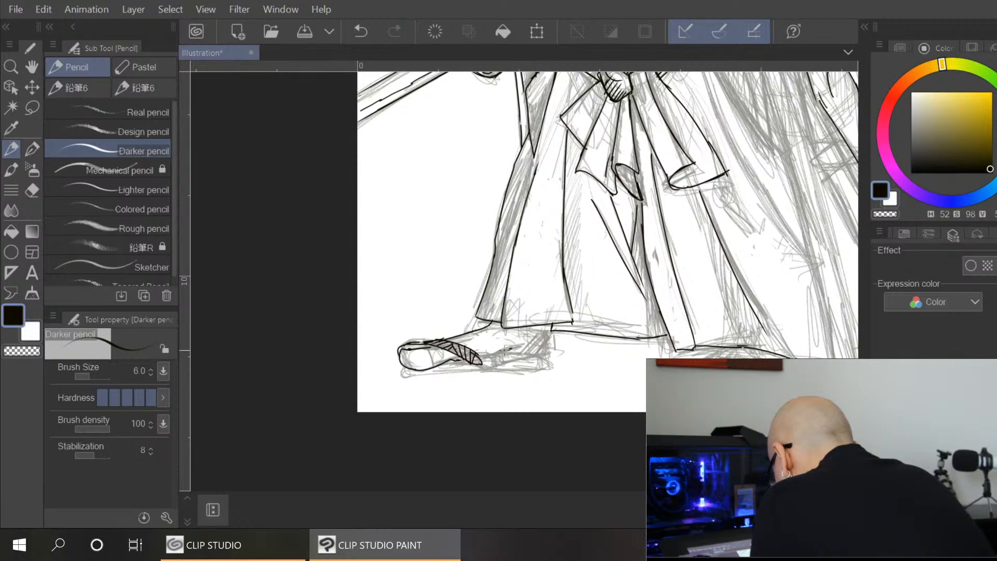
pyautogui.moveTo(483, 367); pyautogui.dragTo(522, 360)
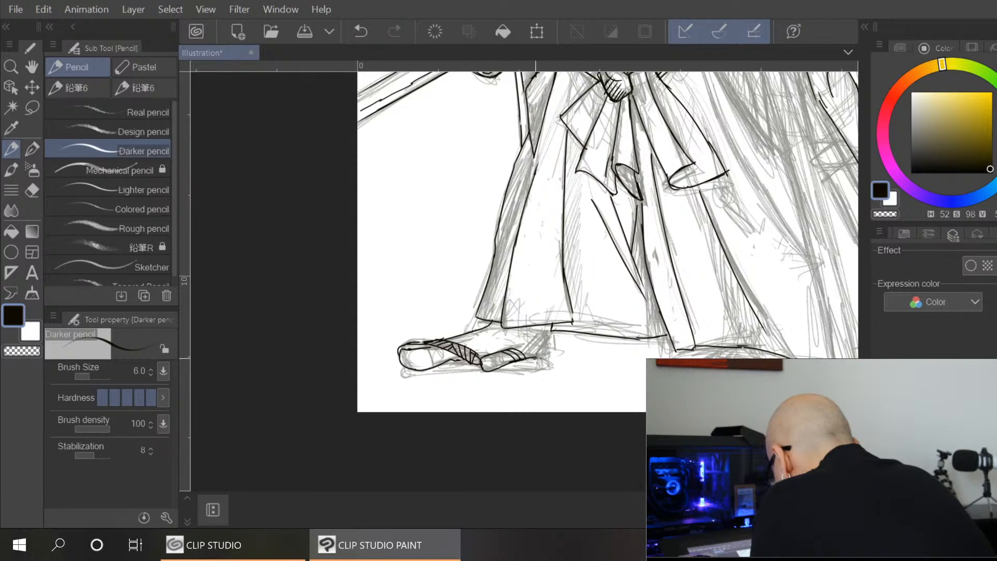
pyautogui.moveTo(556, 333)
pyautogui.mouseDown()
pyautogui.moveTo(537, 359)
pyautogui.moveTo(530, 328)
pyautogui.moveTo(554, 349)
pyautogui.moveTo(537, 330)
pyautogui.mouseUp()
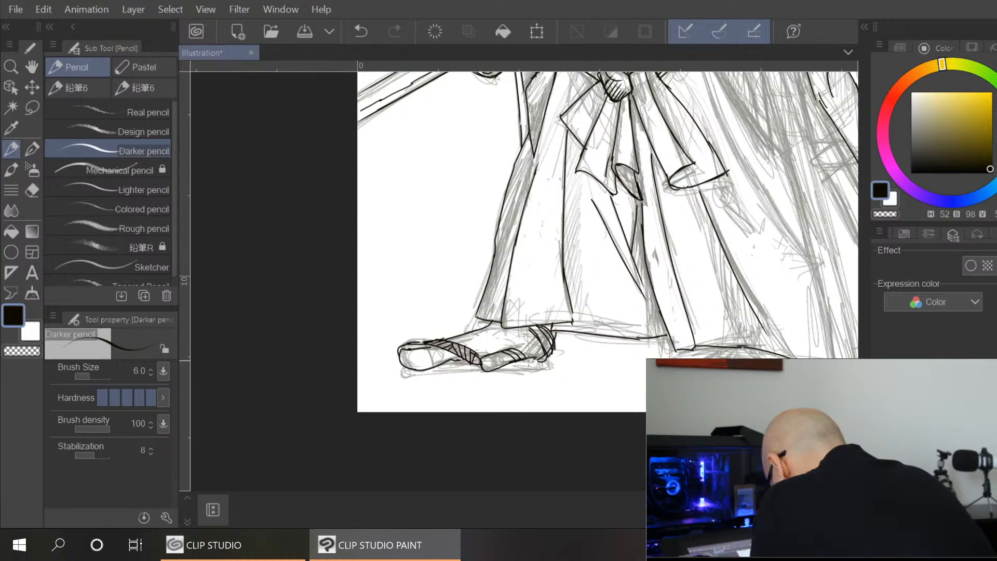
pyautogui.moveTo(549, 364); pyautogui.dragTo(444, 372)
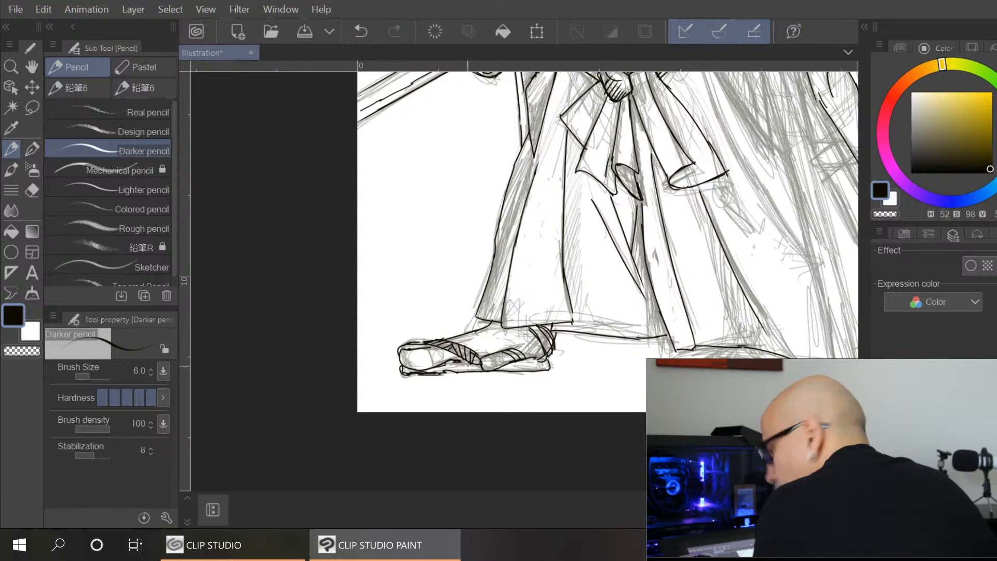
pyautogui.moveTo(451, 361); pyautogui.dragTo(511, 364)
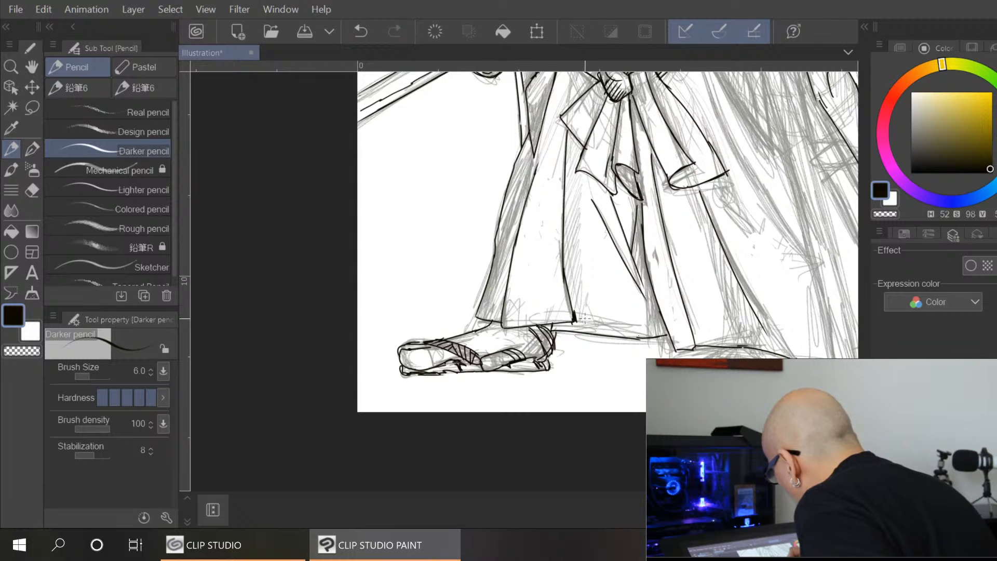
# Ink the robe's long side fold and the short creases hanging beneath the sash beside the scabbards
pyautogui.moveTo(530, 349); pyautogui.dragTo(493, 397)
pyautogui.moveTo(409, 111); pyautogui.dragTo(463, 205)
pyautogui.moveTo(450, 117); pyautogui.dragTo(469, 206)
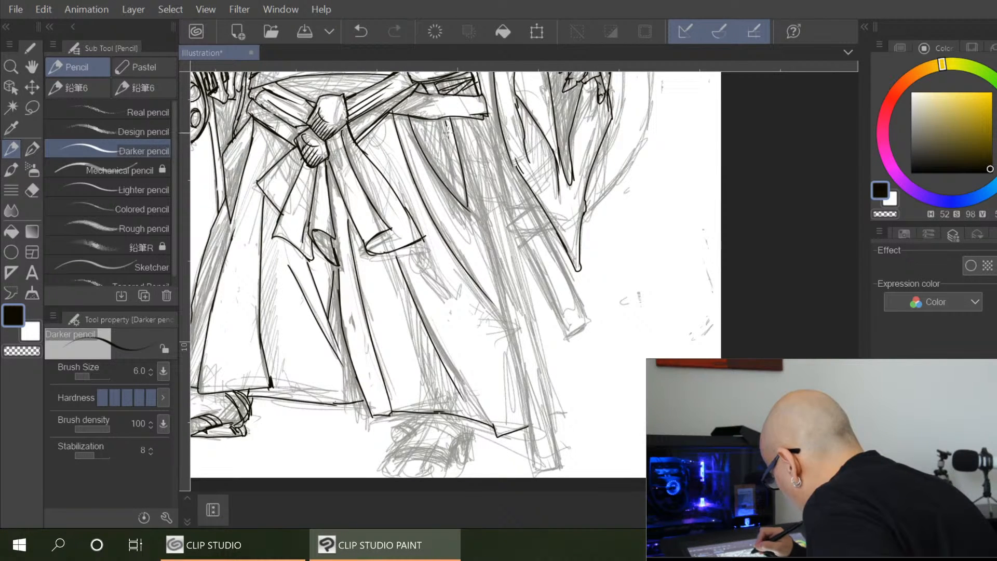
pyautogui.moveTo(442, 164)
pyautogui.mouseDown()
pyautogui.moveTo(486, 180)
pyautogui.moveTo(462, 104)
pyautogui.moveTo(482, 218)
pyautogui.mouseUp()
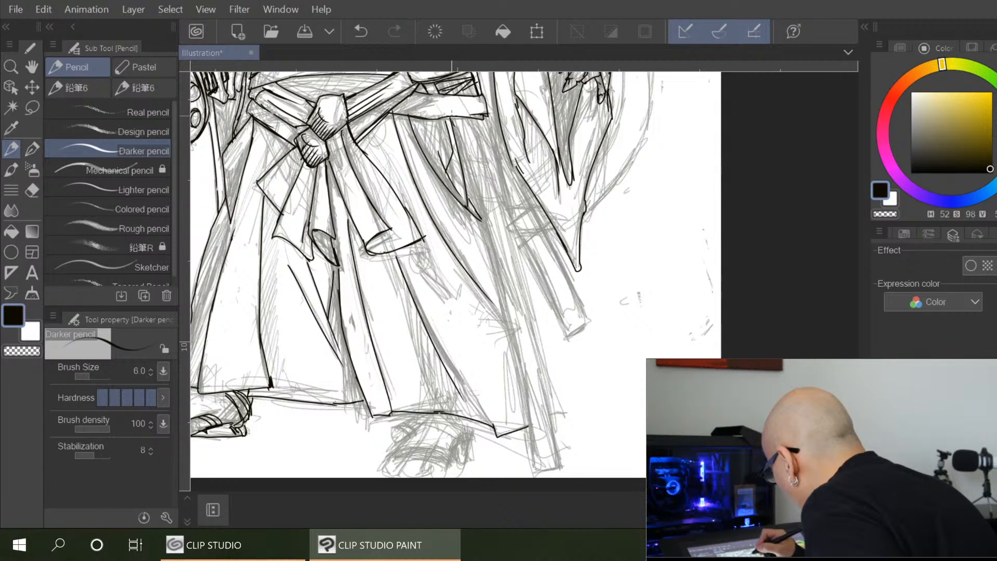
# Ink both edges of the long scabbard from the sash to the ground and the slanted cap at its tip
pyautogui.moveTo(453, 142)
pyautogui.mouseDown()
pyautogui.moveTo(535, 447)
pyautogui.moveTo(521, 343)
pyautogui.moveTo(544, 458)
pyautogui.moveTo(537, 450)
pyautogui.moveTo(537, 467)
pyautogui.moveTo(562, 466)
pyautogui.mouseUp()
pyautogui.moveTo(538, 450)
pyautogui.mouseDown()
pyautogui.moveTo(557, 434)
pyautogui.moveTo(563, 464)
pyautogui.mouseUp()
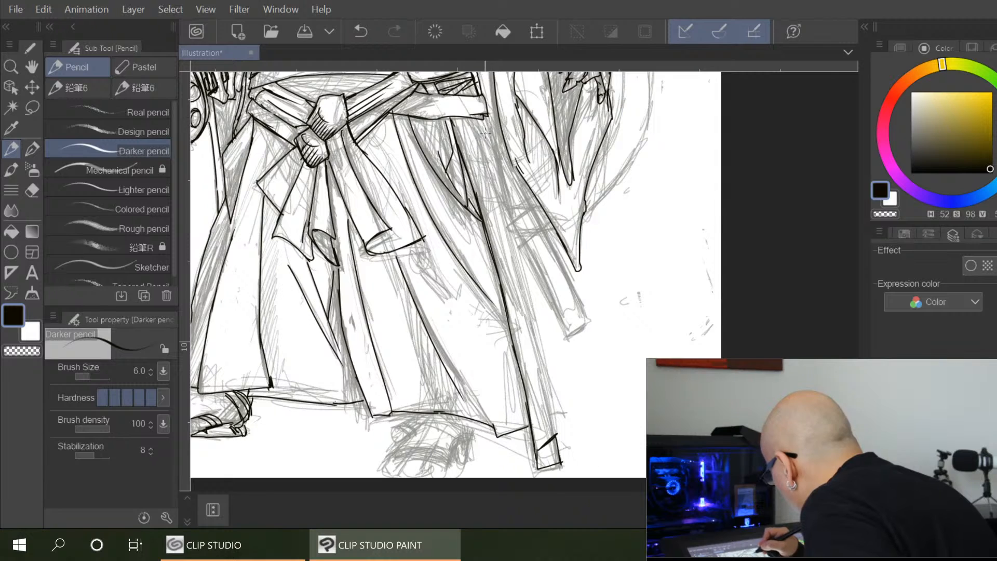
pyautogui.moveTo(486, 116); pyautogui.dragTo(519, 263)
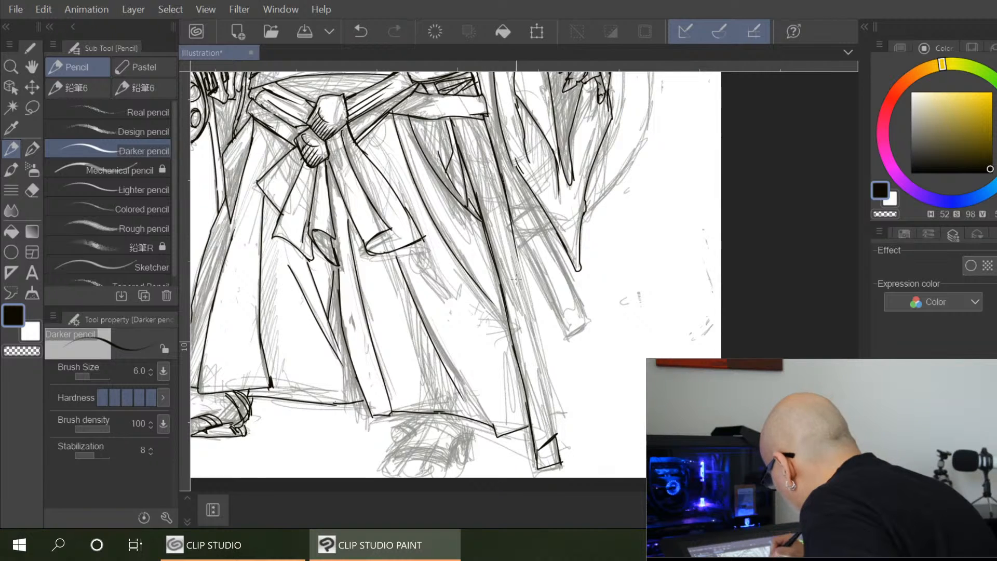
pyautogui.moveTo(512, 223); pyautogui.dragTo(532, 307)
pyautogui.moveTo(518, 252); pyautogui.dragTo(544, 348)
pyautogui.moveTo(528, 298); pyautogui.dragTo(547, 361)
pyautogui.moveTo(535, 327); pyautogui.dragTo(557, 433)
pyautogui.moveTo(547, 375); pyautogui.dragTo(561, 459)
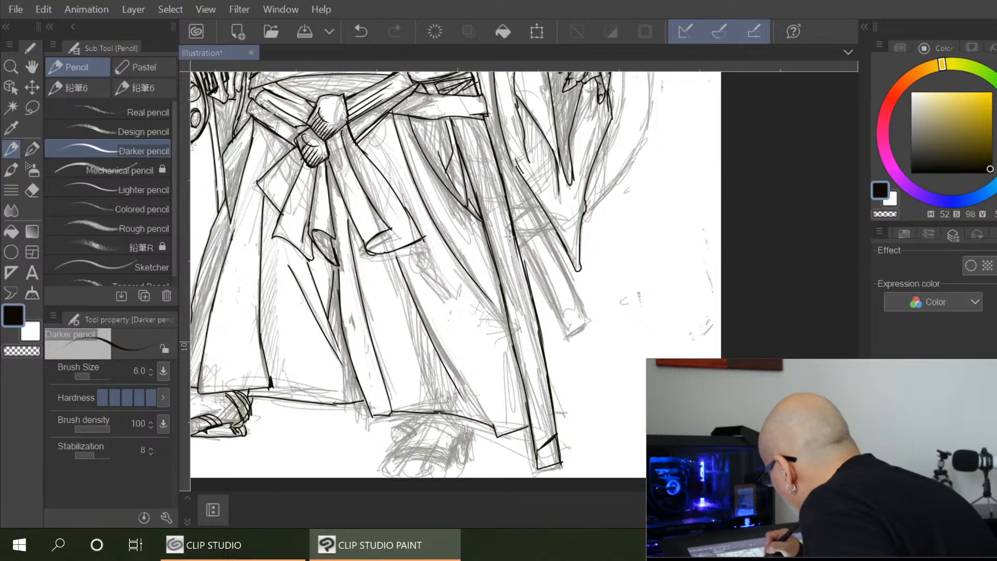
# Ink the short scabbard behind the long one, with its crossing band, doubled edge and capped tip
pyautogui.moveTo(519, 250); pyautogui.dragTo(530, 289)
pyautogui.moveTo(452, 118)
pyautogui.mouseDown()
pyautogui.moveTo(494, 258)
pyautogui.moveTo(558, 307)
pyautogui.moveTo(569, 335)
pyautogui.moveTo(588, 321)
pyautogui.moveTo(572, 329)
pyautogui.mouseUp()
pyautogui.moveTo(545, 228); pyautogui.dragTo(587, 313)
pyautogui.moveTo(521, 247)
pyautogui.mouseDown()
pyautogui.moveTo(545, 226)
pyautogui.moveTo(543, 203)
pyautogui.moveTo(551, 222)
pyautogui.mouseUp()
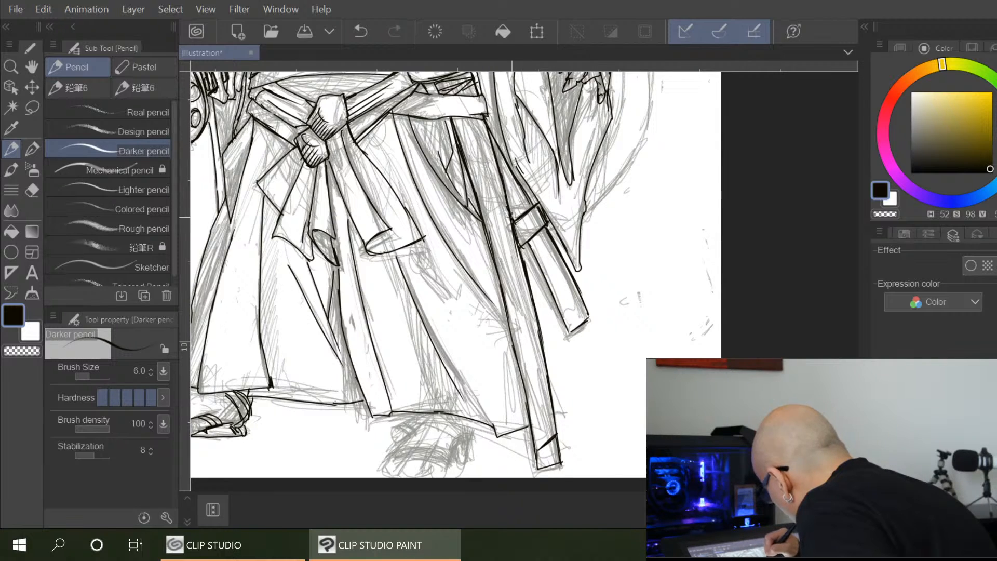
pyautogui.moveTo(543, 280); pyautogui.dragTo(570, 330)
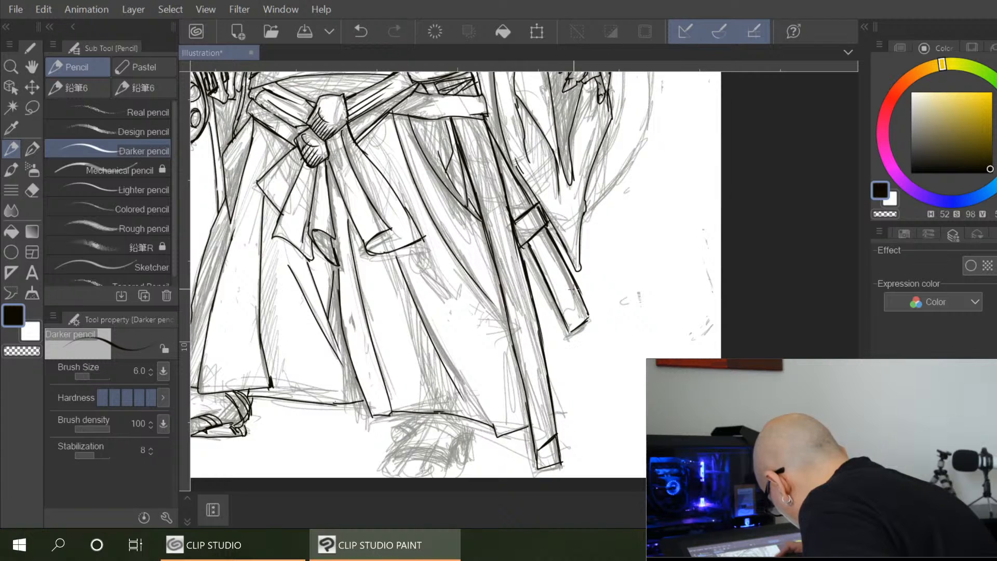
pyautogui.moveTo(580, 294); pyautogui.dragTo(564, 317)
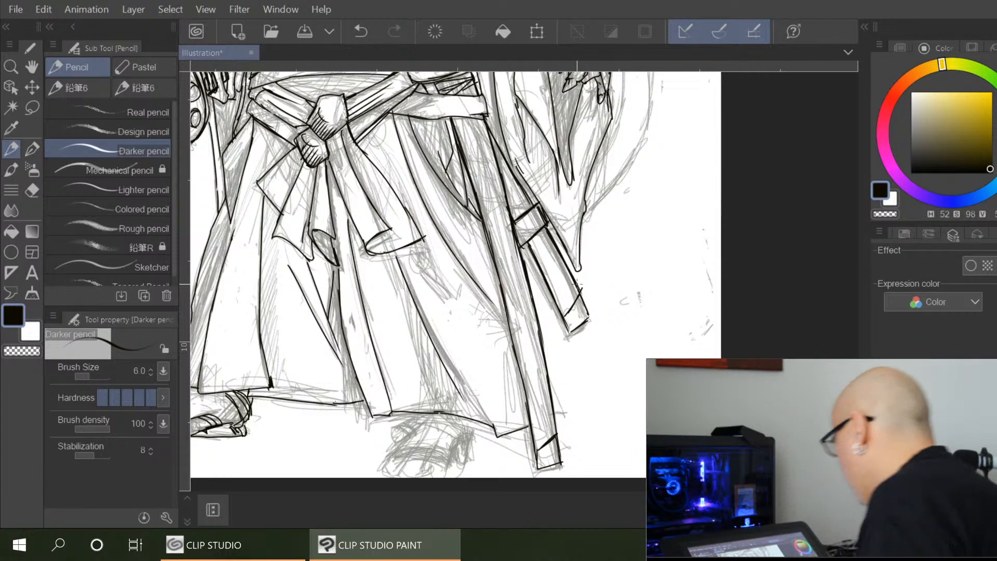
# Ink the hem corner behind the long scabbard and the rear foot with its toes, heel and hatched sandal strap
pyautogui.scroll(-2, 577, 284)
pyautogui.scroll(-3, 571, 283)
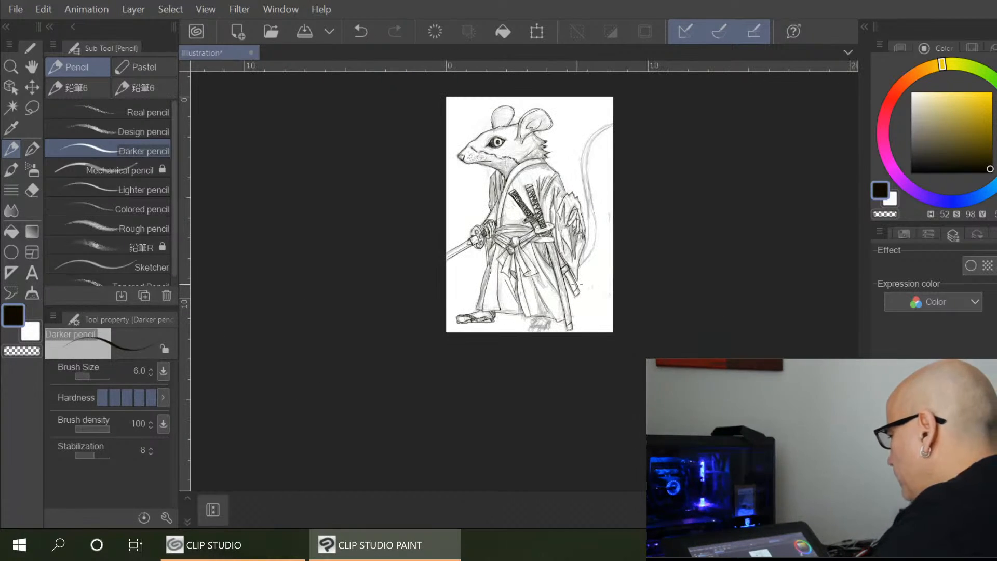
pyautogui.scroll(4, 571, 283)
pyautogui.scroll(1, 582, 281)
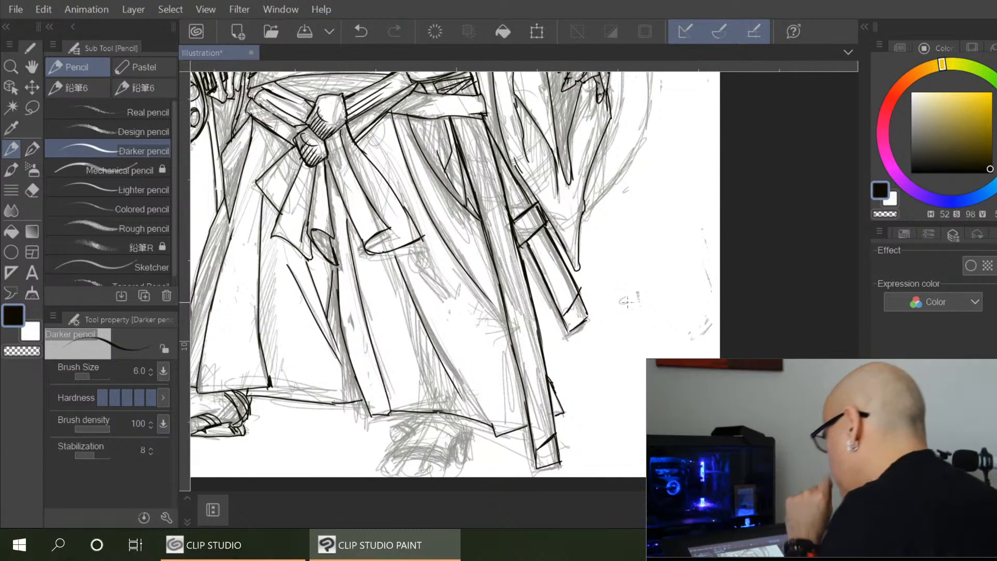
pyautogui.moveTo(536, 423); pyautogui.dragTo(703, 314)
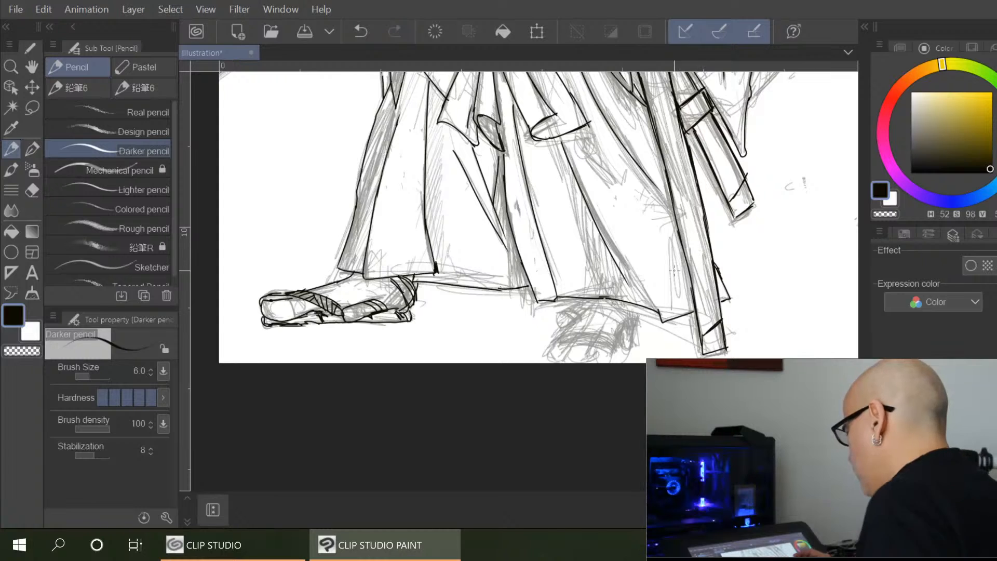
pyautogui.moveTo(572, 311)
pyautogui.mouseDown()
pyautogui.moveTo(557, 318)
pyautogui.moveTo(571, 318)
pyautogui.mouseUp()
pyautogui.moveTo(568, 310)
pyautogui.mouseDown()
pyautogui.moveTo(582, 312)
pyautogui.moveTo(550, 351)
pyautogui.moveTo(549, 364)
pyautogui.moveTo(570, 354)
pyautogui.moveTo(564, 364)
pyautogui.mouseUp()
pyautogui.moveTo(593, 347)
pyautogui.mouseDown()
pyautogui.moveTo(586, 368)
pyautogui.moveTo(607, 372)
pyautogui.moveTo(617, 349)
pyautogui.mouseUp()
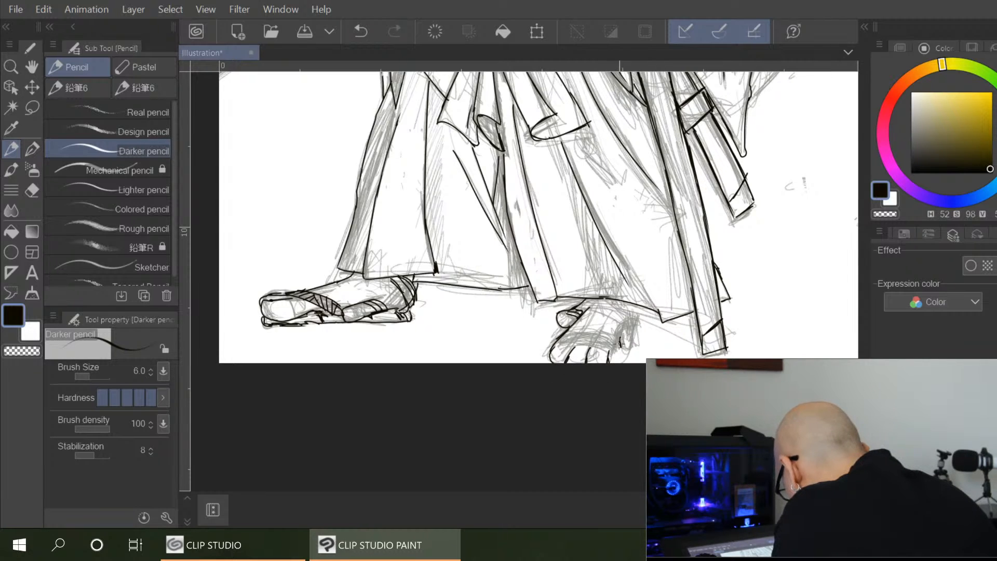
pyautogui.moveTo(643, 314)
pyautogui.mouseDown()
pyautogui.moveTo(615, 351)
pyautogui.moveTo(556, 345)
pyautogui.mouseUp()
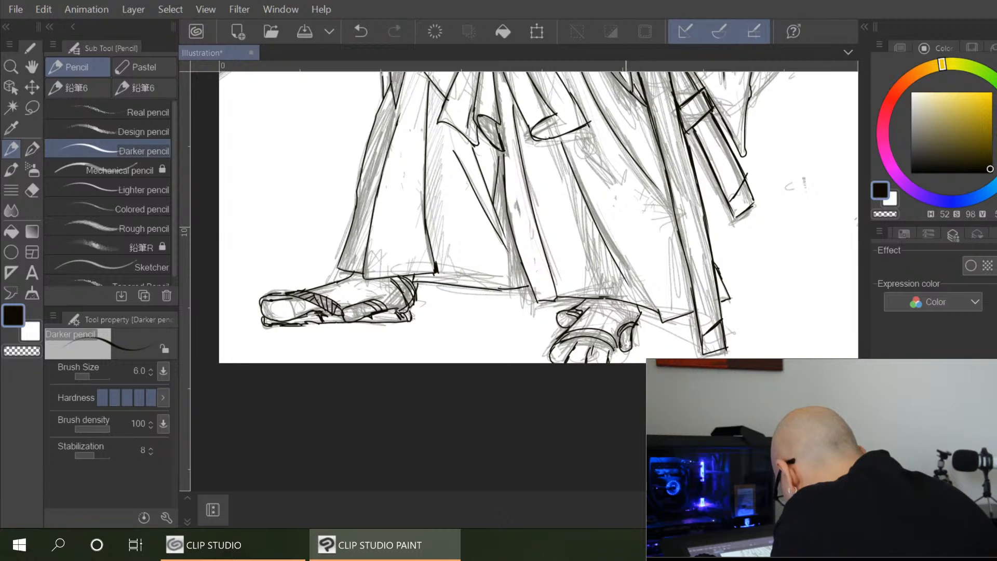
pyautogui.moveTo(565, 322); pyautogui.dragTo(540, 363)
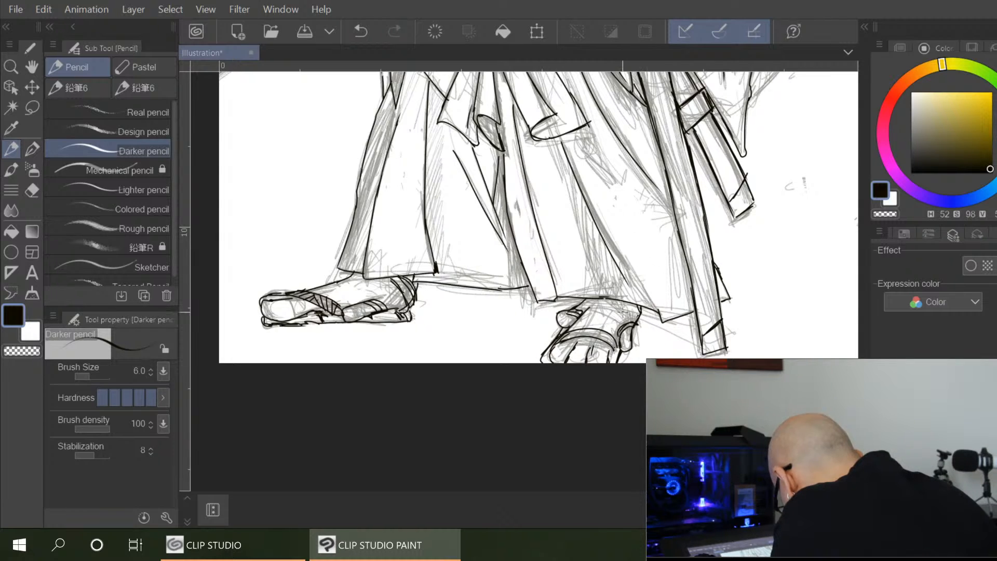
pyautogui.moveTo(567, 335)
pyautogui.mouseDown()
pyautogui.moveTo(586, 325)
pyautogui.moveTo(613, 344)
pyautogui.mouseUp()
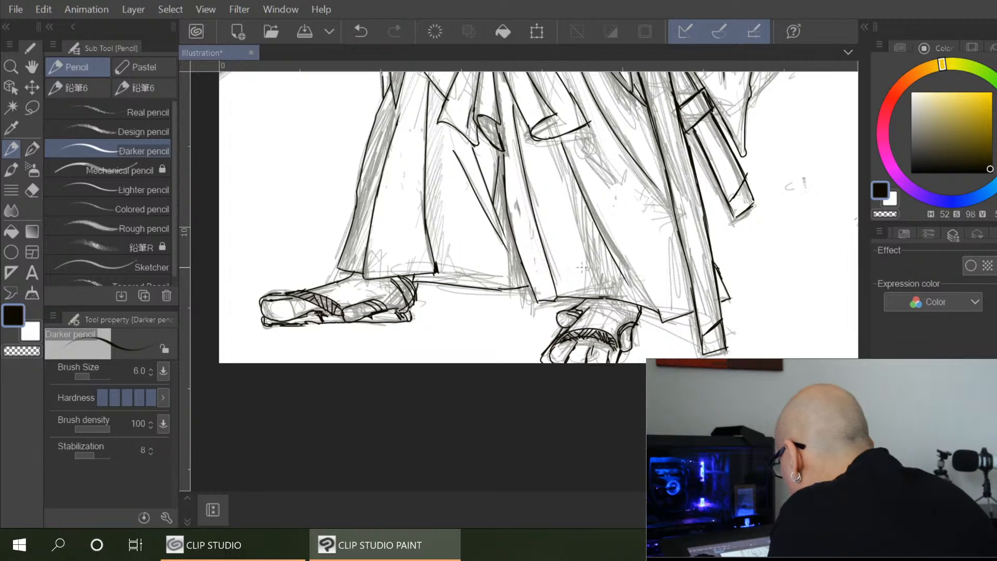
# Ink both edges of the tail's lower curve behind the sleeve, with short fur ticks along them
pyautogui.scroll(-4, 758, 336)
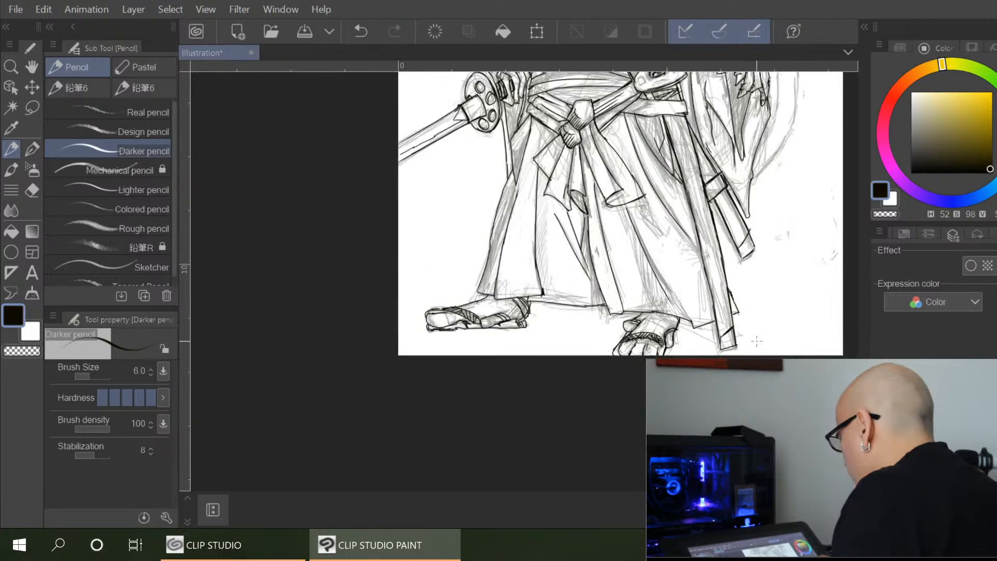
pyautogui.moveTo(787, 257); pyautogui.dragTo(584, 317)
pyautogui.scroll(4, 594, 319)
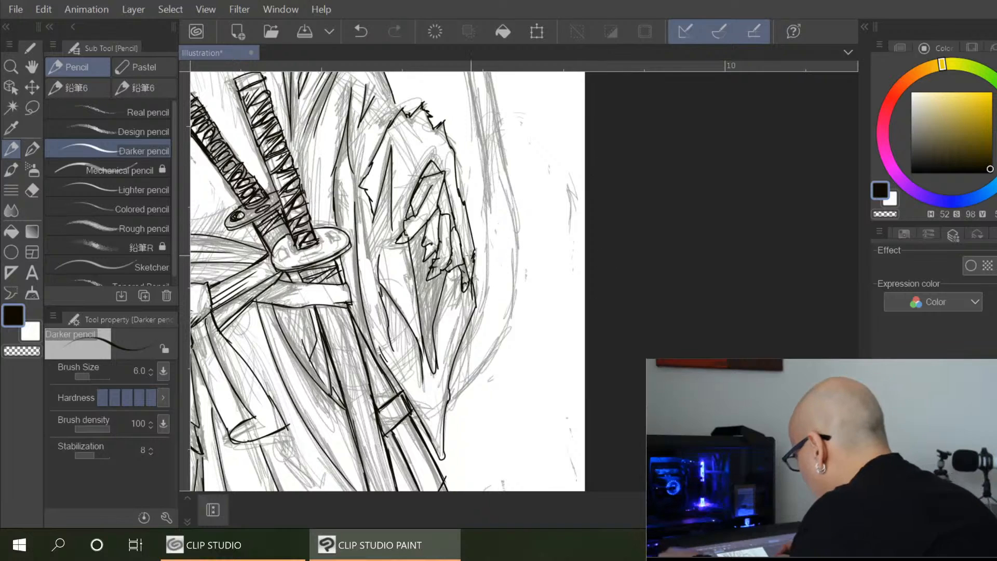
pyautogui.moveTo(486, 282); pyautogui.dragTo(482, 311)
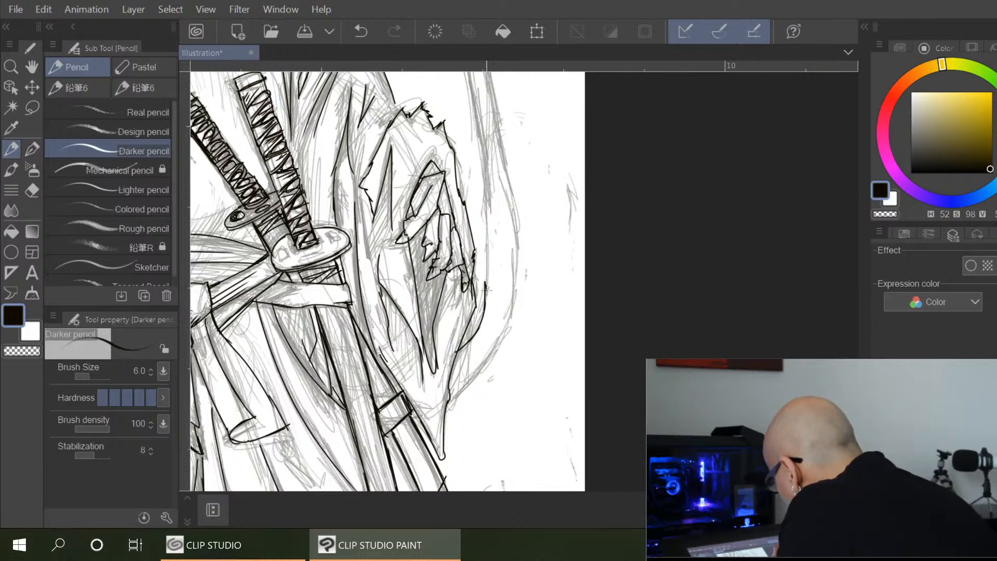
pyautogui.moveTo(488, 266); pyautogui.dragTo(480, 132)
pyautogui.moveTo(508, 197); pyautogui.dragTo(515, 309)
pyautogui.moveTo(516, 269)
pyautogui.mouseDown()
pyautogui.moveTo(484, 367)
pyautogui.moveTo(452, 397)
pyautogui.mouseUp()
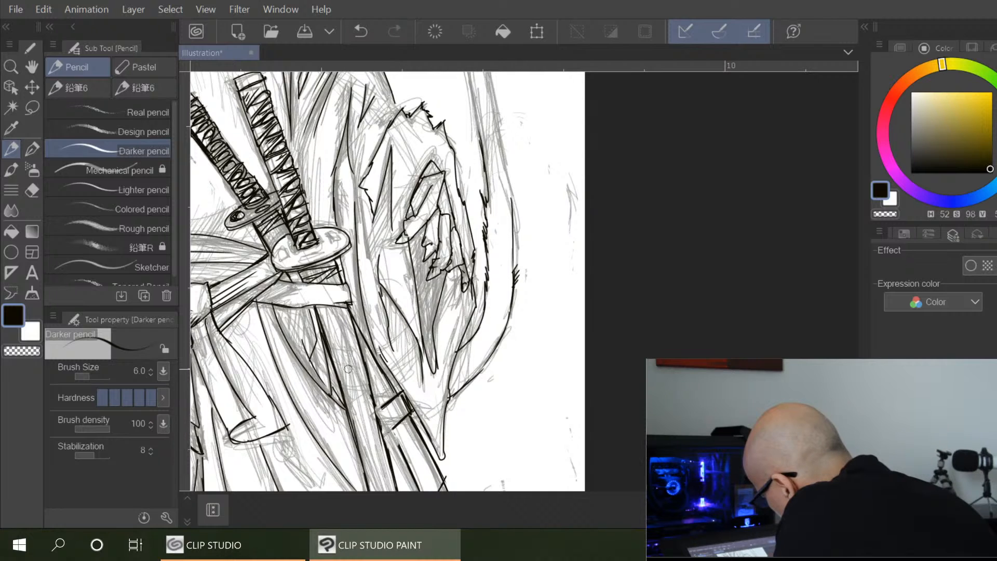
# Rework the short scabbard's edges and band just below the sleeve
pyautogui.moveTo(373, 401); pyautogui.dragTo(404, 463)
pyautogui.moveTo(384, 422); pyautogui.dragTo(398, 446)
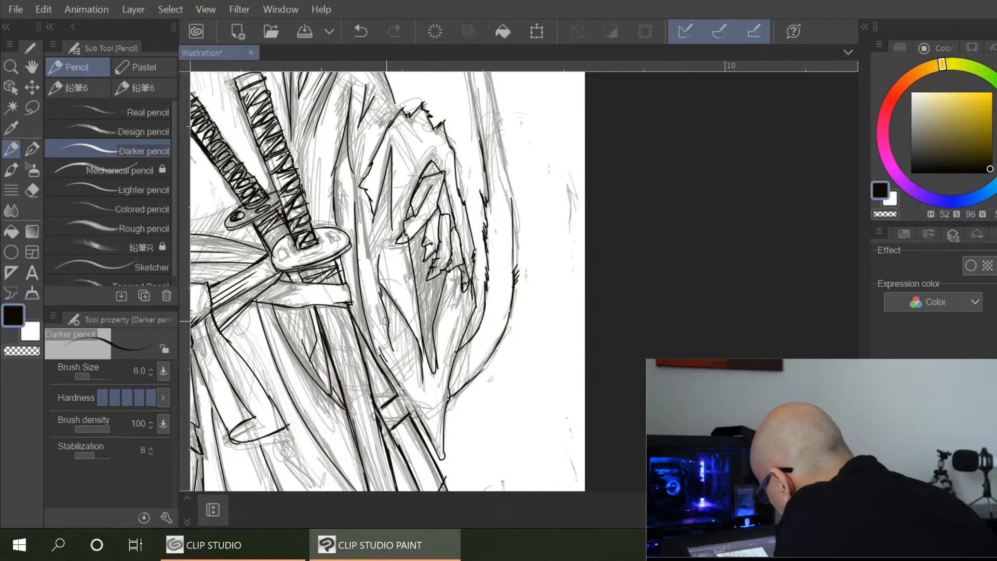
pyautogui.moveTo(392, 384); pyautogui.dragTo(410, 414)
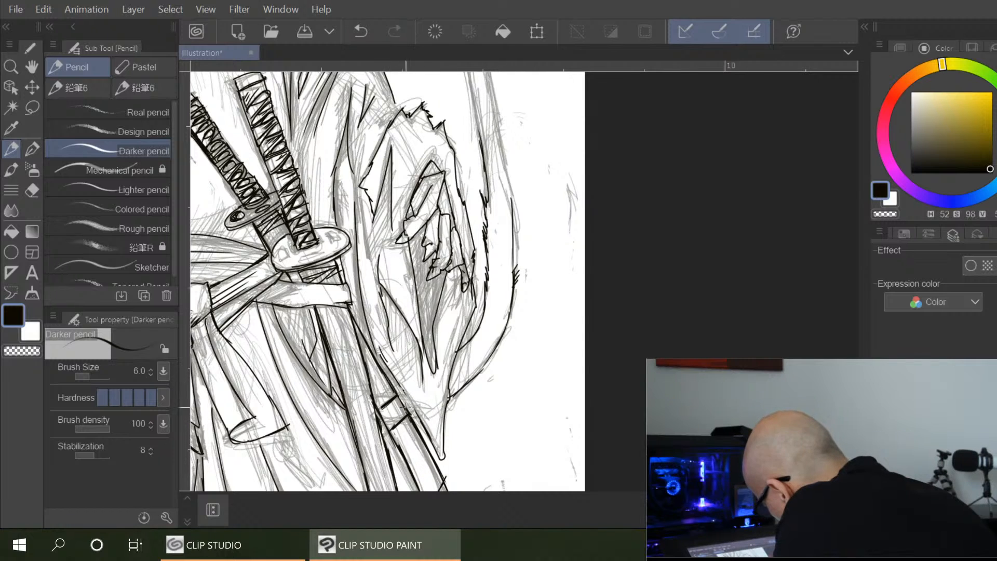
pyautogui.moveTo(380, 350); pyautogui.dragTo(421, 422)
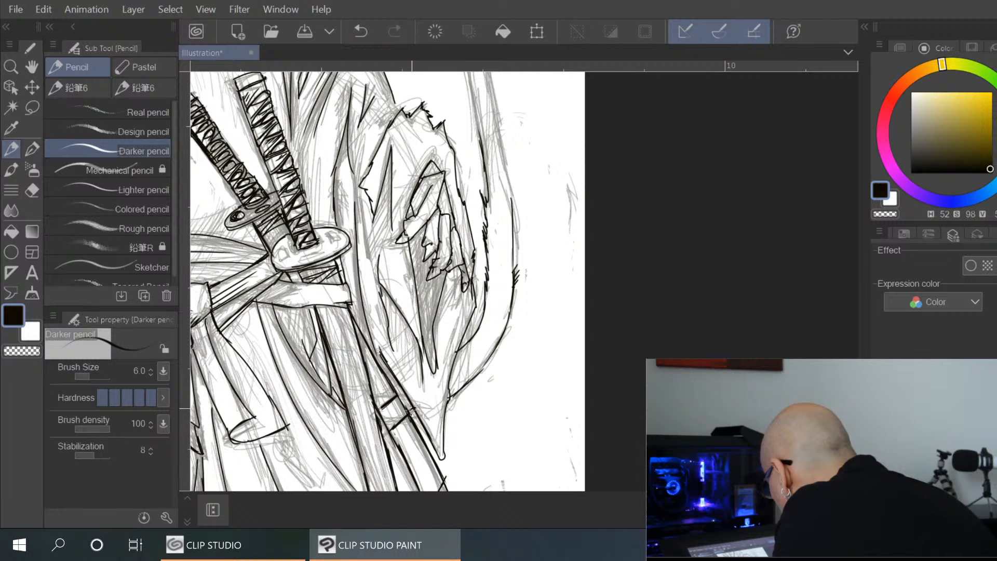
# Ink both edges of the tail's upper curve from the sleeve up to the page edge, with fur ticks at its lowest bend
pyautogui.moveTo(399, 385)
pyautogui.mouseDown()
pyautogui.moveTo(403, 397)
pyautogui.moveTo(473, 384)
pyautogui.mouseUp()
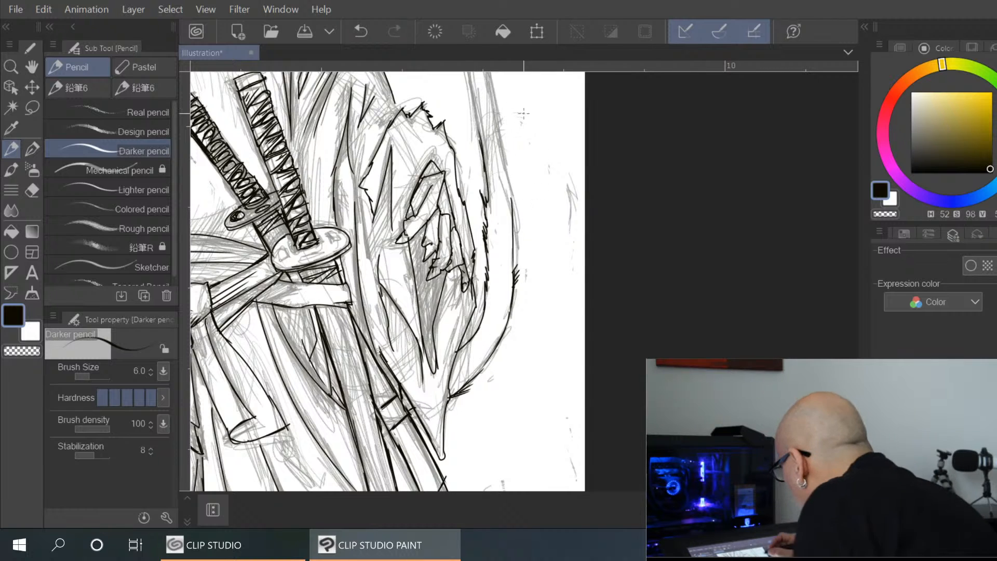
pyautogui.moveTo(555, 169); pyautogui.dragTo(540, 363)
pyautogui.moveTo(469, 193)
pyautogui.mouseDown()
pyautogui.moveTo(476, 311)
pyautogui.moveTo(497, 397)
pyautogui.mouseUp()
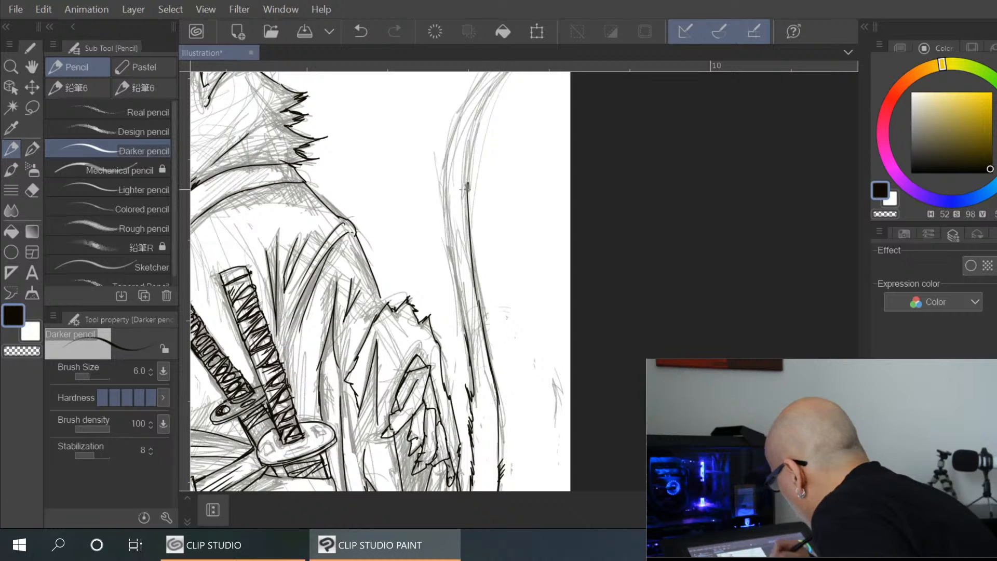
pyautogui.moveTo(510, 196)
pyautogui.mouseDown()
pyautogui.moveTo(496, 300)
pyautogui.moveTo(498, 188)
pyautogui.moveTo(571, 91)
pyautogui.moveTo(516, 175)
pyautogui.moveTo(551, 152)
pyautogui.mouseUp()
pyautogui.moveTo(458, 207)
pyautogui.mouseDown()
pyautogui.moveTo(492, 169)
pyautogui.moveTo(553, 147)
pyautogui.mouseUp()
pyautogui.moveTo(462, 198)
pyautogui.mouseDown()
pyautogui.moveTo(425, 316)
pyautogui.moveTo(447, 461)
pyautogui.mouseUp()
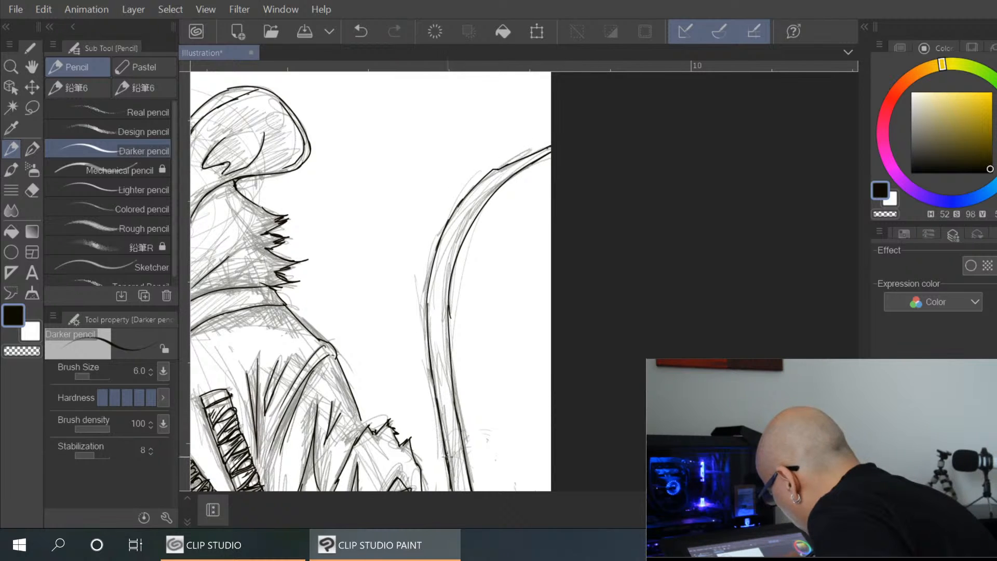
pyautogui.scroll(-2, 505, 300)
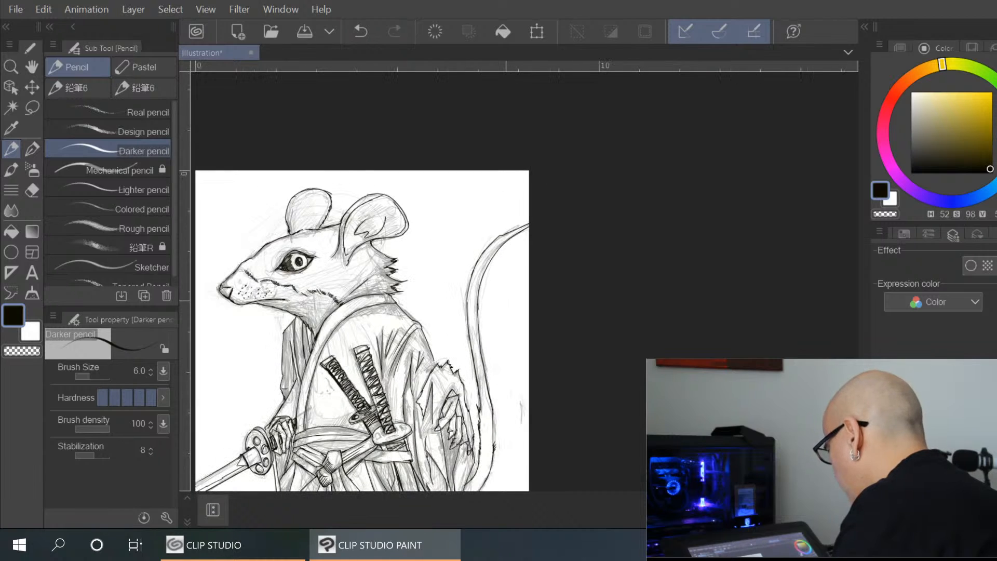
# Check the whole figure by comparing the inked lines and the rough sketch separately
pyautogui.moveTo(517, 426); pyautogui.dragTo(581, 237)
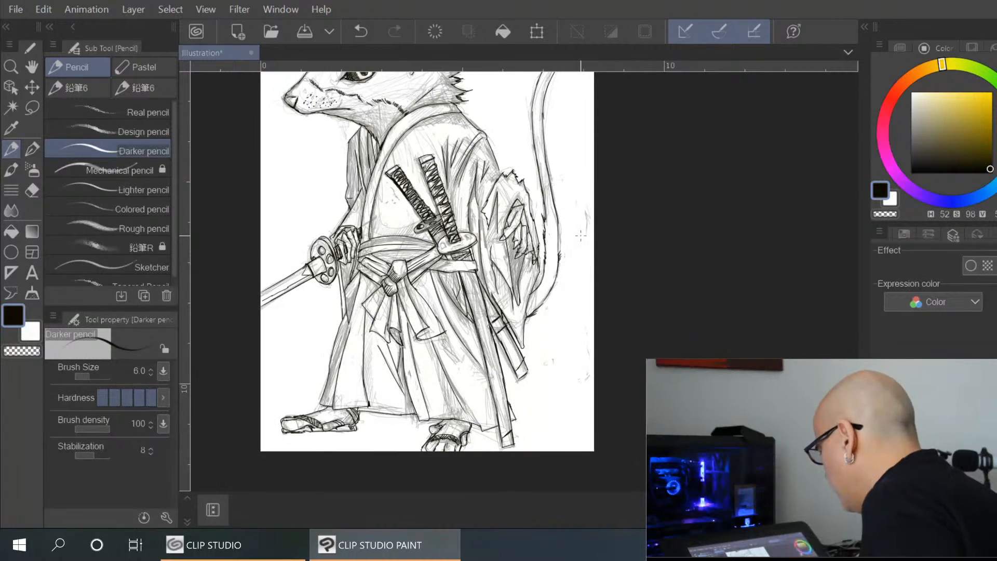
pyautogui.click(879, 456)
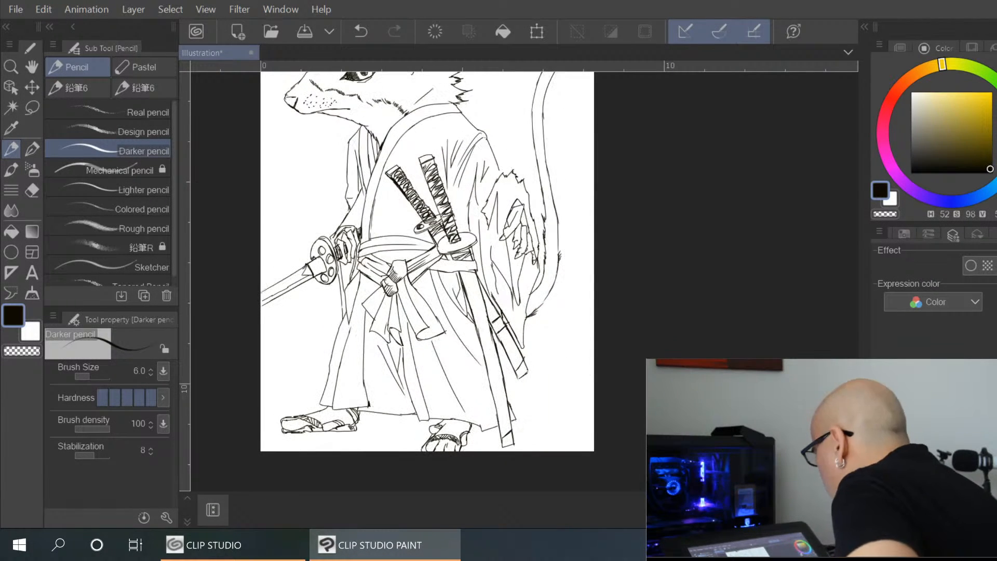
pyautogui.hotkey('ctrl', '-')
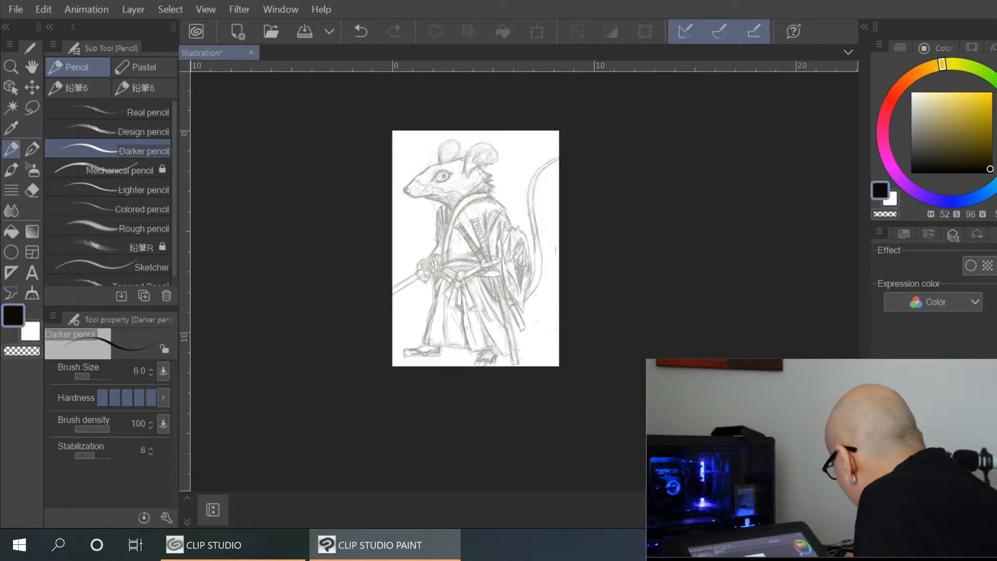
pyautogui.hotkey('ctrl', 'shift', 'n')
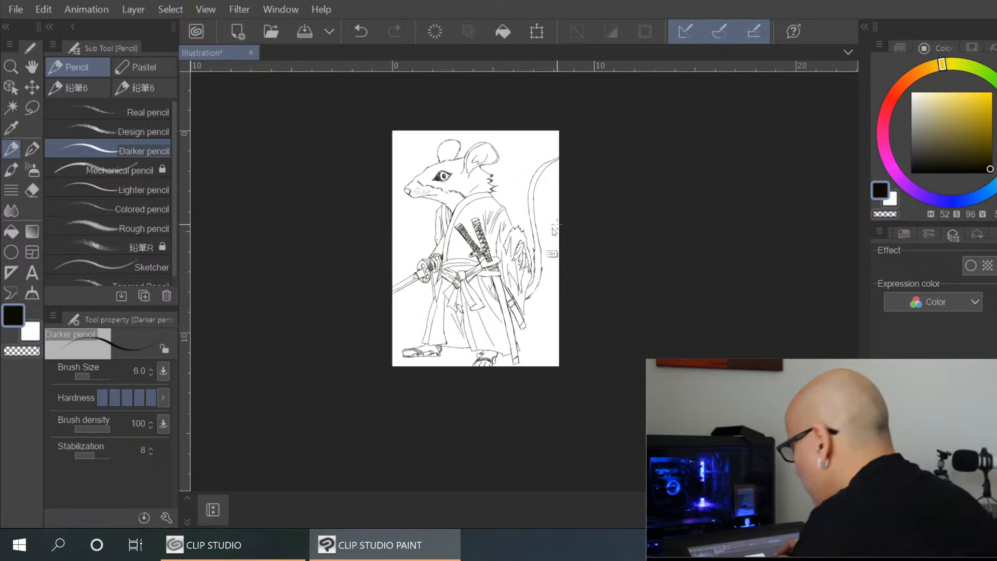
# Close the gap between the shoulder line and the ragged sleeve edge, and show the rough sketch under the ink again
pyautogui.scroll(5, 552, 244)
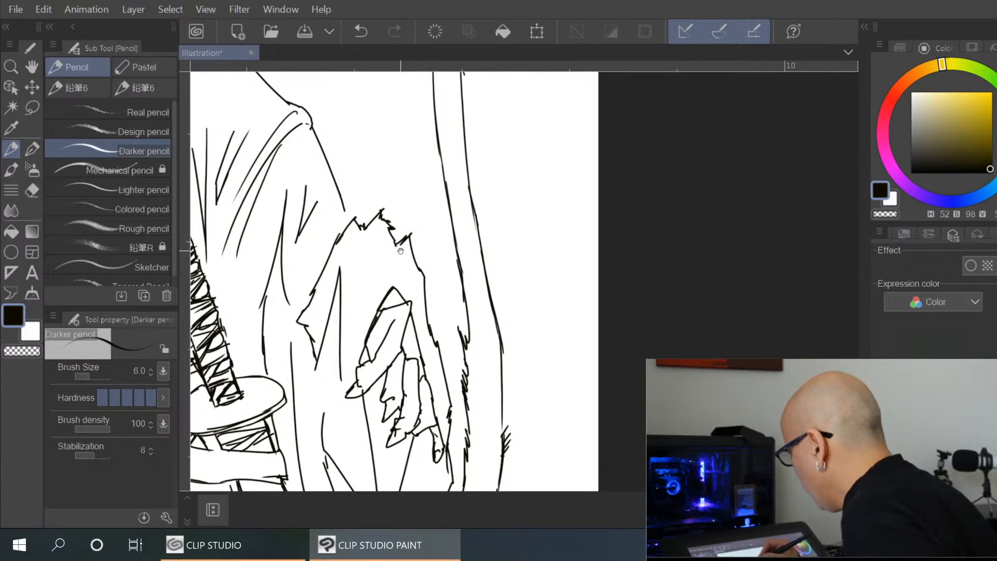
pyautogui.scroll(-3, 399, 251)
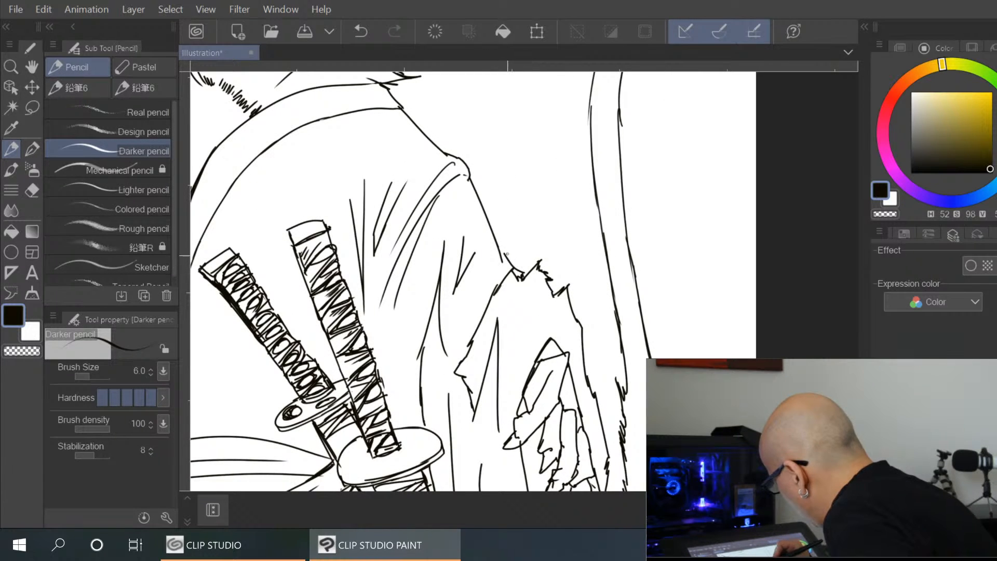
pyautogui.moveTo(484, 255); pyautogui.dragTo(757, 311)
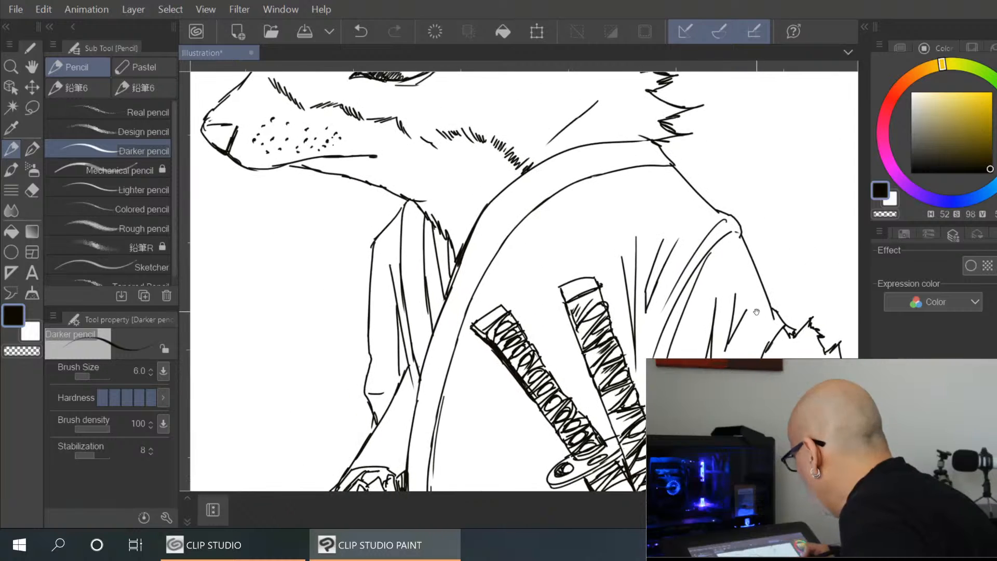
pyautogui.moveTo(590, 254); pyautogui.dragTo(617, 286)
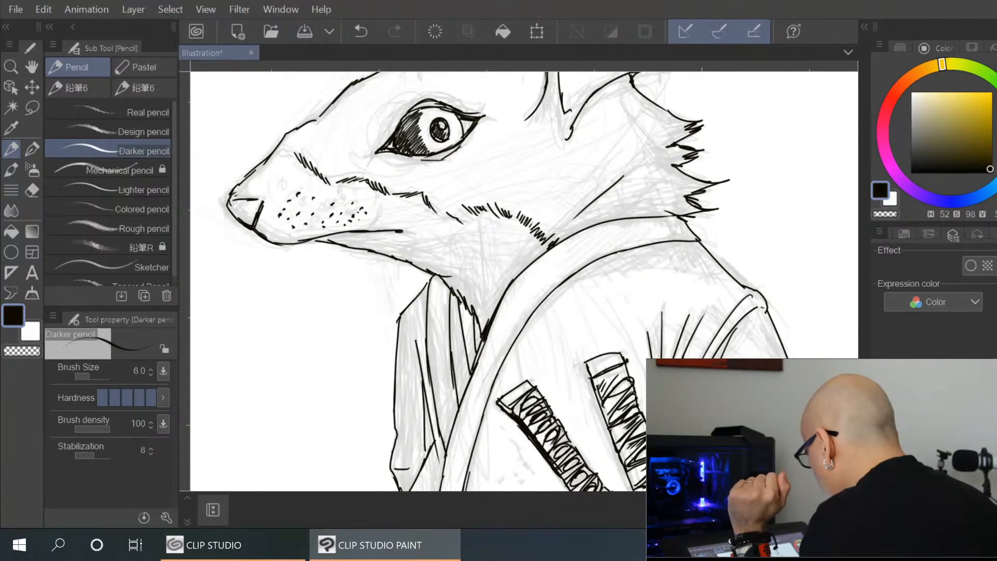
# Thicken the near ear's front edge, its inner rim line and the fold at its base
pyautogui.moveTo(636, 250)
pyautogui.mouseDown()
pyautogui.moveTo(578, 390)
pyautogui.moveTo(634, 321)
pyautogui.moveTo(621, 371)
pyautogui.mouseUp()
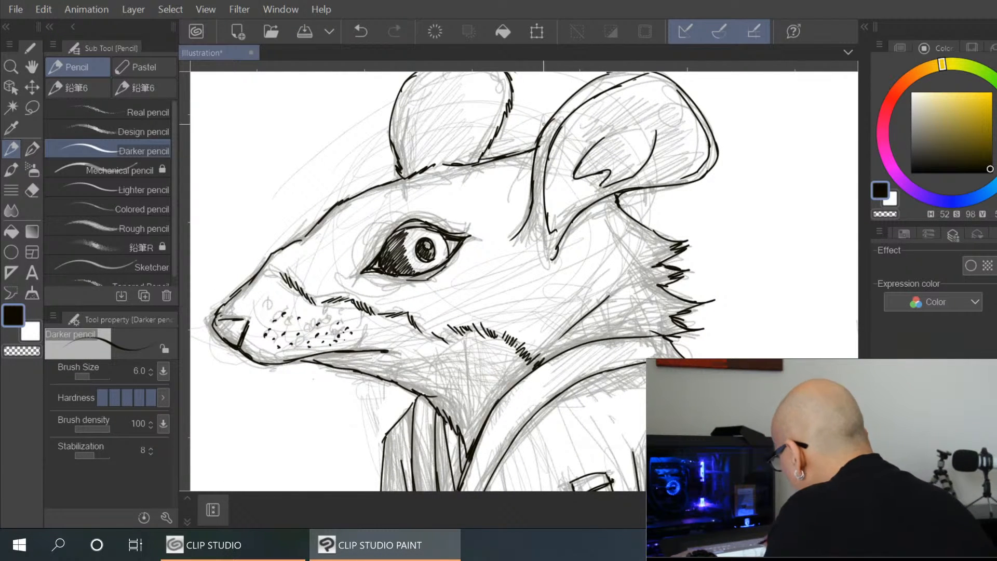
pyautogui.moveTo(539, 138); pyautogui.dragTo(531, 191)
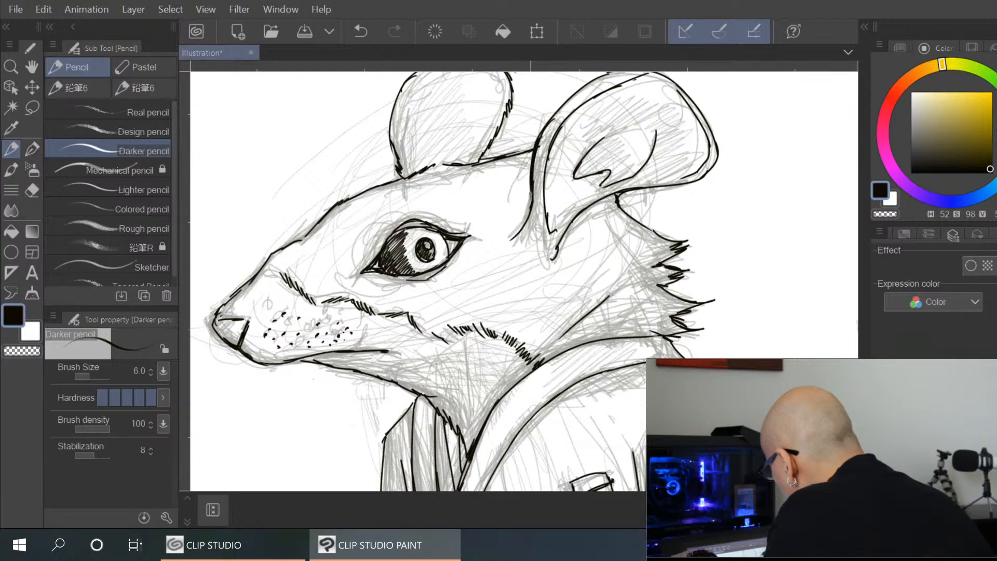
pyautogui.moveTo(563, 242)
pyautogui.mouseDown()
pyautogui.moveTo(602, 196)
pyautogui.moveTo(619, 192)
pyautogui.mouseUp()
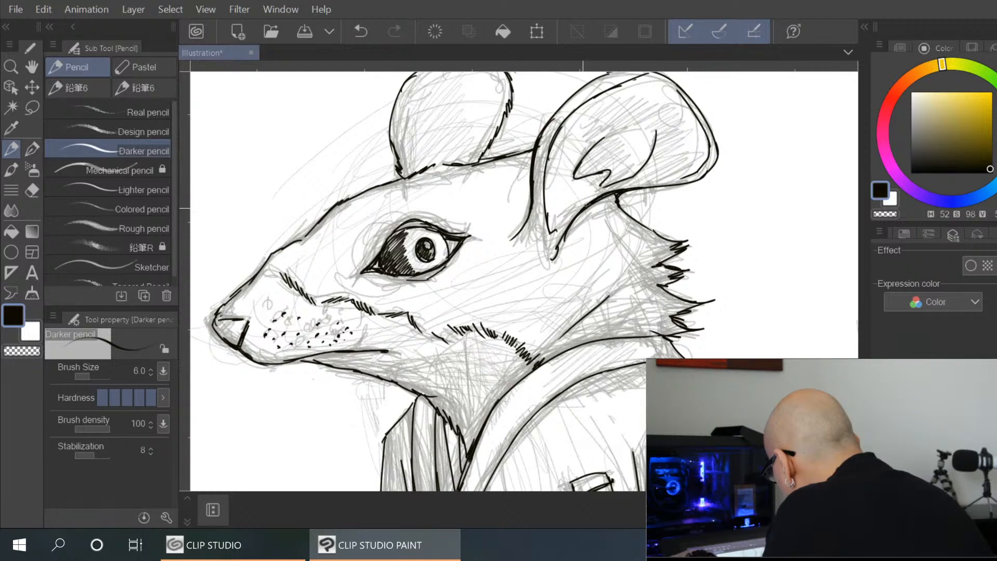
pyautogui.moveTo(570, 115)
pyautogui.mouseDown()
pyautogui.moveTo(549, 156)
pyautogui.moveTo(544, 206)
pyautogui.mouseUp()
pyautogui.moveTo(548, 160)
pyautogui.mouseDown()
pyautogui.moveTo(545, 216)
pyautogui.moveTo(559, 237)
pyautogui.mouseUp()
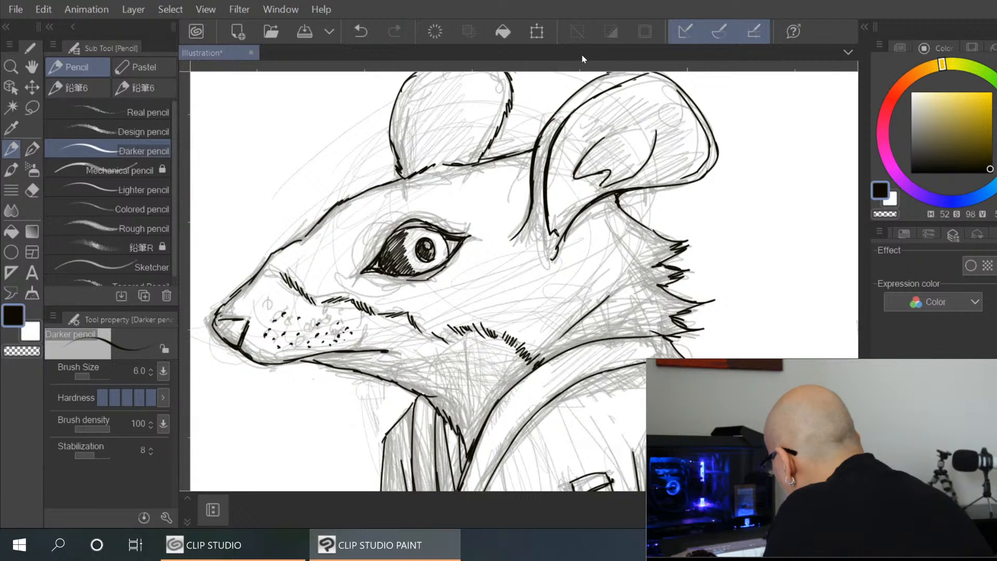
pyautogui.moveTo(564, 120); pyautogui.dragTo(626, 79)
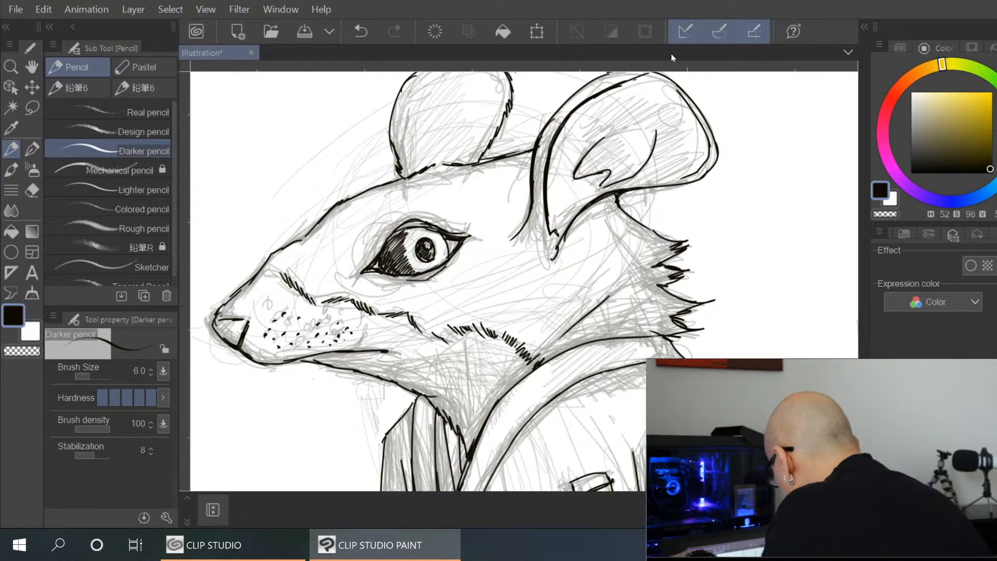
# Thicken the head line beneath the far ear and the upper and lower outline of the eye
pyautogui.moveTo(481, 157); pyautogui.dragTo(402, 179)
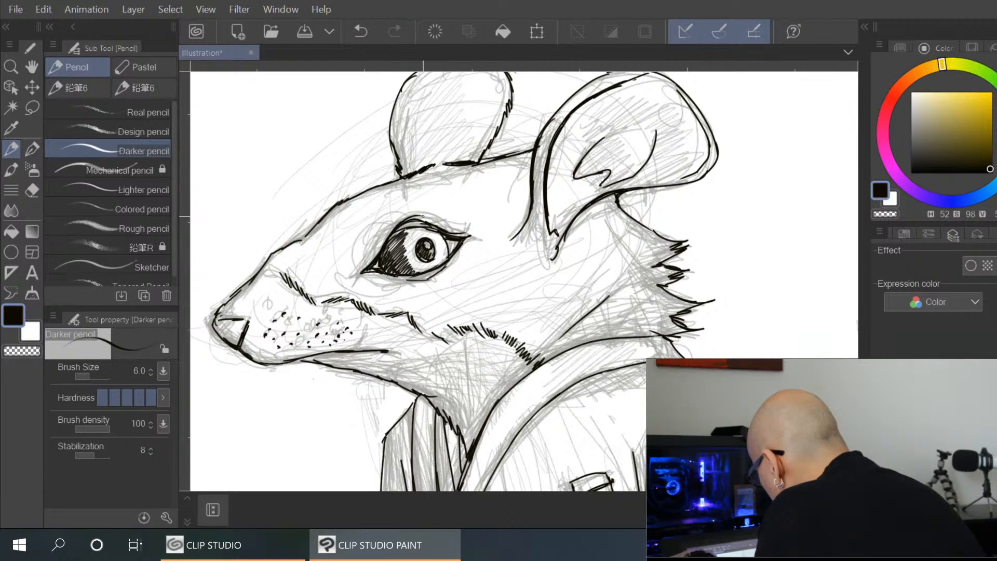
pyautogui.moveTo(415, 279); pyautogui.dragTo(443, 272)
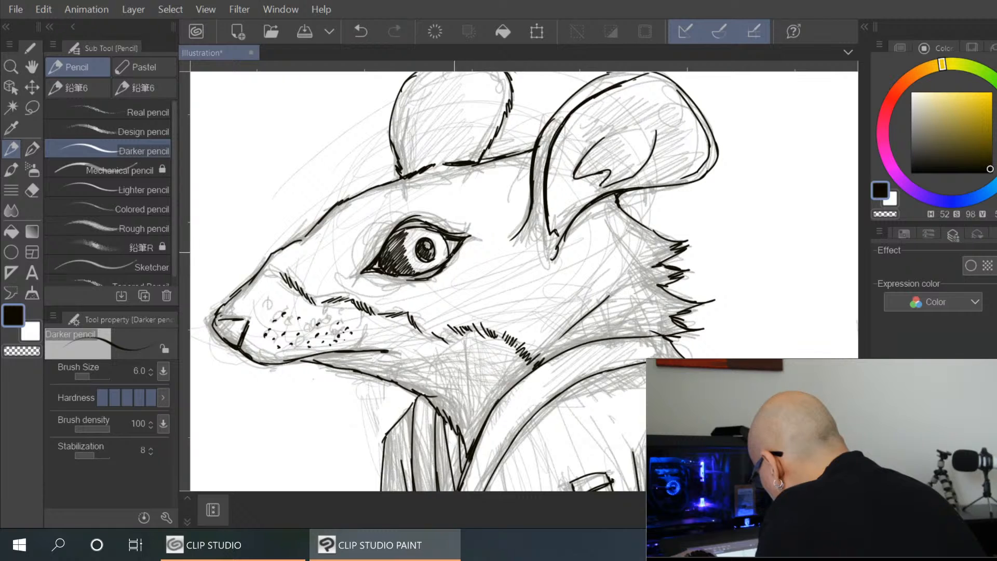
pyautogui.moveTo(421, 225); pyautogui.dragTo(393, 237)
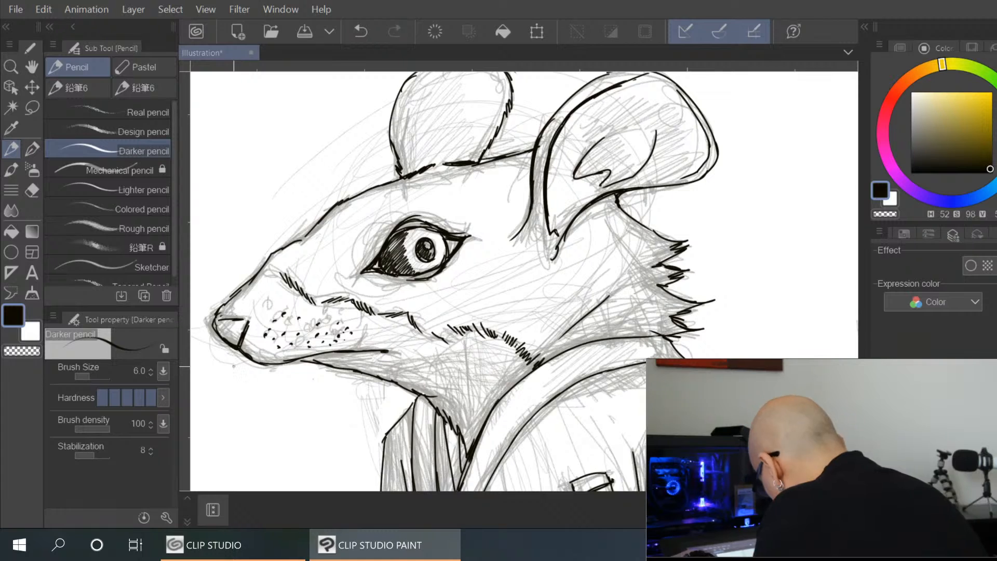
# Thicken the throat fur, the collar's outer edge around the neck and the short line on the cheek
pyautogui.moveTo(433, 403)
pyautogui.mouseDown()
pyautogui.moveTo(466, 447)
pyautogui.moveTo(483, 420)
pyautogui.moveTo(472, 453)
pyautogui.moveTo(502, 392)
pyautogui.moveTo(481, 424)
pyautogui.moveTo(527, 374)
pyautogui.mouseUp()
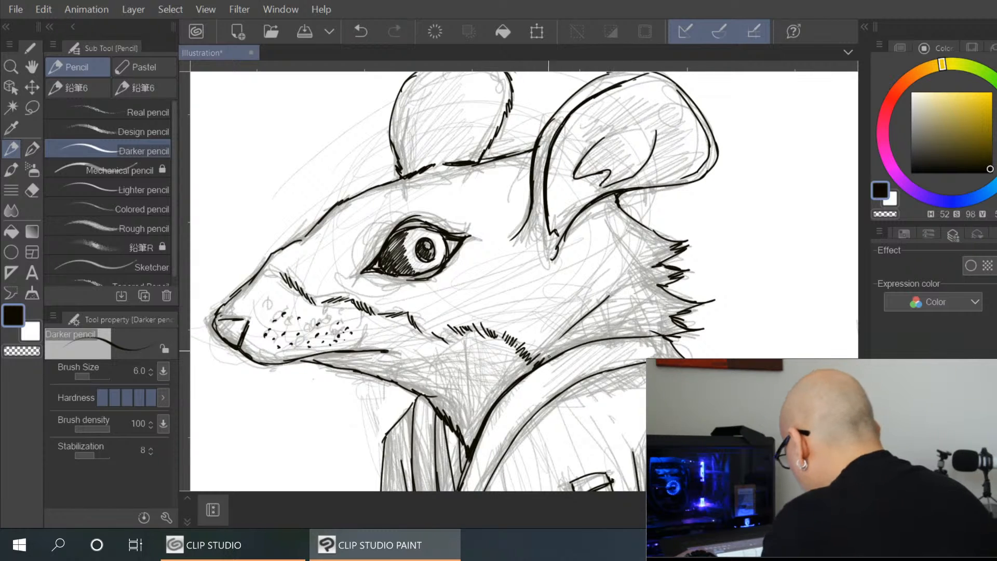
pyautogui.moveTo(542, 365)
pyautogui.mouseDown()
pyautogui.moveTo(599, 337)
pyautogui.moveTo(574, 348)
pyautogui.moveTo(644, 335)
pyautogui.mouseUp()
pyautogui.moveTo(590, 313); pyautogui.dragTo(582, 322)
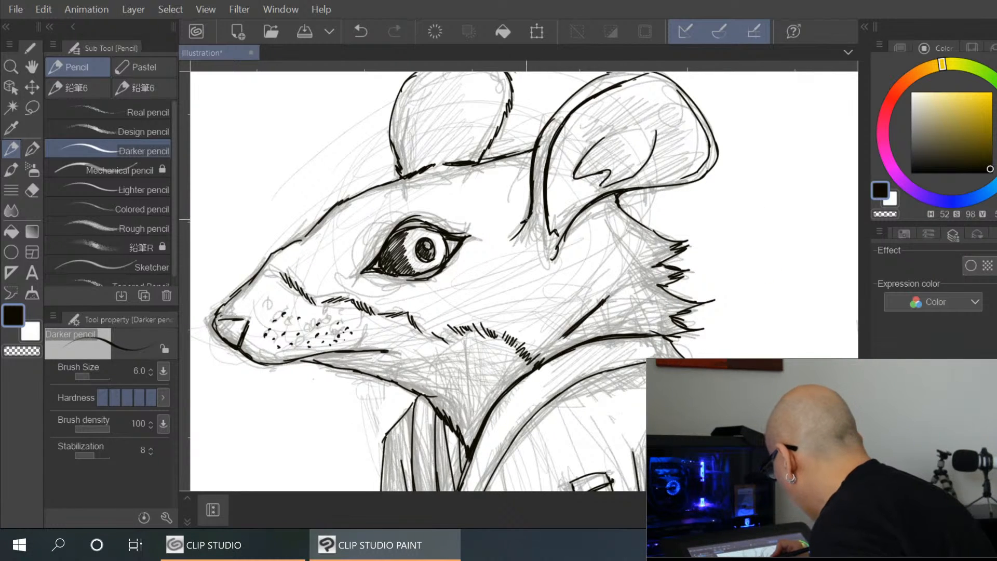
# Thicken the collar's front edge below the throat and the upper folds of the far sleeve beside it
pyautogui.moveTo(532, 384); pyautogui.dragTo(583, 195)
pyautogui.moveTo(509, 308); pyautogui.dragTo(471, 450)
pyautogui.moveTo(480, 416); pyautogui.dragTo(471, 475)
pyautogui.moveTo(488, 230); pyautogui.dragTo(483, 302)
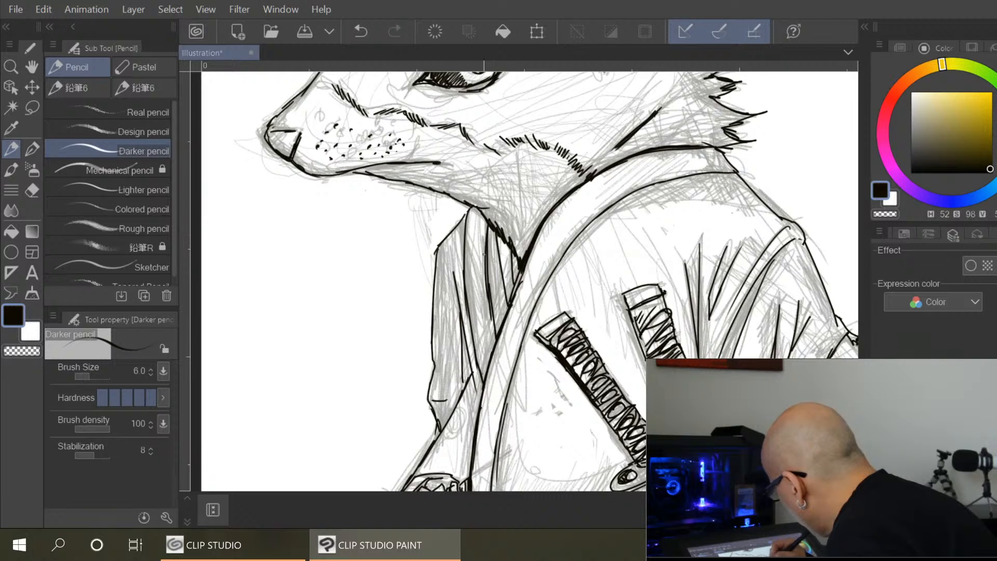
pyautogui.moveTo(496, 234)
pyautogui.mouseDown()
pyautogui.moveTo(505, 301)
pyautogui.moveTo(502, 287)
pyautogui.mouseUp()
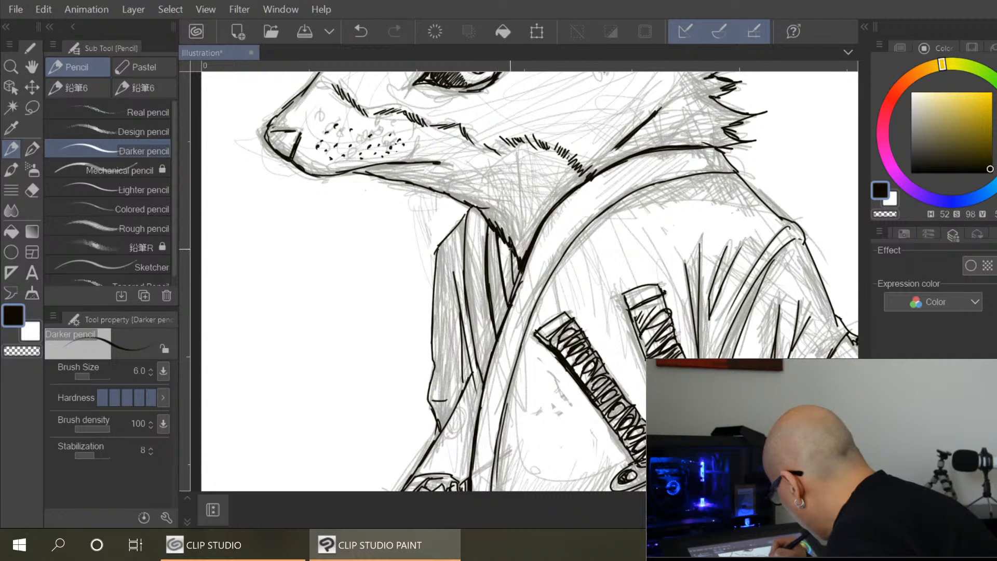
pyautogui.moveTo(510, 253); pyautogui.dragTo(514, 285)
pyautogui.moveTo(466, 227)
pyautogui.mouseDown()
pyautogui.moveTo(462, 298)
pyautogui.moveTo(465, 249)
pyautogui.mouseUp()
pyautogui.moveTo(465, 312); pyautogui.dragTo(476, 357)
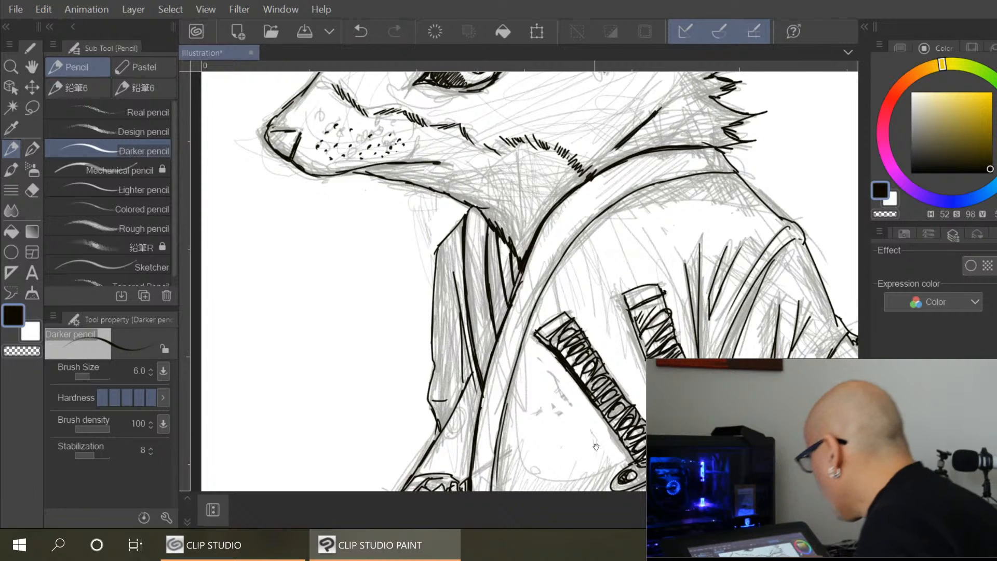
# Darken the far sleeve's elbow notch, its lower folds and the adjoining robe edge above the sword hand
pyautogui.moveTo(461, 403); pyautogui.dragTo(491, 241)
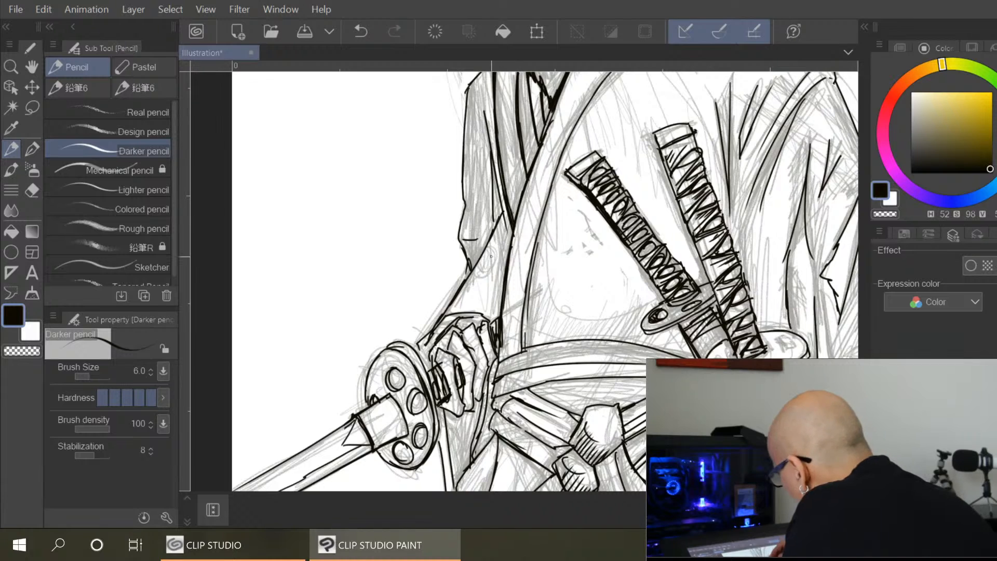
pyautogui.moveTo(478, 241)
pyautogui.mouseDown()
pyautogui.moveTo(485, 249)
pyautogui.moveTo(497, 228)
pyautogui.moveTo(461, 298)
pyautogui.mouseUp()
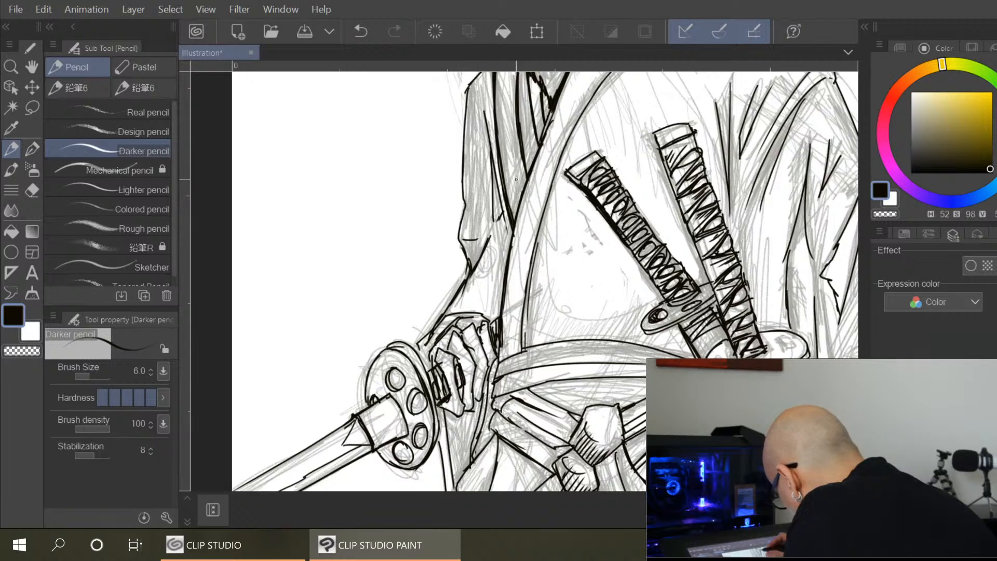
pyautogui.moveTo(503, 244); pyautogui.dragTo(495, 301)
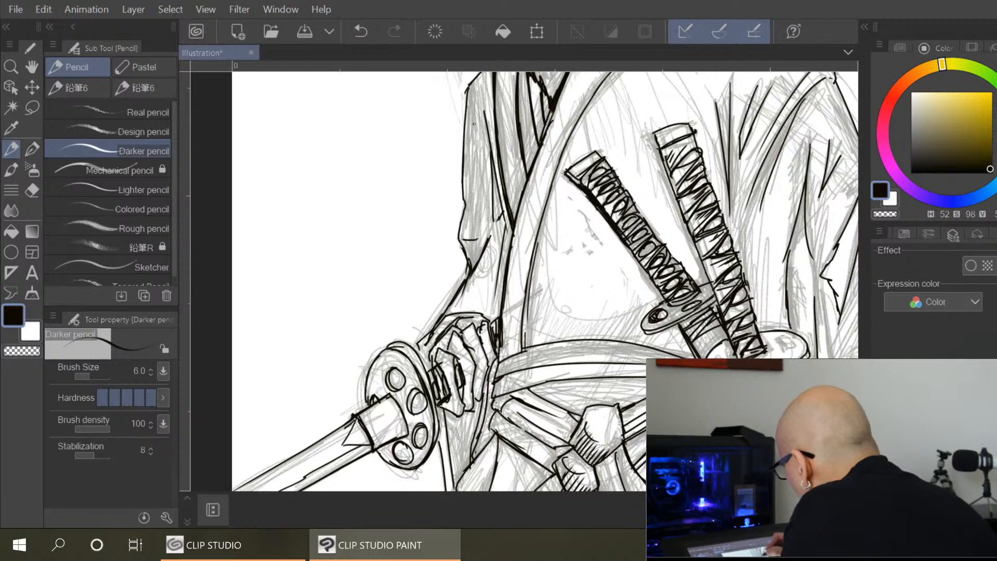
pyautogui.moveTo(510, 241); pyautogui.dragTo(499, 310)
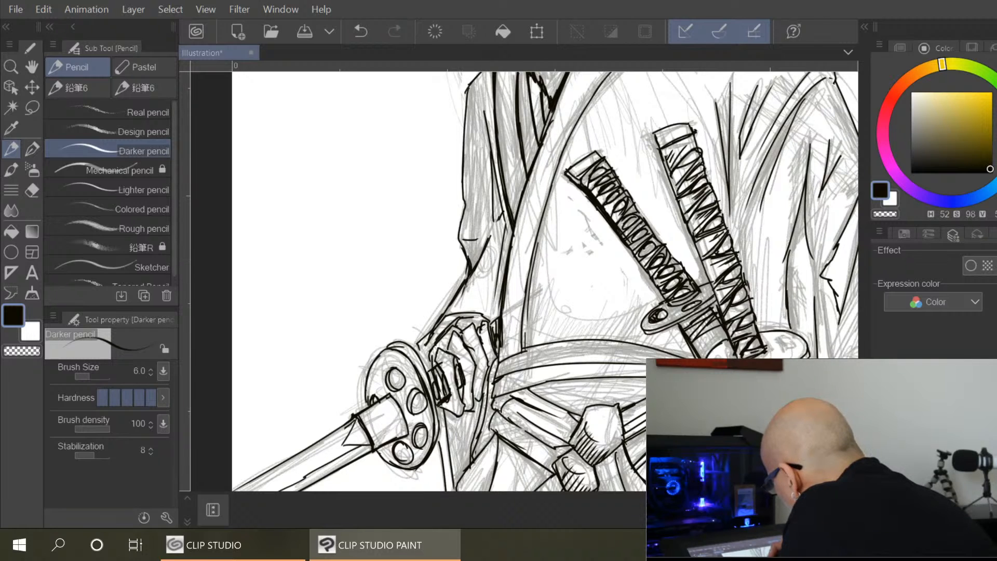
pyautogui.moveTo(487, 129); pyautogui.dragTo(499, 197)
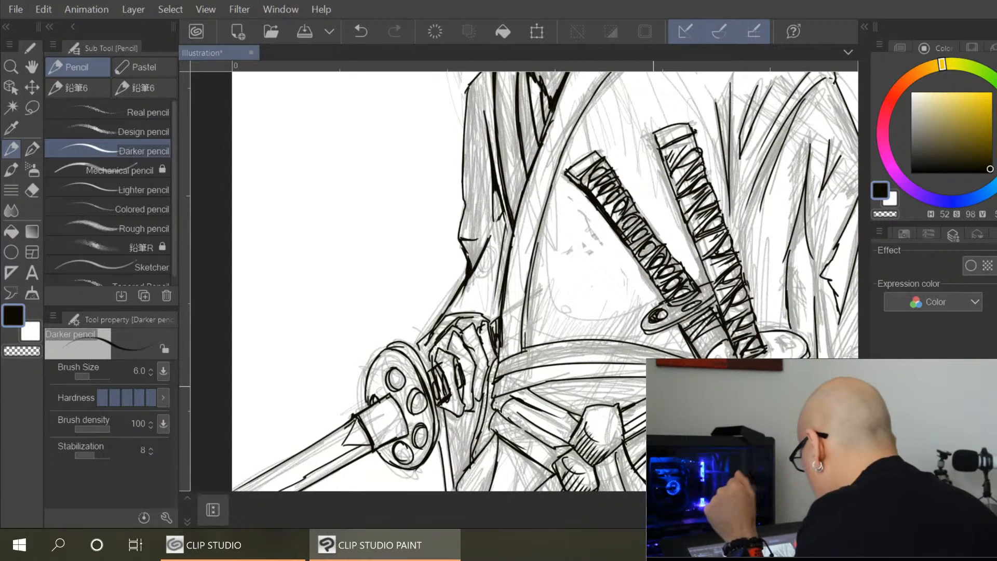
# Thicken the lower collar's inner and outer edges down to the waist and the upper edge of the sash
pyautogui.scroll(-1, 616, 443)
pyautogui.scroll(-3, 617, 444)
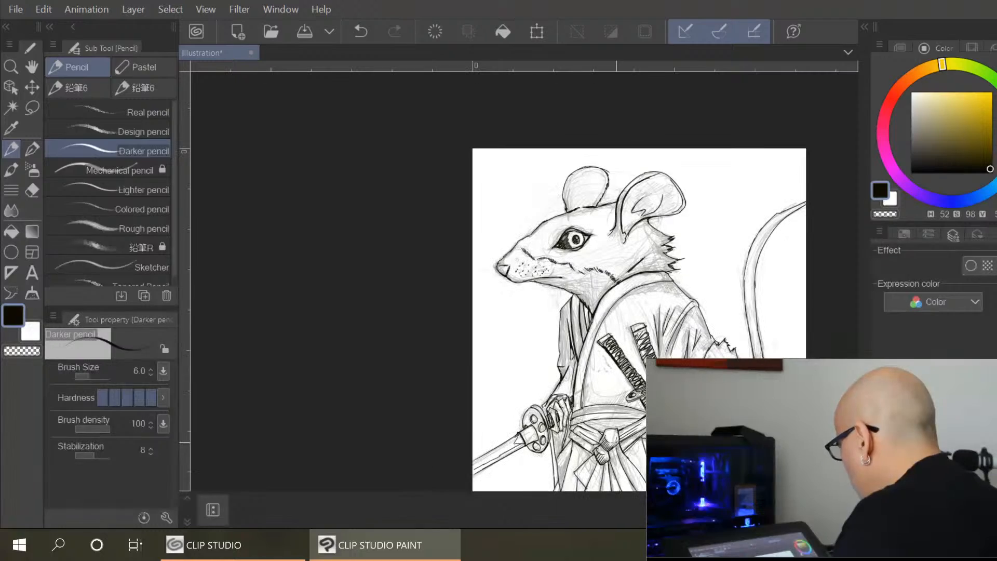
pyautogui.scroll(-1, 617, 444)
pyautogui.scroll(2, 617, 444)
pyautogui.scroll(4, 617, 444)
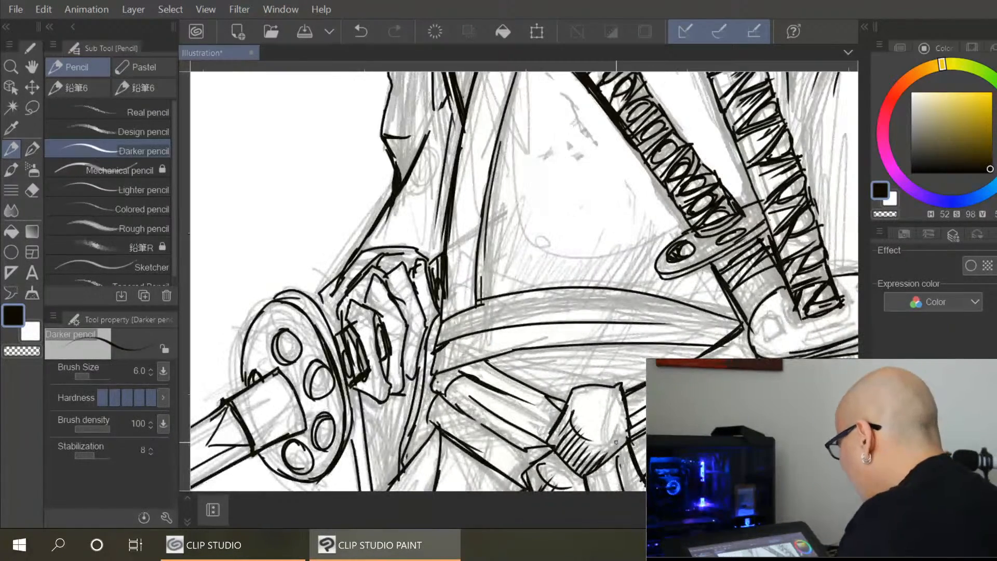
pyautogui.moveTo(447, 318)
pyautogui.mouseDown()
pyautogui.moveTo(491, 298)
pyautogui.moveTo(483, 302)
pyautogui.moveTo(634, 285)
pyautogui.mouseUp()
pyautogui.moveTo(483, 245); pyautogui.dragTo(477, 299)
pyautogui.moveTo(501, 133)
pyautogui.mouseDown()
pyautogui.moveTo(479, 207)
pyautogui.moveTo(478, 285)
pyautogui.mouseUp()
pyautogui.moveTo(528, 104); pyautogui.dragTo(460, 309)
pyautogui.moveTo(466, 233)
pyautogui.mouseDown()
pyautogui.moveTo(432, 365)
pyautogui.moveTo(439, 331)
pyautogui.mouseUp()
pyautogui.moveTo(484, 242)
pyautogui.mouseDown()
pyautogui.moveTo(428, 405)
pyautogui.moveTo(471, 279)
pyautogui.mouseUp()
pyautogui.moveTo(431, 354); pyautogui.dragTo(513, 235)
pyautogui.moveTo(472, 277)
pyautogui.mouseDown()
pyautogui.moveTo(545, 211)
pyautogui.moveTo(625, 172)
pyautogui.mouseUp()
pyautogui.moveTo(462, 464); pyautogui.dragTo(549, 145)
pyautogui.moveTo(546, 261); pyautogui.dragTo(635, 183)
# Thicken the outlines of the fingers gripping the sword hilt and the robe edge just below the hand
pyautogui.moveTo(397, 279); pyautogui.dragTo(394, 301)
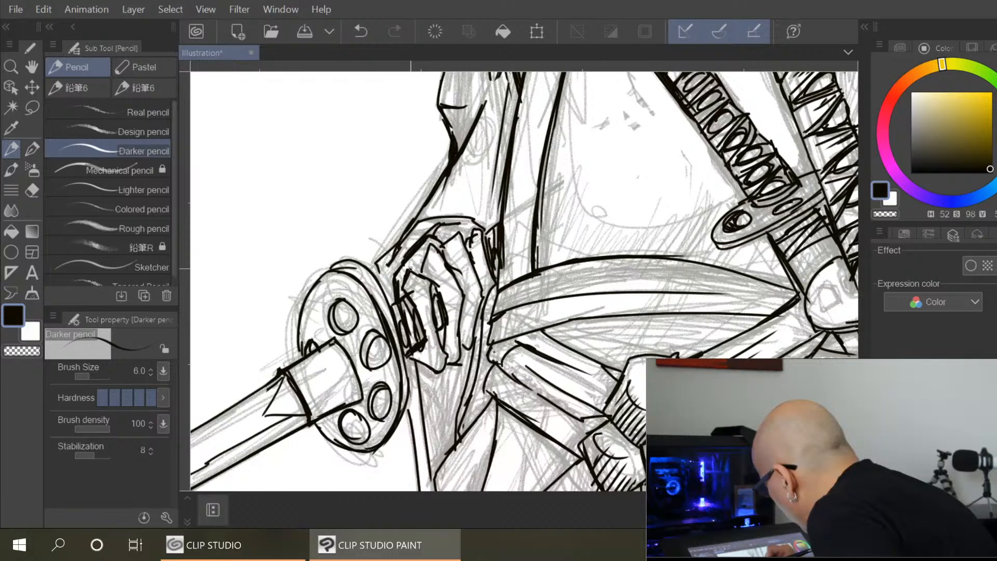
pyautogui.moveTo(441, 245); pyautogui.dragTo(466, 247)
pyautogui.moveTo(413, 368); pyautogui.dragTo(438, 372)
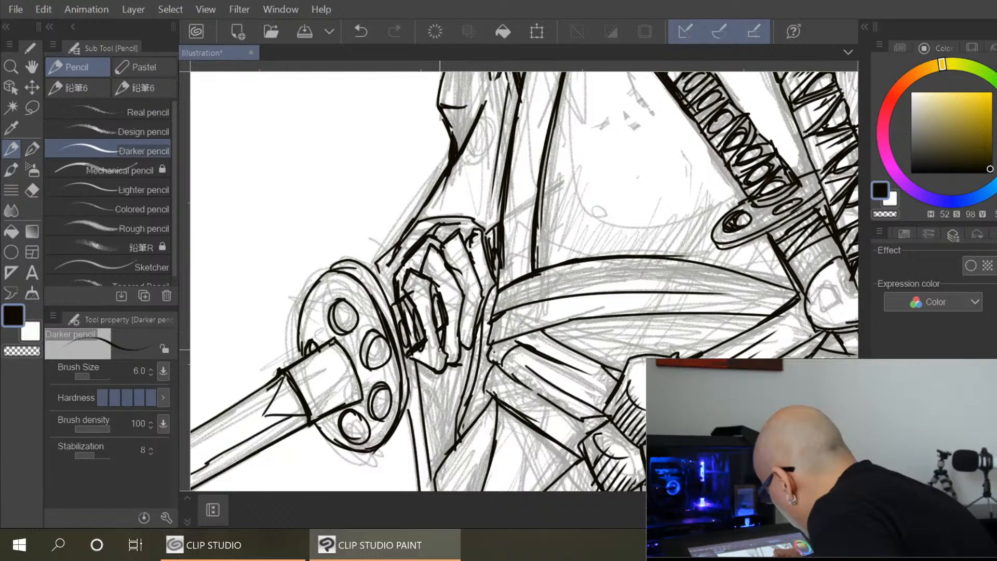
pyautogui.moveTo(478, 340); pyautogui.dragTo(459, 419)
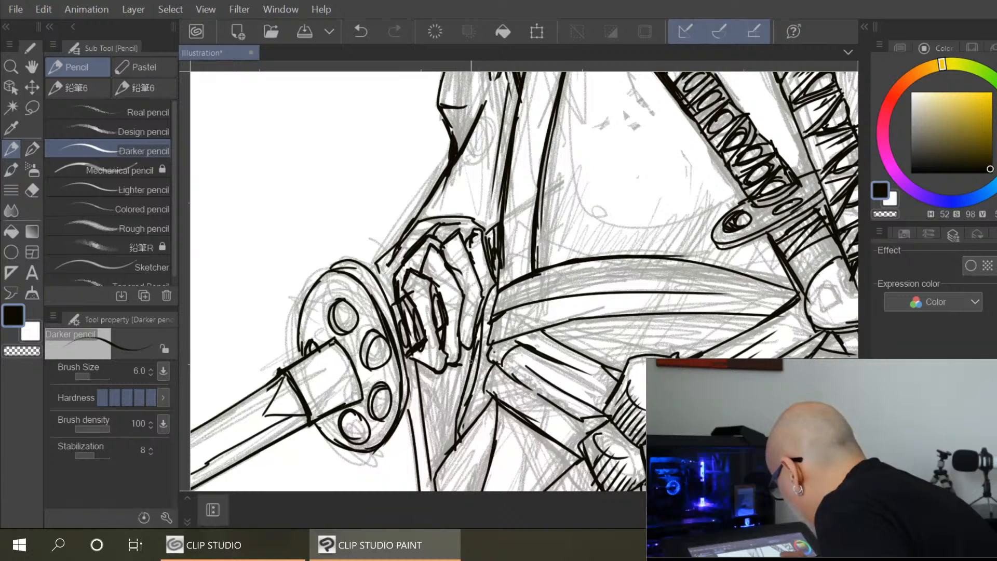
# Thicken the robe edge and fold line running down beneath the hand that grips the sword
pyautogui.moveTo(478, 335); pyautogui.dragTo(452, 432)
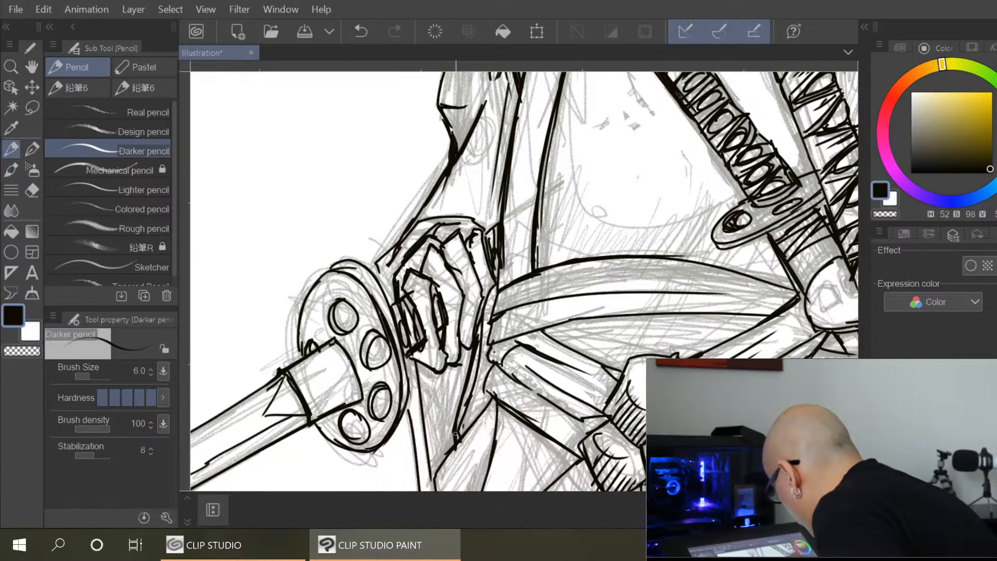
pyautogui.moveTo(513, 379); pyautogui.dragTo(528, 257)
pyautogui.moveTo(432, 240); pyautogui.dragTo(450, 356)
pyautogui.moveTo(436, 294)
pyautogui.mouseDown()
pyautogui.moveTo(449, 356)
pyautogui.moveTo(429, 304)
pyautogui.mouseUp()
# Darken the drawn sword's round guard by thickening its rim near the fingers and the inner edges of its holes
pyautogui.moveTo(389, 155)
pyautogui.mouseDown()
pyautogui.moveTo(406, 184)
pyautogui.moveTo(424, 270)
pyautogui.mouseUp()
pyautogui.moveTo(375, 158)
pyautogui.mouseDown()
pyautogui.moveTo(346, 125)
pyautogui.moveTo(379, 120)
pyautogui.moveTo(341, 152)
pyautogui.moveTo(379, 139)
pyautogui.mouseUp()
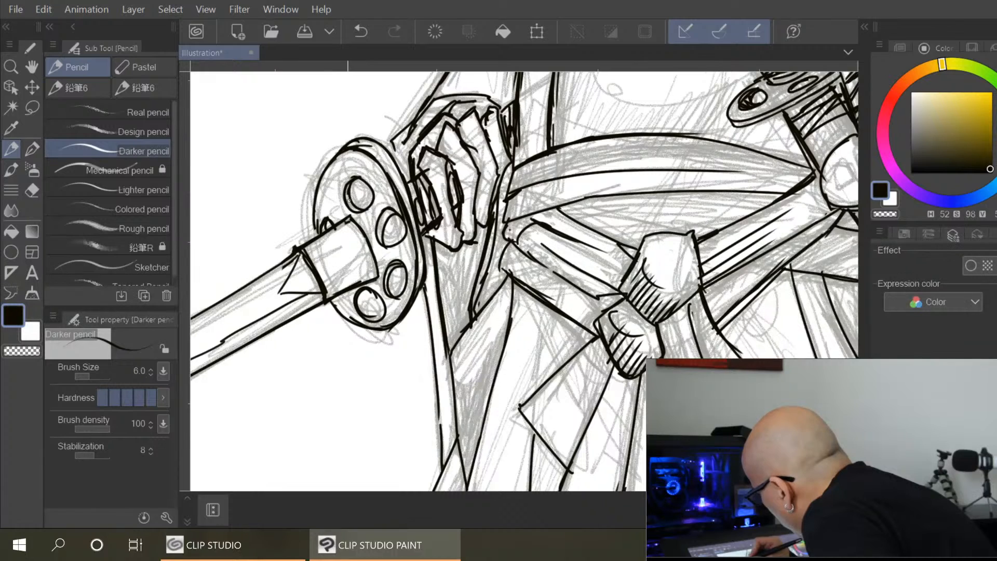
pyautogui.moveTo(396, 158); pyautogui.dragTo(398, 139)
pyautogui.moveTo(382, 242)
pyautogui.mouseDown()
pyautogui.moveTo(388, 210)
pyautogui.moveTo(382, 228)
pyautogui.mouseUp()
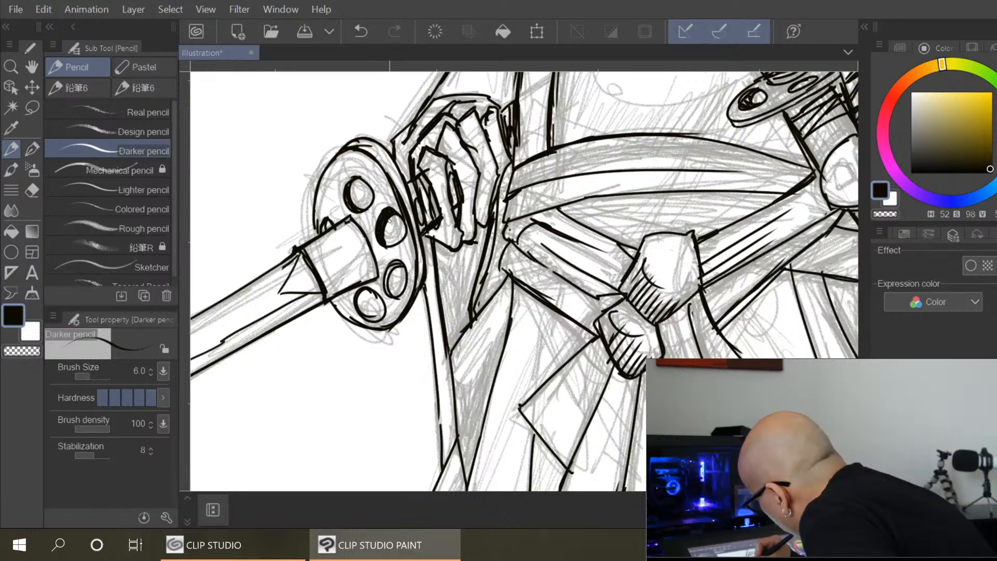
pyautogui.moveTo(392, 267)
pyautogui.mouseDown()
pyautogui.moveTo(370, 312)
pyautogui.moveTo(360, 291)
pyautogui.mouseUp()
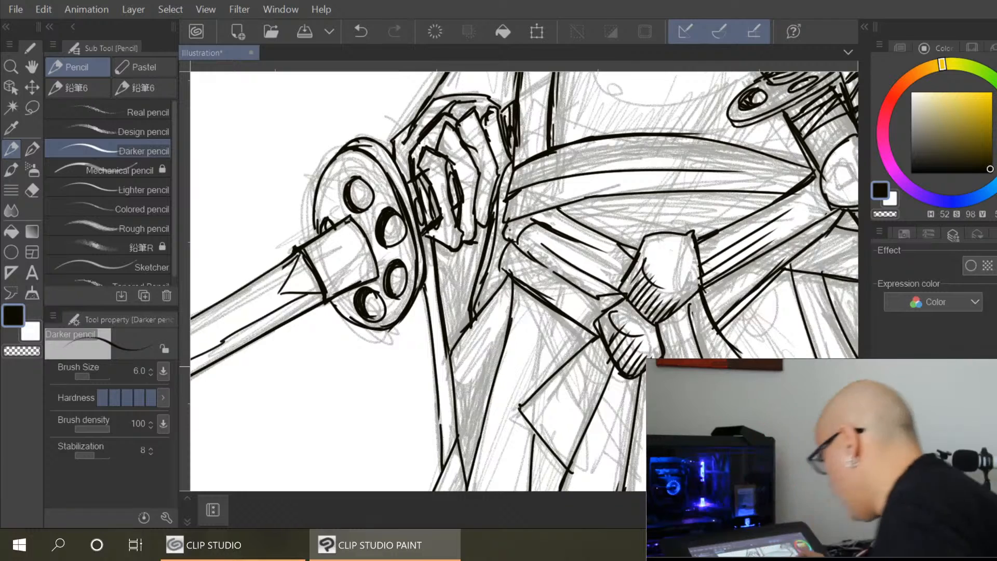
# Thicken the narrow robe folds below the sword guard, down to the pointed overlap at the hip
pyautogui.moveTo(629, 361); pyautogui.dragTo(645, 285)
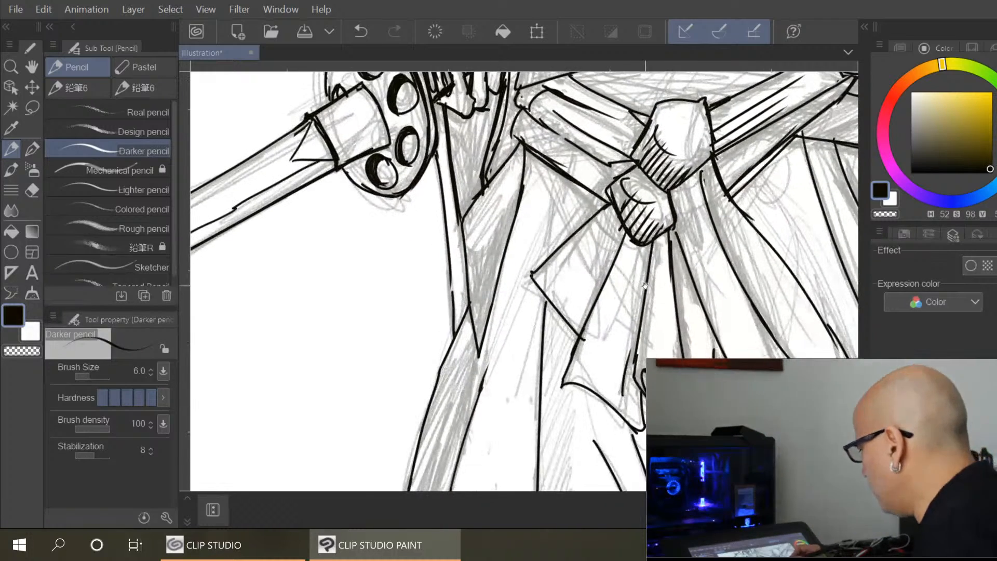
pyautogui.moveTo(449, 281); pyautogui.dragTo(457, 327)
pyautogui.moveTo(520, 146)
pyautogui.mouseDown()
pyautogui.moveTo(465, 219)
pyautogui.moveTo(470, 296)
pyautogui.mouseUp()
pyautogui.moveTo(459, 232); pyautogui.dragTo(474, 330)
pyautogui.moveTo(470, 288); pyautogui.dragTo(480, 346)
pyautogui.moveTo(526, 154); pyautogui.dragTo(508, 248)
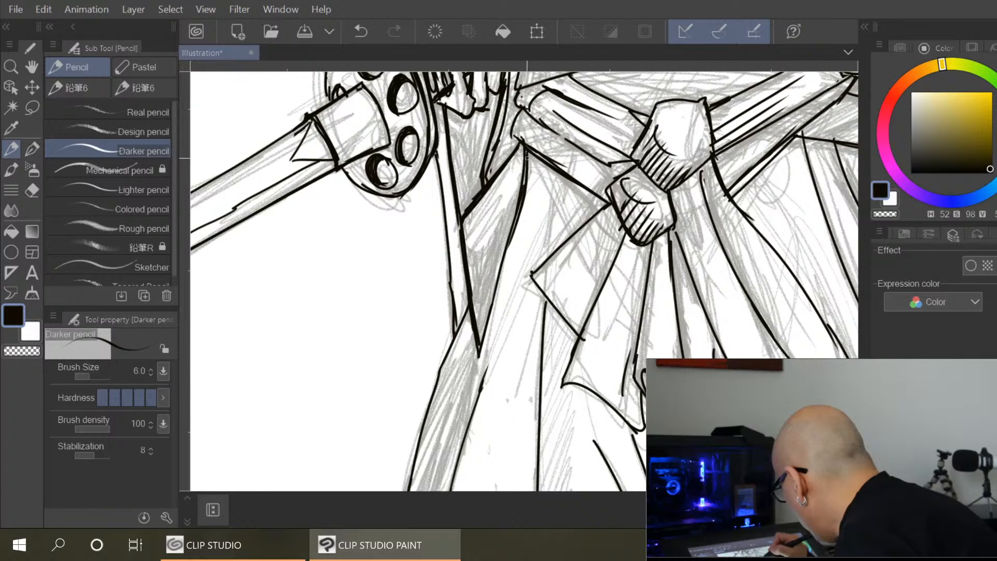
# Thicken the front trouser leg's outer edge and its first long pleat from the hip overlap down to the hem
pyautogui.moveTo(517, 214); pyautogui.dragTo(478, 353)
pyautogui.moveTo(552, 362); pyautogui.dragTo(575, 270)
pyautogui.moveTo(495, 219); pyautogui.dragTo(463, 276)
pyautogui.moveTo(496, 220); pyautogui.dragTo(501, 257)
pyautogui.moveTo(576, 337); pyautogui.dragTo(579, 226)
pyautogui.moveTo(509, 174); pyautogui.dragTo(470, 299)
pyautogui.moveTo(500, 196); pyautogui.dragTo(458, 340)
pyautogui.moveTo(472, 292); pyautogui.dragTo(446, 405)
pyautogui.moveTo(468, 322); pyautogui.dragTo(436, 465)
pyautogui.moveTo(454, 379); pyautogui.dragTo(434, 480)
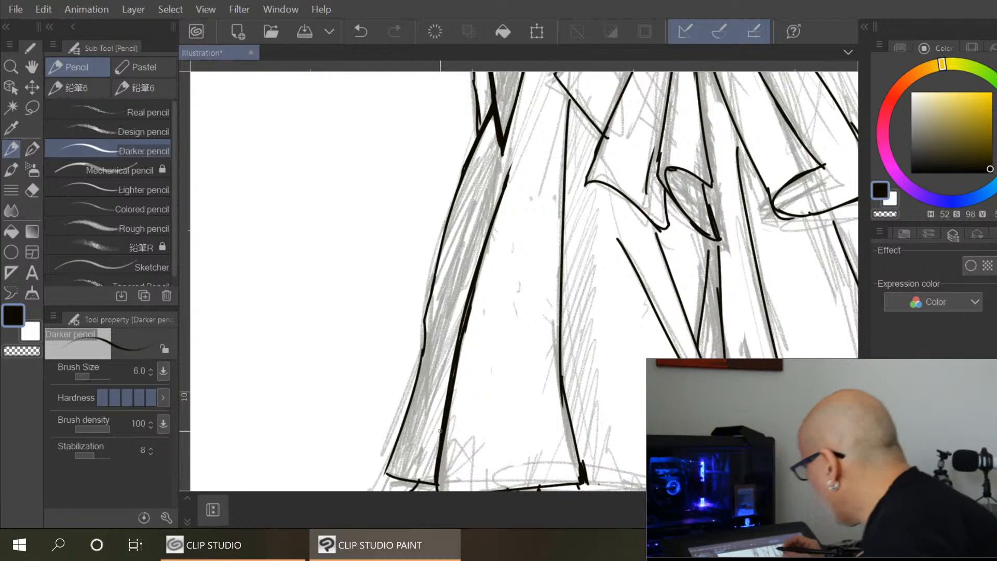
# Thicken the long vertical pleat from the front sash tail down to the hem corner above the front foot
pyautogui.scroll(-4, 440, 431)
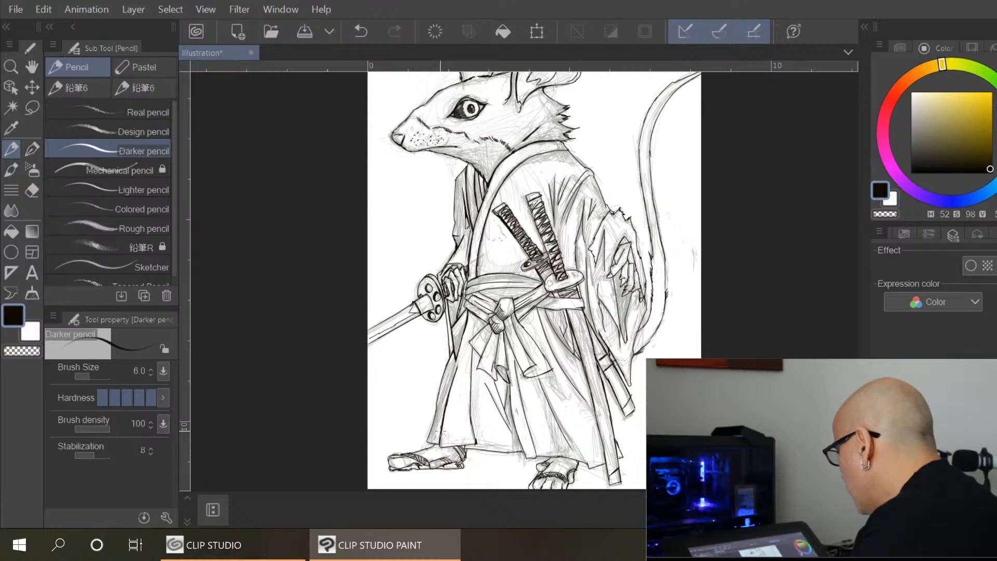
pyautogui.scroll(2, 440, 431)
pyautogui.scroll(1, 441, 431)
pyautogui.moveTo(546, 206)
pyautogui.mouseDown()
pyautogui.moveTo(492, 156)
pyautogui.moveTo(465, 285)
pyautogui.mouseUp()
pyautogui.moveTo(465, 242); pyautogui.dragTo(465, 274)
pyautogui.moveTo(469, 215); pyautogui.dragTo(464, 296)
pyautogui.moveTo(469, 214); pyautogui.dragTo(475, 380)
pyautogui.moveTo(465, 337); pyautogui.dragTo(476, 394)
pyautogui.moveTo(468, 352); pyautogui.dragTo(480, 407)
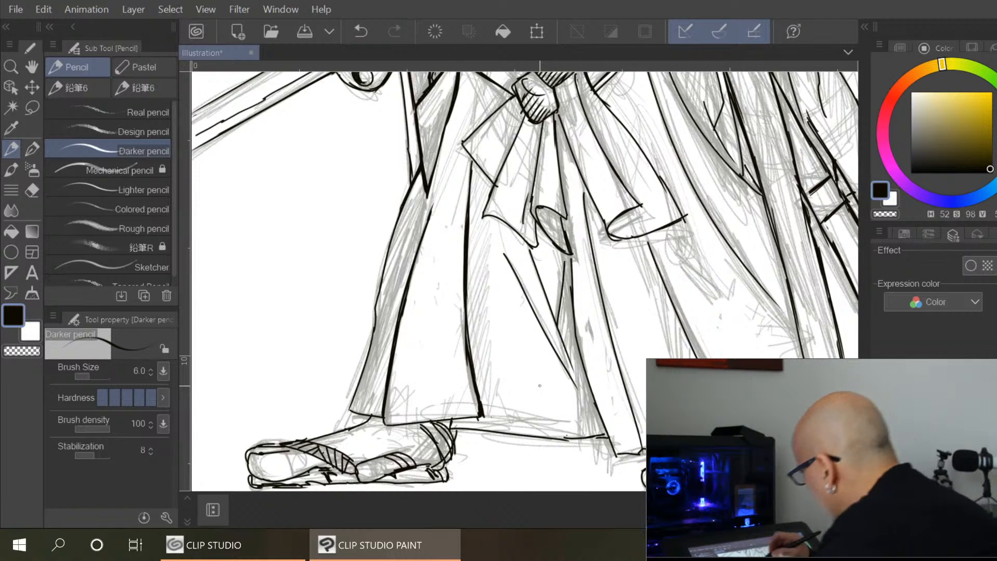
# Thicken the long diagonal crease running down the middle of the trousers toward the centre hem
pyautogui.moveTo(506, 255); pyautogui.dragTo(541, 334)
pyautogui.moveTo(517, 275); pyautogui.dragTo(578, 392)
pyautogui.moveTo(537, 322); pyautogui.dragTo(586, 401)
# Thicken the V-shaped fold beneath the short sash tails and join its rear line to the tail's tip
pyautogui.moveTo(536, 253); pyautogui.dragTo(555, 314)
pyautogui.moveTo(533, 250); pyautogui.dragTo(557, 318)
pyautogui.moveTo(531, 245); pyautogui.dragTo(555, 315)
pyautogui.moveTo(531, 246); pyautogui.dragTo(548, 294)
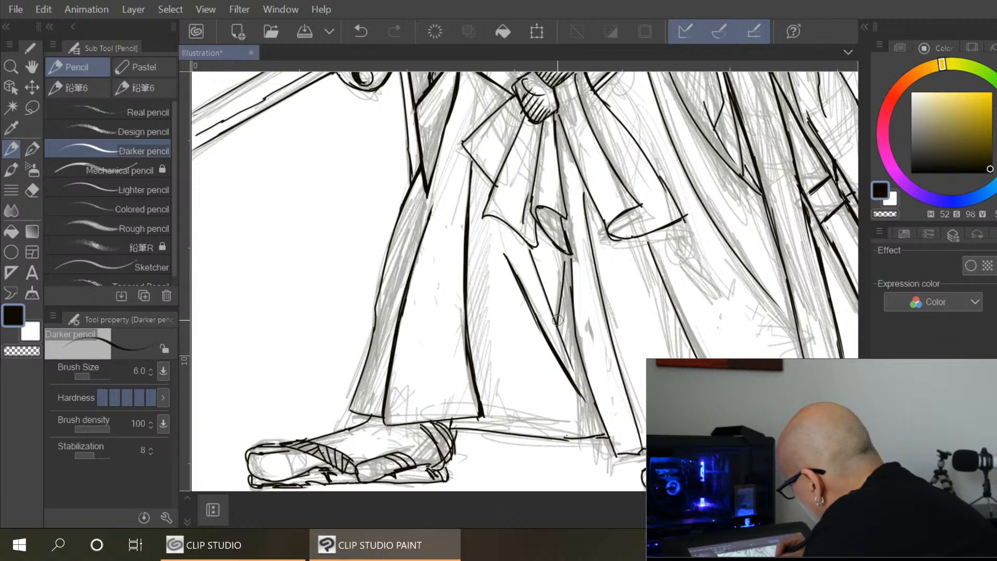
pyautogui.moveTo(535, 254); pyautogui.dragTo(556, 318)
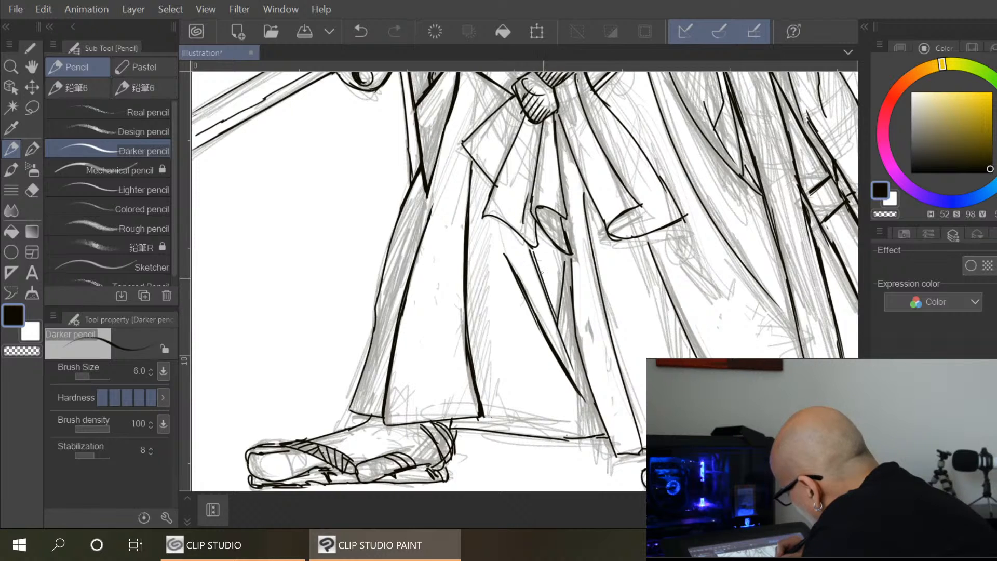
pyautogui.moveTo(534, 255); pyautogui.dragTo(557, 318)
pyautogui.moveTo(568, 264); pyautogui.dragTo(559, 321)
pyautogui.moveTo(566, 270)
pyautogui.mouseDown()
pyautogui.moveTo(559, 331)
pyautogui.moveTo(574, 366)
pyautogui.moveTo(579, 348)
pyautogui.mouseUp()
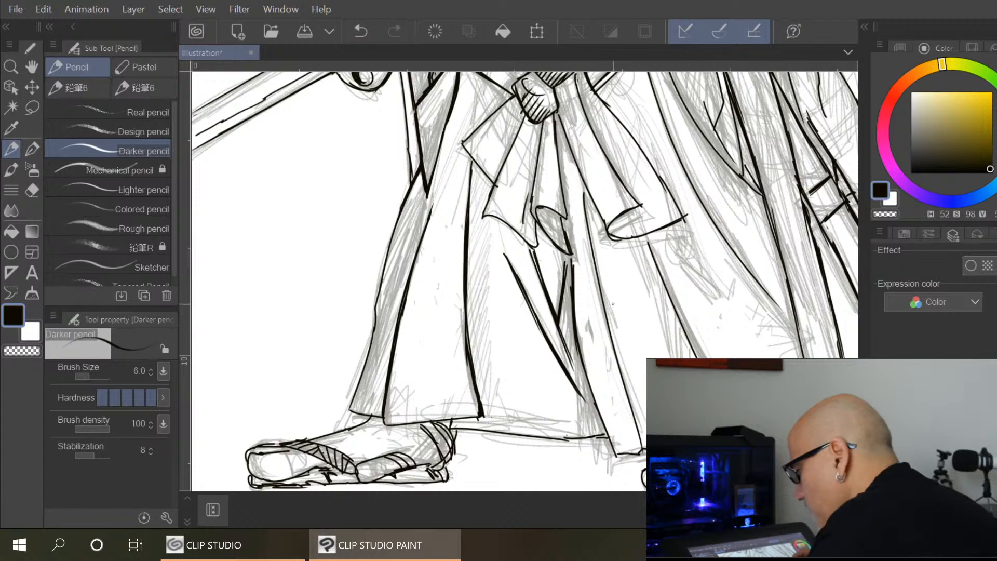
pyautogui.scroll(3, 613, 304)
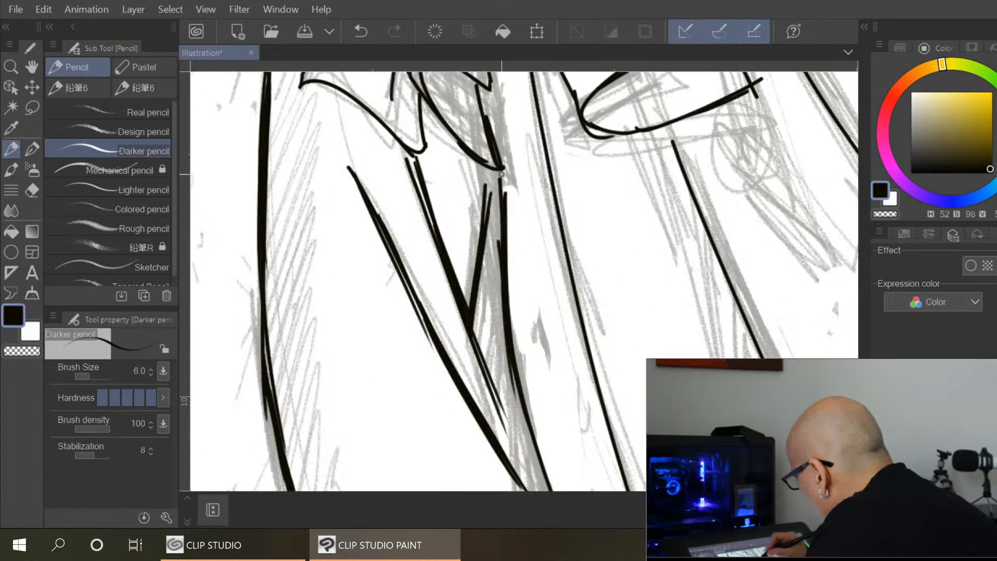
pyautogui.moveTo(501, 174); pyautogui.dragTo(504, 198)
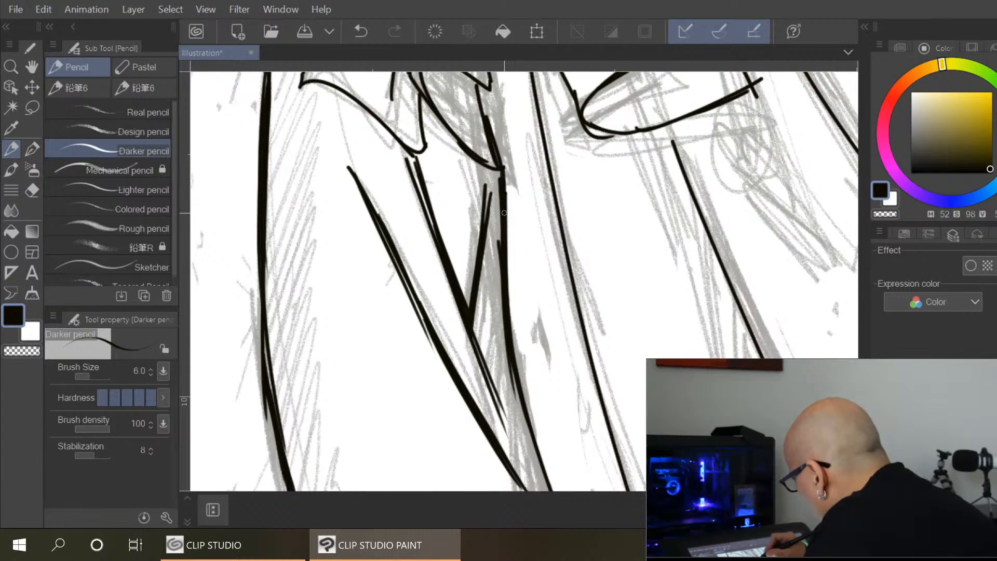
# Thicken the lower centre pleat line down to the hem and reinforce the hem edges on both sides of it
pyautogui.moveTo(628, 365); pyautogui.dragTo(599, 154)
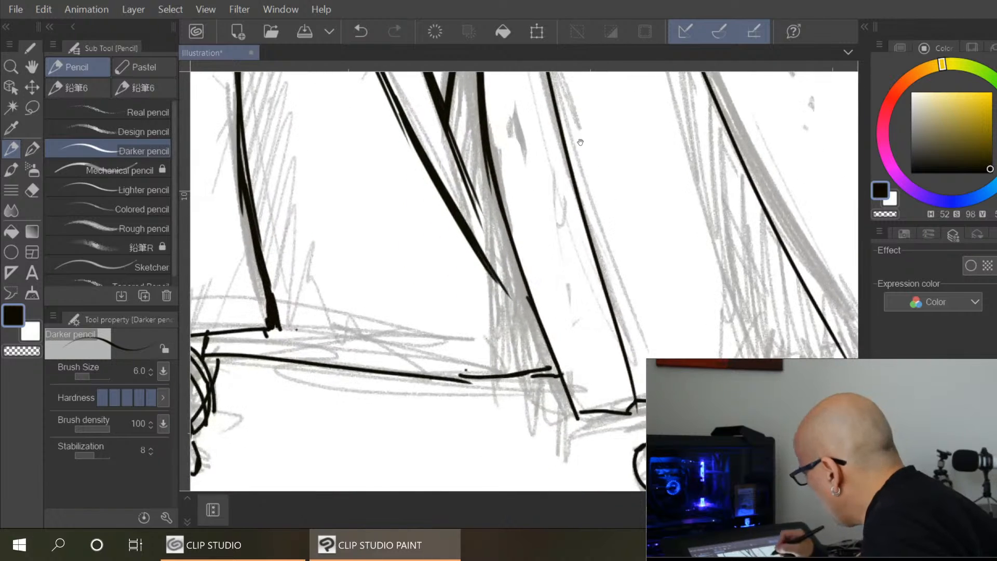
pyautogui.moveTo(490, 163); pyautogui.dragTo(513, 255)
pyautogui.moveTo(501, 218); pyautogui.dragTo(533, 321)
pyautogui.moveTo(514, 256); pyautogui.dragTo(556, 365)
pyautogui.moveTo(519, 264); pyautogui.dragTo(563, 389)
pyautogui.moveTo(532, 314); pyautogui.dragTo(569, 403)
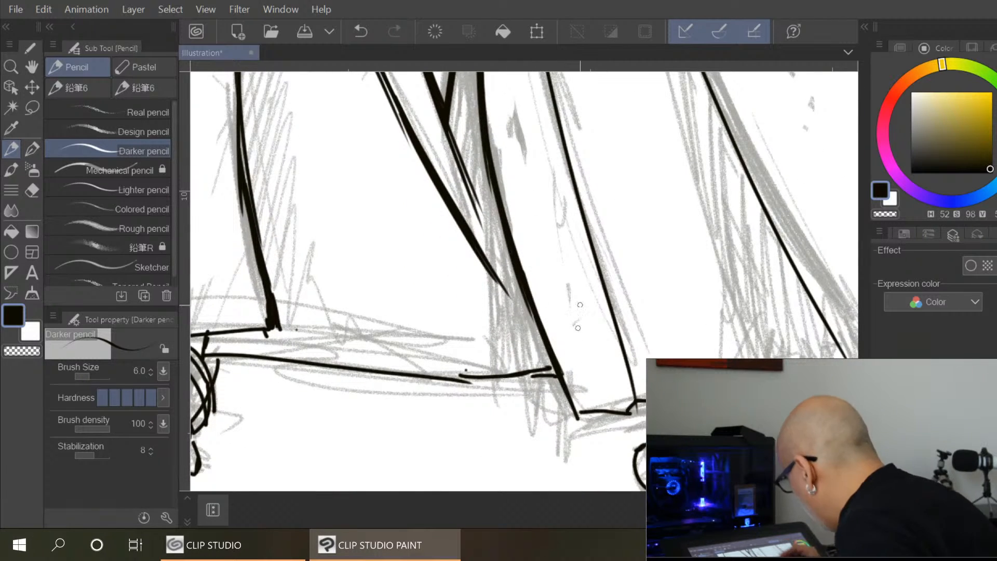
pyautogui.moveTo(533, 375); pyautogui.dragTo(553, 370)
pyautogui.moveTo(481, 377); pyautogui.dragTo(532, 371)
pyautogui.moveTo(574, 415); pyautogui.dragTo(647, 400)
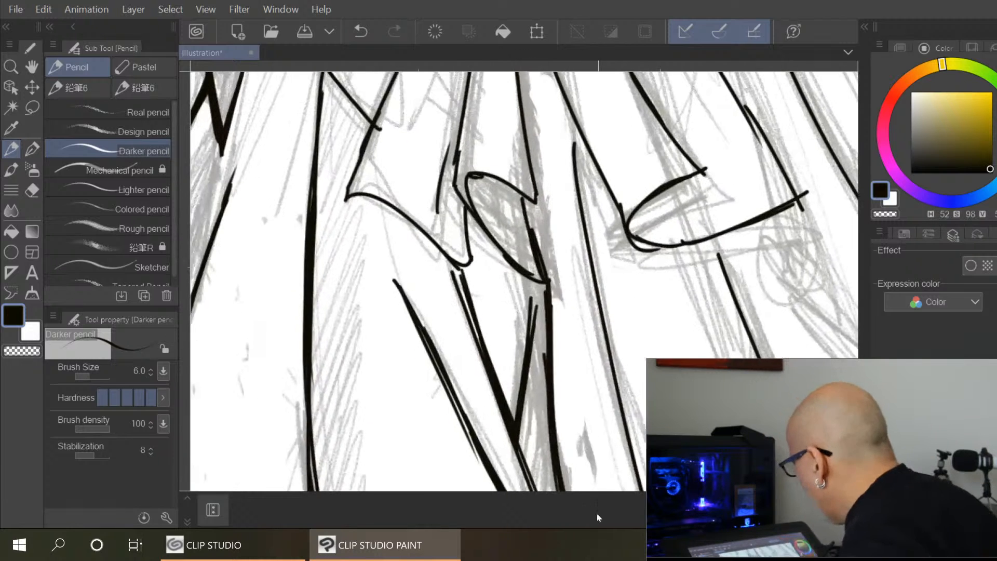
# Thicken the curved lower ends and long side edges of the short sash tails hanging from the knot
pyautogui.moveTo(360, 285)
pyautogui.mouseDown()
pyautogui.moveTo(390, 281)
pyautogui.moveTo(460, 347)
pyautogui.moveTo(482, 350)
pyautogui.mouseUp()
pyautogui.moveTo(480, 299); pyautogui.dragTo(482, 343)
pyautogui.moveTo(473, 284); pyautogui.dragTo(523, 349)
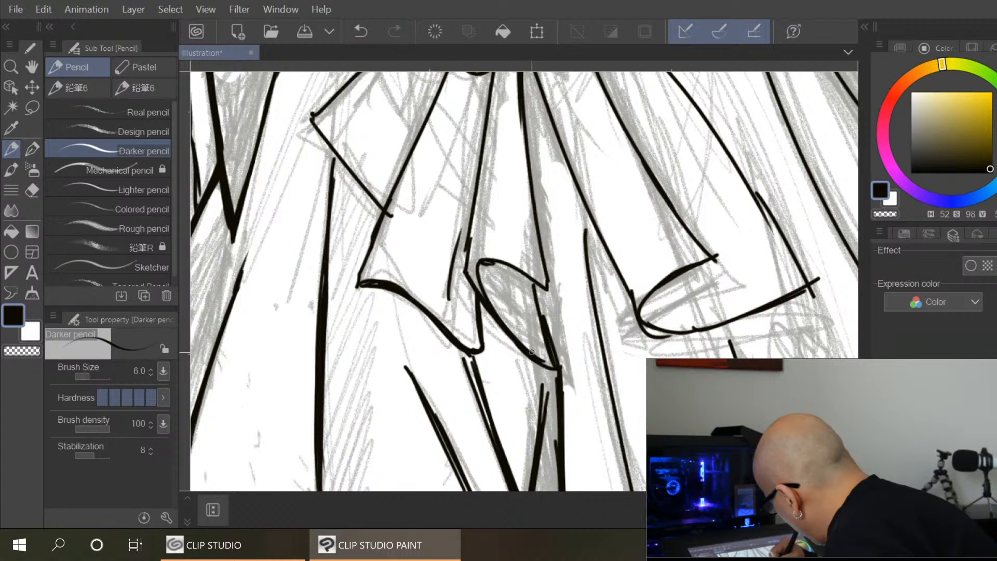
pyautogui.moveTo(513, 210); pyautogui.dragTo(494, 296)
pyautogui.moveTo(473, 157); pyautogui.dragTo(453, 301)
pyautogui.moveTo(435, 146); pyautogui.dragTo(393, 241)
pyautogui.moveTo(434, 146)
pyautogui.mouseDown()
pyautogui.moveTo(367, 290)
pyautogui.moveTo(388, 245)
pyautogui.moveTo(379, 267)
pyautogui.moveTo(465, 348)
pyautogui.mouseUp()
# Thicken the angled edges of the front sash tail and the lower outlines of the two-part sash knot
pyautogui.moveTo(331, 256); pyautogui.dragTo(396, 347)
pyautogui.moveTo(332, 254); pyautogui.dragTo(424, 175)
pyautogui.moveTo(371, 216)
pyautogui.mouseDown()
pyautogui.moveTo(445, 156)
pyautogui.moveTo(448, 261)
pyautogui.mouseUp()
pyautogui.moveTo(437, 193)
pyautogui.mouseDown()
pyautogui.moveTo(473, 270)
pyautogui.moveTo(450, 226)
pyautogui.moveTo(497, 254)
pyautogui.moveTo(481, 232)
pyautogui.moveTo(503, 271)
pyautogui.moveTo(539, 244)
pyautogui.mouseUp()
pyautogui.moveTo(529, 193); pyautogui.dragTo(537, 220)
pyautogui.moveTo(483, 155); pyautogui.dragTo(523, 191)
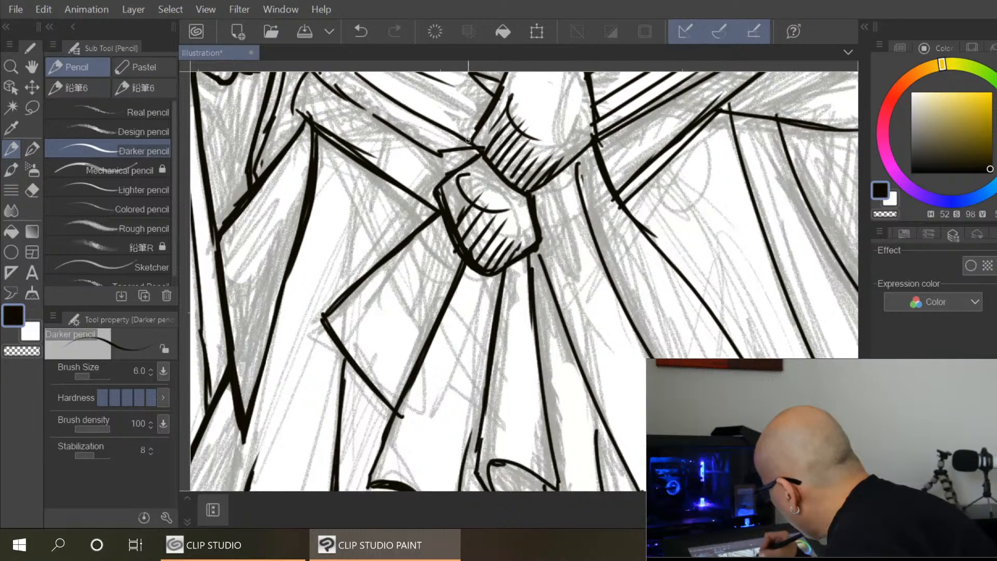
# Thicken the edges and inner fold lines of the sash bands running from the front hip to the knot
pyautogui.moveTo(408, 174); pyautogui.dragTo(442, 261)
pyautogui.moveTo(328, 194); pyautogui.dragTo(373, 231)
pyautogui.moveTo(328, 196); pyautogui.dragTo(406, 256)
pyautogui.moveTo(362, 223); pyautogui.dragTo(398, 254)
pyautogui.moveTo(358, 167); pyautogui.dragTo(423, 217)
pyautogui.moveTo(370, 183); pyautogui.dragTo(466, 239)
pyautogui.moveTo(403, 170)
pyautogui.mouseDown()
pyautogui.moveTo(493, 218)
pyautogui.moveTo(468, 209)
pyautogui.mouseUp()
# Thicken the upper band's rounded start and top edge, and darken the corner where it tucks behind the knot
pyautogui.moveTo(507, 245); pyautogui.dragTo(496, 325)
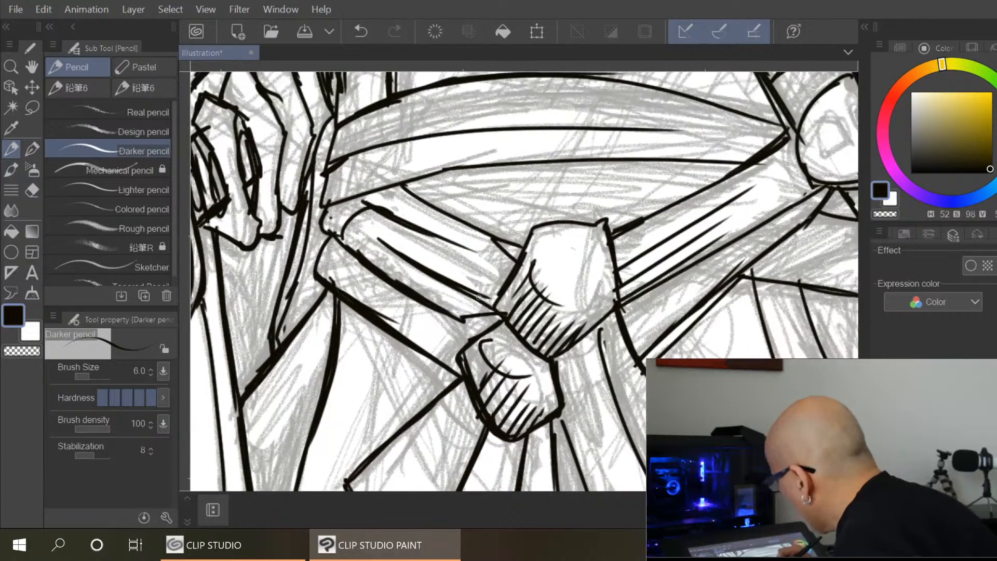
pyautogui.moveTo(350, 217)
pyautogui.mouseDown()
pyautogui.moveTo(365, 203)
pyautogui.moveTo(339, 240)
pyautogui.moveTo(352, 213)
pyautogui.mouseUp()
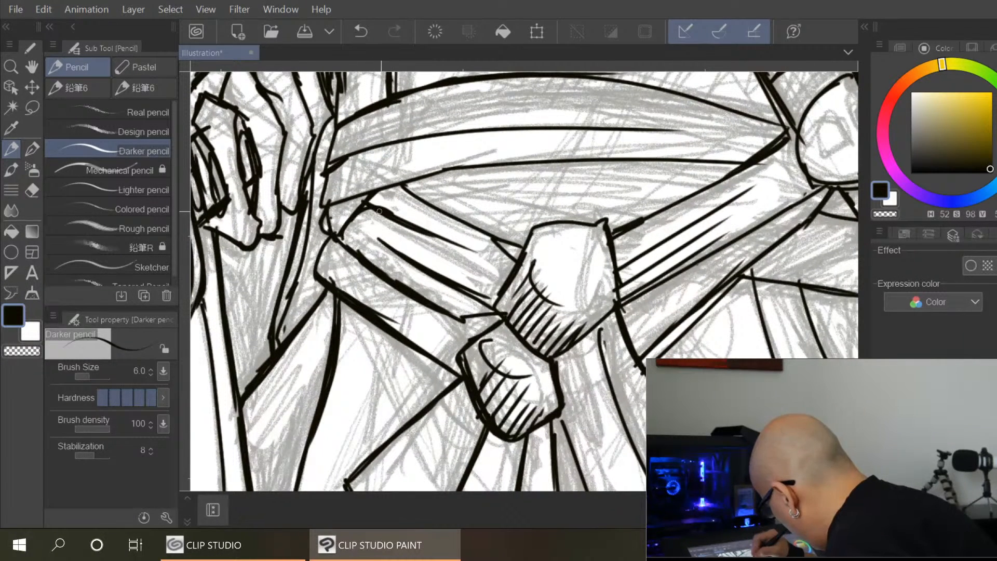
pyautogui.moveTo(420, 193); pyautogui.dragTo(497, 235)
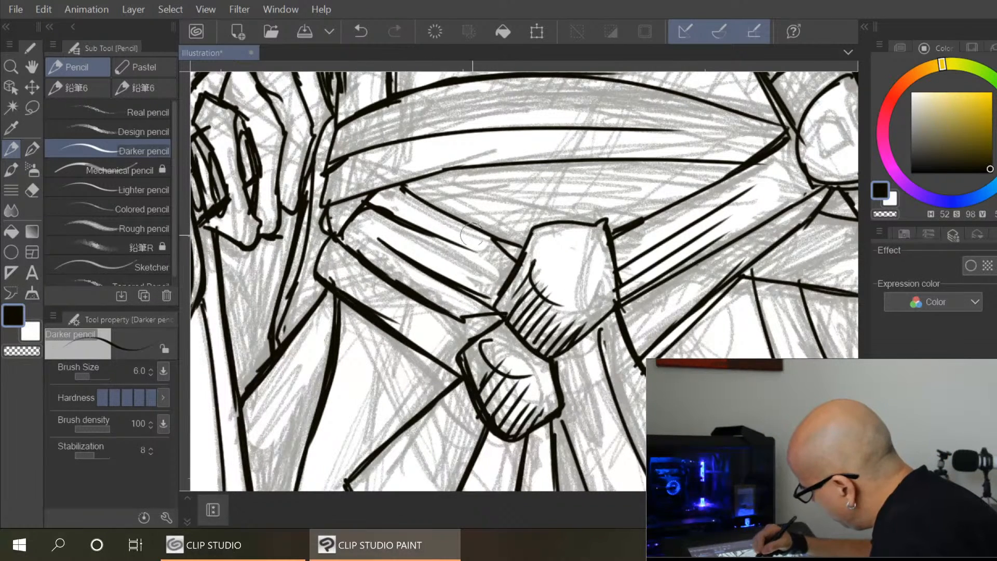
pyautogui.moveTo(406, 186)
pyautogui.mouseDown()
pyautogui.moveTo(514, 258)
pyautogui.moveTo(498, 237)
pyautogui.moveTo(518, 247)
pyautogui.moveTo(495, 306)
pyautogui.mouseUp()
pyautogui.moveTo(512, 273); pyautogui.dragTo(492, 308)
pyautogui.moveTo(492, 307); pyautogui.dragTo(509, 321)
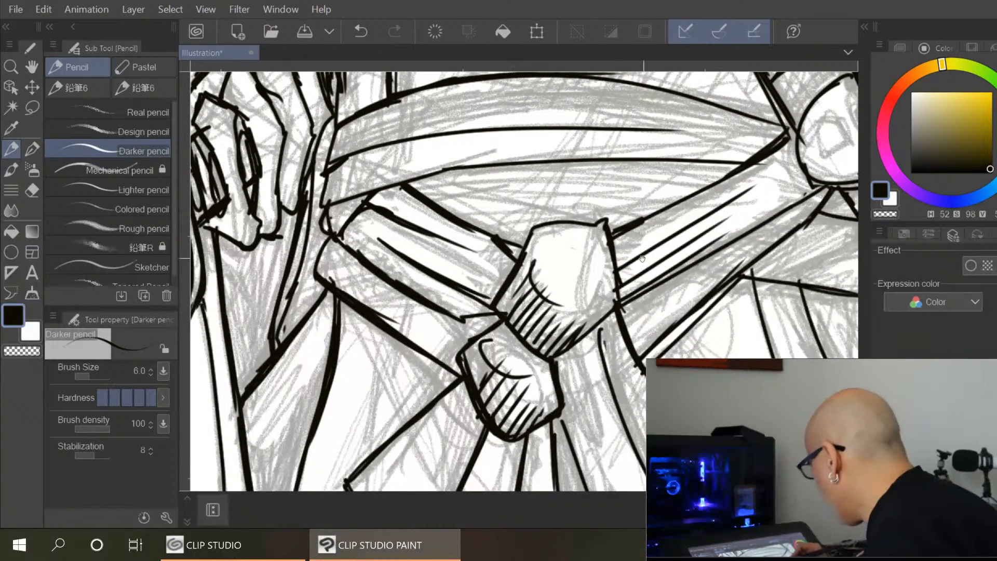
# Thicken the waist sash's lower edge and middle fold line, and add a short crease at its front end
pyautogui.moveTo(643, 198); pyautogui.dragTo(623, 312)
pyautogui.moveTo(393, 301)
pyautogui.mouseDown()
pyautogui.moveTo(442, 284)
pyautogui.moveTo(388, 300)
pyautogui.moveTo(448, 284)
pyautogui.moveTo(387, 299)
pyautogui.moveTo(555, 276)
pyautogui.mouseUp()
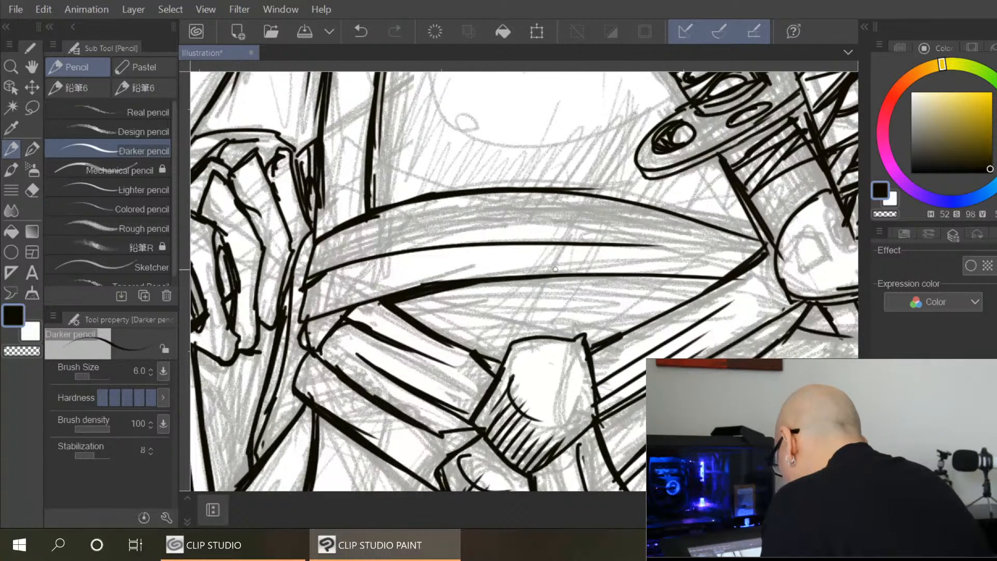
pyautogui.moveTo(309, 276); pyautogui.dragTo(486, 243)
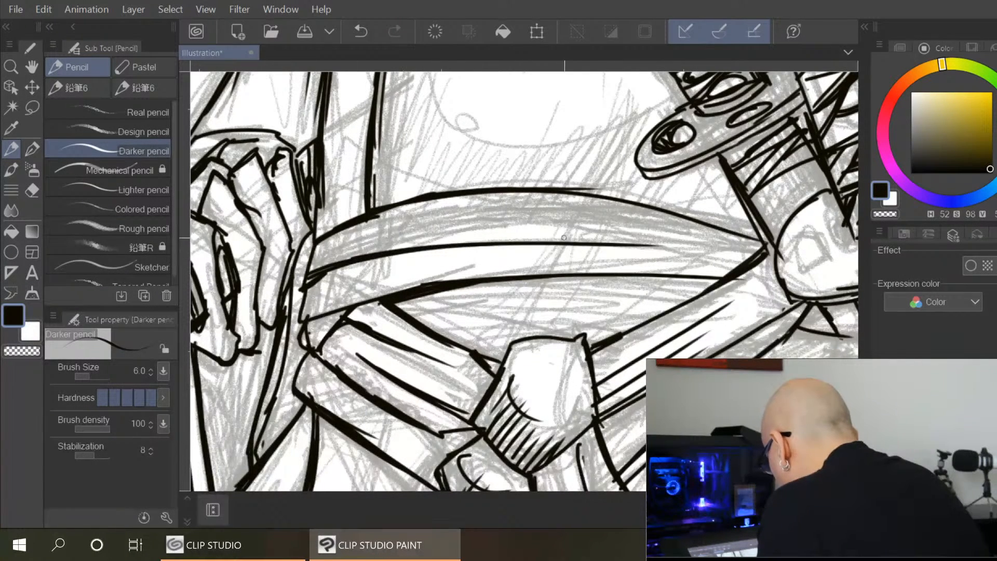
pyautogui.moveTo(308, 296)
pyautogui.mouseDown()
pyautogui.moveTo(439, 240)
pyautogui.moveTo(306, 281)
pyautogui.moveTo(301, 304)
pyautogui.moveTo(362, 281)
pyautogui.moveTo(304, 311)
pyautogui.mouseUp()
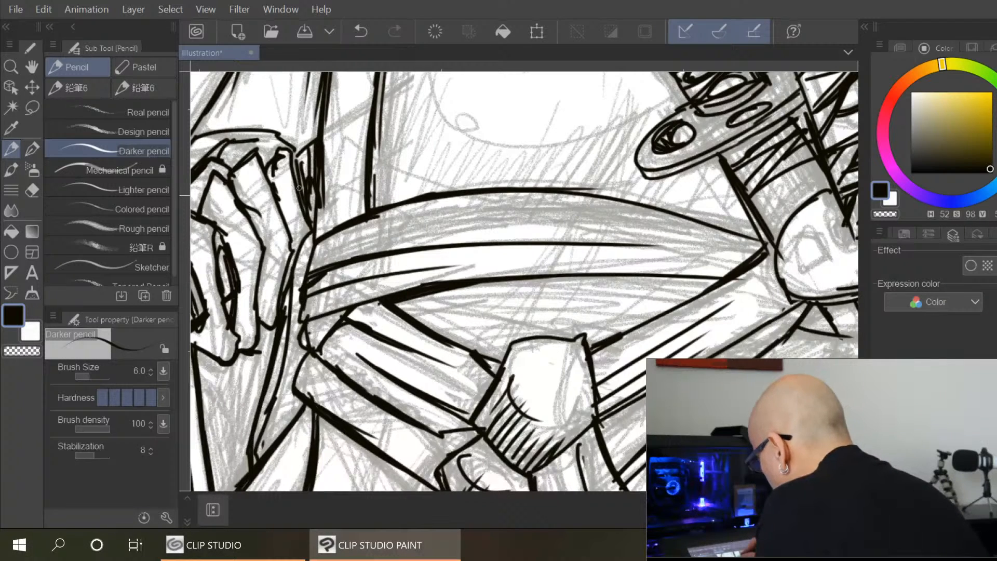
# Thicken the back edge of the gripping hand and the robe line joining it to the sash's front end
pyautogui.moveTo(282, 219)
pyautogui.mouseDown()
pyautogui.moveTo(293, 246)
pyautogui.moveTo(280, 292)
pyautogui.mouseUp()
pyautogui.moveTo(294, 162); pyautogui.dragTo(307, 213)
pyautogui.moveTo(296, 180)
pyautogui.mouseDown()
pyautogui.moveTo(311, 227)
pyautogui.moveTo(284, 305)
pyautogui.mouseUp()
pyautogui.moveTo(316, 192); pyautogui.dragTo(309, 273)
pyautogui.moveTo(314, 230); pyautogui.dragTo(309, 264)
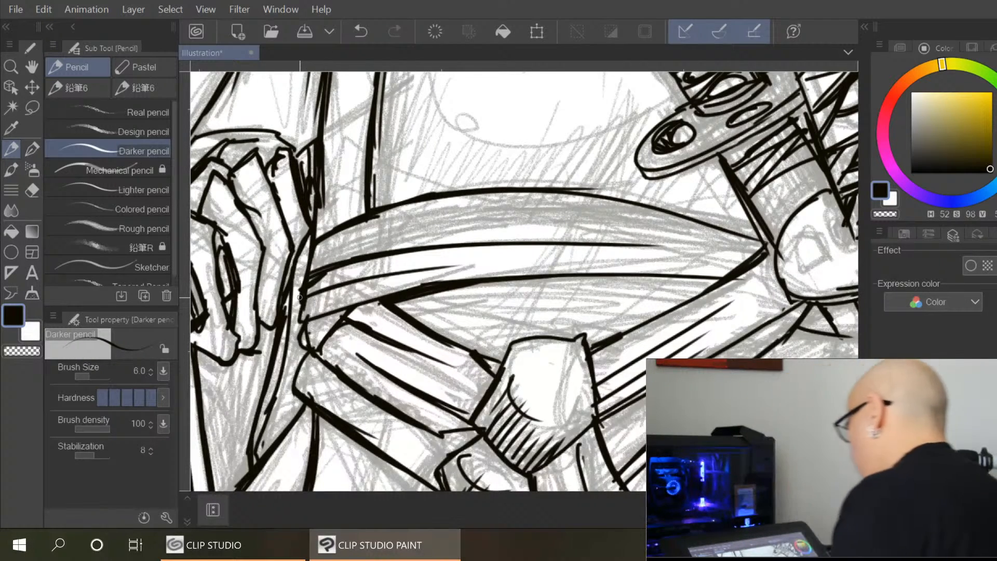
# Draw the three angular openings on the guard of the long sword tucked in the sash and darken the hilt's base
pyautogui.scroll(-2, 300, 298)
pyautogui.scroll(-1, 300, 298)
pyautogui.moveTo(461, 273); pyautogui.dragTo(546, 417)
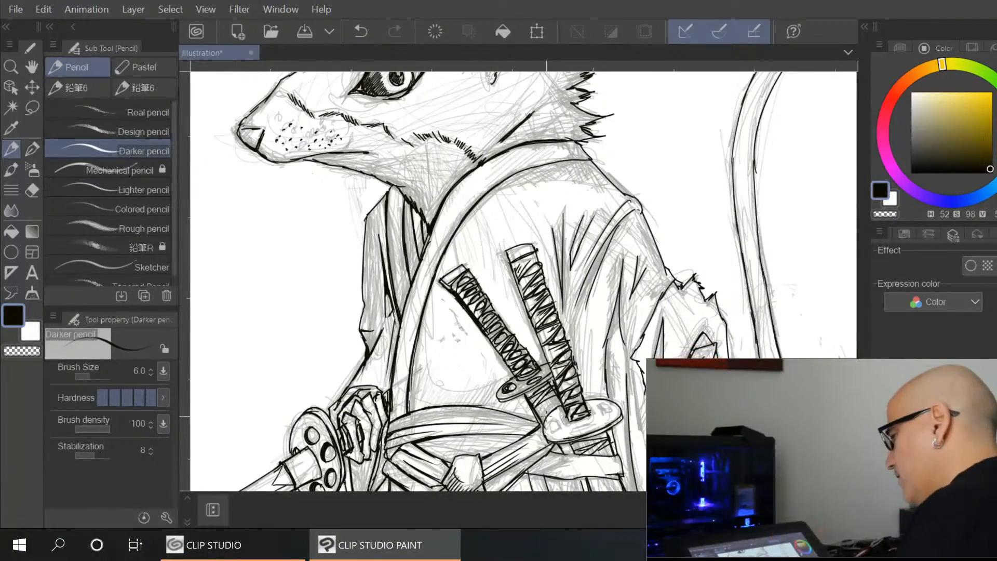
pyautogui.scroll(-1, 548, 419)
pyautogui.scroll(-1, 548, 419)
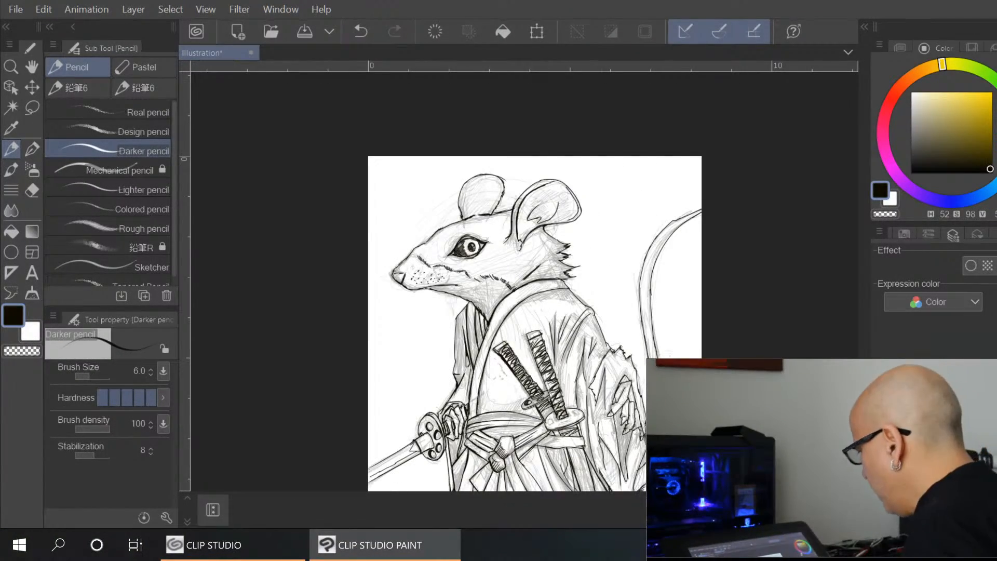
pyautogui.moveTo(685, 440); pyautogui.dragTo(660, 298)
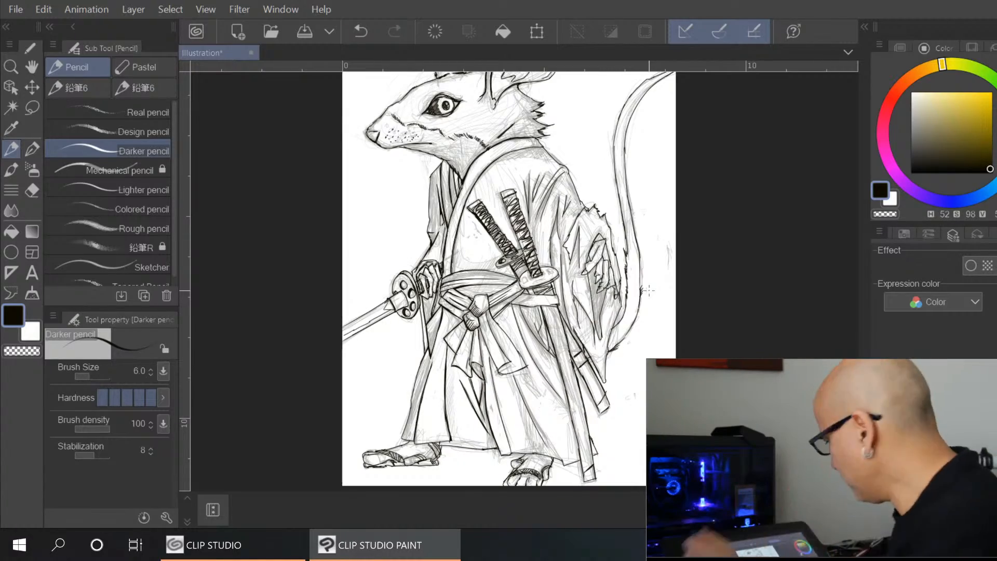
pyautogui.scroll(5, 648, 290)
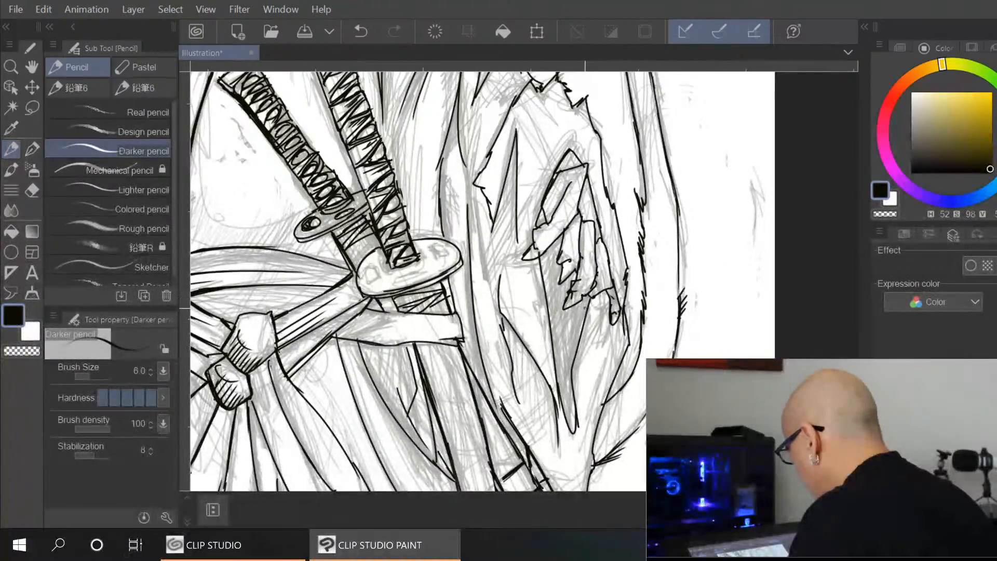
pyautogui.scroll(2, 630, 317)
pyautogui.moveTo(389, 169); pyautogui.dragTo(581, 205)
pyautogui.moveTo(457, 279); pyautogui.dragTo(467, 285)
pyautogui.moveTo(454, 287)
pyautogui.mouseDown()
pyautogui.moveTo(449, 307)
pyautogui.moveTo(541, 288)
pyautogui.mouseUp()
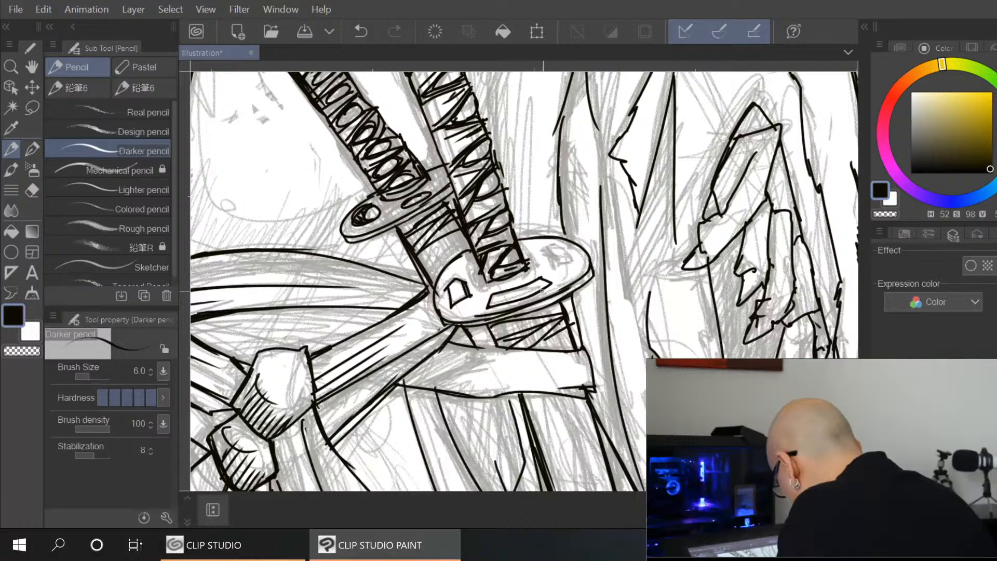
pyautogui.moveTo(551, 253)
pyautogui.mouseDown()
pyautogui.moveTo(553, 264)
pyautogui.moveTo(573, 262)
pyautogui.moveTo(569, 249)
pyautogui.mouseUp()
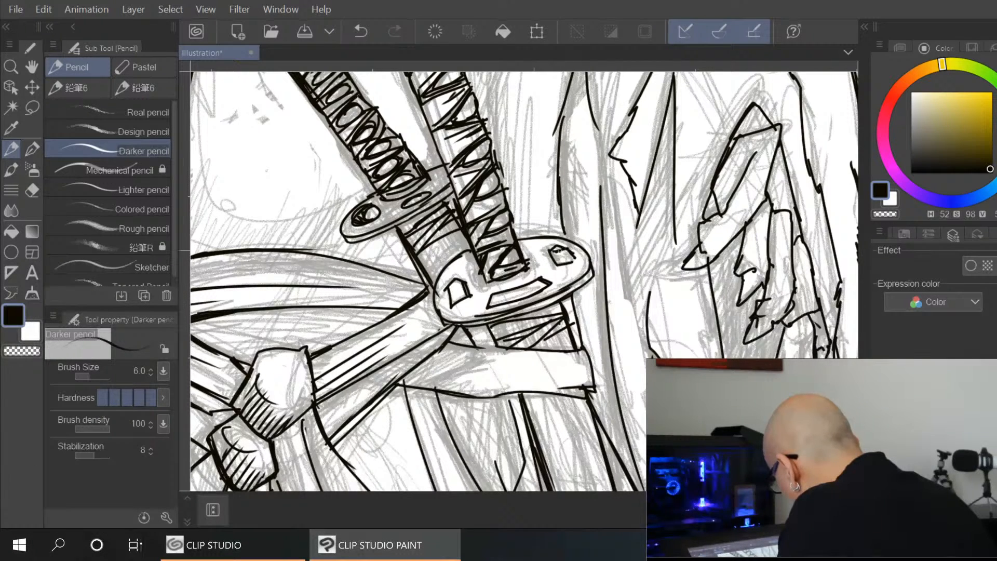
pyautogui.moveTo(487, 283); pyautogui.dragTo(529, 270)
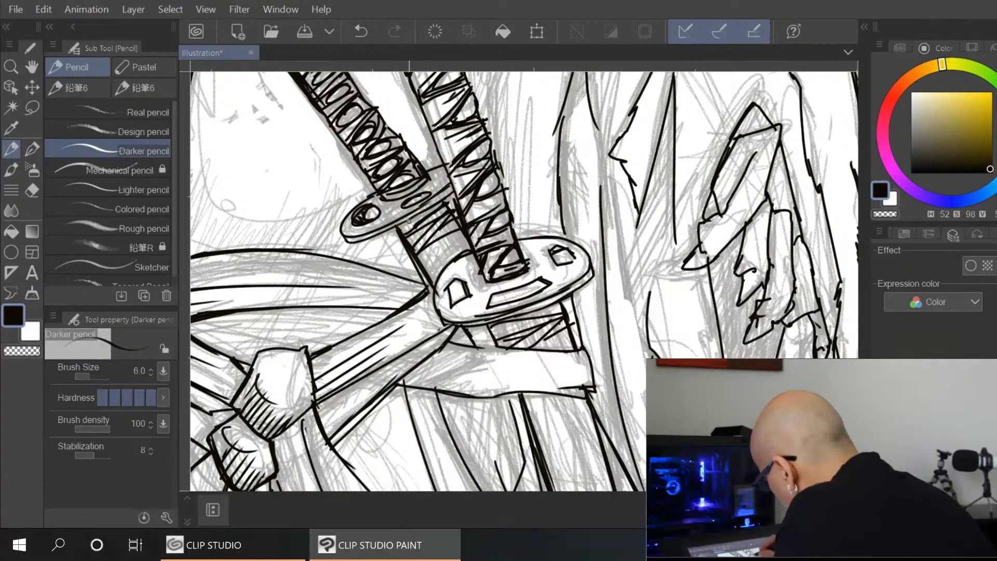
pyautogui.moveTo(400, 314)
pyautogui.mouseDown()
pyautogui.moveTo(525, 288)
pyautogui.moveTo(615, 287)
pyautogui.mouseUp()
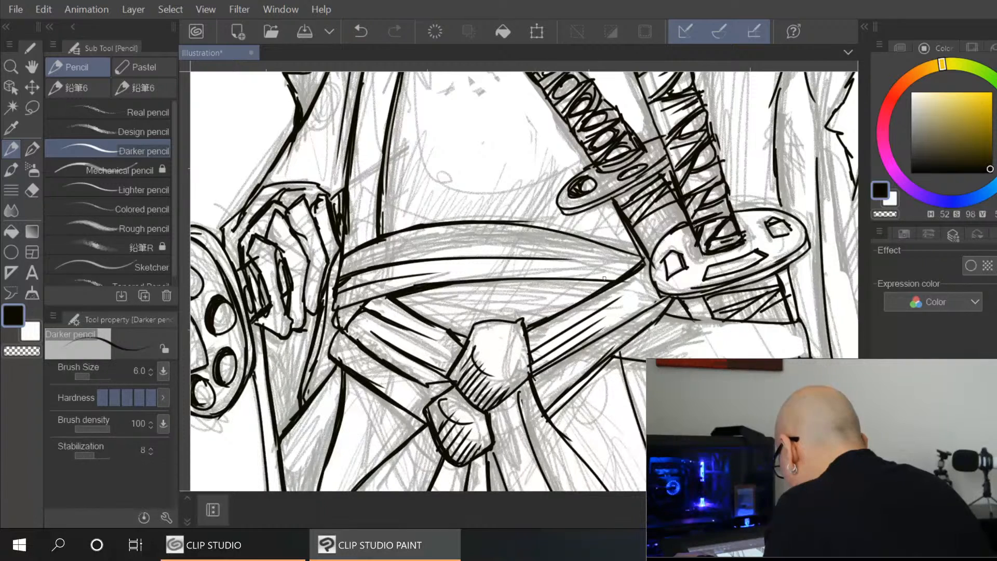
# Thicken the waist sash's lower edge near the sword guard, its upper edge toward the guard, and the fold line at its front end
pyautogui.moveTo(482, 283); pyautogui.dragTo(606, 281)
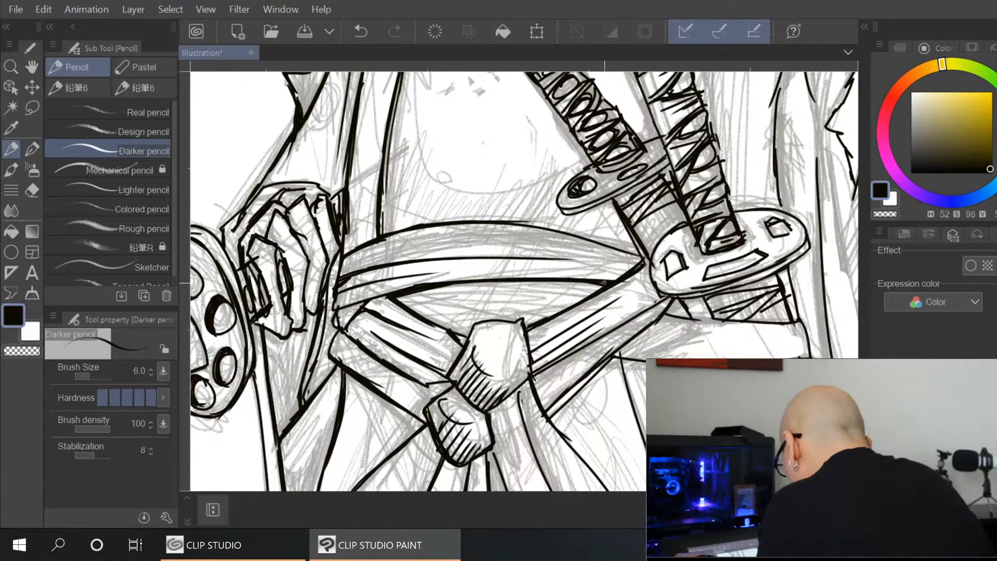
pyautogui.moveTo(508, 223); pyautogui.dragTo(635, 254)
pyautogui.moveTo(530, 222); pyautogui.dragTo(640, 255)
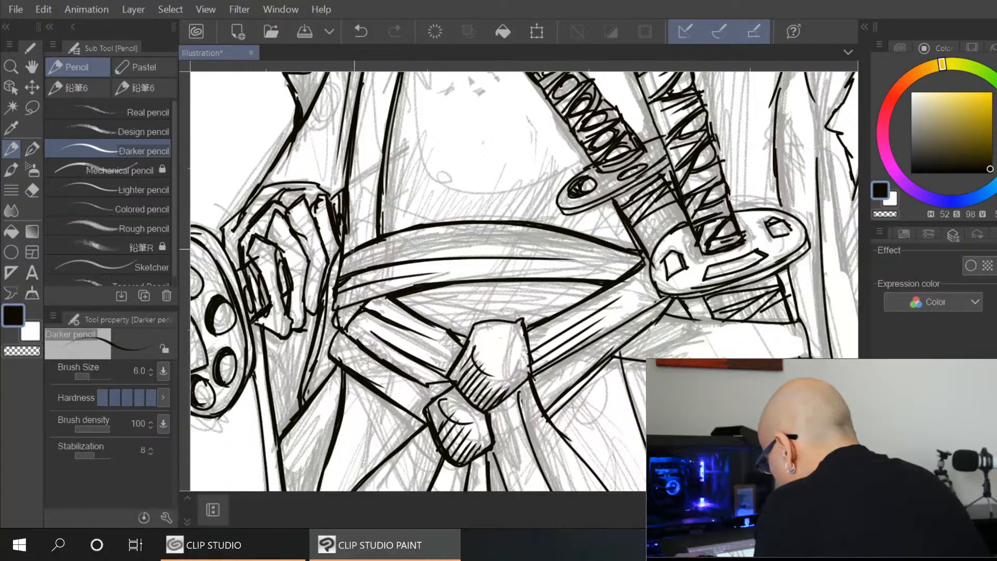
pyautogui.moveTo(341, 271); pyautogui.dragTo(441, 242)
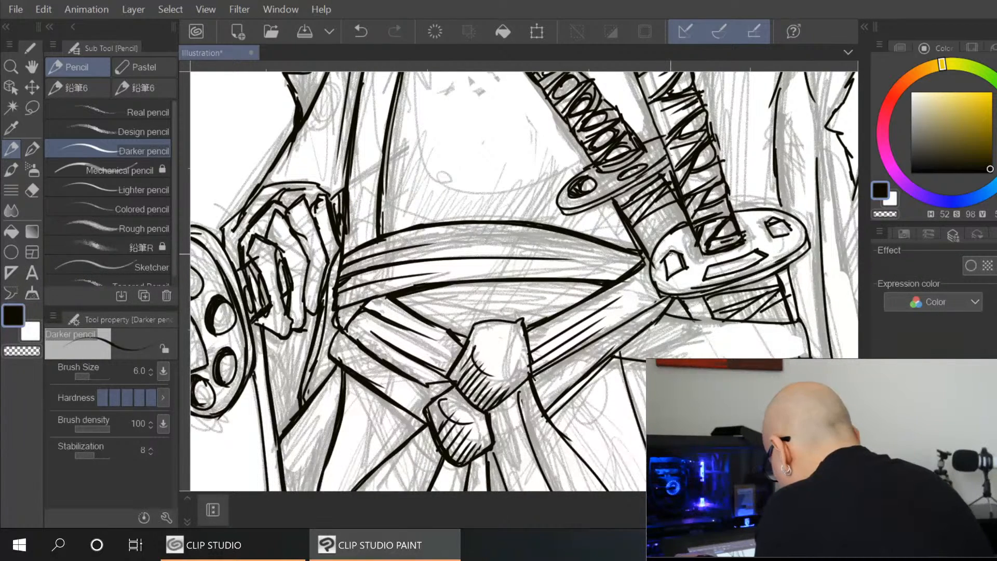
# Thicken the top edge of the sash knot and the start of the ribbon lines hanging just beneath it
pyautogui.moveTo(471, 324)
pyautogui.mouseDown()
pyautogui.moveTo(520, 321)
pyautogui.moveTo(527, 330)
pyautogui.mouseUp()
pyautogui.moveTo(531, 380)
pyautogui.mouseDown()
pyautogui.moveTo(490, 414)
pyautogui.moveTo(525, 426)
pyautogui.mouseUp()
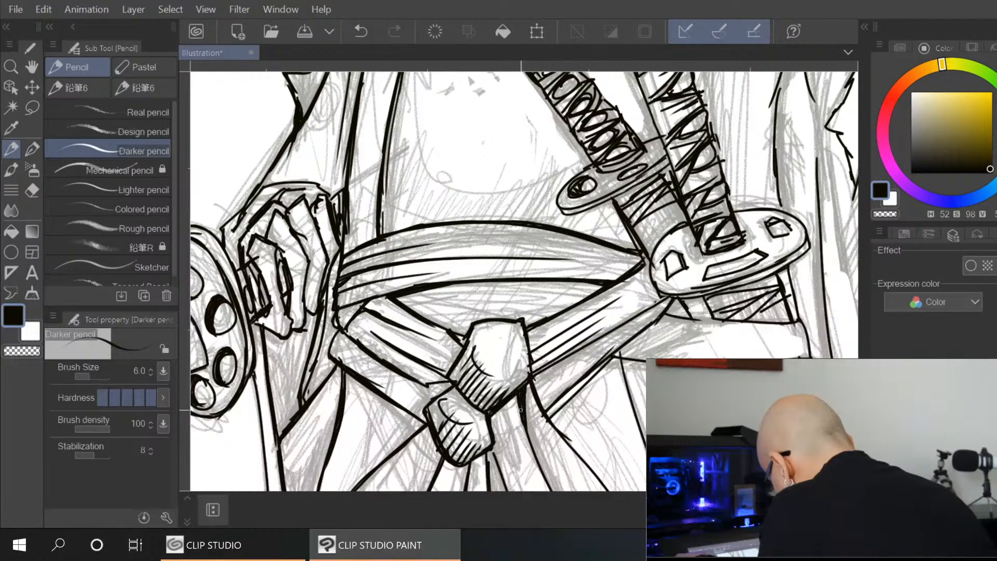
pyautogui.moveTo(532, 390); pyautogui.dragTo(542, 419)
# Fill the inner curl at the end of the longest hanging sash ribbon with solid black
pyautogui.moveTo(621, 388)
pyautogui.mouseDown()
pyautogui.moveTo(585, 288)
pyautogui.moveTo(560, 138)
pyautogui.mouseUp()
pyautogui.moveTo(468, 179)
pyautogui.mouseDown()
pyautogui.moveTo(492, 244)
pyautogui.moveTo(555, 339)
pyautogui.mouseUp()
pyautogui.moveTo(508, 363); pyautogui.dragTo(529, 394)
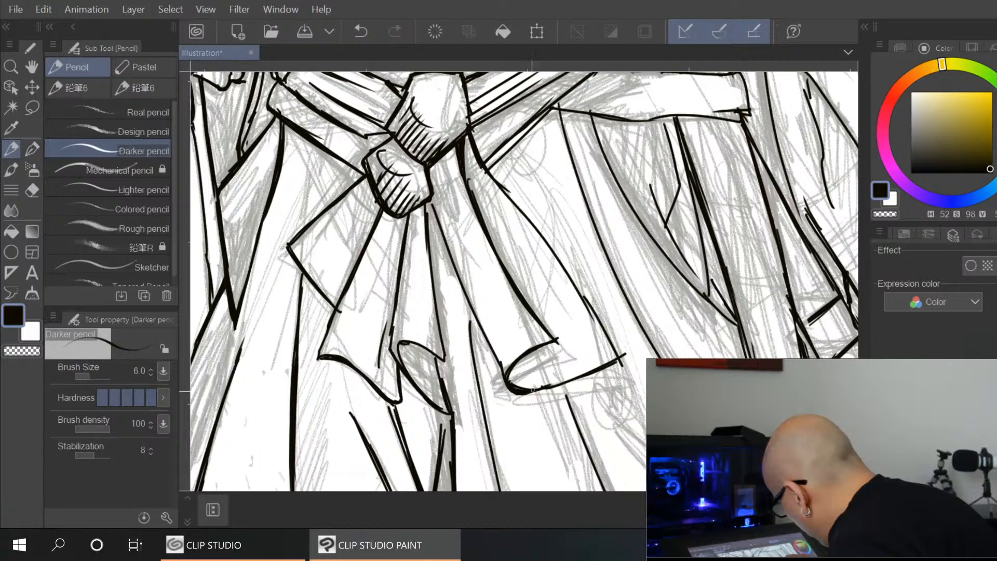
pyautogui.moveTo(514, 366); pyautogui.dragTo(528, 388)
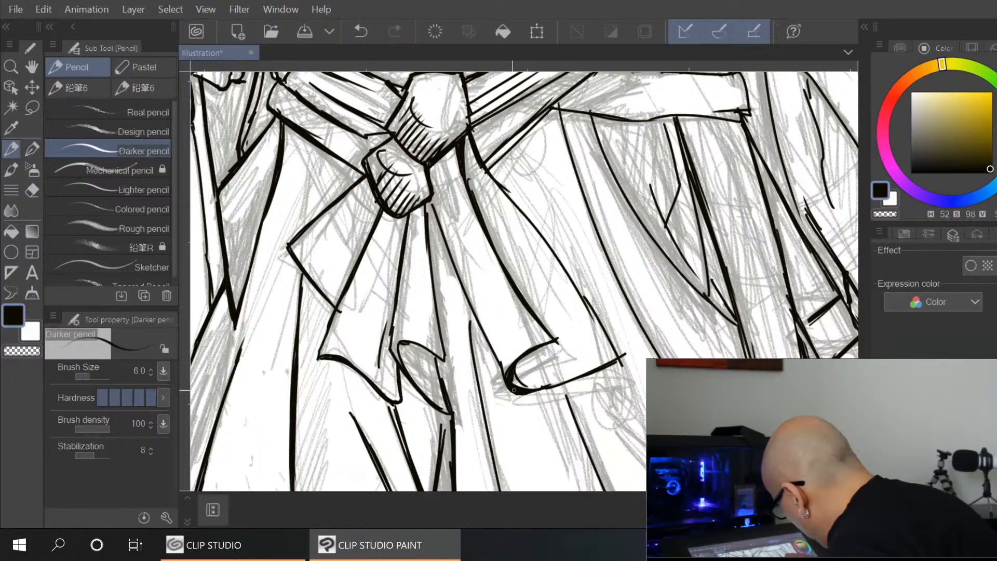
# Thicken the long edges of the hanging ribbons beneath the lower knot, including the narrow middle tail and its folded end
pyautogui.moveTo(432, 203); pyautogui.dragTo(463, 291)
pyautogui.moveTo(441, 234); pyautogui.dragTo(475, 318)
pyautogui.moveTo(455, 275); pyautogui.dragTo(496, 358)
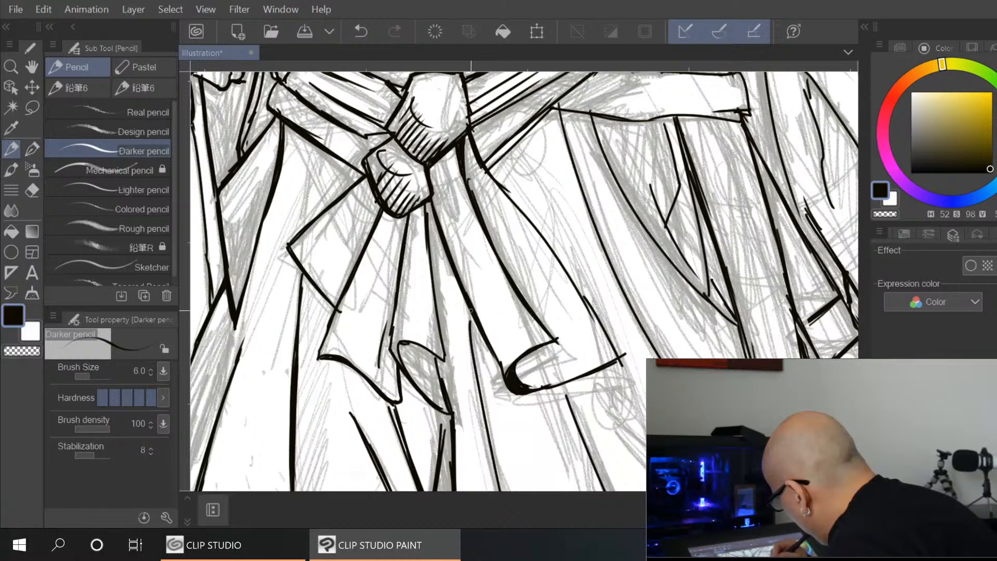
pyautogui.moveTo(427, 205); pyautogui.dragTo(438, 323)
pyautogui.moveTo(430, 233)
pyautogui.mouseDown()
pyautogui.moveTo(447, 366)
pyautogui.moveTo(403, 360)
pyautogui.moveTo(444, 365)
pyautogui.mouseUp()
pyautogui.moveTo(407, 223); pyautogui.dragTo(392, 349)
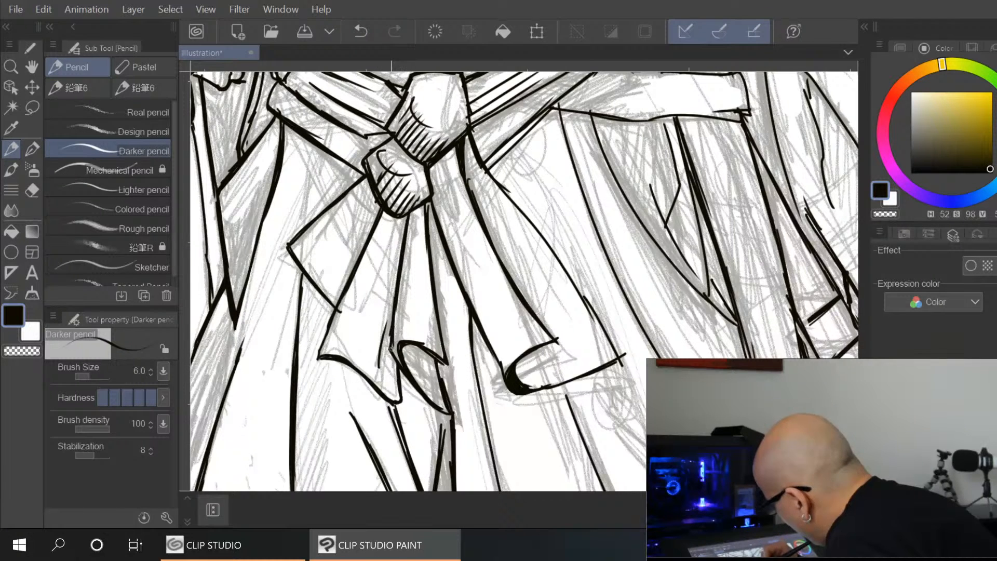
# Thicken the outer curved edge of the longest hanging ribbon from the knot downward
pyautogui.moveTo(718, 407); pyautogui.dragTo(654, 414)
pyautogui.moveTo(438, 193); pyautogui.dragTo(496, 261)
pyautogui.moveTo(457, 213); pyautogui.dragTo(522, 302)
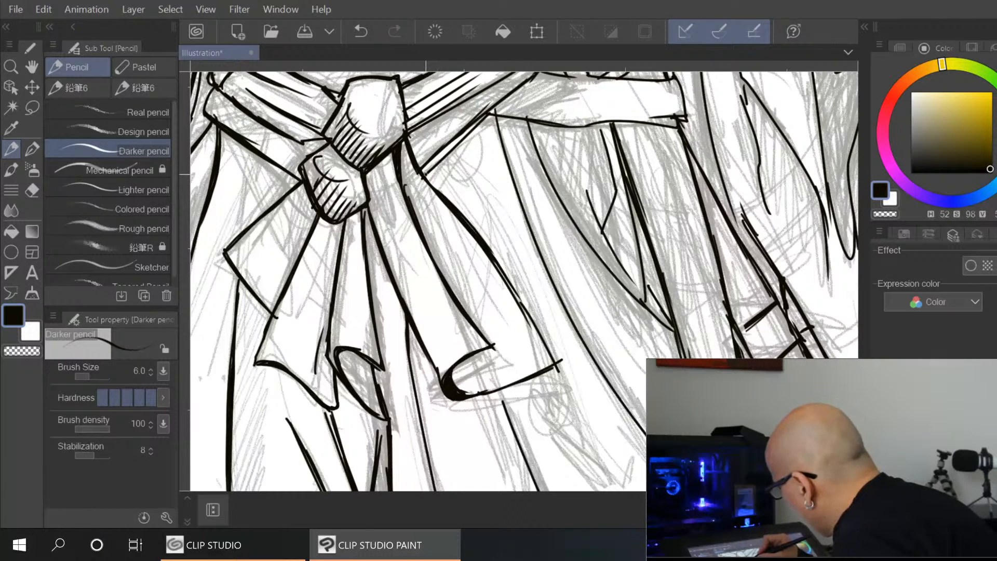
# Thicken the lower lines of the diagonal sash band running from the knot up to the sword guard
pyautogui.moveTo(427, 180); pyautogui.dragTo(492, 104)
pyautogui.moveTo(493, 210); pyautogui.dragTo(496, 329)
pyautogui.moveTo(408, 255); pyautogui.dragTo(519, 191)
pyautogui.moveTo(455, 230); pyautogui.dragTo(520, 192)
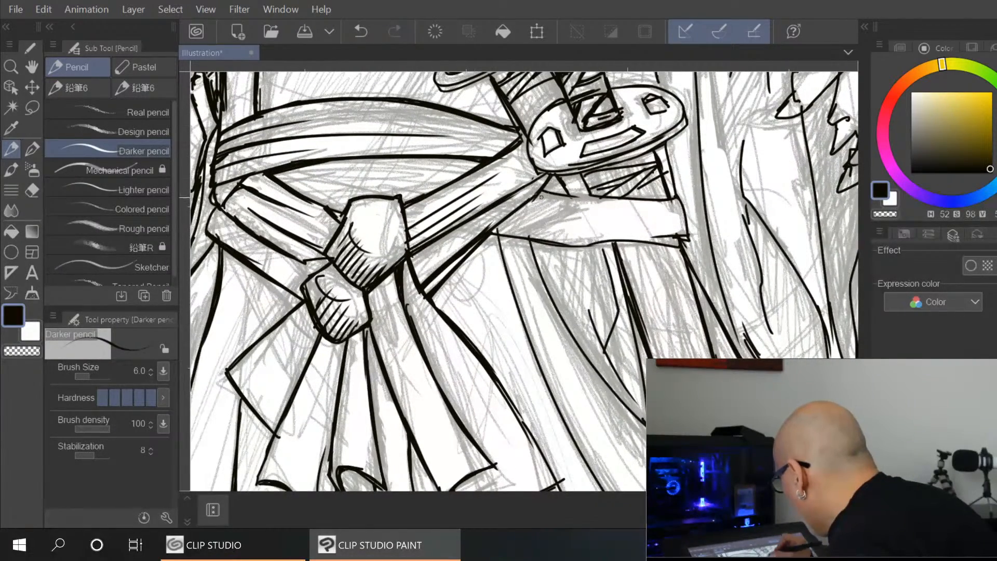
pyautogui.moveTo(494, 233); pyautogui.dragTo(531, 199)
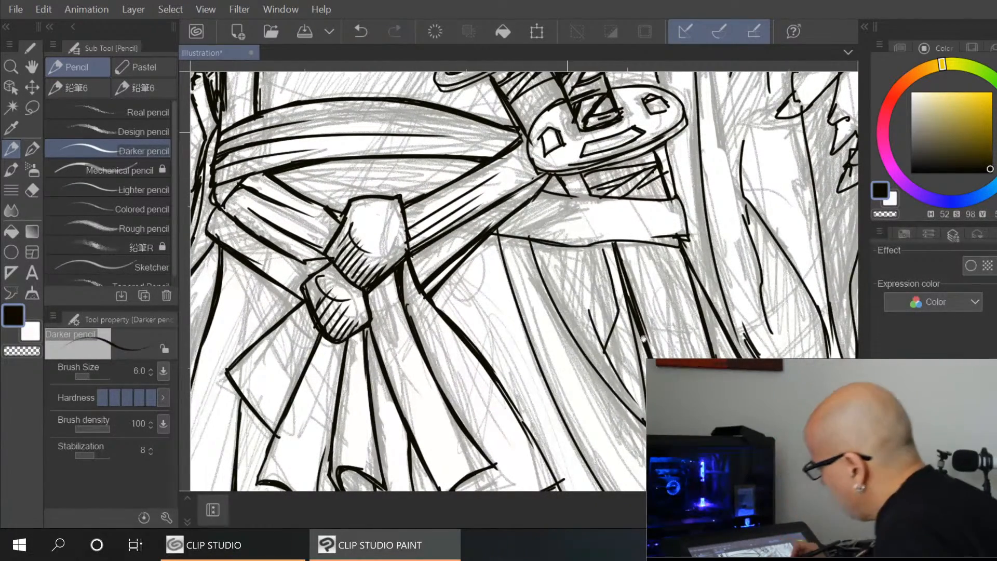
# Thicken the long curved trouser pleats below the sash and the short branching crease between them
pyautogui.moveTo(572, 151); pyautogui.dragTo(512, 85)
pyautogui.moveTo(435, 164)
pyautogui.mouseDown()
pyautogui.moveTo(477, 298)
pyautogui.moveTo(540, 423)
pyautogui.mouseUp()
pyautogui.moveTo(475, 175)
pyautogui.mouseDown()
pyautogui.moveTo(502, 252)
pyautogui.moveTo(487, 220)
pyautogui.moveTo(564, 335)
pyautogui.mouseUp()
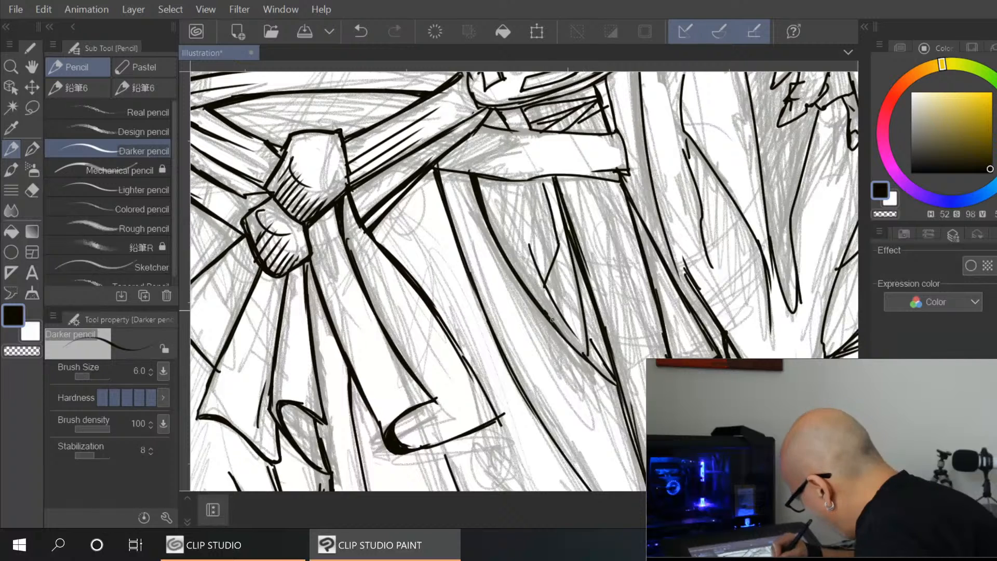
pyautogui.moveTo(545, 183); pyautogui.dragTo(561, 237)
pyautogui.moveTo(547, 190)
pyautogui.mouseDown()
pyautogui.moveTo(566, 251)
pyautogui.moveTo(546, 282)
pyautogui.mouseUp()
pyautogui.moveTo(565, 245); pyautogui.dragTo(547, 285)
pyautogui.moveTo(530, 247)
pyautogui.mouseDown()
pyautogui.moveTo(569, 321)
pyautogui.moveTo(557, 303)
pyautogui.mouseUp()
# Fill the pointed lower tip of the trouser pleat with black and thicken the long line running down from it
pyautogui.moveTo(629, 361)
pyautogui.mouseDown()
pyautogui.moveTo(556, 267)
pyautogui.moveTo(568, 291)
pyautogui.mouseUp()
pyautogui.moveTo(545, 254); pyautogui.dragTo(560, 283)
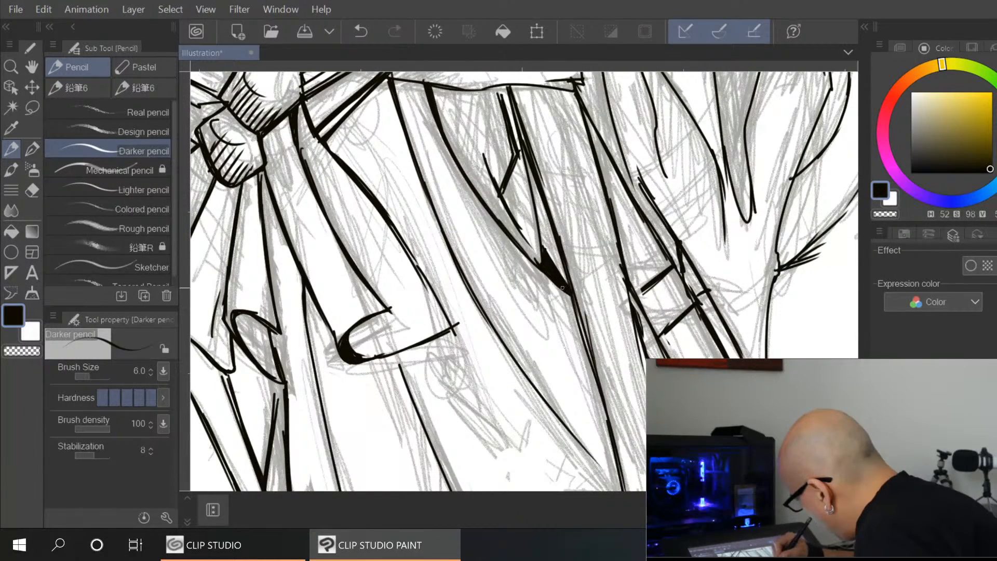
pyautogui.moveTo(654, 364); pyautogui.dragTo(607, 237)
pyautogui.moveTo(526, 172); pyautogui.dragTo(562, 313)
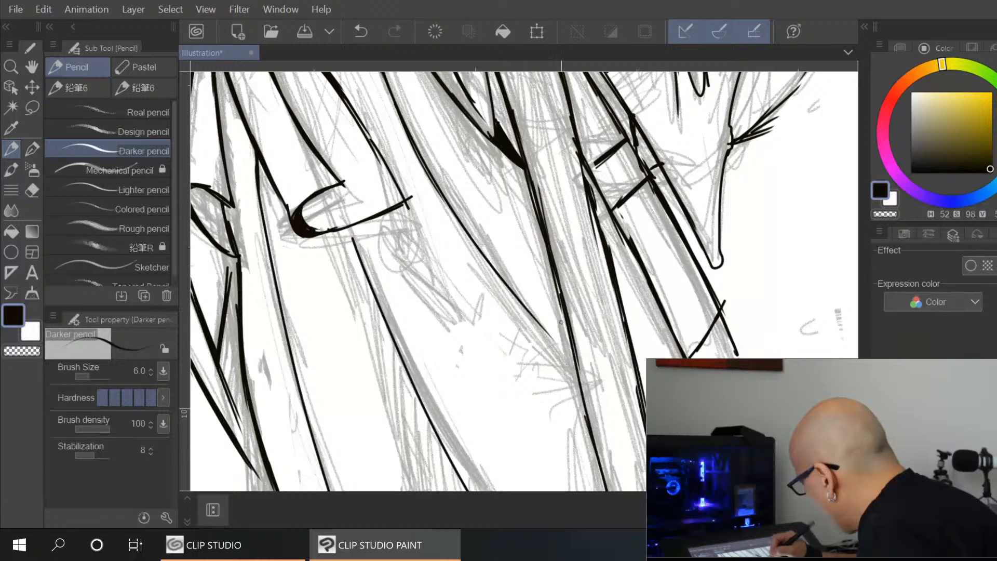
# Thicken the trouser pleat line that runs from beneath the curled ribbon end down toward the hem
pyautogui.moveTo(576, 411)
pyautogui.mouseDown()
pyautogui.moveTo(573, 279)
pyautogui.moveTo(578, 286)
pyautogui.mouseUp()
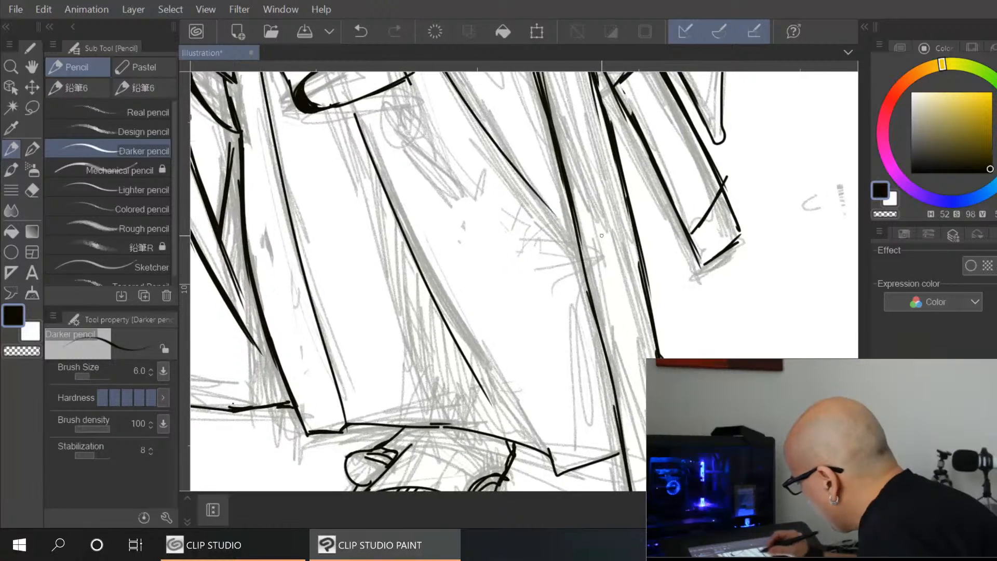
pyautogui.moveTo(358, 120); pyautogui.dragTo(414, 247)
pyautogui.moveTo(367, 141); pyautogui.dragTo(392, 207)
pyautogui.moveTo(448, 327)
pyautogui.mouseDown()
pyautogui.moveTo(434, 293)
pyautogui.moveTo(493, 404)
pyautogui.moveTo(453, 337)
pyautogui.moveTo(507, 408)
pyautogui.mouseUp()
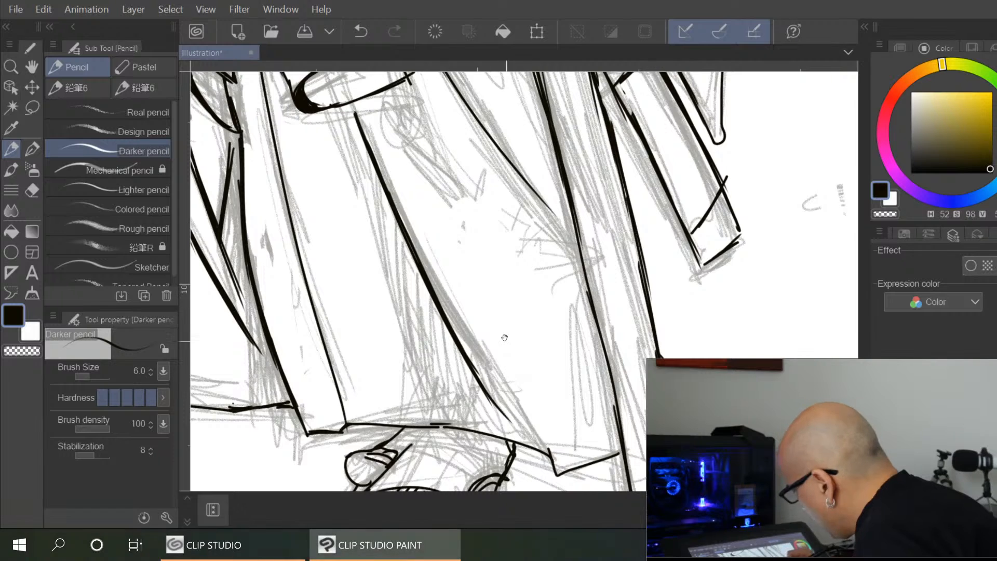
# Add heavier tapered weight to the middle of the narrow trouser pleat line between the ribbon tails and the hem
pyautogui.moveTo(509, 346); pyautogui.dragTo(620, 369)
pyautogui.moveTo(390, 155); pyautogui.dragTo(433, 316)
pyautogui.moveTo(406, 228); pyautogui.dragTo(452, 372)
pyautogui.moveTo(414, 260); pyautogui.dragTo(436, 340)
pyautogui.moveTo(416, 282); pyautogui.dragTo(442, 351)
pyautogui.moveTo(424, 302); pyautogui.dragTo(461, 385)
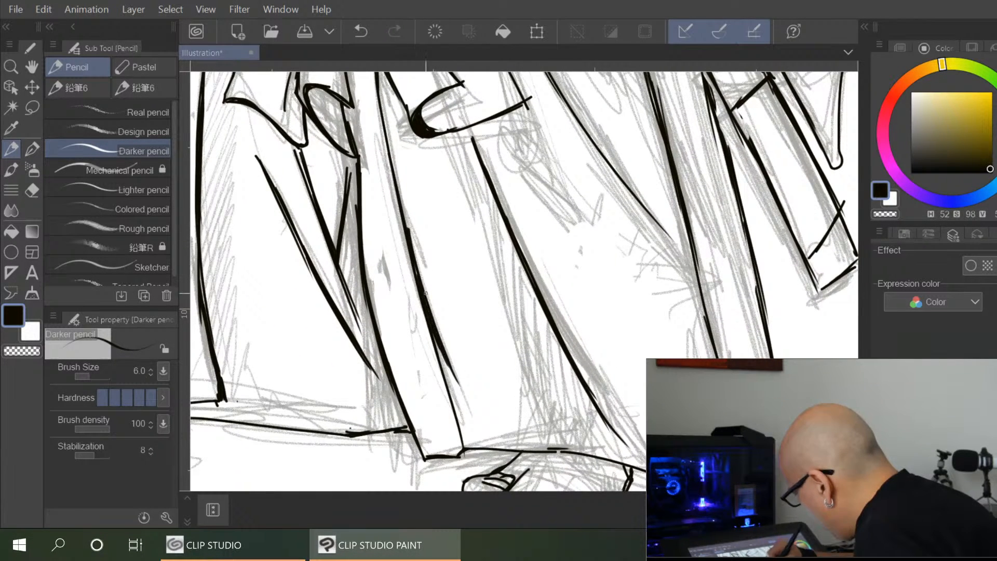
# Thicken the strap edge and side contour of the foot below the trouser hem, and darken its side toe
pyautogui.moveTo(440, 264)
pyautogui.mouseDown()
pyautogui.moveTo(474, 165)
pyautogui.moveTo(485, 168)
pyautogui.mouseUp()
pyautogui.moveTo(570, 355); pyautogui.dragTo(667, 365)
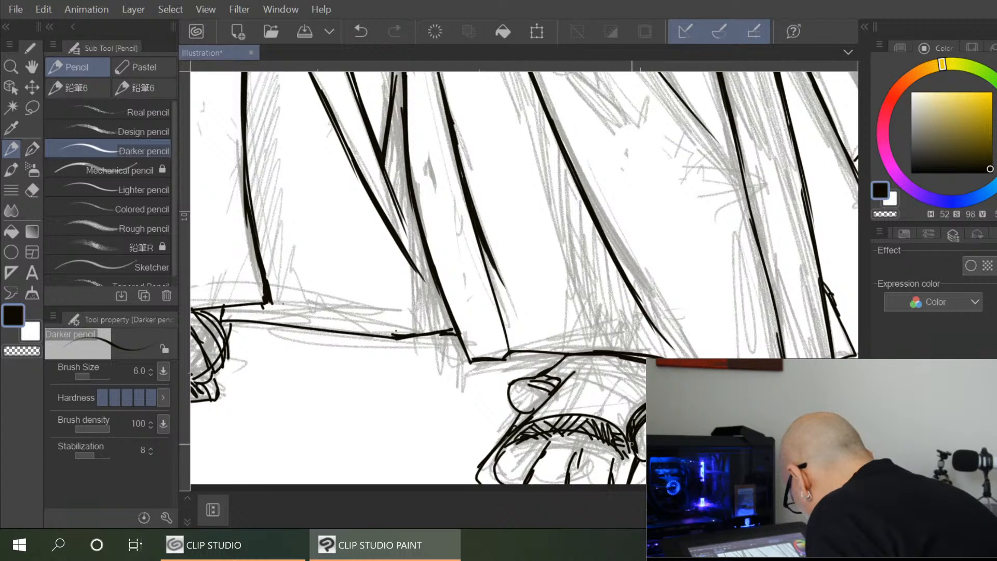
pyautogui.moveTo(529, 423); pyautogui.dragTo(604, 417)
pyautogui.moveTo(576, 371); pyautogui.dragTo(532, 418)
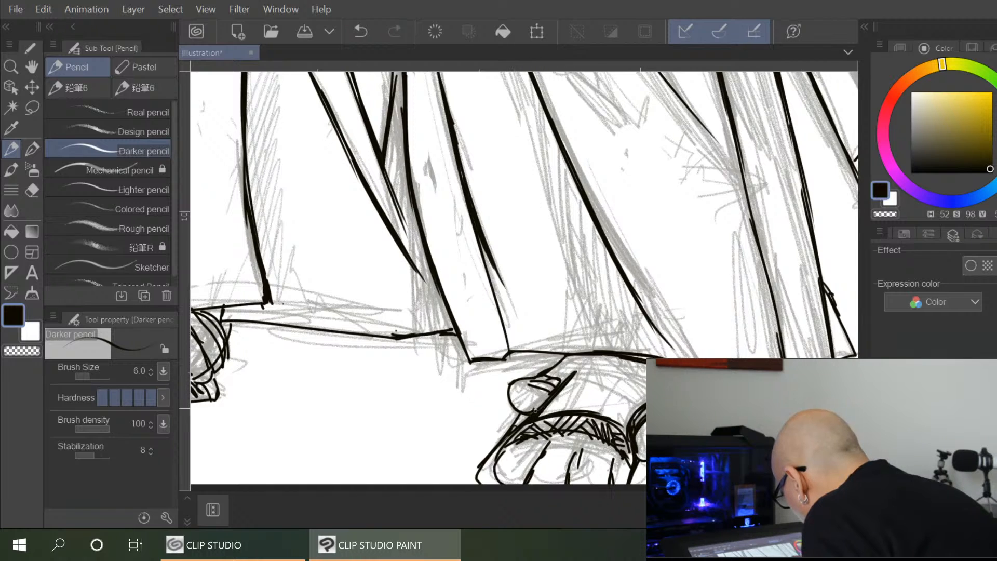
pyautogui.moveTo(521, 380); pyautogui.dragTo(550, 398)
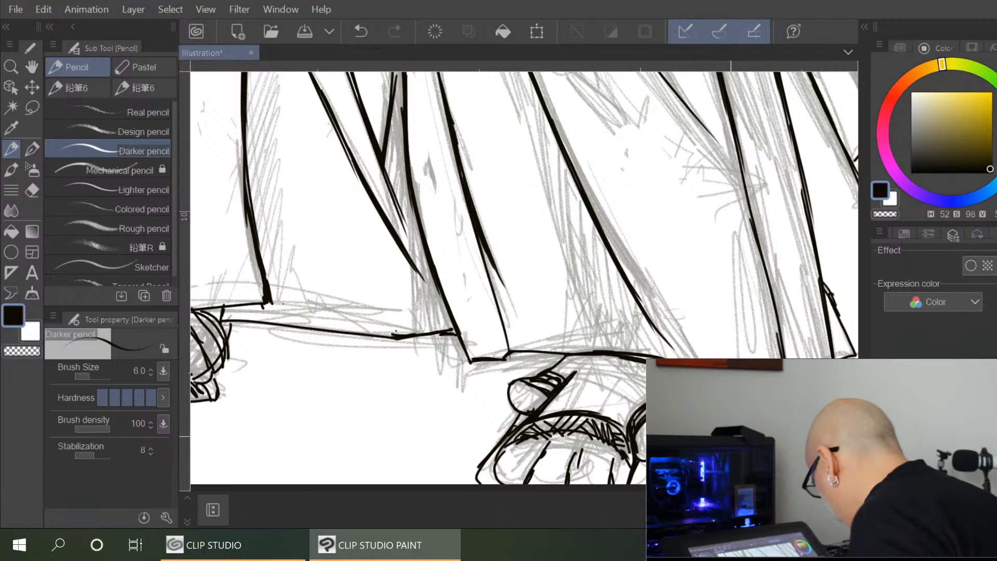
# Strengthen the short dividing lines between the toes of the forward-facing foot
pyautogui.scroll(-4, 571, 312)
pyautogui.moveTo(547, 325); pyautogui.dragTo(526, 362)
pyautogui.moveTo(507, 325)
pyautogui.mouseDown()
pyautogui.moveTo(494, 344)
pyautogui.moveTo(514, 368)
pyautogui.mouseUp()
pyautogui.moveTo(580, 330); pyautogui.dragTo(566, 360)
pyautogui.moveTo(613, 337); pyautogui.dragTo(606, 361)
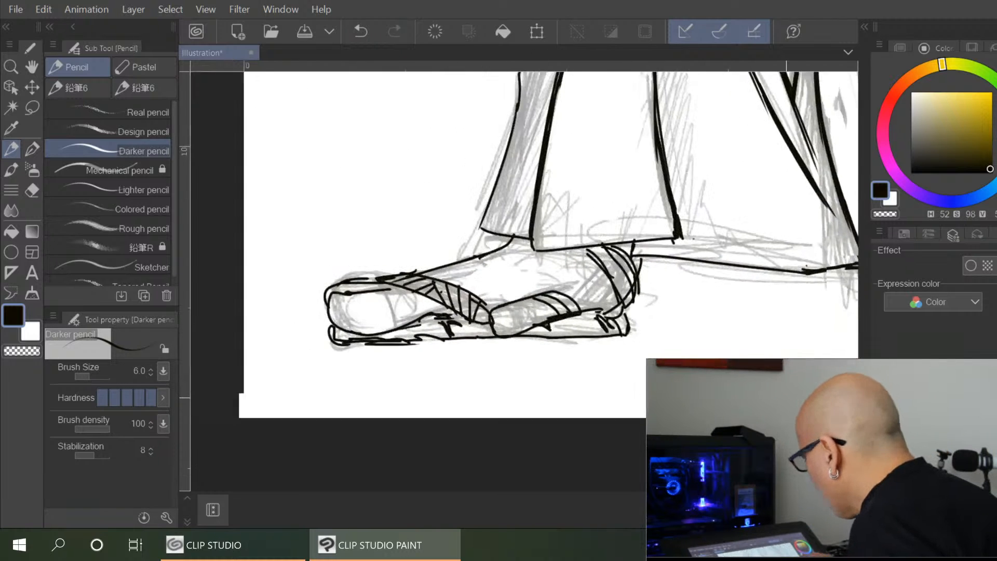
# Thicken the rounded toe outline of the side-view foot, along its front, underside and top
pyautogui.moveTo(786, 398); pyautogui.dragTo(809, 400)
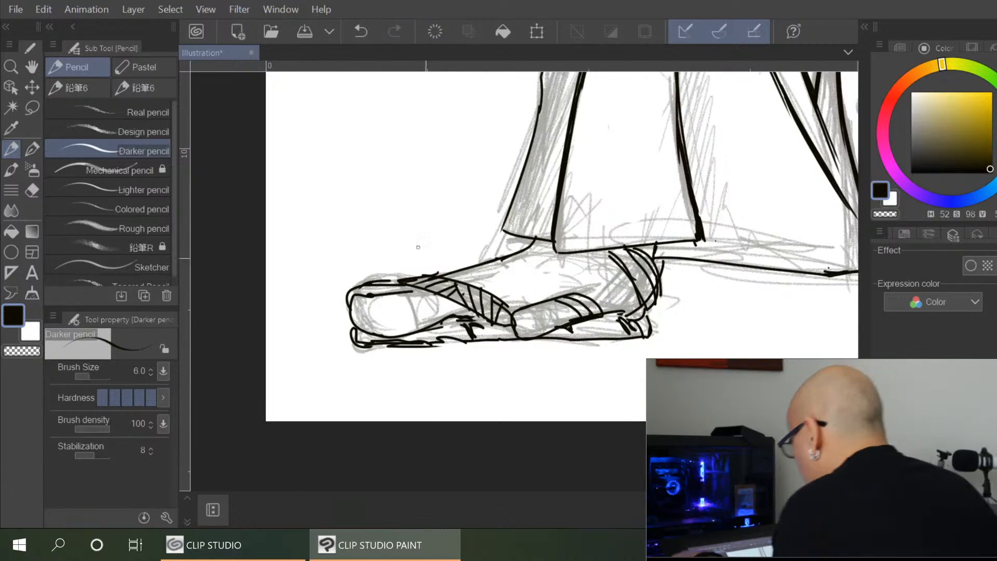
pyautogui.moveTo(357, 294)
pyautogui.mouseDown()
pyautogui.moveTo(355, 331)
pyautogui.moveTo(394, 333)
pyautogui.mouseUp()
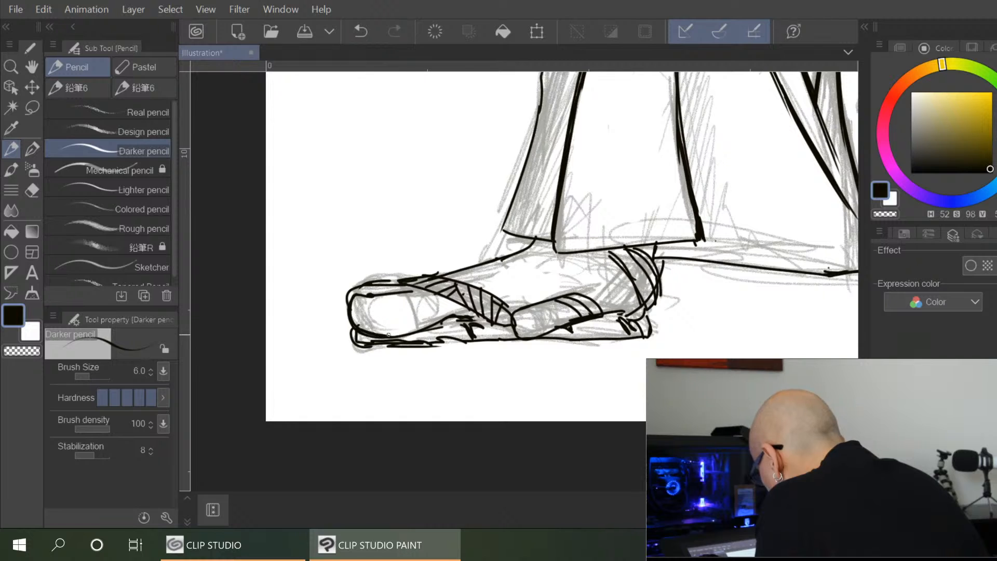
pyautogui.moveTo(398, 290); pyautogui.dragTo(359, 294)
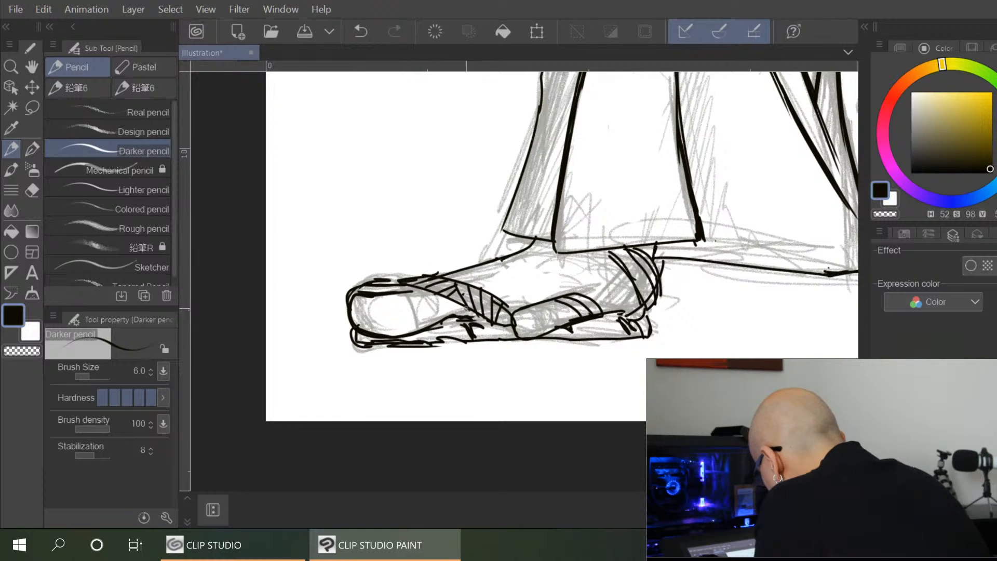
# Thicken the edges of the side-view sandal's front, middle and heel straps
pyautogui.moveTo(428, 326)
pyautogui.mouseDown()
pyautogui.moveTo(449, 316)
pyautogui.moveTo(481, 323)
pyautogui.mouseUp()
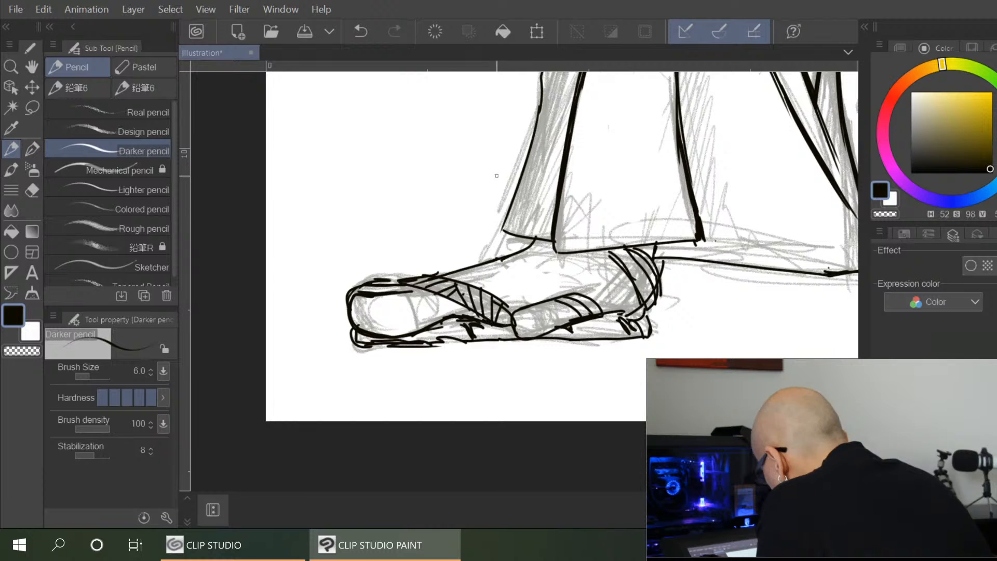
pyautogui.moveTo(404, 287); pyautogui.dragTo(469, 311)
pyautogui.moveTo(440, 274); pyautogui.dragTo(479, 289)
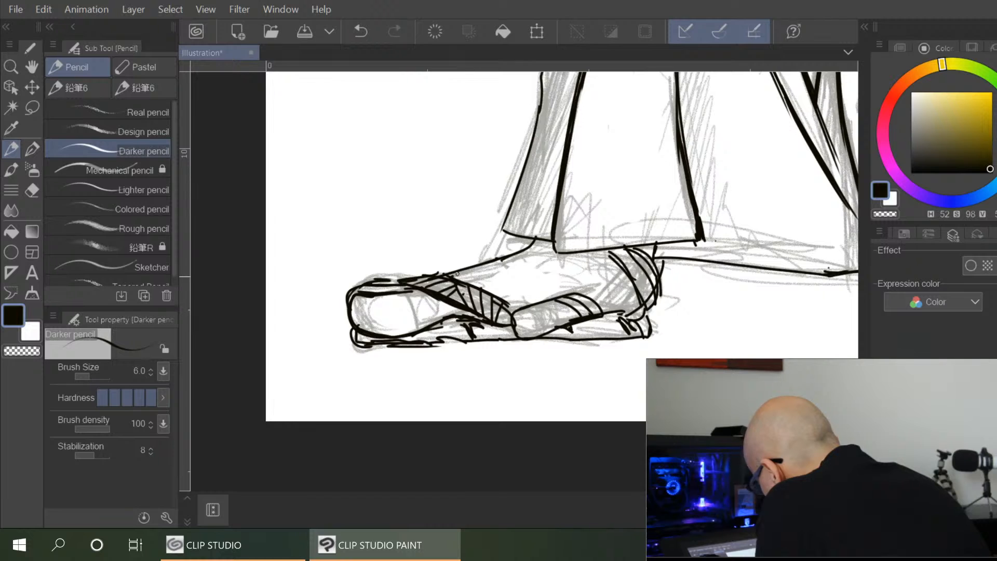
pyautogui.moveTo(509, 315); pyautogui.dragTo(567, 293)
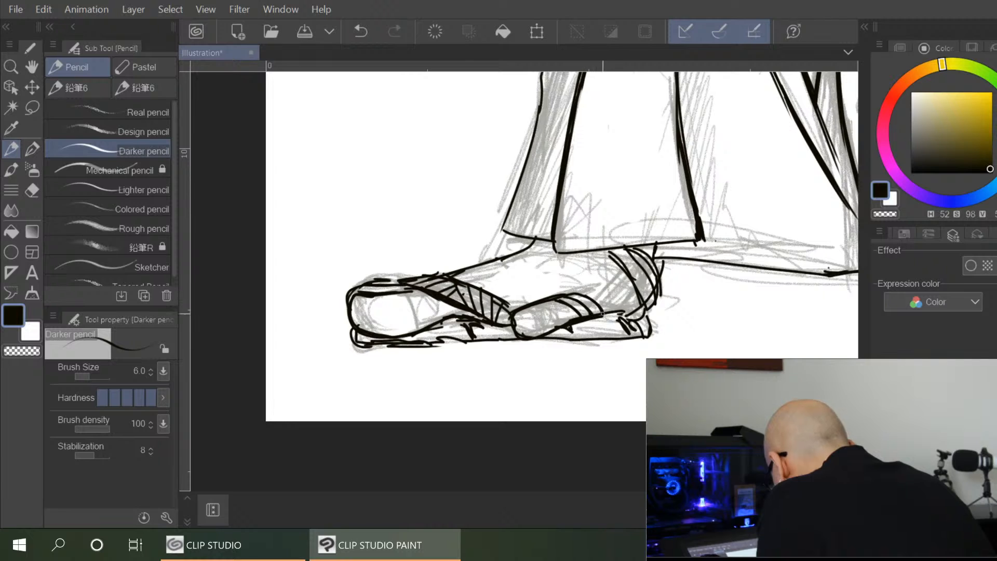
pyautogui.moveTo(603, 253); pyautogui.dragTo(637, 293)
# Thicken the trouser hem above the side-view foot and the lower edge of its sandal sole
pyautogui.moveTo(561, 253); pyautogui.dragTo(679, 242)
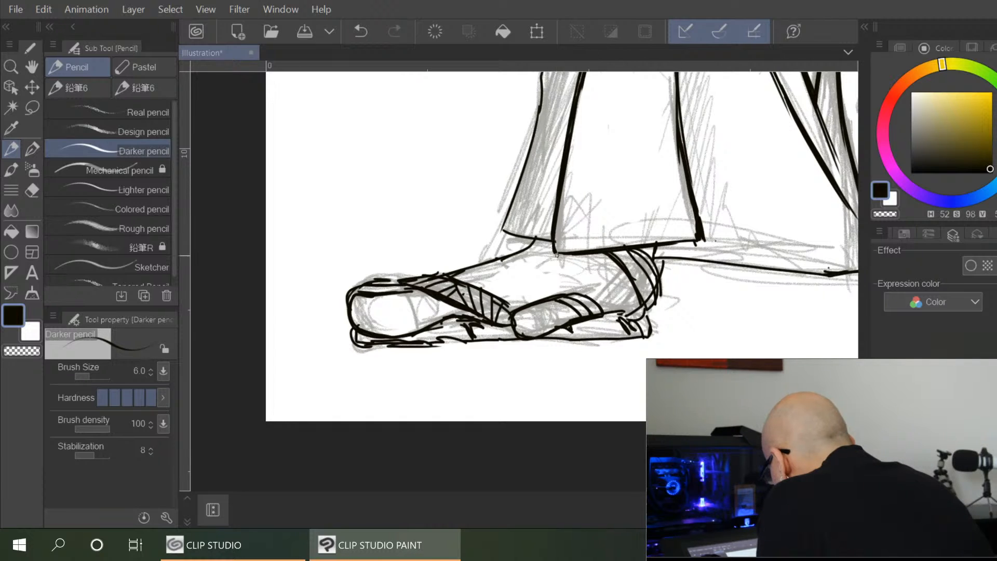
pyautogui.moveTo(536, 238)
pyautogui.mouseDown()
pyautogui.moveTo(553, 242)
pyautogui.moveTo(523, 251)
pyautogui.mouseUp()
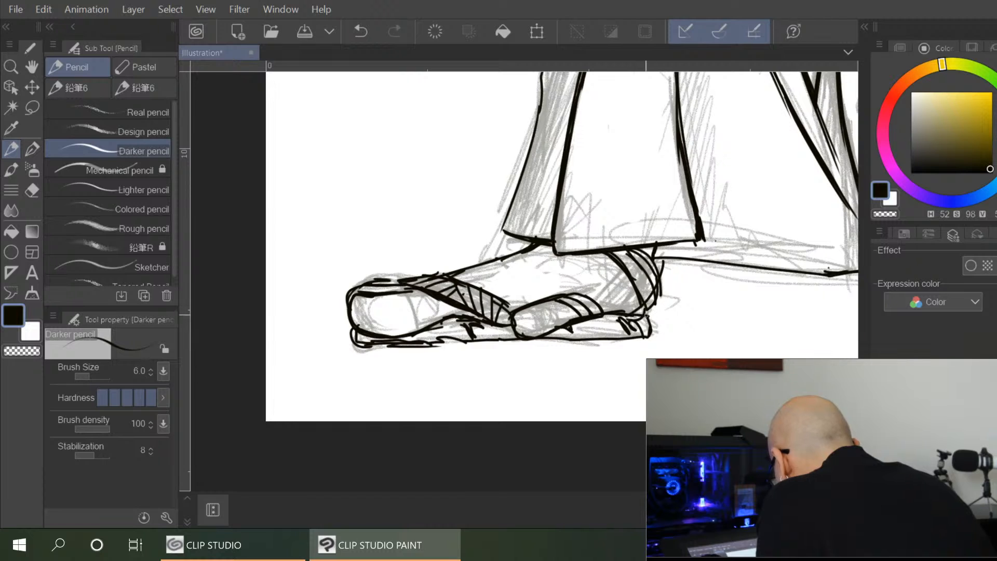
pyautogui.moveTo(441, 343); pyautogui.dragTo(648, 333)
# Thicken the curved sleeve seam running down from the shoulder and darken the fold beneath it
pyautogui.scroll(-8, 672, 313)
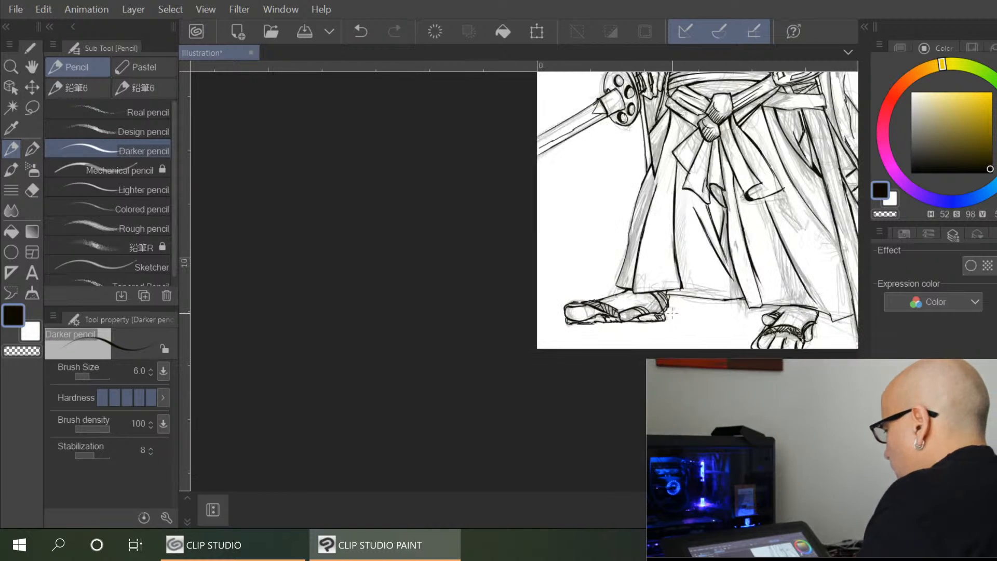
pyautogui.moveTo(799, 237); pyautogui.dragTo(558, 372)
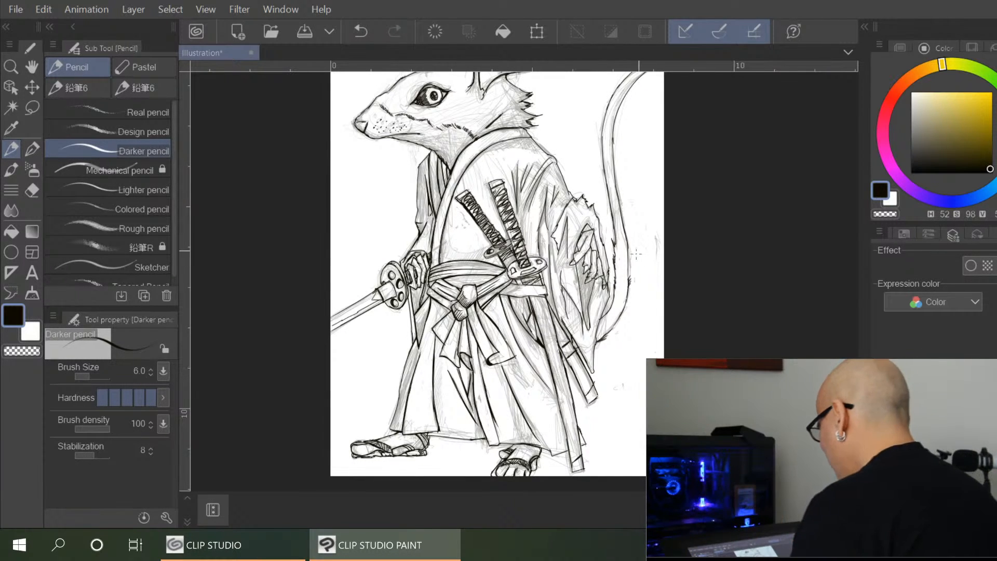
pyautogui.scroll(5, 635, 297)
pyautogui.moveTo(446, 202); pyautogui.dragTo(497, 345)
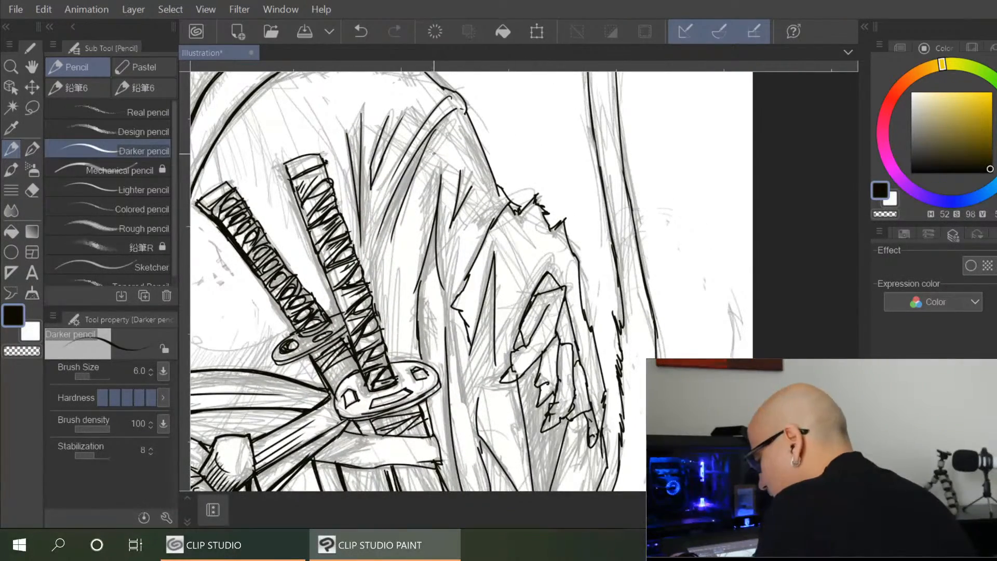
pyautogui.scroll(1, 434, 151)
pyautogui.moveTo(442, 106); pyautogui.dragTo(408, 172)
pyautogui.moveTo(434, 119)
pyautogui.mouseDown()
pyautogui.moveTo(413, 147)
pyautogui.moveTo(438, 110)
pyautogui.moveTo(400, 181)
pyautogui.mouseUp()
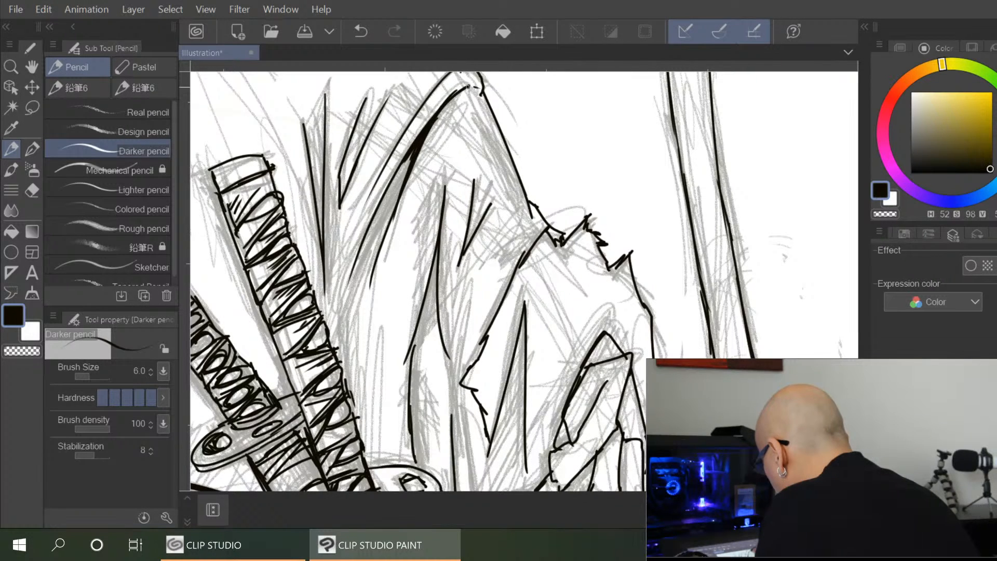
pyautogui.moveTo(447, 76); pyautogui.dragTo(383, 166)
pyautogui.moveTo(446, 80); pyautogui.dragTo(370, 196)
pyautogui.moveTo(387, 163); pyautogui.dragTo(369, 194)
# Thicken the V-shaped robe folds beside the shoulder seam and the back edge of the long sword's hilt
pyautogui.moveTo(363, 108); pyautogui.dragTo(339, 180)
pyautogui.moveTo(350, 145)
pyautogui.mouseDown()
pyautogui.moveTo(342, 189)
pyautogui.moveTo(354, 162)
pyautogui.moveTo(340, 198)
pyautogui.moveTo(375, 121)
pyautogui.mouseUp()
pyautogui.moveTo(351, 166); pyautogui.dragTo(387, 99)
pyautogui.moveTo(306, 141); pyautogui.dragTo(318, 242)
pyautogui.moveTo(322, 185)
pyautogui.mouseDown()
pyautogui.moveTo(321, 233)
pyautogui.moveTo(324, 180)
pyautogui.moveTo(320, 211)
pyautogui.mouseUp()
pyautogui.moveTo(324, 161); pyautogui.dragTo(320, 204)
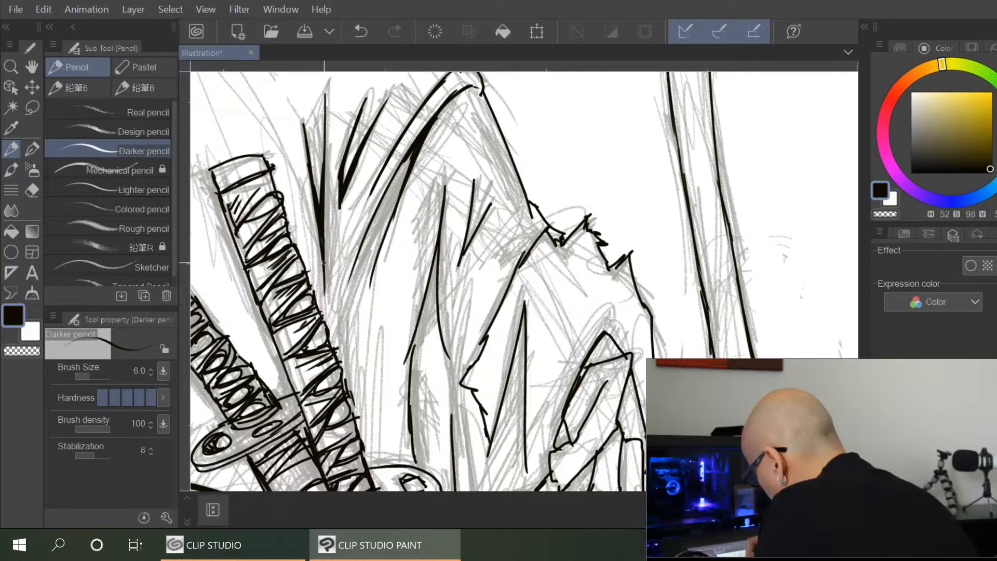
pyautogui.moveTo(267, 158); pyautogui.dragTo(365, 455)
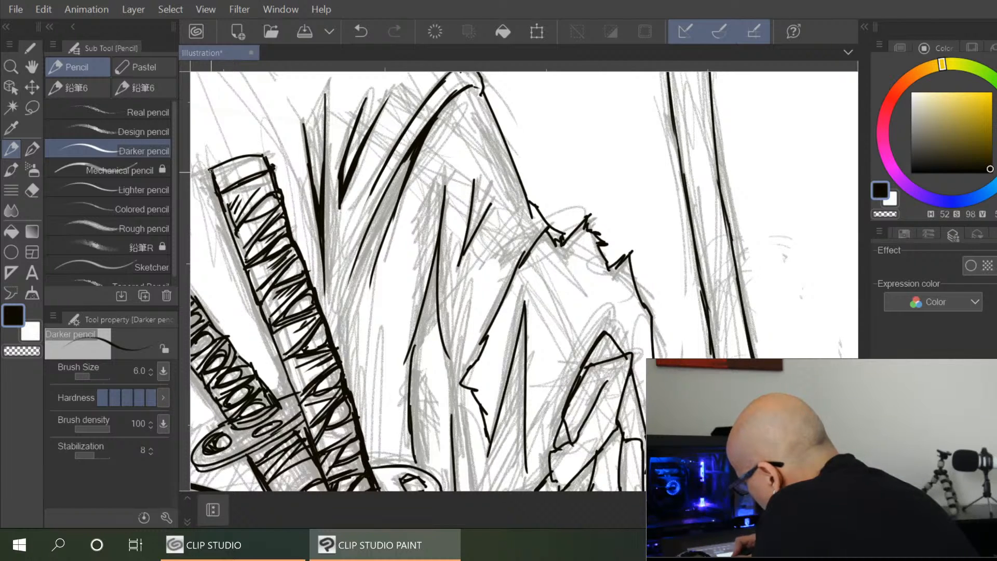
# Thicken the long sword hilt's front edge, the line joining the two hilts, and the long sword guard's rim
pyautogui.moveTo(210, 169); pyautogui.dragTo(307, 420)
pyautogui.moveTo(295, 395); pyautogui.dragTo(310, 431)
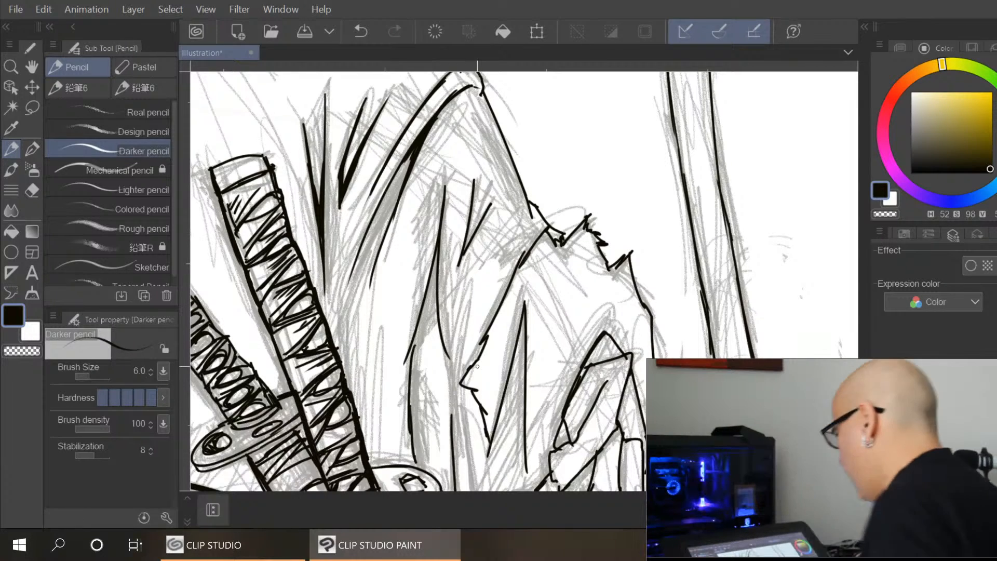
pyautogui.moveTo(536, 381); pyautogui.dragTo(556, 204)
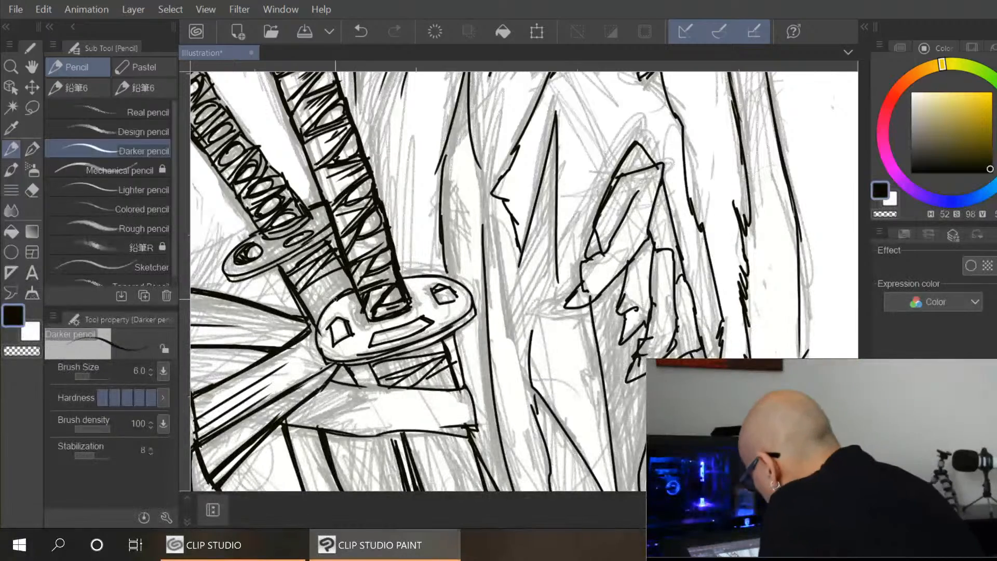
pyautogui.moveTo(354, 289); pyautogui.dragTo(322, 311)
pyautogui.moveTo(351, 286)
pyautogui.mouseDown()
pyautogui.moveTo(332, 297)
pyautogui.moveTo(322, 352)
pyautogui.moveTo(369, 362)
pyautogui.moveTo(445, 336)
pyautogui.moveTo(424, 348)
pyautogui.mouseUp()
# Thicken the scabbard lines beneath the long sword's guard and the adjoining edges of the sash
pyautogui.moveTo(369, 365)
pyautogui.mouseDown()
pyautogui.moveTo(380, 387)
pyautogui.moveTo(375, 375)
pyautogui.mouseUp()
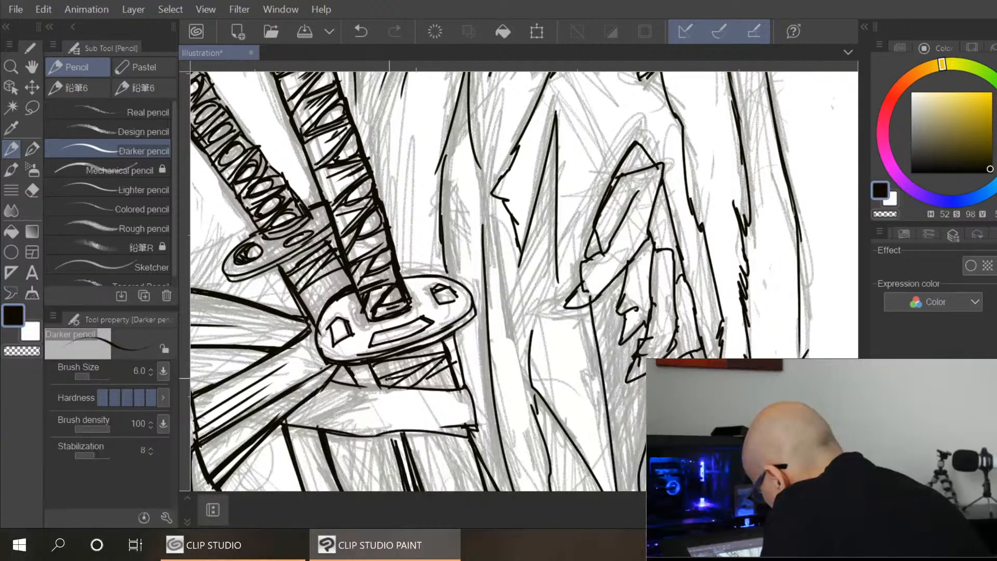
pyautogui.moveTo(451, 364); pyautogui.dragTo(460, 387)
pyautogui.moveTo(369, 365)
pyautogui.mouseDown()
pyautogui.moveTo(382, 391)
pyautogui.moveTo(411, 386)
pyautogui.mouseUp()
pyautogui.moveTo(347, 366)
pyautogui.mouseDown()
pyautogui.moveTo(356, 381)
pyautogui.moveTo(344, 365)
pyautogui.mouseUp()
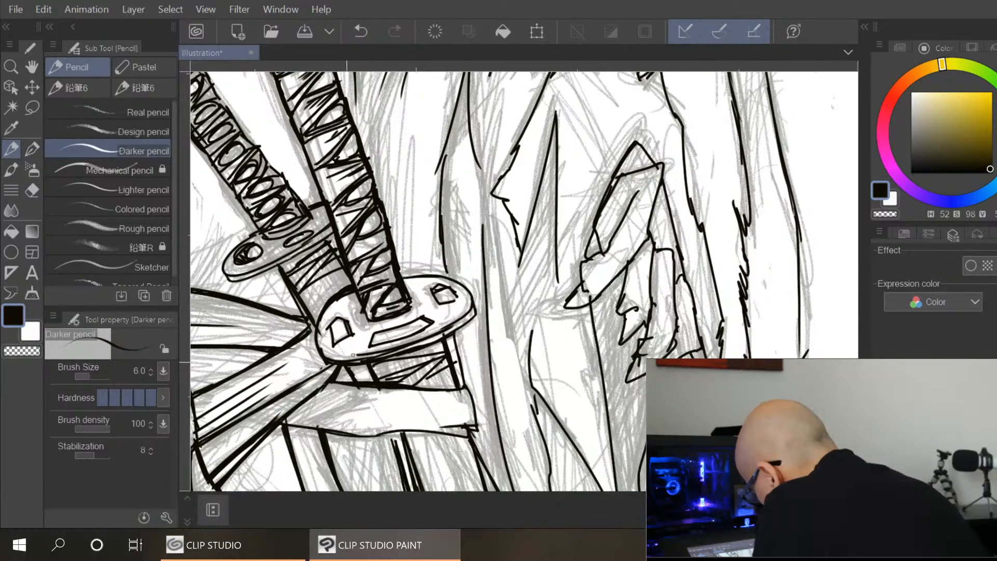
pyautogui.moveTo(284, 424); pyautogui.dragTo(338, 366)
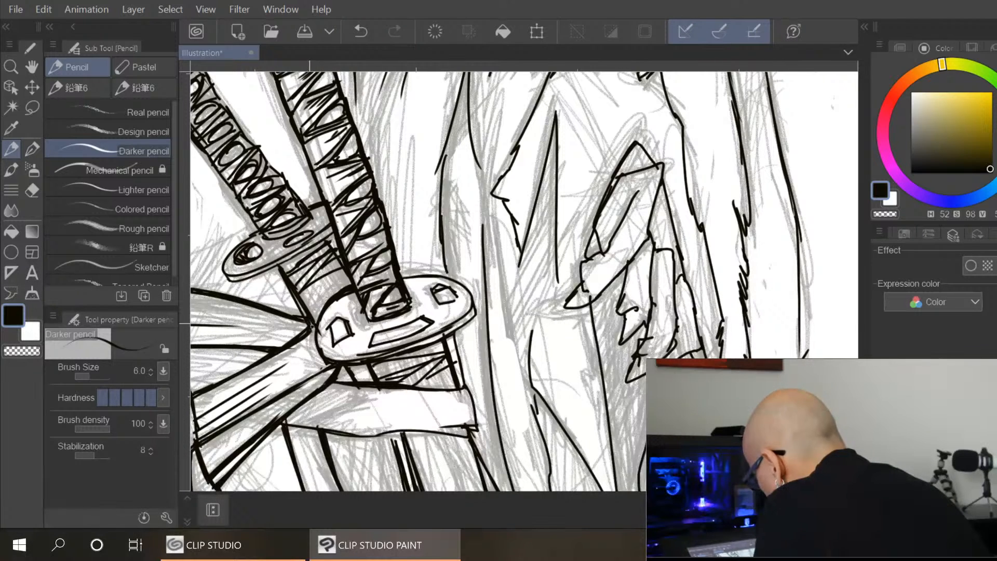
# Thicken the lower rim and the upper edge of the short sword's guard
pyautogui.moveTo(268, 270)
pyautogui.mouseDown()
pyautogui.moveTo(327, 240)
pyautogui.moveTo(295, 255)
pyautogui.mouseUp()
pyautogui.moveTo(229, 282)
pyautogui.mouseDown()
pyautogui.moveTo(315, 249)
pyautogui.moveTo(334, 255)
pyautogui.mouseUp()
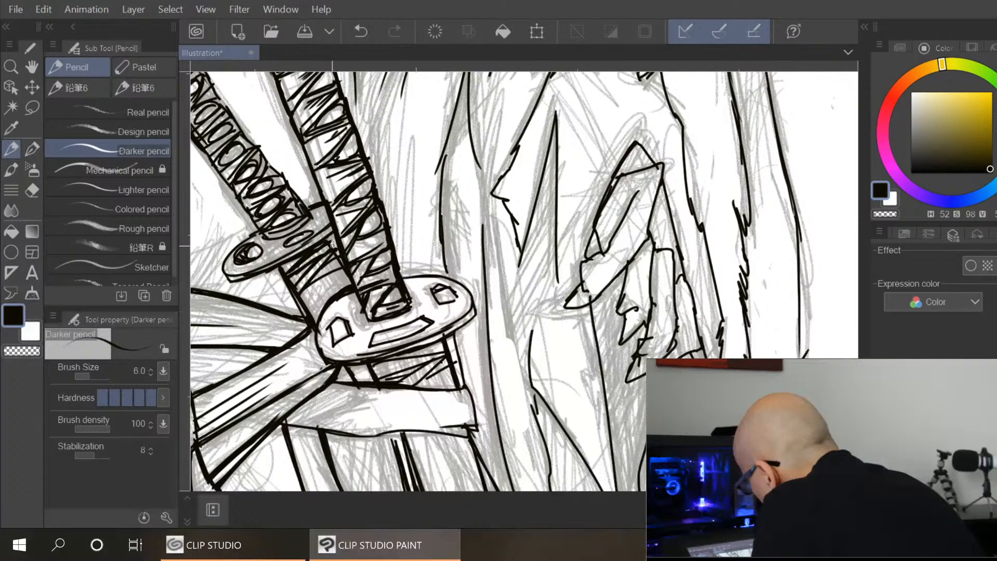
pyautogui.moveTo(260, 232); pyautogui.dragTo(288, 233)
pyautogui.moveTo(271, 238); pyautogui.dragTo(300, 225)
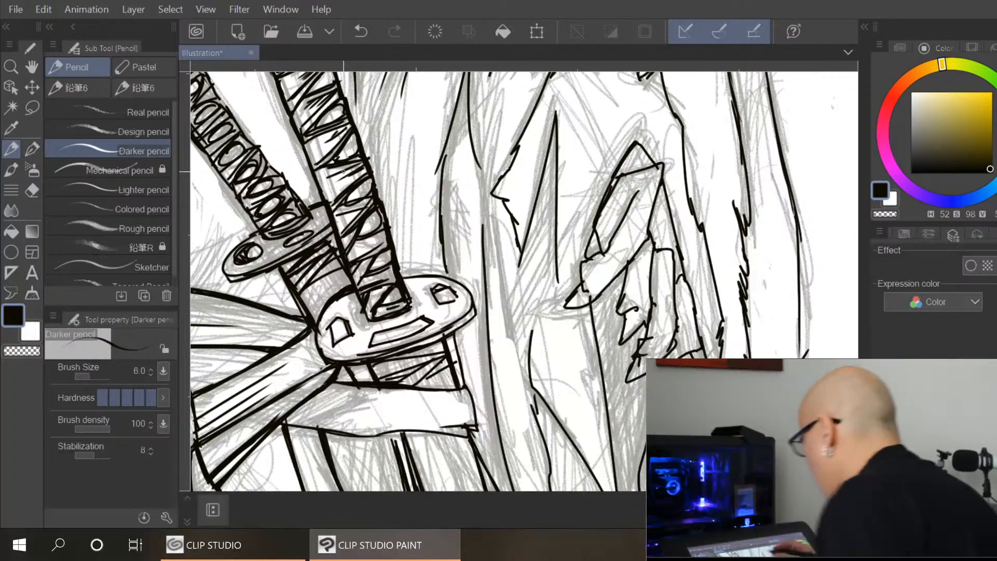
# Thicken both long edges of the short sword's hilt and darken the wrapping near its pommel
pyautogui.moveTo(524, 366); pyautogui.dragTo(667, 546)
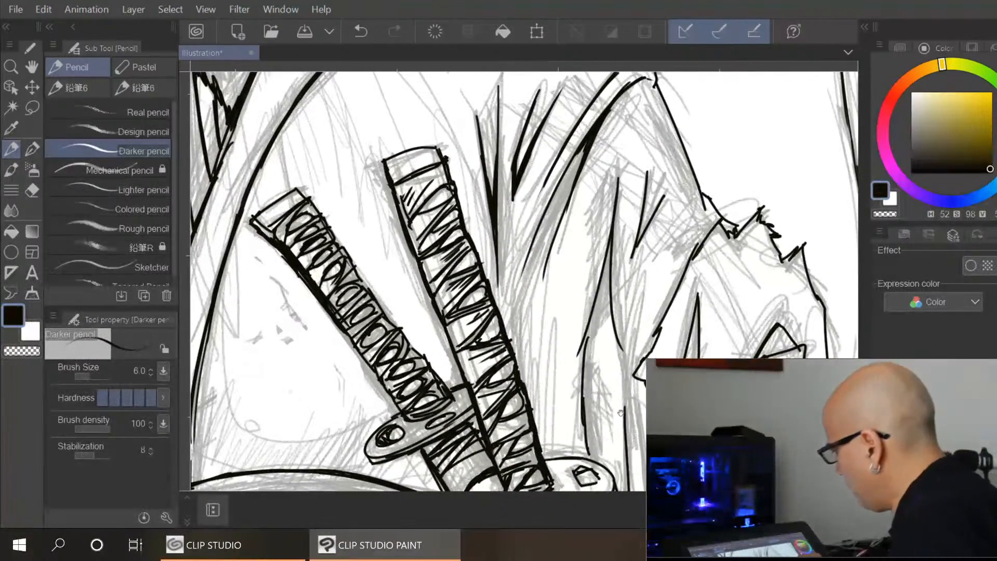
pyautogui.moveTo(340, 326); pyautogui.dragTo(387, 398)
pyautogui.moveTo(313, 201); pyautogui.dragTo(346, 256)
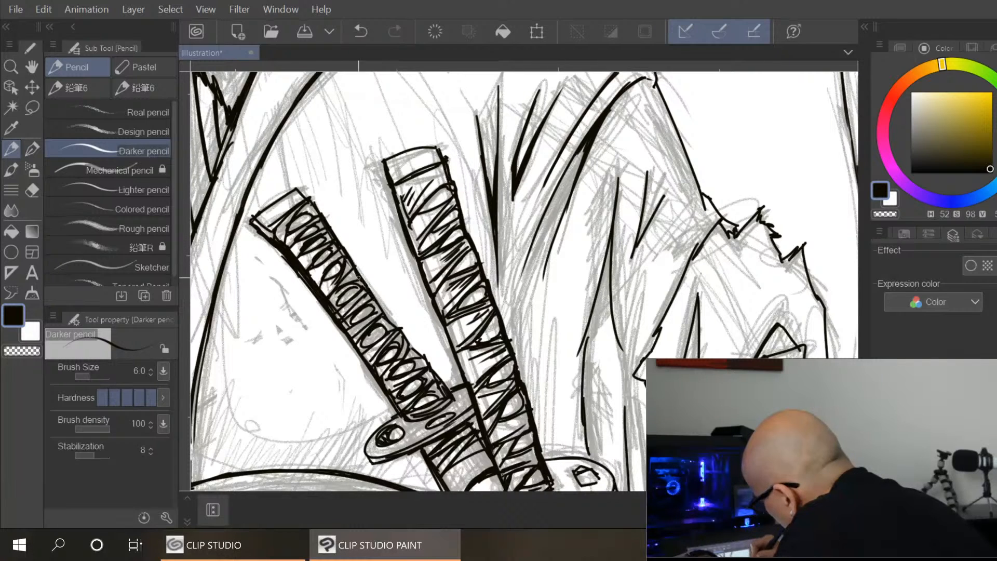
pyautogui.moveTo(373, 297); pyautogui.dragTo(446, 391)
pyautogui.moveTo(275, 234); pyautogui.dragTo(293, 205)
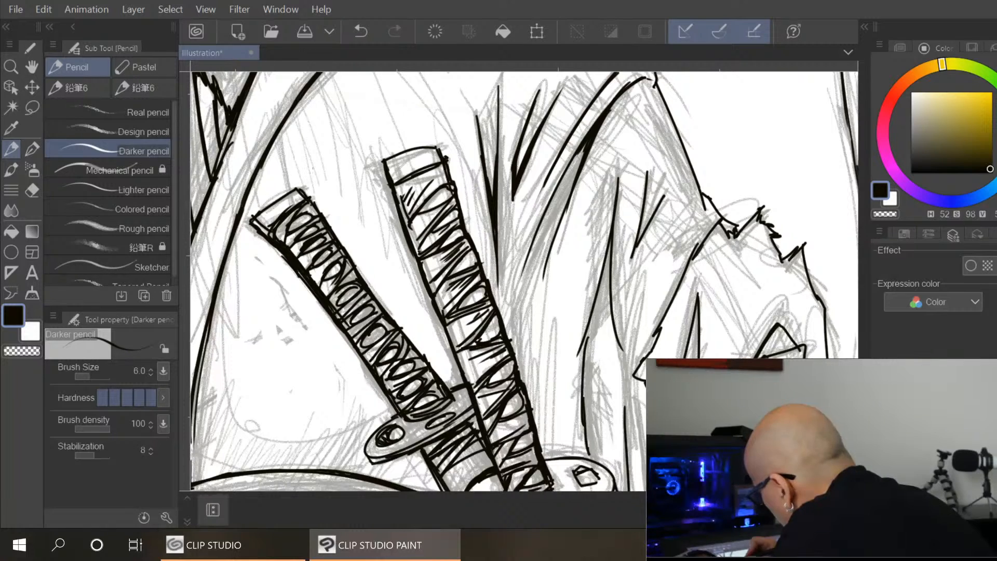
# Thicken the long forked robe fold running down behind the long sword's hilt to its guard
pyautogui.moveTo(633, 398); pyautogui.dragTo(527, 225)
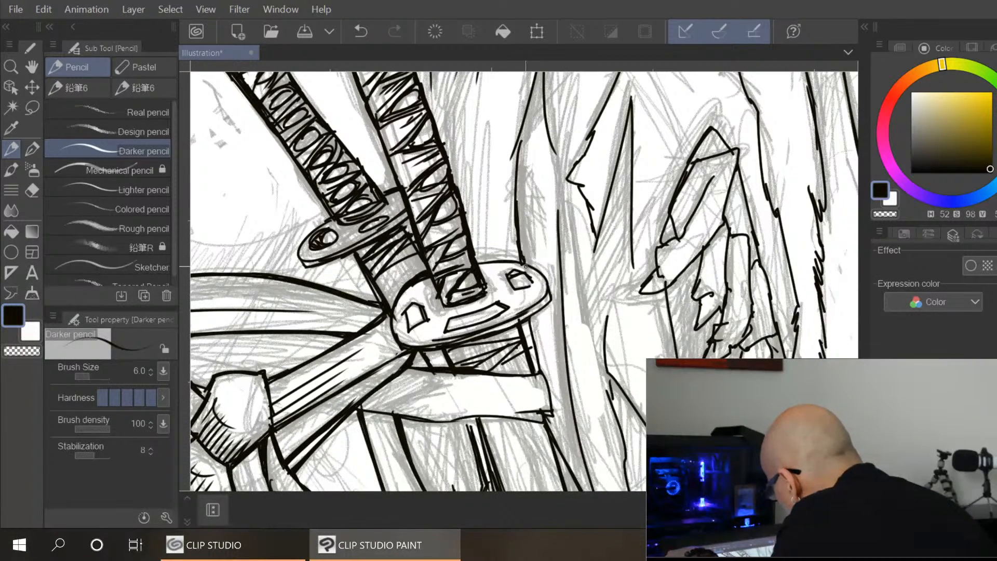
pyautogui.moveTo(521, 138); pyautogui.dragTo(515, 211)
pyautogui.moveTo(523, 169); pyautogui.dragTo(519, 259)
pyautogui.moveTo(566, 111); pyautogui.dragTo(555, 276)
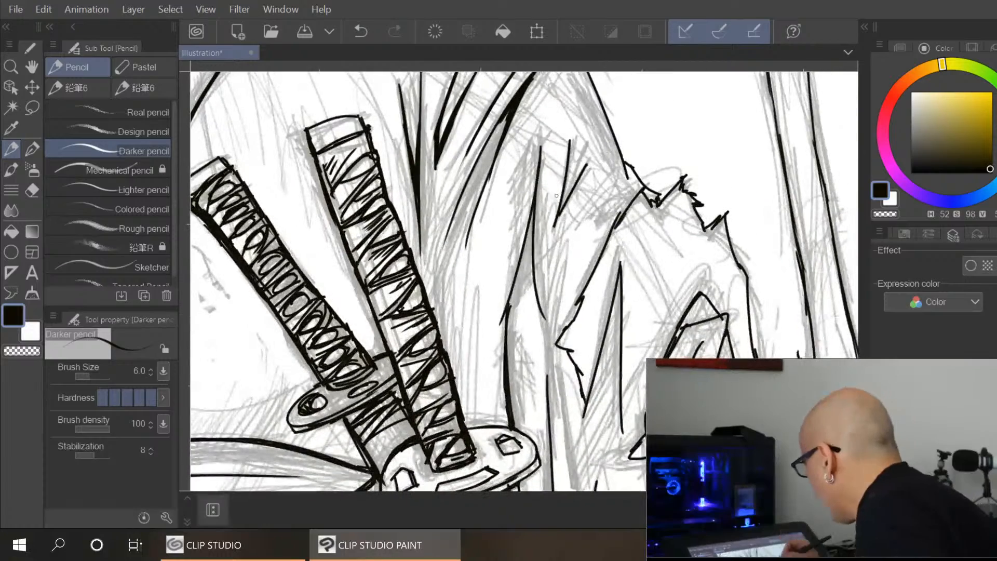
pyautogui.moveTo(535, 210)
pyautogui.mouseDown()
pyautogui.moveTo(499, 317)
pyautogui.moveTo(517, 253)
pyautogui.moveTo(540, 303)
pyautogui.mouseUp()
pyautogui.moveTo(535, 267)
pyautogui.mouseDown()
pyautogui.moveTo(547, 313)
pyautogui.moveTo(541, 260)
pyautogui.mouseUp()
# Thicken the jagged sleeve edge and the pointed V-shaped fold beside it above the hanging hand
pyautogui.moveTo(597, 180); pyautogui.dragTo(571, 237)
pyautogui.moveTo(596, 187)
pyautogui.mouseDown()
pyautogui.moveTo(548, 283)
pyautogui.moveTo(582, 317)
pyautogui.mouseUp()
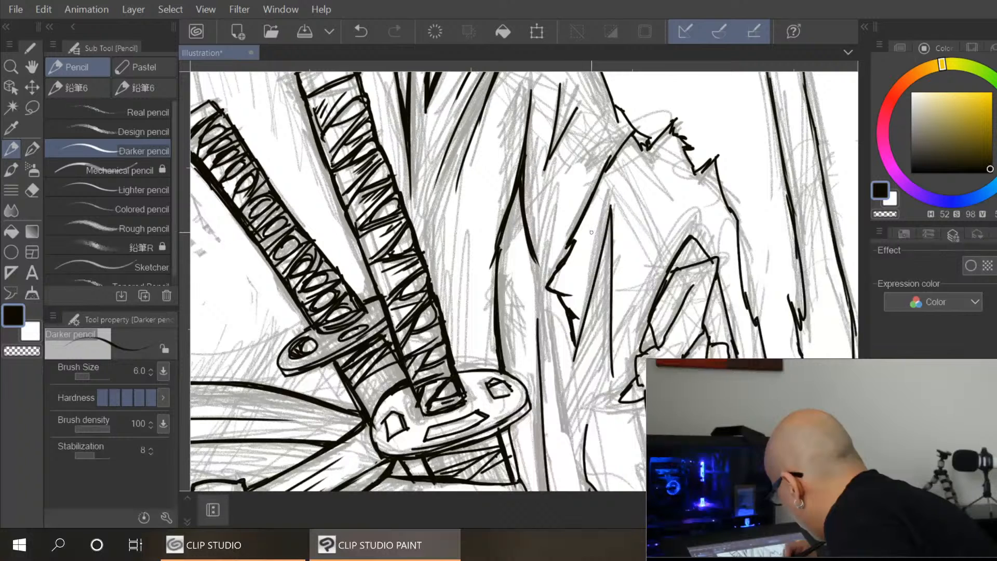
pyautogui.moveTo(611, 209); pyautogui.dragTo(580, 323)
pyautogui.moveTo(597, 268); pyautogui.dragTo(575, 357)
pyautogui.moveTo(614, 205); pyautogui.dragTo(610, 316)
pyautogui.moveTo(609, 226); pyautogui.dragTo(607, 376)
pyautogui.moveTo(607, 339); pyautogui.dragTo(612, 386)
# Thicken the torn, spiky sleeve edge below the shoulder and the small V-shaped fold beside it
pyautogui.moveTo(644, 238); pyautogui.dragTo(607, 320)
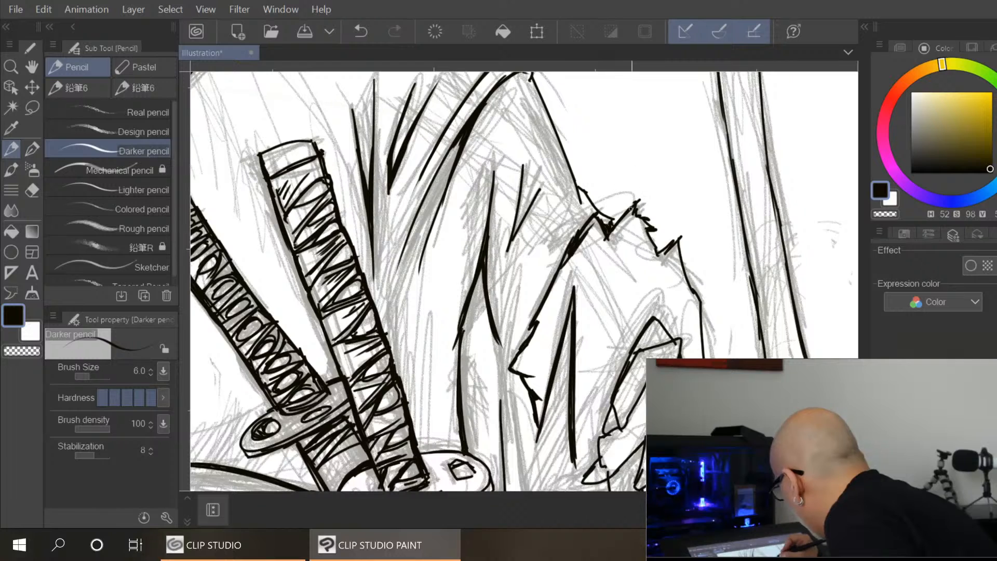
pyautogui.moveTo(651, 231); pyautogui.dragTo(661, 253)
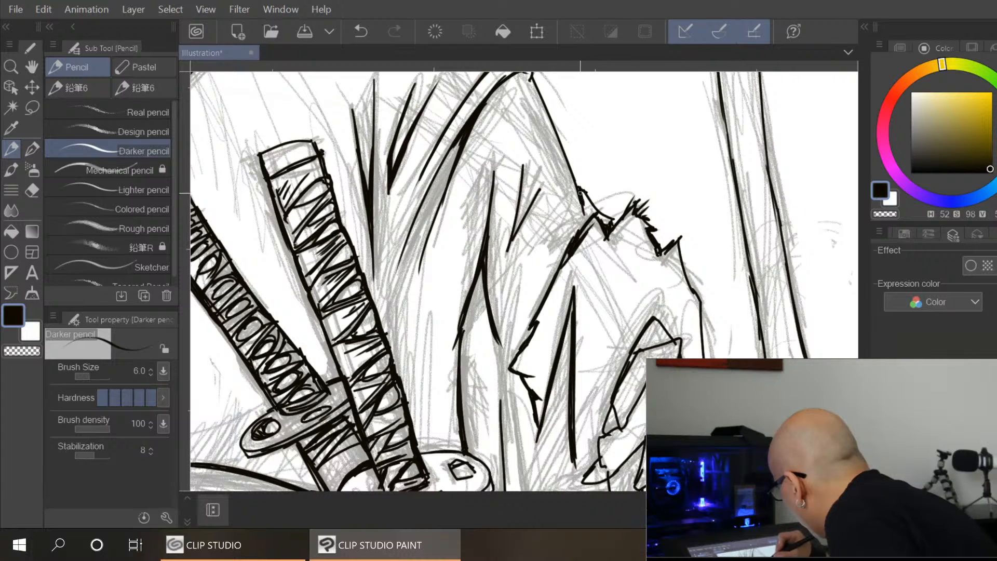
pyautogui.moveTo(585, 193); pyautogui.dragTo(595, 210)
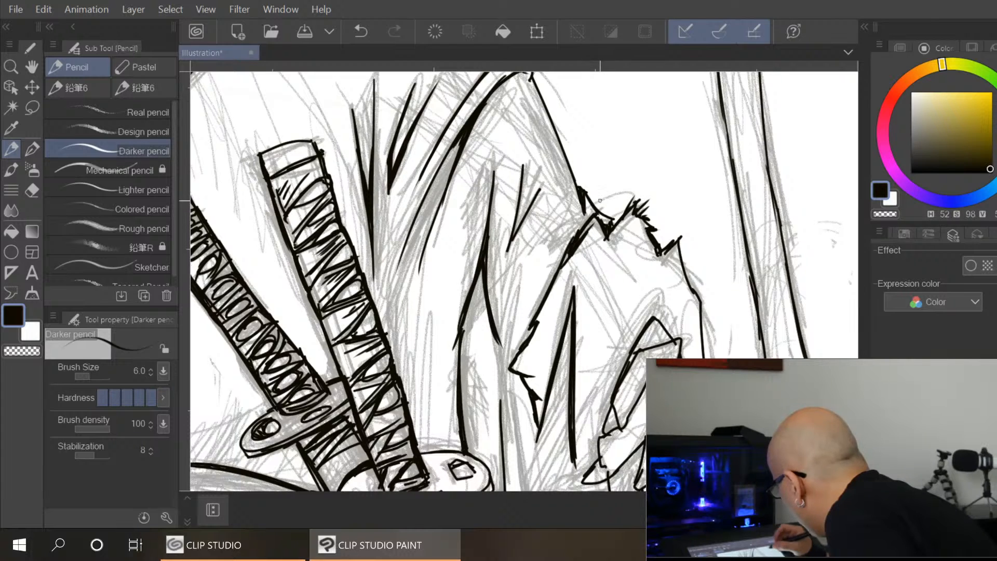
pyautogui.moveTo(592, 158); pyautogui.dragTo(602, 198)
pyautogui.moveTo(532, 209); pyautogui.dragTo(529, 272)
pyautogui.moveTo(534, 226); pyautogui.dragTo(525, 270)
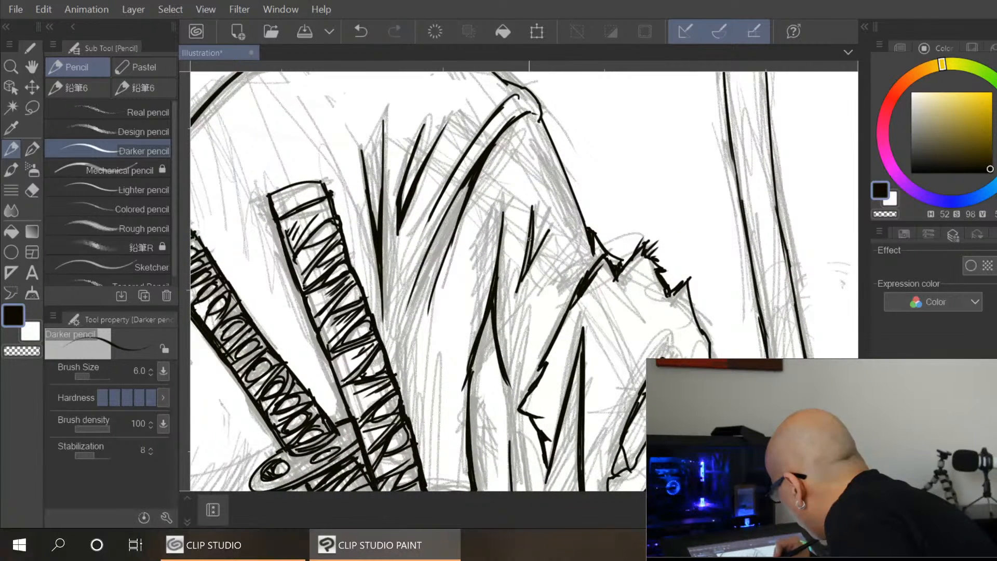
# Thicken the lower edge of the robe's collar and darken the fur spikes at the back of the neck
pyautogui.moveTo(532, 229)
pyautogui.mouseDown()
pyautogui.moveTo(519, 415)
pyautogui.moveTo(545, 338)
pyautogui.moveTo(613, 399)
pyautogui.moveTo(647, 379)
pyautogui.mouseUp()
pyautogui.moveTo(361, 240)
pyautogui.mouseDown()
pyautogui.moveTo(474, 216)
pyautogui.moveTo(366, 238)
pyautogui.moveTo(432, 216)
pyautogui.moveTo(526, 206)
pyautogui.mouseUp()
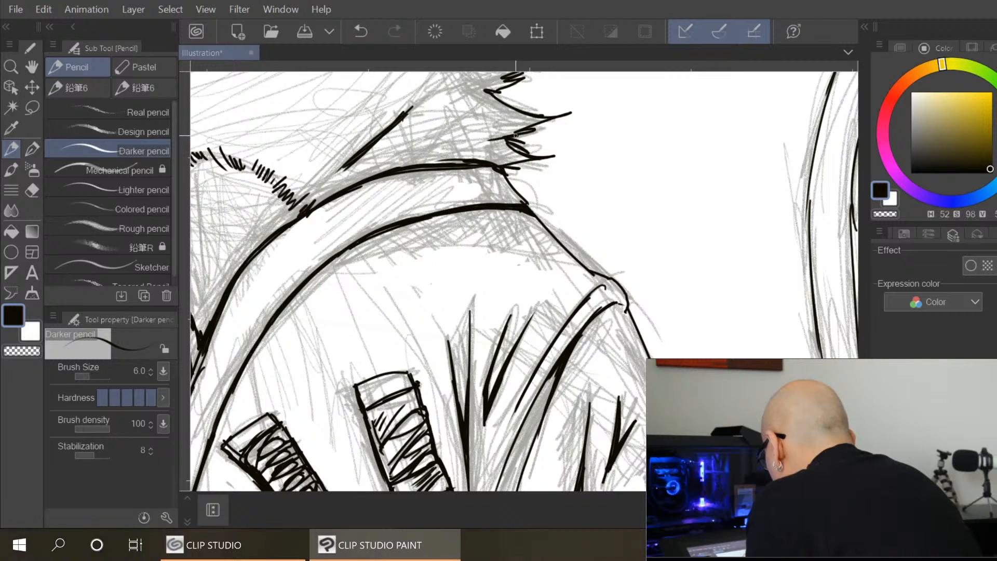
pyautogui.moveTo(486, 148); pyautogui.dragTo(543, 145)
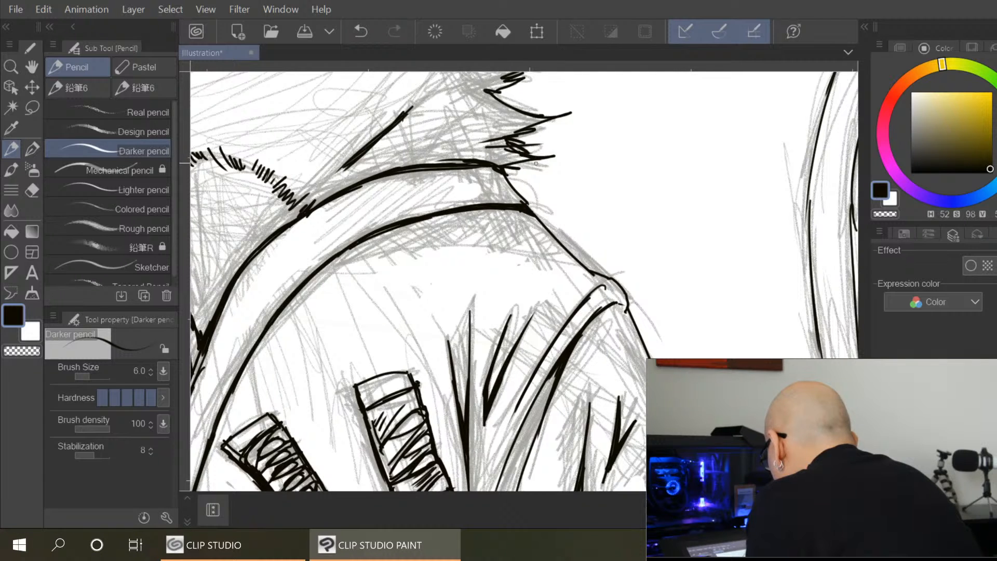
# Thicken the long robe fold running down past the long sword's guard and the end of the sash
pyautogui.scroll(-5, 540, 158)
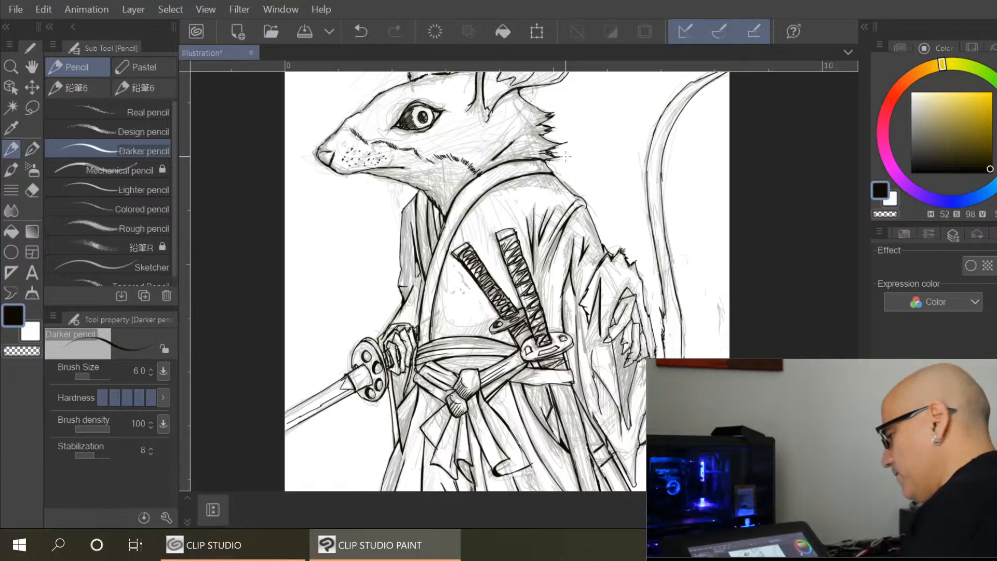
pyautogui.scroll(-5, 566, 156)
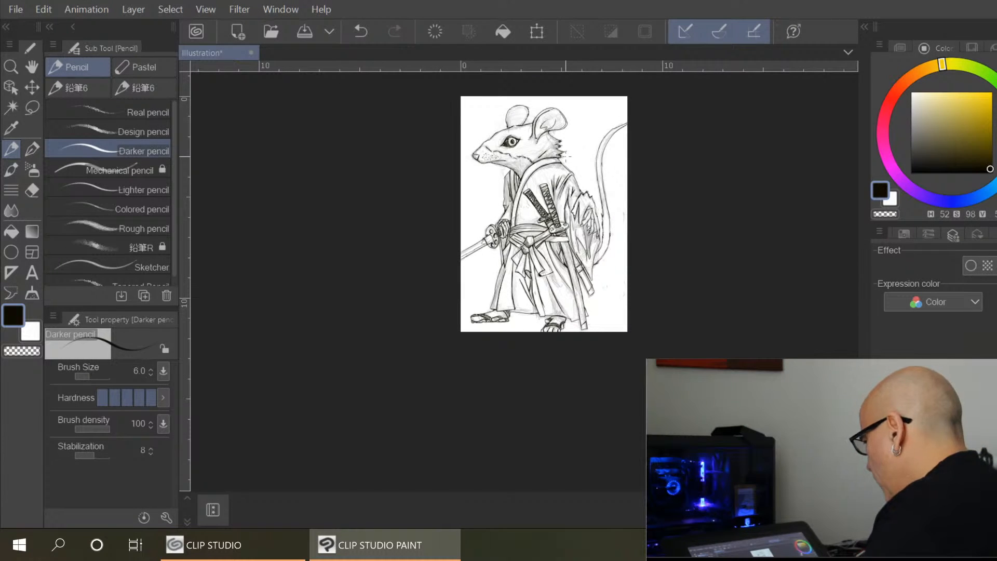
pyautogui.scroll(-2, 566, 156)
pyautogui.scroll(2, 566, 159)
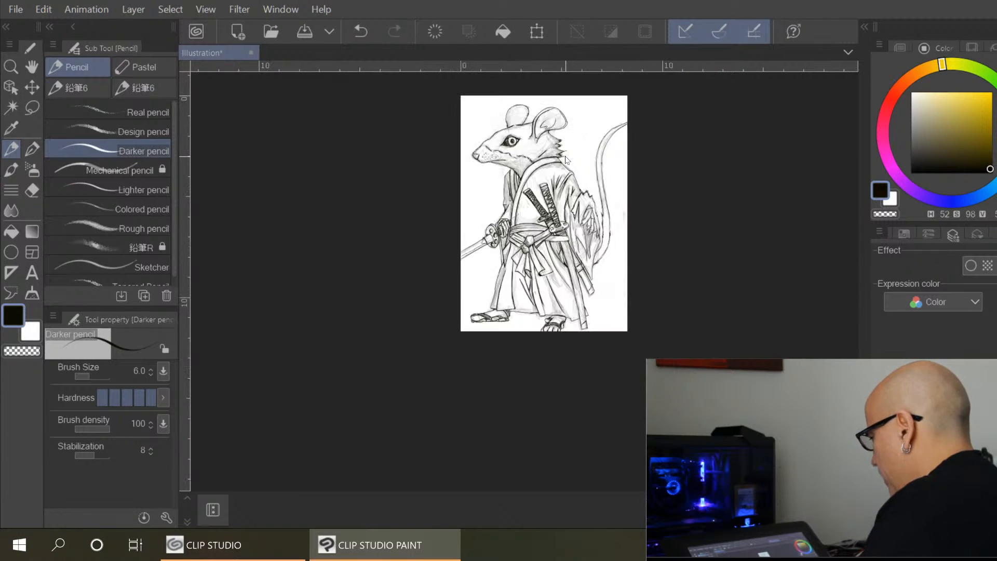
pyautogui.scroll(6, 566, 159)
pyautogui.moveTo(730, 376); pyautogui.dragTo(587, 52)
pyautogui.moveTo(693, 320); pyautogui.dragTo(668, 152)
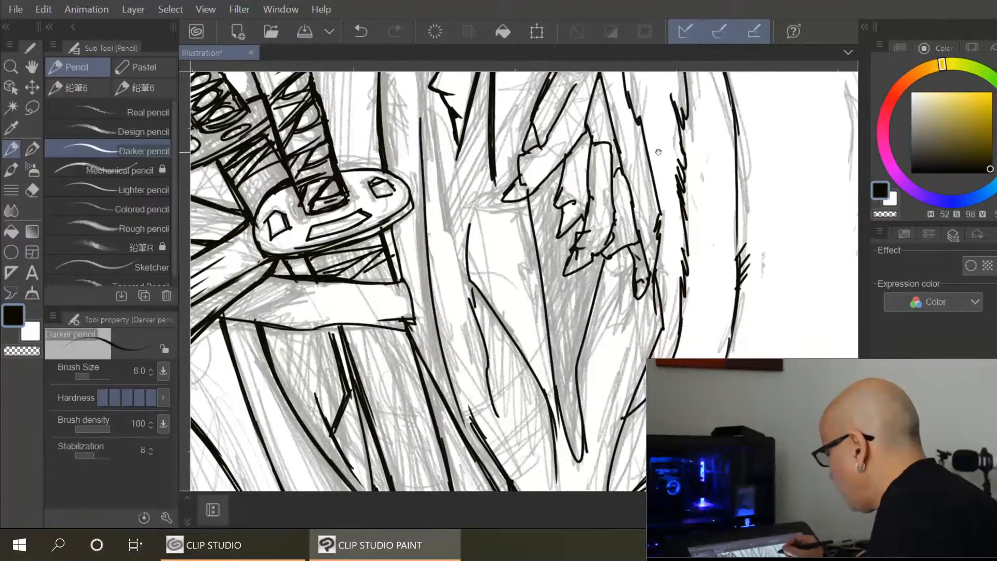
pyautogui.moveTo(421, 131); pyautogui.dragTo(435, 273)
pyautogui.moveTo(430, 214); pyautogui.dragTo(440, 330)
pyautogui.moveTo(427, 242); pyautogui.dragTo(447, 356)
pyautogui.moveTo(439, 318); pyautogui.dragTo(461, 405)
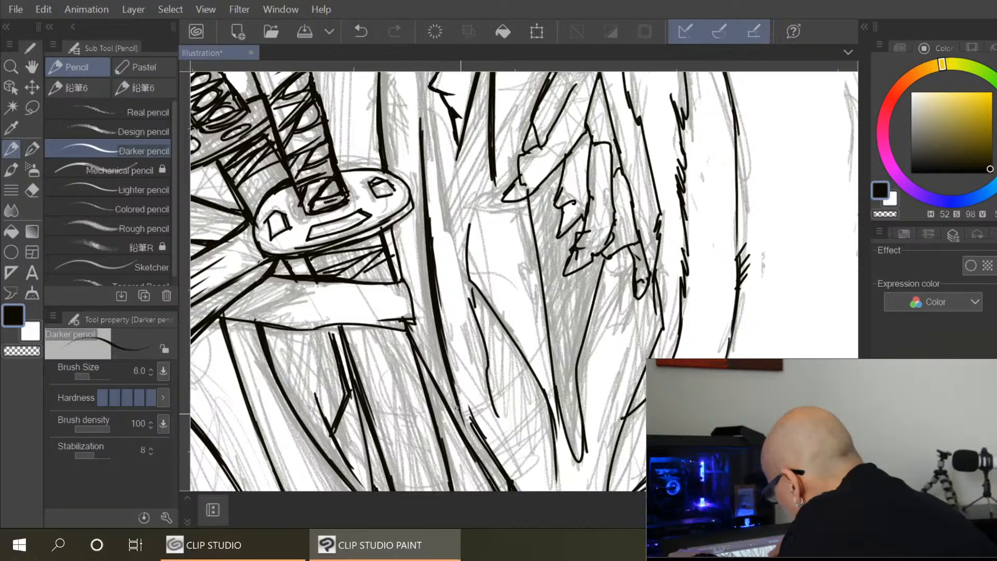
# Thicken the forked sleeve fold between the long robe fold and the hanging hand
pyautogui.moveTo(470, 226)
pyautogui.mouseDown()
pyautogui.moveTo(470, 282)
pyautogui.moveTo(470, 274)
pyautogui.moveTo(500, 328)
pyautogui.mouseUp()
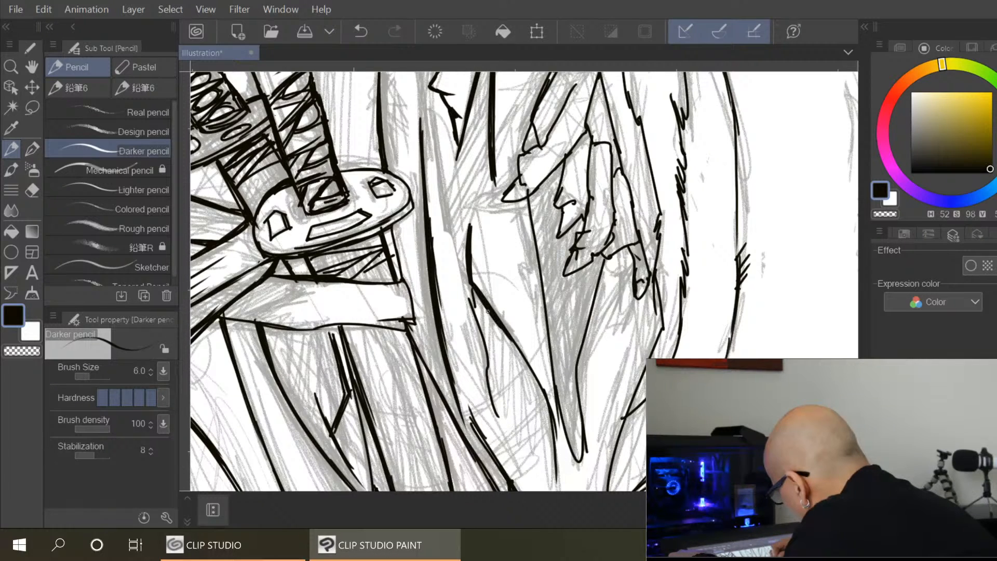
pyautogui.moveTo(472, 296); pyautogui.dragTo(488, 389)
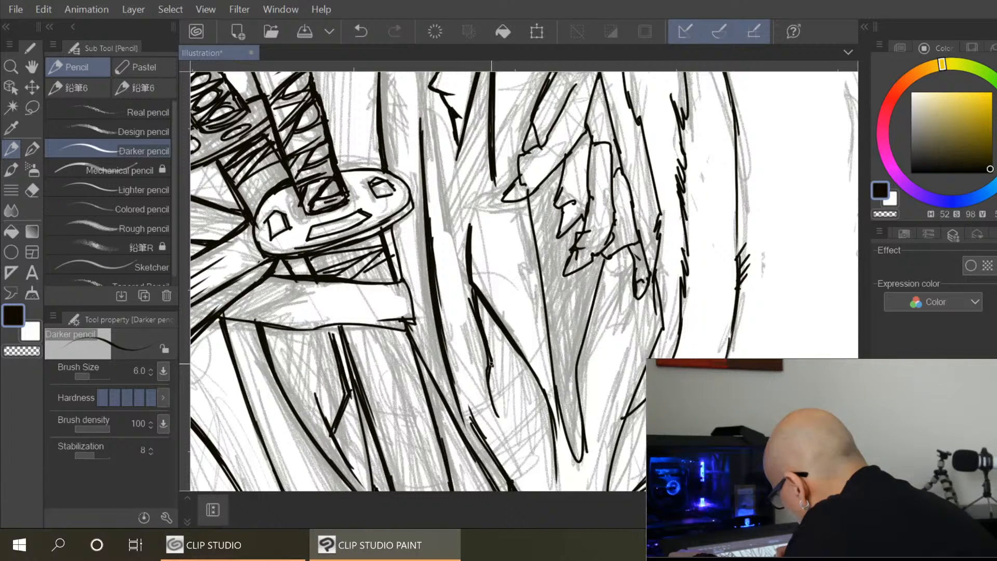
pyautogui.moveTo(505, 433); pyautogui.dragTo(506, 436)
# Thicken the pointed sleeve fold below the hanging hand and the sleeve's back edge beside the tail
pyautogui.moveTo(645, 344); pyautogui.dragTo(608, 198)
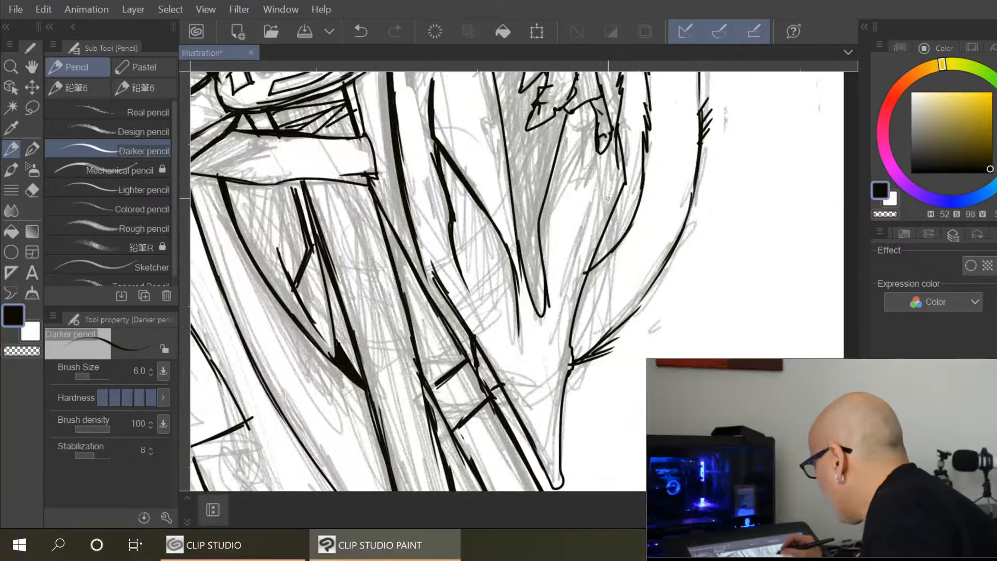
pyautogui.moveTo(571, 117)
pyautogui.mouseDown()
pyautogui.moveTo(542, 215)
pyautogui.moveTo(545, 200)
pyautogui.moveTo(543, 258)
pyautogui.mouseUp()
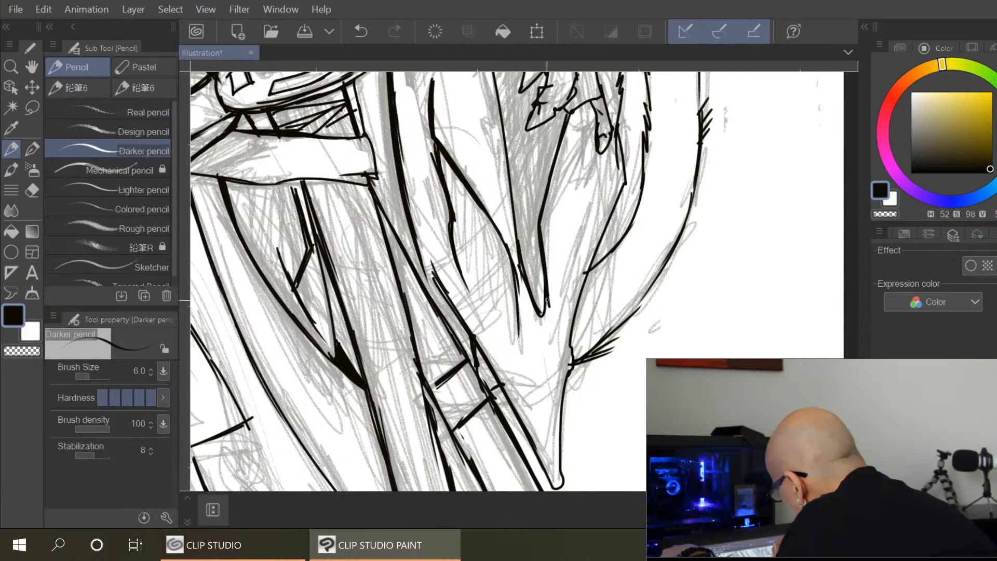
pyautogui.moveTo(550, 296); pyautogui.dragTo(554, 331)
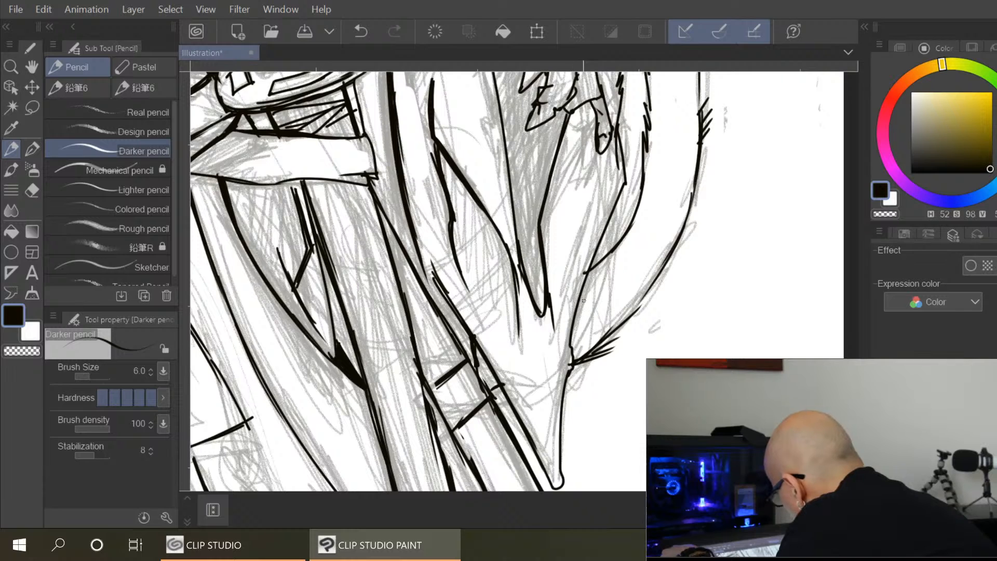
pyautogui.moveTo(588, 279); pyautogui.dragTo(569, 344)
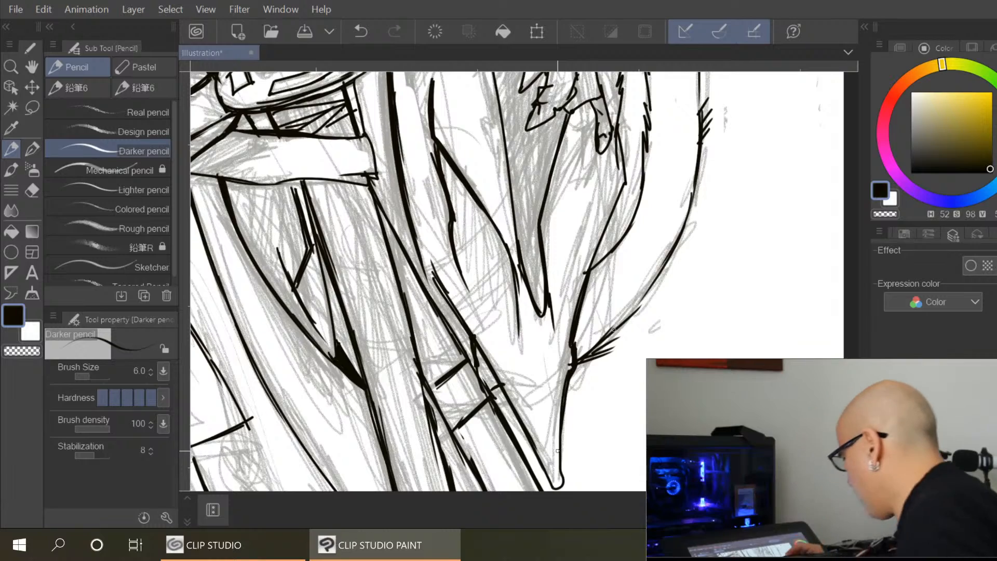
# Thicken the trouser folds directly below the sash and the scabbard line descending from the sash's end
pyautogui.moveTo(663, 419)
pyautogui.mouseDown()
pyautogui.moveTo(623, 161)
pyautogui.moveTo(641, 197)
pyautogui.moveTo(671, 128)
pyautogui.moveTo(668, 171)
pyautogui.moveTo(683, 223)
pyautogui.moveTo(712, 238)
pyautogui.moveTo(685, 141)
pyautogui.mouseUp()
pyautogui.moveTo(434, 253); pyautogui.dragTo(453, 342)
pyautogui.moveTo(443, 284); pyautogui.dragTo(458, 365)
pyautogui.moveTo(447, 315); pyautogui.dragTo(460, 372)
pyautogui.moveTo(484, 266); pyautogui.dragTo(533, 415)
pyautogui.moveTo(479, 260); pyautogui.dragTo(504, 392)
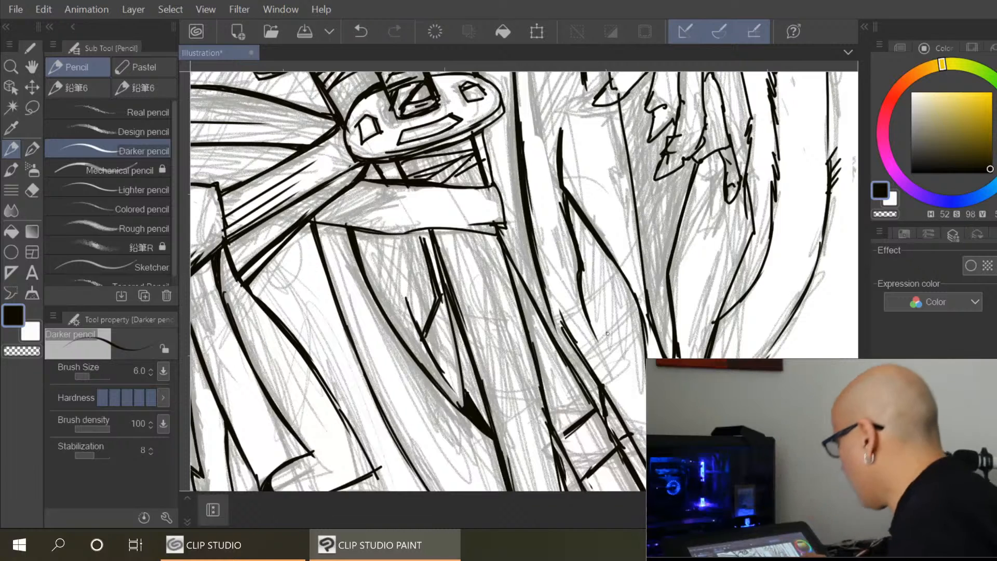
# Thicken the lower edge of the sash's end and the outer rim of the long sword's guard
pyautogui.moveTo(425, 229); pyautogui.dragTo(494, 234)
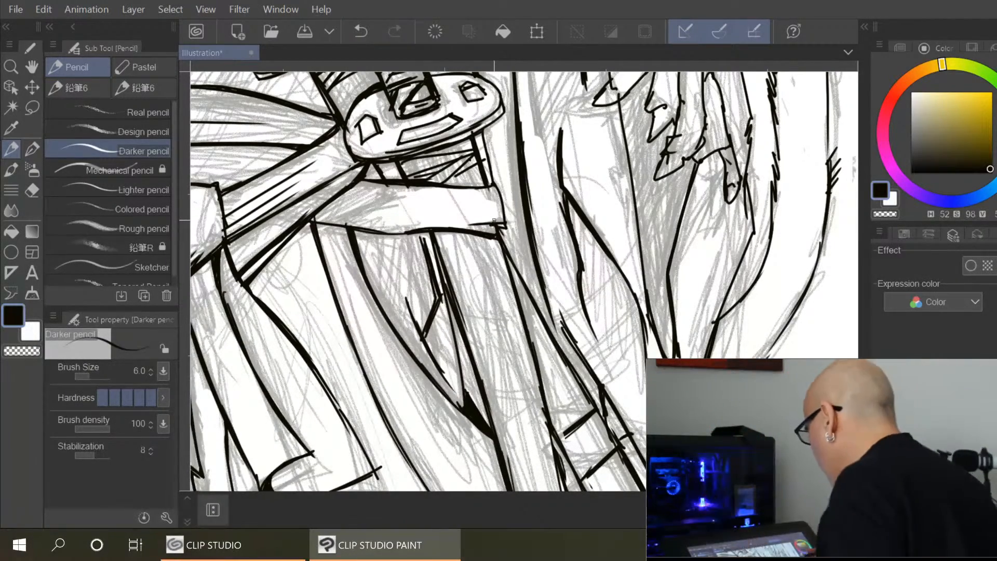
pyautogui.moveTo(544, 193); pyautogui.dragTo(543, 292)
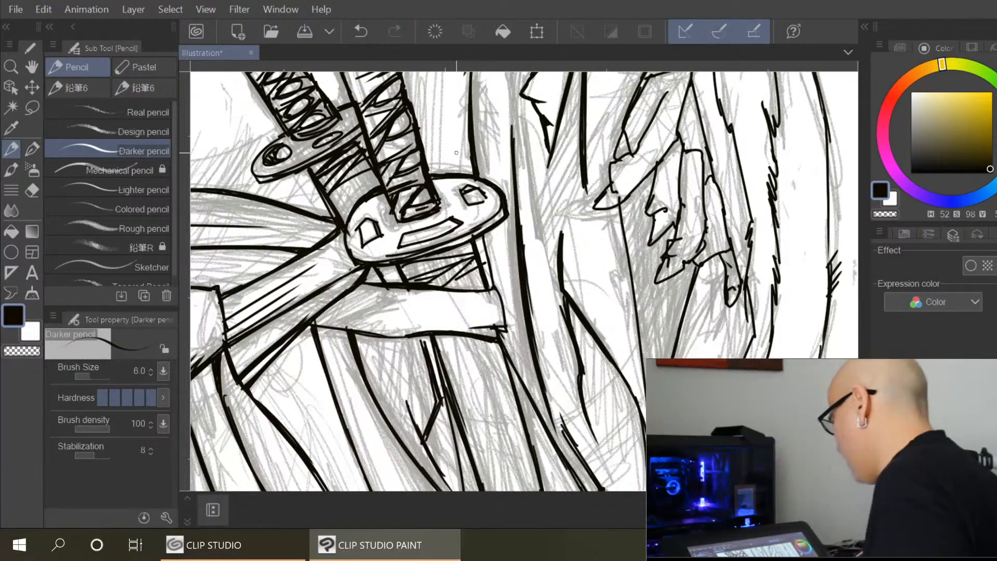
# Thicken the outlines of the hanging hand's thumb and nearest finger
pyautogui.moveTo(538, 167)
pyautogui.mouseDown()
pyautogui.moveTo(497, 413)
pyautogui.moveTo(449, 408)
pyautogui.moveTo(429, 333)
pyautogui.moveTo(410, 326)
pyautogui.mouseUp()
pyautogui.moveTo(673, 339); pyautogui.dragTo(622, 183)
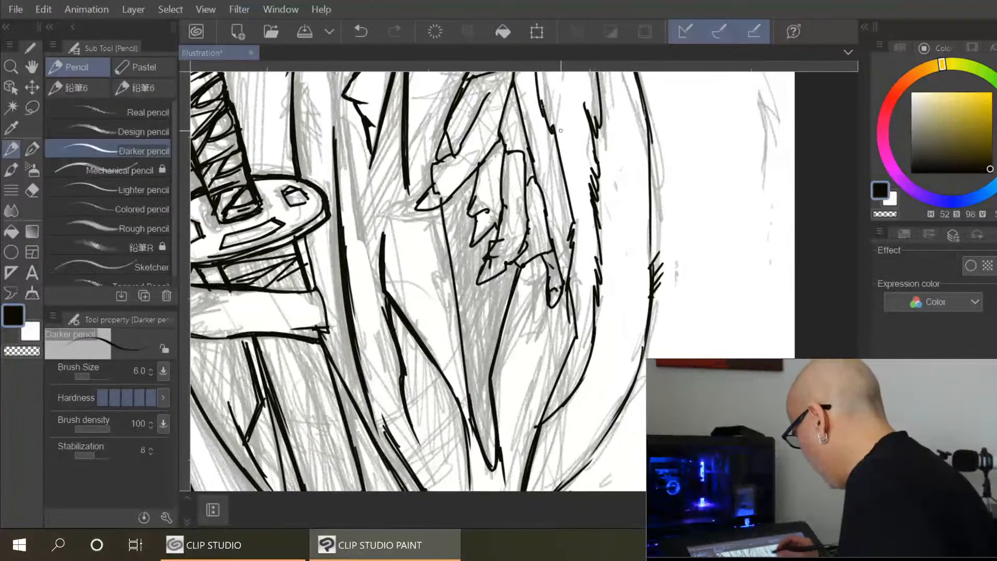
pyautogui.moveTo(416, 209)
pyautogui.mouseDown()
pyautogui.moveTo(448, 199)
pyautogui.moveTo(493, 145)
pyautogui.mouseUp()
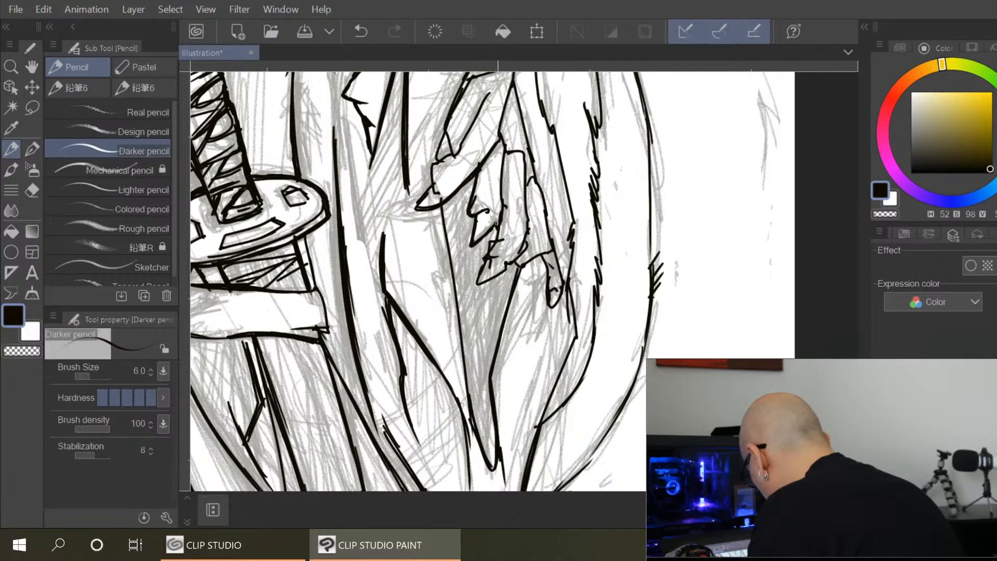
# Thicken the finger outlines of the hanging hand and the sleeve opening's edge running down beside it
pyautogui.moveTo(502, 209); pyautogui.dragTo(490, 256)
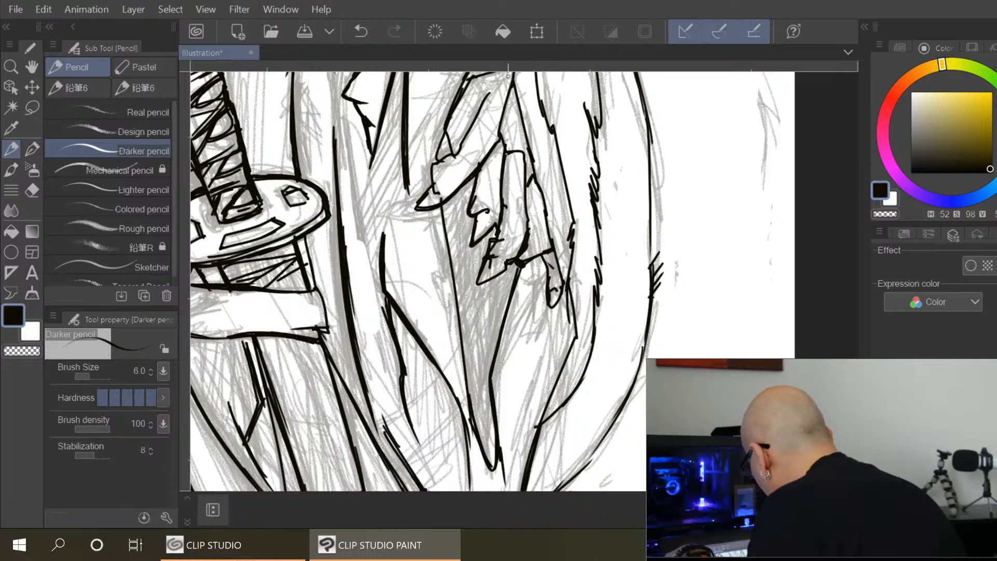
pyautogui.moveTo(514, 85)
pyautogui.mouseDown()
pyautogui.moveTo(545, 212)
pyautogui.moveTo(552, 202)
pyautogui.moveTo(541, 194)
pyautogui.moveTo(552, 236)
pyautogui.mouseUp()
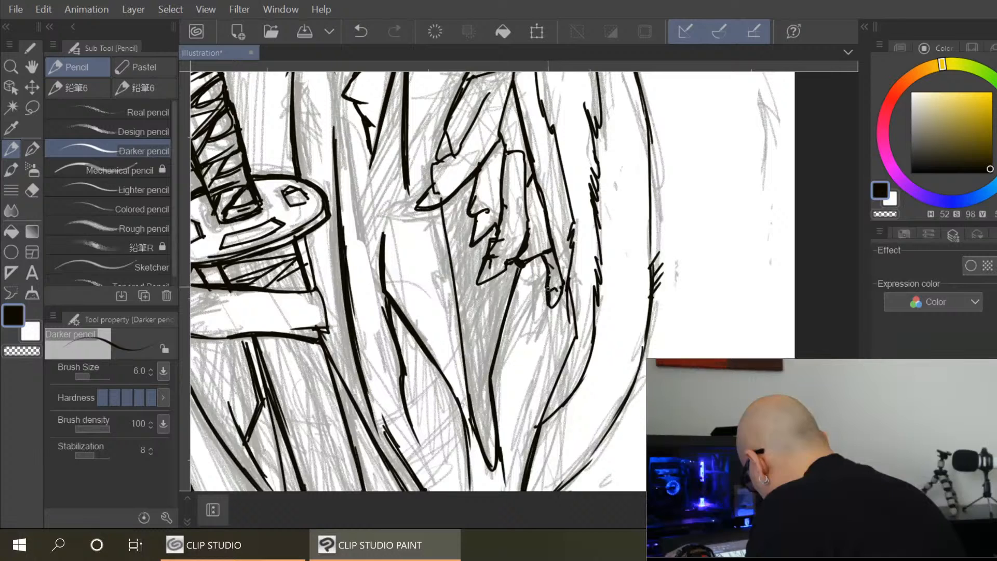
pyautogui.moveTo(553, 127); pyautogui.dragTo(576, 229)
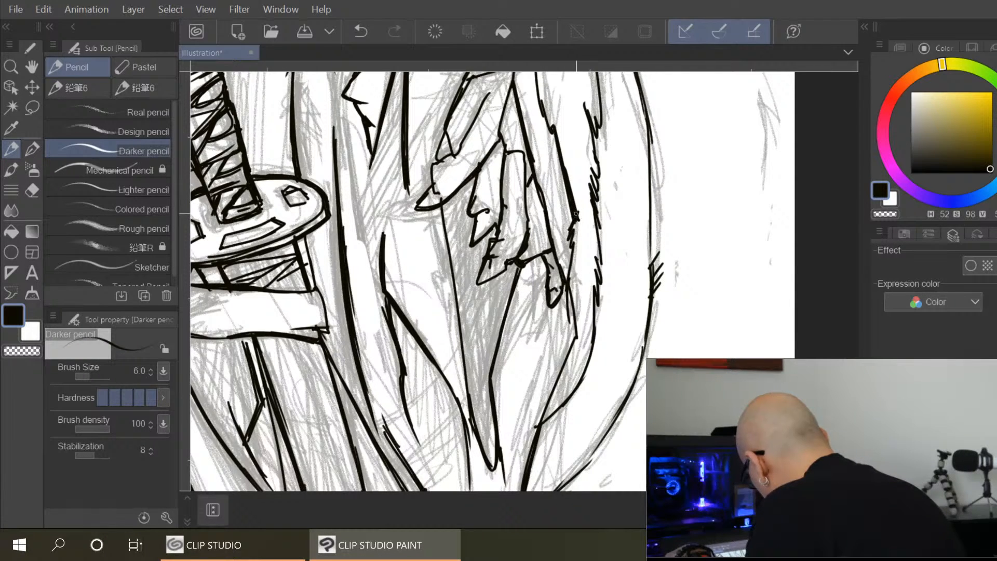
pyautogui.moveTo(575, 237); pyautogui.dragTo(580, 333)
pyautogui.moveTo(570, 281)
pyautogui.mouseDown()
pyautogui.moveTo(581, 337)
pyautogui.moveTo(549, 416)
pyautogui.moveTo(580, 378)
pyautogui.mouseUp()
# Examine the line weight across the clothing and swords, and over the whole figure with the rough sketch hidden
pyautogui.moveTo(635, 154)
pyautogui.mouseDown()
pyautogui.moveTo(580, 471)
pyautogui.moveTo(679, 196)
pyautogui.moveTo(671, 174)
pyautogui.mouseUp()
pyautogui.moveTo(657, 381); pyautogui.dragTo(715, 203)
pyautogui.moveTo(718, 261); pyautogui.dragTo(776, 170)
pyautogui.moveTo(577, 449); pyautogui.dragTo(732, 174)
pyautogui.moveTo(587, 333); pyautogui.dragTo(634, 450)
pyautogui.moveTo(542, 148); pyautogui.dragTo(583, 440)
pyautogui.moveTo(570, 255); pyautogui.dragTo(564, 435)
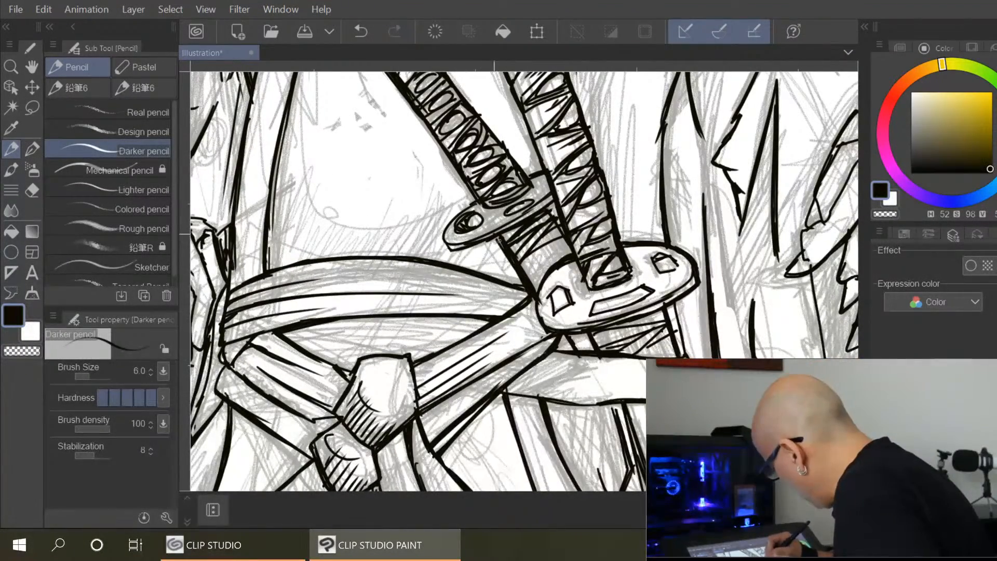
pyautogui.moveTo(482, 104); pyautogui.dragTo(591, 264)
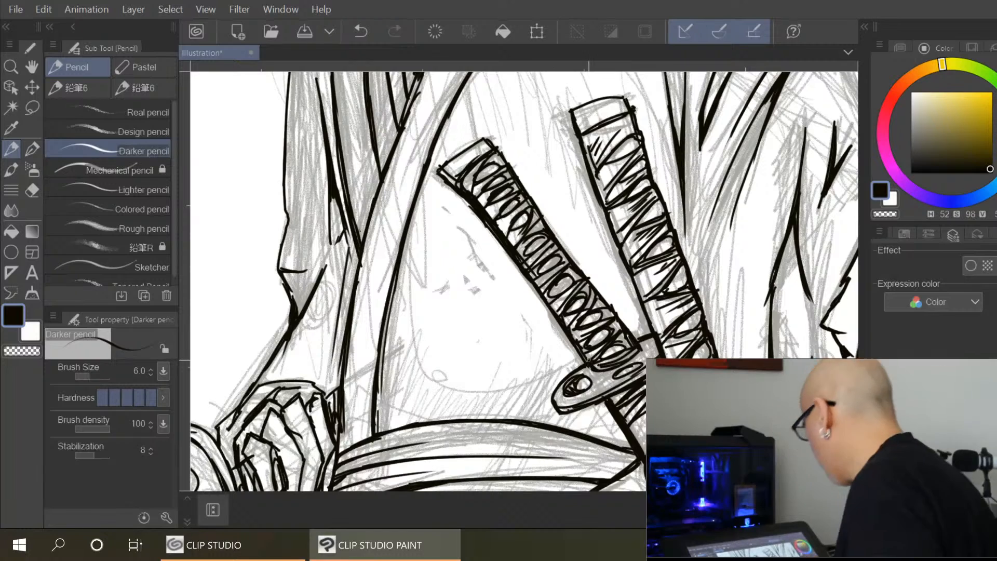
pyautogui.scroll(-3, 588, 360)
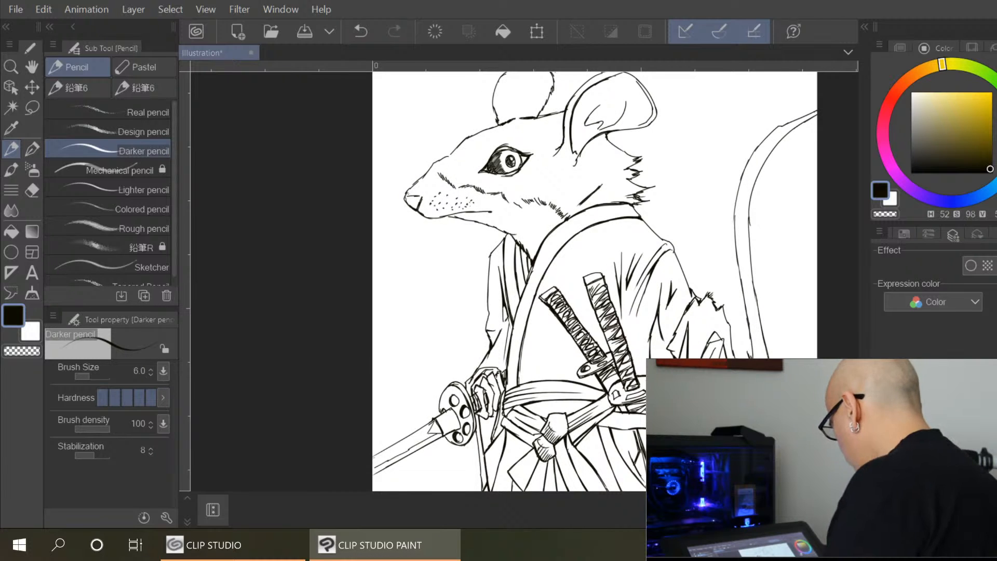
pyautogui.hotkey('ctrl', '-')
pyautogui.hotkey('ctrl', '-')
pyautogui.hotkey('ctrl', '-')
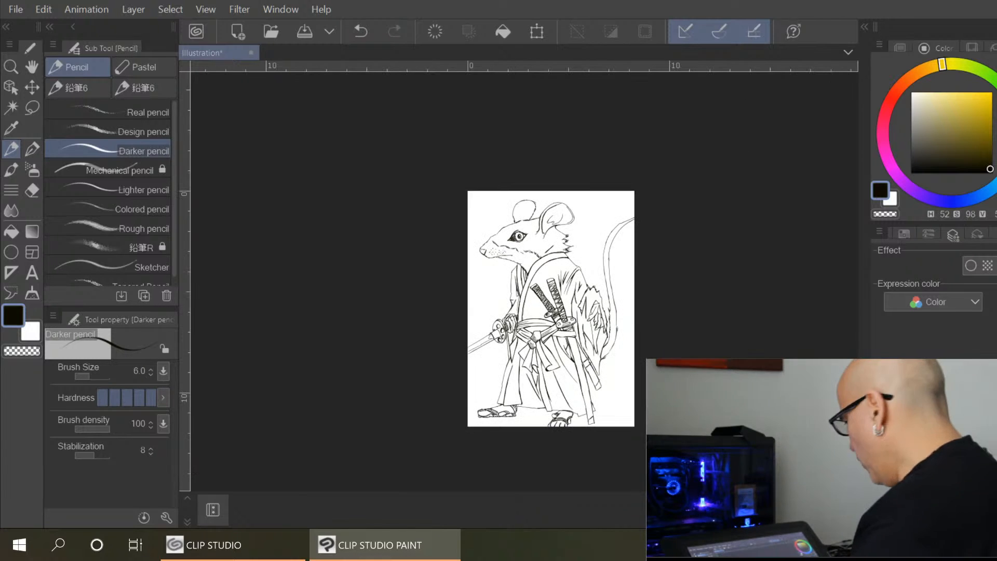
pyautogui.hotkey('ctrl', '+')
pyautogui.hotkey('ctrl', '+')
pyautogui.moveTo(690, 425)
pyautogui.mouseDown()
pyautogui.moveTo(655, 309)
pyautogui.moveTo(662, 374)
pyautogui.mouseUp()
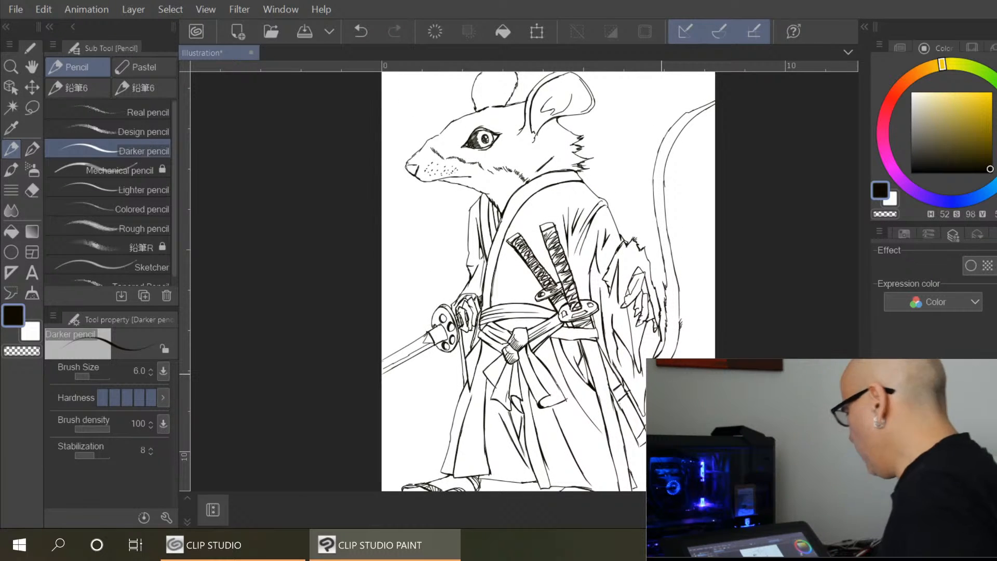
# Thicken the outline along the bridge of the snout and around the nose tip
pyautogui.scroll(3, 485, 135)
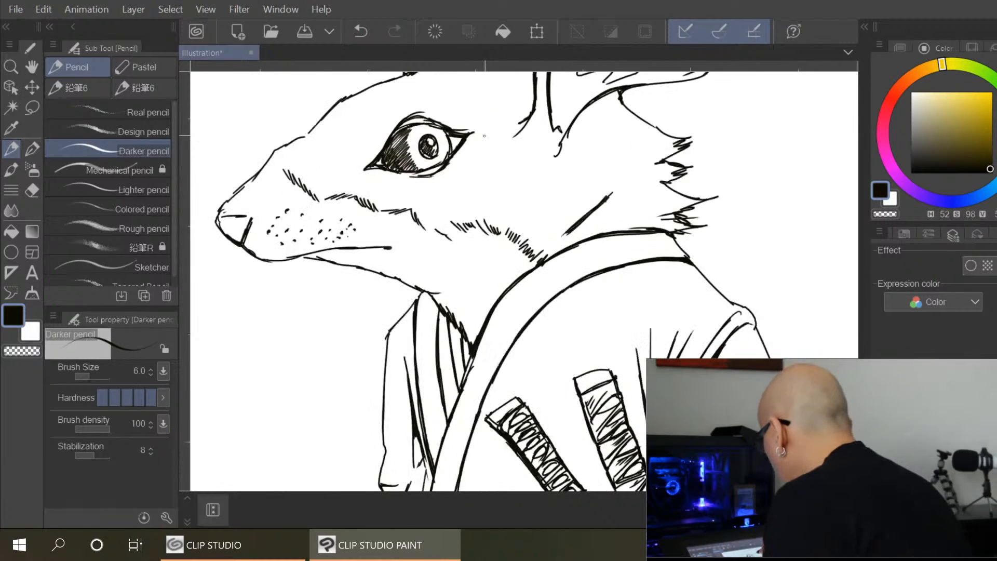
pyautogui.scroll(1, 484, 135)
pyautogui.moveTo(256, 166); pyautogui.dragTo(389, 182)
pyautogui.moveTo(347, 144); pyautogui.dragTo(337, 151)
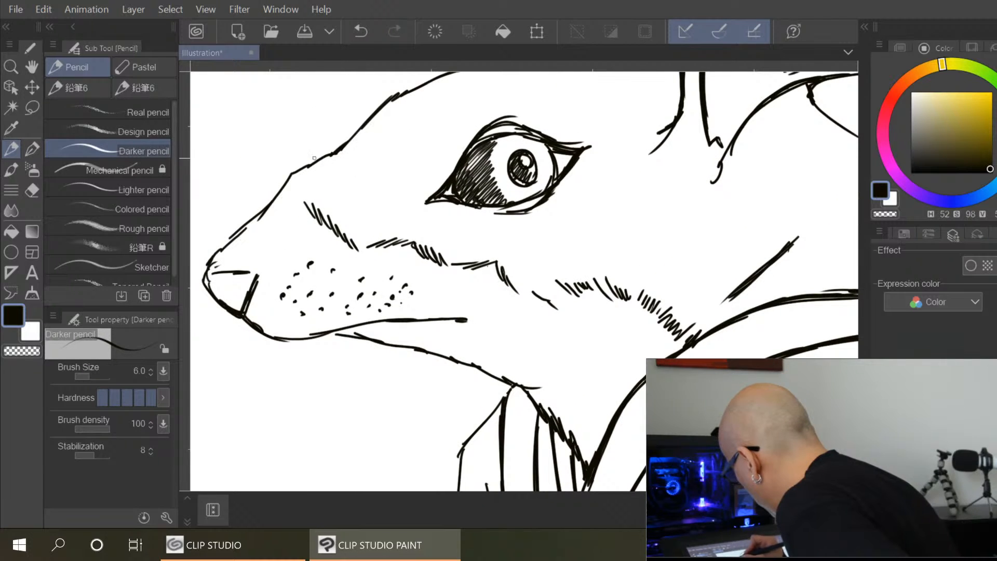
pyautogui.moveTo(207, 278)
pyautogui.mouseDown()
pyautogui.moveTo(228, 273)
pyautogui.moveTo(206, 278)
pyautogui.moveTo(248, 315)
pyautogui.mouseUp()
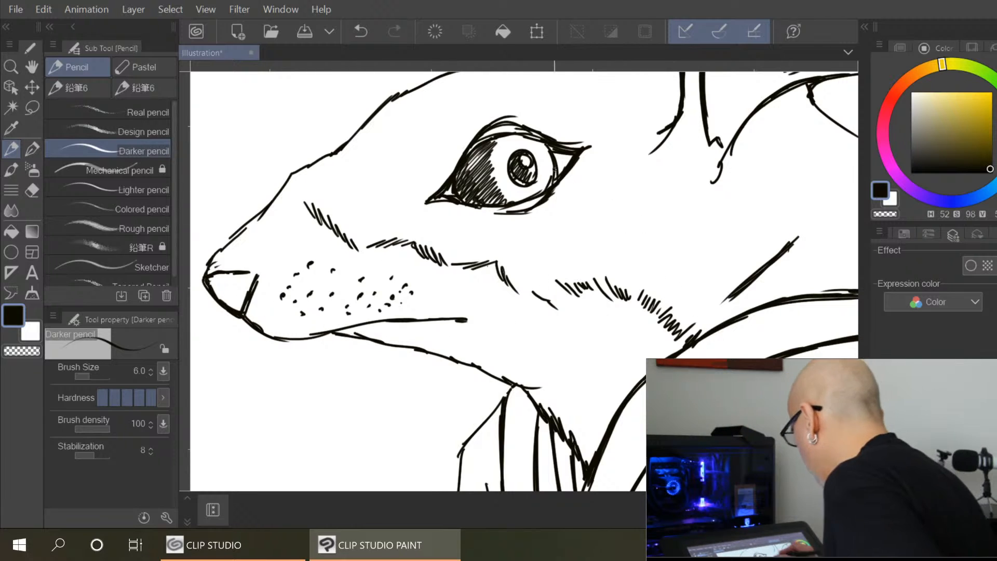
# Add short contour strokes around the eye, above the upper lid, below the lower lid and at both corners
pyautogui.moveTo(505, 213); pyautogui.dragTo(545, 209)
pyautogui.moveTo(506, 117); pyautogui.dragTo(546, 122)
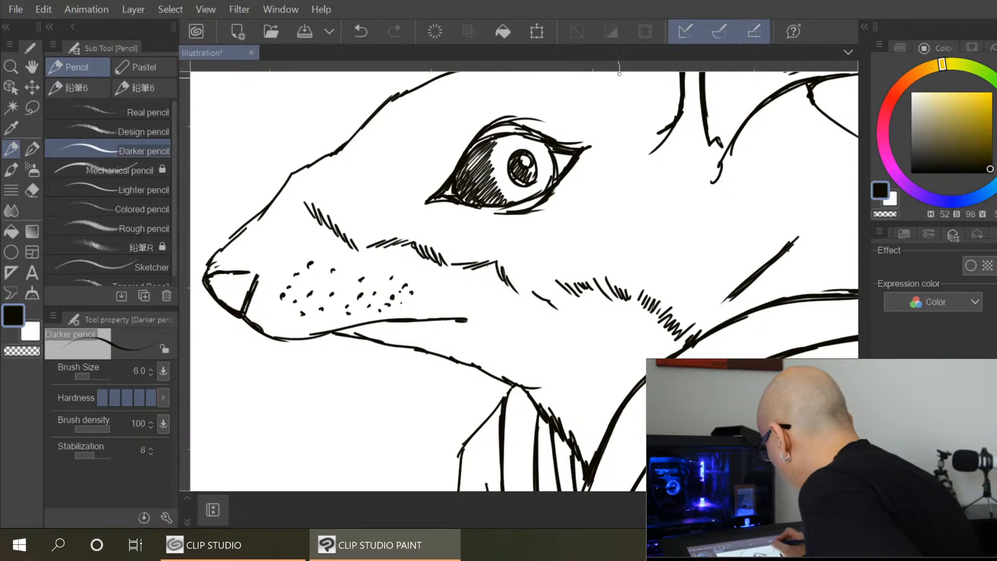
pyautogui.moveTo(583, 152); pyautogui.dragTo(562, 194)
pyautogui.moveTo(432, 201); pyautogui.dragTo(475, 215)
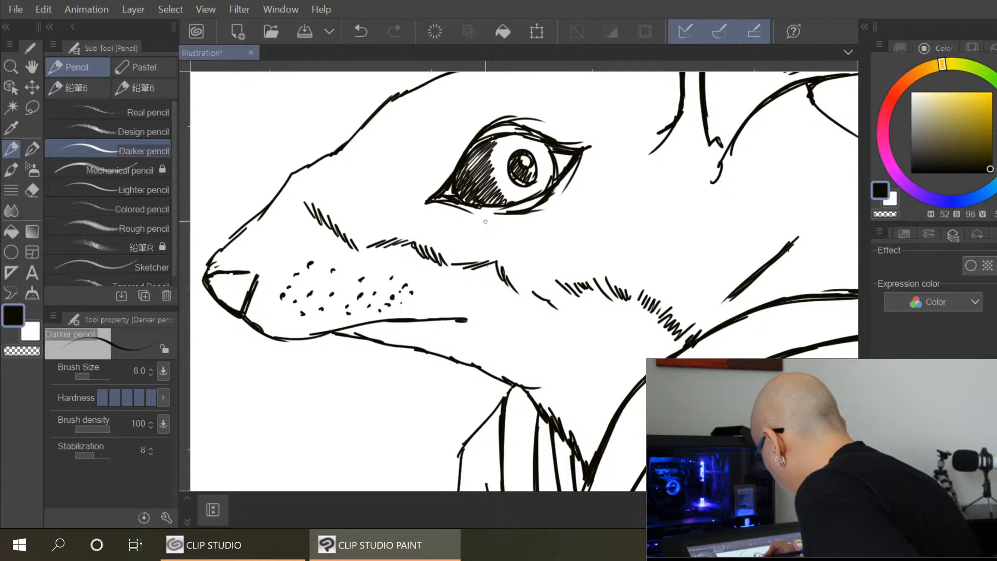
# Review the line art of the whole figure and compare it with the rough sketch shown on its own
pyautogui.scroll(-3, 502, 96)
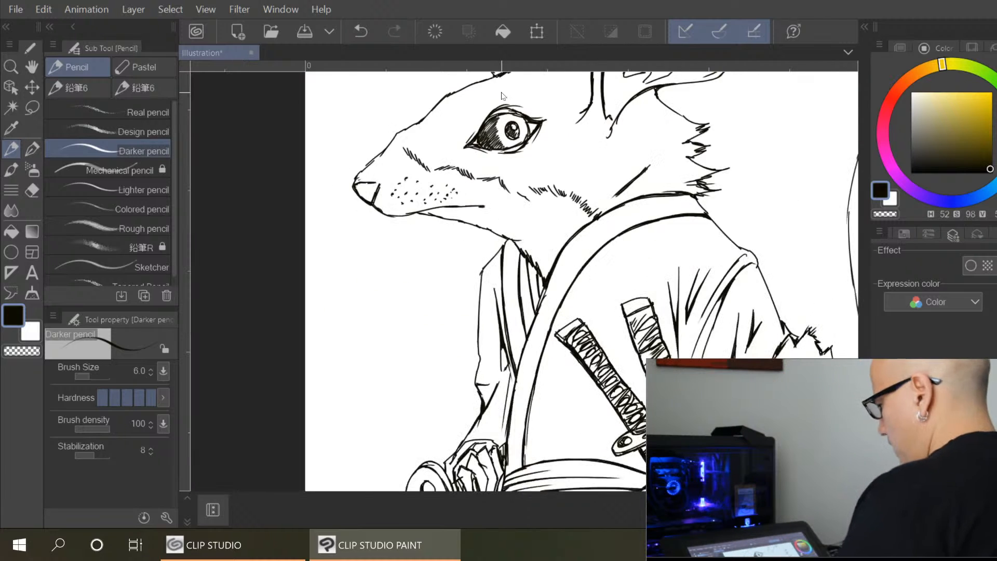
pyautogui.scroll(-2, 501, 96)
pyautogui.moveTo(758, 454); pyautogui.dragTo(703, 302)
pyautogui.scroll(-1, 703, 303)
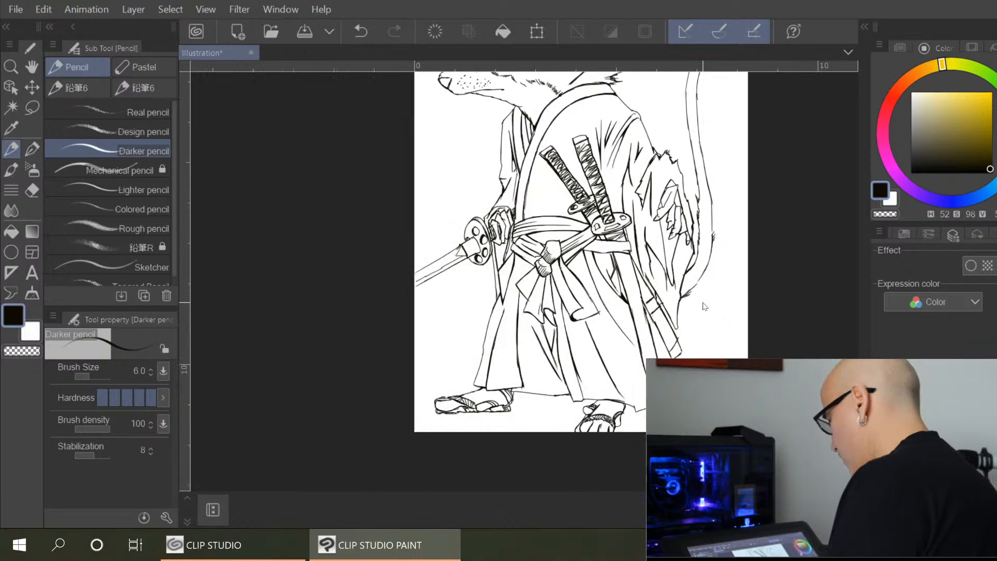
pyautogui.scroll(-2, 702, 304)
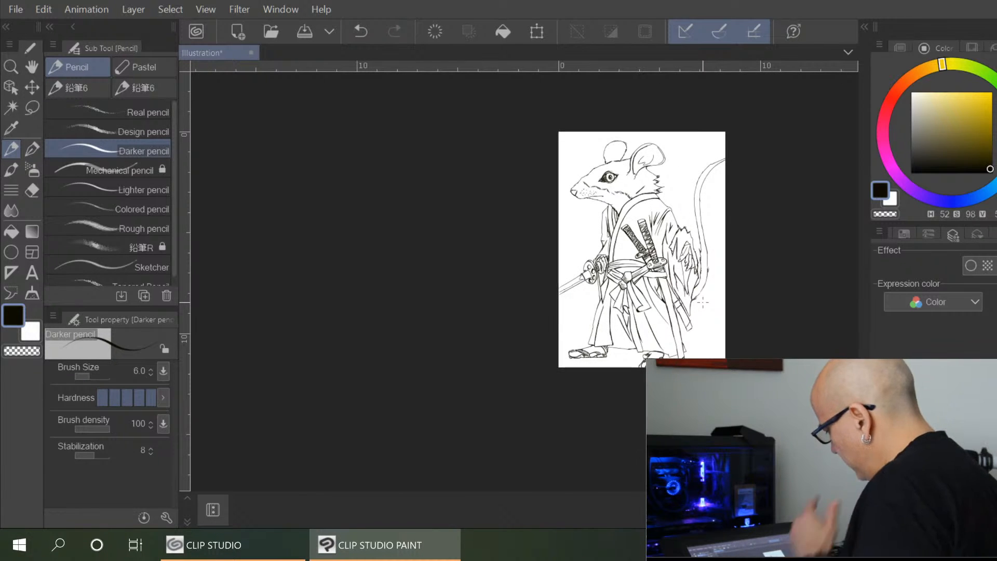
pyautogui.scroll(3, 703, 302)
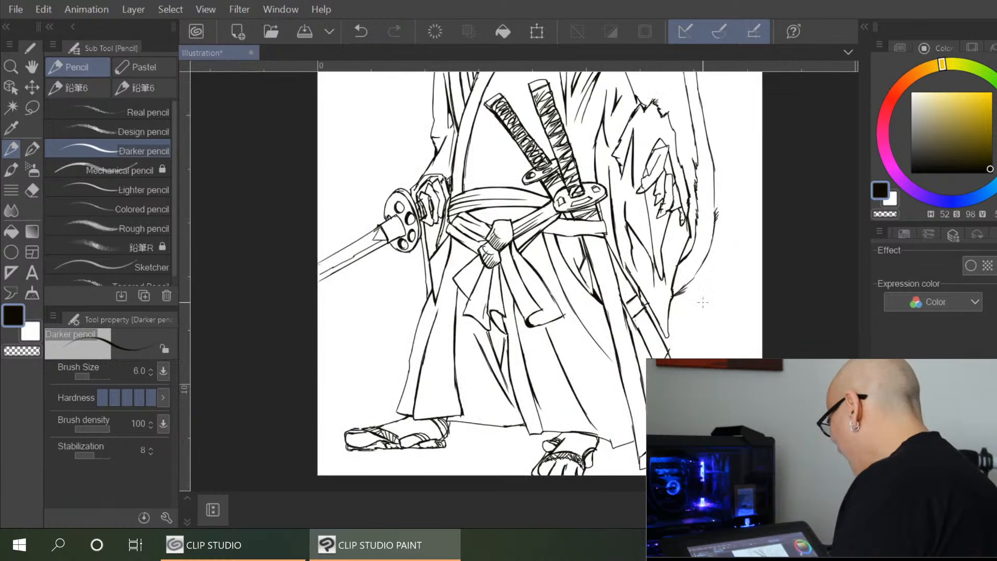
pyautogui.moveTo(612, 104)
pyautogui.mouseDown()
pyautogui.moveTo(607, 304)
pyautogui.moveTo(597, 320)
pyautogui.mouseUp()
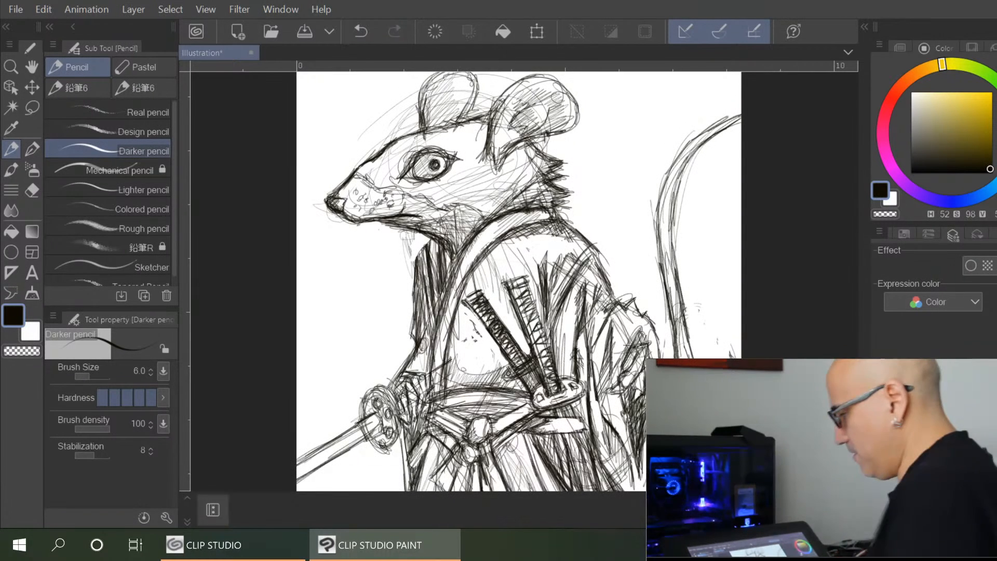
pyautogui.hotkey('ctrl', '-')
pyautogui.hotkey('ctrl', '-')
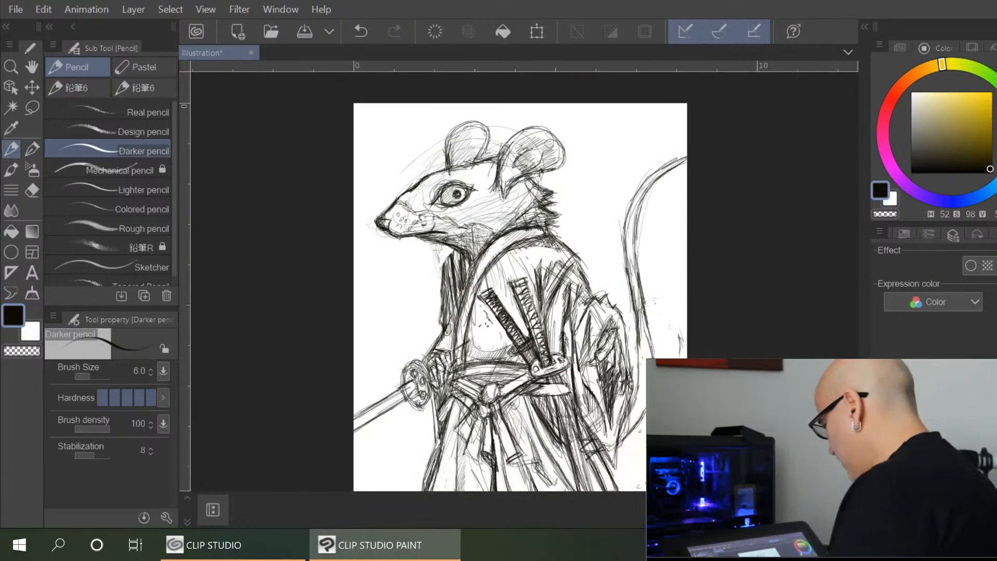
pyautogui.hotkey('ctrl', '+')
pyautogui.hotkey('ctrl', '+')
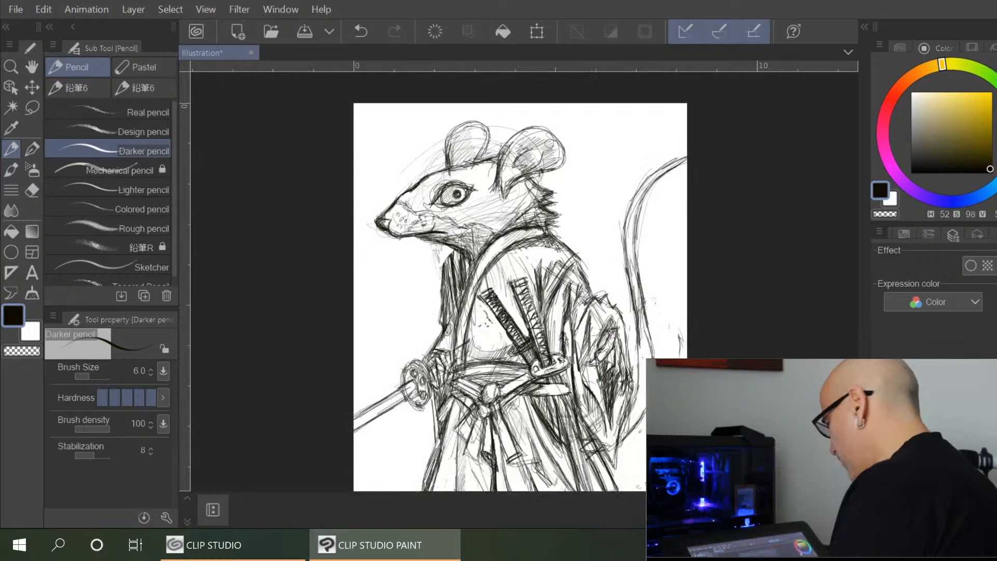
pyautogui.moveTo(687, 453); pyautogui.dragTo(692, 401)
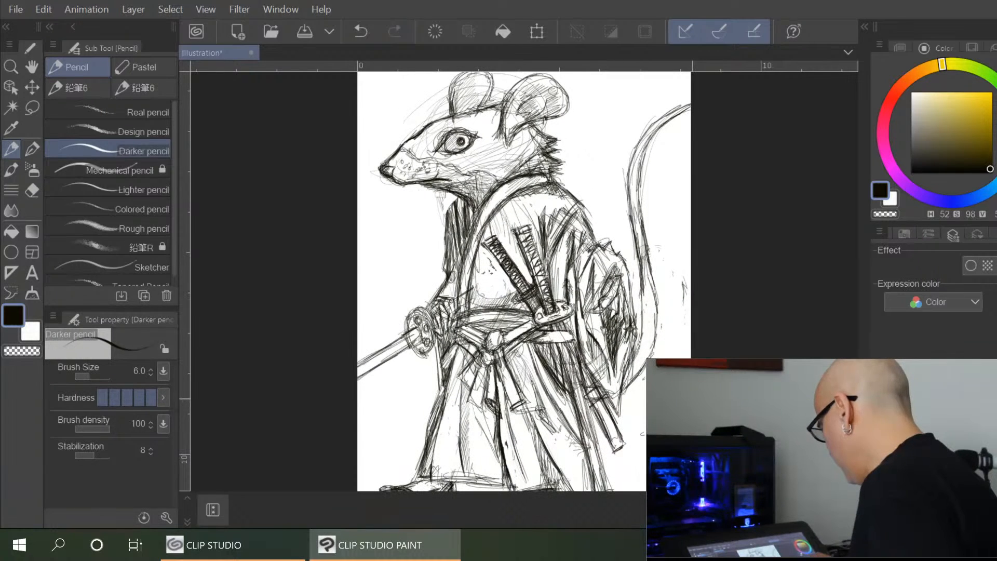